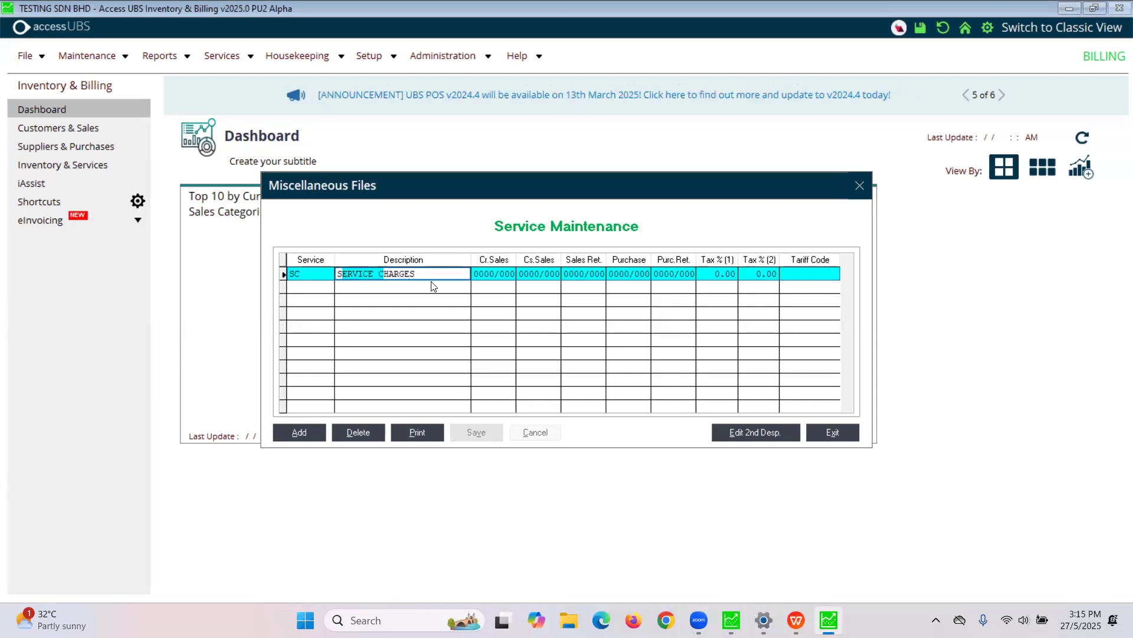
Check the second description of the SC service in Service Maintenance, return to the first description, and close the window.
{"action": "left_click", "coordinate": [768, 437]}
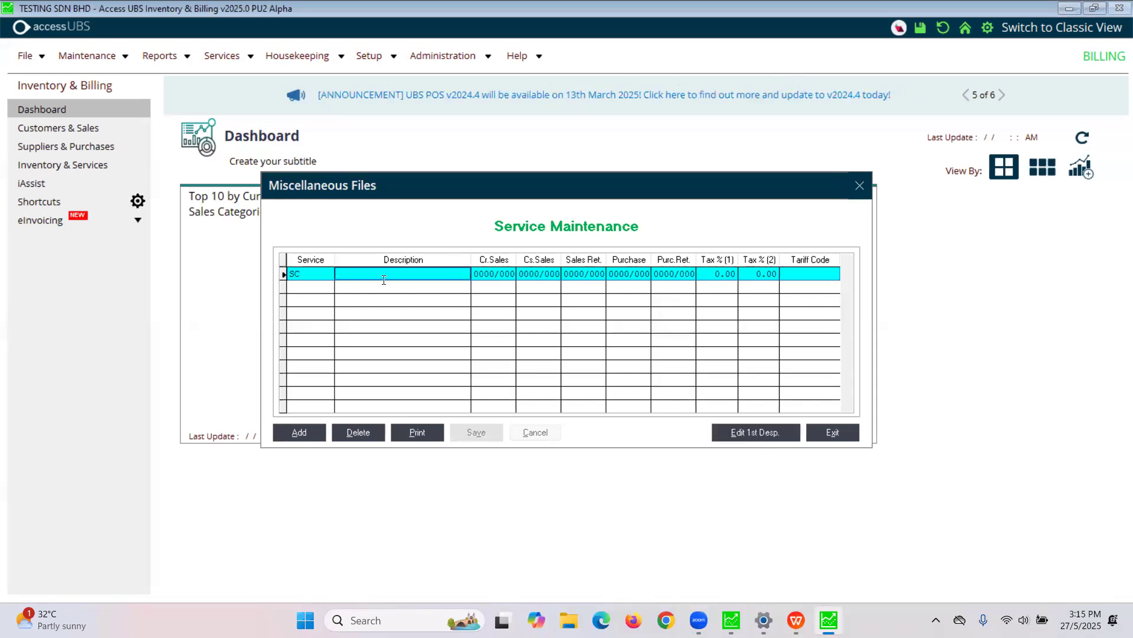
{"action": "left_click_drag", "start_coordinate": [339, 275], "coordinate": [404, 276]}
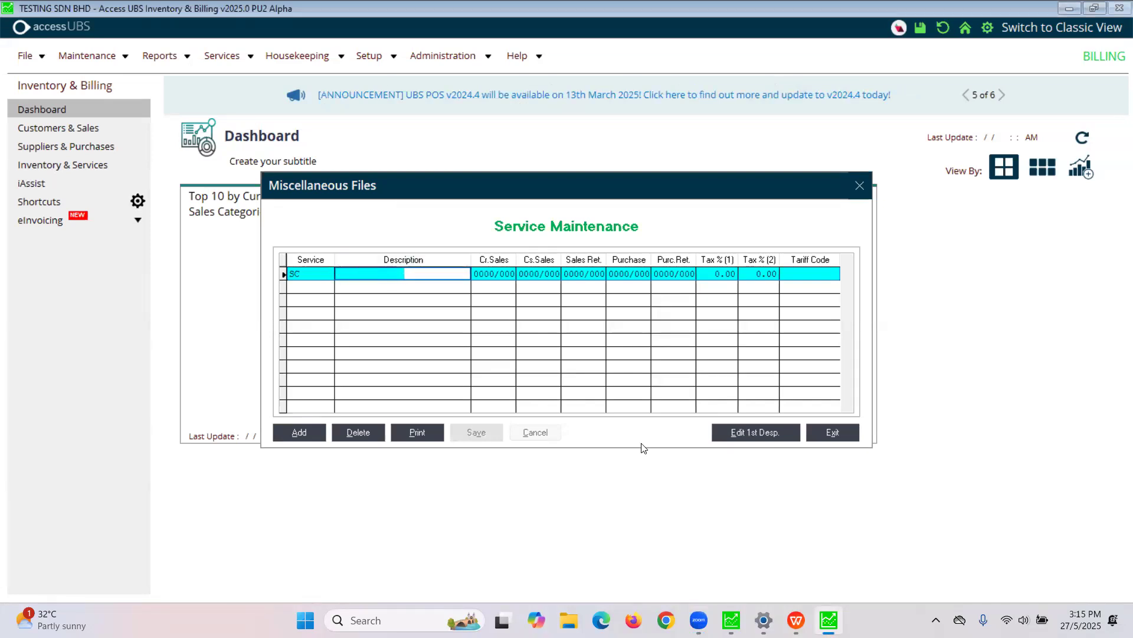
{"action": "left_click", "coordinate": [732, 440]}
{"action": "left_click", "coordinate": [834, 434]}
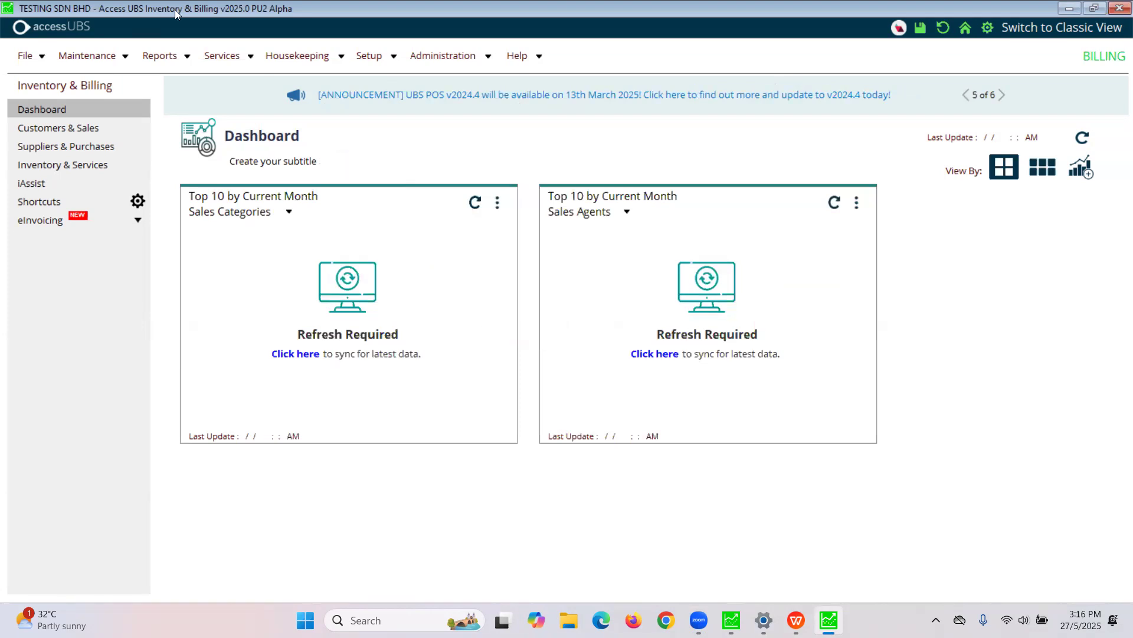
{"action": "left_click", "coordinate": [93, 59]}
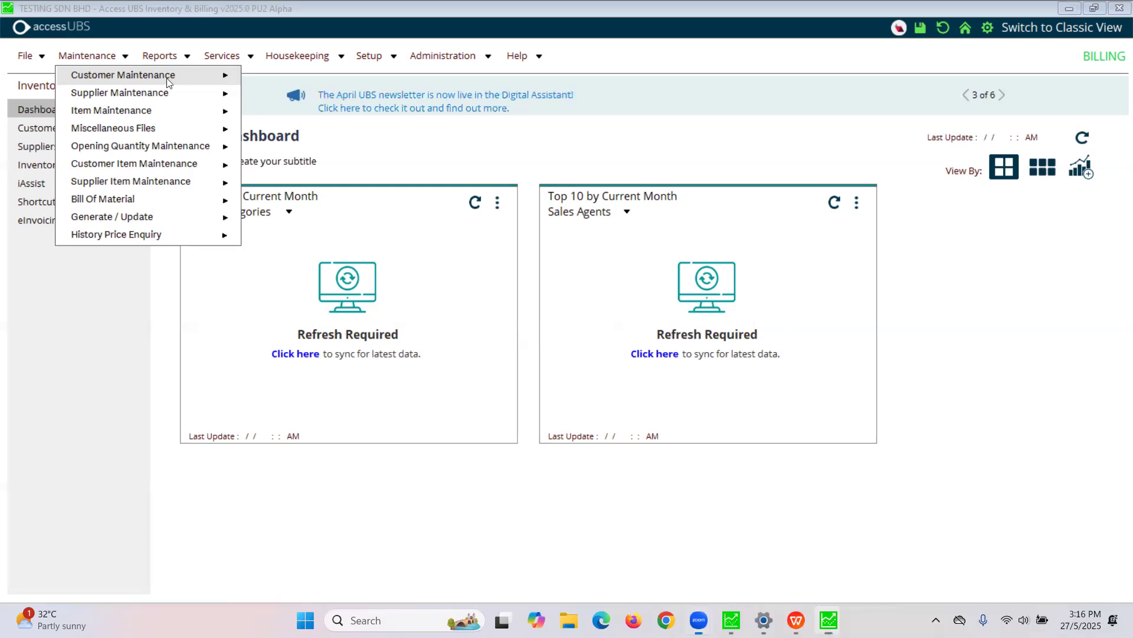
{"action": "mouse_move", "coordinate": [143, 131]}
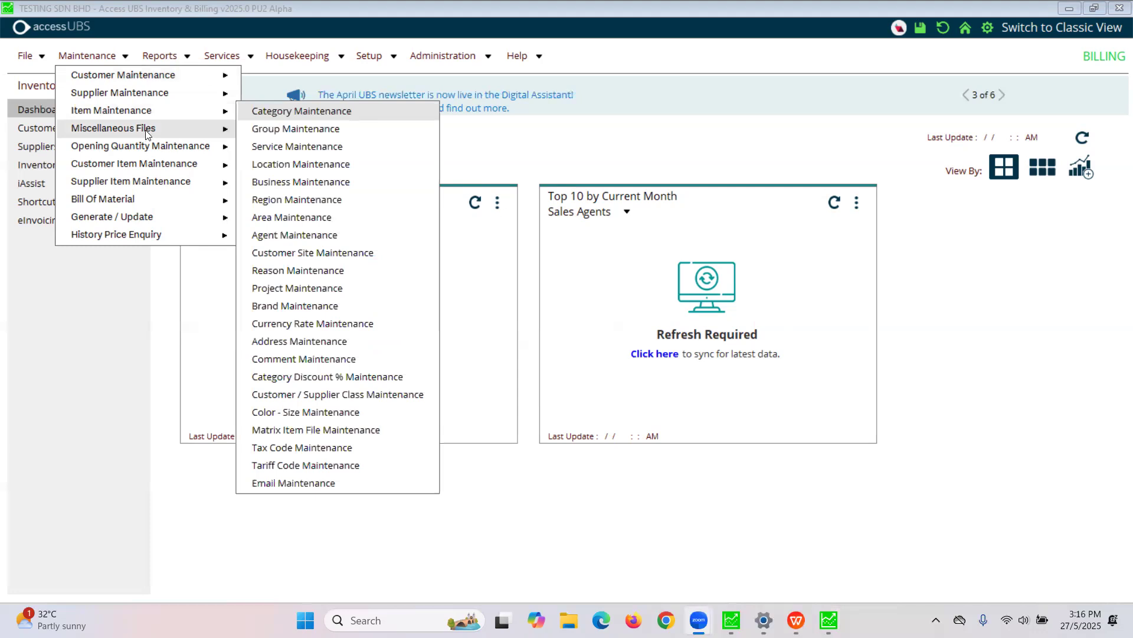
{"action": "left_click", "coordinate": [470, 168]}
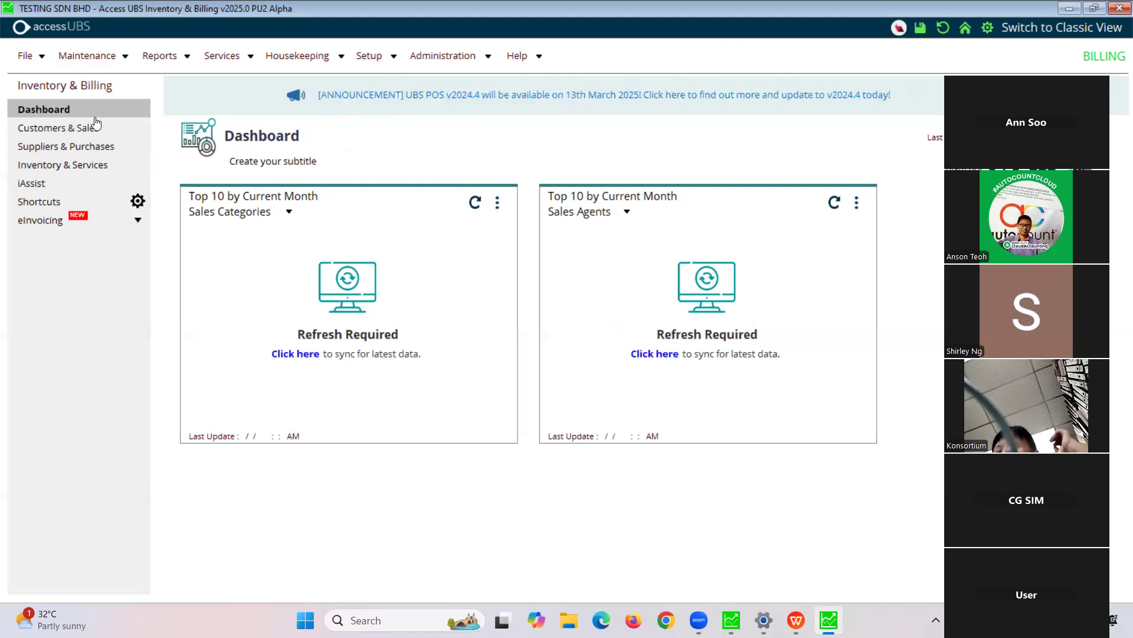
{"action": "left_click", "coordinate": [90, 55]}
{"action": "mouse_move", "coordinate": [91, 71]}
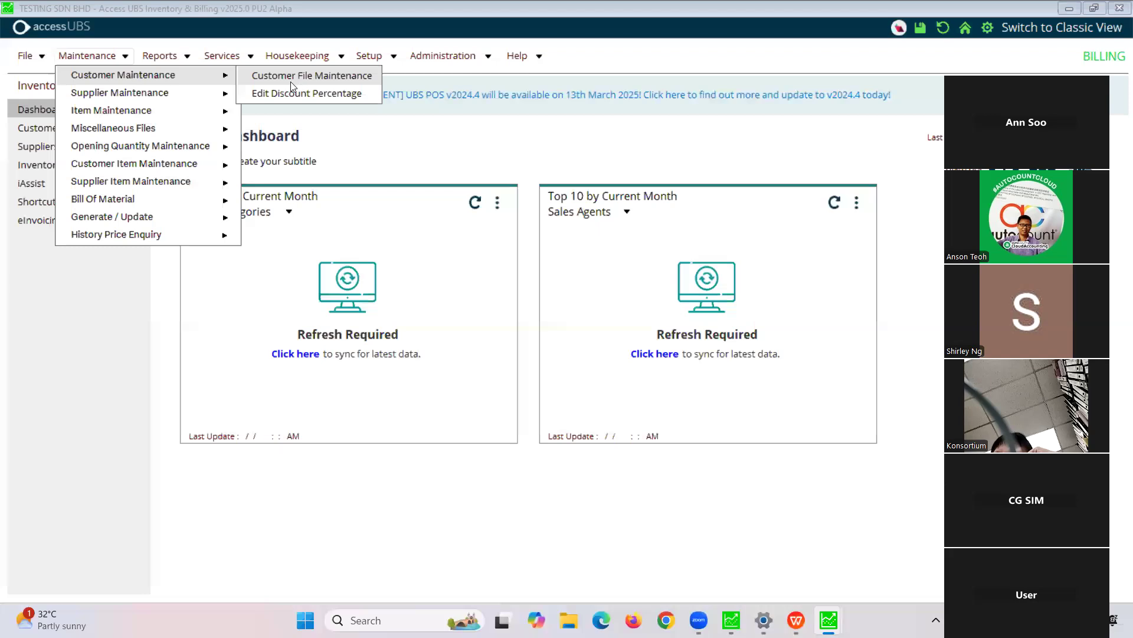
{"action": "mouse_move", "coordinate": [192, 89]}
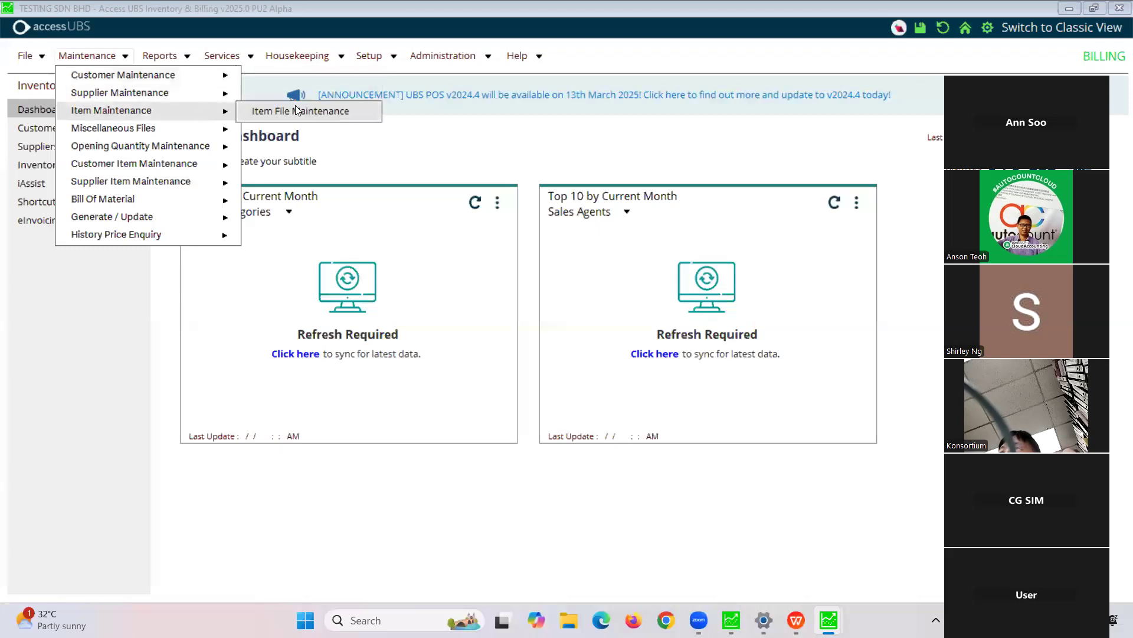
{"action": "left_click", "coordinate": [340, 25]}
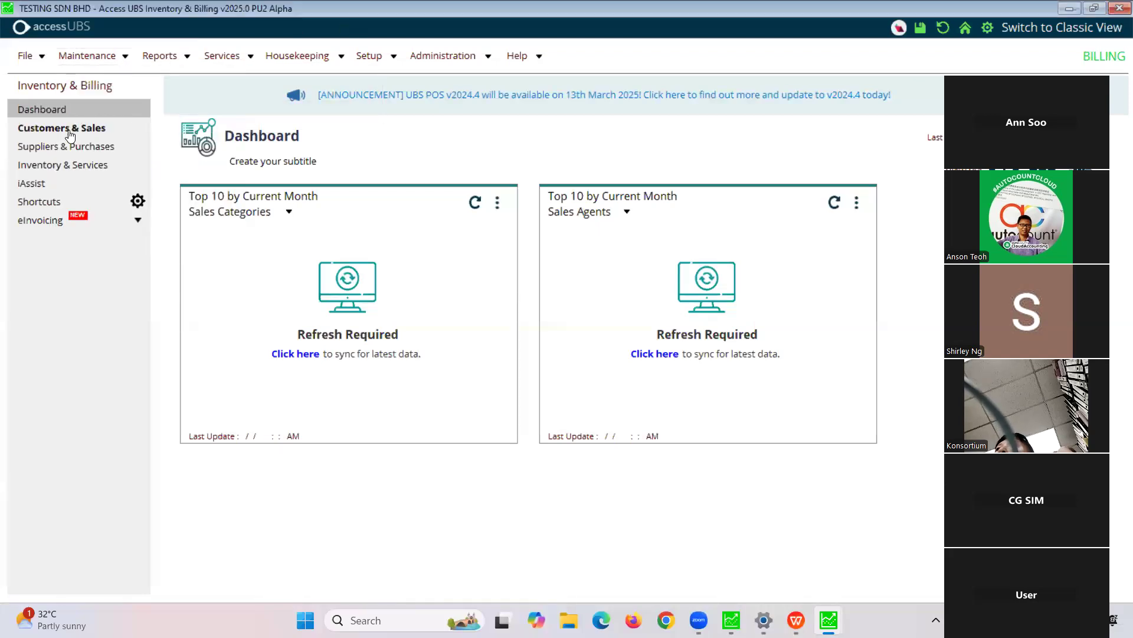
Look through the Customers & Sales, Suppliers & Purchases, and Inventory & Services pages.
{"action": "left_click", "coordinate": [44, 133]}
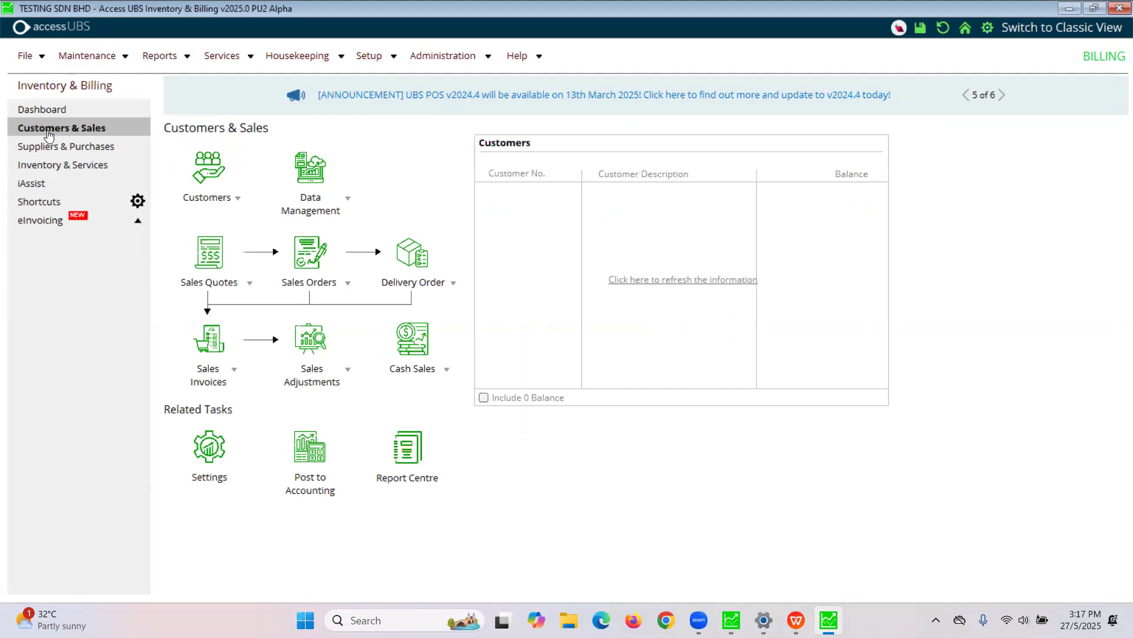
{"action": "left_click", "coordinate": [48, 151]}
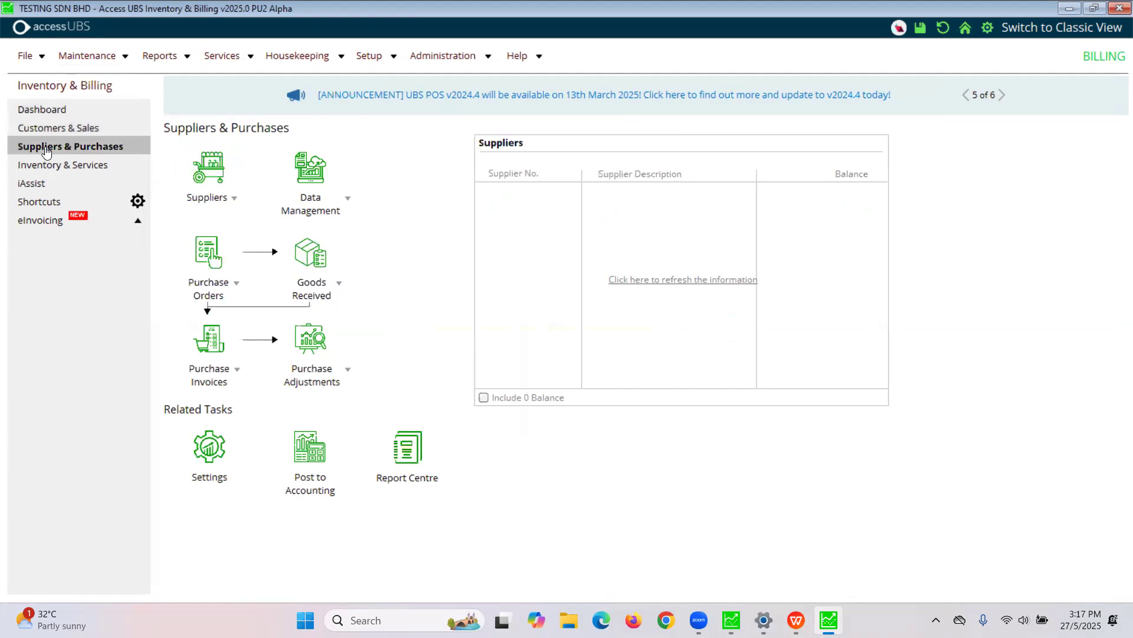
{"action": "left_click", "coordinate": [50, 165]}
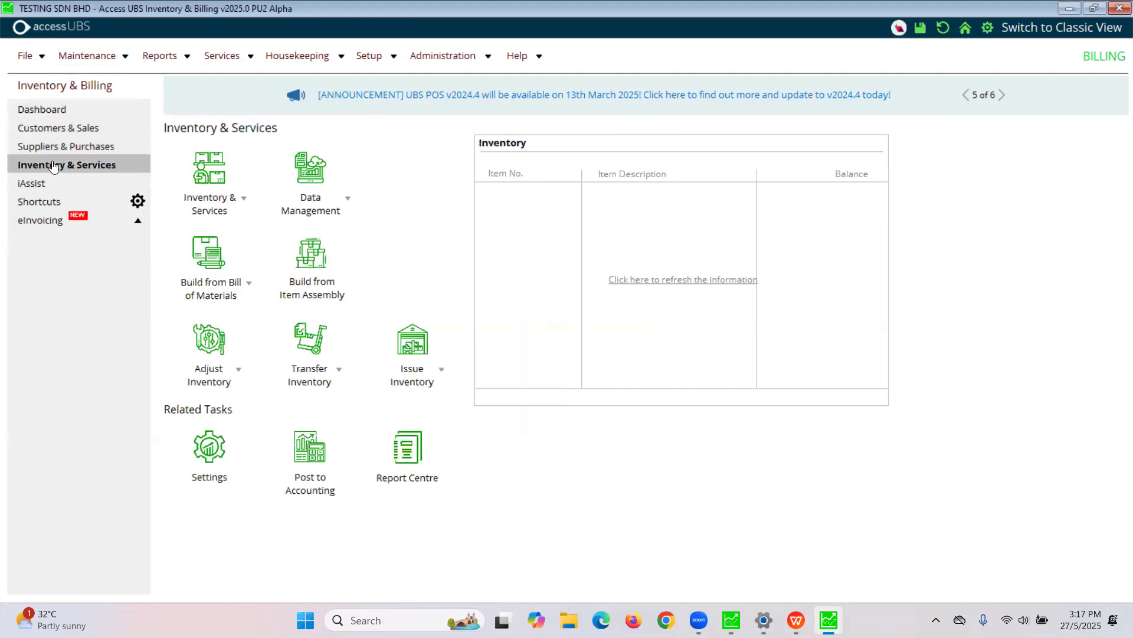
View the T&L Business Solutions customer record through Edit Customer in Customers & Sales, and close it.
{"action": "left_click", "coordinate": [78, 131]}
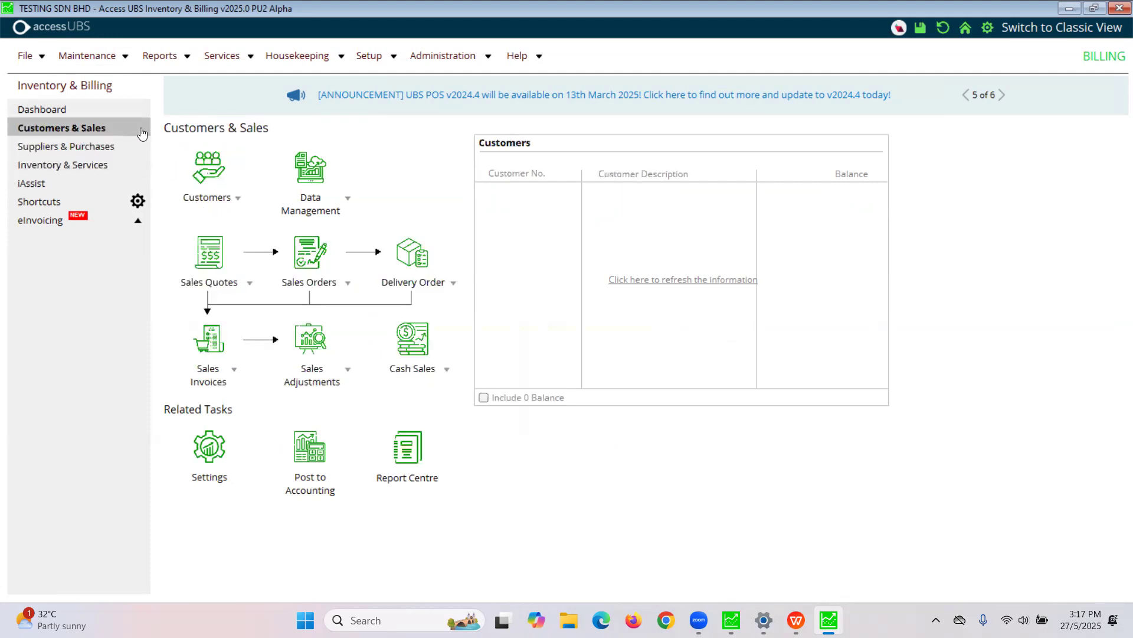
{"action": "left_click", "coordinate": [204, 203]}
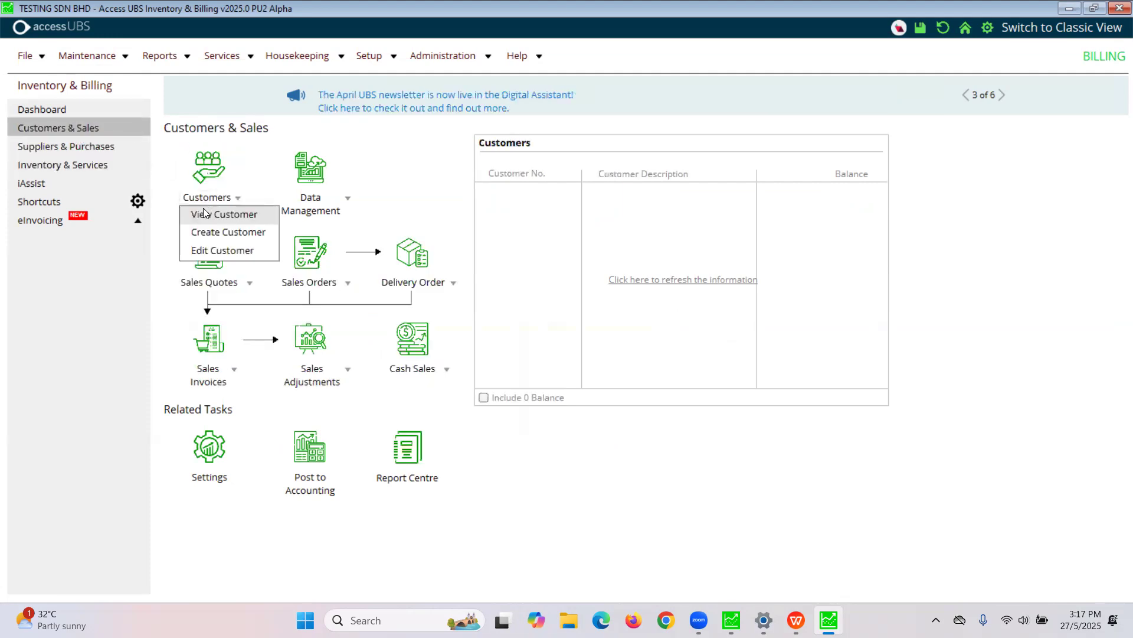
{"action": "left_click", "coordinate": [222, 251]}
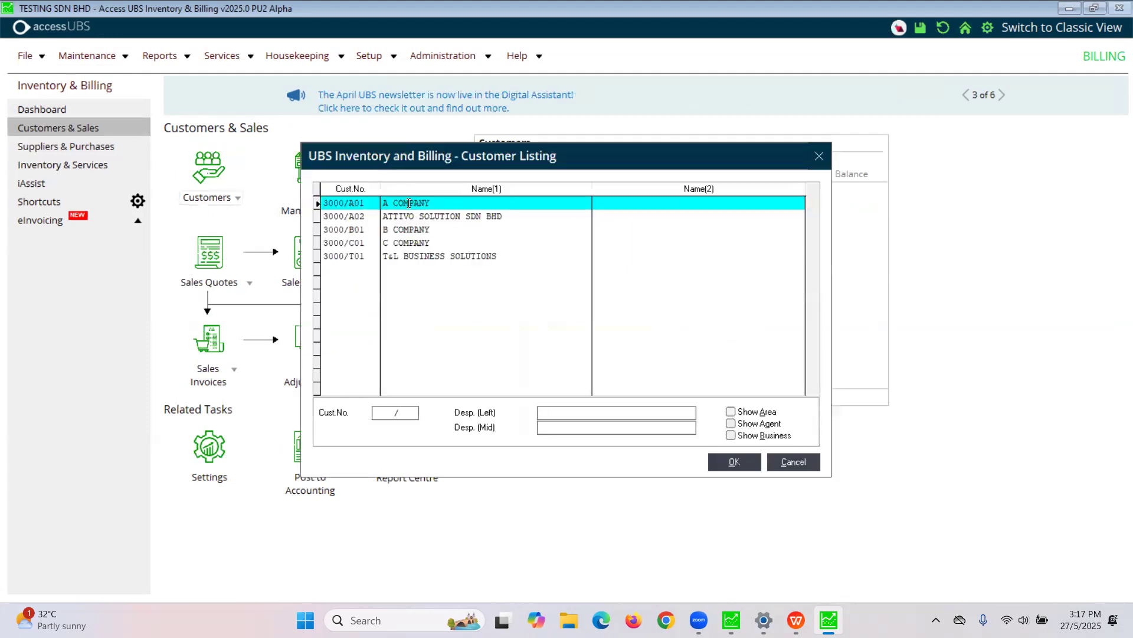
{"action": "left_click", "coordinate": [434, 256]}
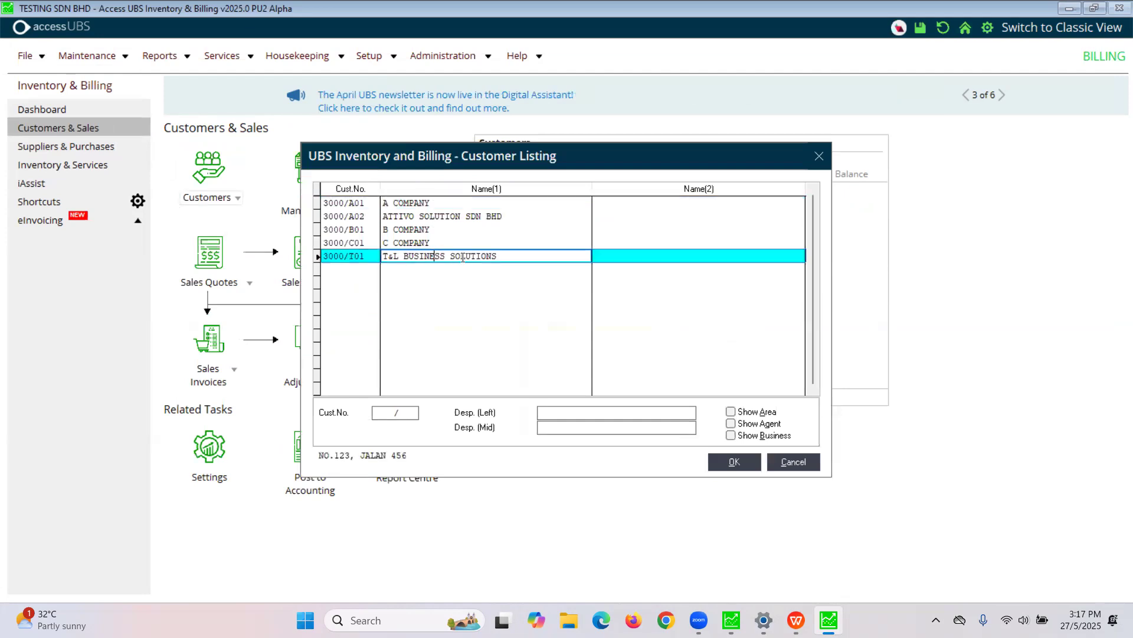
{"action": "left_click", "coordinate": [735, 462]}
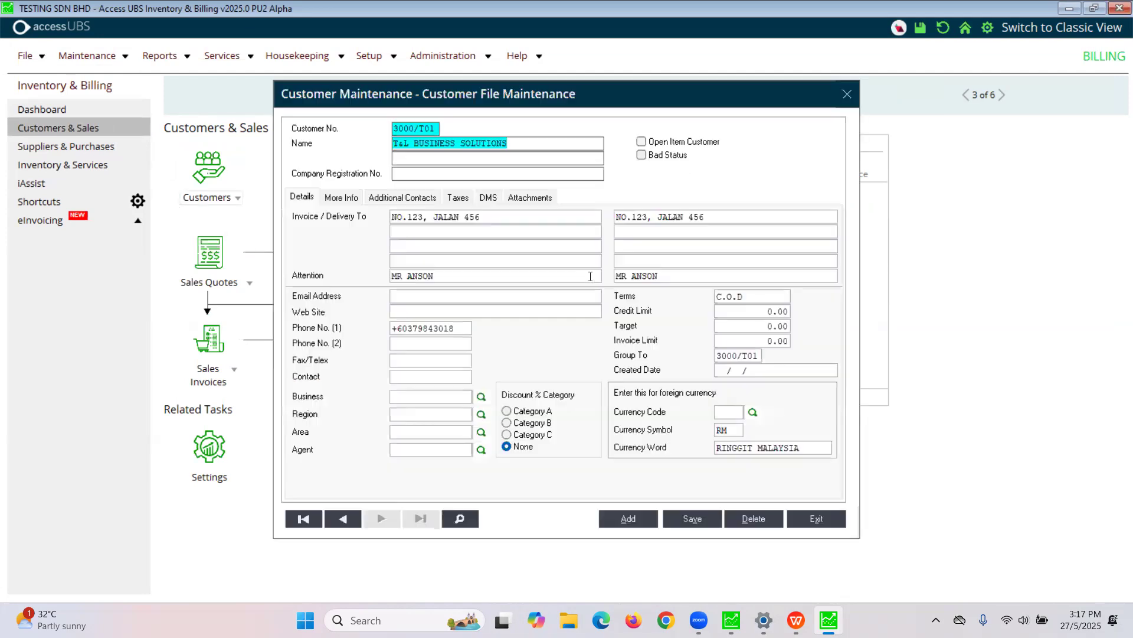
{"action": "left_click", "coordinate": [813, 517]}
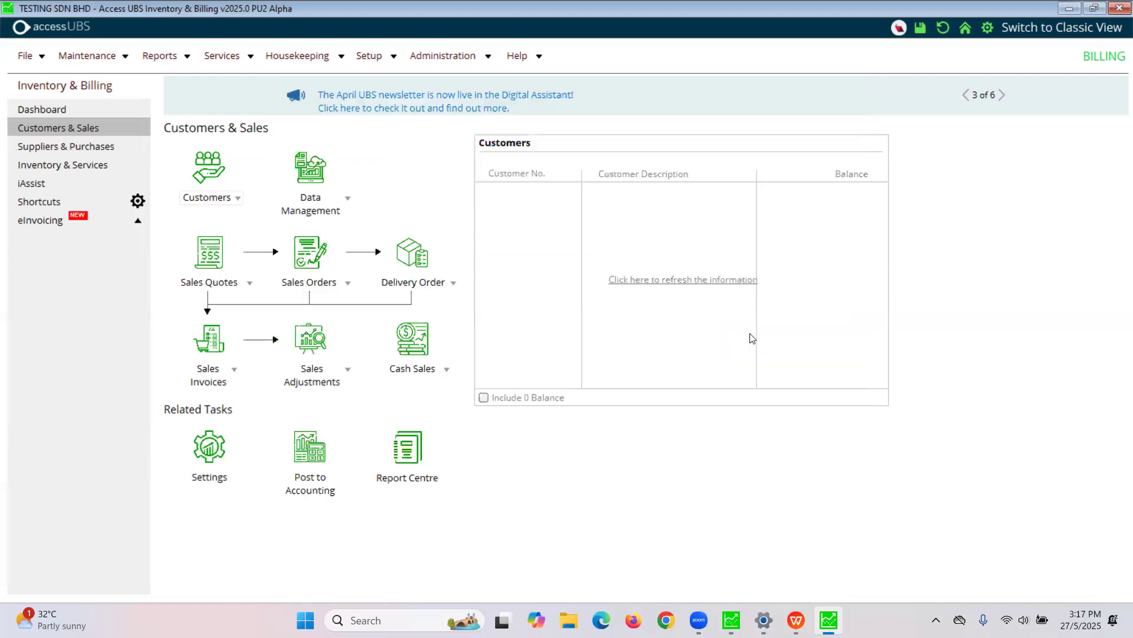
View the blank form for creating a customer and exit without entering anything.
{"action": "left_click", "coordinate": [217, 197]}
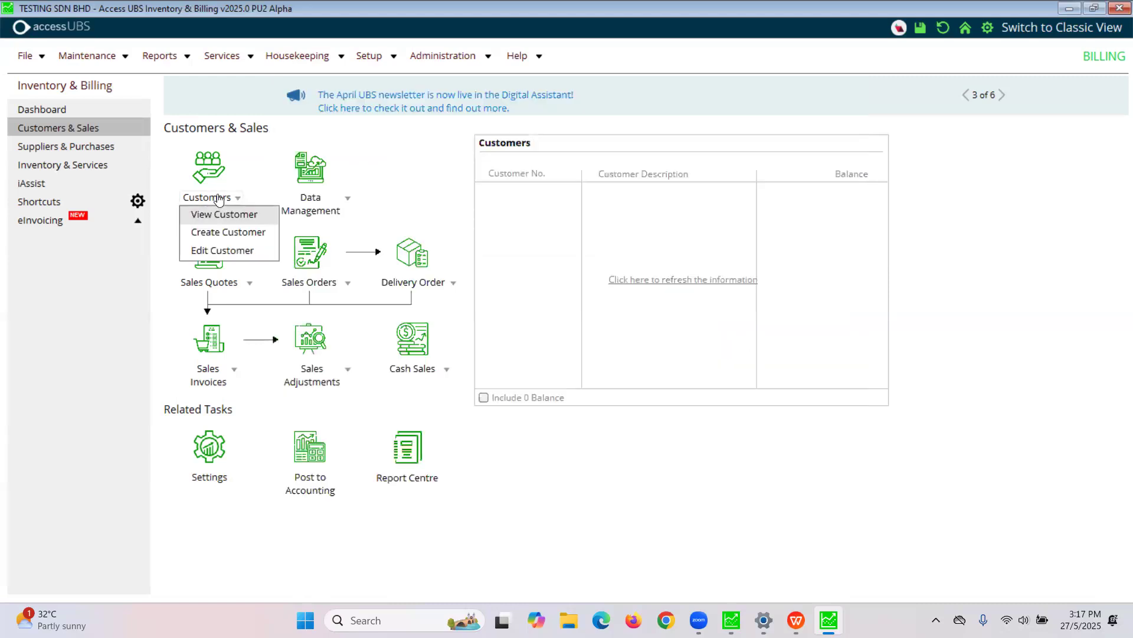
{"action": "left_click", "coordinate": [224, 233]}
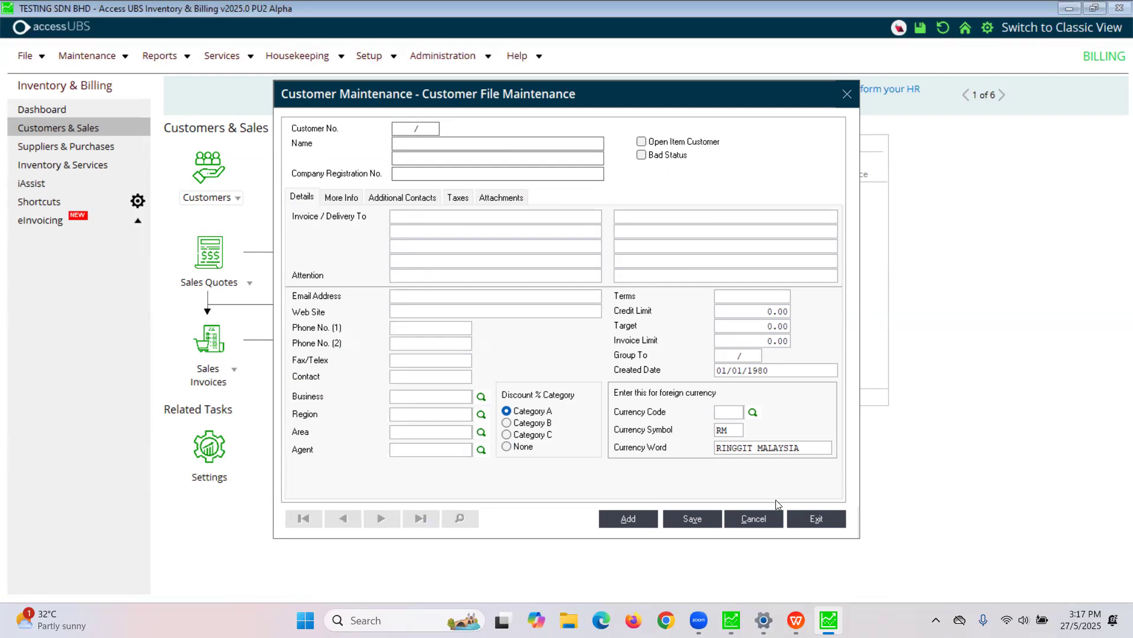
{"action": "left_click", "coordinate": [827, 520]}
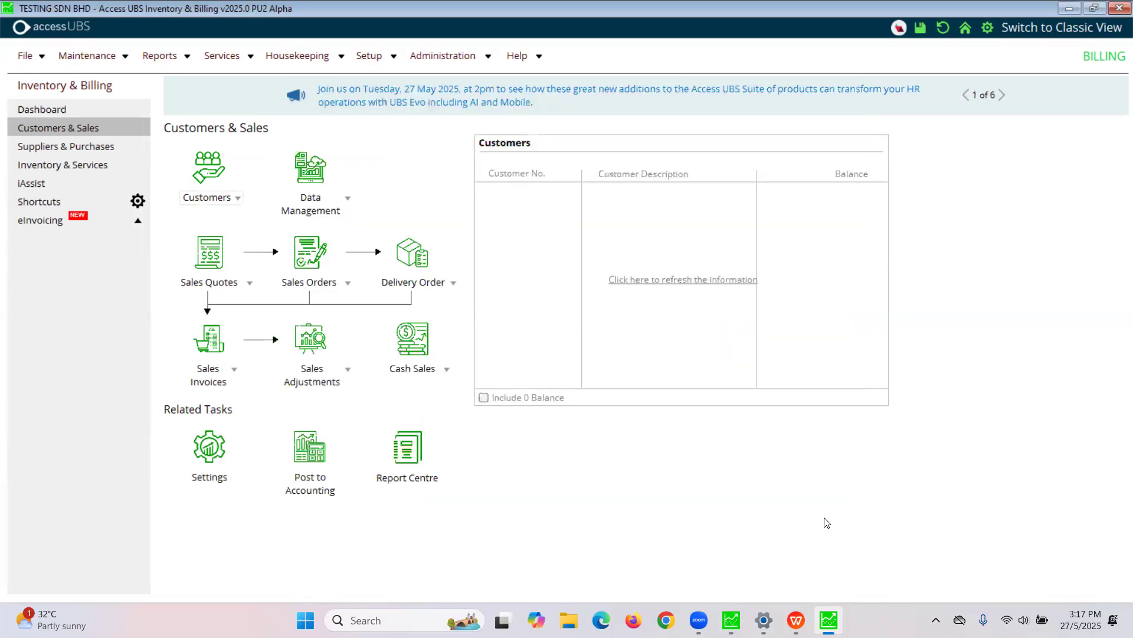
Examine the supplier options, the item and service options in Inventory & Services, and their equivalents under Maintenance.
{"action": "left_click", "coordinate": [65, 147]}
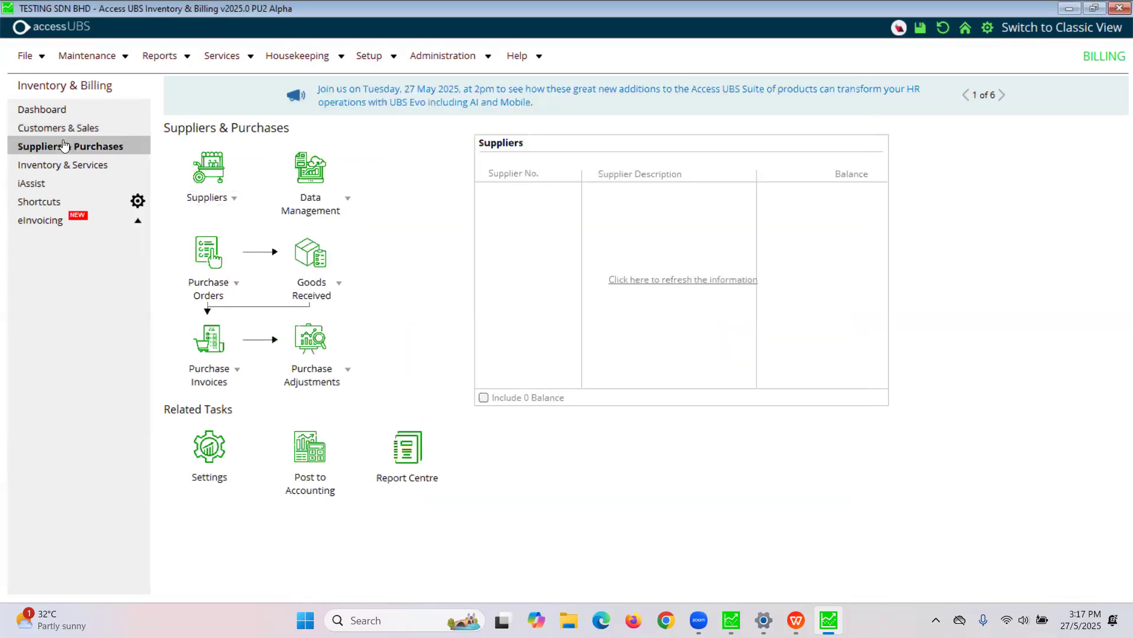
{"action": "left_click", "coordinate": [214, 200]}
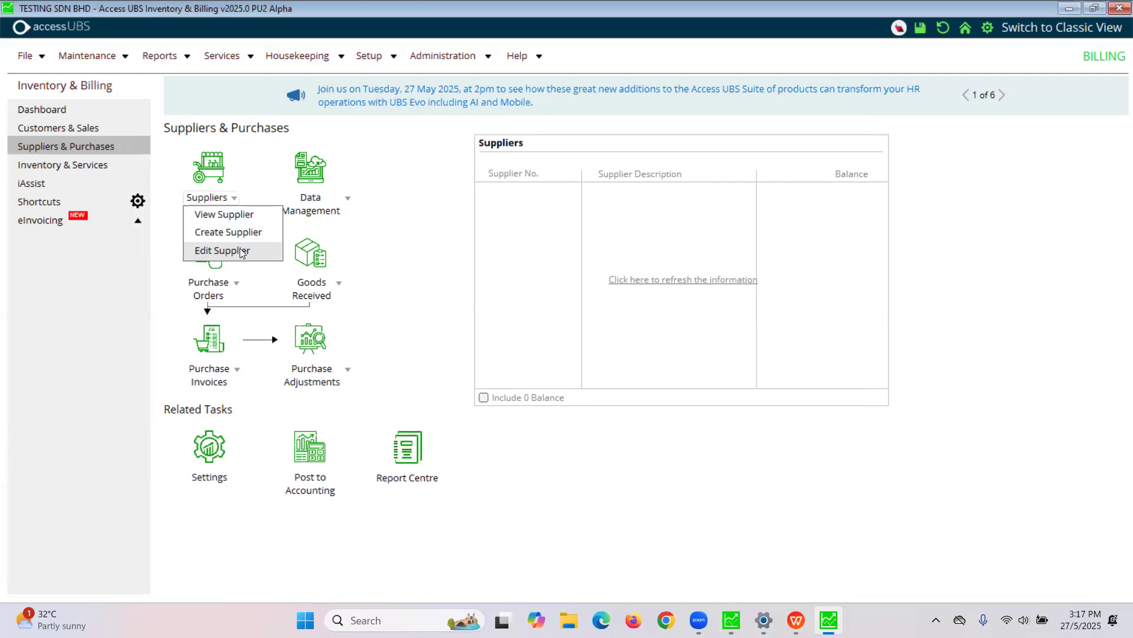
{"action": "left_click", "coordinate": [93, 167]}
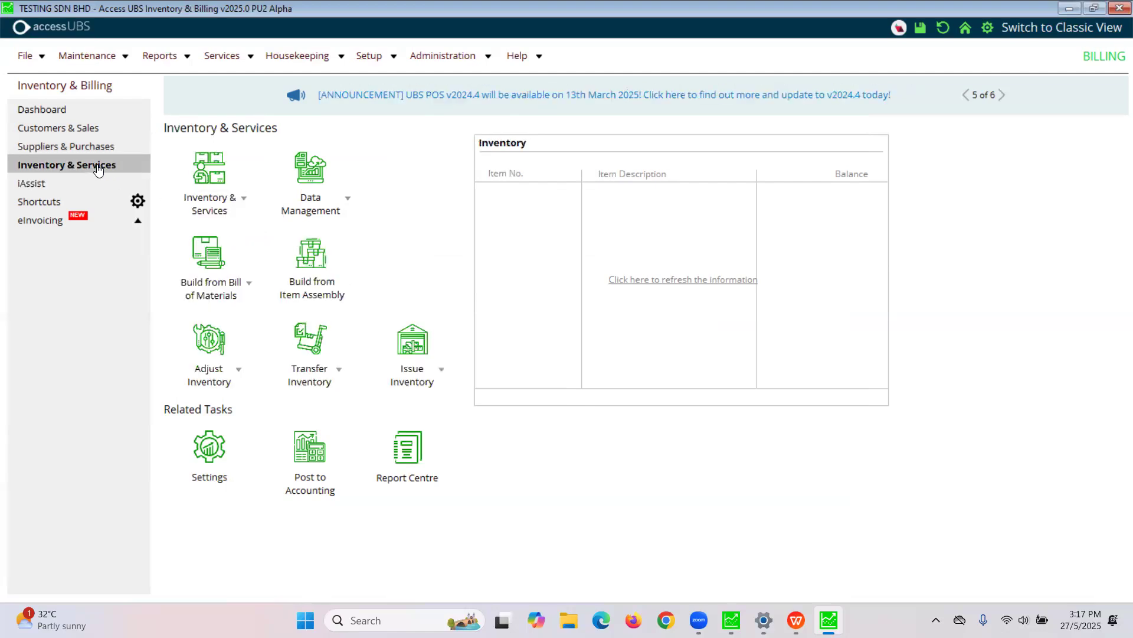
{"action": "left_click", "coordinate": [221, 213]}
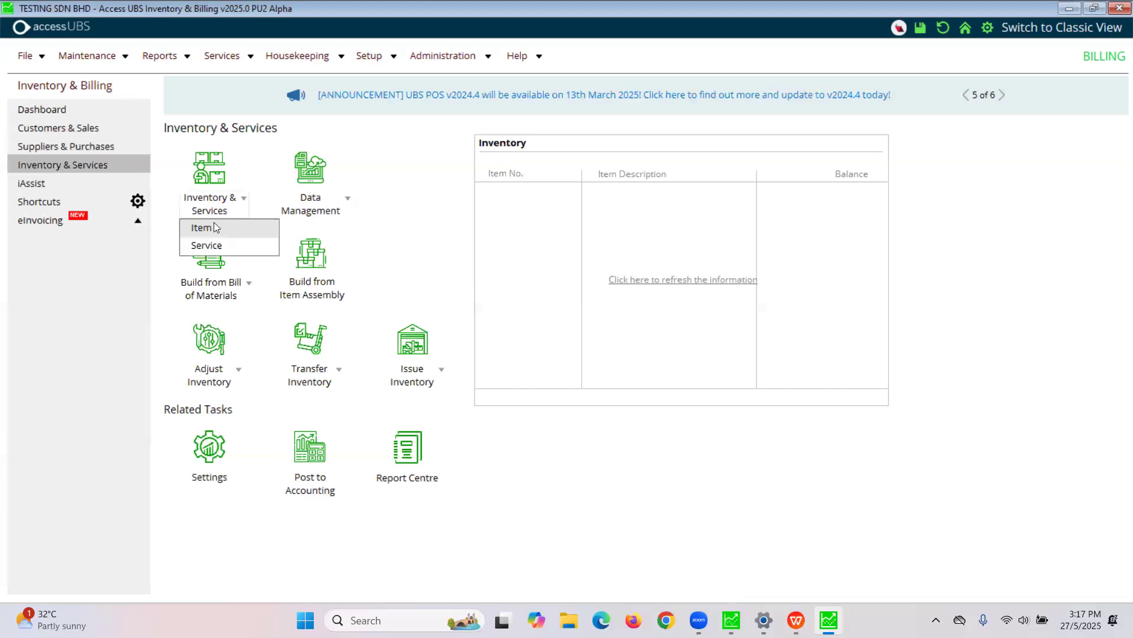
{"action": "mouse_move", "coordinate": [210, 232]}
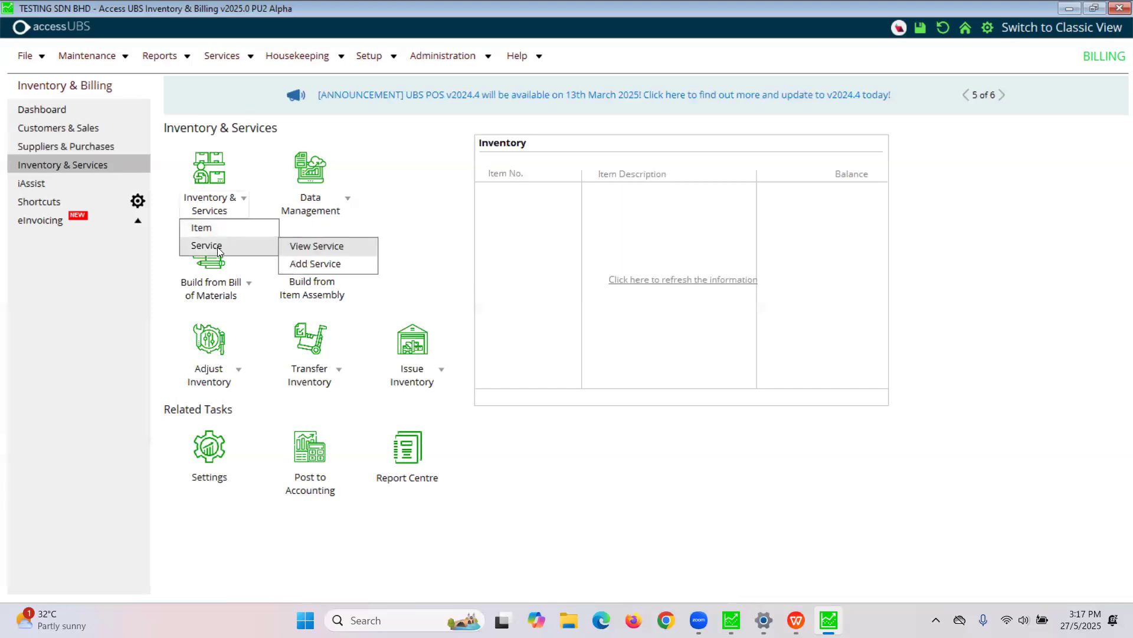
{"action": "left_click", "coordinate": [108, 58]}
{"action": "mouse_move", "coordinate": [108, 111]}
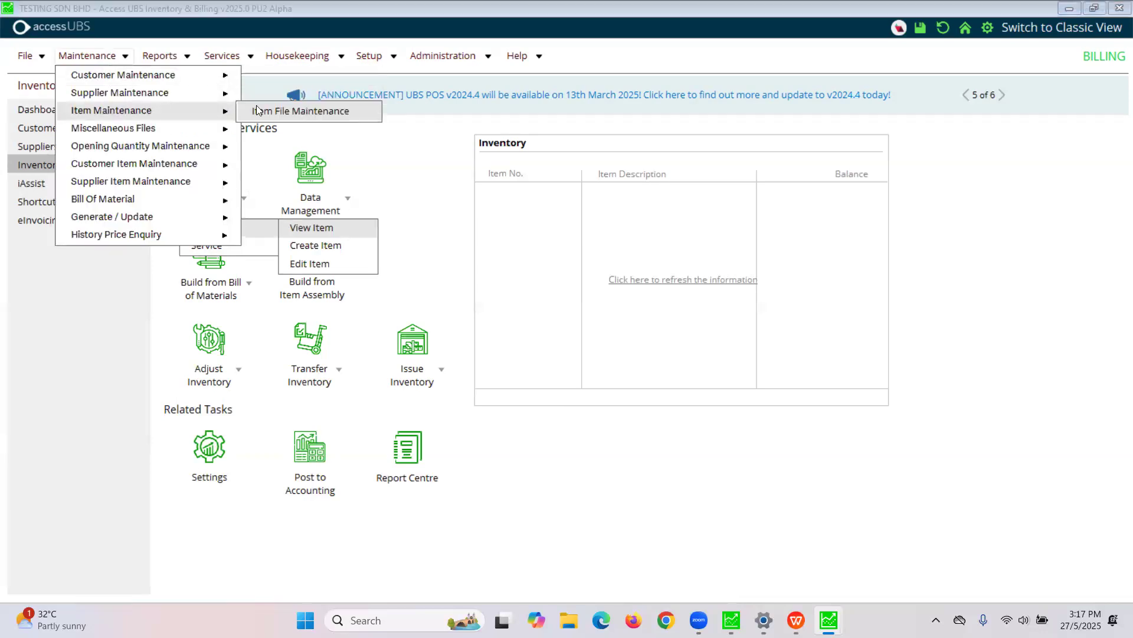
{"action": "mouse_move", "coordinate": [204, 131]}
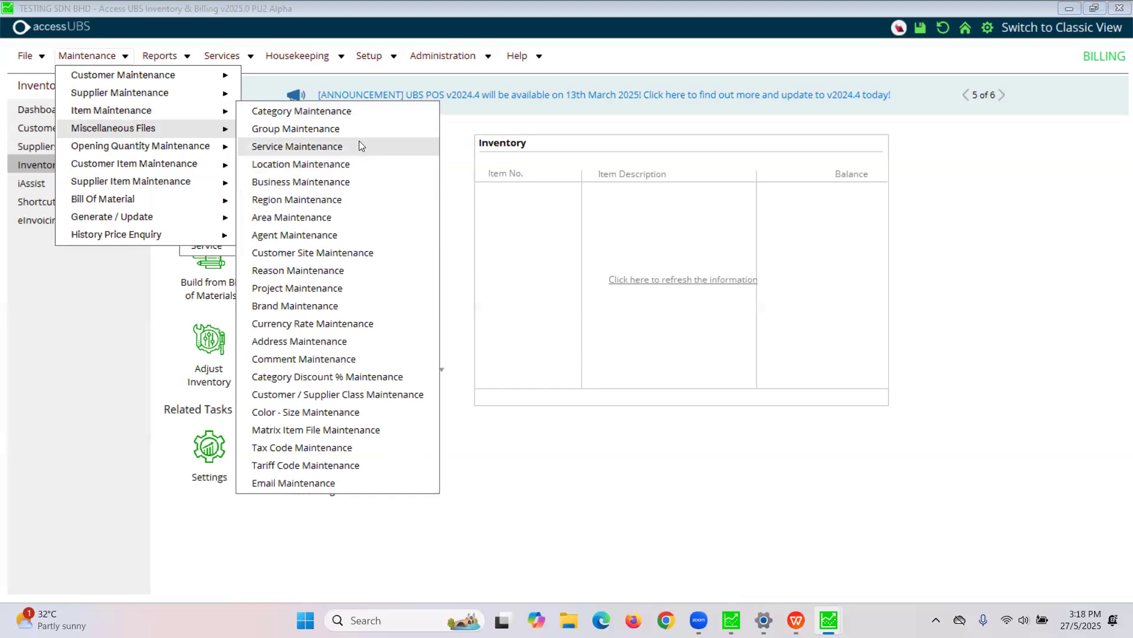
{"action": "left_click", "coordinate": [130, 7]}
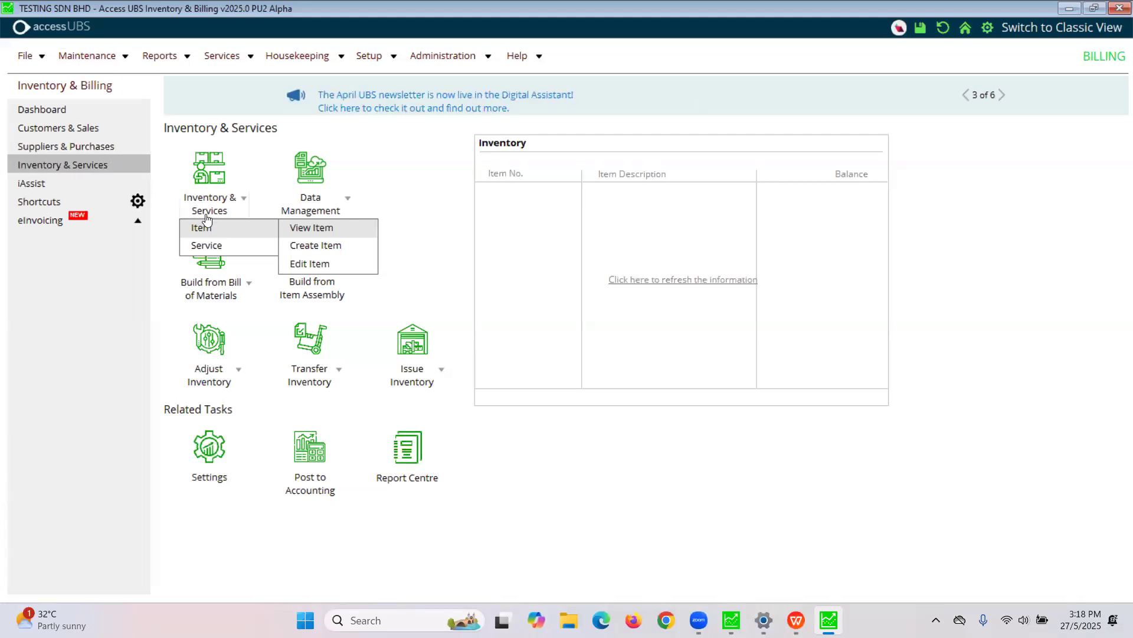
Create an inventory item with item number C001 and description ITEM C001.
{"action": "left_click", "coordinate": [211, 250]}
{"action": "left_click", "coordinate": [235, 235]}
{"action": "left_click", "coordinate": [339, 245]}
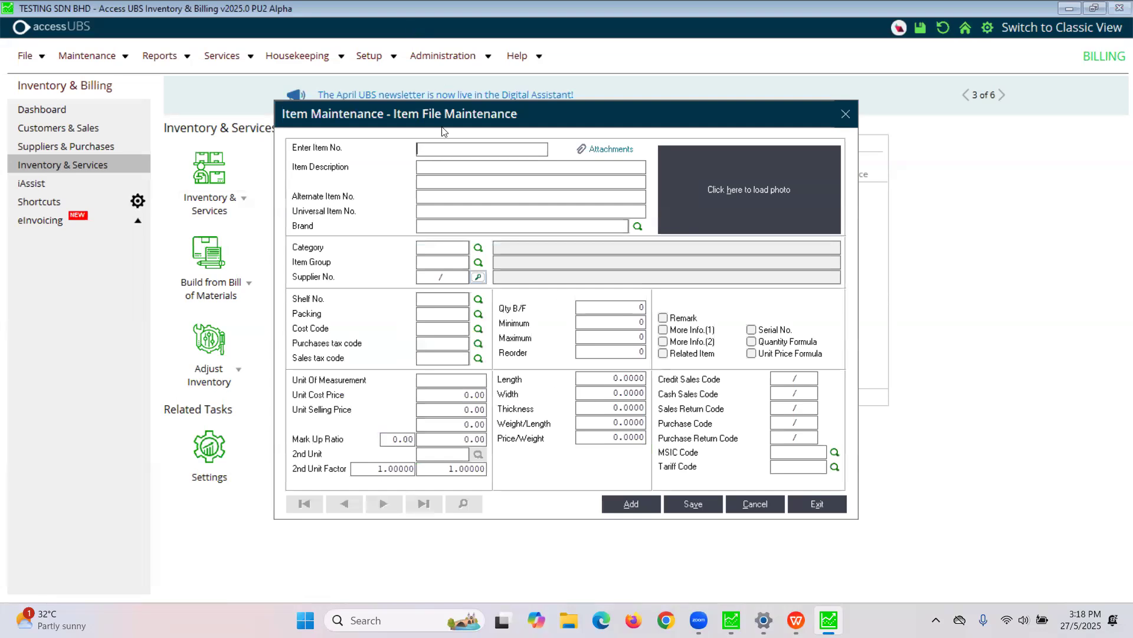
{"action": "type", "text": "IY"}
{"action": "key", "text": "BackSpace"}
{"action": "type", "text": "TEM"}
{"action": "key", "text": "BackSpace"}
{"action": "key", "text": "BackSpace"}
{"action": "key", "text": "BackSpace"}
{"action": "key", "text": "BackSpace"}
{"action": "type", "text": "C001"}
{"action": "key", "text": "Return"}
{"action": "type", "text": "0TEM C001"}
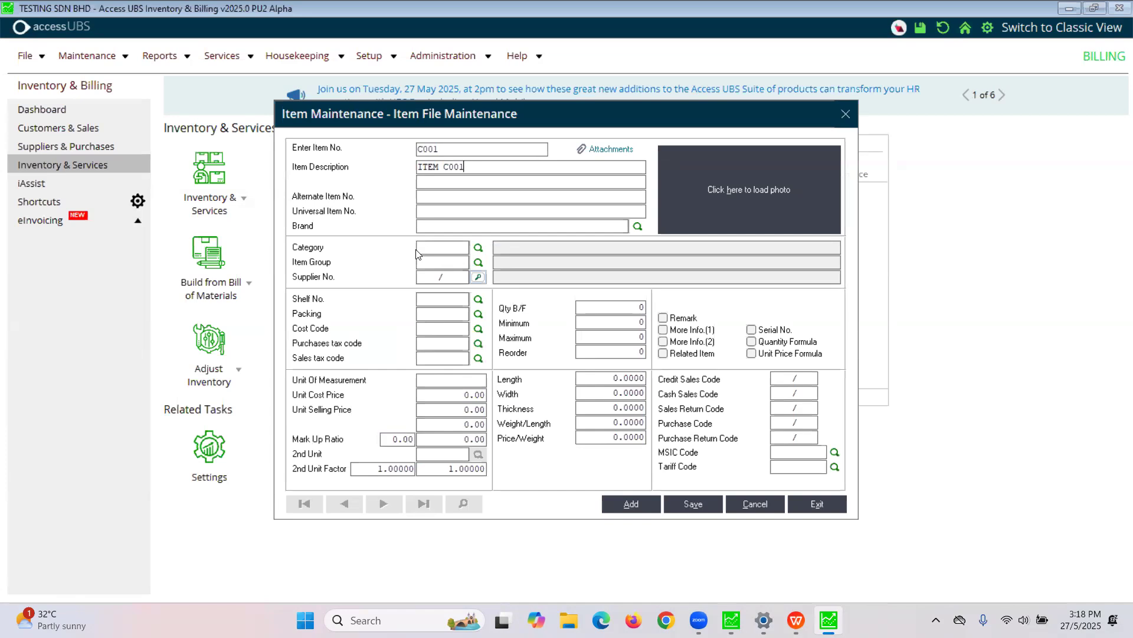
Go through the item's category, group, unit of measurement, cost and selling price fields without filling them, and save the item.
{"action": "left_click", "coordinate": [433, 248]}
{"action": "left_click", "coordinate": [418, 263]}
{"action": "left_click_drag", "start_coordinate": [419, 251], "coordinate": [443, 260]}
{"action": "left_click", "coordinate": [434, 384]}
{"action": "left_click", "coordinate": [420, 382]}
{"action": "left_click_drag", "start_coordinate": [418, 381], "coordinate": [465, 396]}
{"action": "left_click_drag", "start_coordinate": [451, 409], "coordinate": [491, 412]}
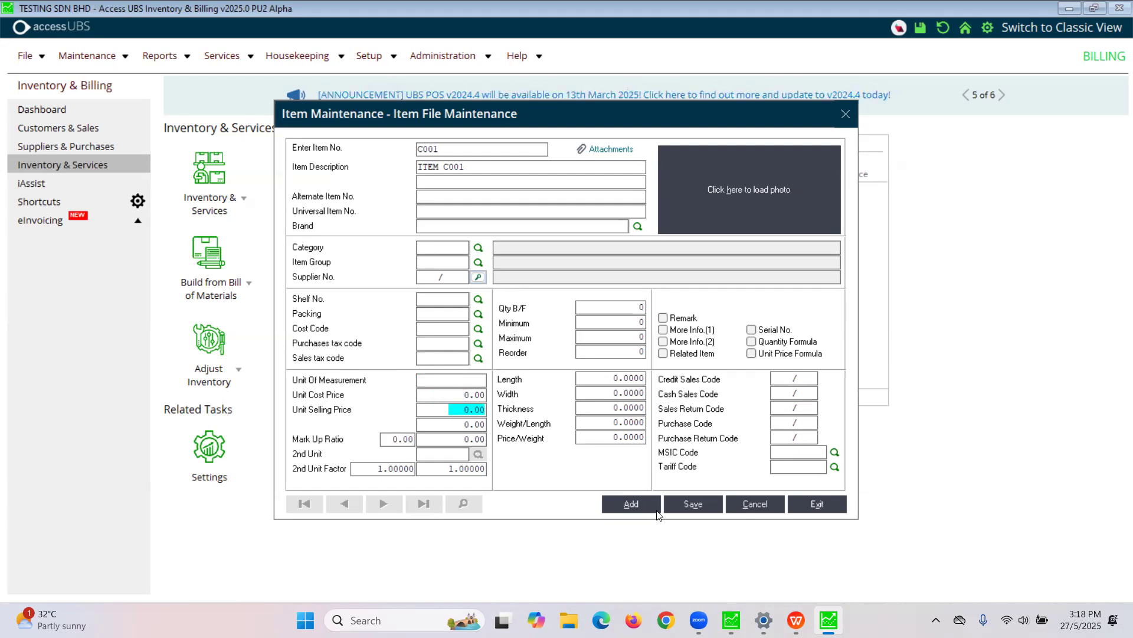
{"action": "left_click", "coordinate": [695, 505]}
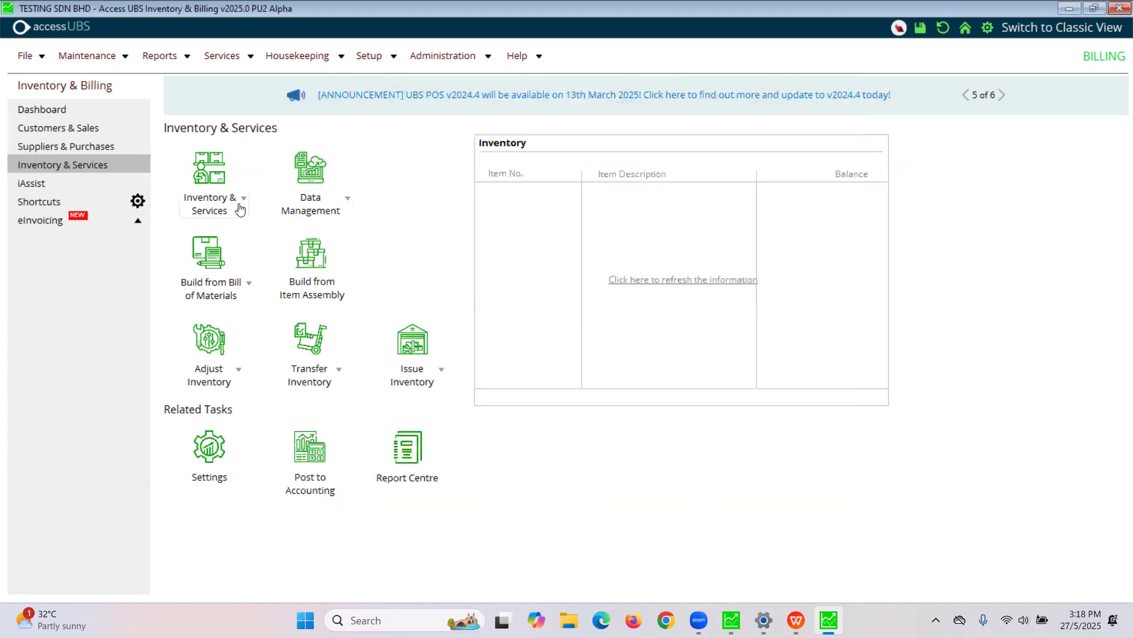
Look up item C001 in the item listing for editing, close the listing, and check the options available for services.
{"action": "left_click", "coordinate": [222, 205]}
{"action": "mouse_move", "coordinate": [218, 228]}
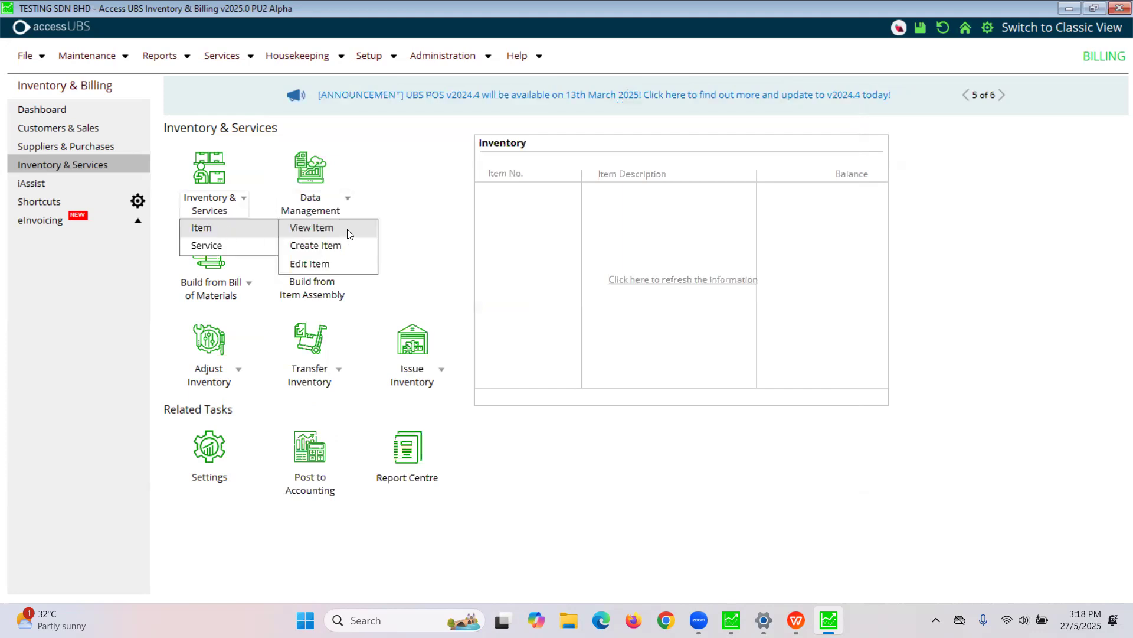
{"action": "left_click", "coordinate": [340, 265]}
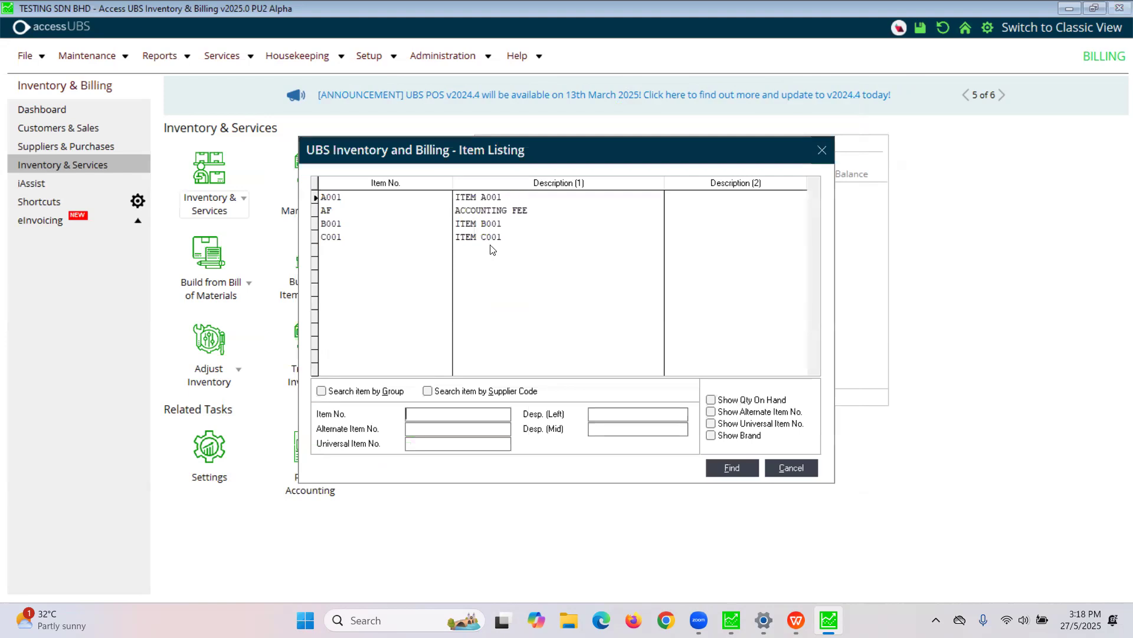
{"action": "left_click", "coordinate": [493, 237]}
{"action": "left_click", "coordinate": [787, 462]}
{"action": "left_click", "coordinate": [234, 204]}
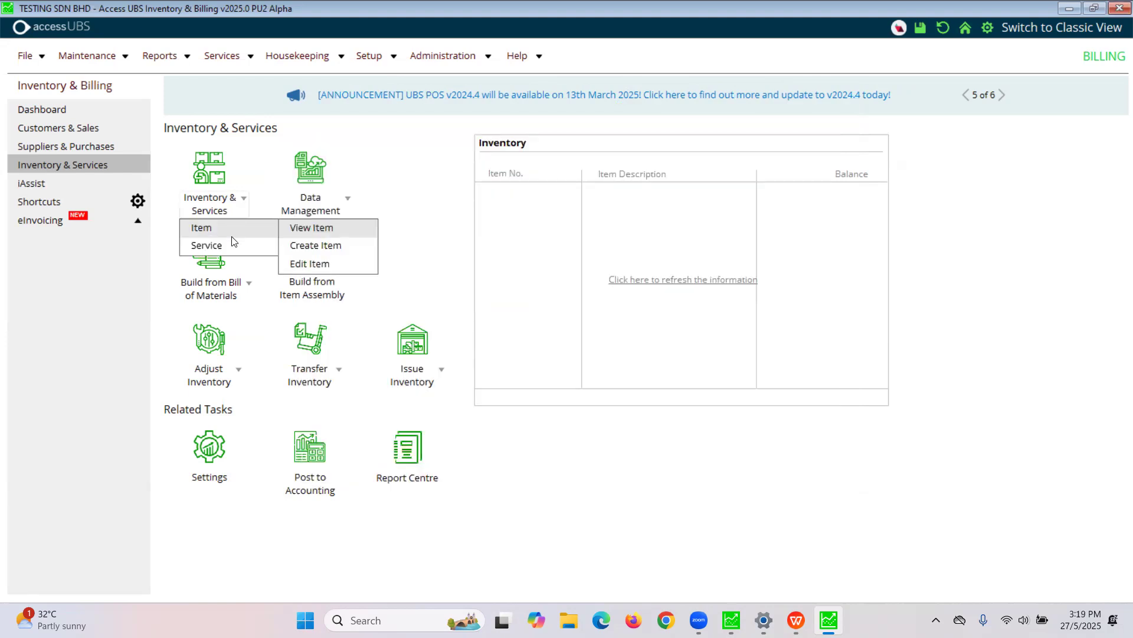
{"action": "mouse_move", "coordinate": [253, 243]}
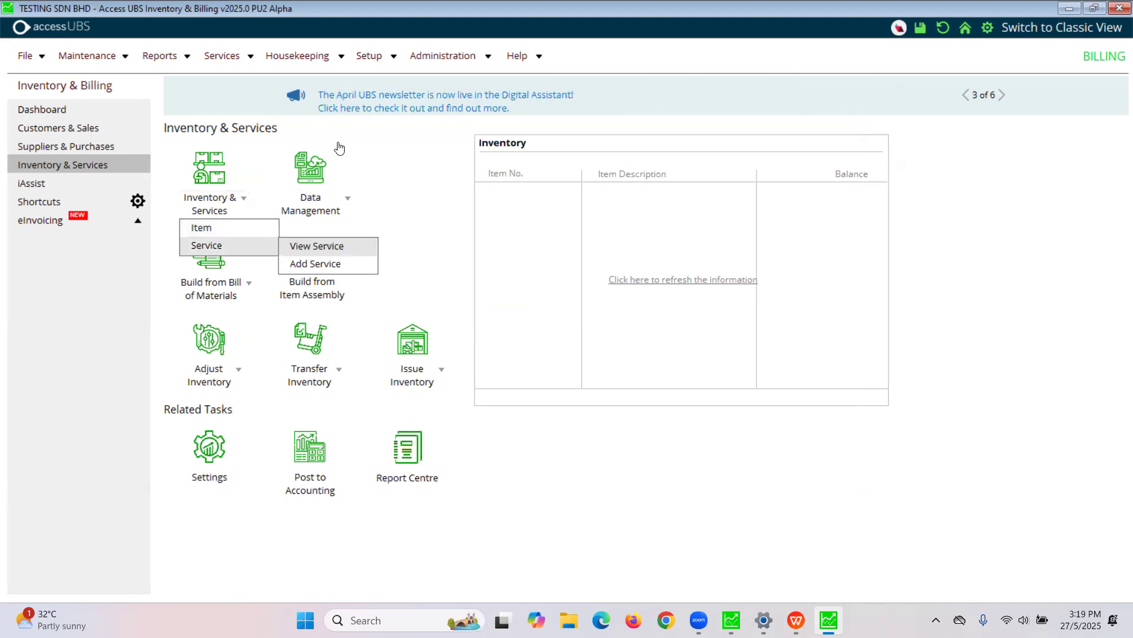
Examine the options for sales invoices, credit and debit notes, cash sales and sales quotes in Customers & Sales.
{"action": "left_click", "coordinate": [86, 134]}
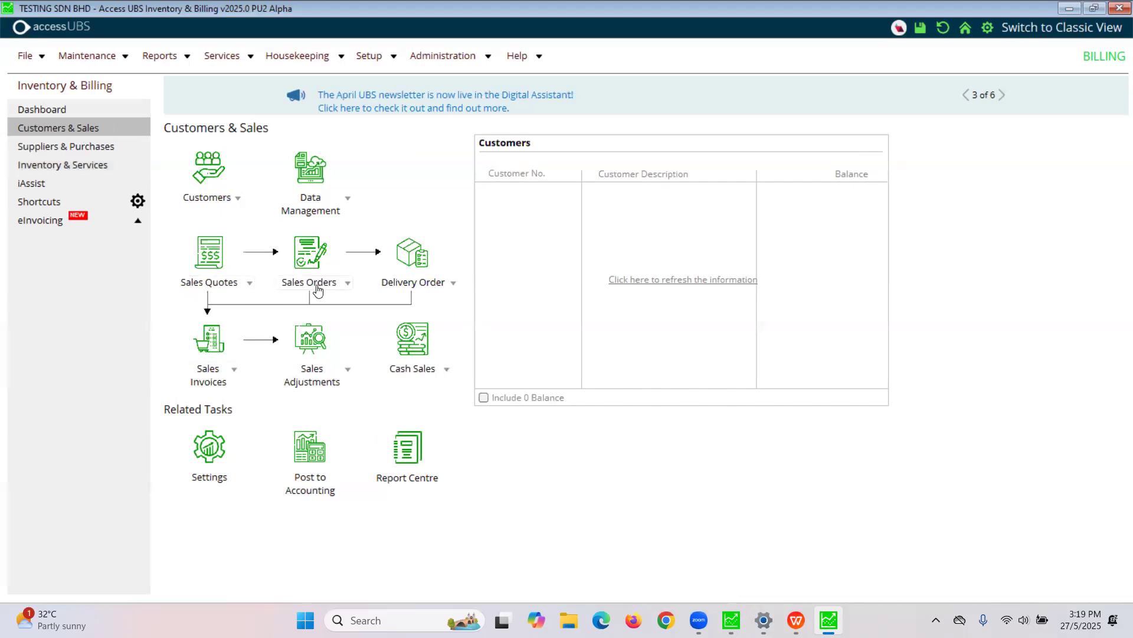
{"action": "left_click", "coordinate": [221, 382]}
{"action": "left_click", "coordinate": [319, 378]}
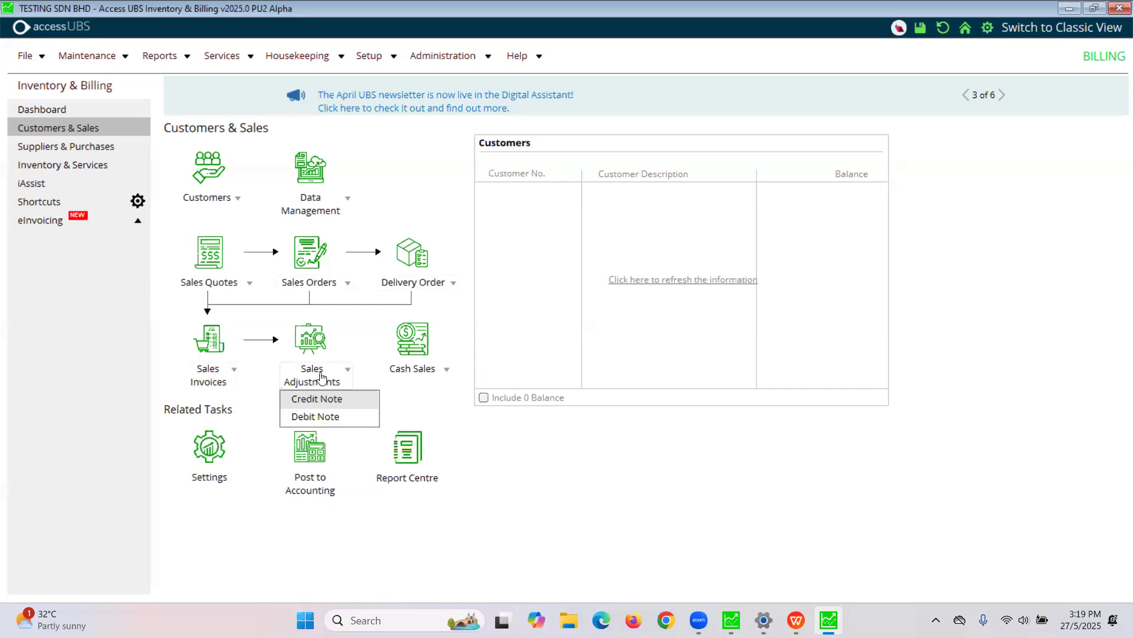
{"action": "mouse_move", "coordinate": [318, 397]}
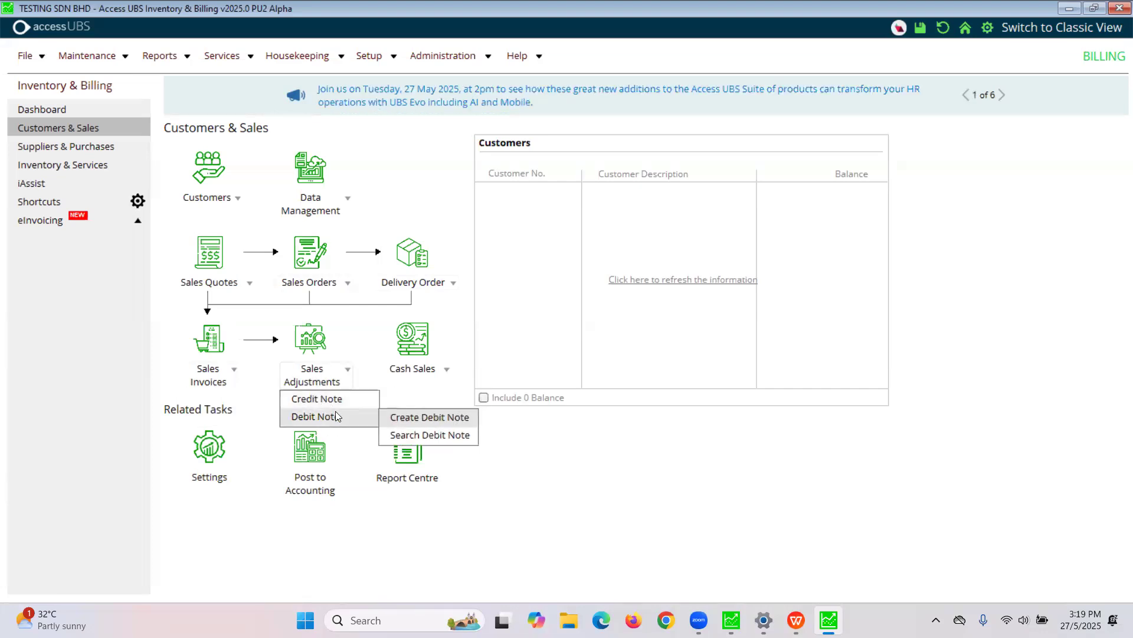
{"action": "left_click", "coordinate": [447, 370]}
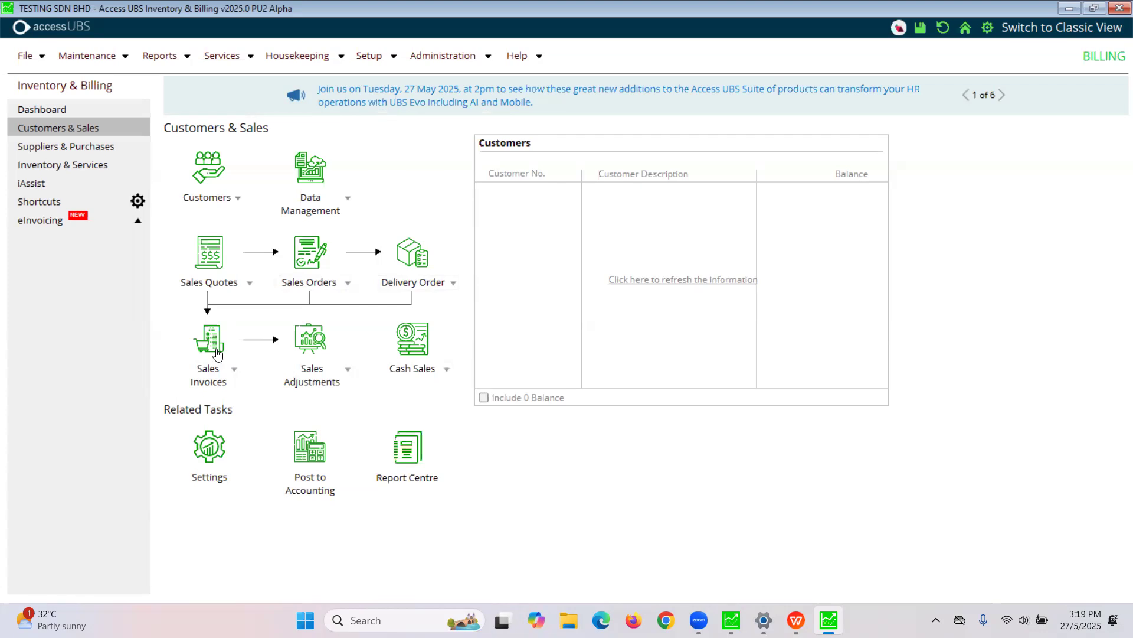
{"action": "left_click", "coordinate": [210, 383]}
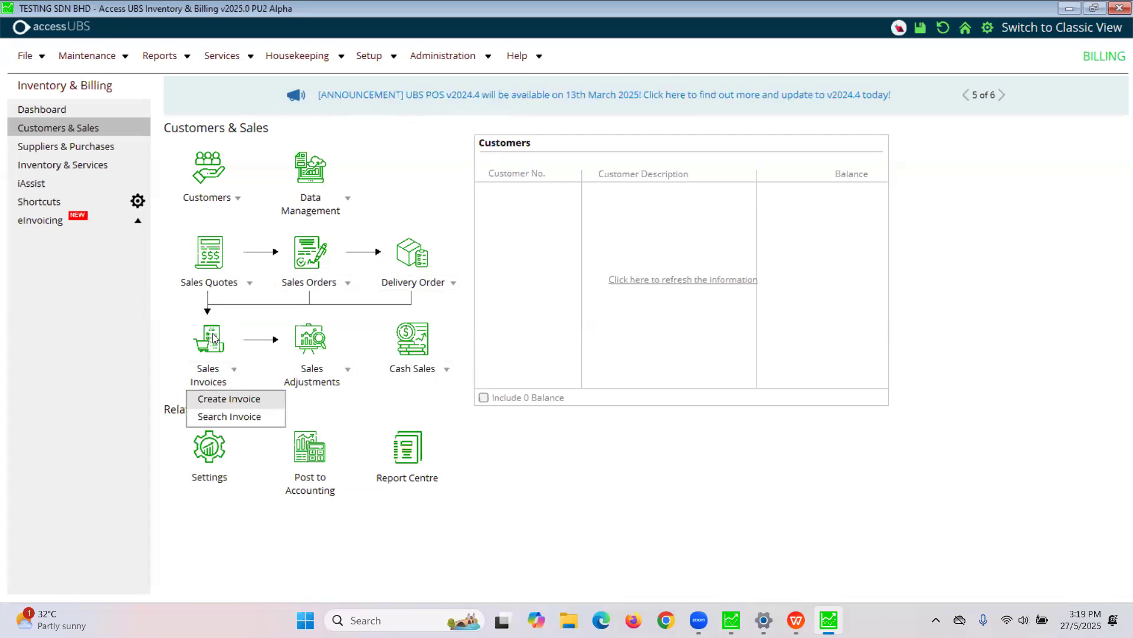
{"action": "left_click", "coordinate": [208, 255]}
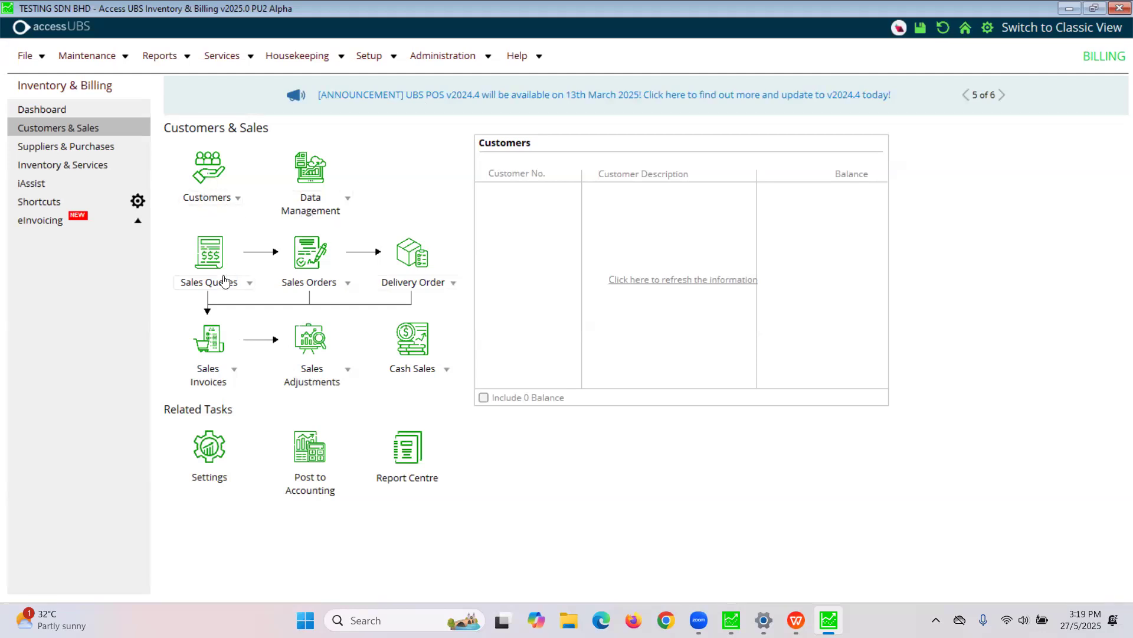
View the blank form for creating a sales invoice, cancel it without entering anything, and close the sales invoice window.
{"action": "left_click", "coordinate": [217, 377]}
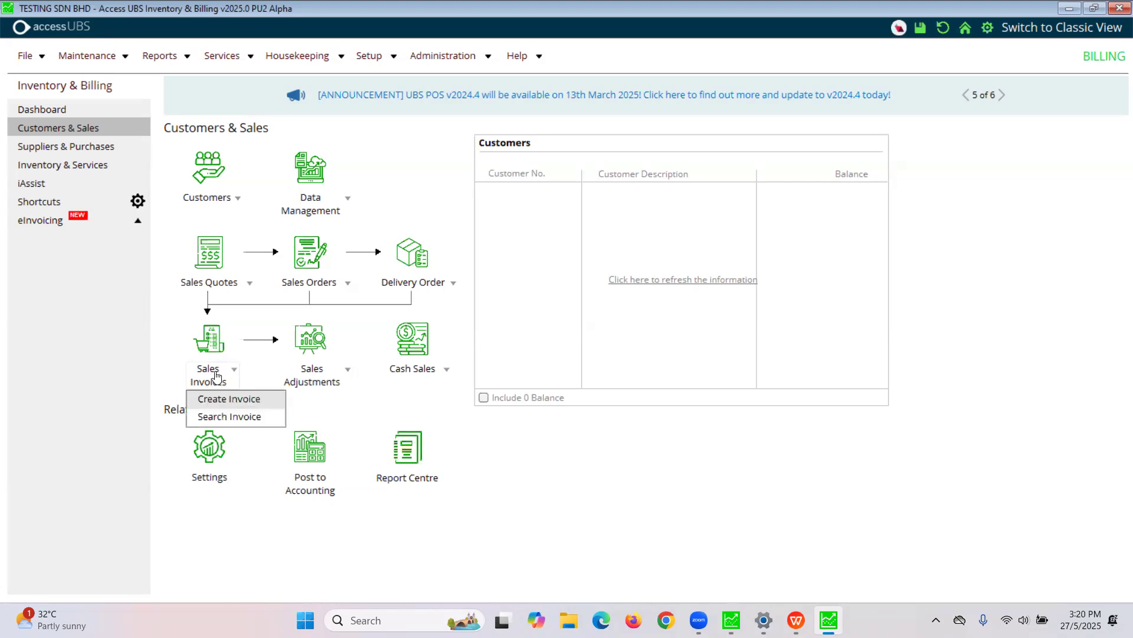
{"action": "left_click", "coordinate": [224, 401]}
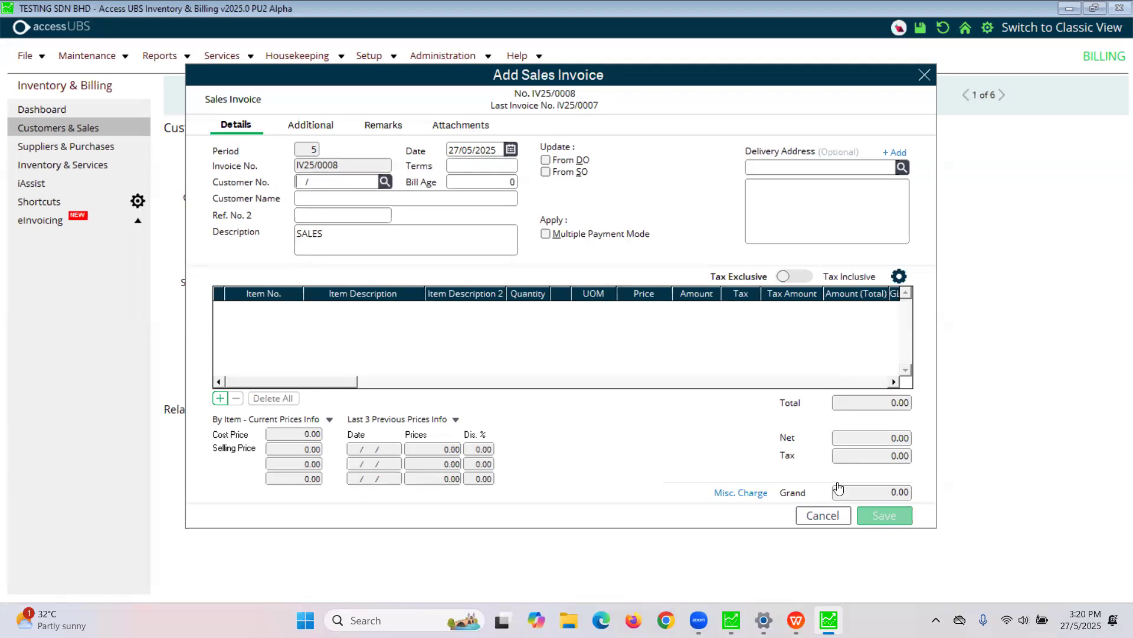
{"action": "left_click", "coordinate": [824, 515]}
{"action": "left_click", "coordinate": [539, 343]}
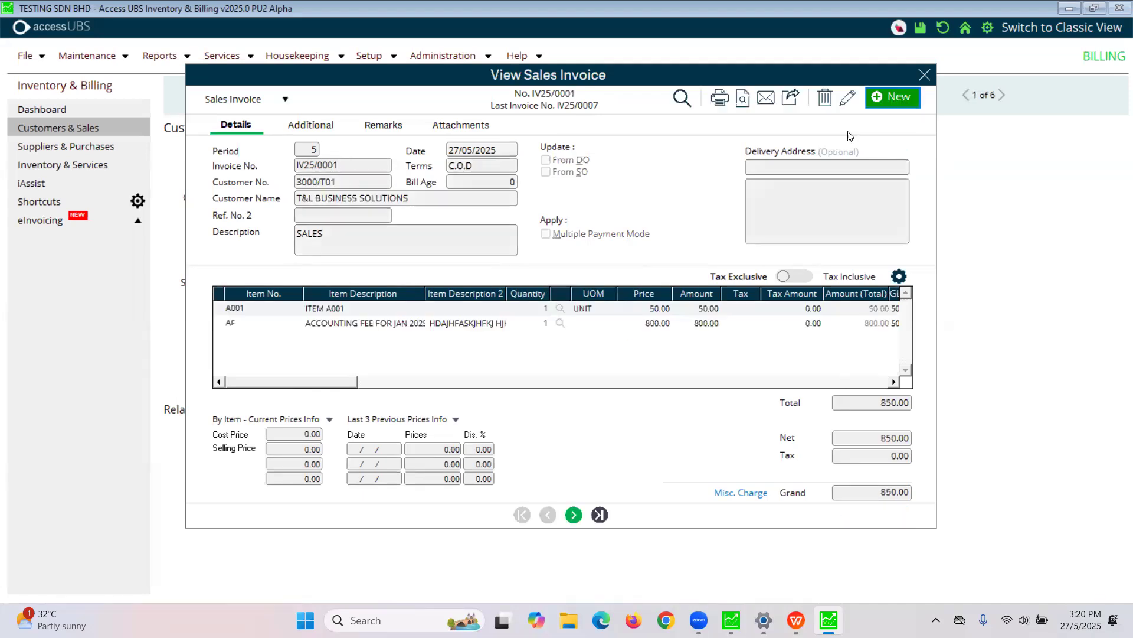
{"action": "left_click", "coordinate": [922, 75]}
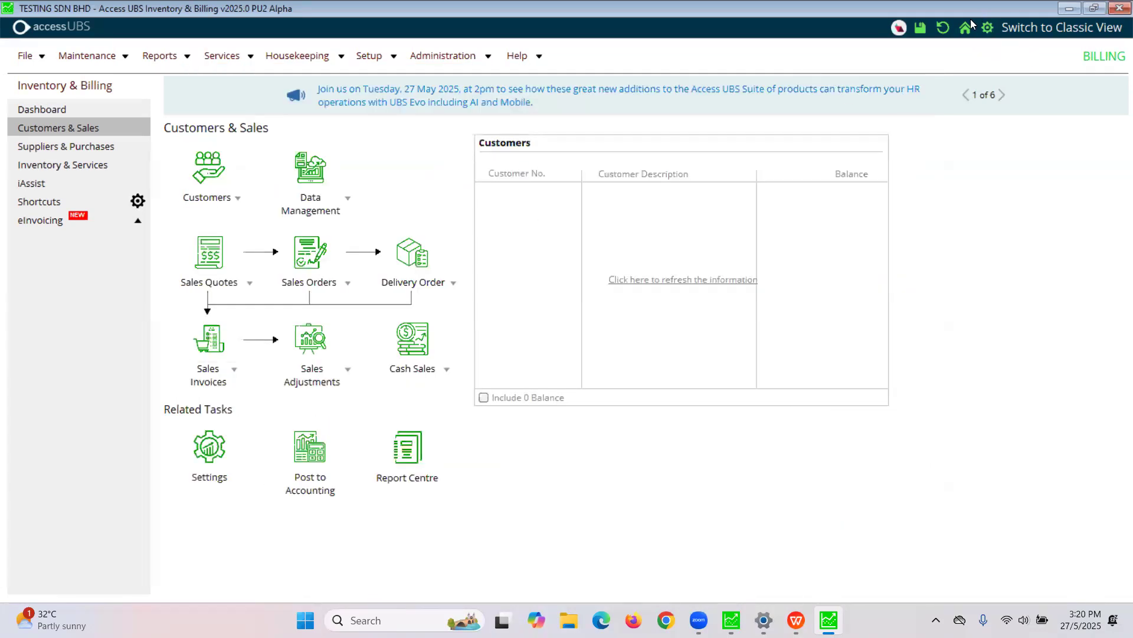
Review the company profile and the user-defined body and footer fields in Run Setup, and show the last used numbers.
{"action": "left_click", "coordinate": [989, 29]}
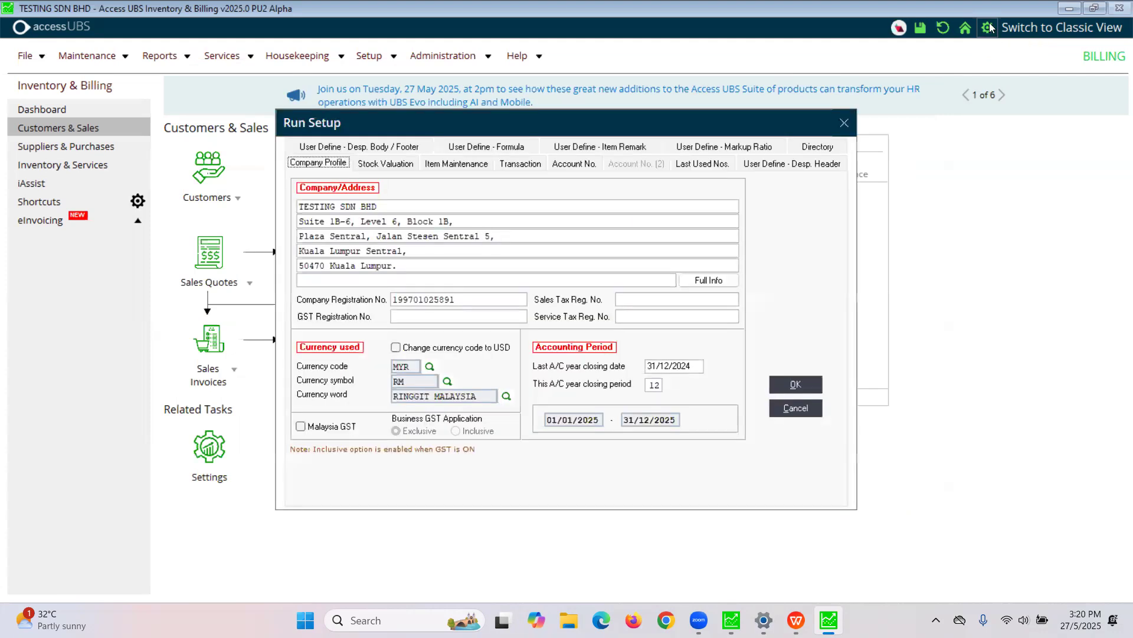
{"action": "left_click", "coordinate": [322, 148]}
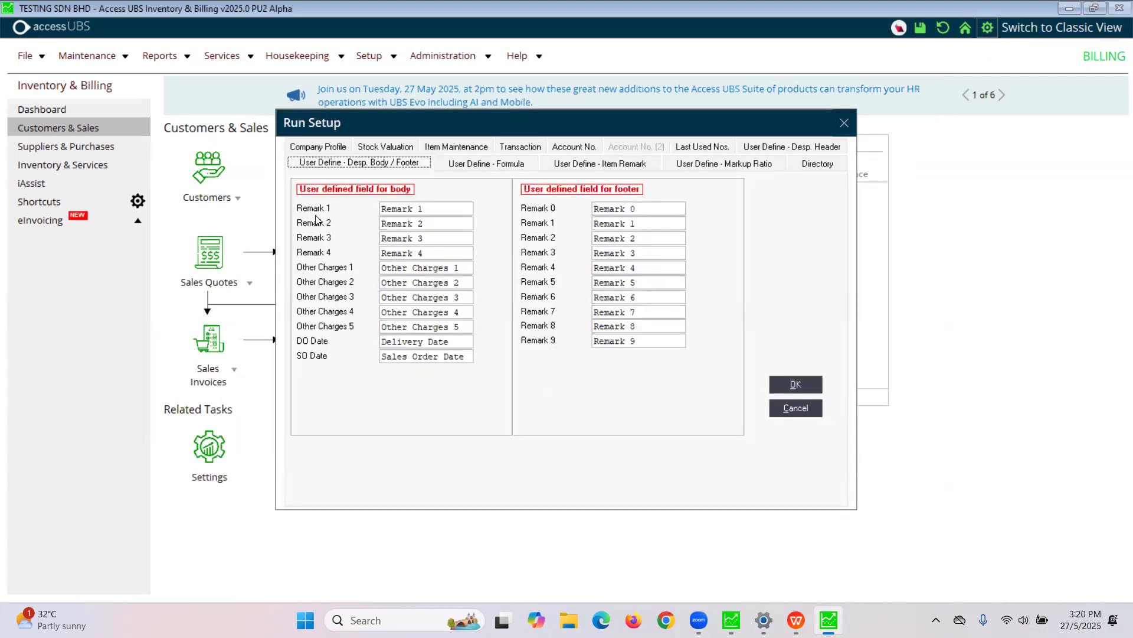
{"action": "left_click", "coordinate": [321, 151]}
{"action": "left_click_drag", "start_coordinate": [314, 206], "coordinate": [711, 223]}
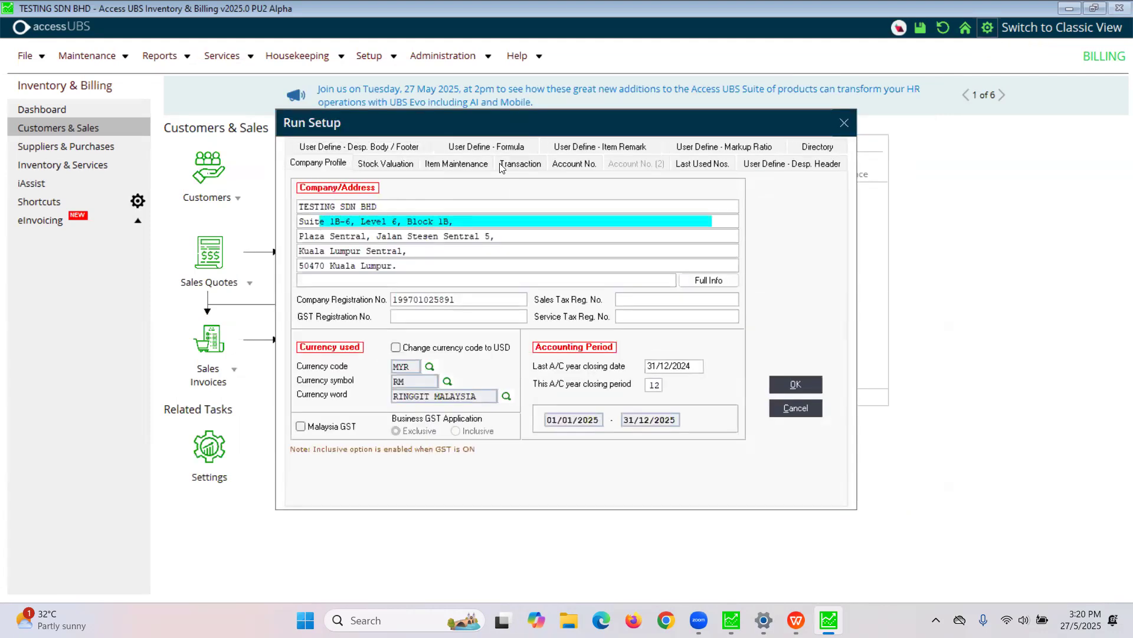
{"action": "left_click", "coordinate": [704, 170]}
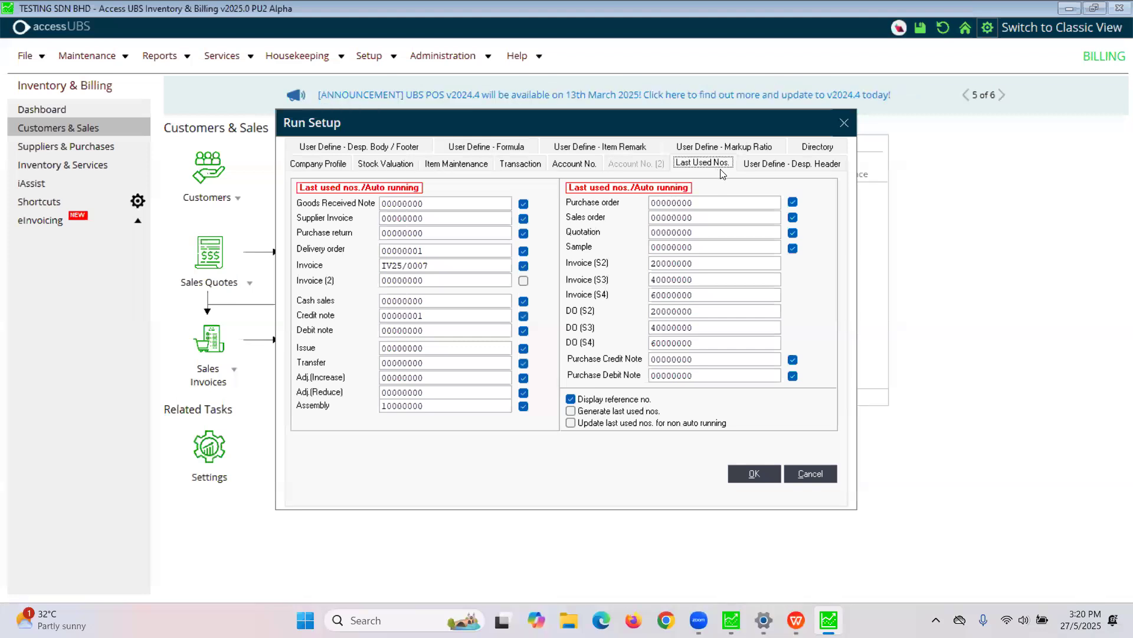
Go through the last used document numbers, switch auto running for invoices off and on again, and confirm the setup.
{"action": "left_click_drag", "start_coordinate": [426, 251], "coordinate": [382, 266]}
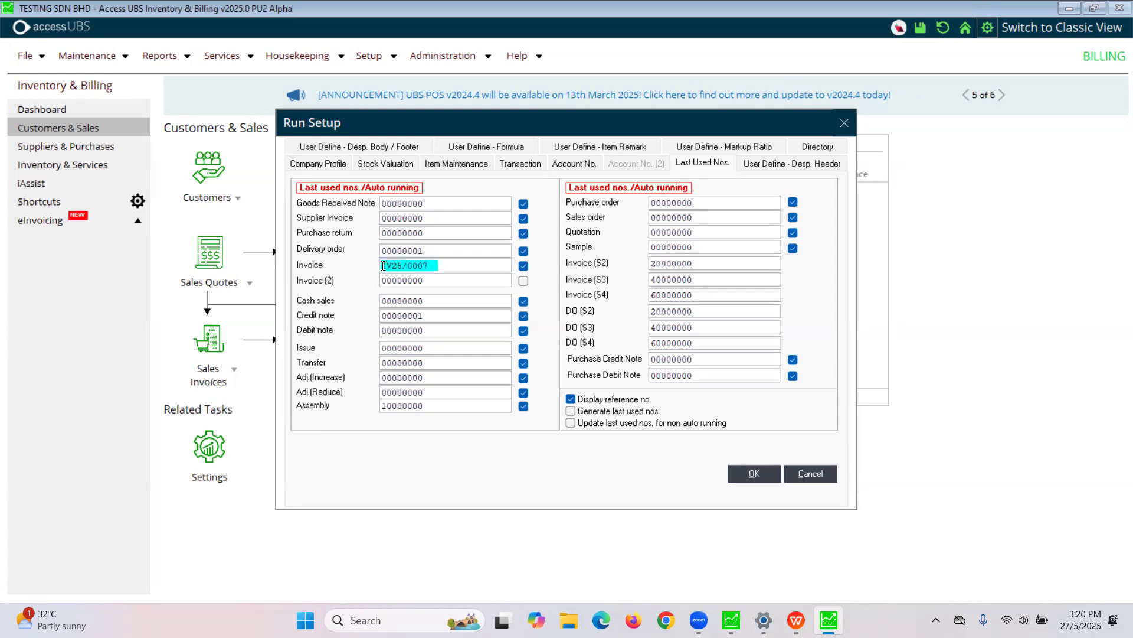
{"action": "left_click", "coordinate": [419, 266]}
{"action": "left_click_drag", "start_coordinate": [429, 302], "coordinate": [380, 331]}
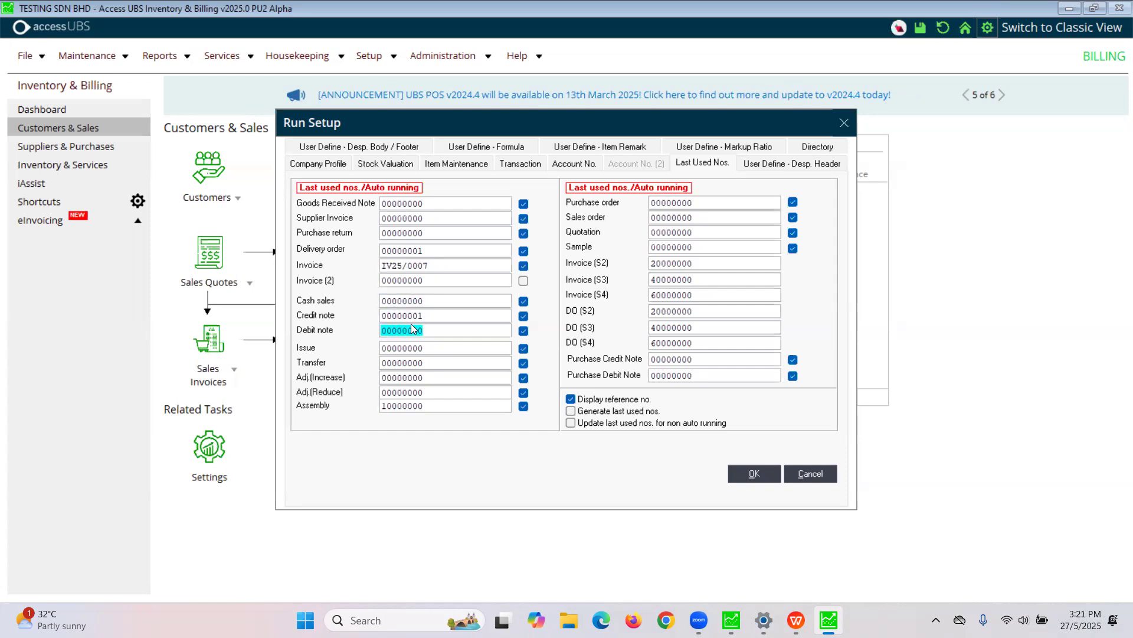
{"action": "left_click", "coordinate": [523, 266]}
{"action": "left_click", "coordinate": [524, 267]}
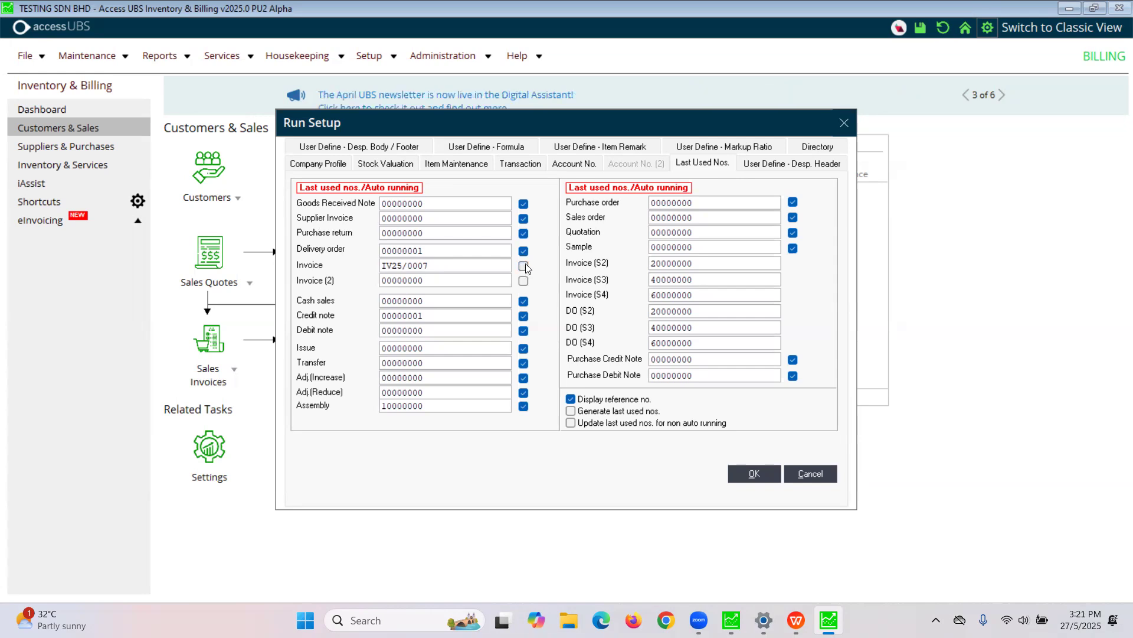
{"action": "left_click", "coordinate": [524, 268]}
{"action": "left_click", "coordinate": [760, 477]}
Start a new sales invoice in Customers & Sales for the customer ATTIVO SOLUTION SDN BHD.
{"action": "left_click", "coordinate": [100, 127]}
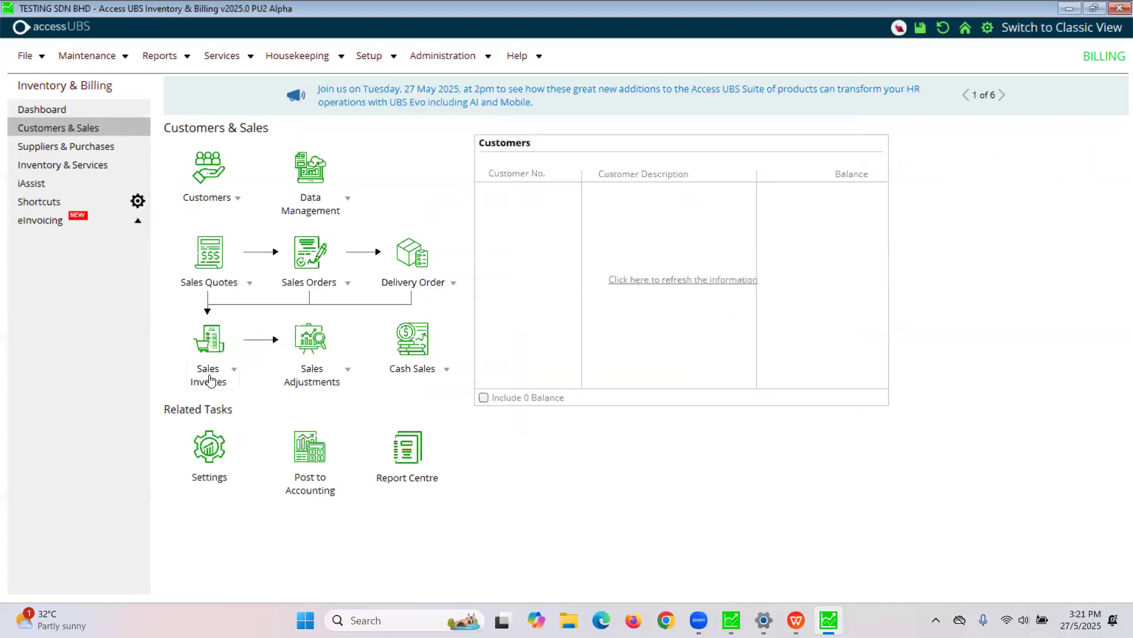
{"action": "left_click", "coordinate": [210, 380]}
{"action": "left_click", "coordinate": [244, 404]}
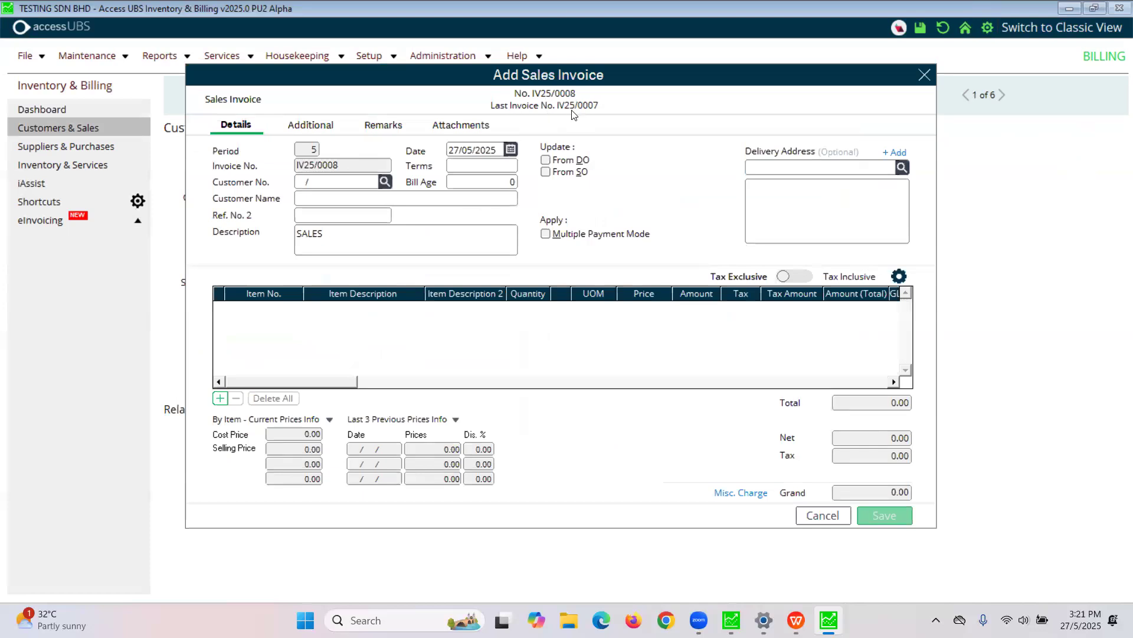
{"action": "left_click", "coordinate": [385, 182]}
{"action": "double_click", "coordinate": [434, 217]}
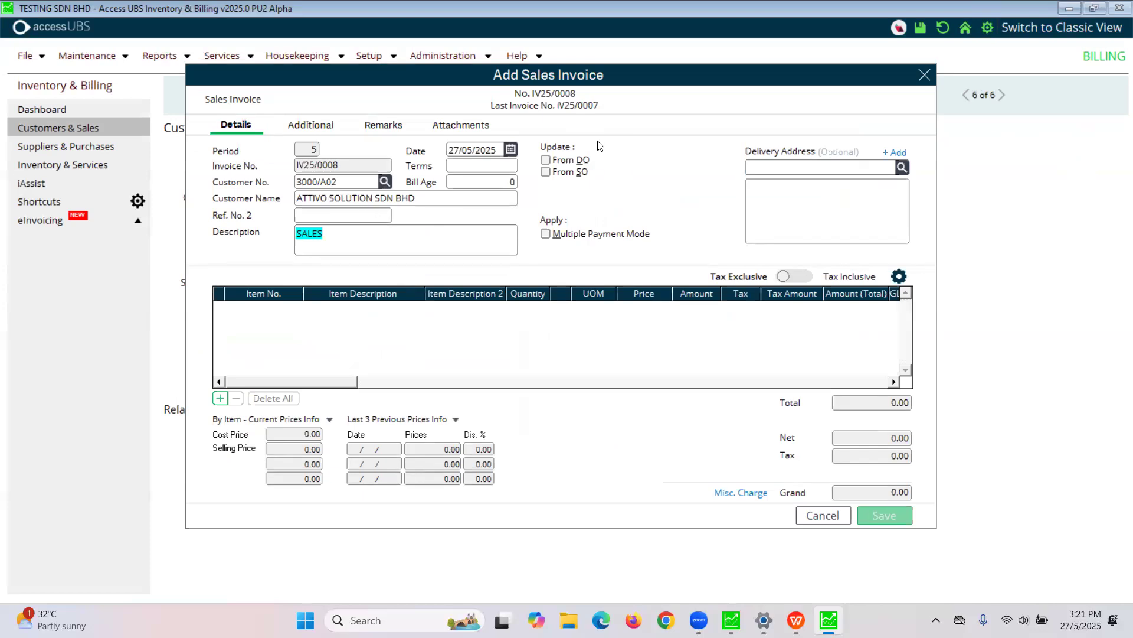
Go through the invoice's customer name, terms and description fields without changing them.
{"action": "left_click", "coordinate": [205, 9]}
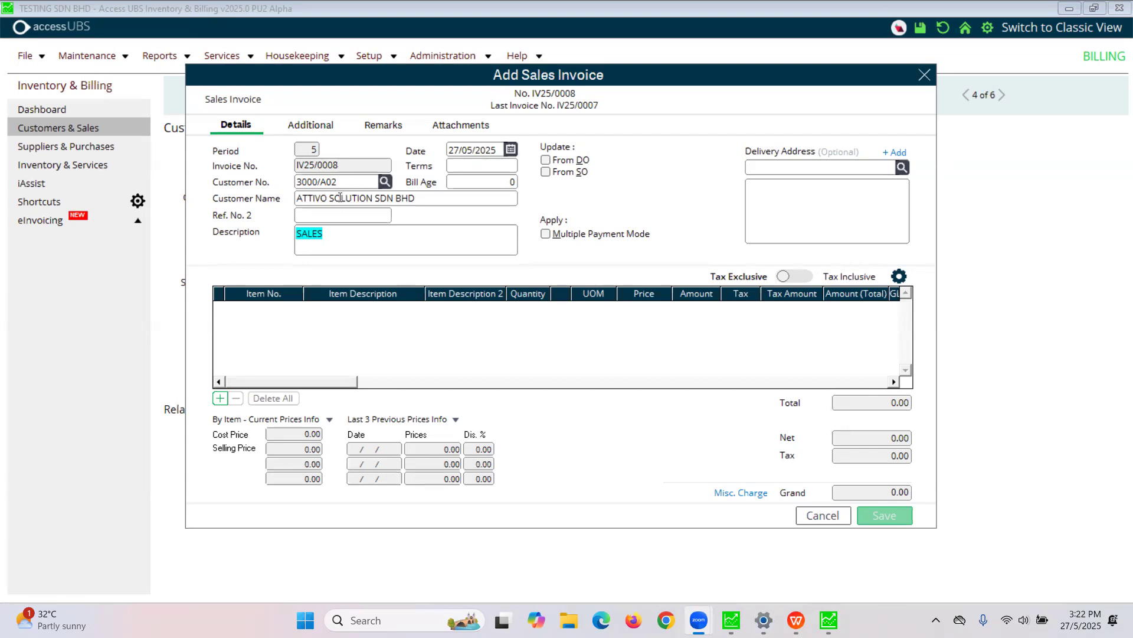
{"action": "left_click", "coordinate": [414, 204]}
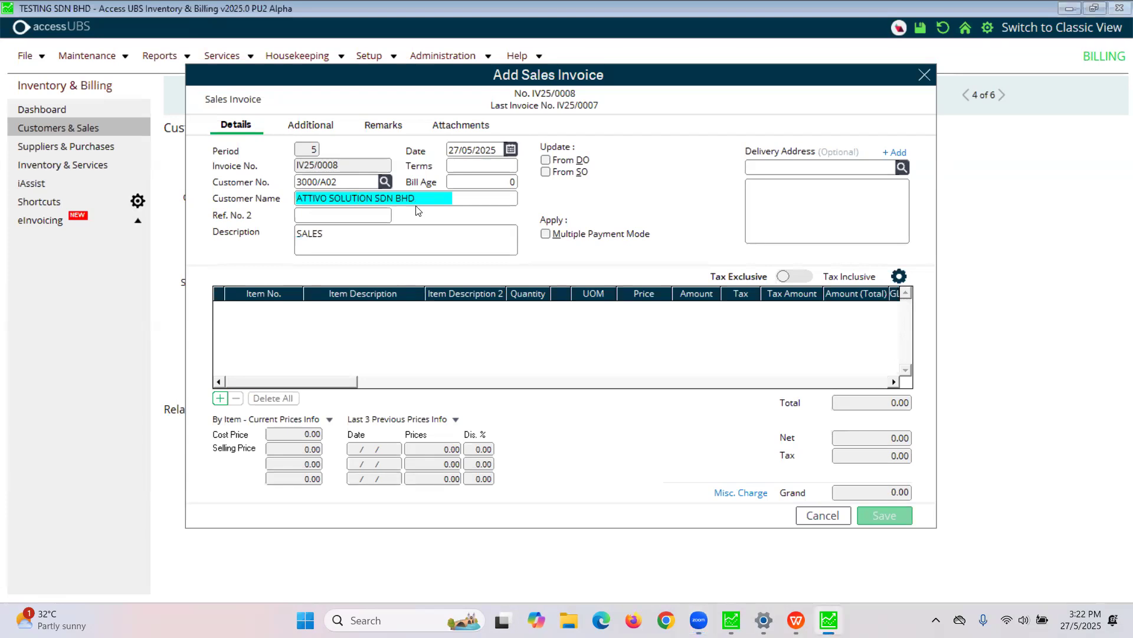
{"action": "left_click", "coordinate": [452, 167]}
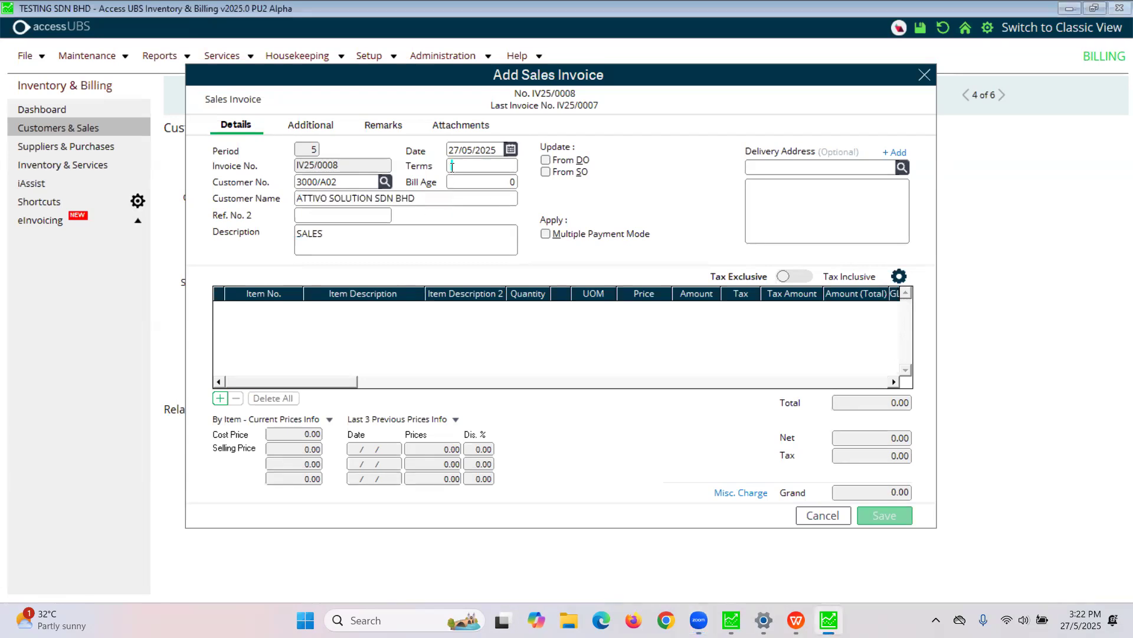
{"action": "left_click_drag", "start_coordinate": [329, 236], "coordinate": [284, 235]}
Fill in the invoice's PO/SO number and first DO number in its additional details, and view the remark fields.
{"action": "left_click", "coordinate": [325, 136]}
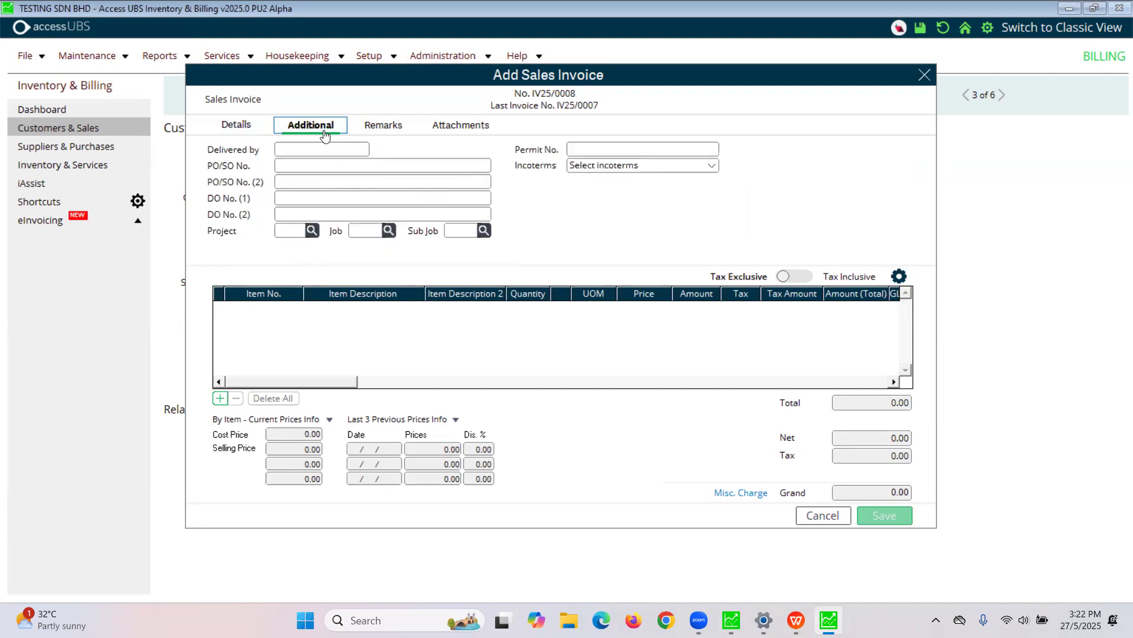
{"action": "left_click", "coordinate": [287, 164]}
{"action": "left_click_drag", "start_coordinate": [279, 166], "coordinate": [306, 167]}
{"action": "type", "text": "PO123456"}
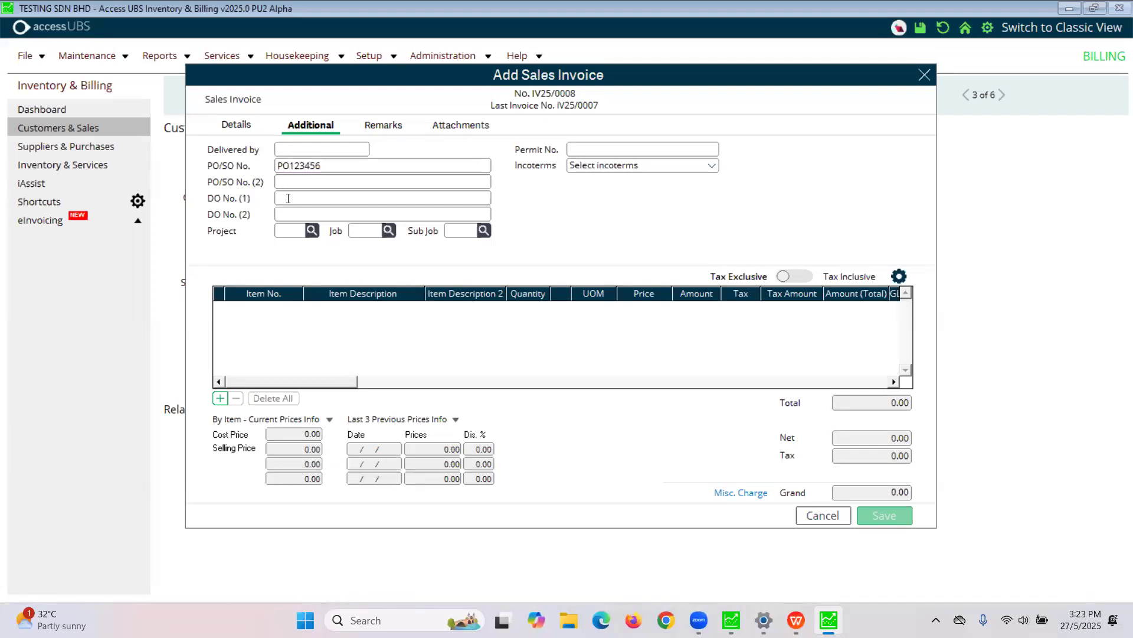
{"action": "type", "text": "DO 23456"}
{"action": "left_click_drag", "start_coordinate": [321, 197], "coordinate": [272, 187]}
{"action": "left_click", "coordinate": [375, 131]}
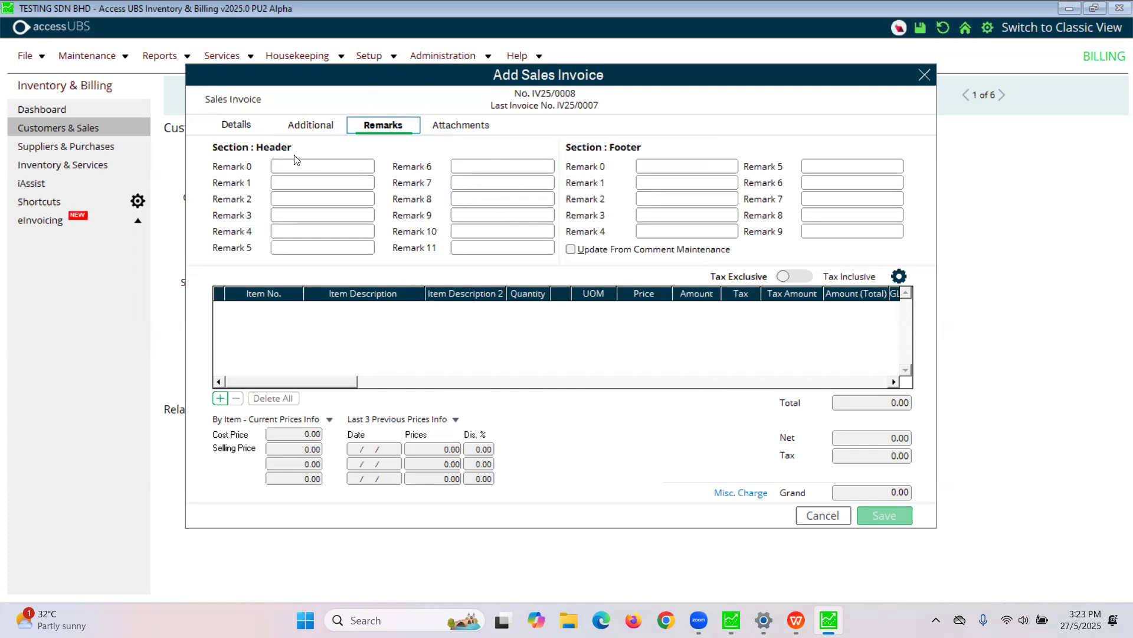
Add a first item line to the invoice's details and choose item A001 for it.
{"action": "left_click", "coordinate": [243, 135]}
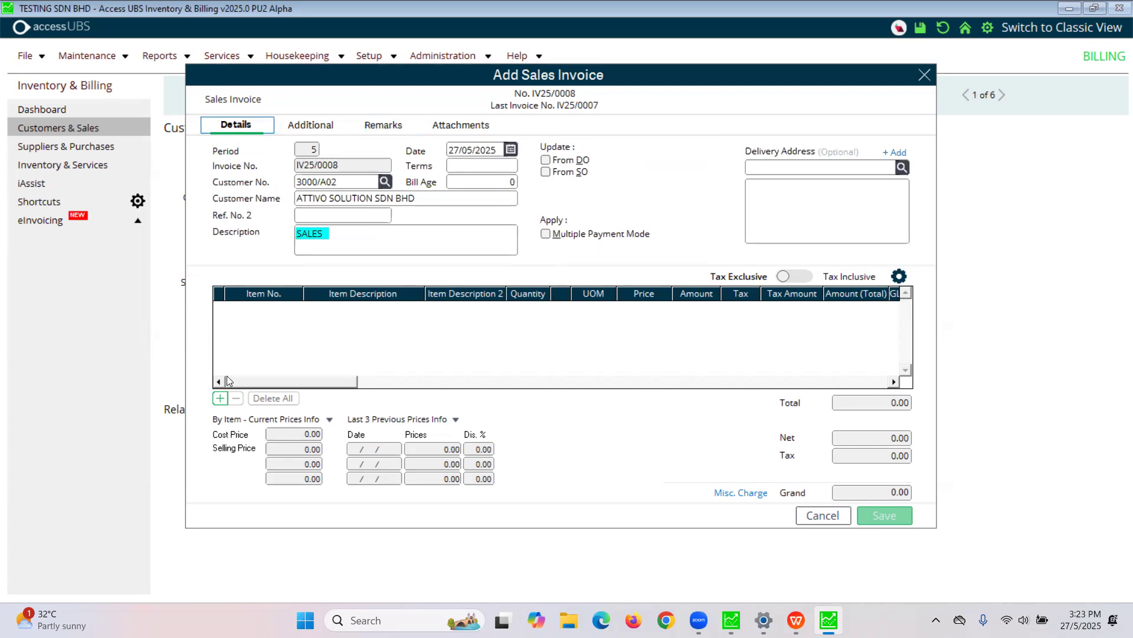
{"action": "left_click", "coordinate": [260, 319]}
{"action": "right_click", "coordinate": [264, 315]}
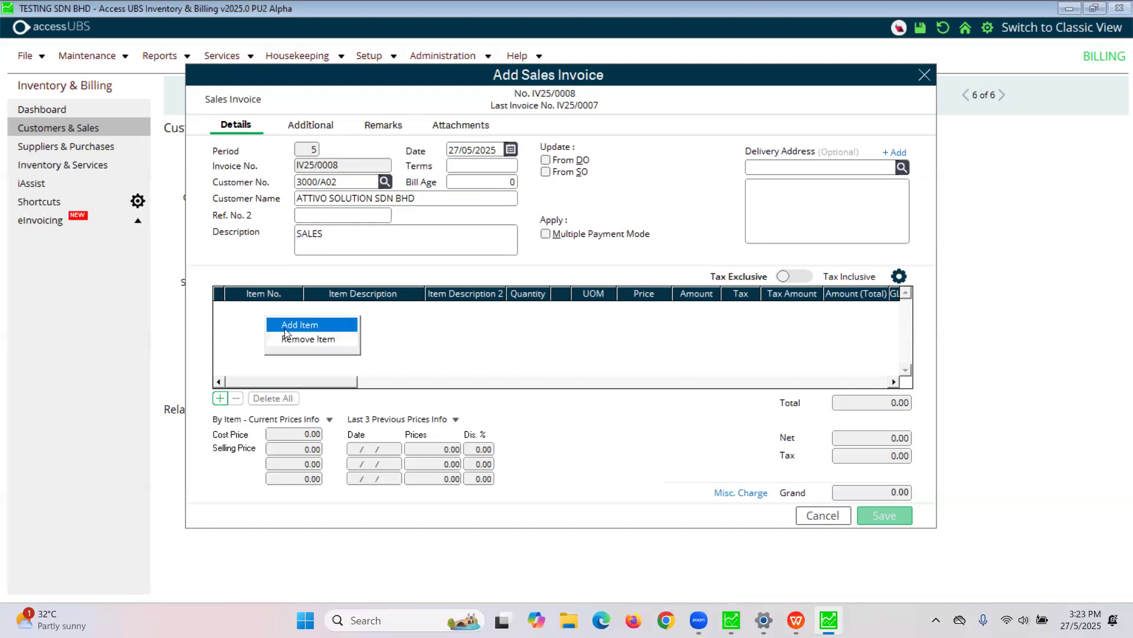
{"action": "left_click", "coordinate": [244, 320]}
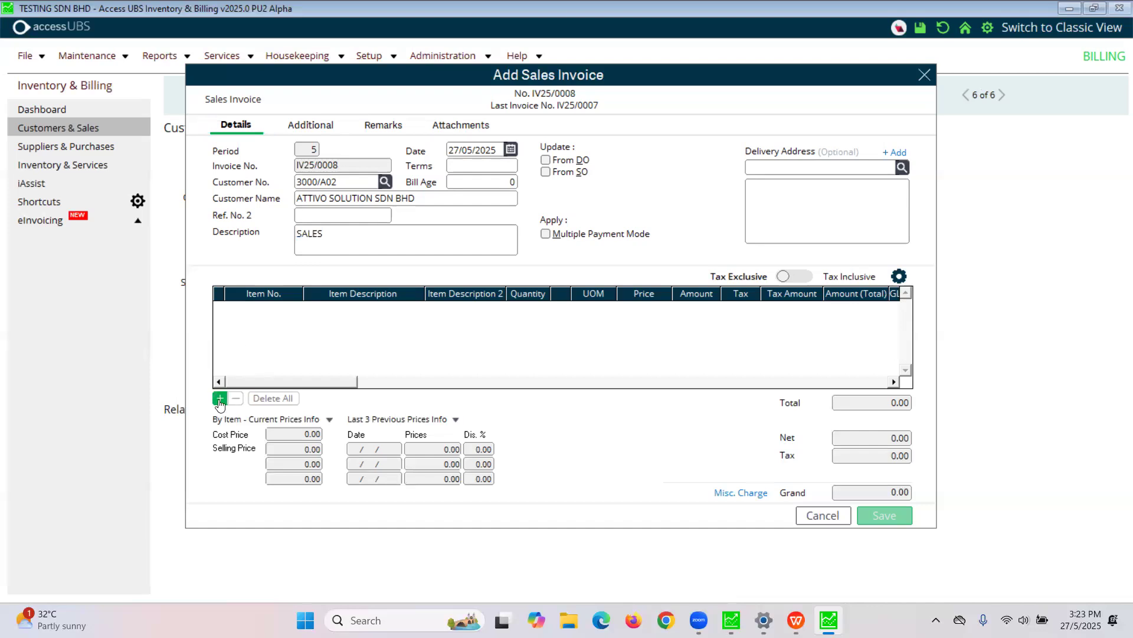
{"action": "left_click", "coordinate": [220, 399]}
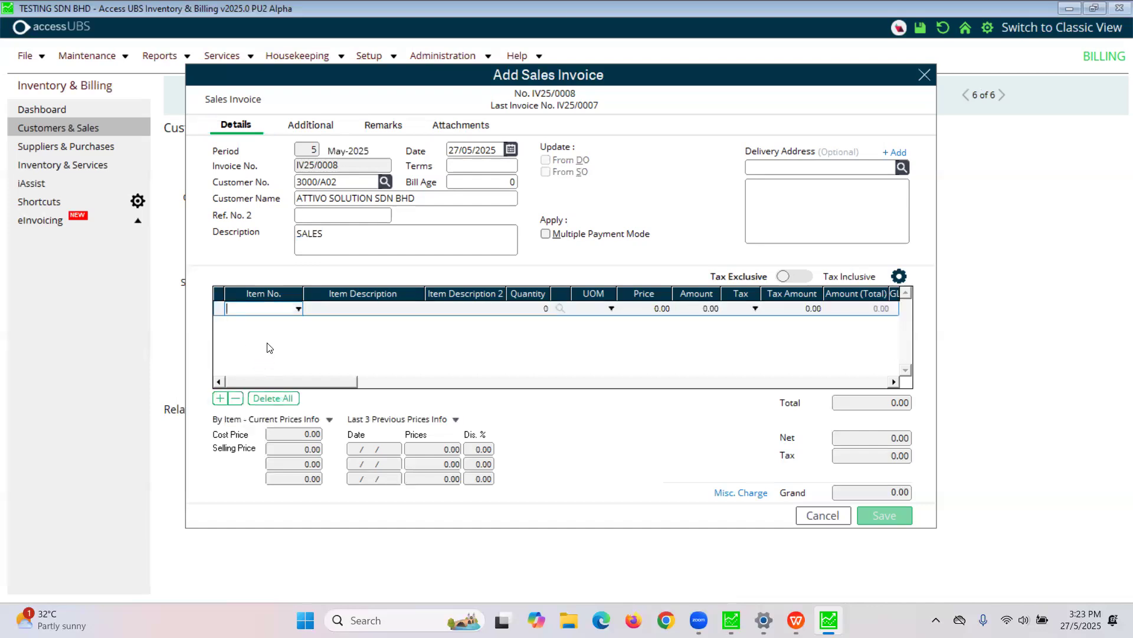
{"action": "left_click", "coordinate": [299, 309]}
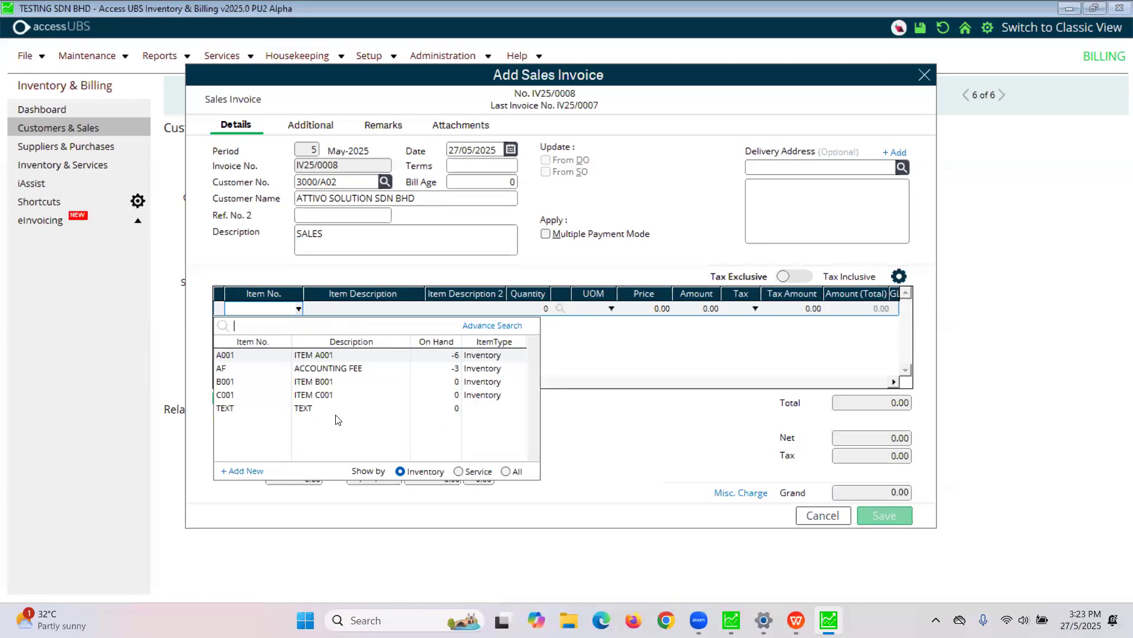
{"action": "left_click", "coordinate": [311, 412]}
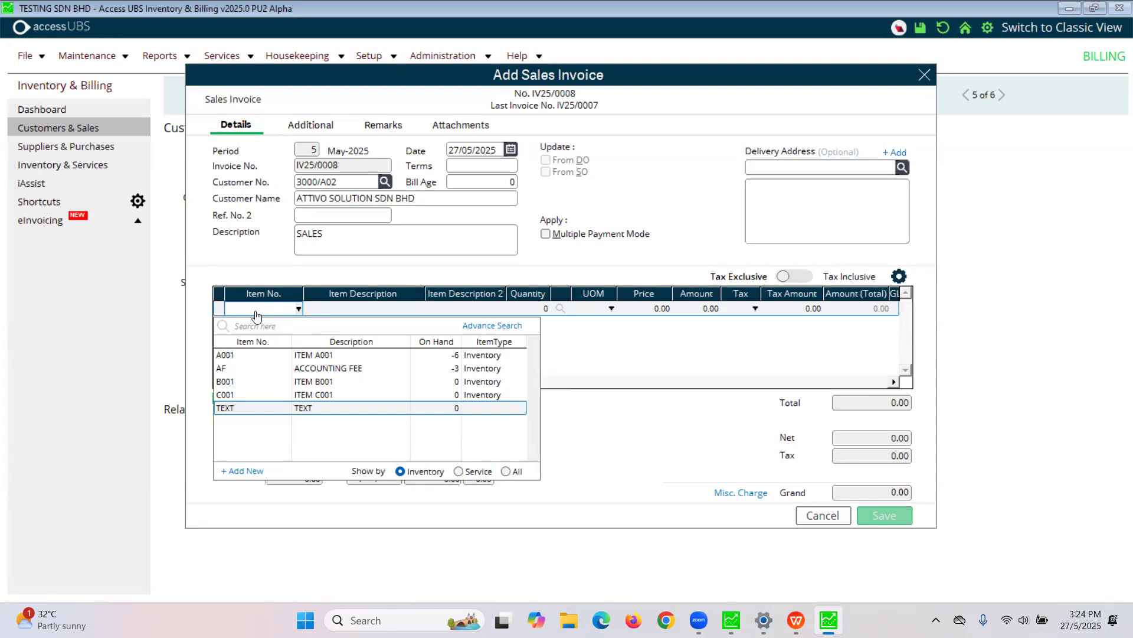
{"action": "left_click", "coordinate": [332, 357]}
{"action": "left_click", "coordinate": [333, 359]}
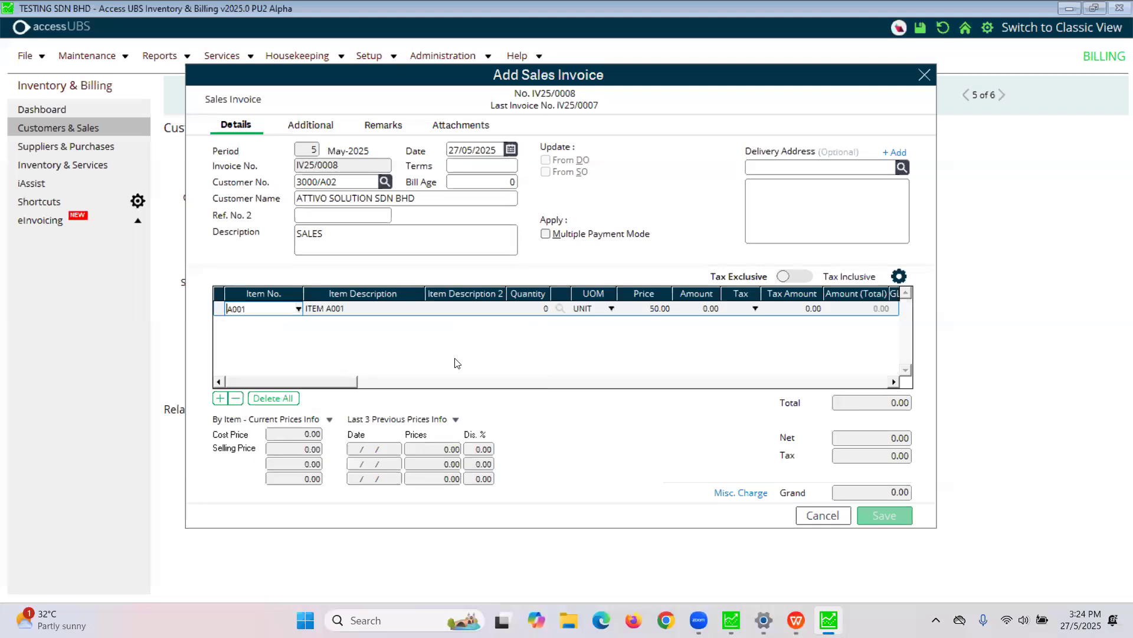
Set the quantity of the A001 line to 1 and clear its tax code.
{"action": "key", "text": "Tab"}
{"action": "key", "text": "Tab"}
{"action": "left_click", "coordinate": [650, 306]}
{"action": "left_click", "coordinate": [740, 310]}
{"action": "key", "text": "BackSpace"}
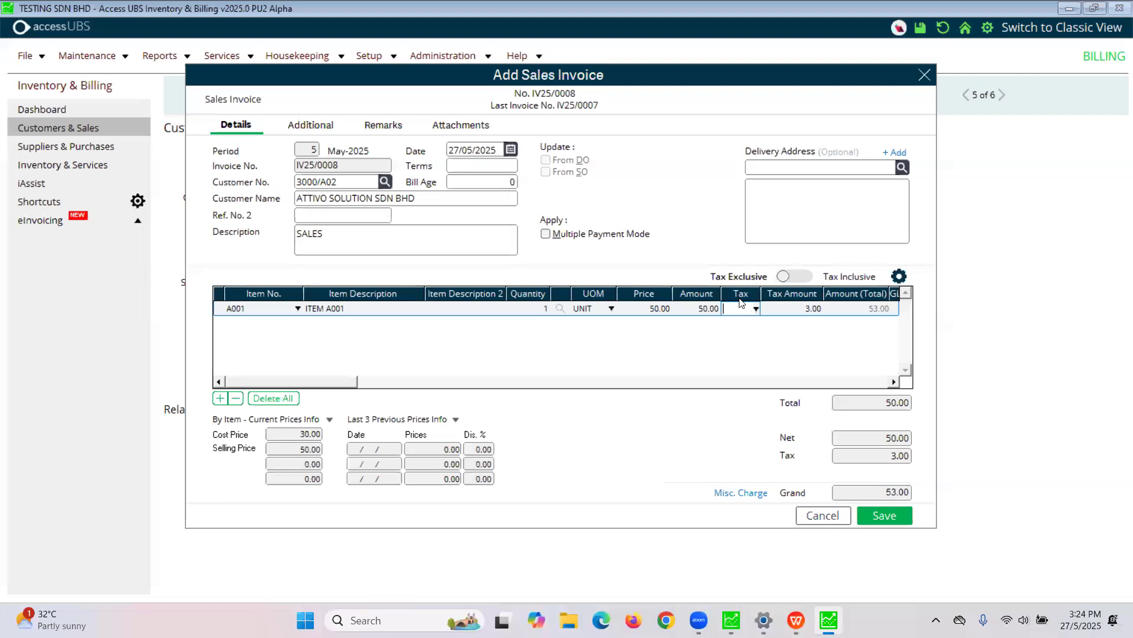
{"action": "key", "text": "Tab"}
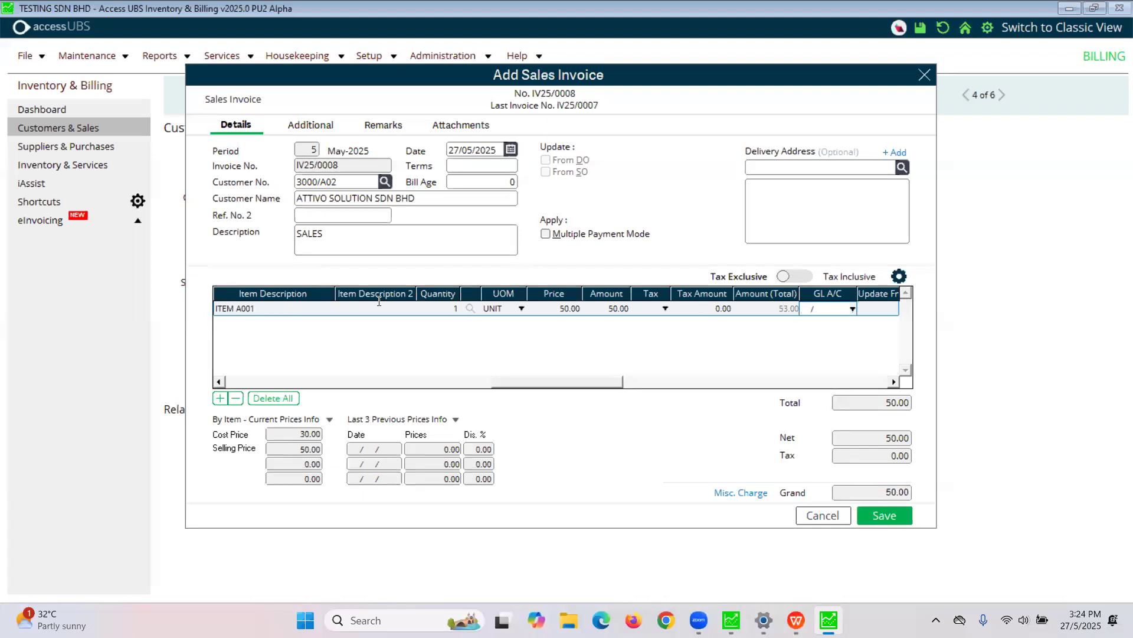
Add a second item line for item B001 with a quantity of 1.
{"action": "left_click", "coordinate": [219, 399]}
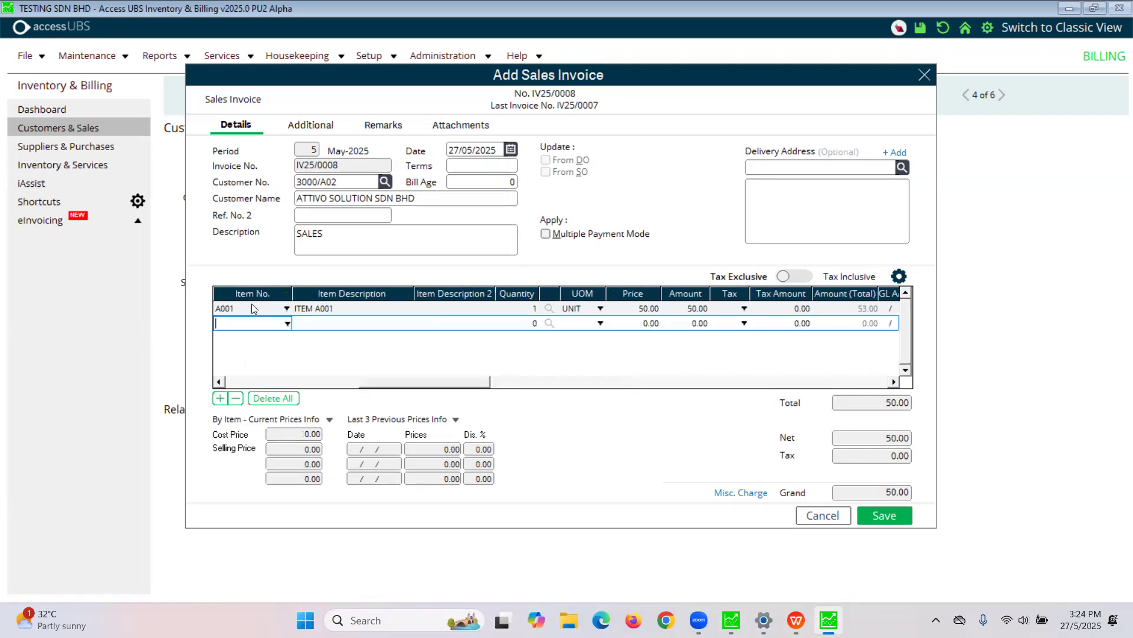
{"action": "left_click", "coordinate": [288, 323]}
{"action": "left_click", "coordinate": [321, 398]}
{"action": "key", "text": "Tab"}
{"action": "key", "text": "Tab"}
{"action": "key", "text": "Tab"}
{"action": "key", "text": "Tab"}
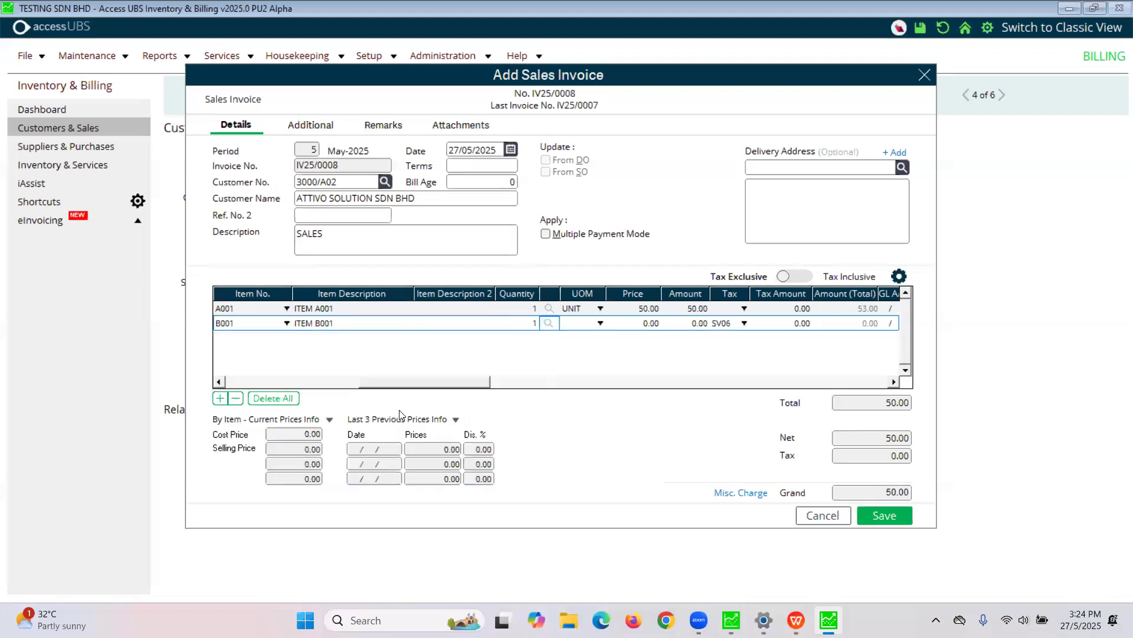
Set the price of the B001 line to 100.00.
{"action": "type", "text": "100"}
{"action": "key", "text": "Tab"}
{"action": "key", "text": "Tab"}
{"action": "key", "text": "Tab"}
{"action": "key", "text": "Tab"}
{"action": "key", "text": "Tab"}
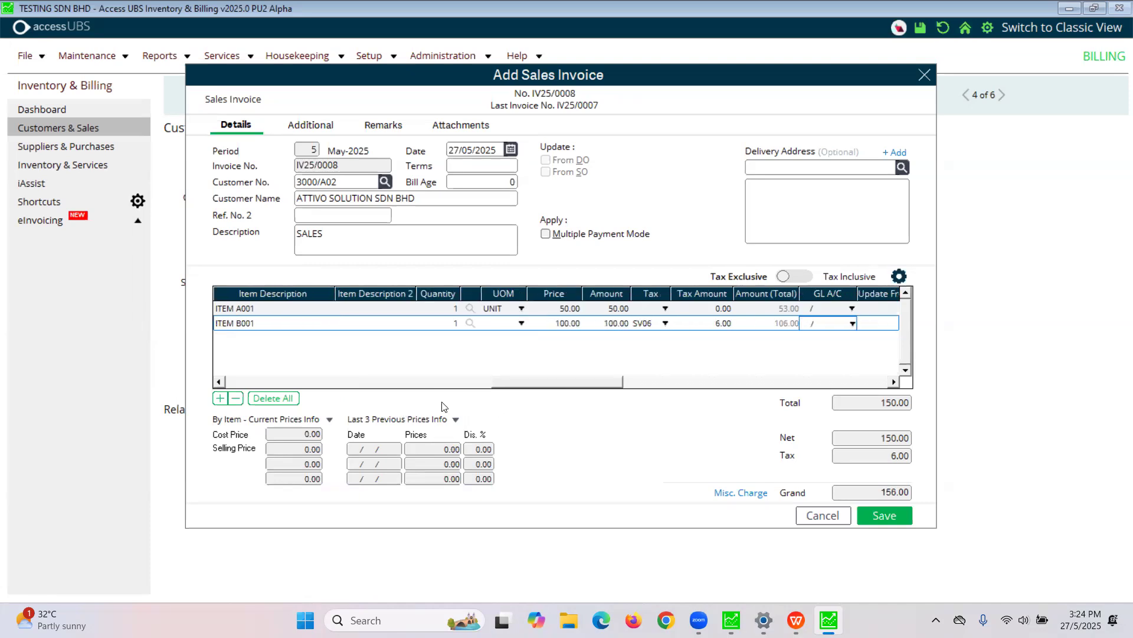
Clear the tax code of the B001 line and save the invoice.
{"action": "left_click", "coordinate": [653, 325]}
{"action": "key", "text": "Delete"}
{"action": "key", "text": "Tab"}
{"action": "left_click", "coordinate": [892, 517]}
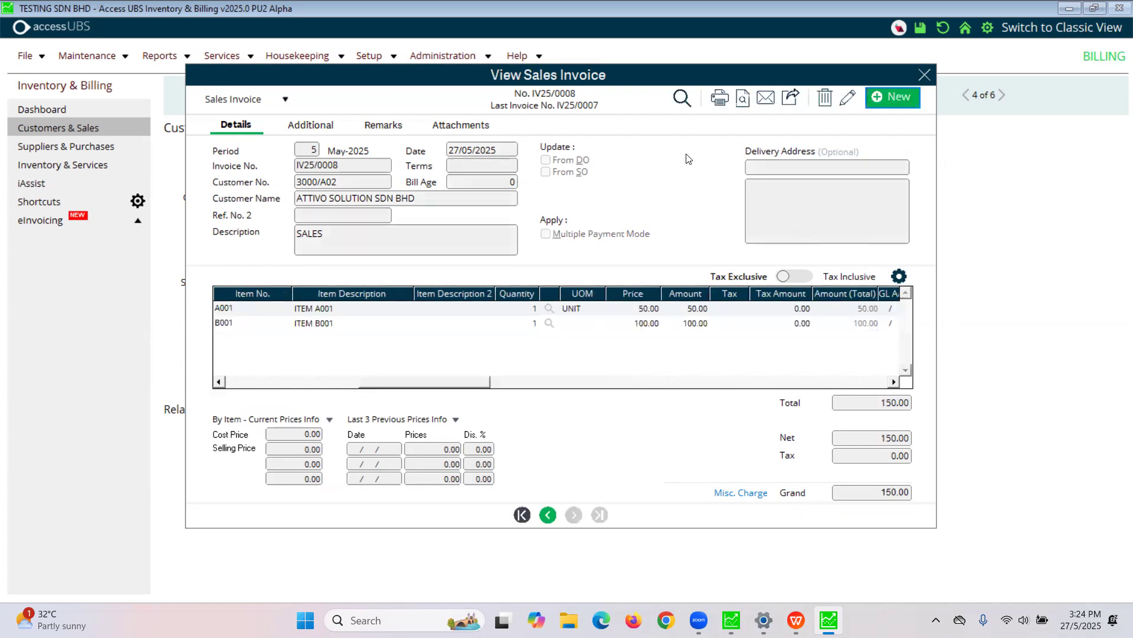
Preview the saved invoice in the standard print format, check it from header to totals, and close the preview.
{"action": "left_click", "coordinate": [741, 100]}
{"action": "left_click", "coordinate": [529, 297]}
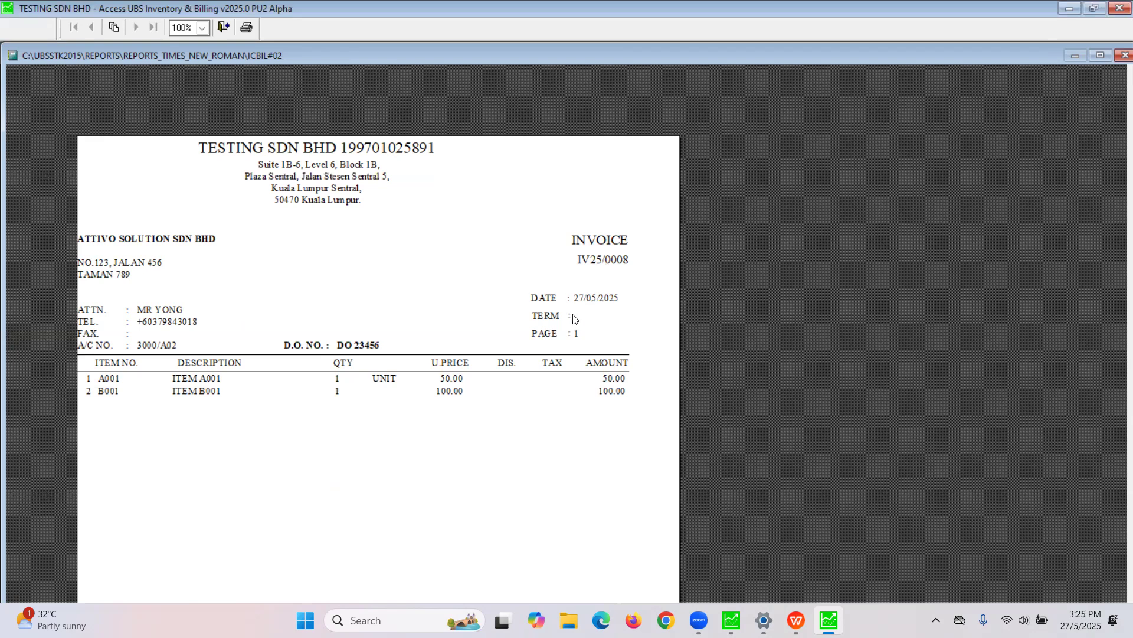
{"action": "scroll", "coordinate": [576, 318], "scroll_direction": "down", "scroll_amount": 2}
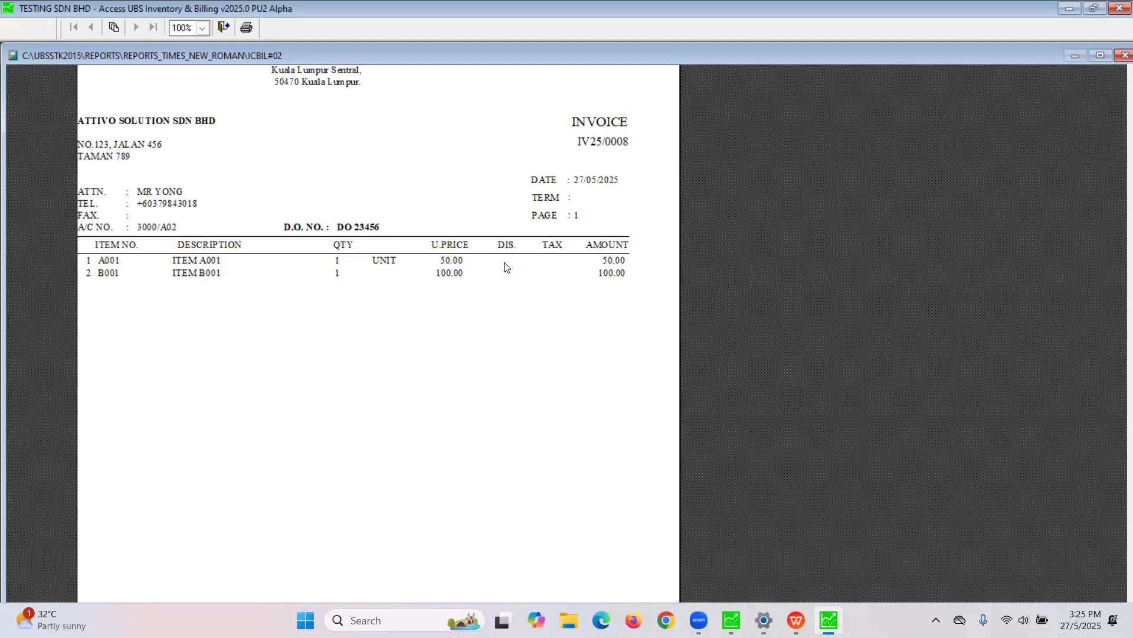
{"action": "scroll", "coordinate": [627, 265], "scroll_direction": "down", "scroll_amount": 6}
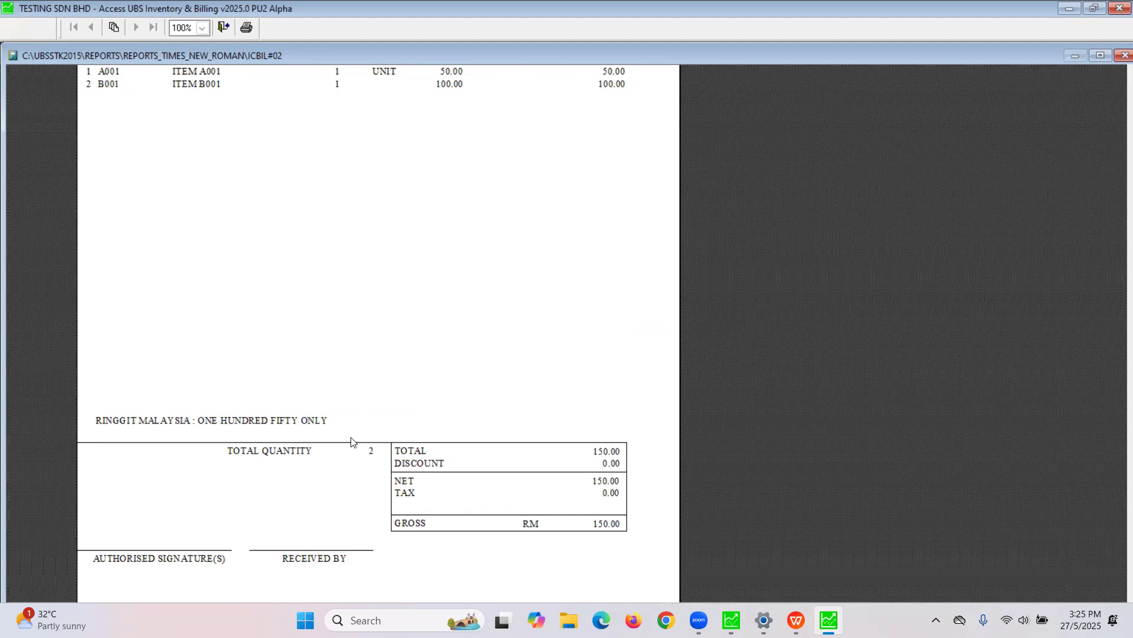
{"action": "scroll", "coordinate": [354, 440], "scroll_direction": "up", "scroll_amount": 6}
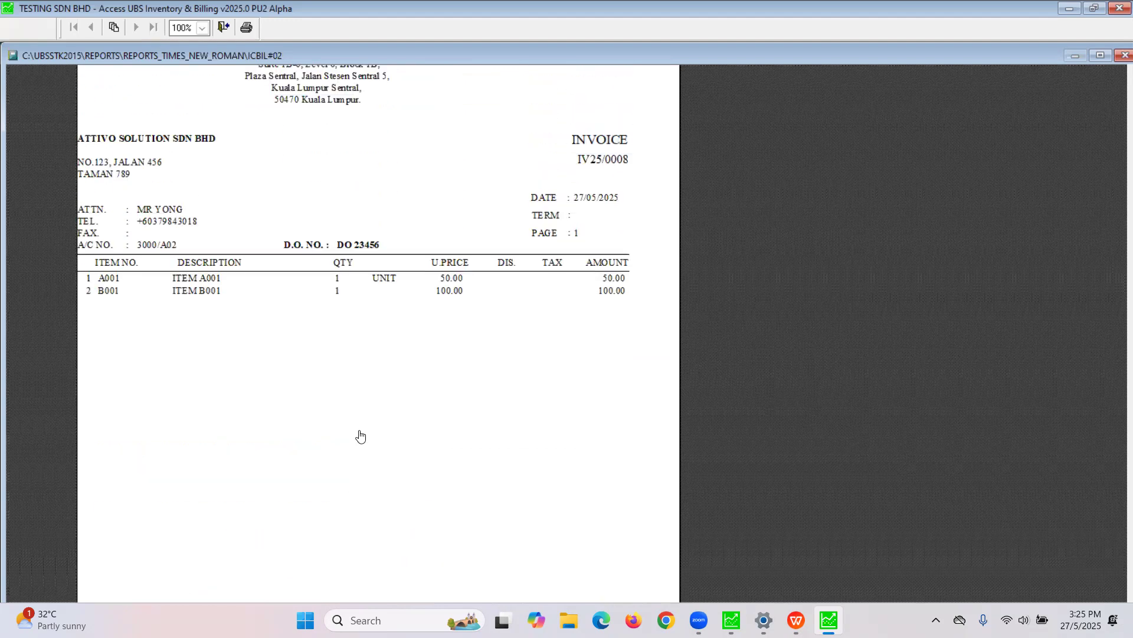
{"action": "left_click", "coordinate": [224, 27]}
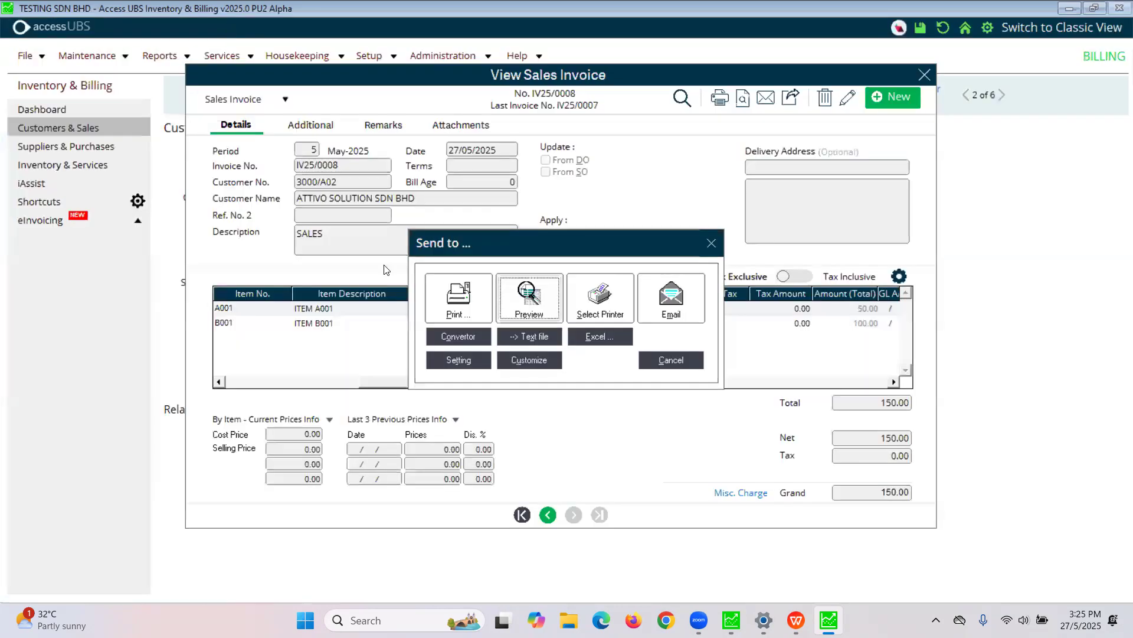
Switch the invoice output to the customized format and preview it with the ICBIL#02 report from the UBSSTK2015 format folder.
{"action": "left_click", "coordinate": [527, 361]}
{"action": "left_click", "coordinate": [535, 319]}
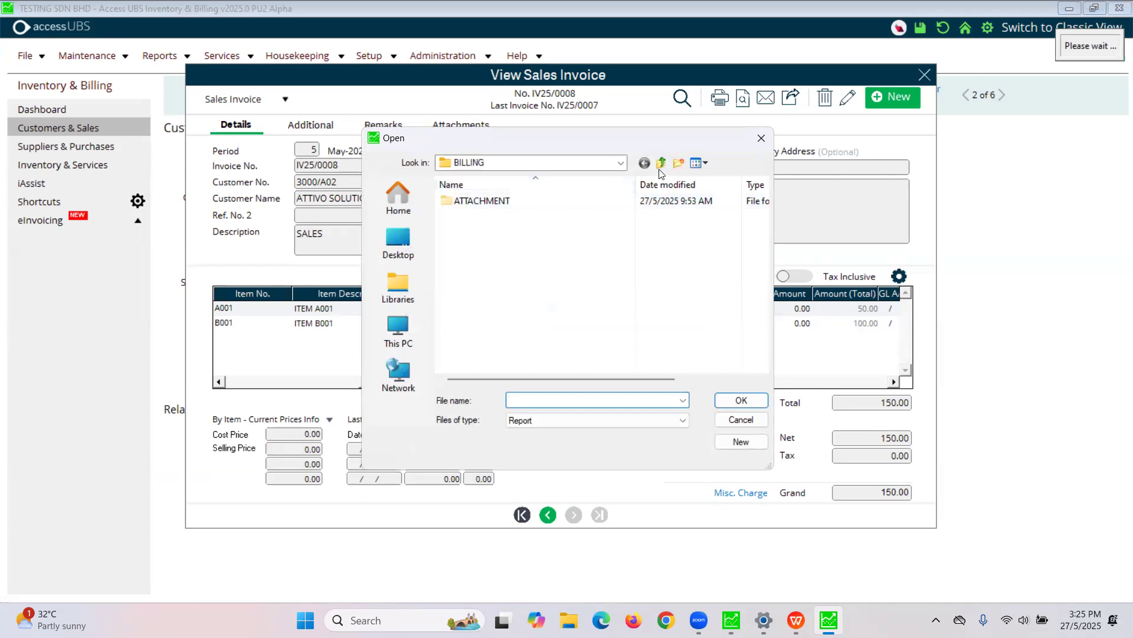
{"action": "left_click", "coordinate": [660, 165]}
{"action": "double_click", "coordinate": [468, 256]}
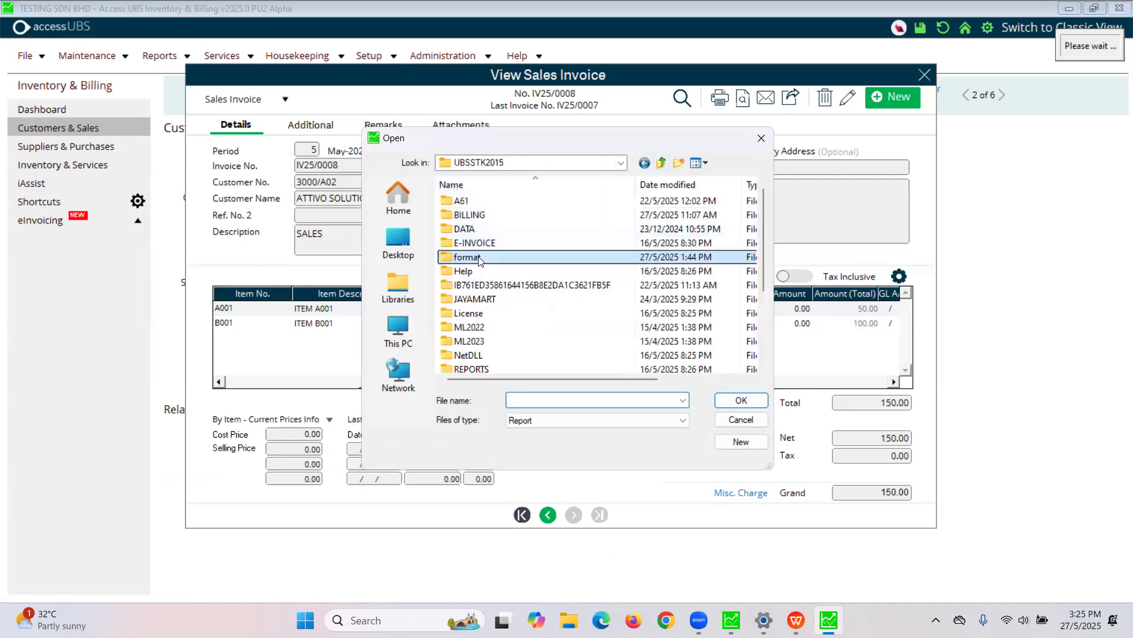
{"action": "double_click", "coordinate": [478, 213]}
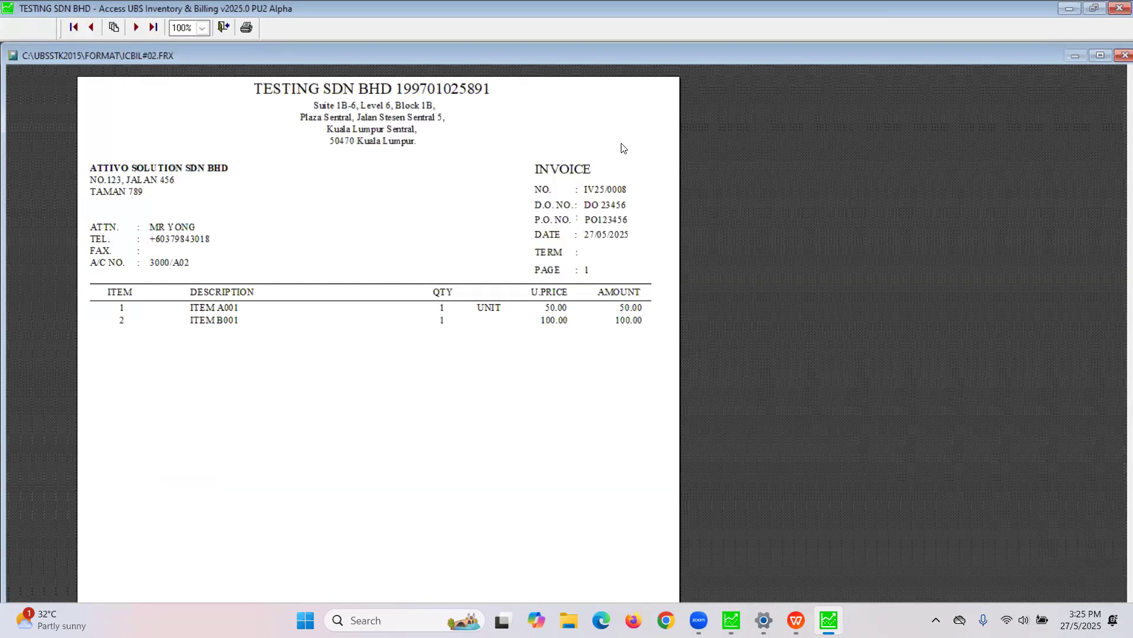
{"action": "left_click", "coordinate": [467, 195]}
{"action": "left_click", "coordinate": [520, 110]}
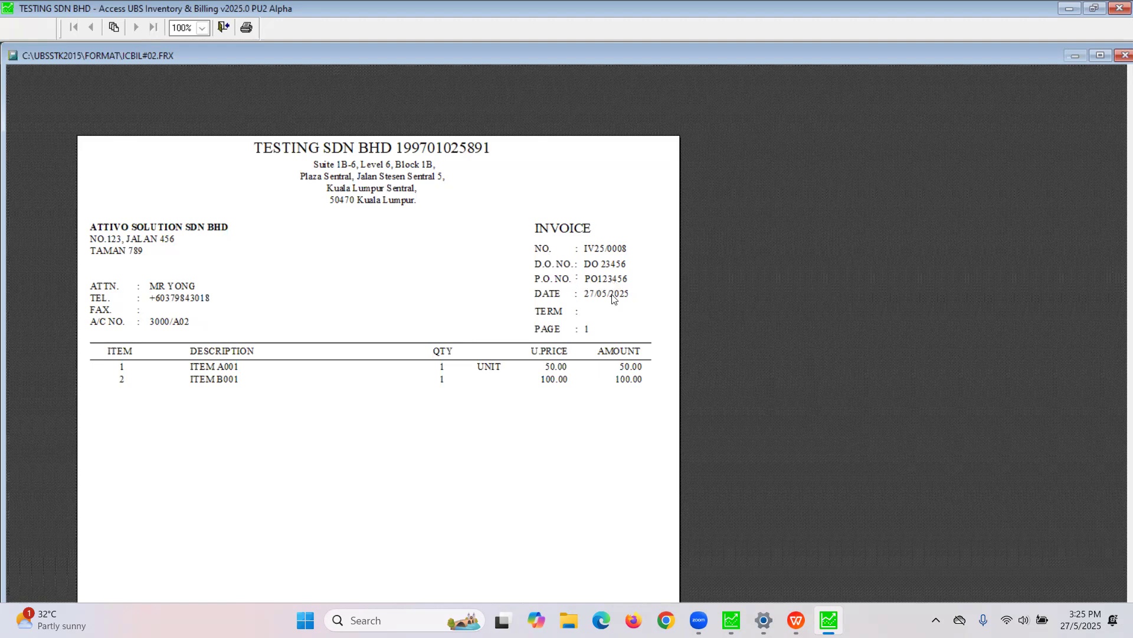
Examine the customized invoice layout, including DO and PO numbers, item lines, total and footer notes, and close the preview.
{"action": "scroll", "coordinate": [118, 365], "scroll_direction": "down", "scroll_amount": 1}
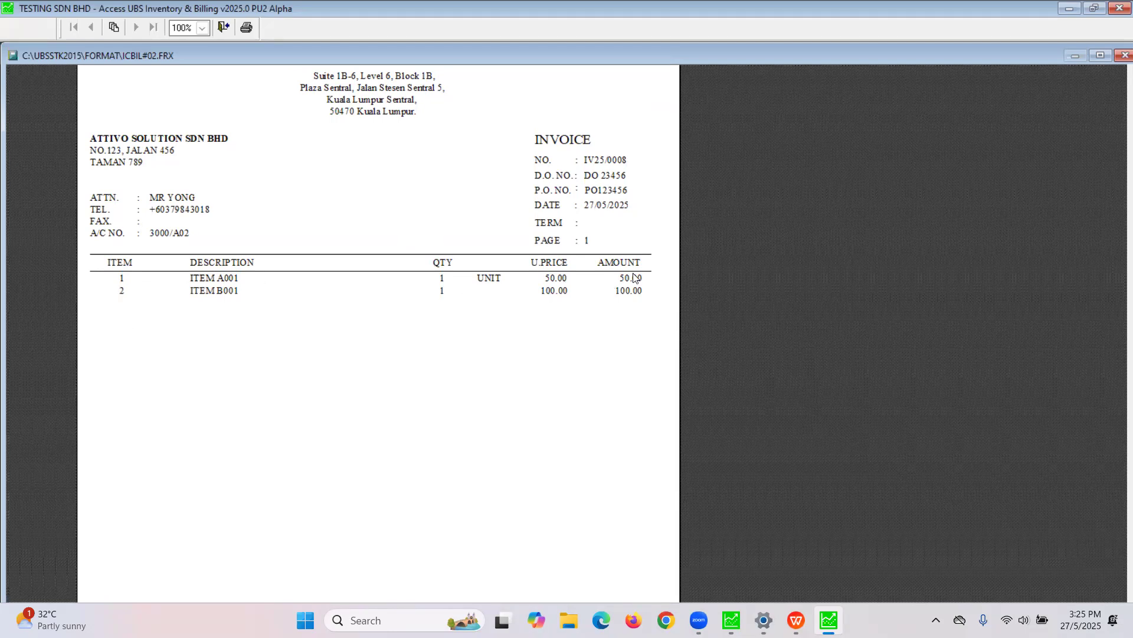
{"action": "scroll", "coordinate": [625, 269], "scroll_direction": "down", "scroll_amount": 5}
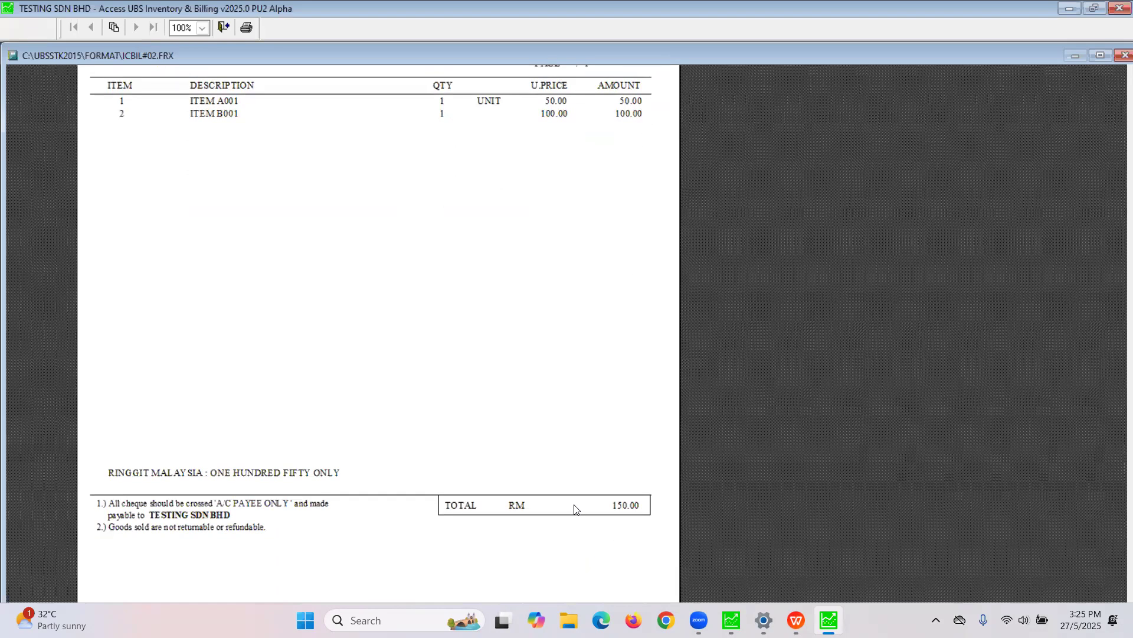
{"action": "scroll", "coordinate": [425, 395], "scroll_direction": "down", "scroll_amount": 1}
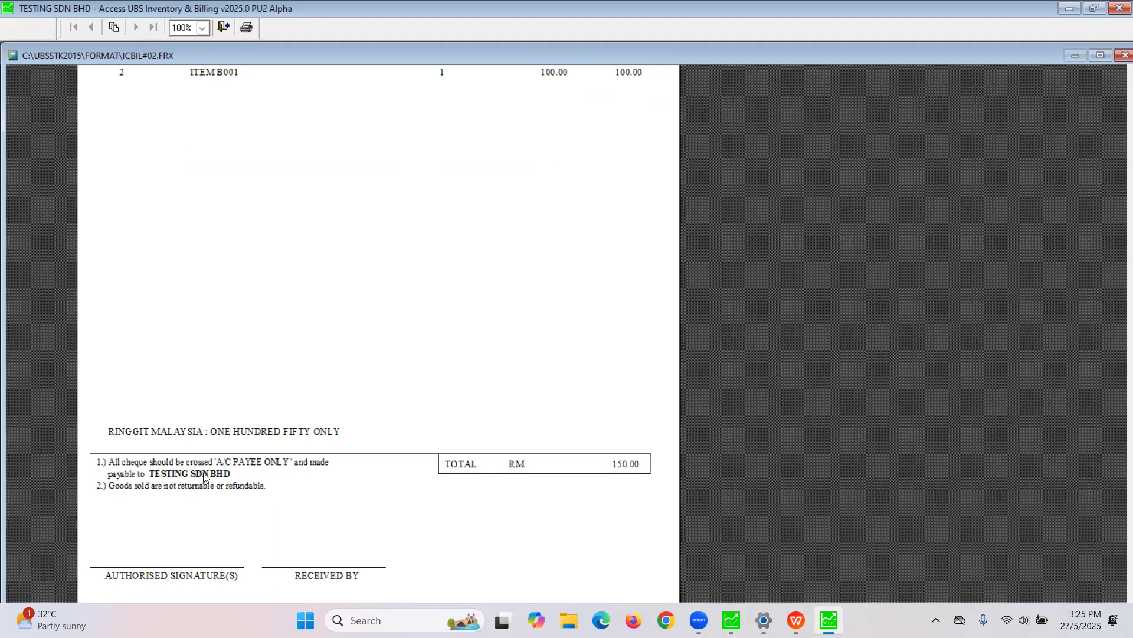
{"action": "left_click", "coordinate": [480, 349]}
{"action": "left_click", "coordinate": [500, 528]}
{"action": "scroll", "coordinate": [360, 455], "scroll_direction": "up", "scroll_amount": 4}
{"action": "scroll", "coordinate": [373, 436], "scroll_direction": "up", "scroll_amount": 2}
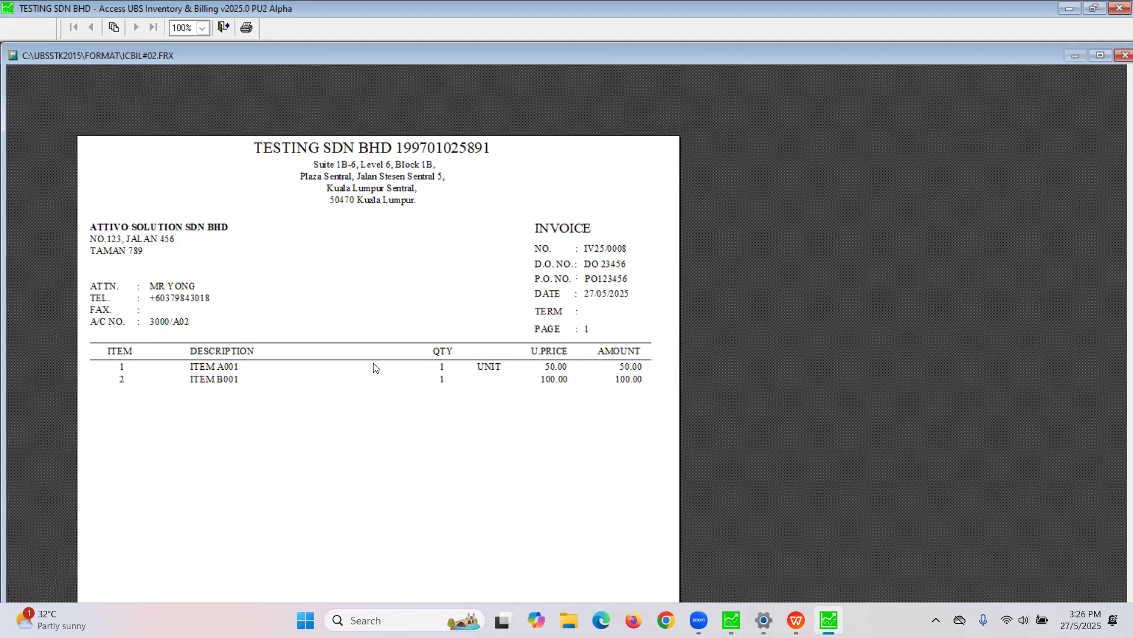
{"action": "key", "text": "Escape"}
Return to the standard print format, preview the invoice for comparison, and close the preview and output options.
{"action": "left_click", "coordinate": [575, 334]}
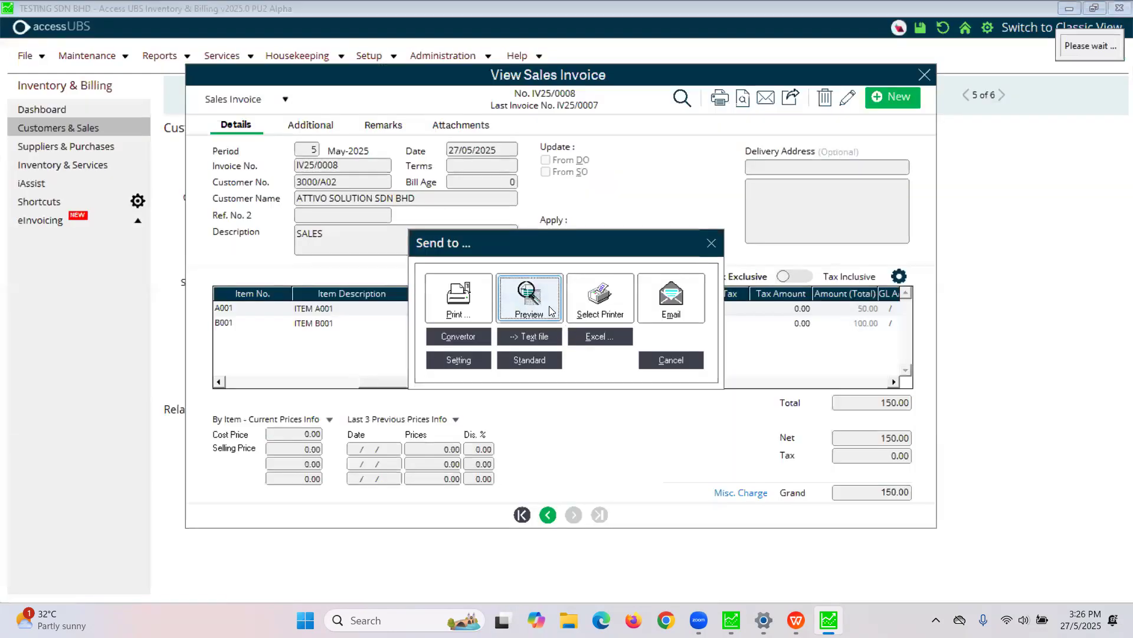
{"action": "key", "text": "Escape"}
{"action": "left_click", "coordinate": [529, 298]}
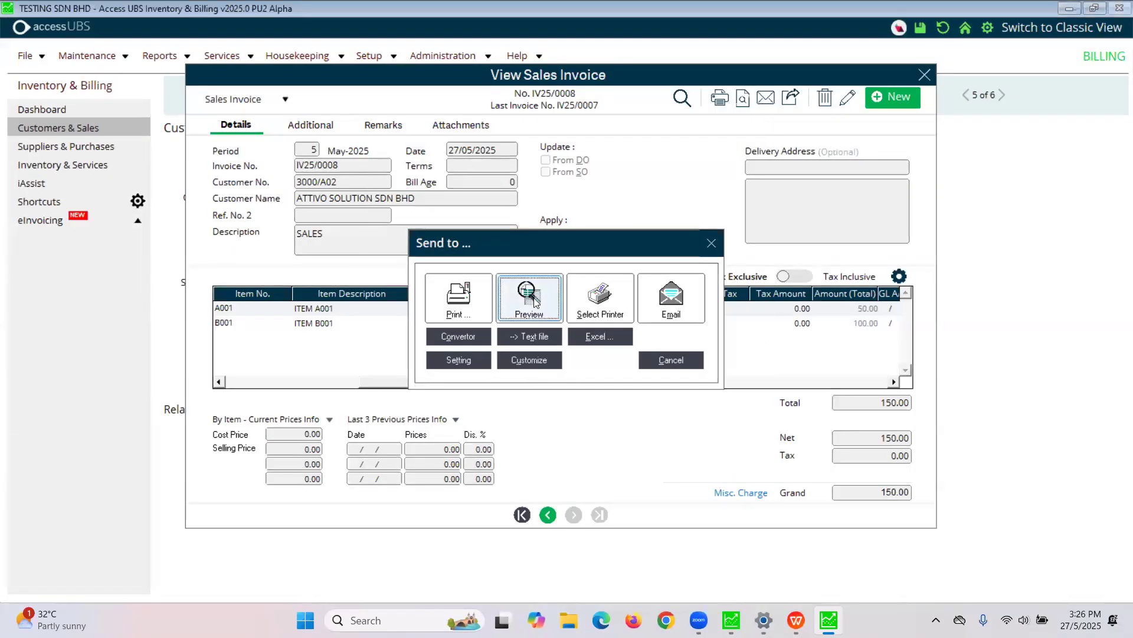
{"action": "scroll", "coordinate": [408, 223], "scroll_direction": "down", "scroll_amount": 4}
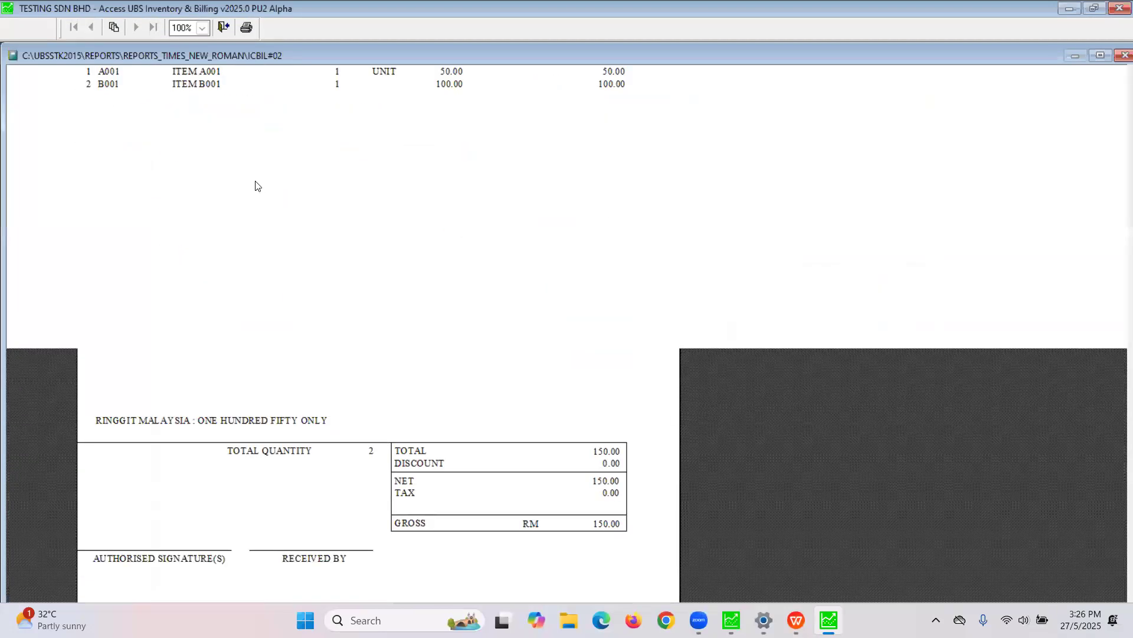
{"action": "scroll", "coordinate": [359, 242], "scroll_direction": "up", "scroll_amount": 5}
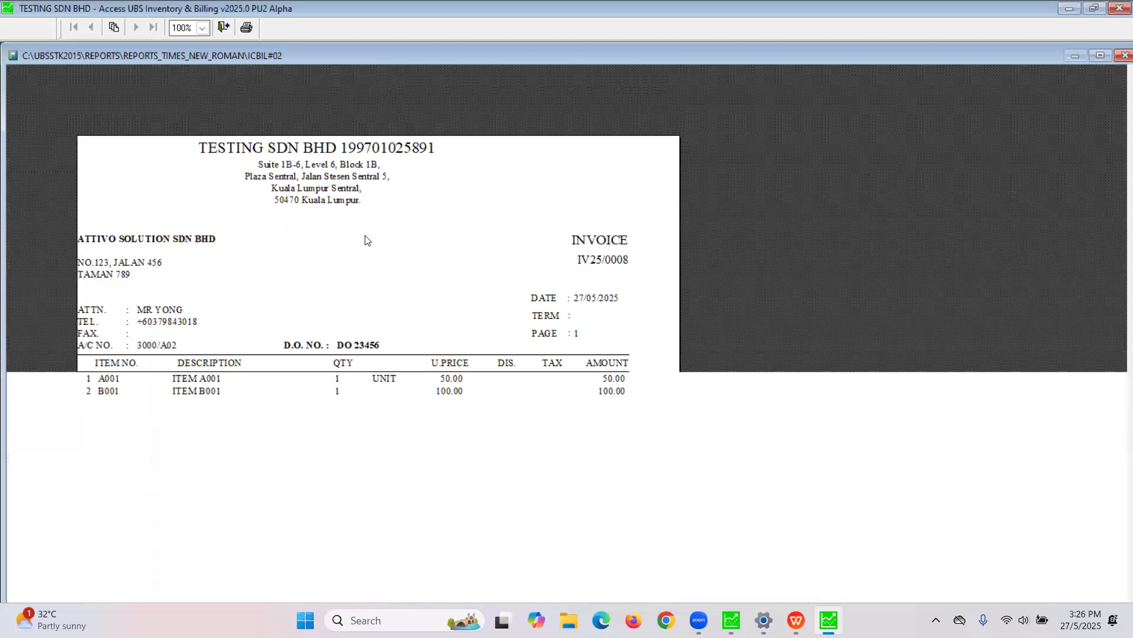
{"action": "left_click", "coordinate": [223, 32]}
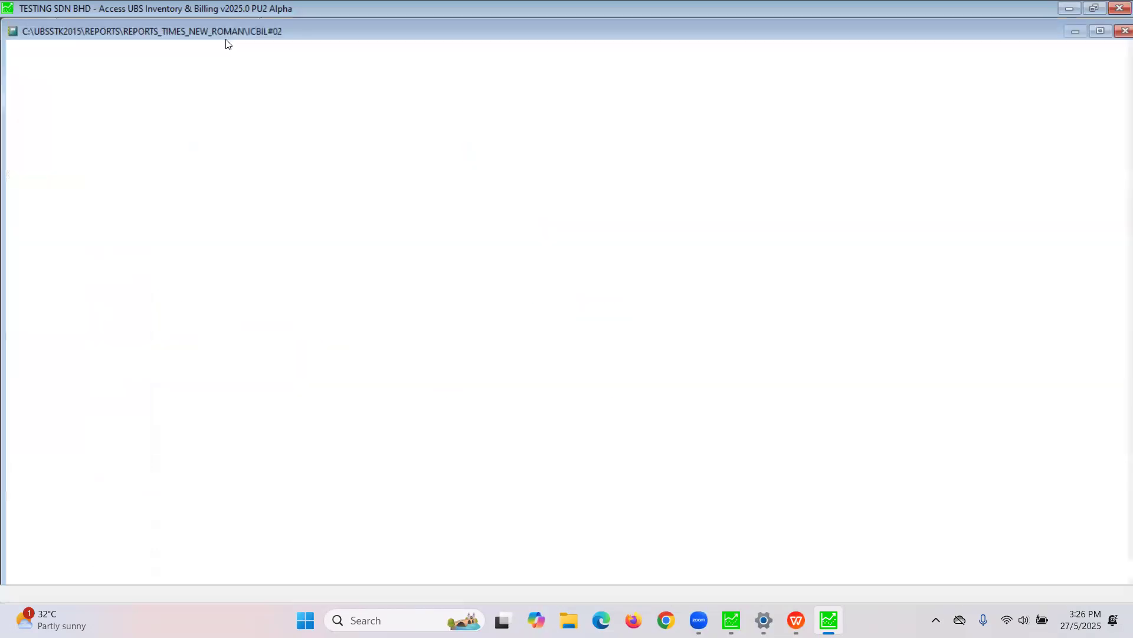
{"action": "left_click", "coordinate": [659, 363]}
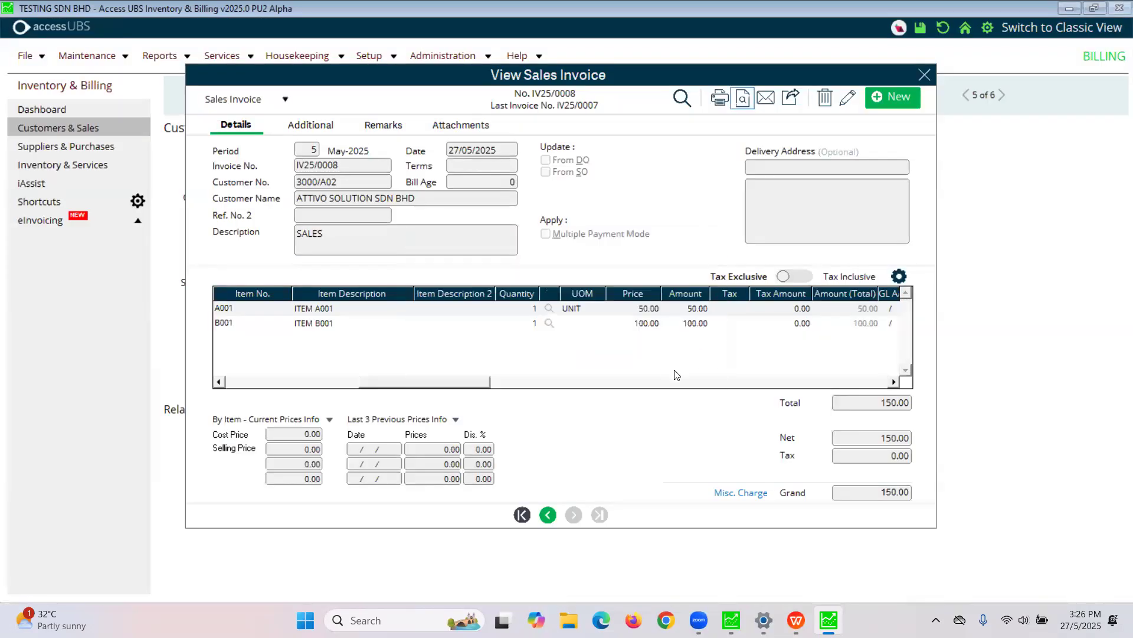
Open the saved invoice for editing and set the quantity of the A001 line to 0.
{"action": "left_click", "coordinate": [301, 382]}
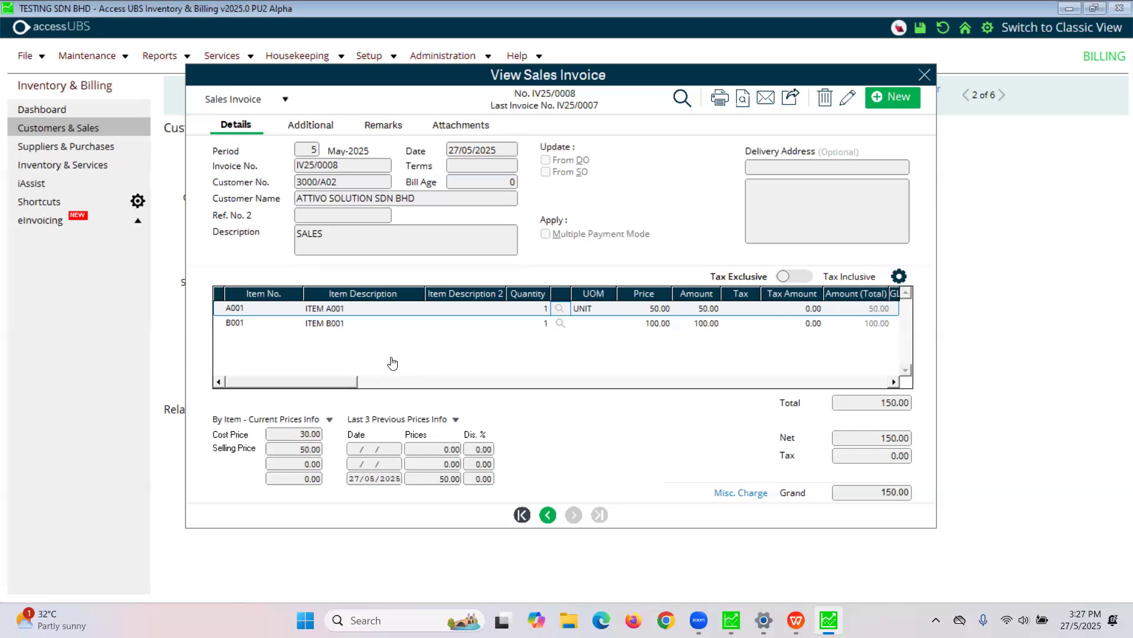
{"action": "left_click", "coordinate": [529, 309]}
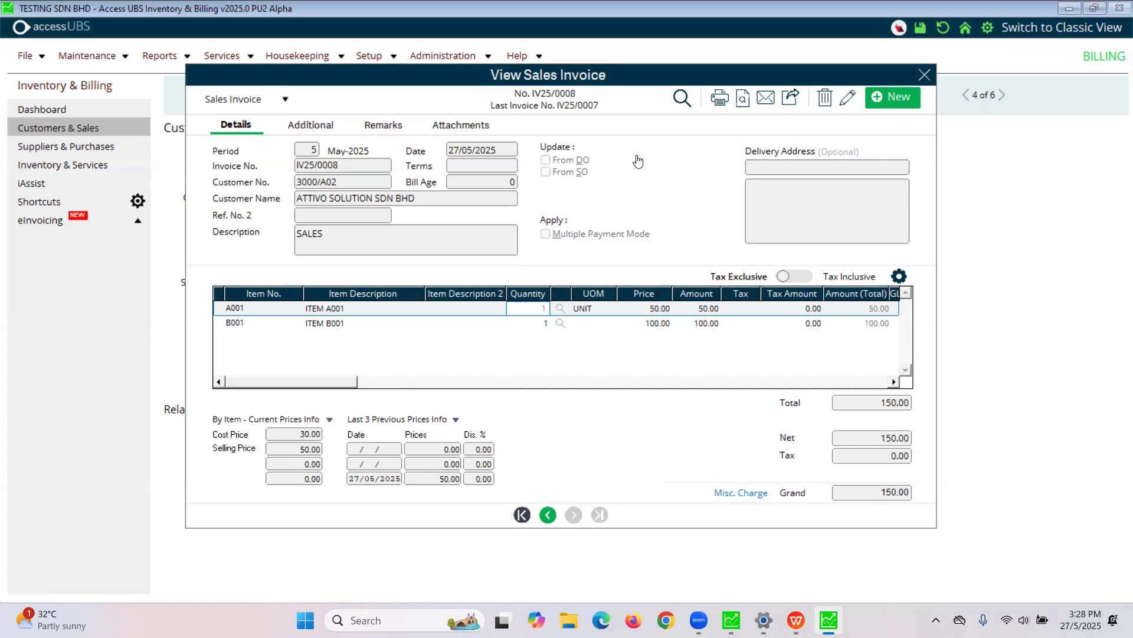
{"action": "left_click", "coordinate": [847, 97]}
{"action": "left_click", "coordinate": [536, 309]}
{"action": "type", "text": "0"}
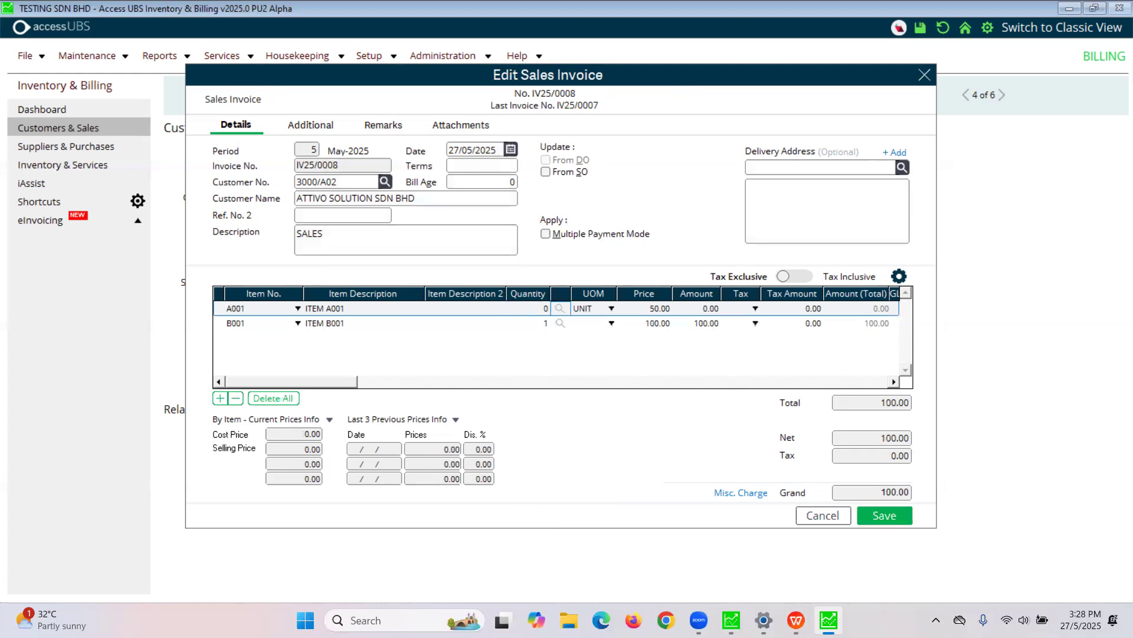
Save the edited sales invoice, preview it in the standard format to check the zero-quantity line, and close the preview.
{"action": "left_click", "coordinate": [884, 519]}
{"action": "left_click", "coordinate": [740, 99]}
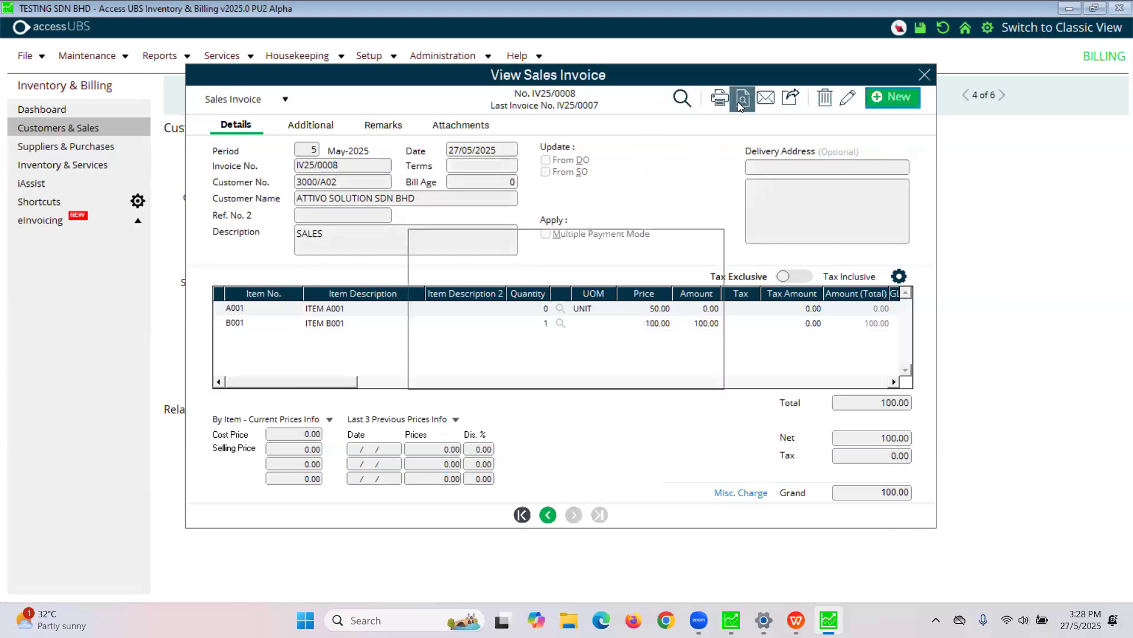
{"action": "left_click", "coordinate": [547, 297]}
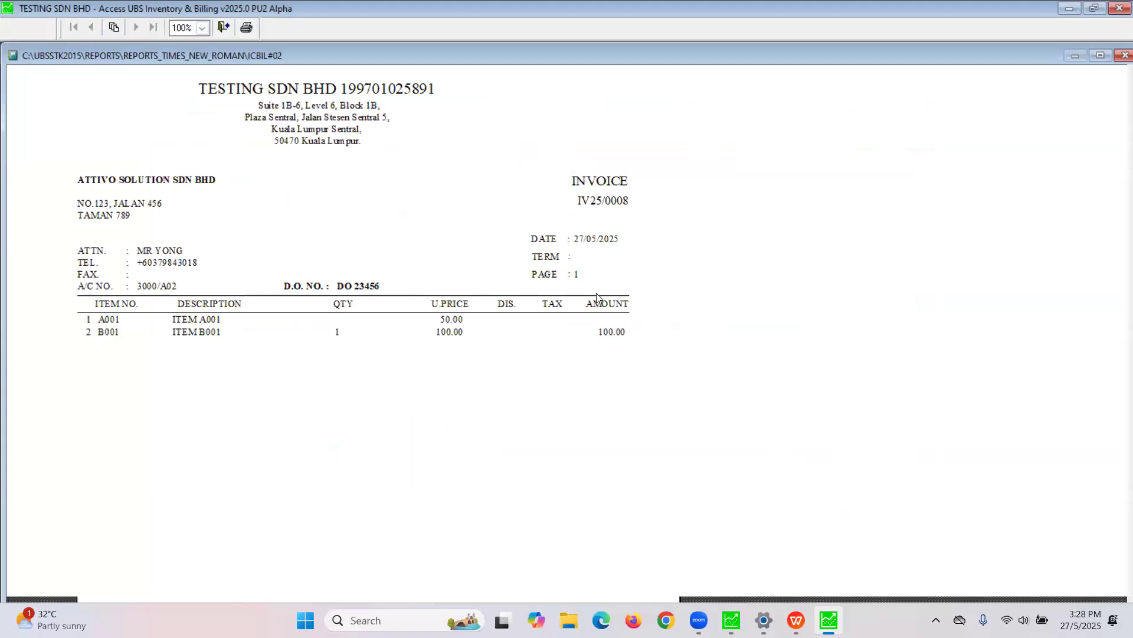
{"action": "key", "text": "Escape"}
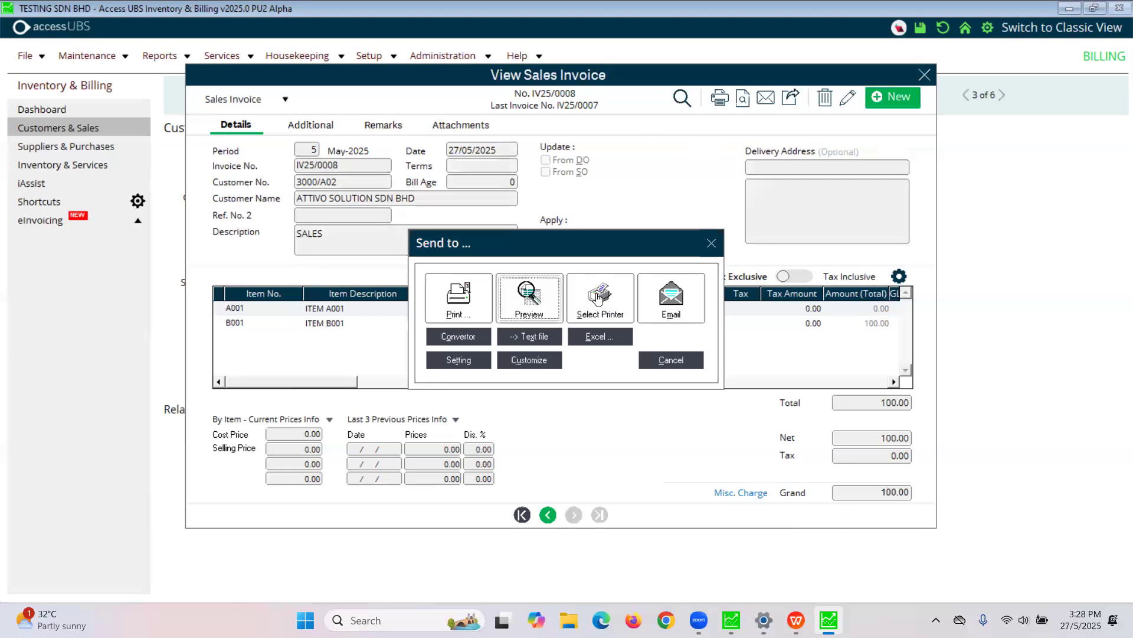
{"action": "left_click", "coordinate": [529, 294]}
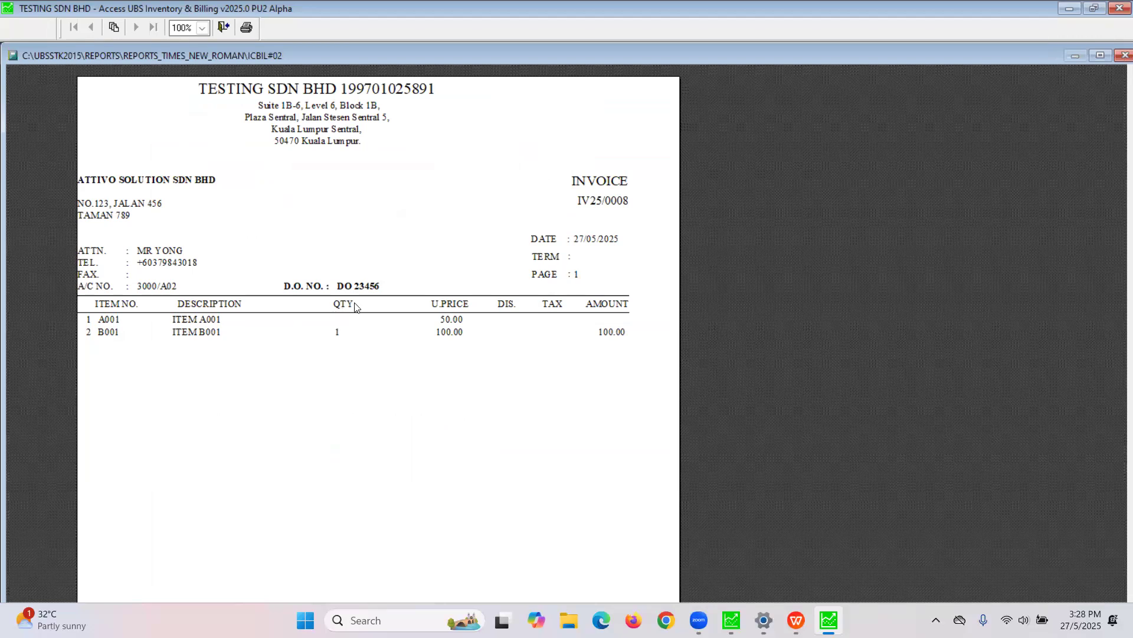
{"action": "key", "text": "Escape"}
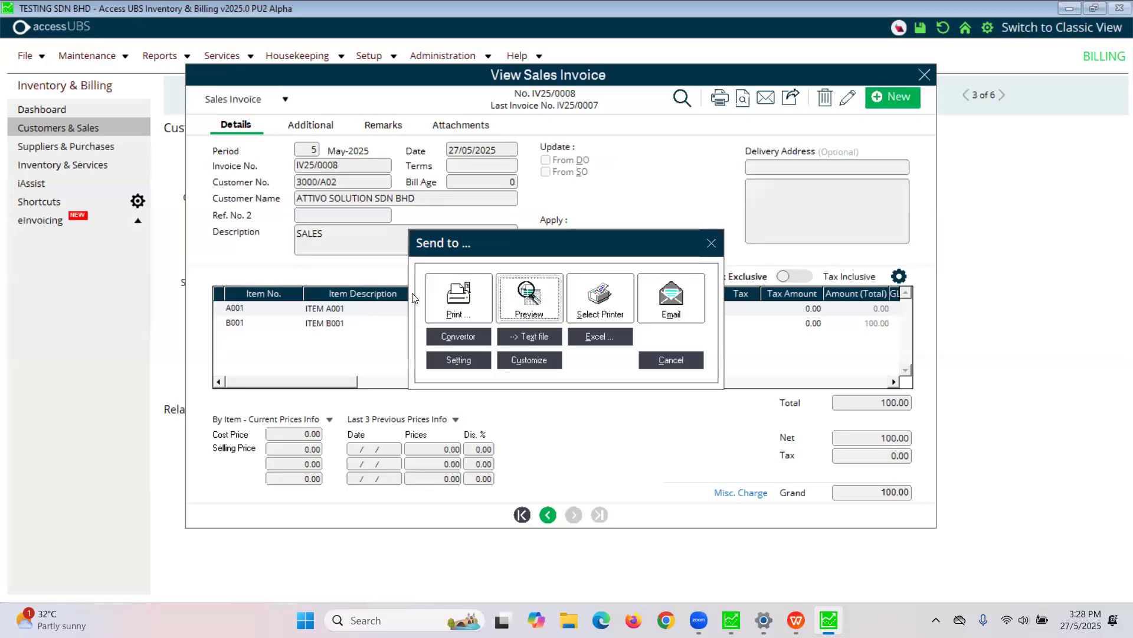
Open the ICBIL#02 report layout in the report designer, preview the invoice from there, and close the preview and designer.
{"action": "left_click", "coordinate": [469, 362]}
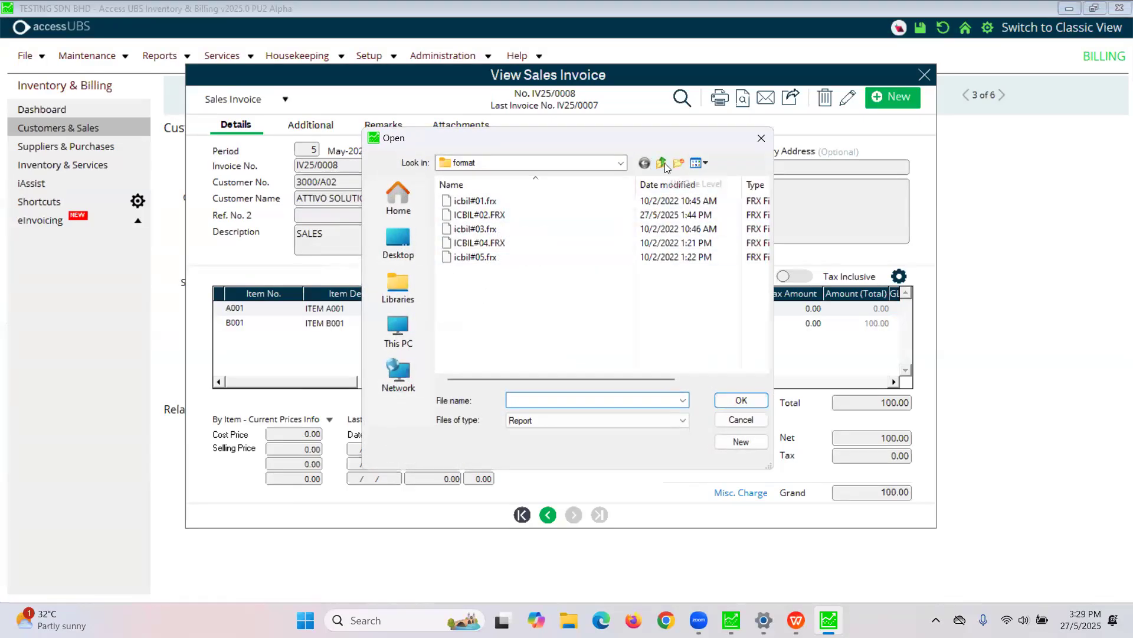
{"action": "double_click", "coordinate": [458, 219]}
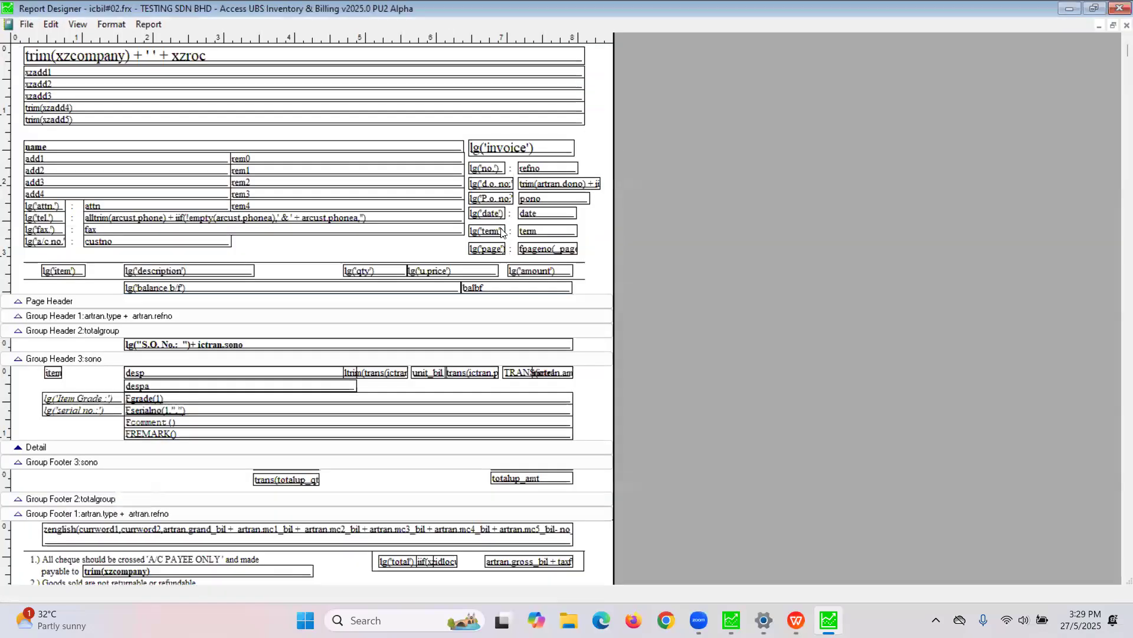
{"action": "right_click", "coordinate": [601, 145]}
{"action": "left_click", "coordinate": [622, 189]}
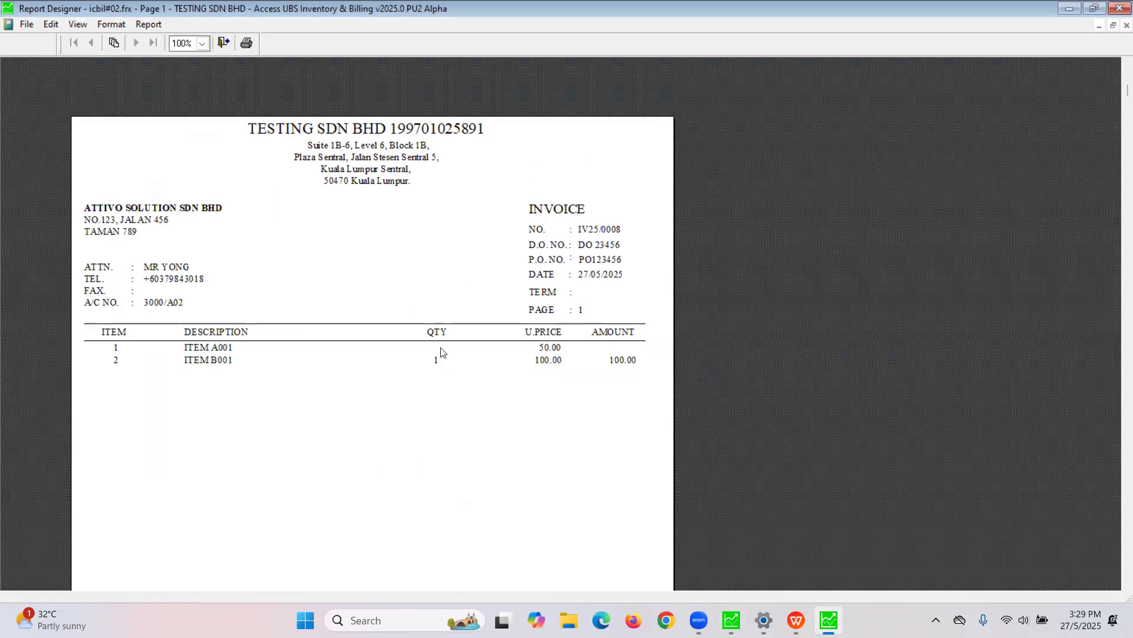
{"action": "key", "text": "Escape"}
{"action": "key", "text": "Escape"}
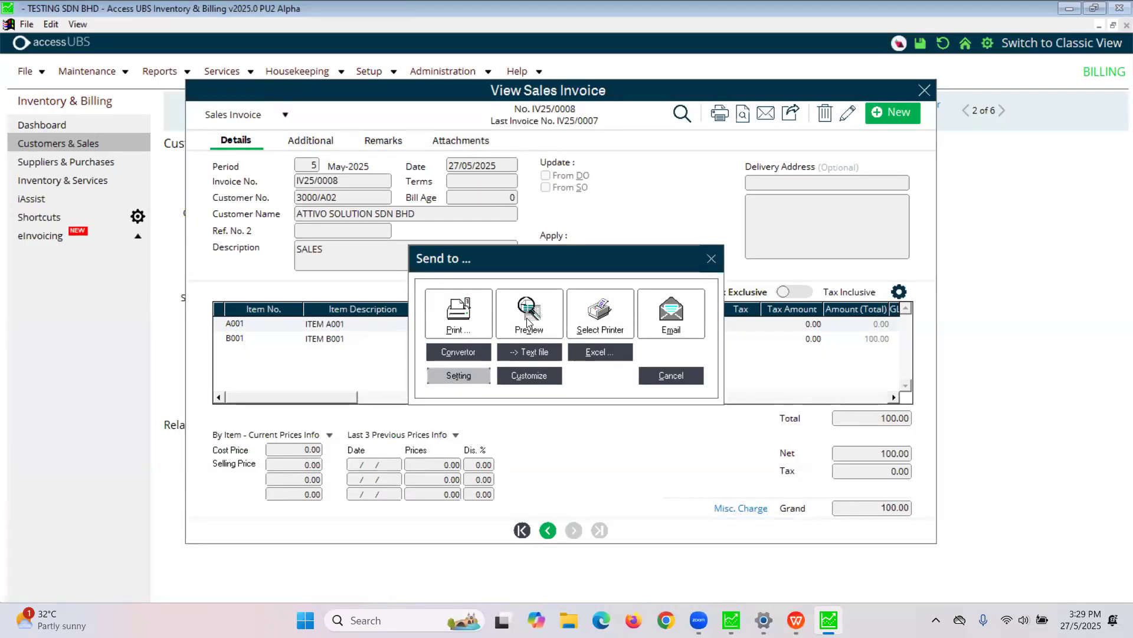
Switch the invoice output to the customized format, preview it with the ICBIL#02 report, and close the preview.
{"action": "left_click", "coordinate": [529, 376]}
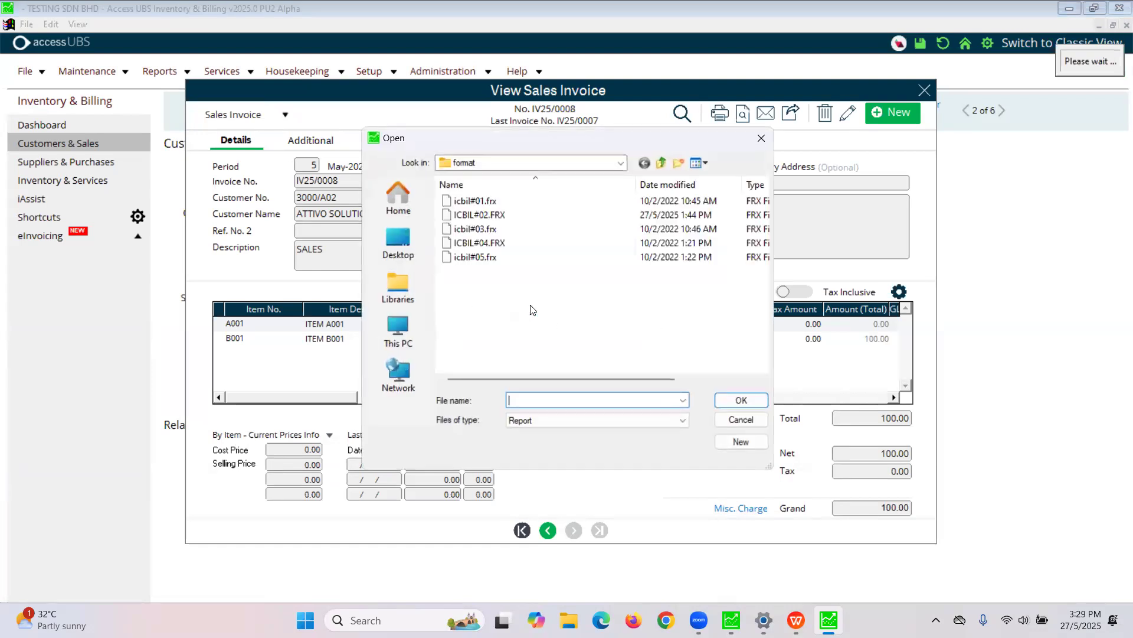
{"action": "key", "text": "Escape"}
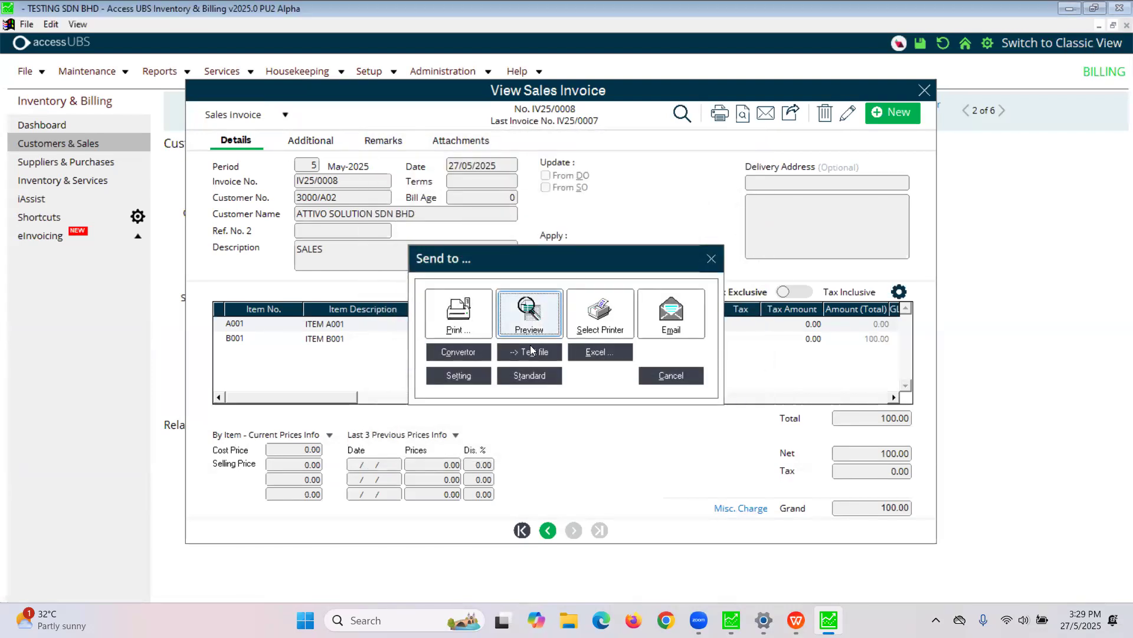
{"action": "left_click", "coordinate": [523, 317]}
{"action": "double_click", "coordinate": [477, 217]}
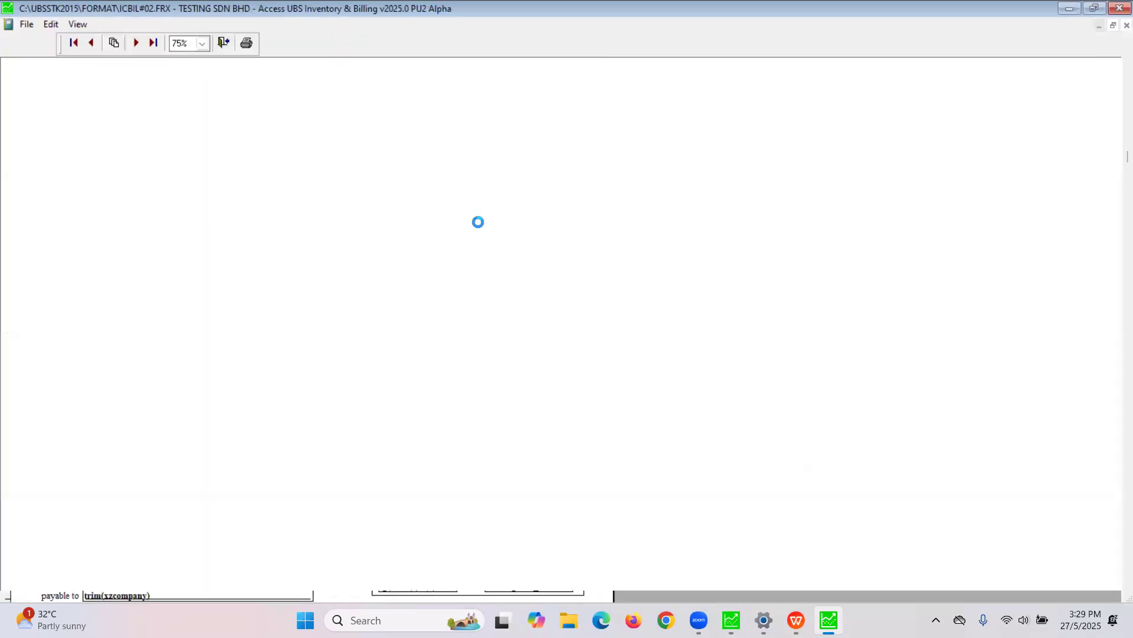
{"action": "key", "text": "Escape"}
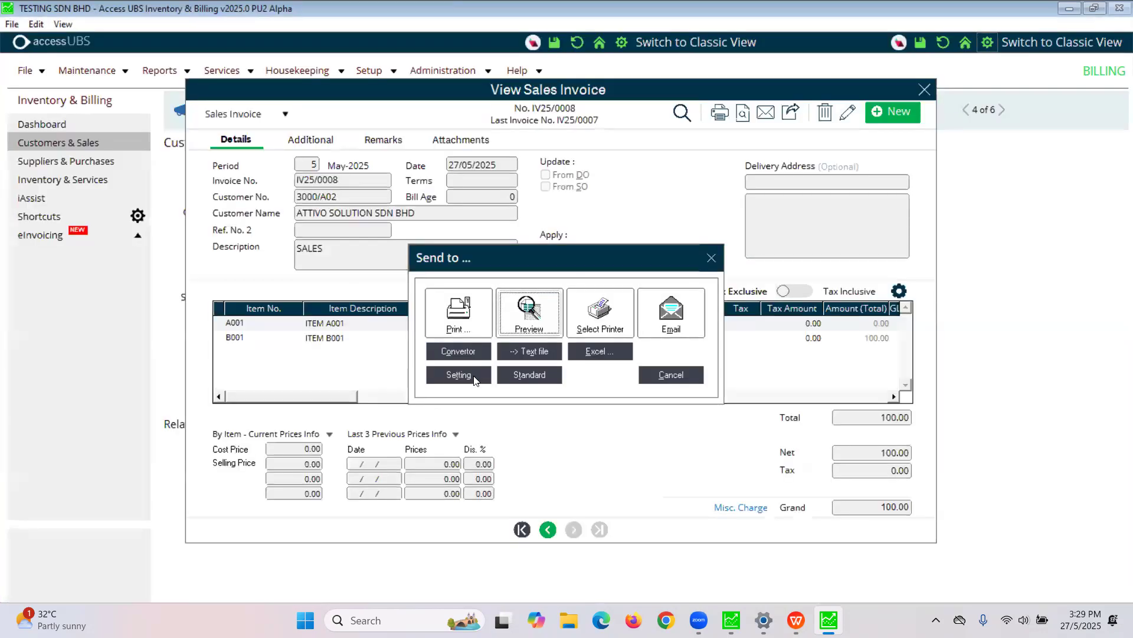
Try the Numeric format with Blank if zero on the ICBIL#02 layout's quantity expression, cancel it, and close the designer.
{"action": "left_click", "coordinate": [459, 374]}
{"action": "double_click", "coordinate": [497, 218]}
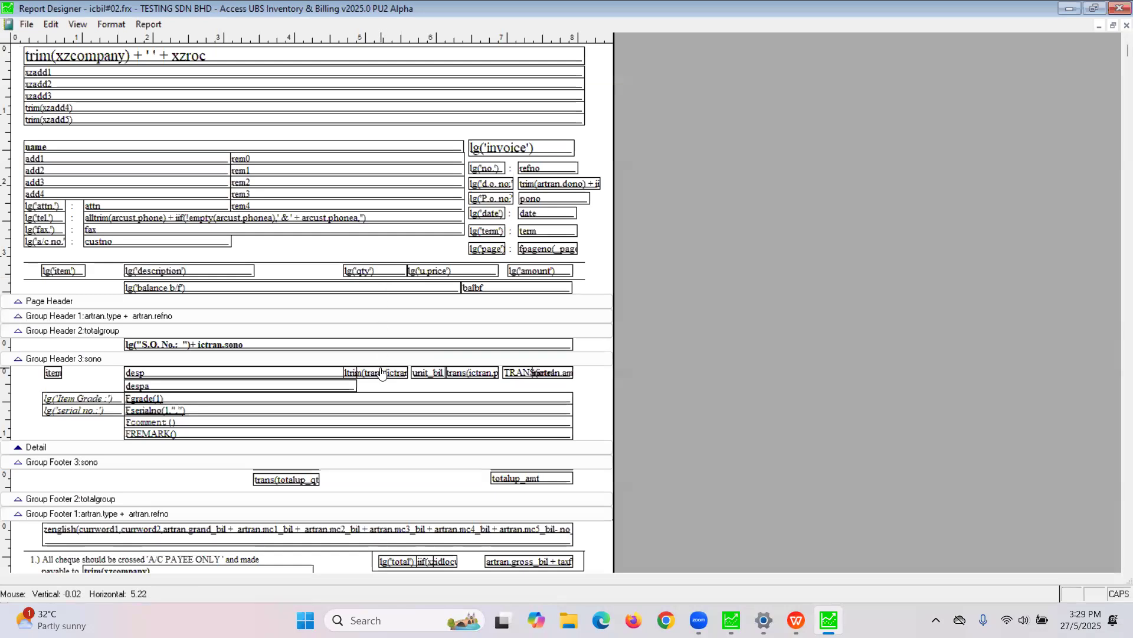
{"action": "double_click", "coordinate": [382, 373]}
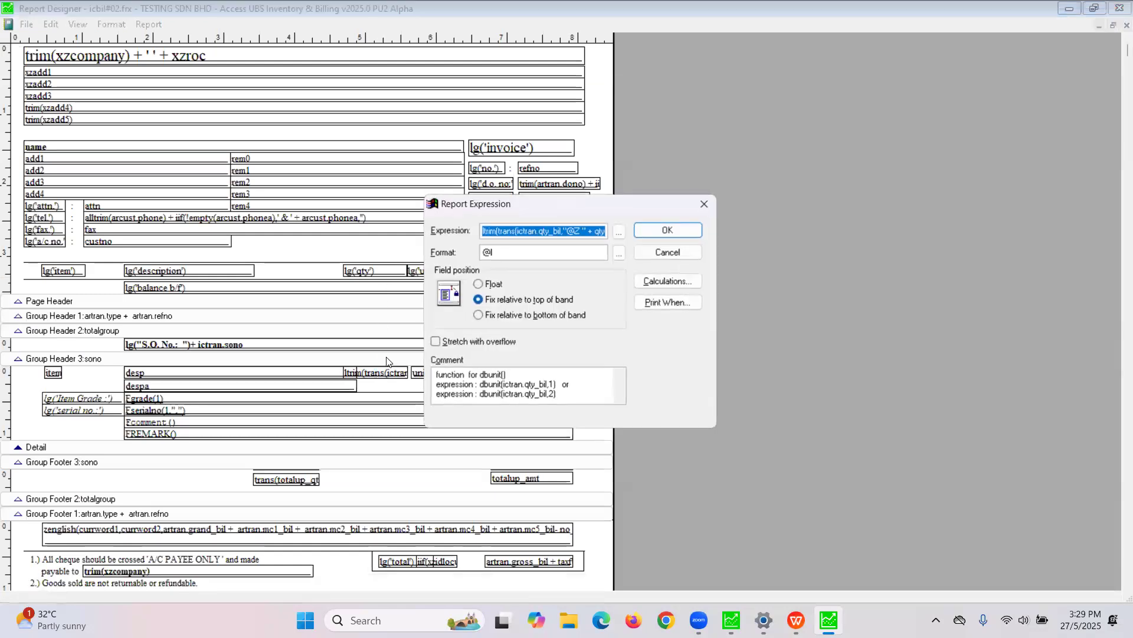
{"action": "left_click", "coordinate": [618, 254]}
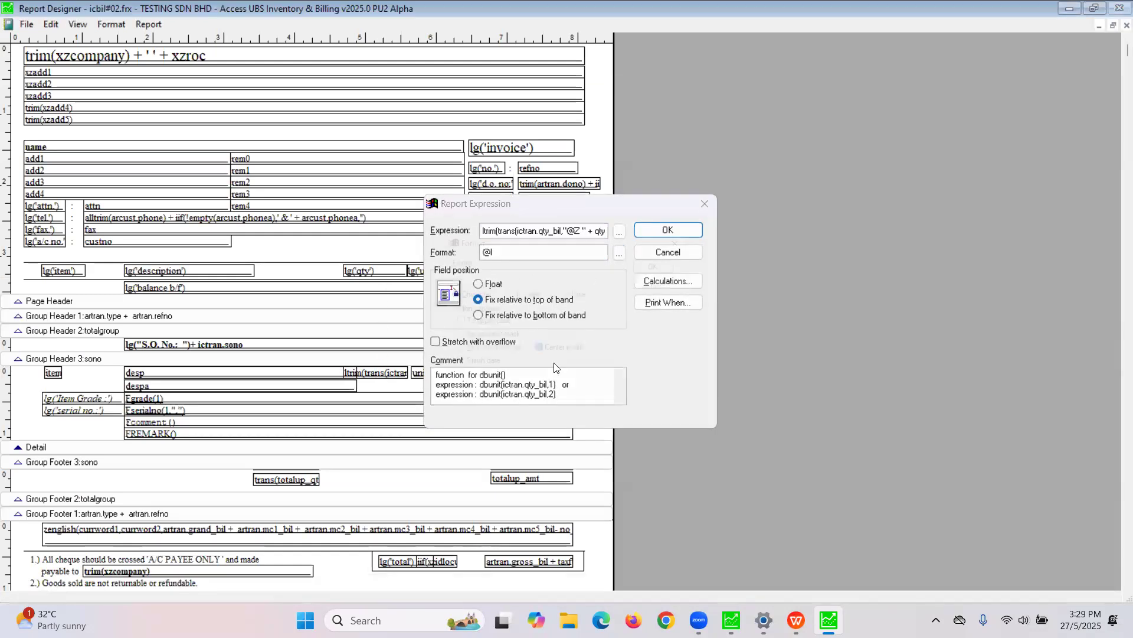
{"action": "left_click", "coordinate": [519, 293]}
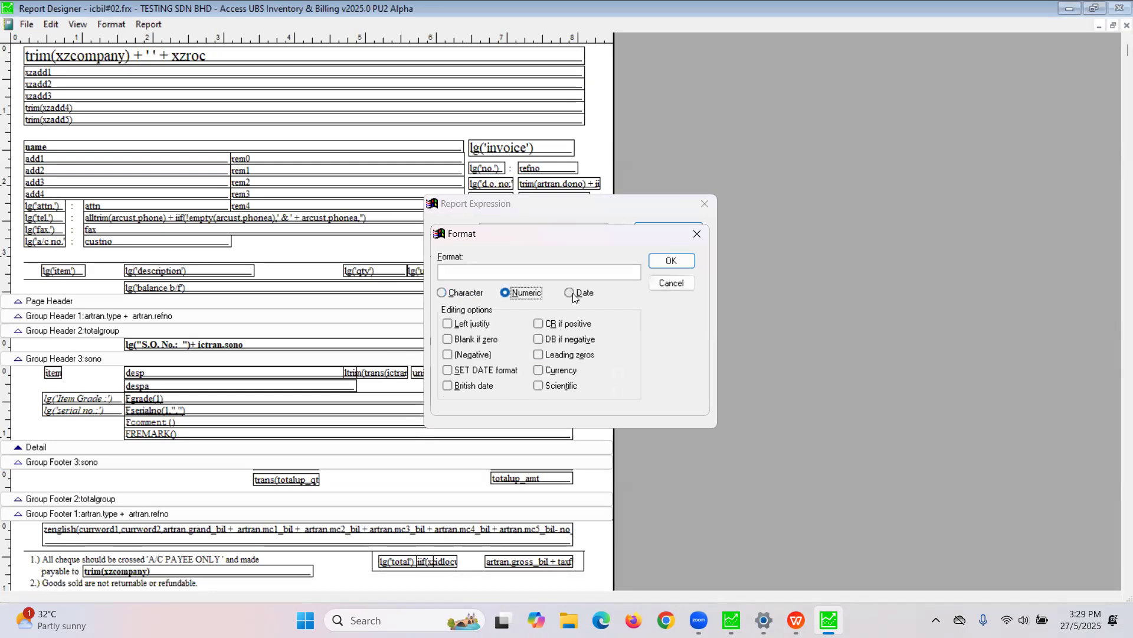
{"action": "left_click", "coordinate": [481, 341]}
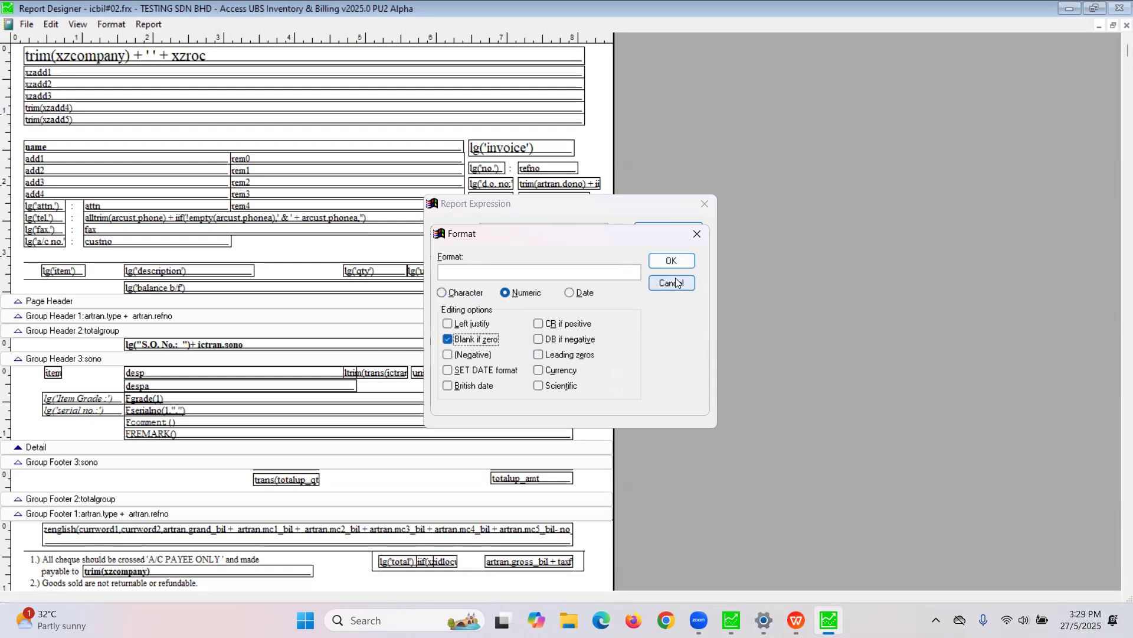
{"action": "left_click", "coordinate": [464, 294]}
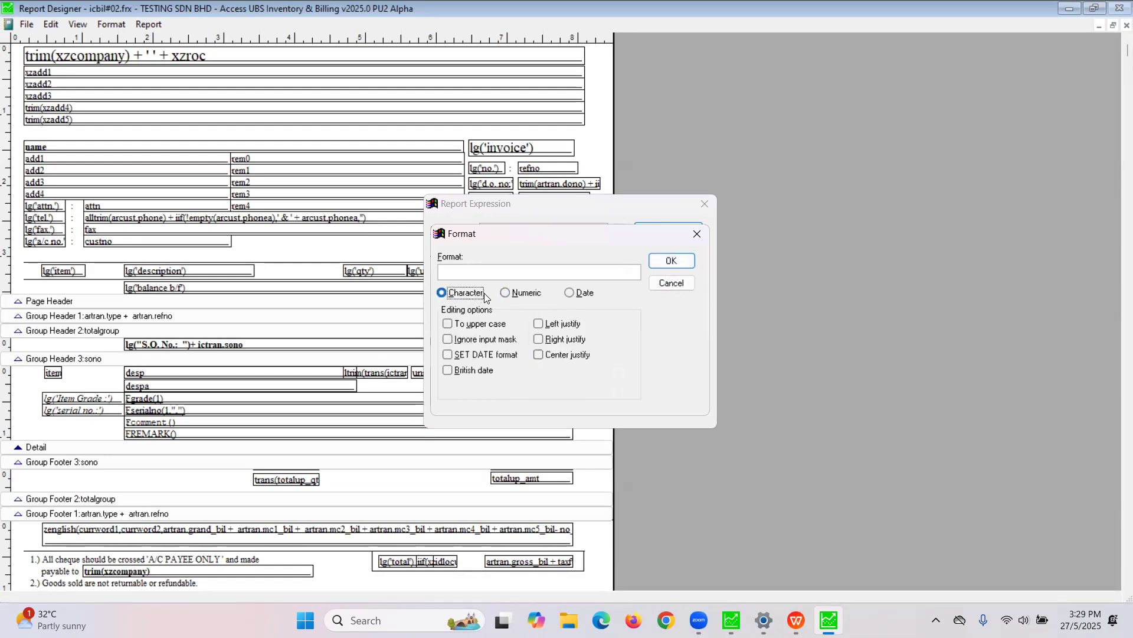
{"action": "left_click", "coordinate": [668, 283]}
{"action": "left_click", "coordinate": [668, 258]}
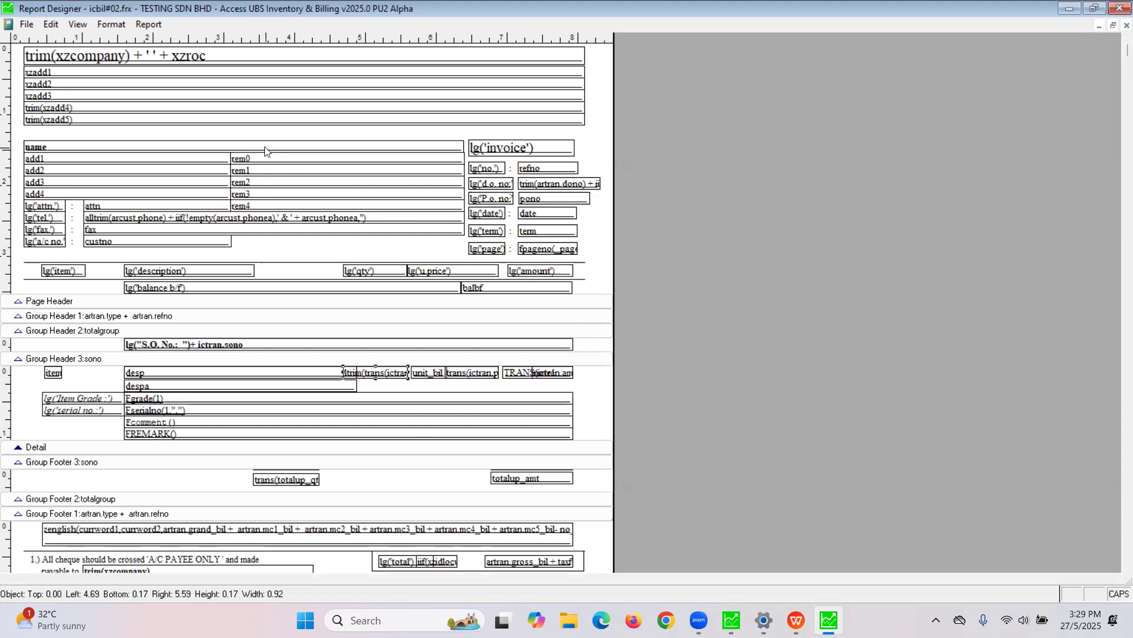
{"action": "left_click", "coordinate": [31, 24]}
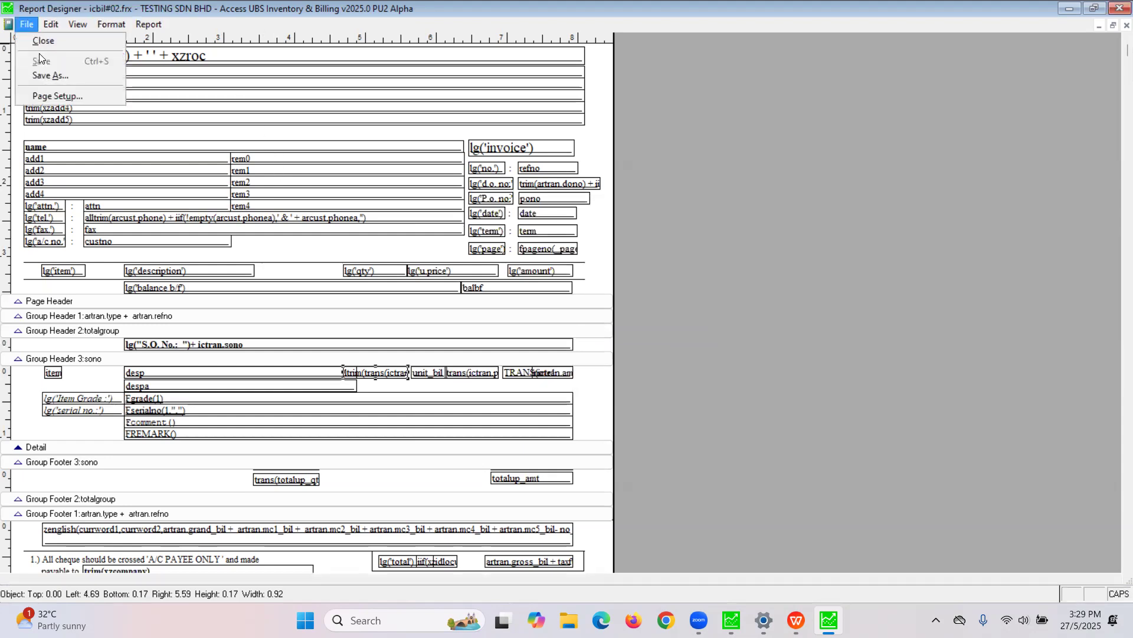
{"action": "left_click", "coordinate": [38, 44]}
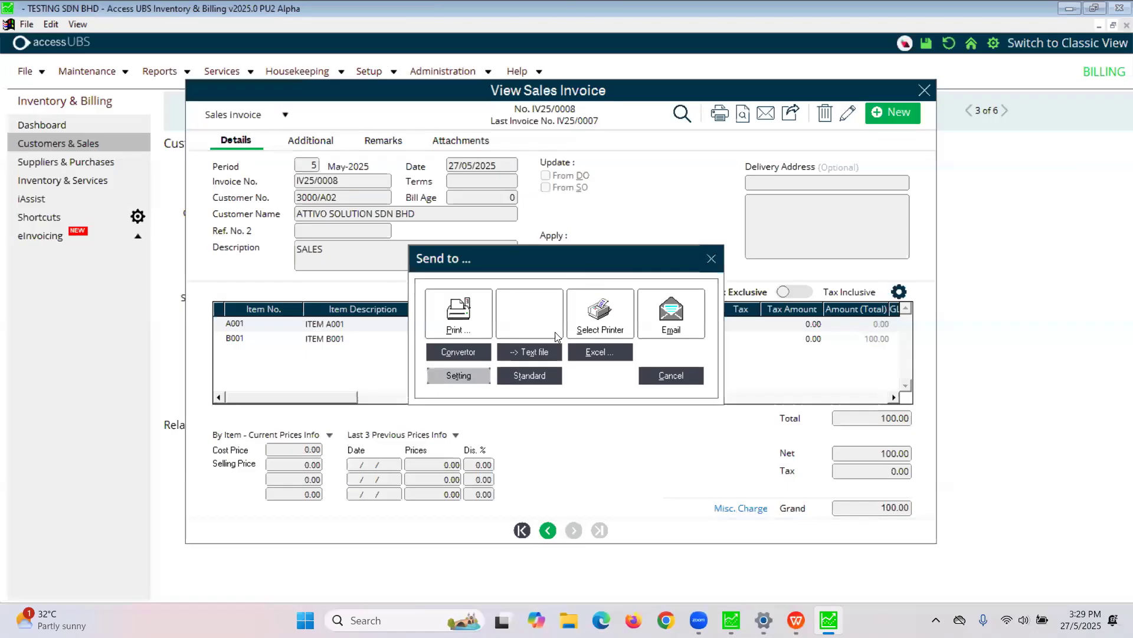
Dismiss the report format selection and close the output options and the sales invoice.
{"action": "left_click", "coordinate": [529, 310]}
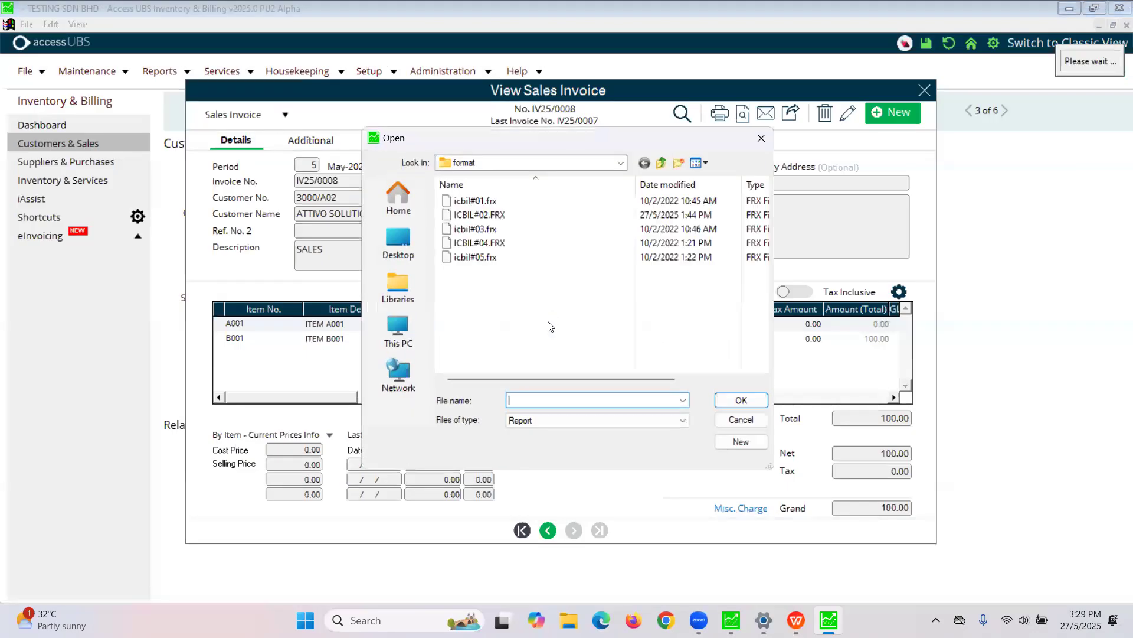
{"action": "key", "text": "Escape"}
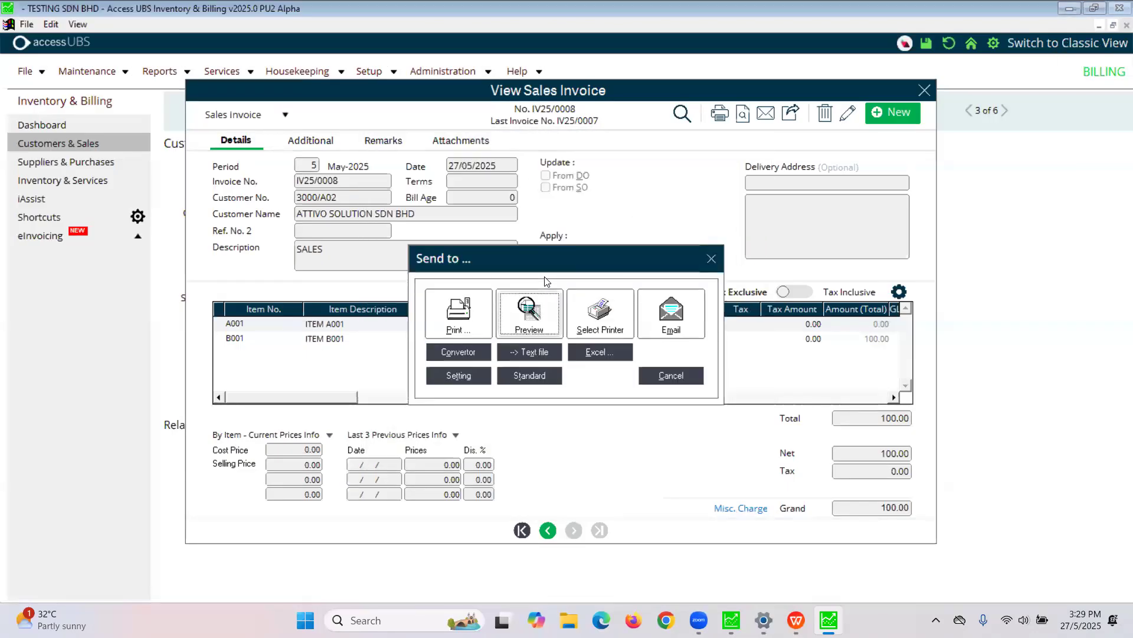
{"action": "left_click", "coordinate": [670, 374]}
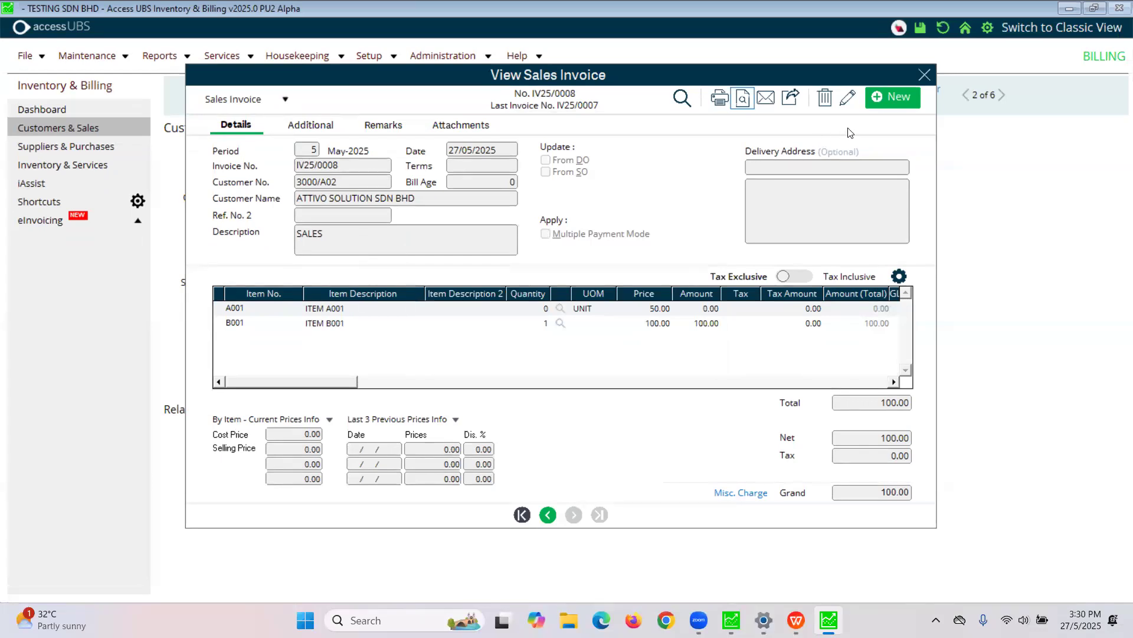
{"action": "left_click", "coordinate": [924, 75]}
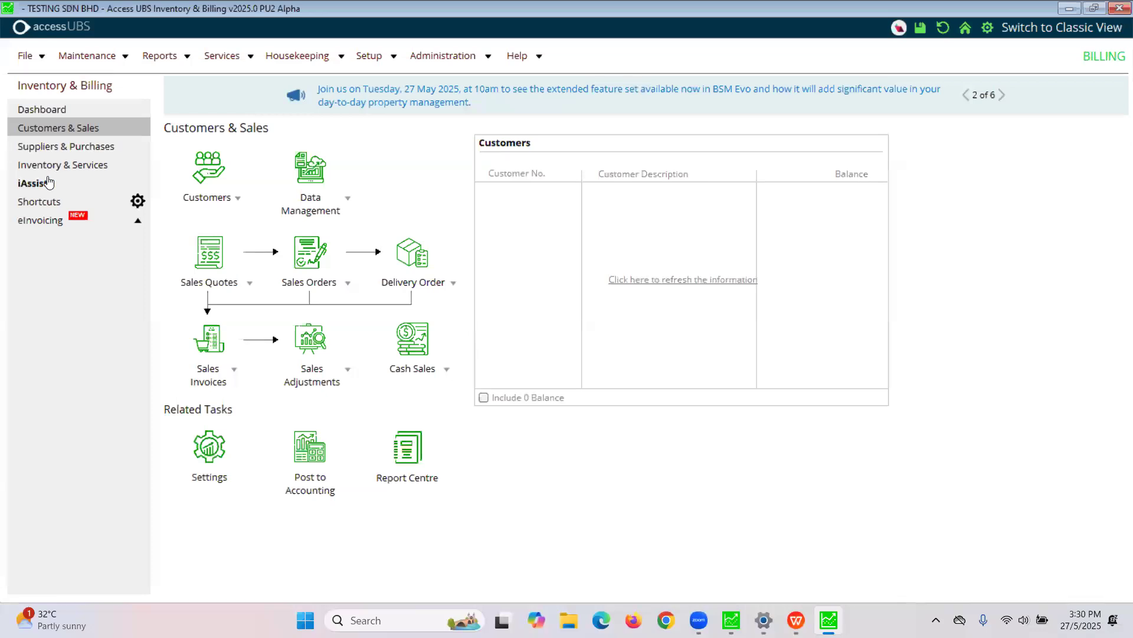
Open item B001 in Item File Maintenance, examine its two description lines, and exit the item record.
{"action": "left_click", "coordinate": [62, 164]}
{"action": "left_click", "coordinate": [208, 212]}
{"action": "mouse_move", "coordinate": [263, 231]}
{"action": "left_click", "coordinate": [346, 260]}
{"action": "double_click", "coordinate": [493, 198]}
{"action": "left_click_drag", "start_coordinate": [471, 169], "coordinate": [393, 170]}
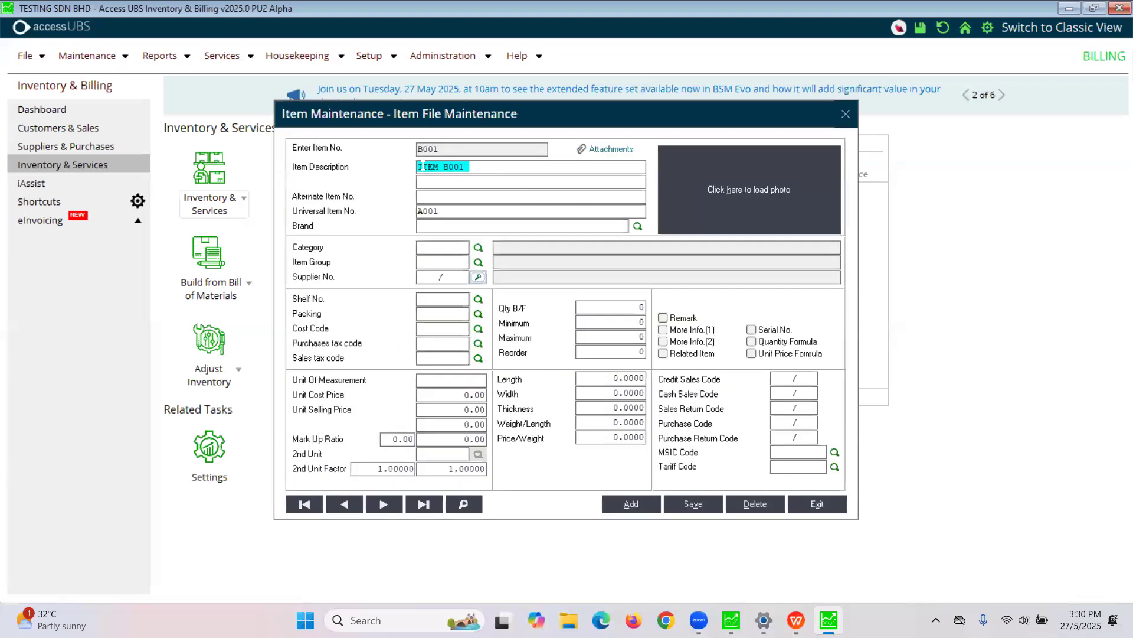
{"action": "left_click_drag", "start_coordinate": [423, 182], "coordinate": [516, 178]}
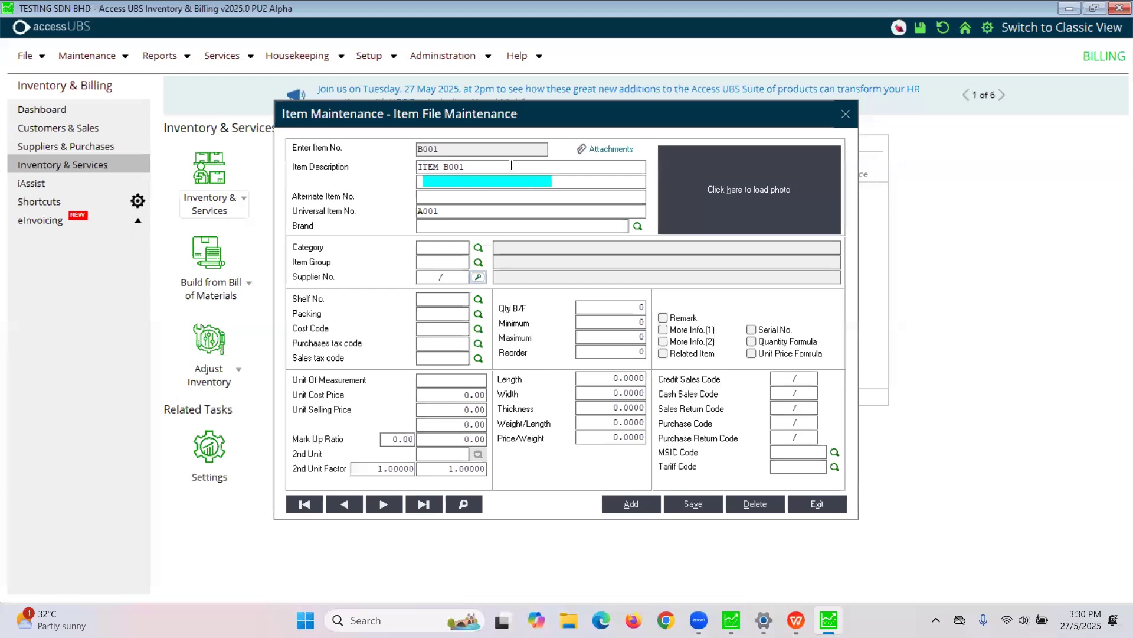
{"action": "left_click", "coordinate": [512, 166]}
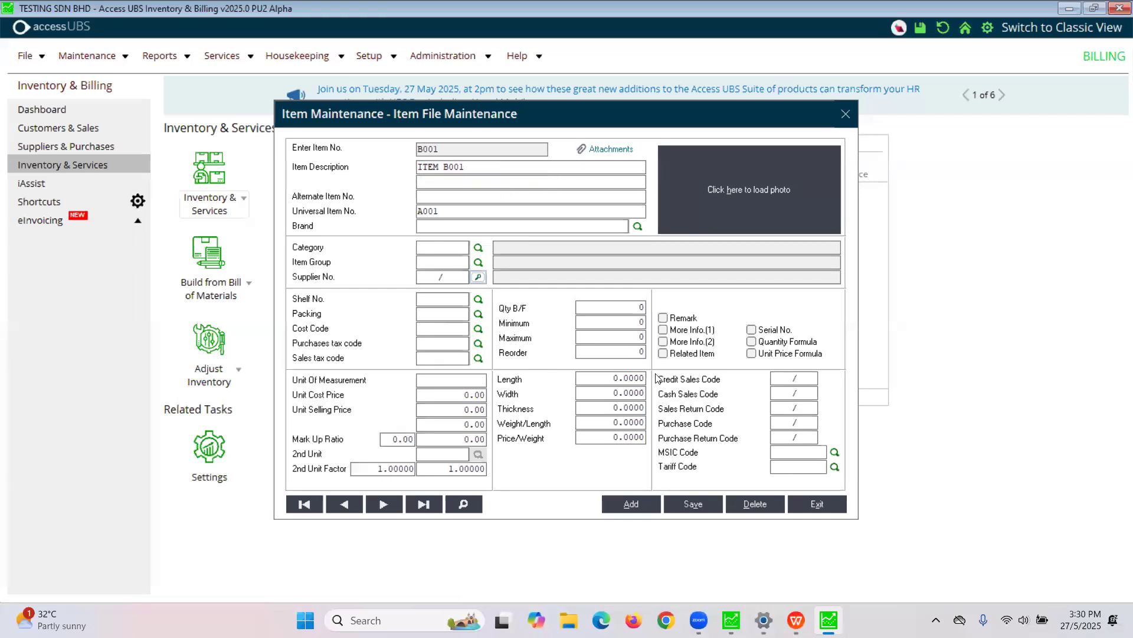
{"action": "left_click", "coordinate": [838, 502]}
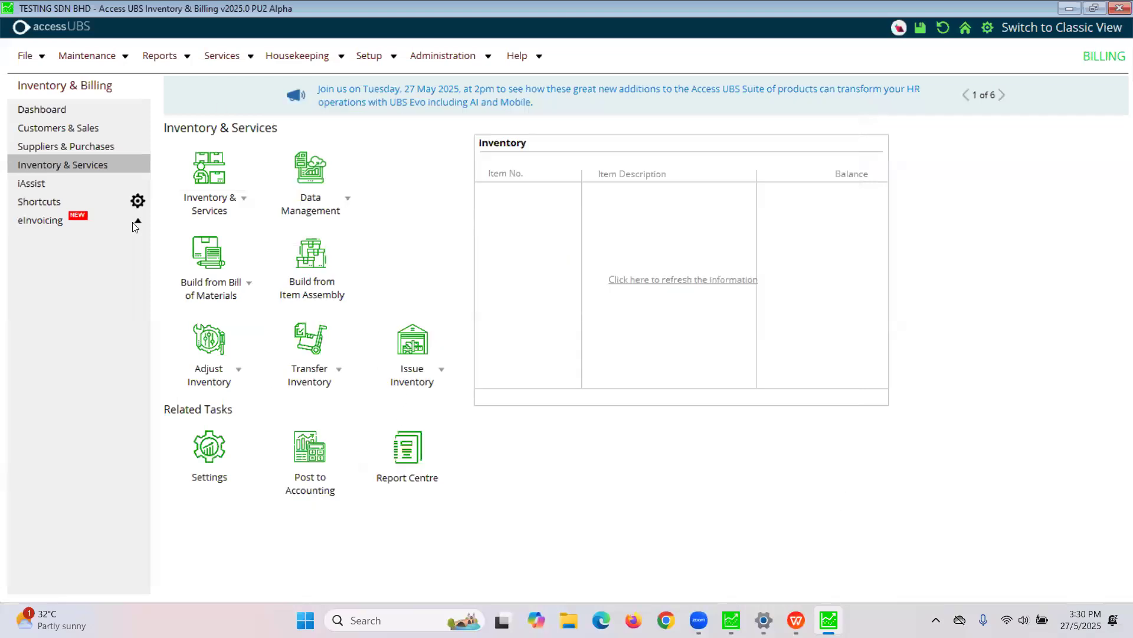
Start a new cash sale, check the customer listing, and close it without choosing another customer.
{"action": "left_click", "coordinate": [56, 128]}
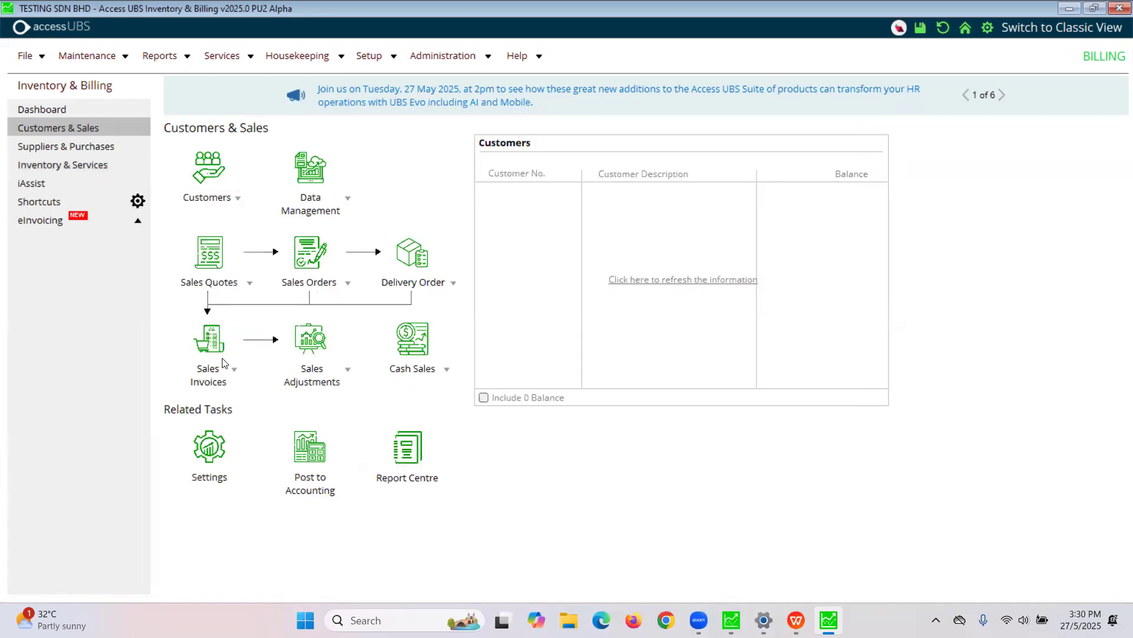
{"action": "left_click", "coordinate": [435, 376]}
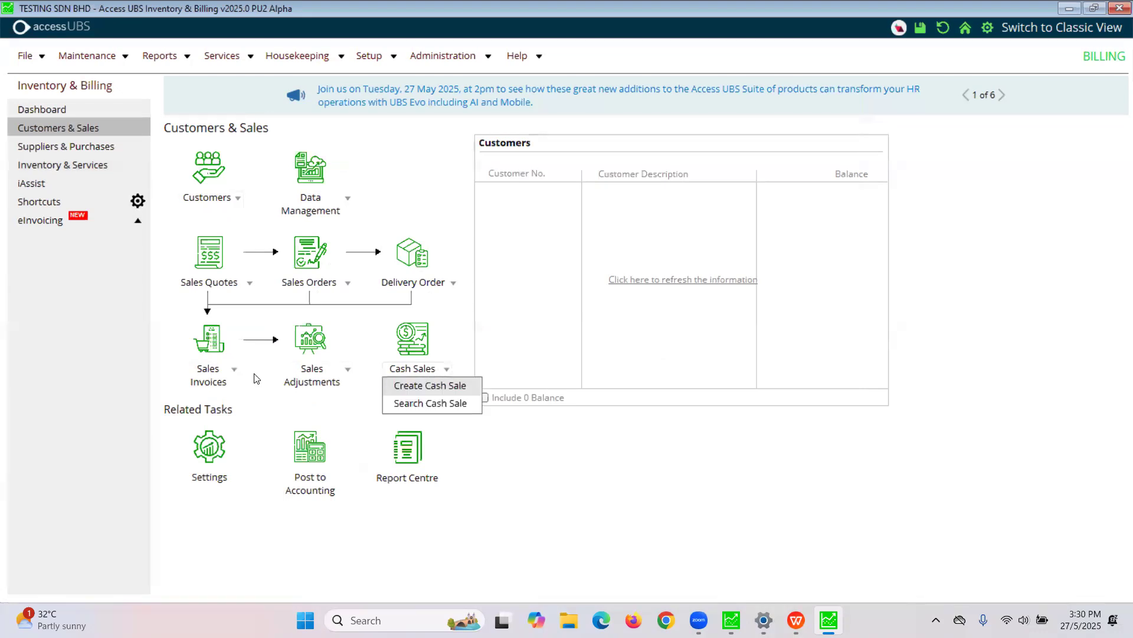
{"action": "left_click", "coordinate": [425, 387]}
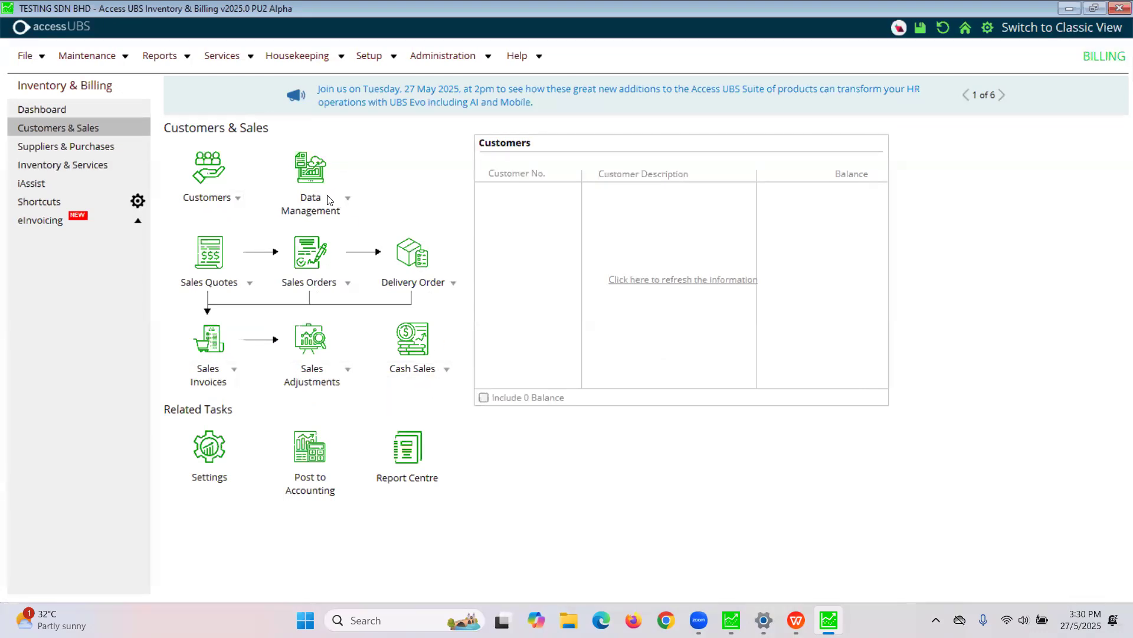
{"action": "left_click", "coordinate": [383, 182]}
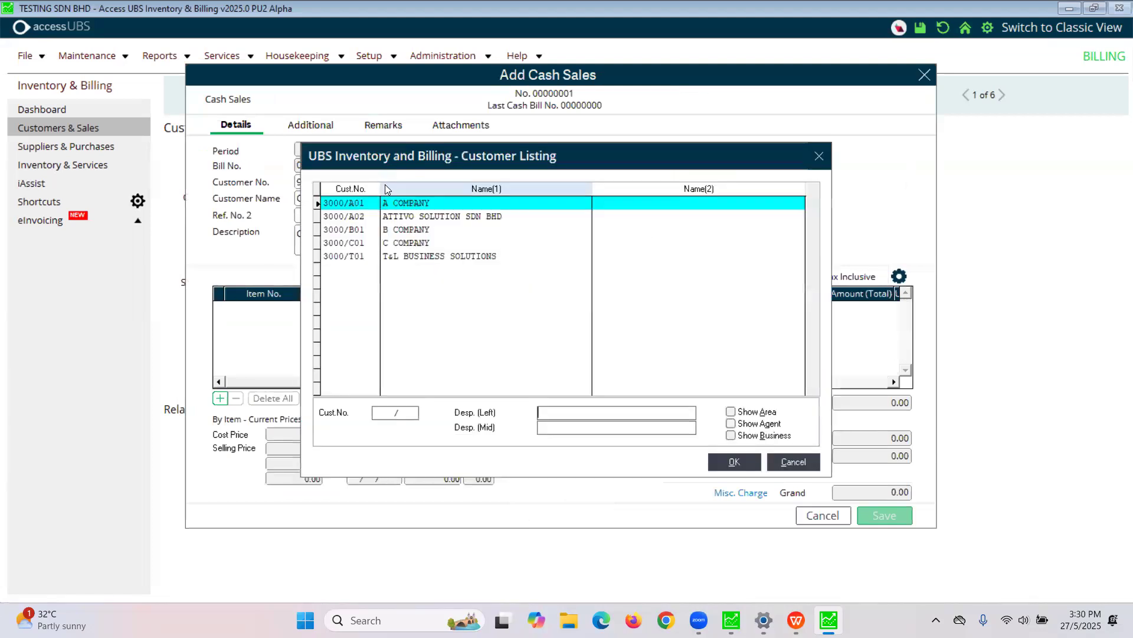
{"action": "key", "text": "Escape"}
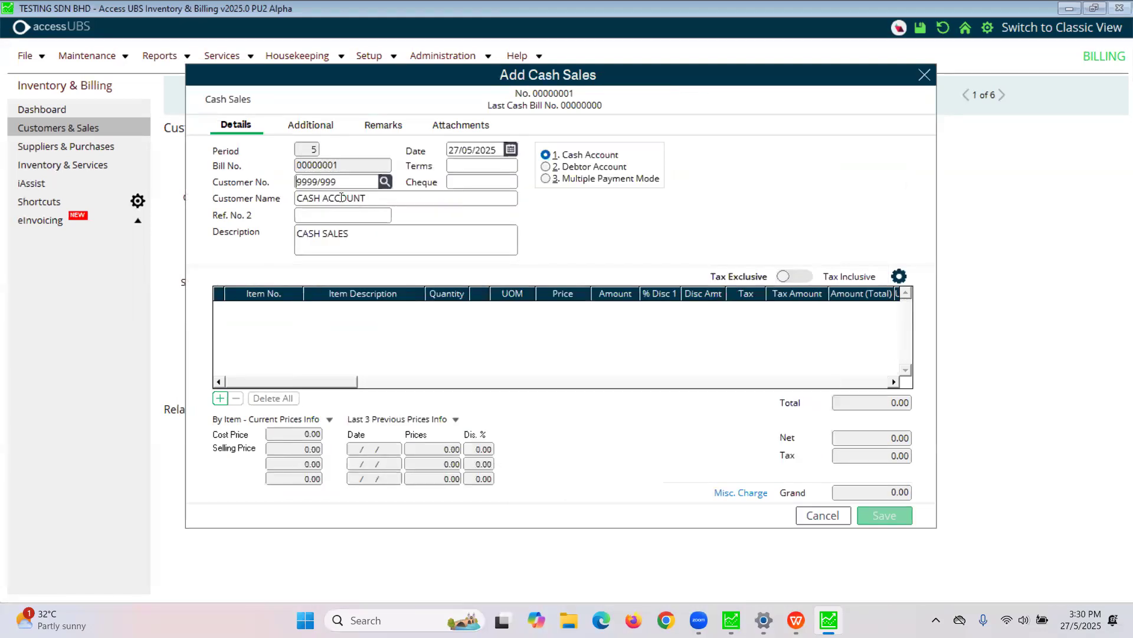
Add an item line for B001 to the new cash sale.
{"action": "left_click", "coordinate": [220, 398]}
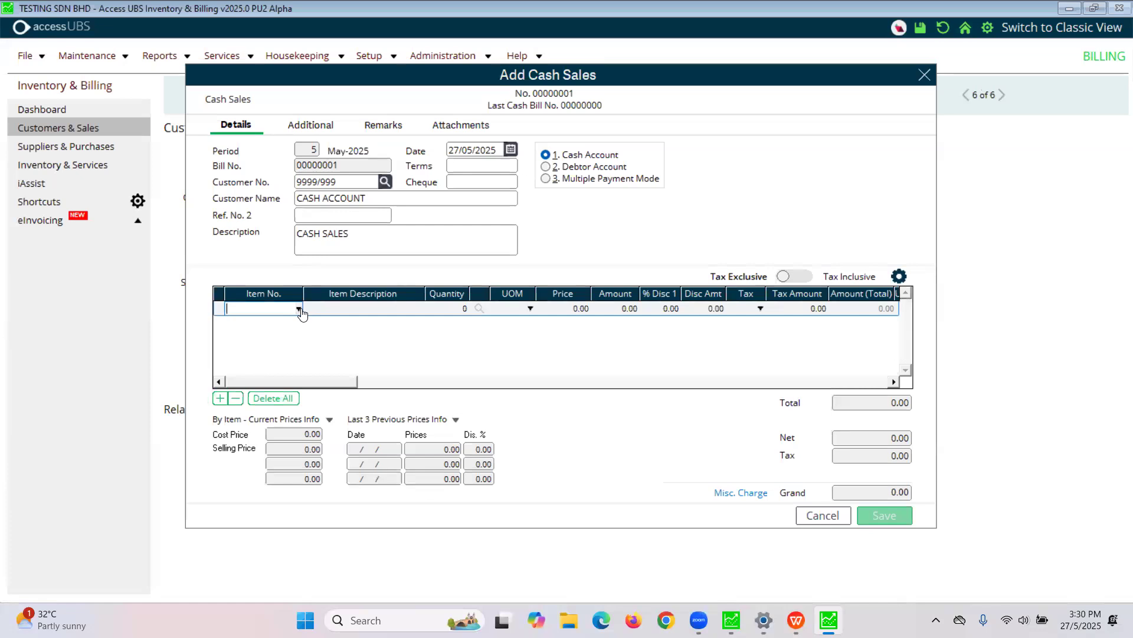
{"action": "left_click", "coordinate": [298, 309]}
{"action": "left_click", "coordinate": [324, 380]}
{"action": "left_click", "coordinate": [358, 307]}
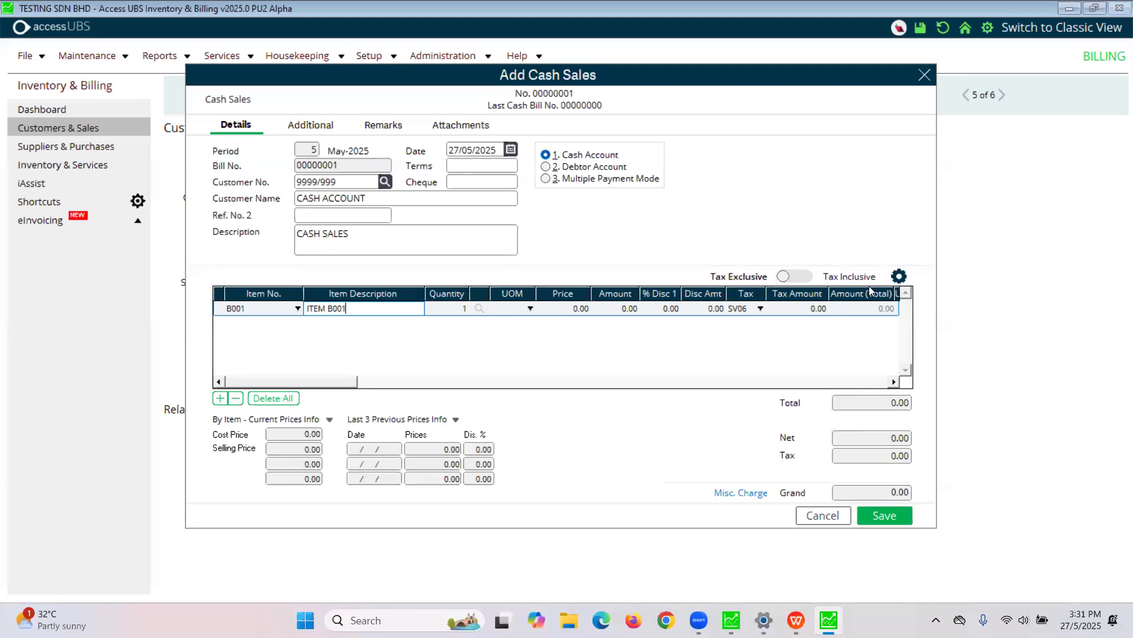
Add the Item Description 2 column to the cash sales item list and check its cell in the B001 line.
{"action": "left_click", "coordinate": [899, 277]}
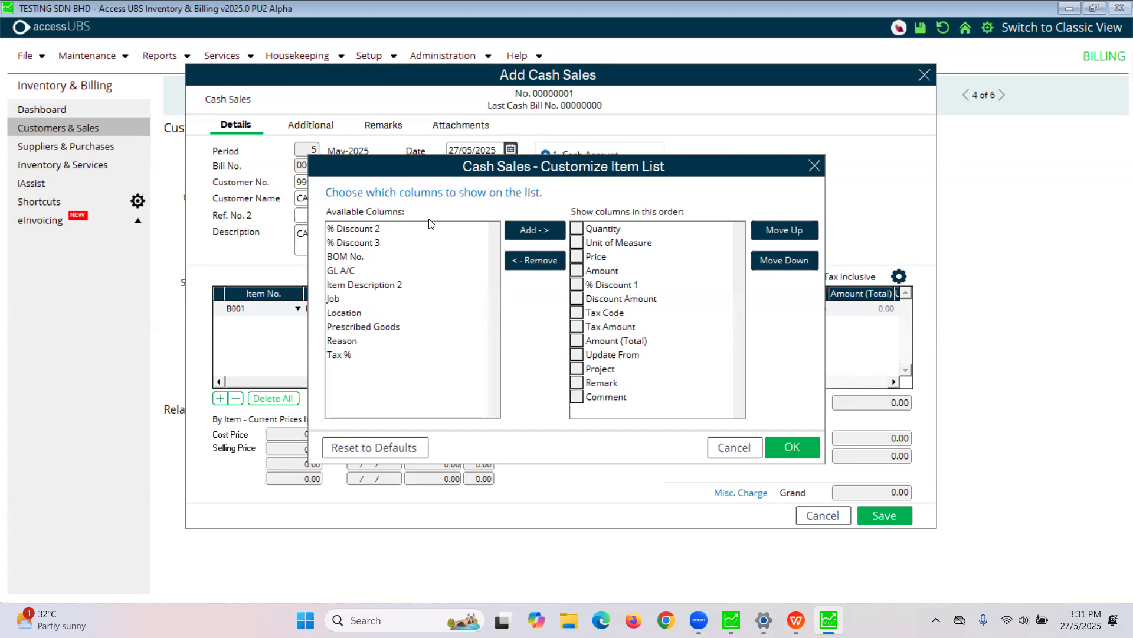
{"action": "left_click", "coordinate": [368, 287]}
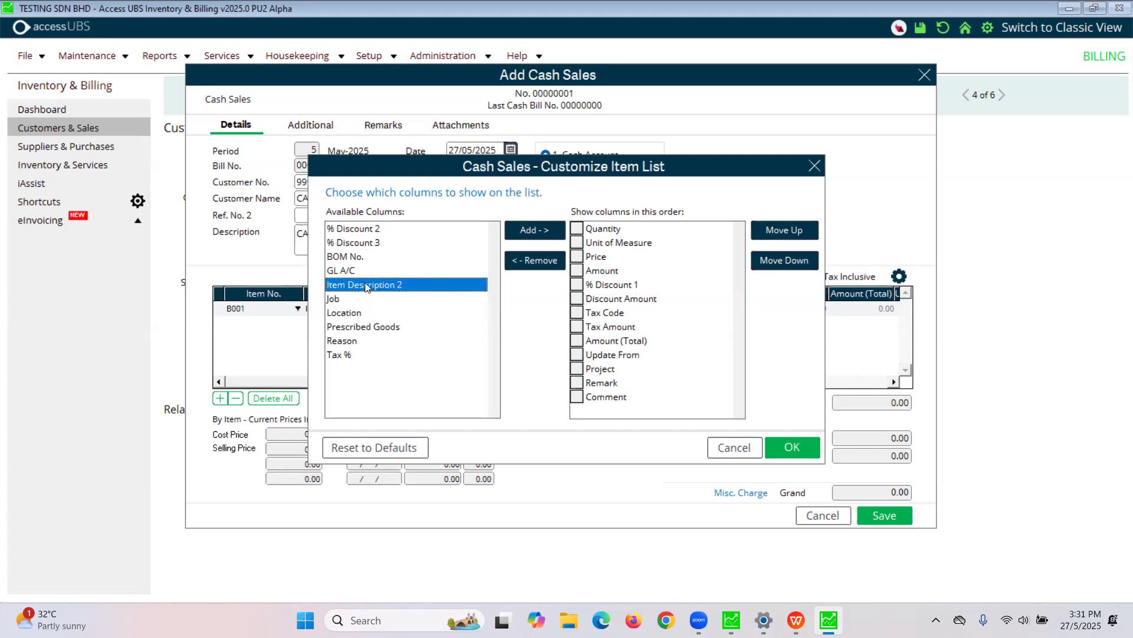
{"action": "left_click", "coordinate": [527, 236]}
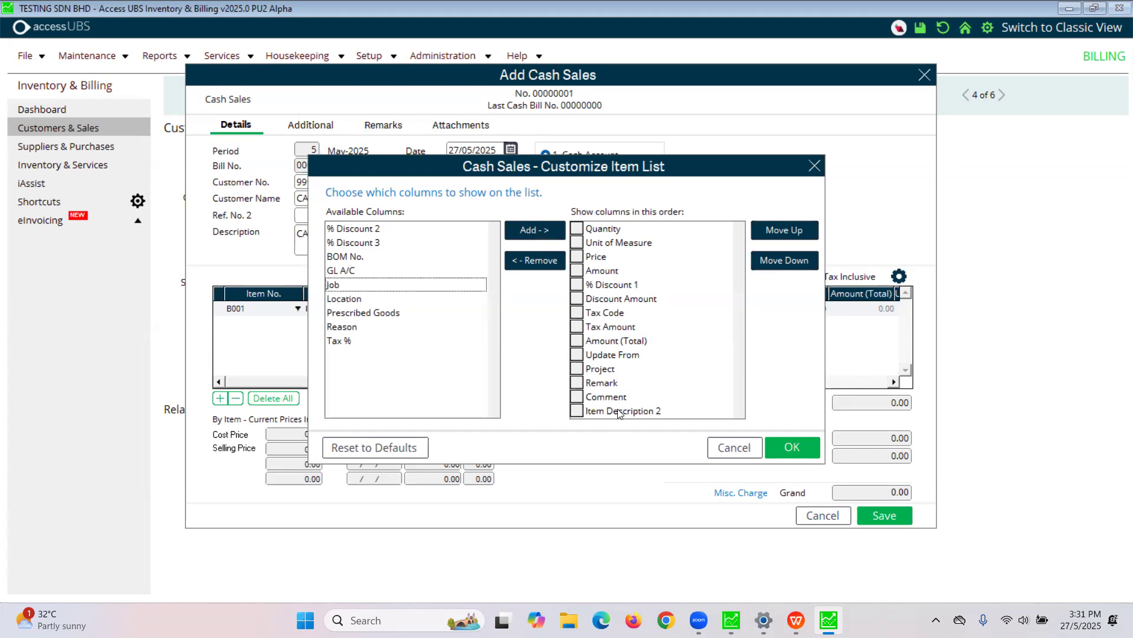
{"action": "left_click", "coordinate": [804, 455]}
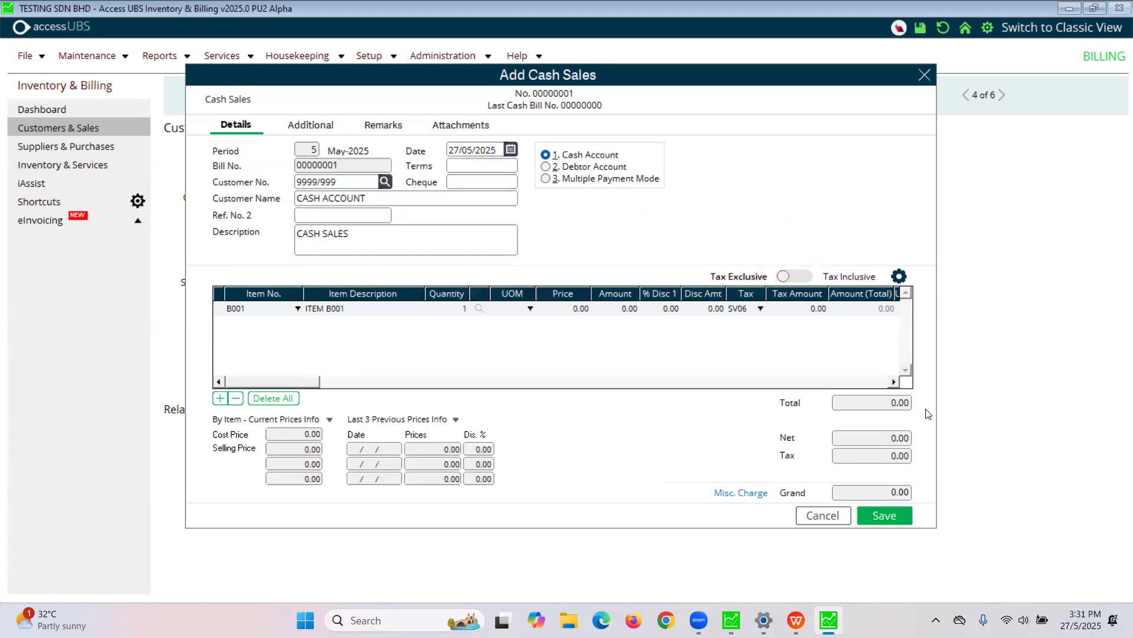
{"action": "left_click", "coordinate": [882, 381]}
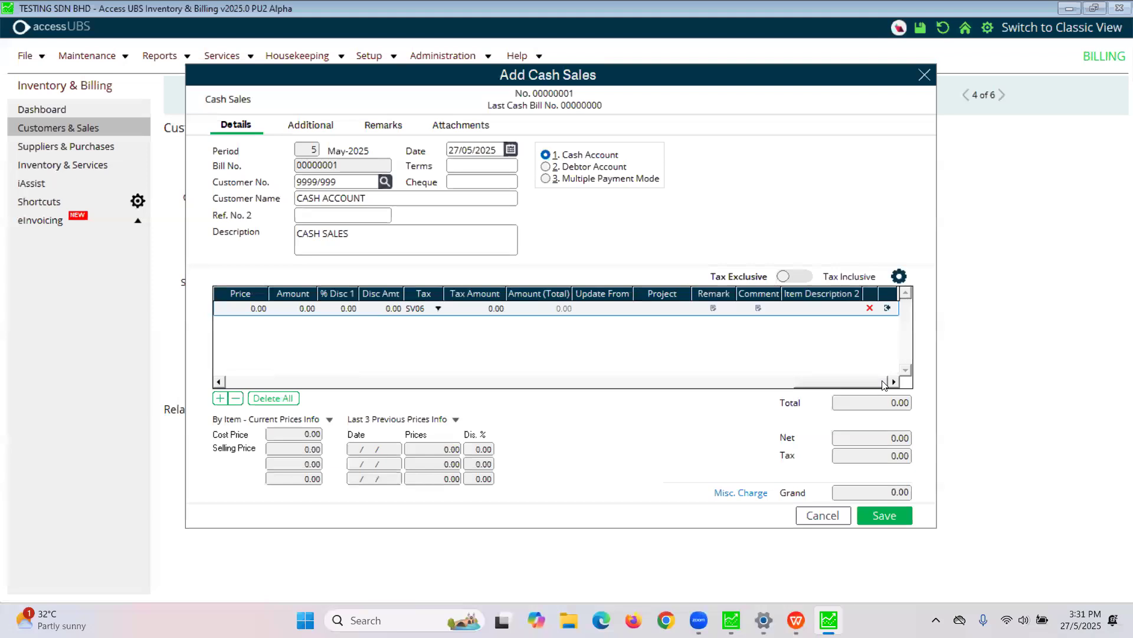
{"action": "left_click", "coordinate": [821, 308]}
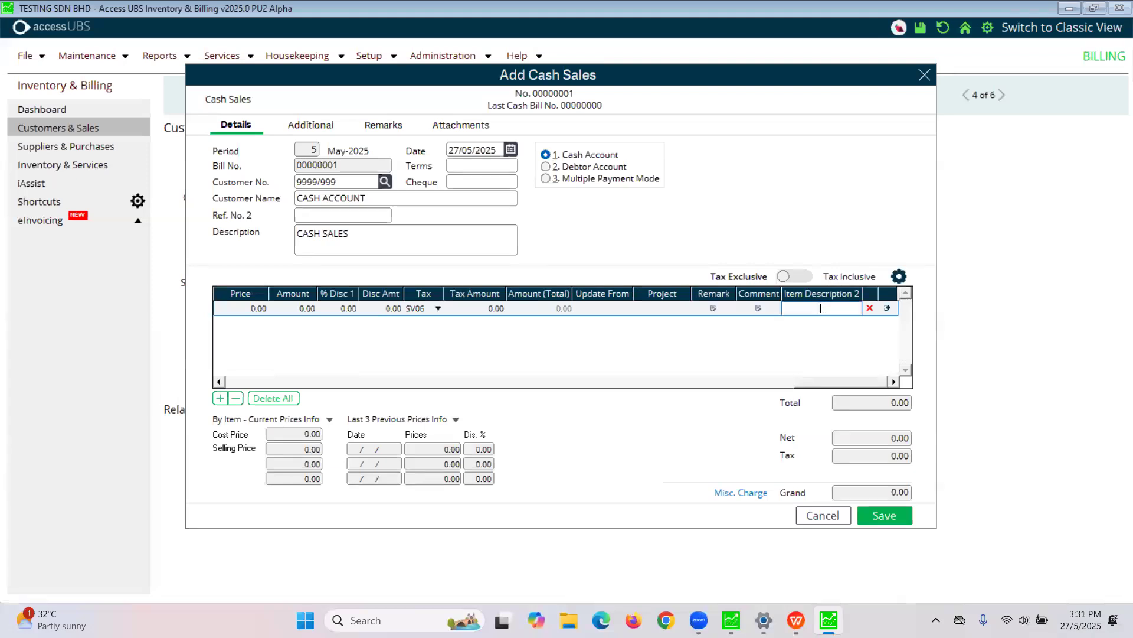
{"action": "left_click", "coordinate": [261, 382]}
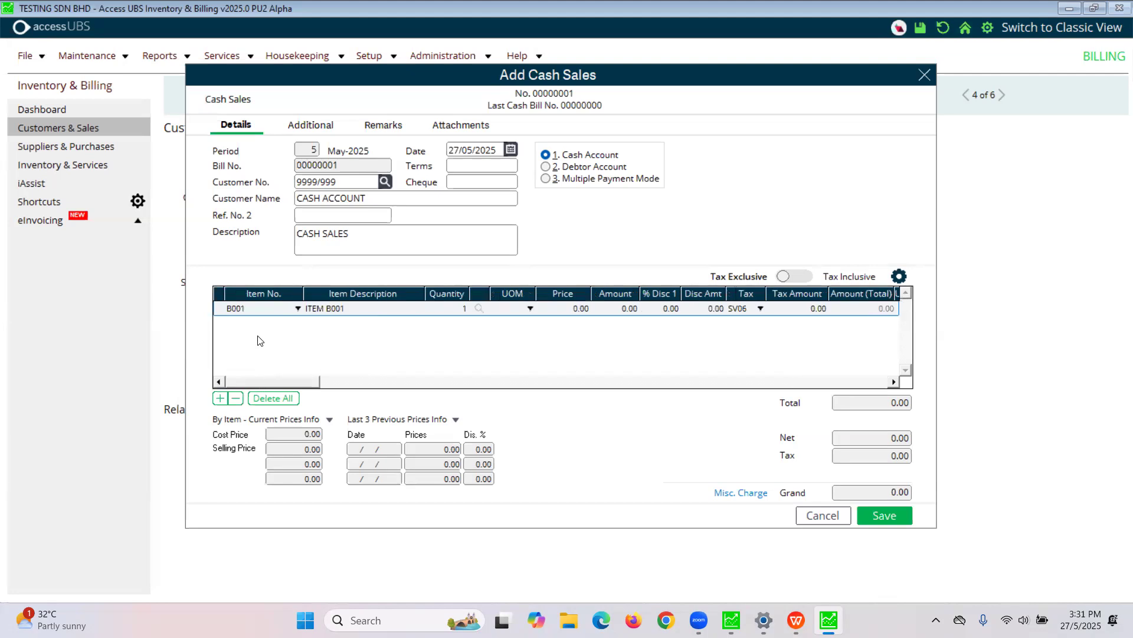
{"action": "left_click", "coordinate": [872, 381]}
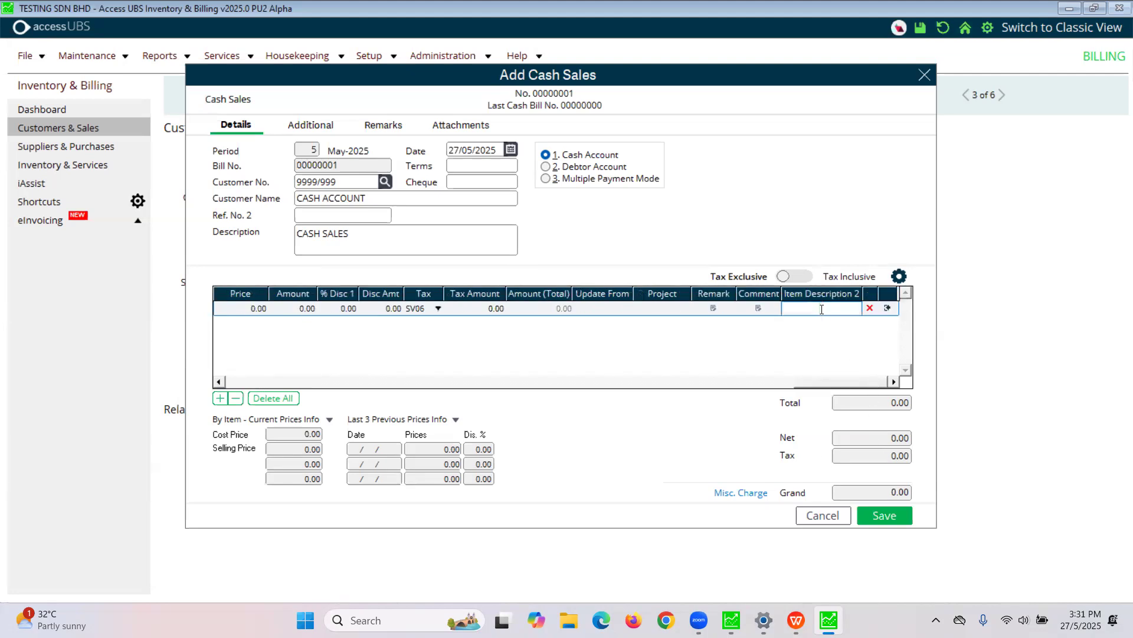
Move the Item Description 2 column ahead of Quantity in the item list and check its cell beside the B001 item description.
{"action": "left_click", "coordinate": [899, 276]}
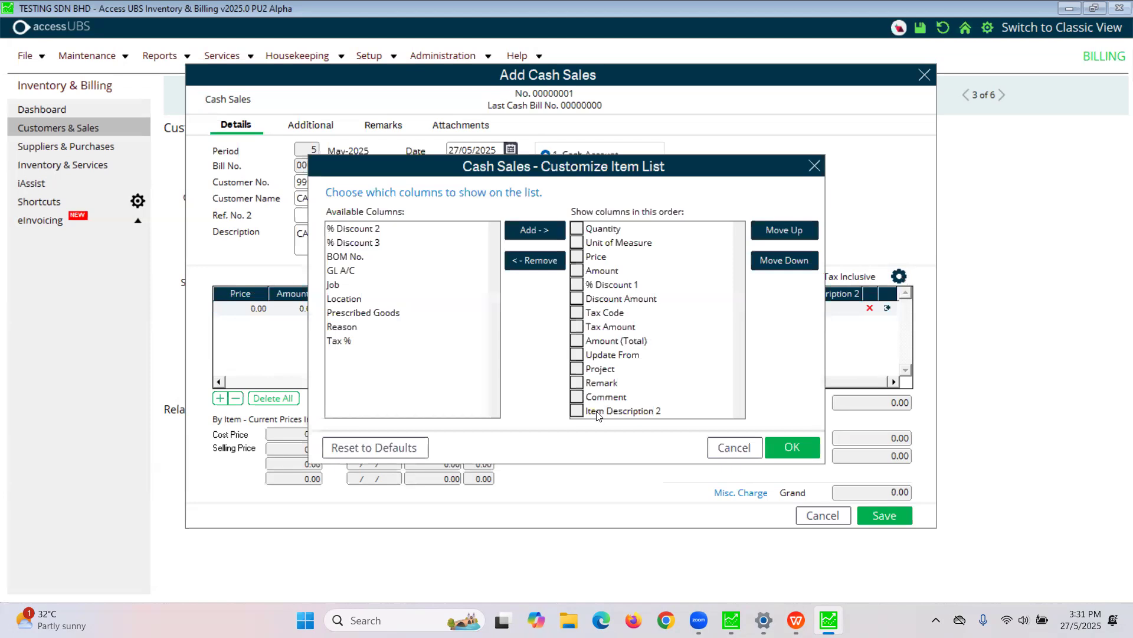
{"action": "left_click", "coordinate": [581, 411]}
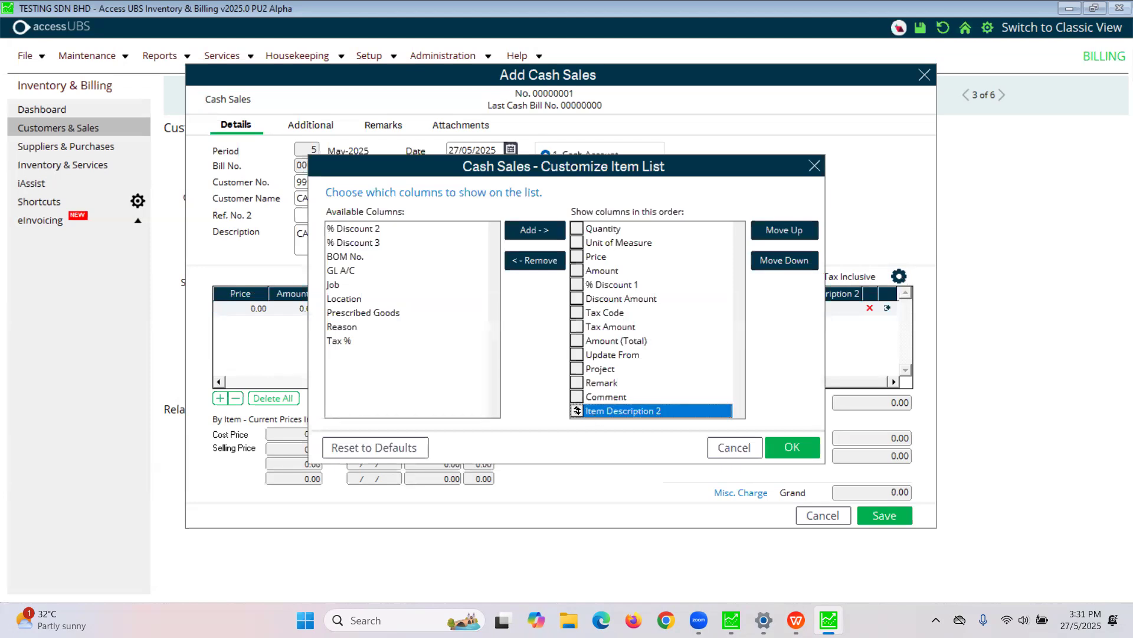
{"action": "left_click", "coordinate": [786, 231]}
{"action": "left_click", "coordinate": [784, 231]}
{"action": "left_click", "coordinate": [784, 231]}
{"action": "left_click", "coordinate": [785, 231]}
{"action": "left_click", "coordinate": [785, 231]}
{"action": "left_click", "coordinate": [784, 231]}
{"action": "left_click", "coordinate": [781, 231]}
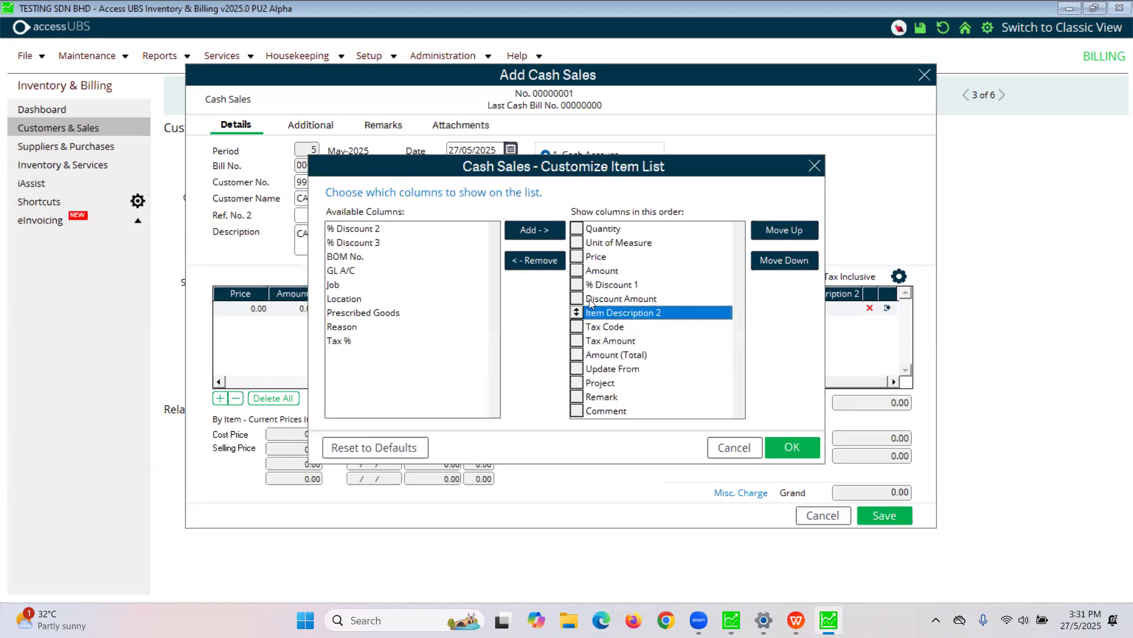
{"action": "left_click_drag", "start_coordinate": [577, 312], "coordinate": [574, 230]}
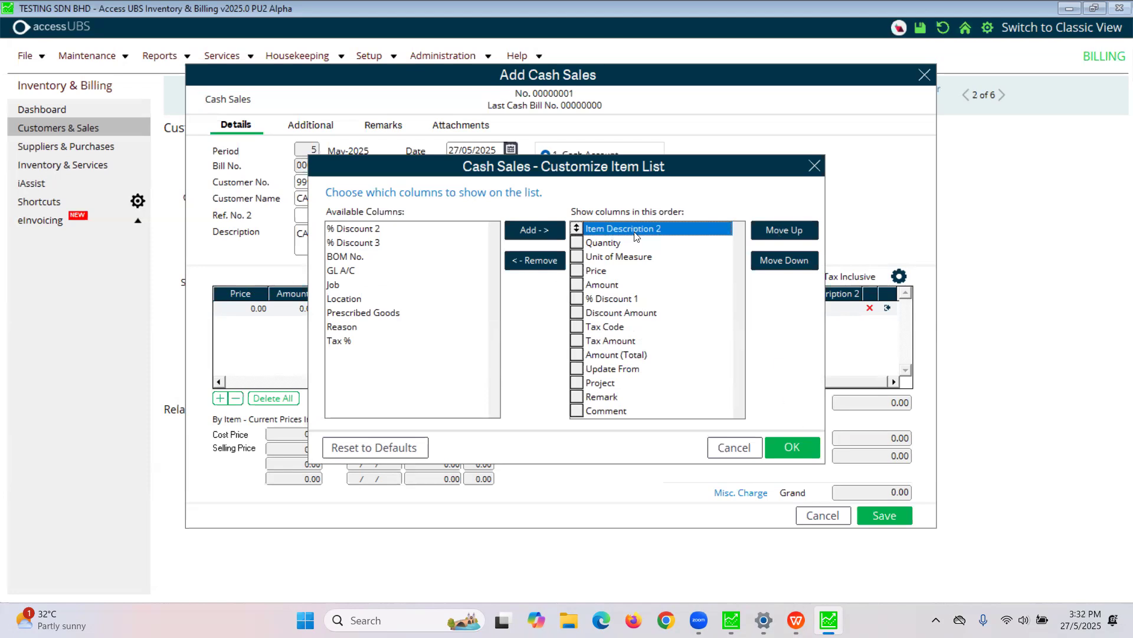
{"action": "left_click", "coordinate": [794, 452]}
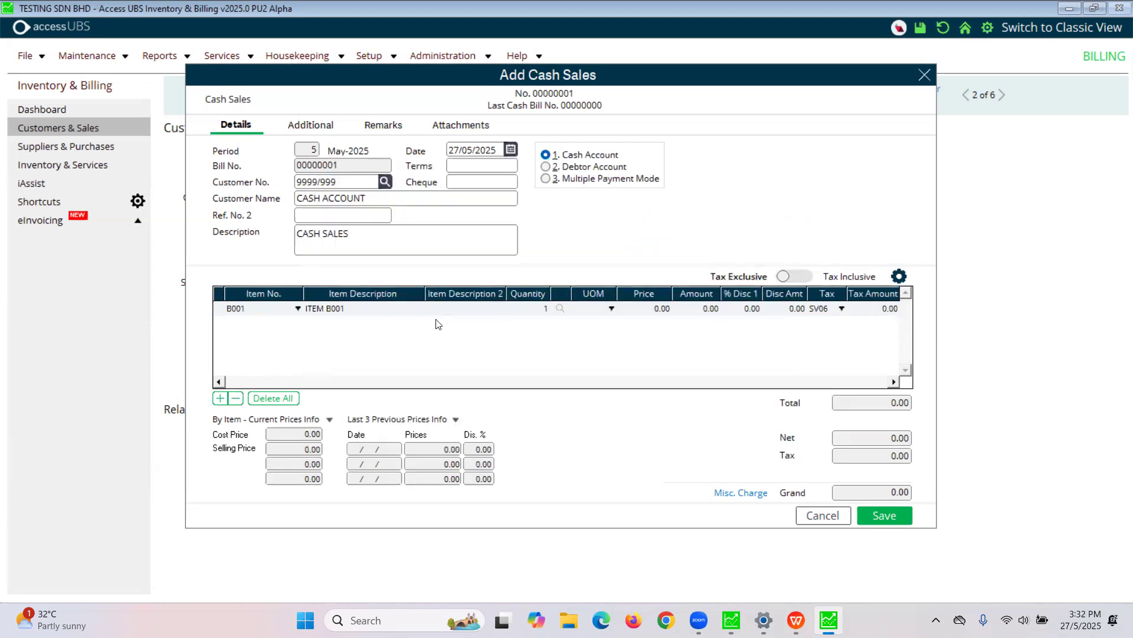
{"action": "left_click", "coordinate": [377, 309]}
{"action": "left_click", "coordinate": [449, 308]}
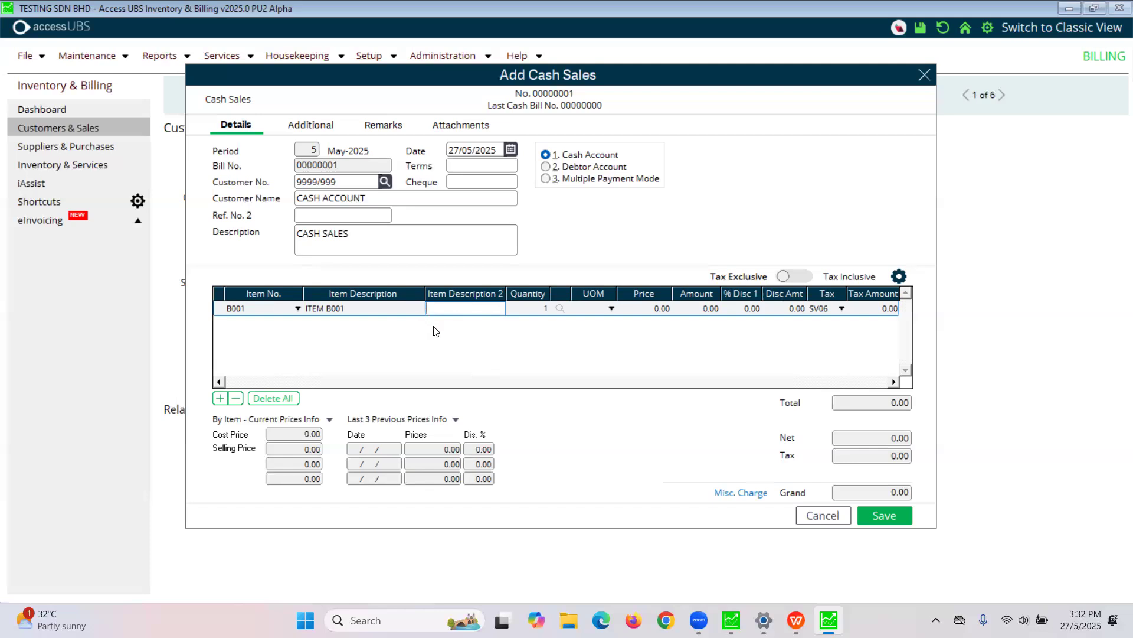
Enter R1, R2, R3 and R4 as Remark 1 to Remark 4 of the B001 line and save the cash sale.
{"action": "left_click", "coordinate": [852, 382]}
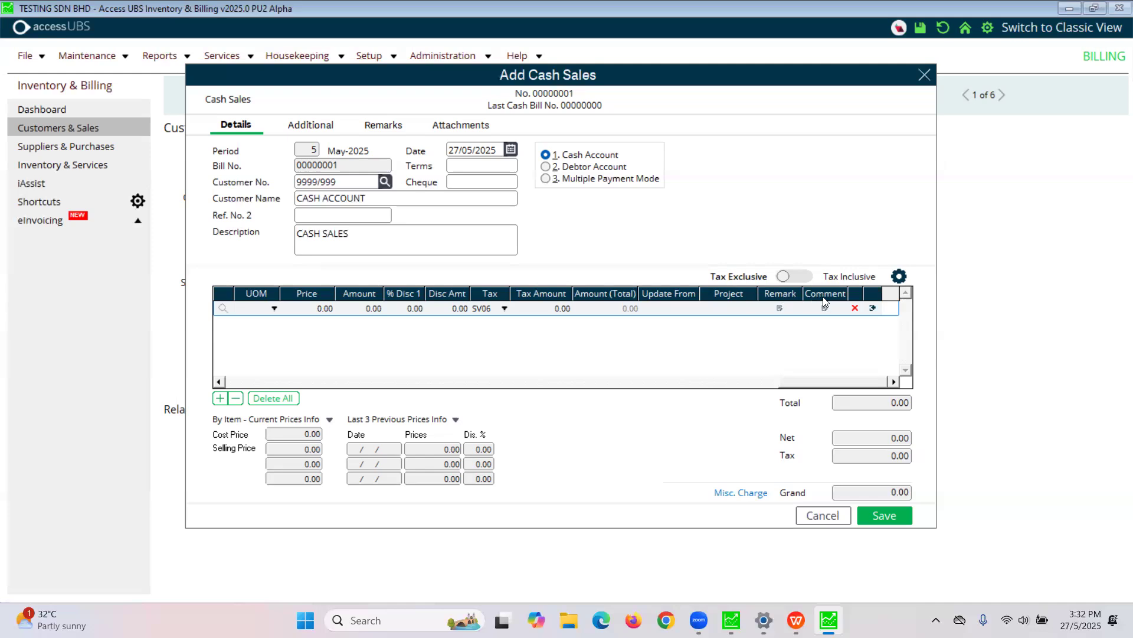
{"action": "left_click", "coordinate": [779, 308]}
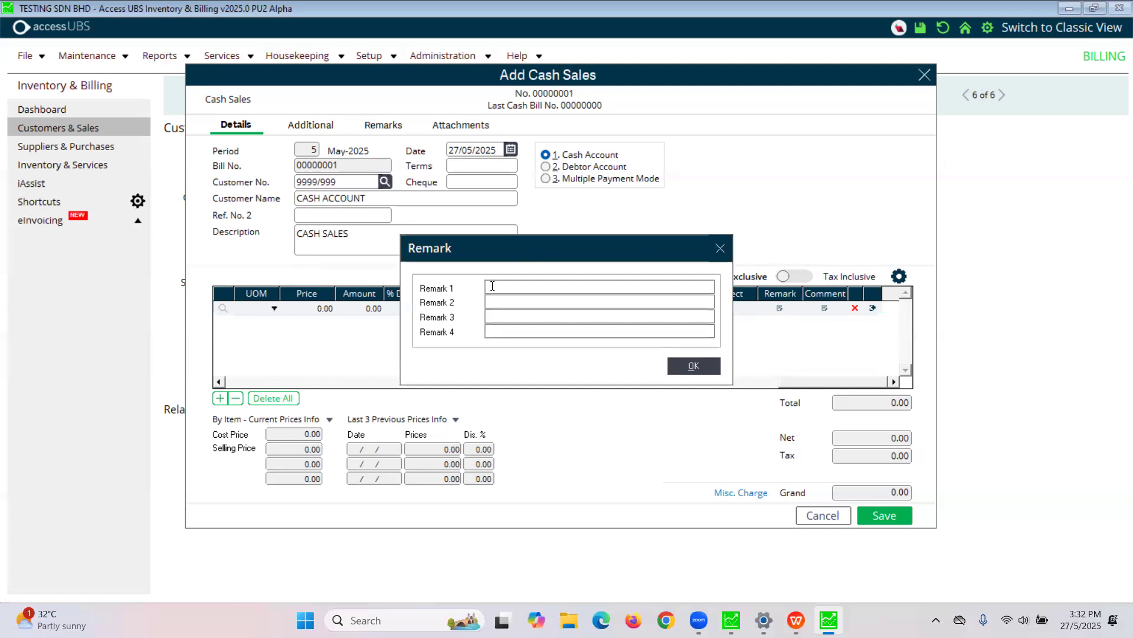
{"action": "left_click", "coordinate": [486, 319]}
{"action": "left_click", "coordinate": [500, 333]}
{"action": "left_click", "coordinate": [528, 289]}
{"action": "type", "text": "R1"}
{"action": "type", "text": "R2"}
{"action": "type", "text": "R4"}
{"action": "left_click_drag", "start_coordinate": [498, 287], "coordinate": [671, 307]}
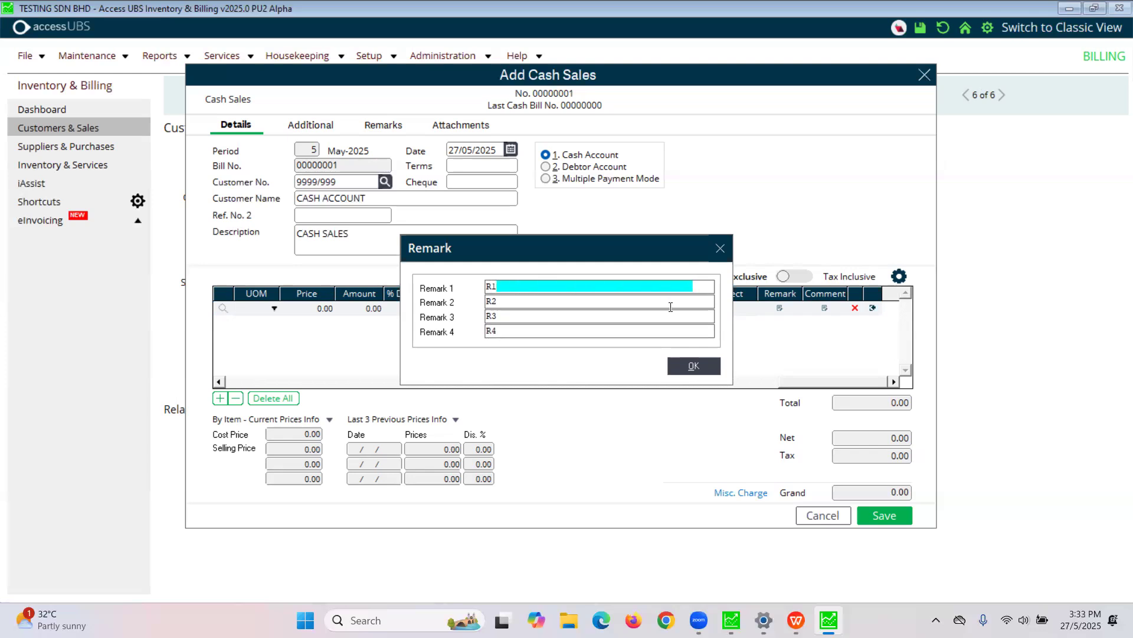
{"action": "left_click", "coordinate": [694, 366]}
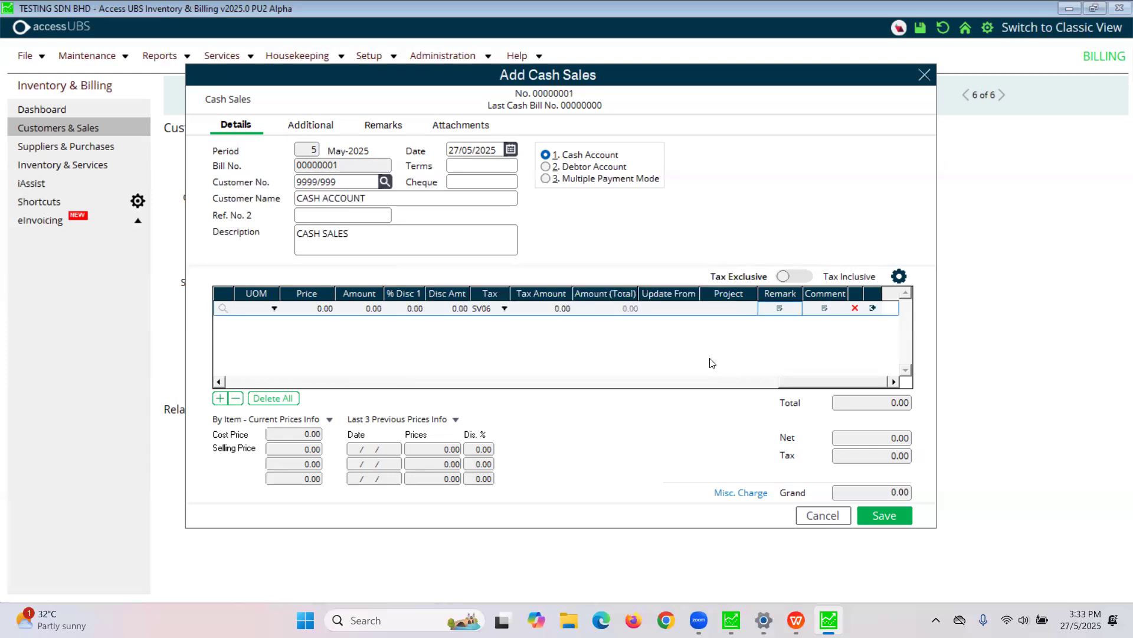
{"action": "left_click", "coordinate": [885, 518]}
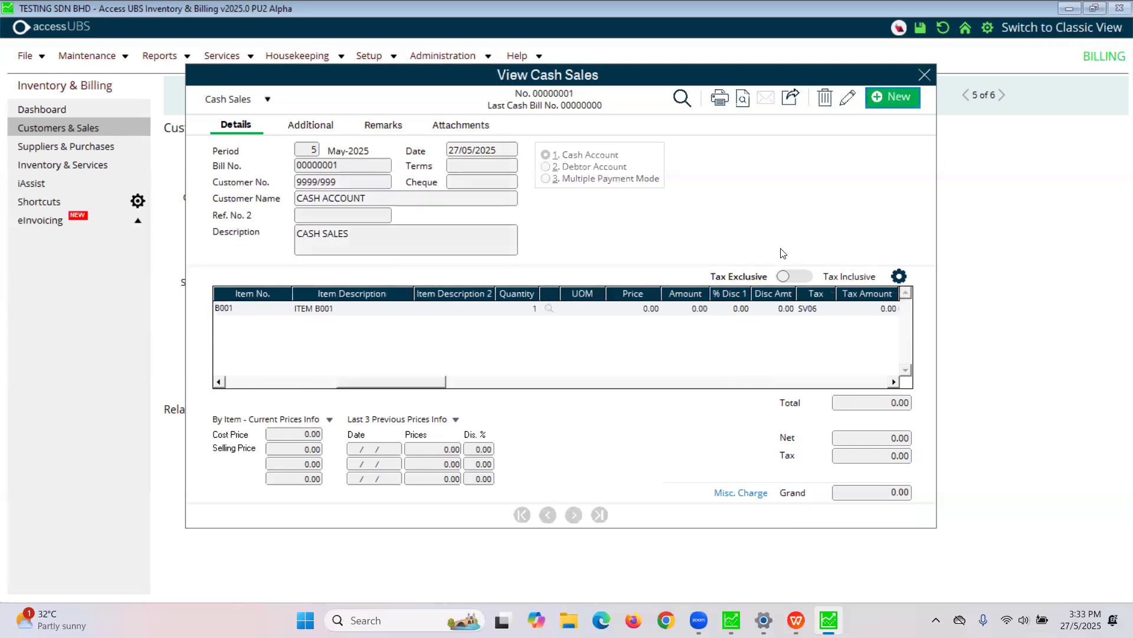
Preview the cash bill to check how the item remarks print, and close the preview and output options.
{"action": "left_click", "coordinate": [743, 98]}
{"action": "left_click", "coordinate": [569, 283]}
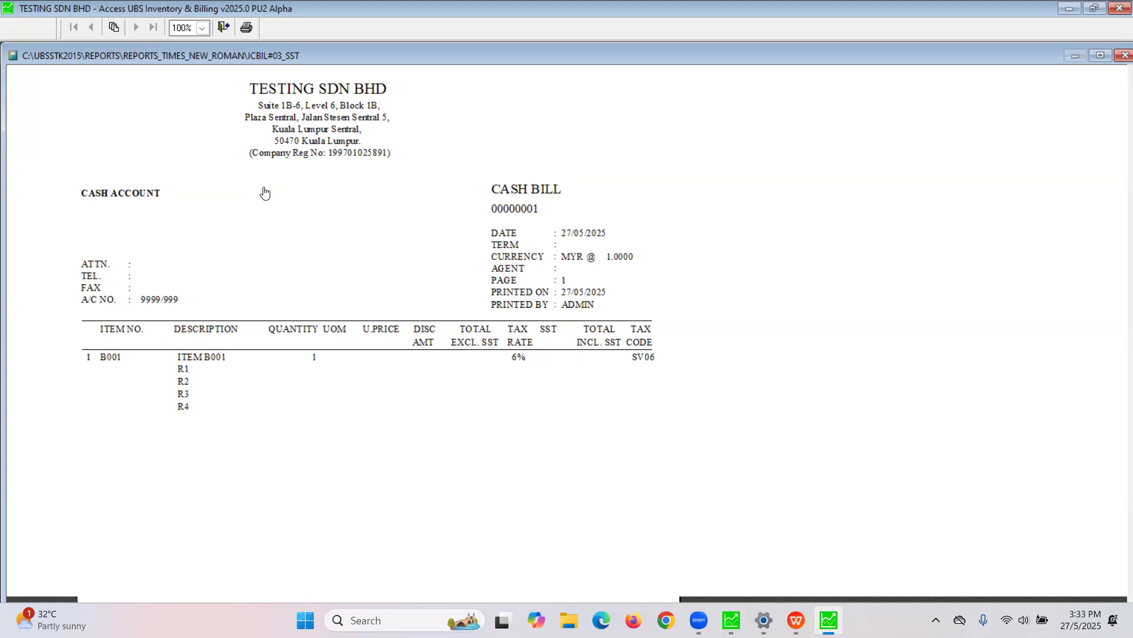
{"action": "left_click", "coordinate": [224, 30]}
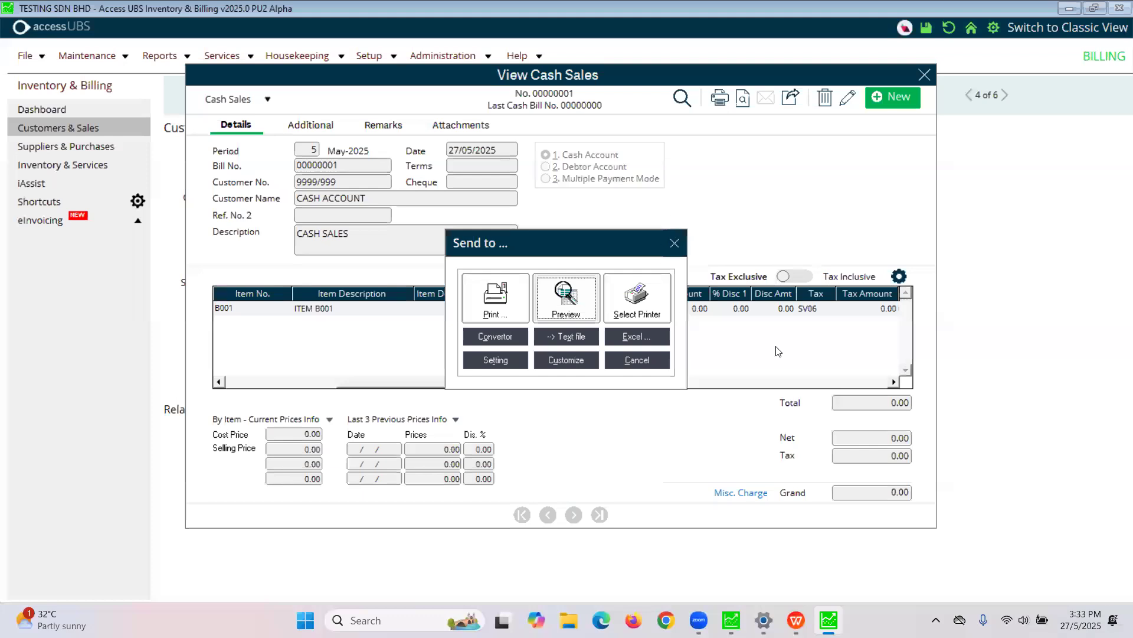
{"action": "left_click", "coordinate": [663, 356]}
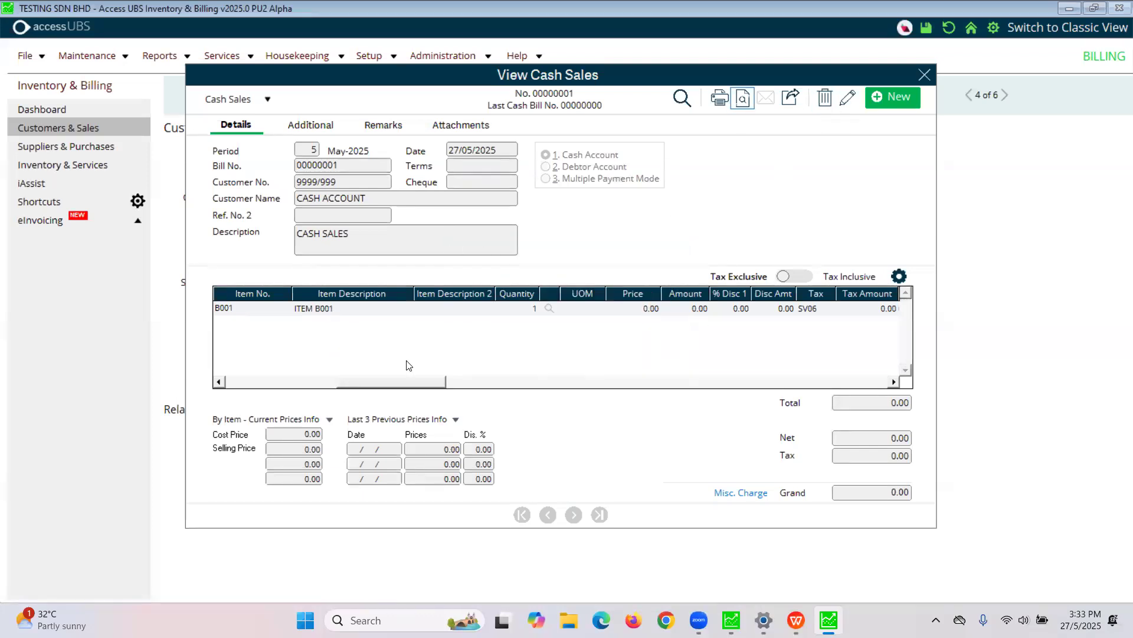
{"action": "left_click", "coordinate": [825, 97]}
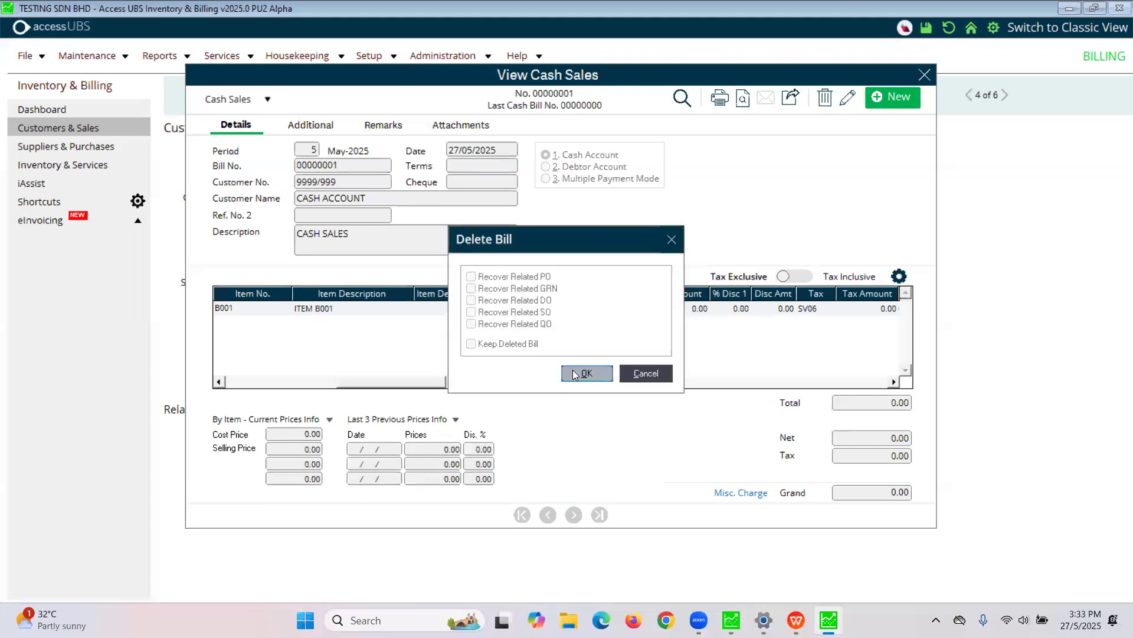
{"action": "left_click", "coordinate": [638, 374]}
{"action": "left_click", "coordinate": [527, 383]}
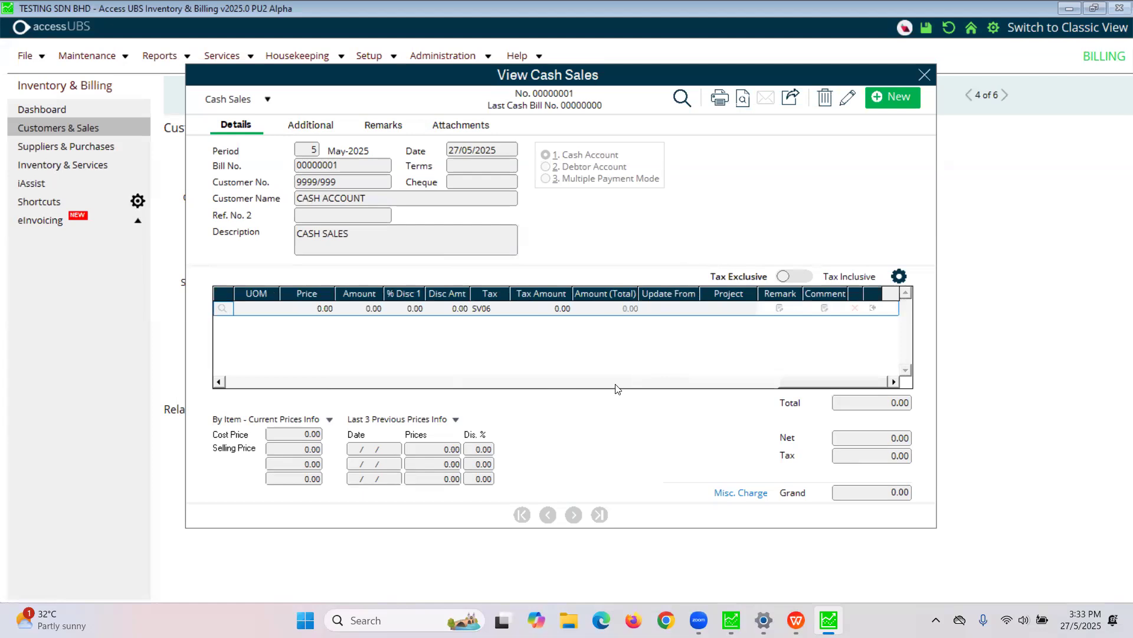
{"action": "left_click", "coordinate": [257, 387]}
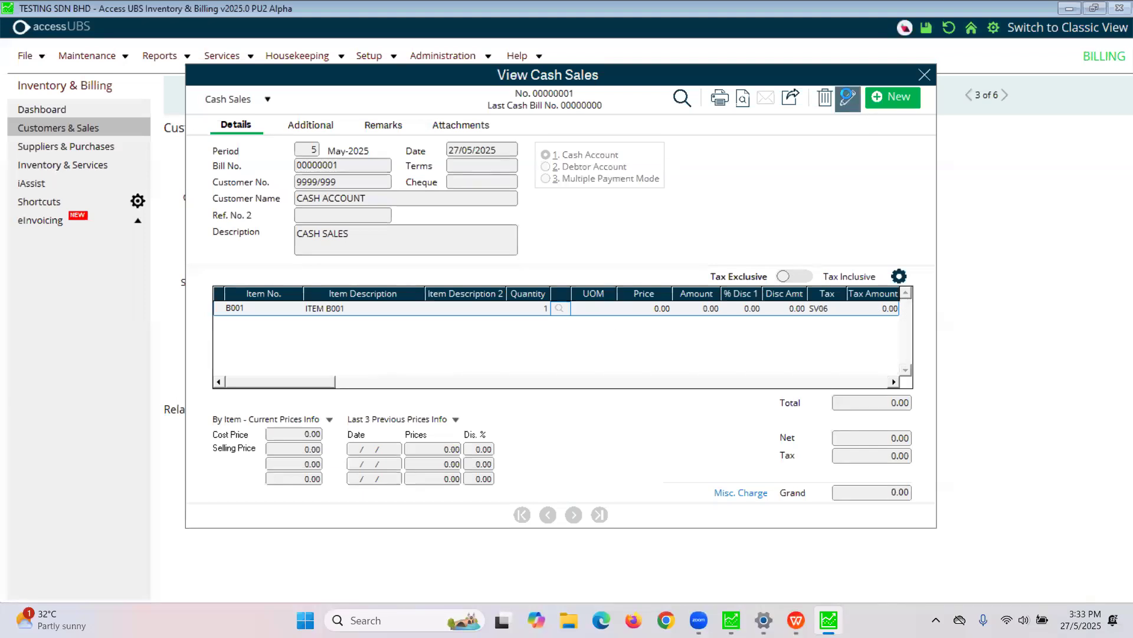
Edit the cash sale's B001 comment with lines YFYFSJHFSJKHFKJS, DSL;FLKSDJFLK, SFNLSKJFLK, FKSJFLKJSFL, ASFHKHFLKHFL and JFKLSDJFLKSJFKSJFKSD, and save the bill.
{"action": "left_click", "coordinate": [848, 98]}
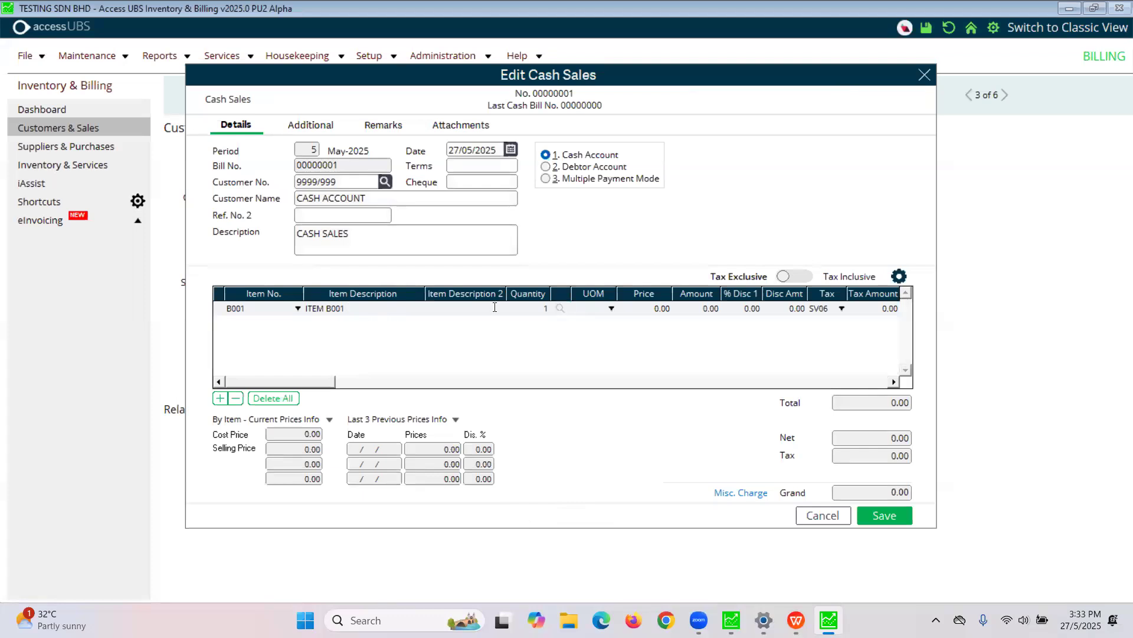
{"action": "left_click", "coordinate": [707, 382]}
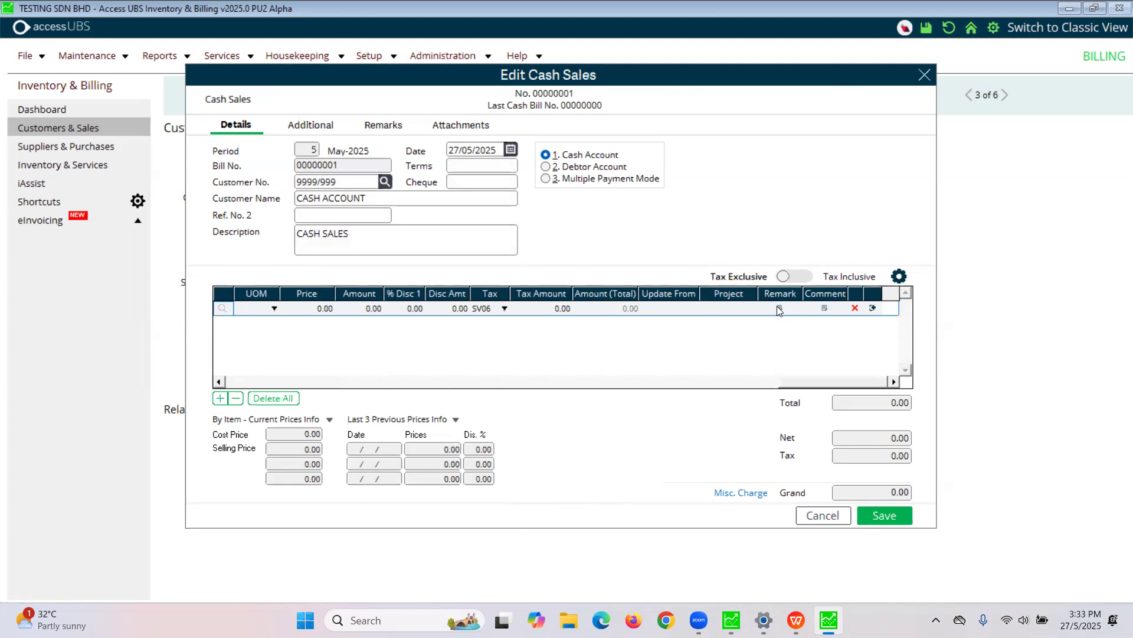
{"action": "left_click", "coordinate": [825, 308]}
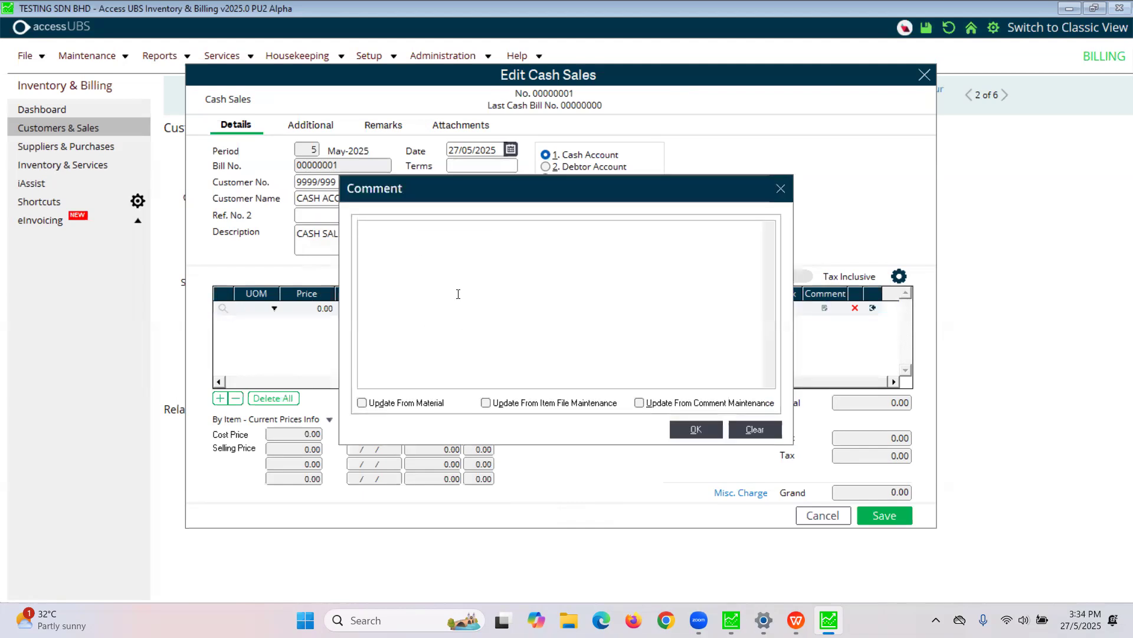
{"action": "type", "text": "YFYFSJHFSJKHFKJS"}
{"action": "key", "text": "Return"}
{"action": "type", "text": "DSL;FLKSDJFLK"}
{"action": "key", "text": "Return"}
{"action": "type", "text": "SFNLSKJFLK"}
{"action": "key", "text": "Return"}
{"action": "type", "text": "FKSJFLKJSFL"}
{"action": "key", "text": "Return"}
{"action": "type", "text": "ASFHKHFLKHFL"}
{"action": "key", "text": "Return"}
{"action": "type", "text": "JFKLSDJFLKSJFKSJFKSD"}
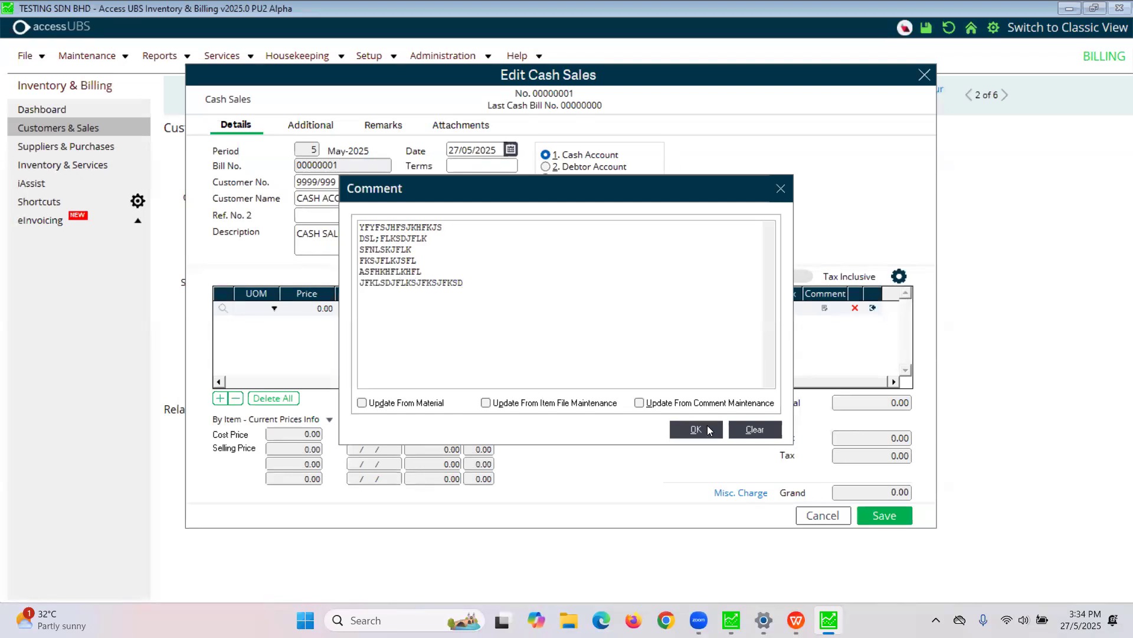
{"action": "left_click", "coordinate": [710, 429]}
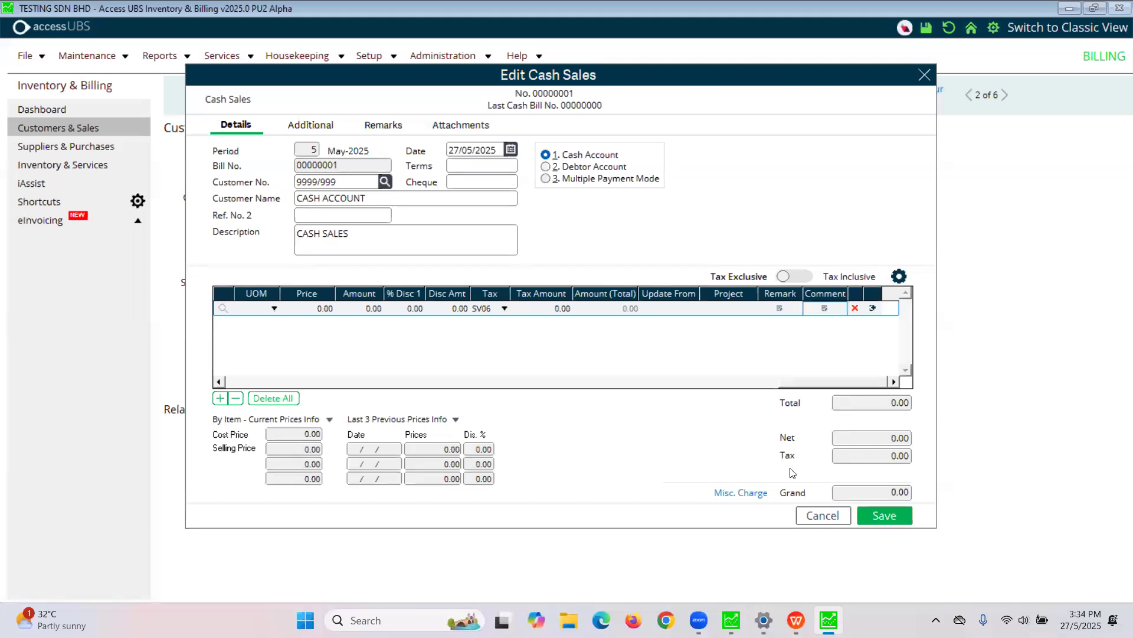
{"action": "left_click", "coordinate": [885, 516]}
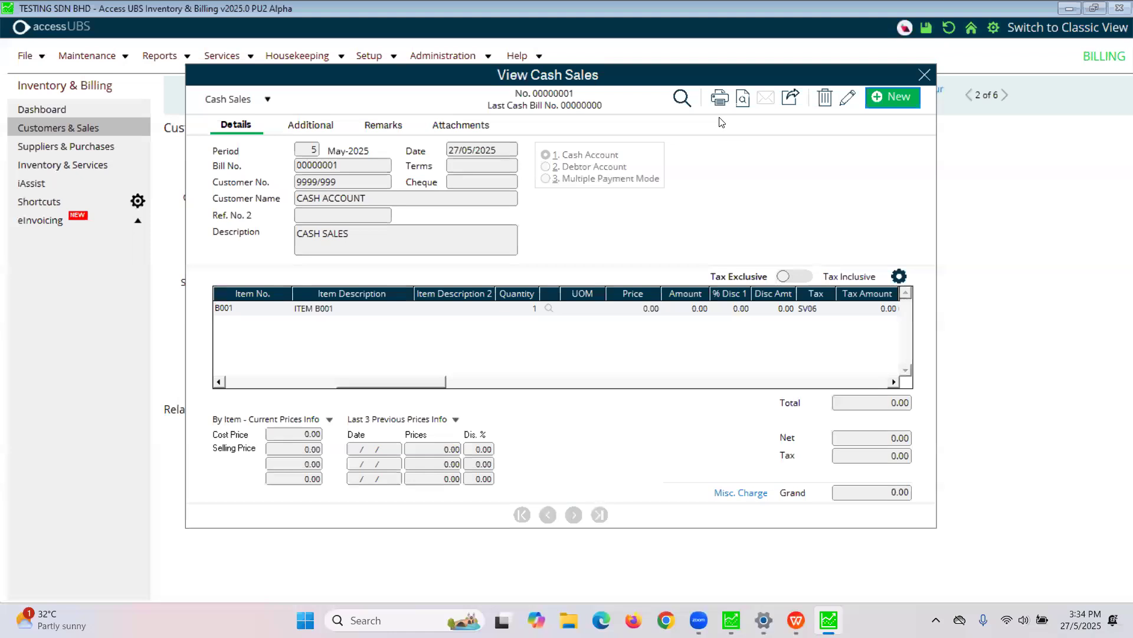
Preview the updated cash bill to check how the item comment prints relative to the remarks, and close the preview.
{"action": "left_click", "coordinate": [743, 98]}
{"action": "left_click", "coordinate": [586, 286]}
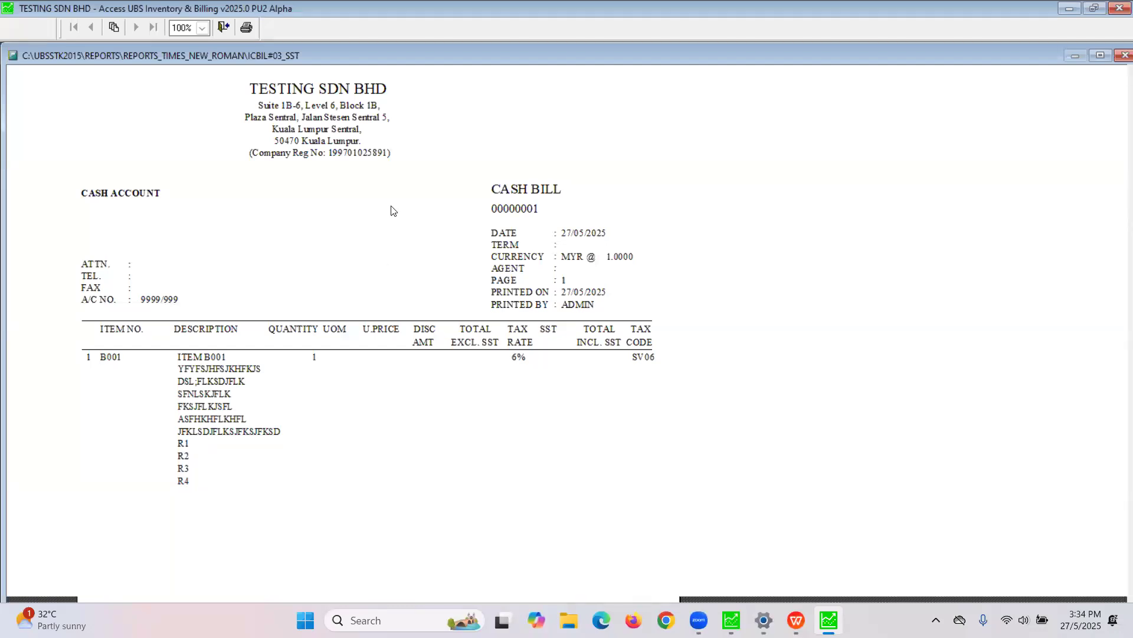
{"action": "left_click", "coordinate": [223, 27]}
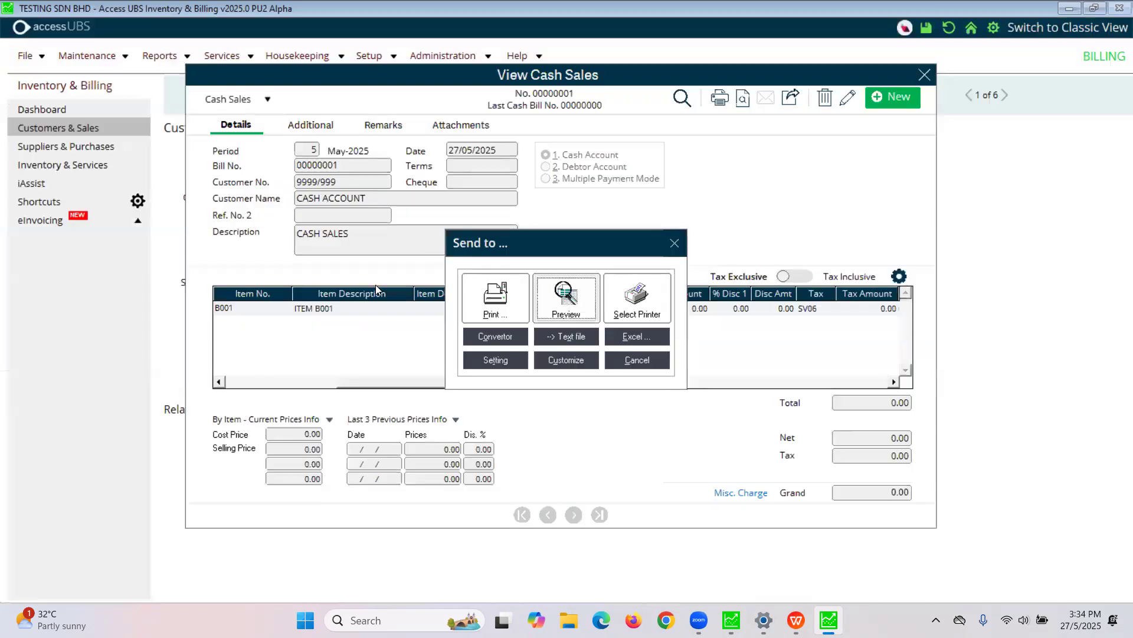
Close the output options, check the B001 line's Remark and Comment columns in edit mode, and discard the edit.
{"action": "left_click", "coordinate": [627, 369]}
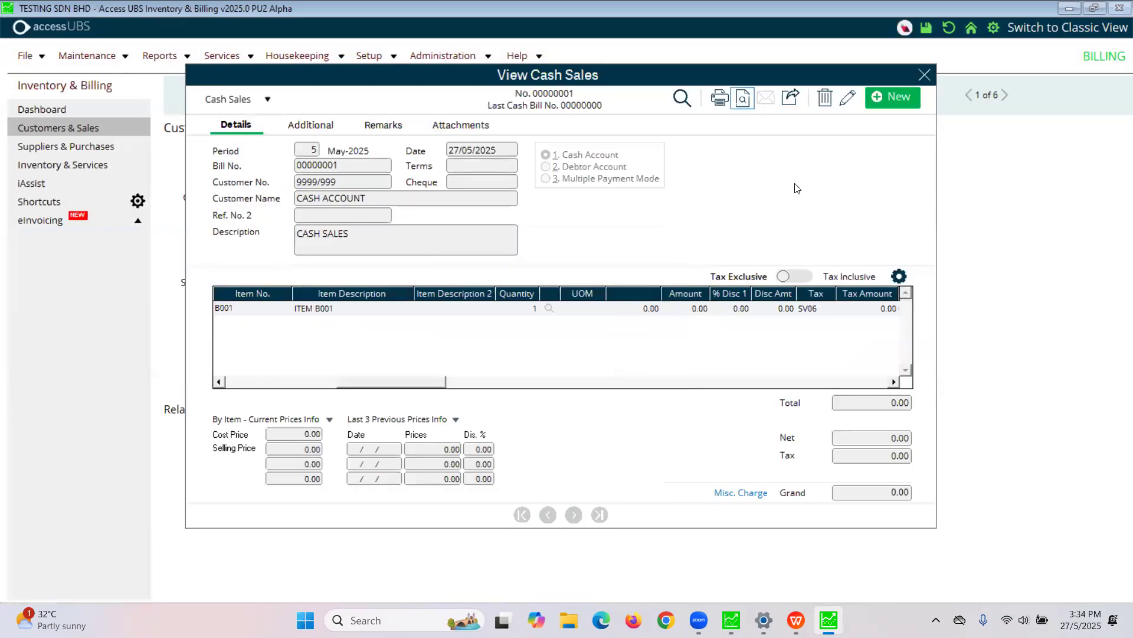
{"action": "left_click", "coordinate": [848, 97]}
{"action": "left_click", "coordinate": [335, 306]}
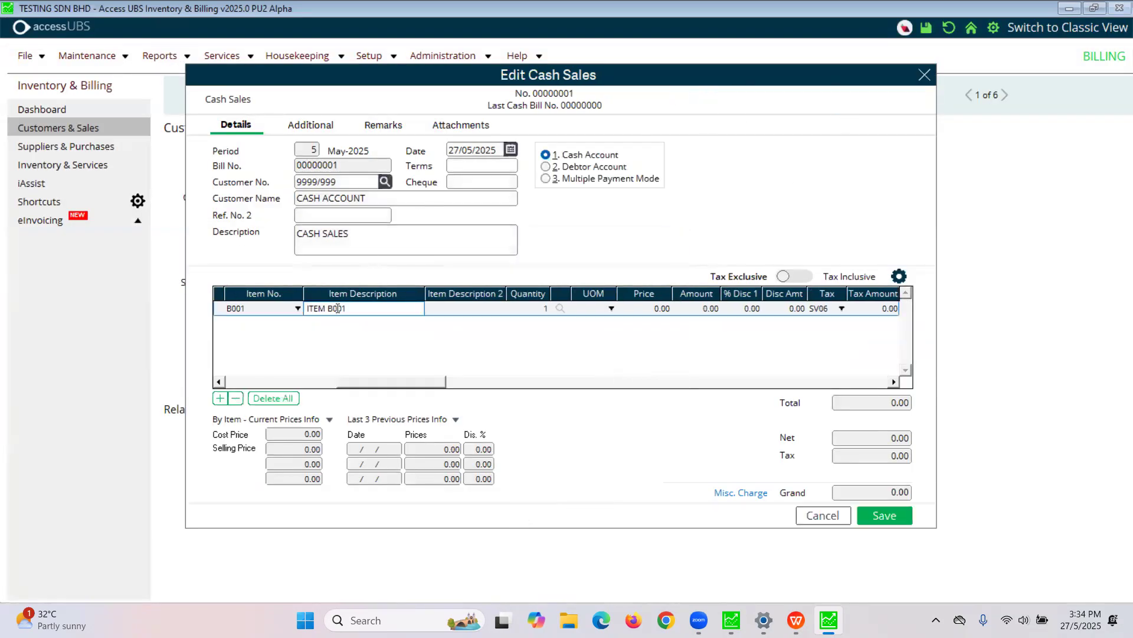
{"action": "left_click", "coordinate": [717, 385]}
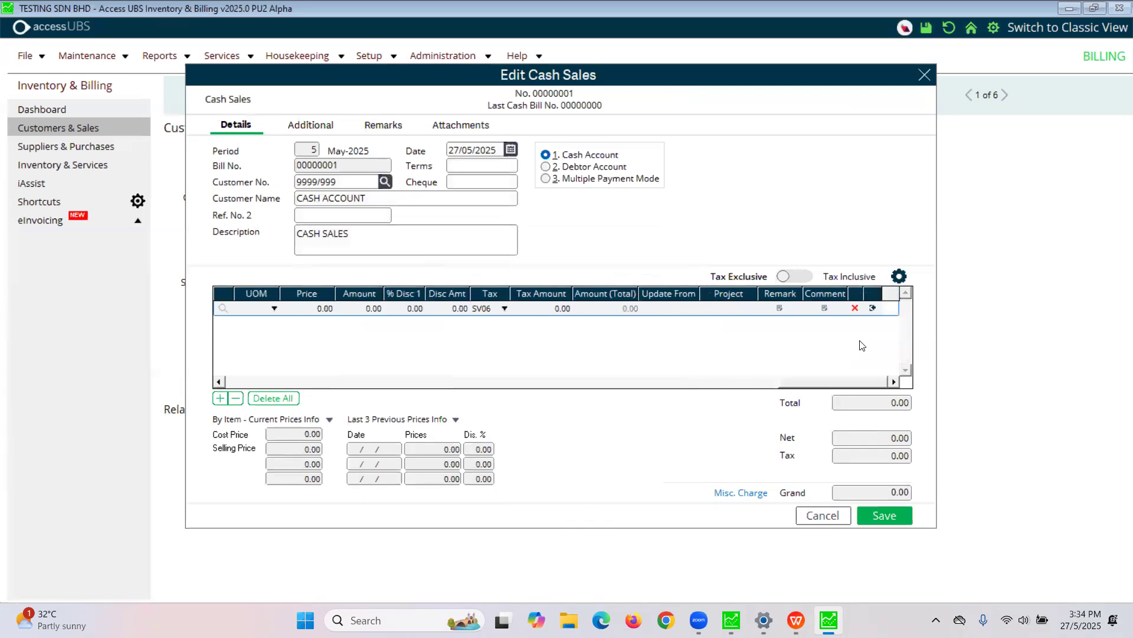
{"action": "left_click", "coordinate": [829, 515]}
{"action": "left_click", "coordinate": [541, 341]}
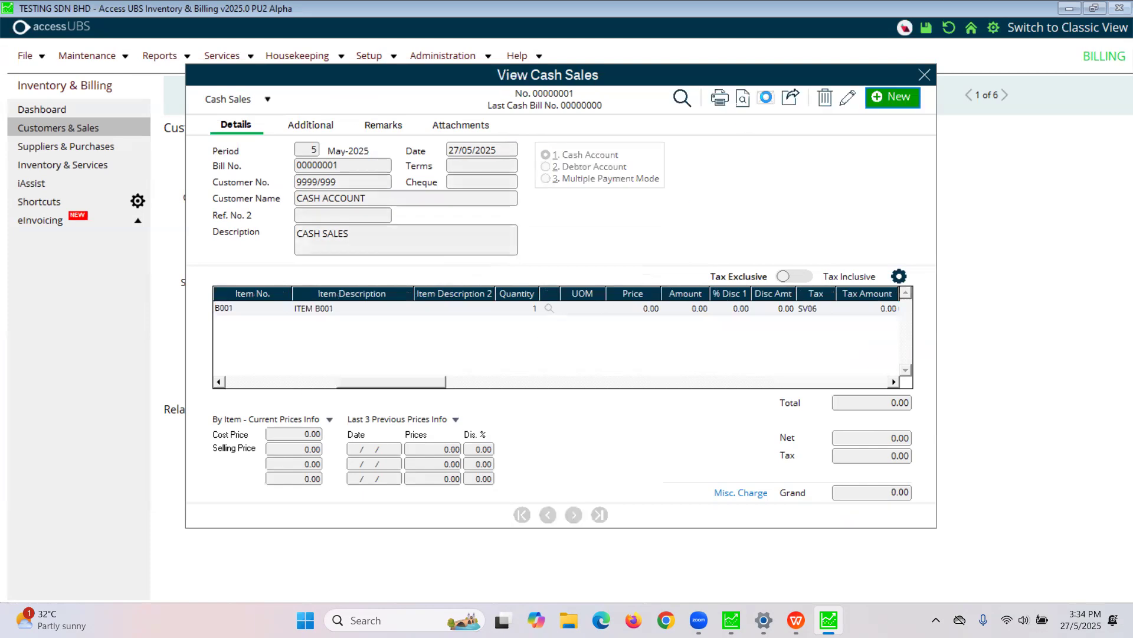
{"action": "left_click", "coordinate": [825, 98]}
{"action": "left_click", "coordinate": [449, 294]}
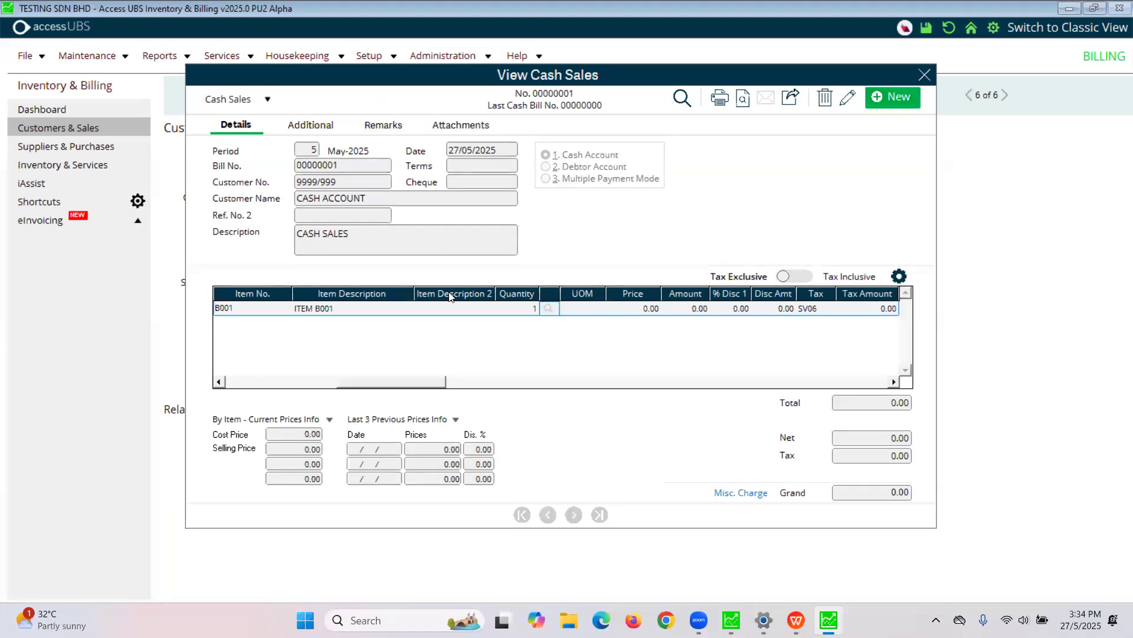
Customize the cash sales item list by removing the % Discount 1 and Discount Amount columns.
{"action": "left_click", "coordinate": [899, 276]}
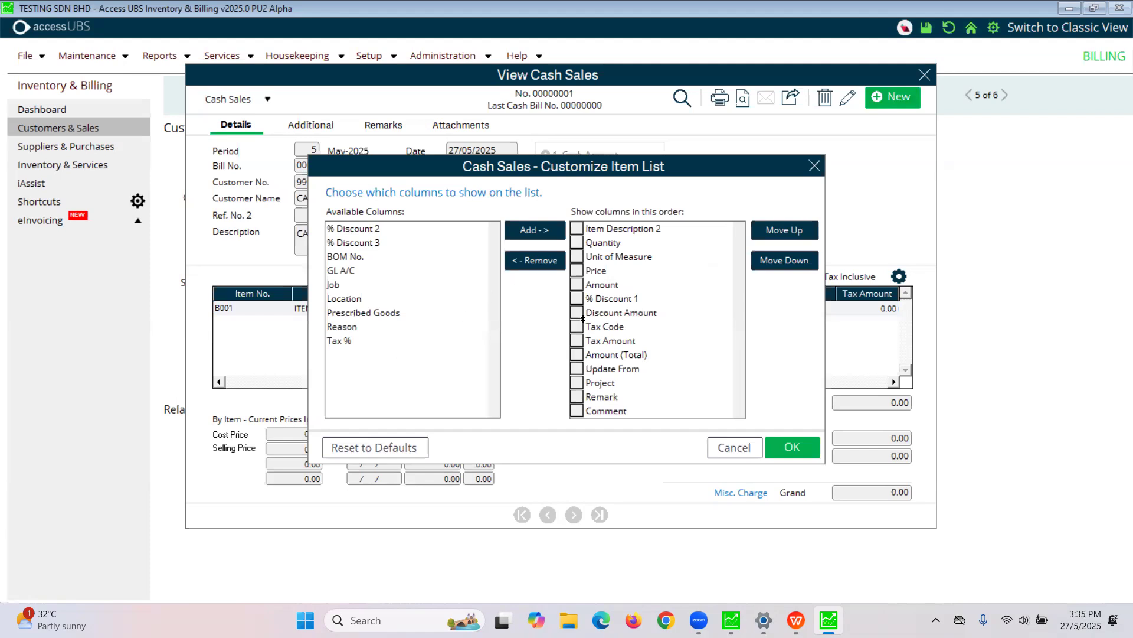
{"action": "left_click", "coordinate": [611, 303]}
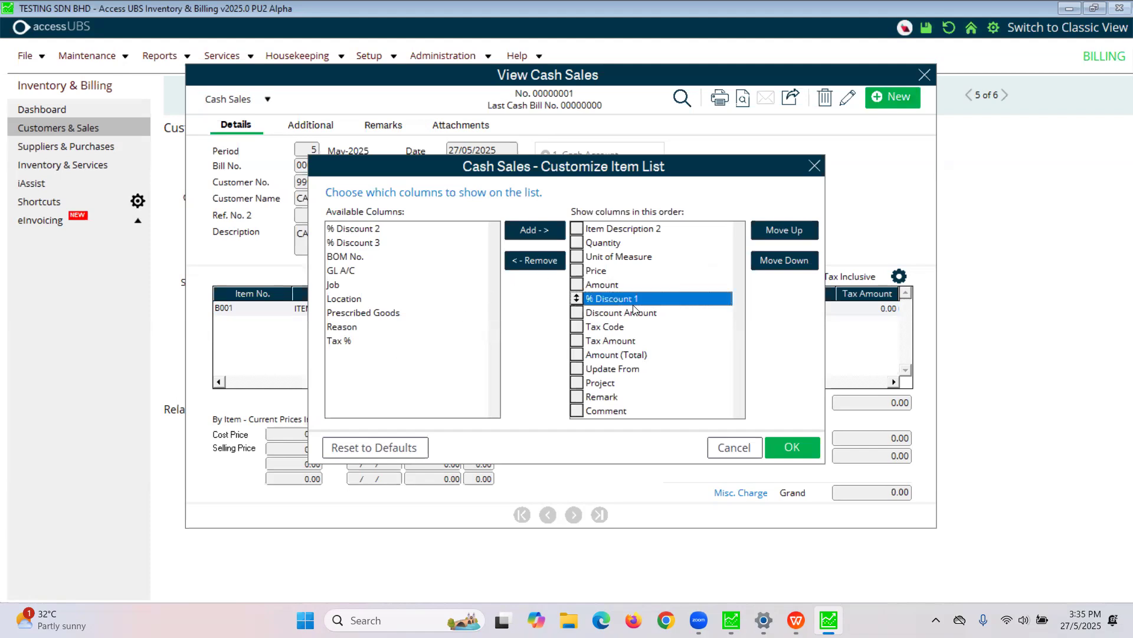
{"action": "left_click_drag", "start_coordinate": [665, 167], "coordinate": [617, 387]}
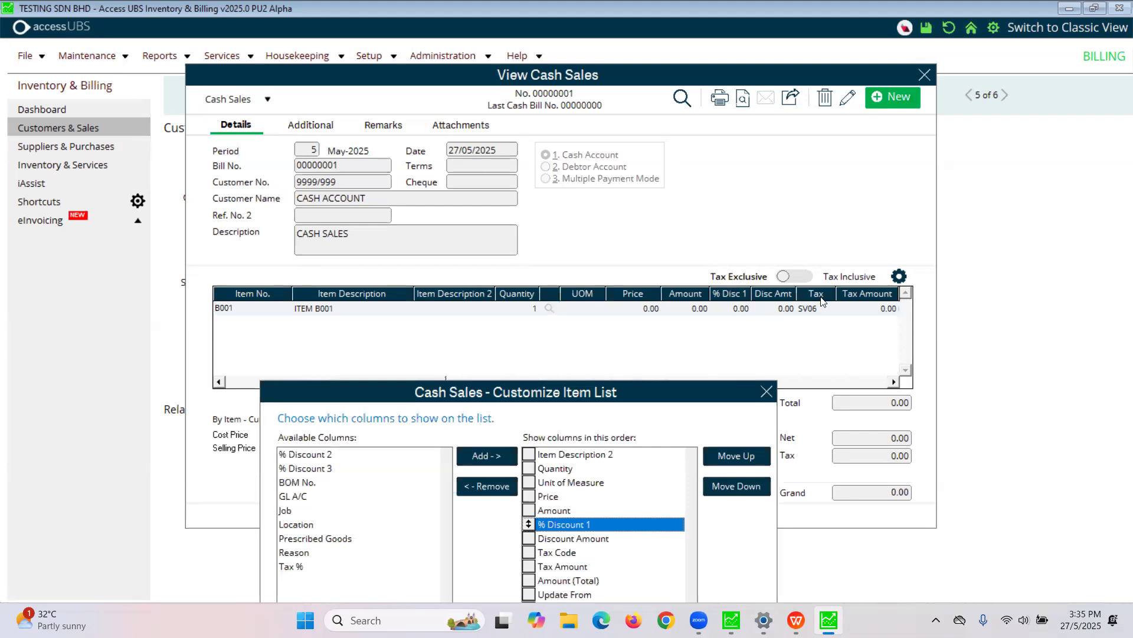
{"action": "left_click_drag", "start_coordinate": [632, 390], "coordinate": [678, 131]}
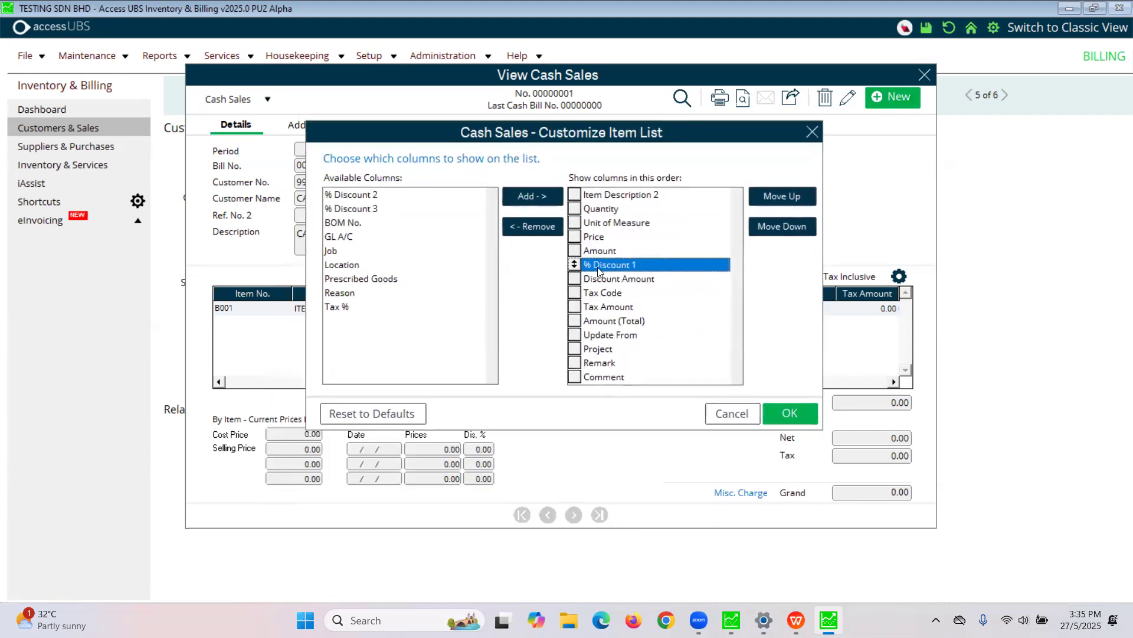
{"action": "left_click", "coordinate": [610, 279]}
{"action": "left_click", "coordinate": [609, 266]}
{"action": "left_click", "coordinate": [529, 234]}
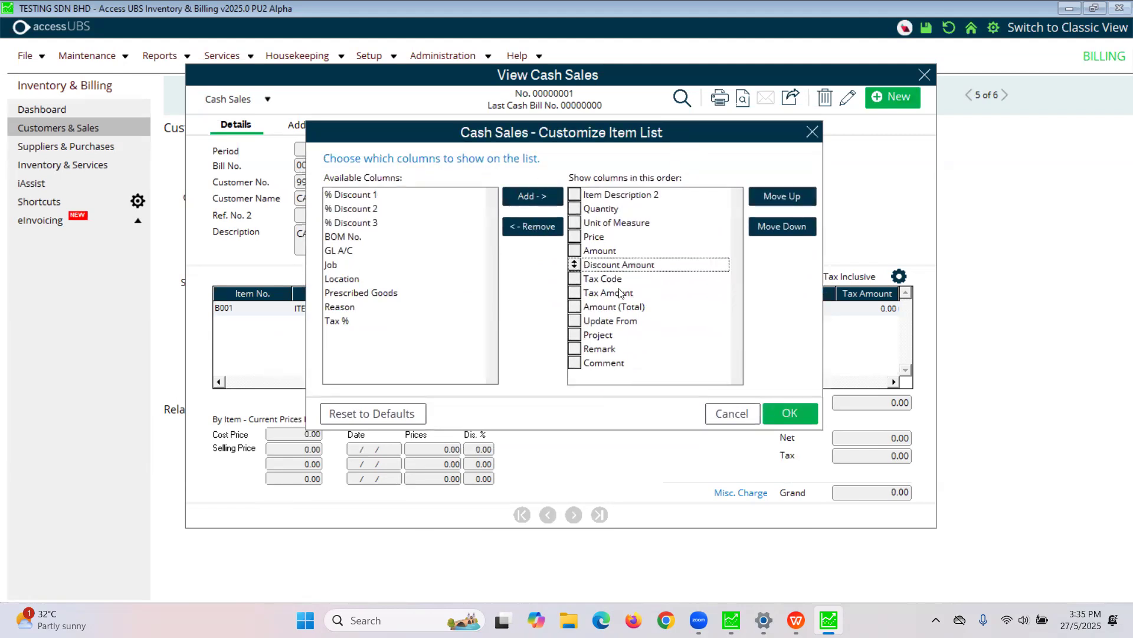
{"action": "left_click", "coordinate": [529, 227]}
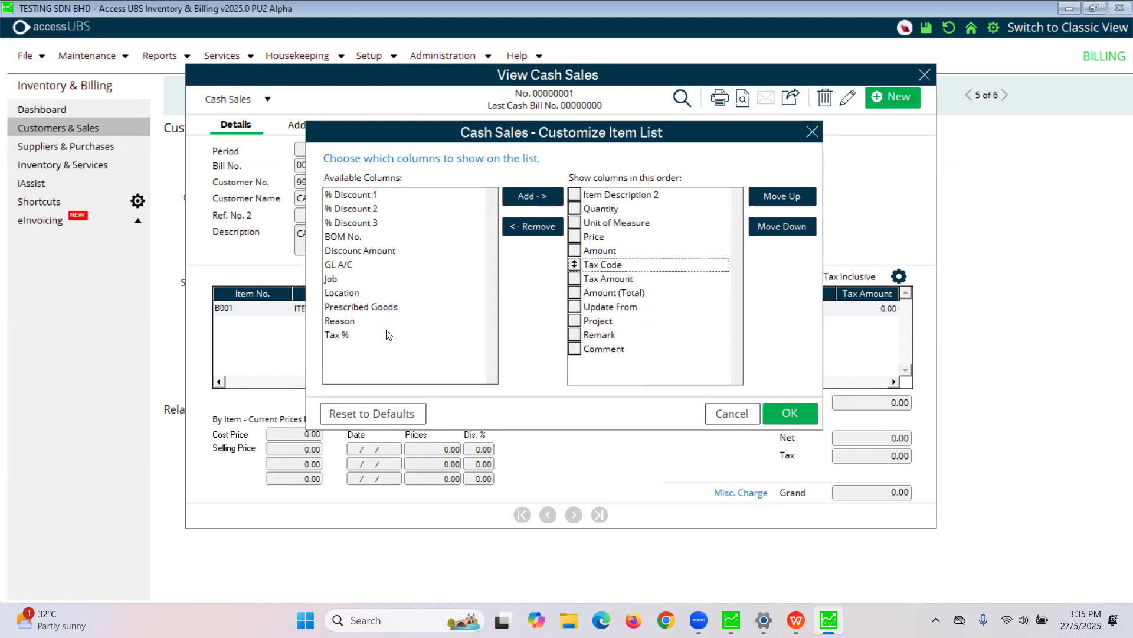
Add the GL A/C column to the cash sales item list and apply the new column layout.
{"action": "left_click", "coordinate": [344, 265]}
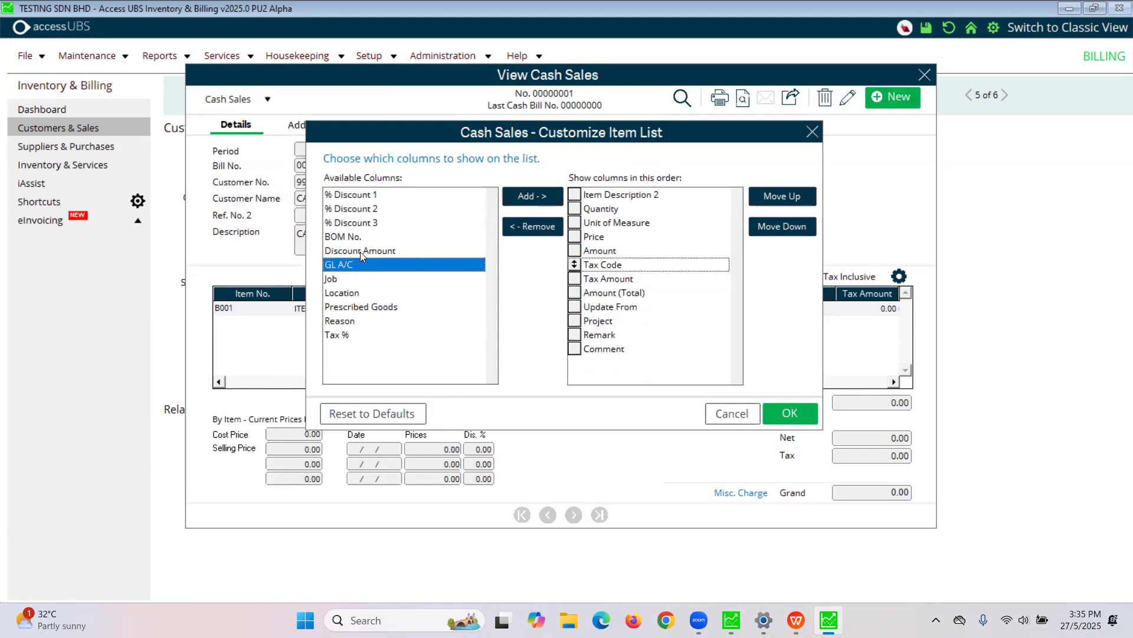
{"action": "left_click", "coordinate": [545, 199]}
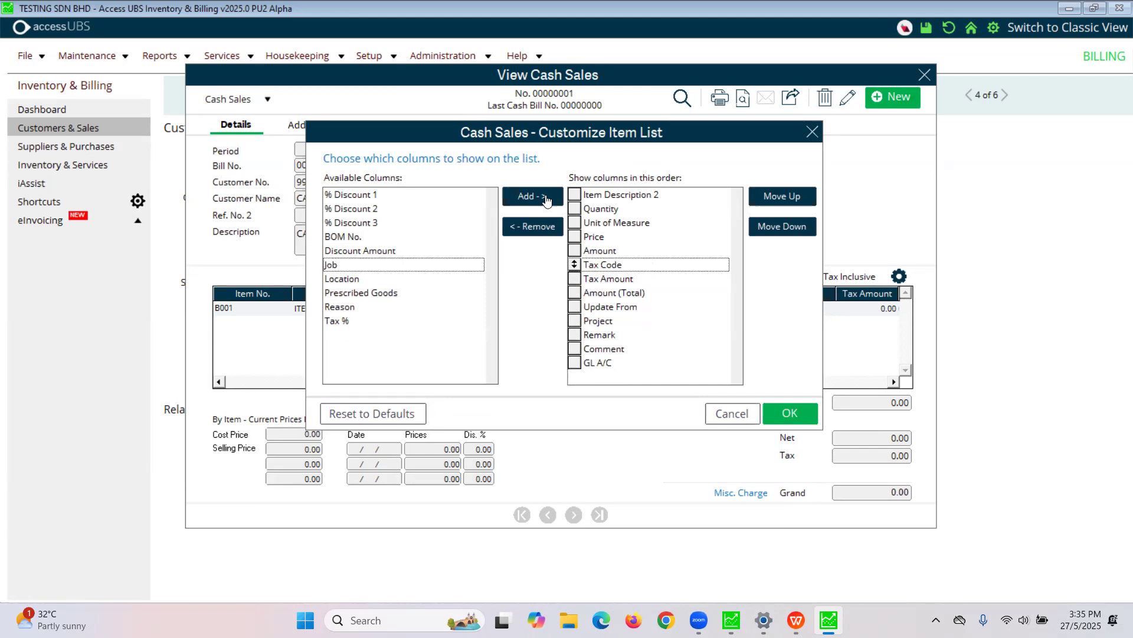
{"action": "left_click", "coordinate": [777, 415]}
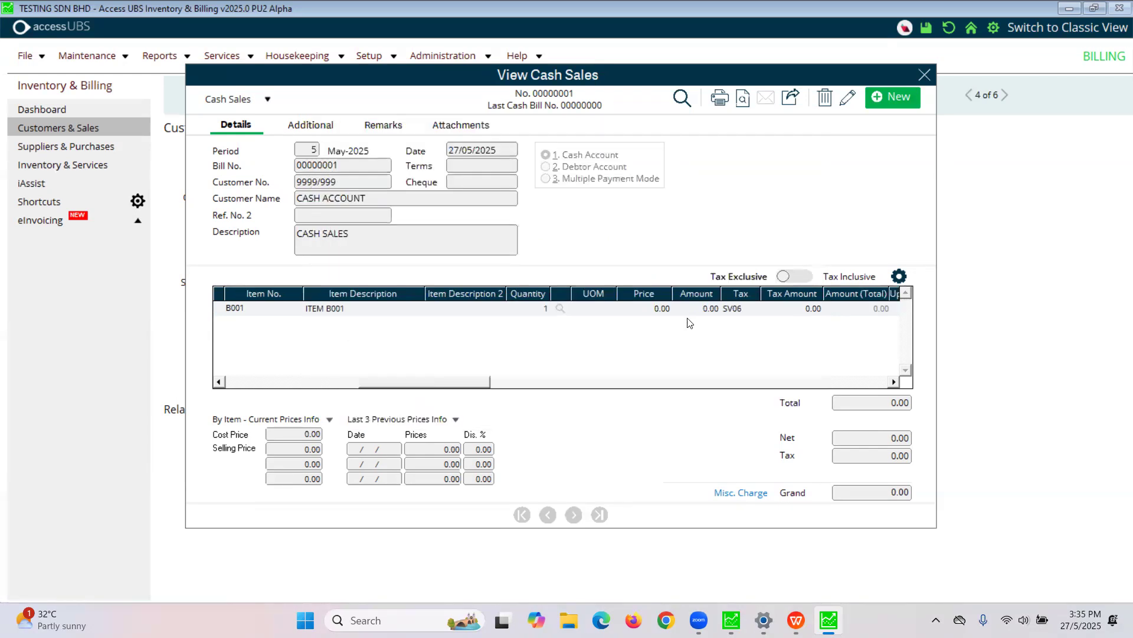
{"action": "left_click", "coordinate": [860, 385]}
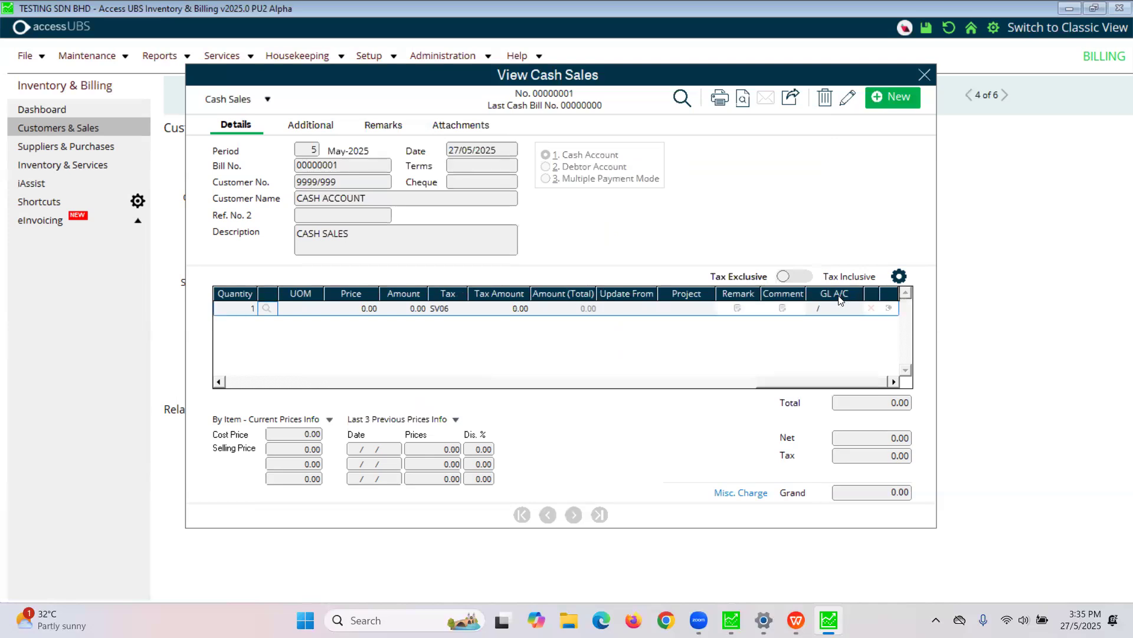
Reorder the cash sales item list so the Comment column follows Item Description 2, and apply the layout.
{"action": "left_click", "coordinate": [898, 276]}
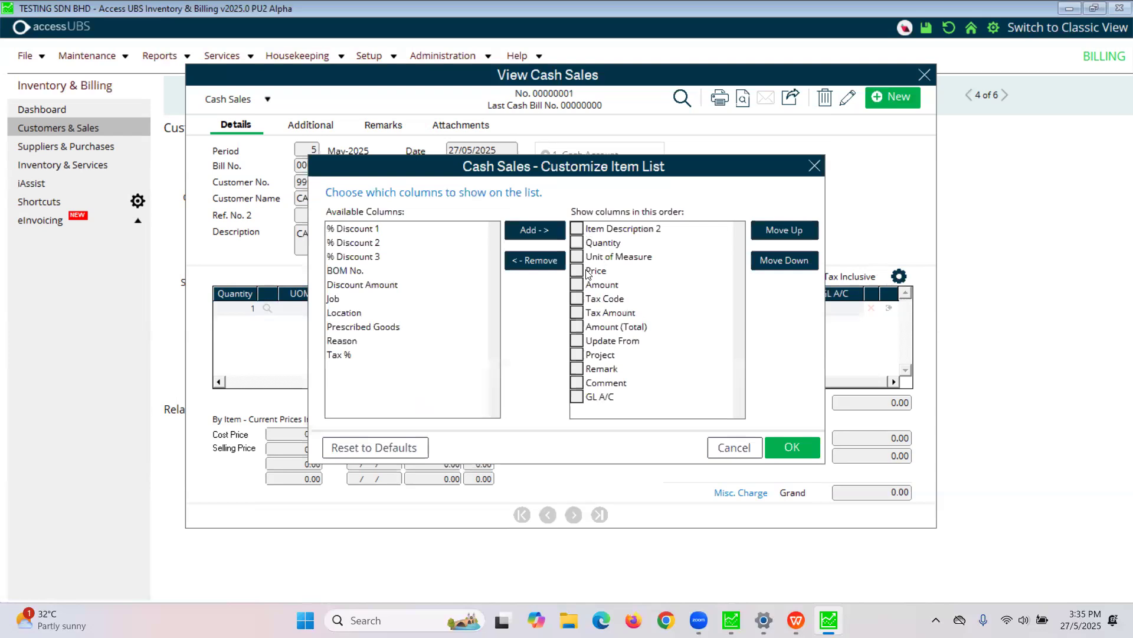
{"action": "left_click", "coordinate": [573, 382]}
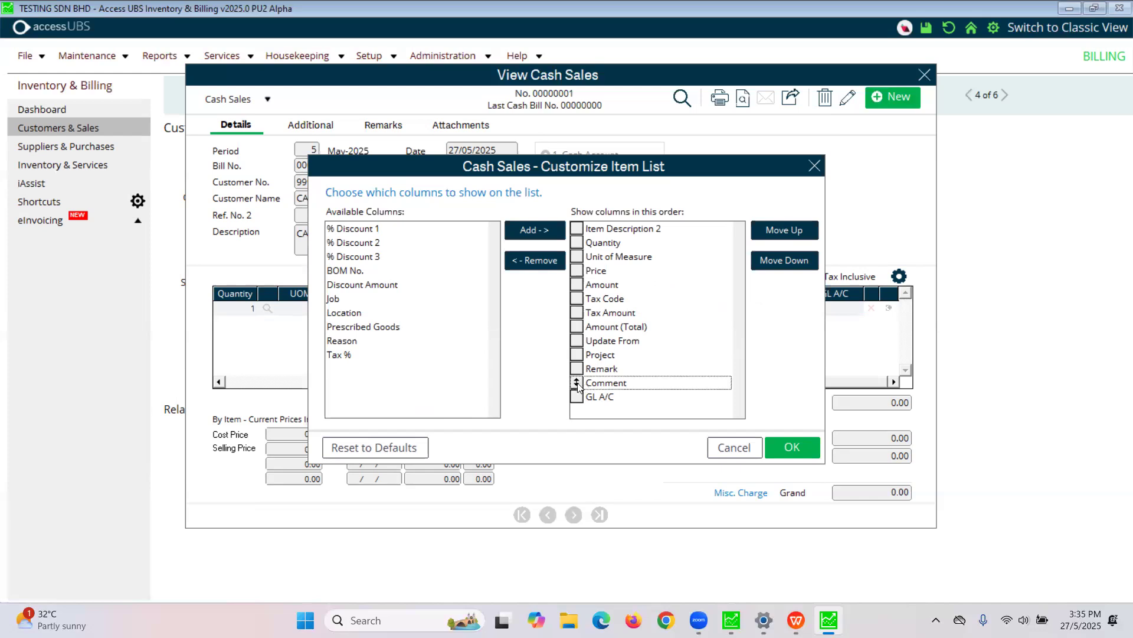
{"action": "left_click", "coordinate": [792, 235]}
{"action": "left_click", "coordinate": [793, 235]}
{"action": "left_click", "coordinate": [792, 235]}
{"action": "left_click", "coordinate": [792, 235]}
{"action": "left_click", "coordinate": [793, 235]}
{"action": "left_click", "coordinate": [792, 235]}
{"action": "left_click", "coordinate": [794, 235]}
{"action": "left_click", "coordinate": [794, 235]}
{"action": "left_click", "coordinate": [794, 235]}
{"action": "left_click", "coordinate": [794, 234]}
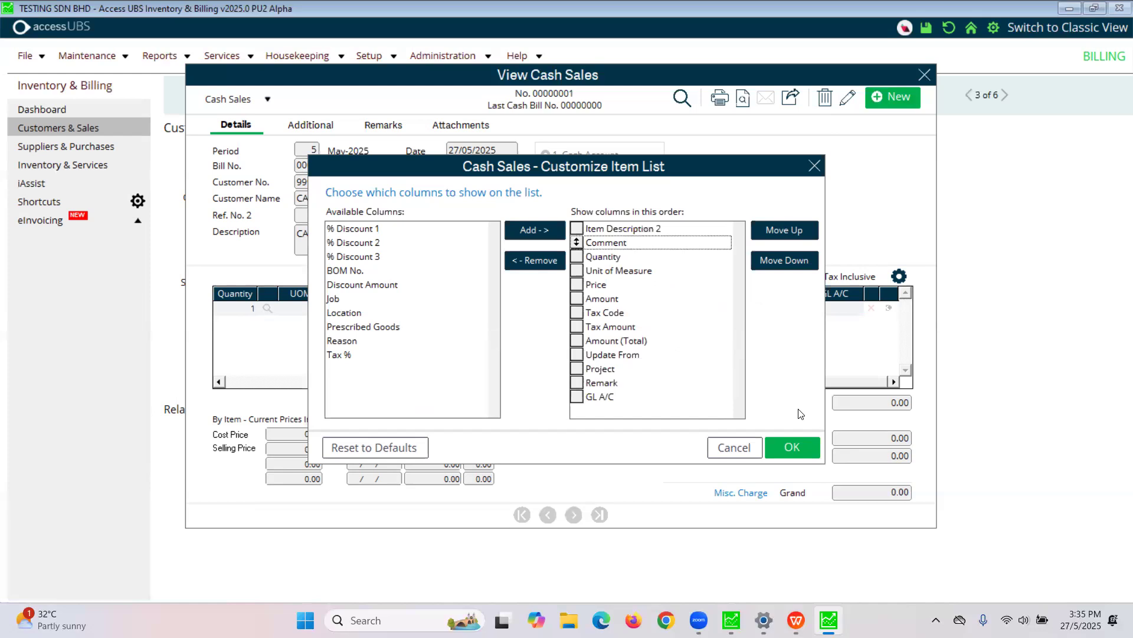
{"action": "left_click", "coordinate": [798, 450]}
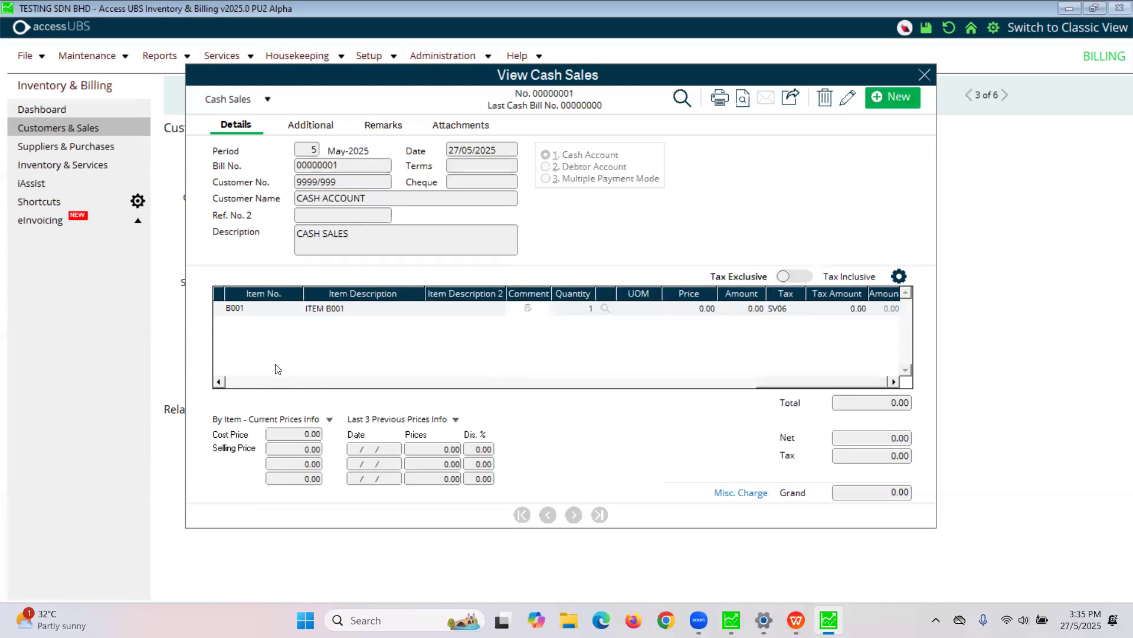
{"action": "left_click", "coordinate": [240, 386]}
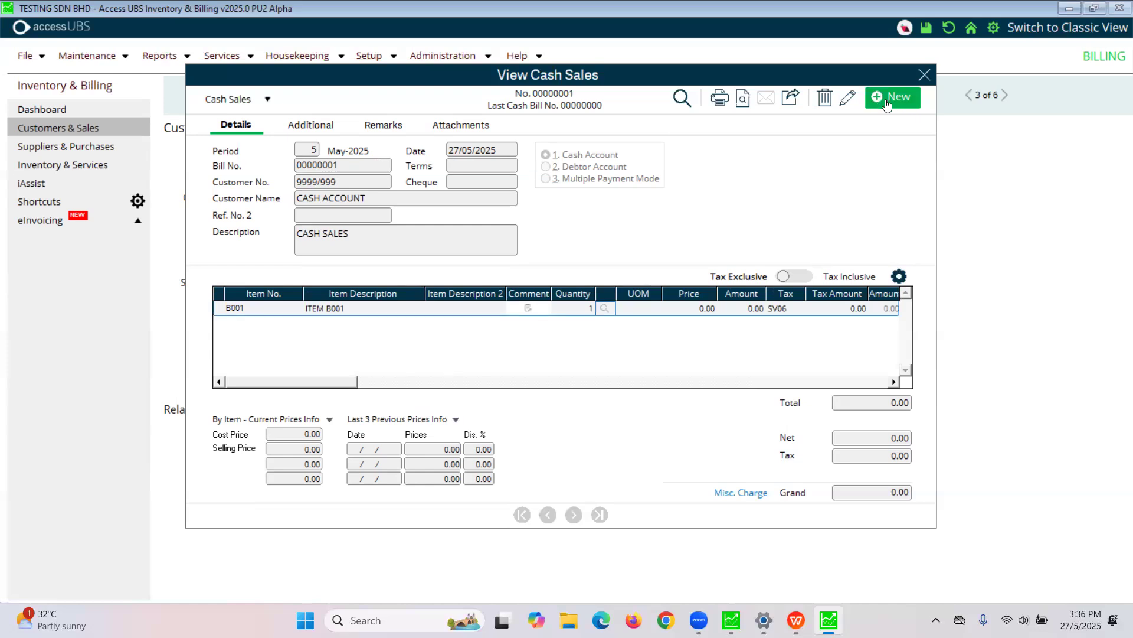
View the cash bill's deletion options, cancel without deleting it, and close the cash sale.
{"action": "left_click", "coordinate": [825, 99]}
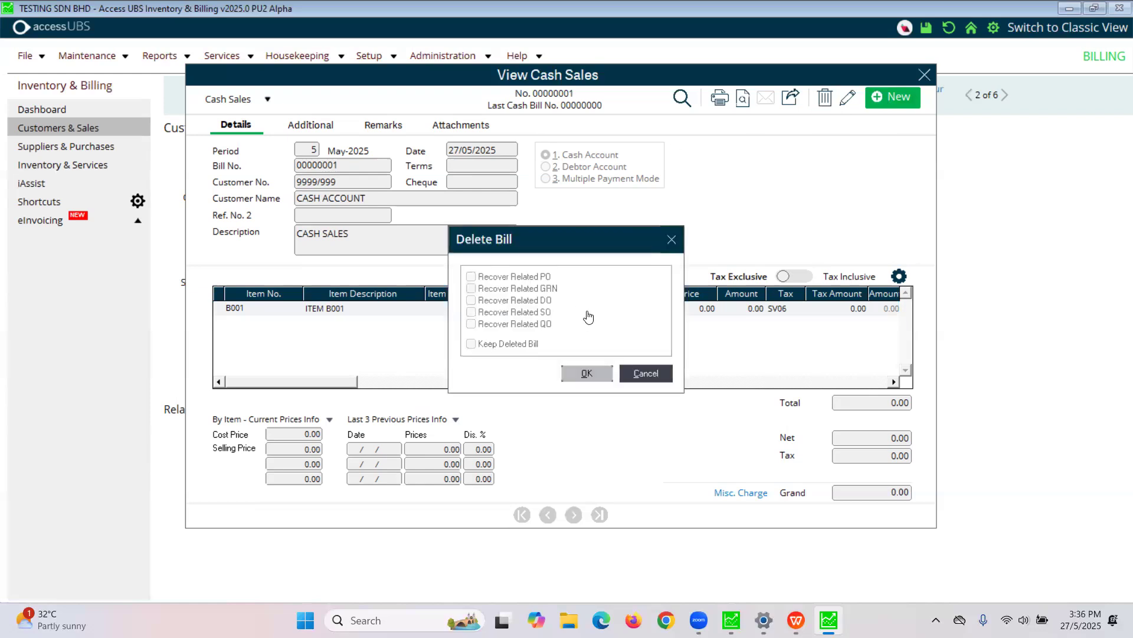
{"action": "left_click", "coordinate": [652, 375]}
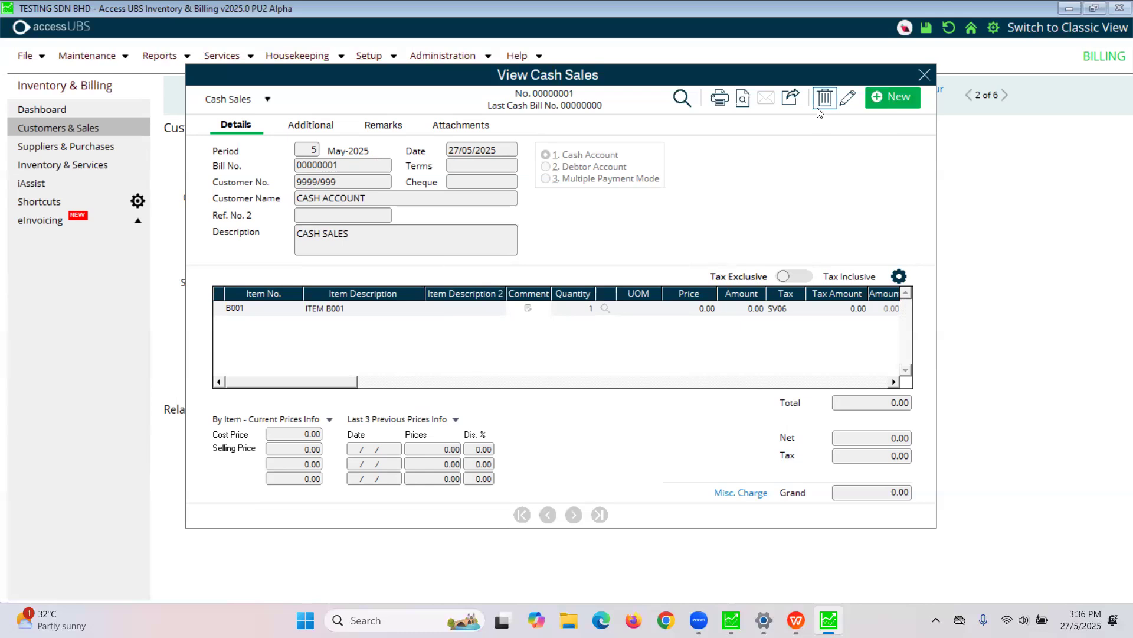
{"action": "left_click", "coordinate": [925, 75]}
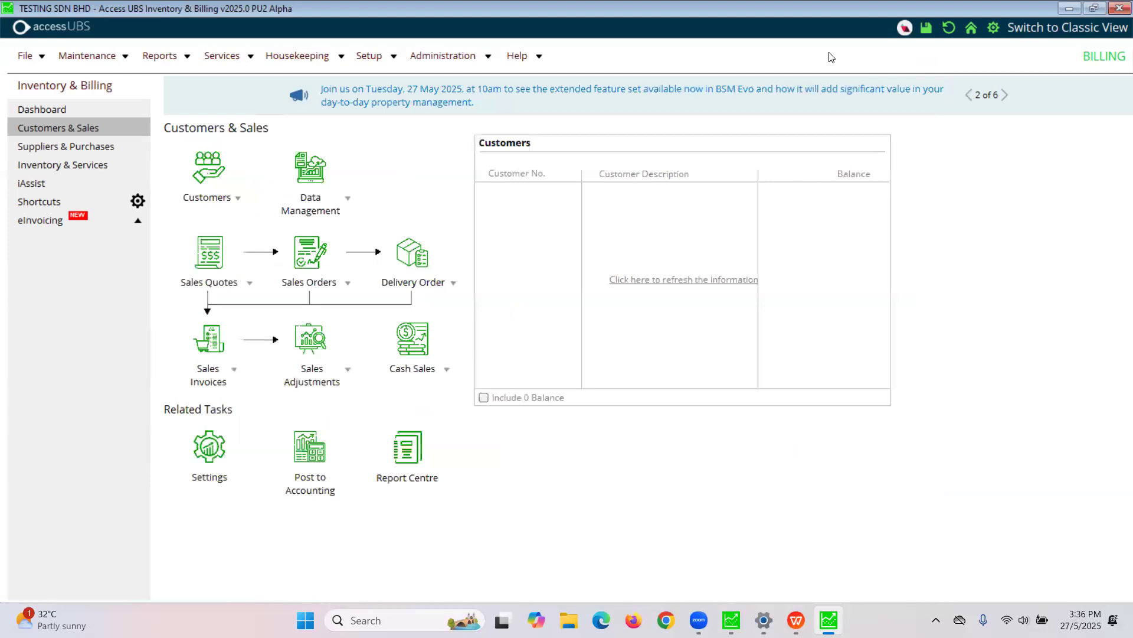
Find and open ATTIVO SOLUTION SDN BHD's sales invoice IV25/0008 and review its item line columns.
{"action": "left_click", "coordinate": [222, 382]}
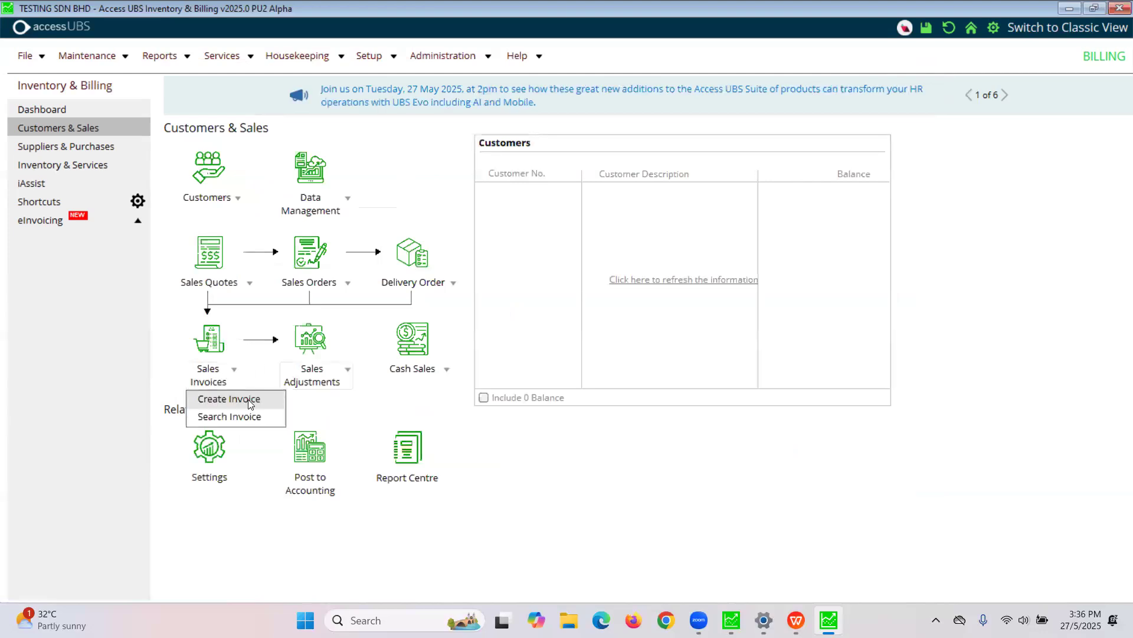
{"action": "left_click", "coordinate": [249, 417]}
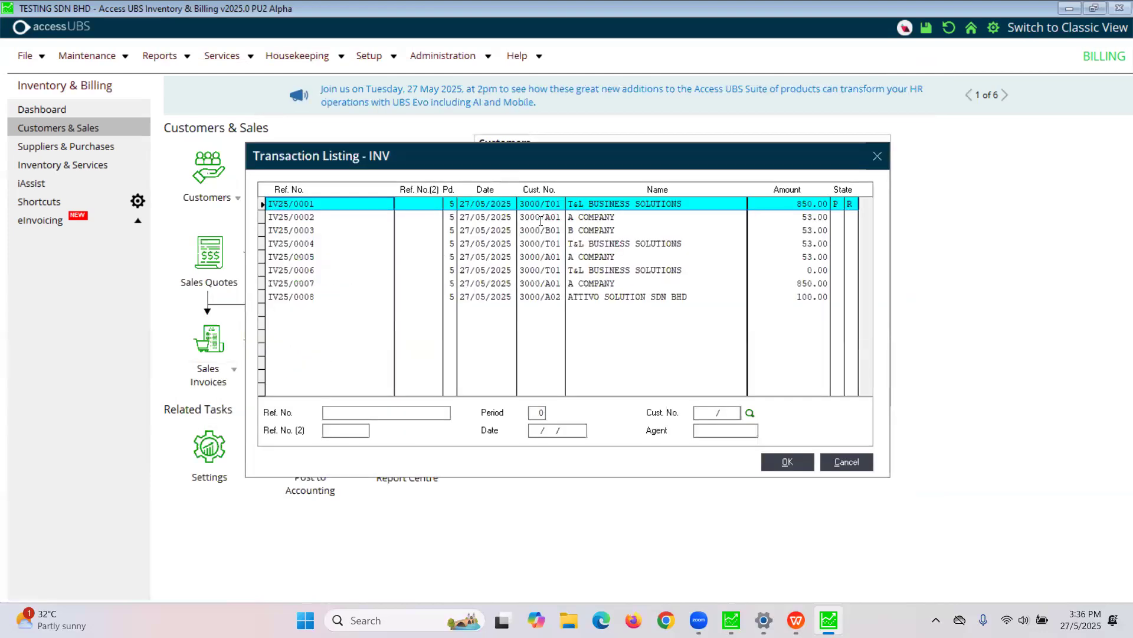
{"action": "double_click", "coordinate": [637, 297]}
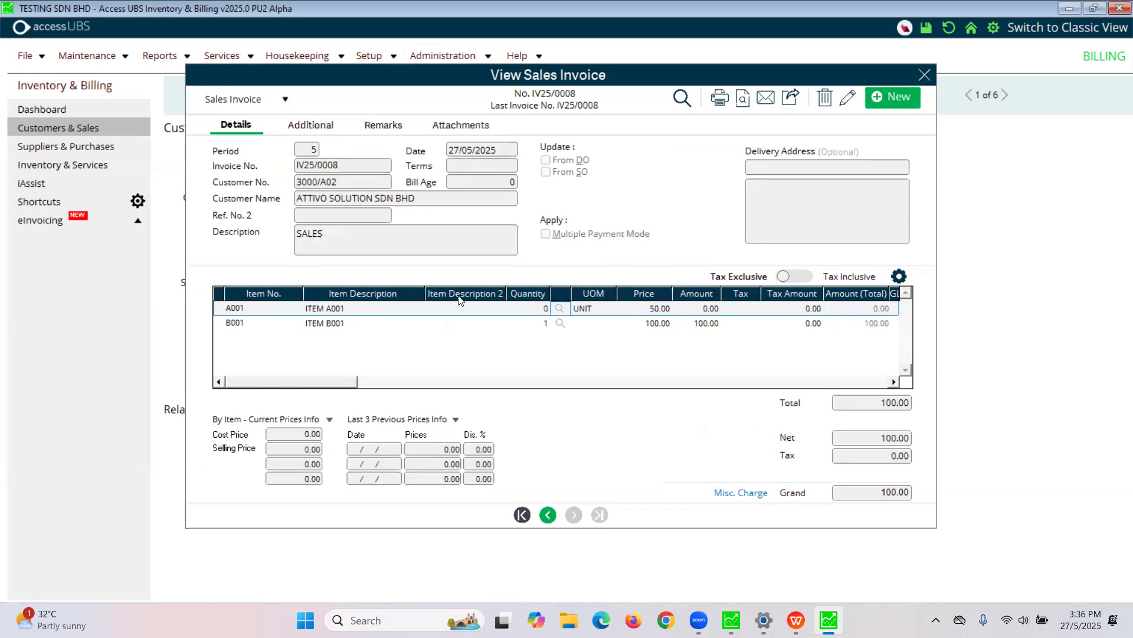
{"action": "left_click", "coordinate": [732, 386]}
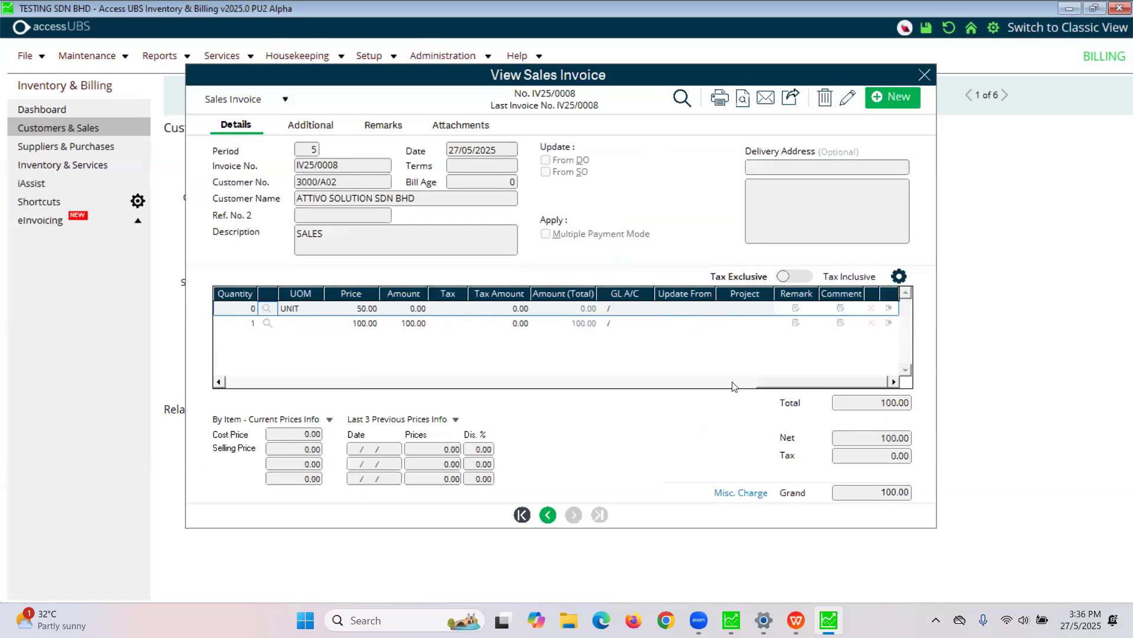
{"action": "left_click", "coordinate": [264, 381]}
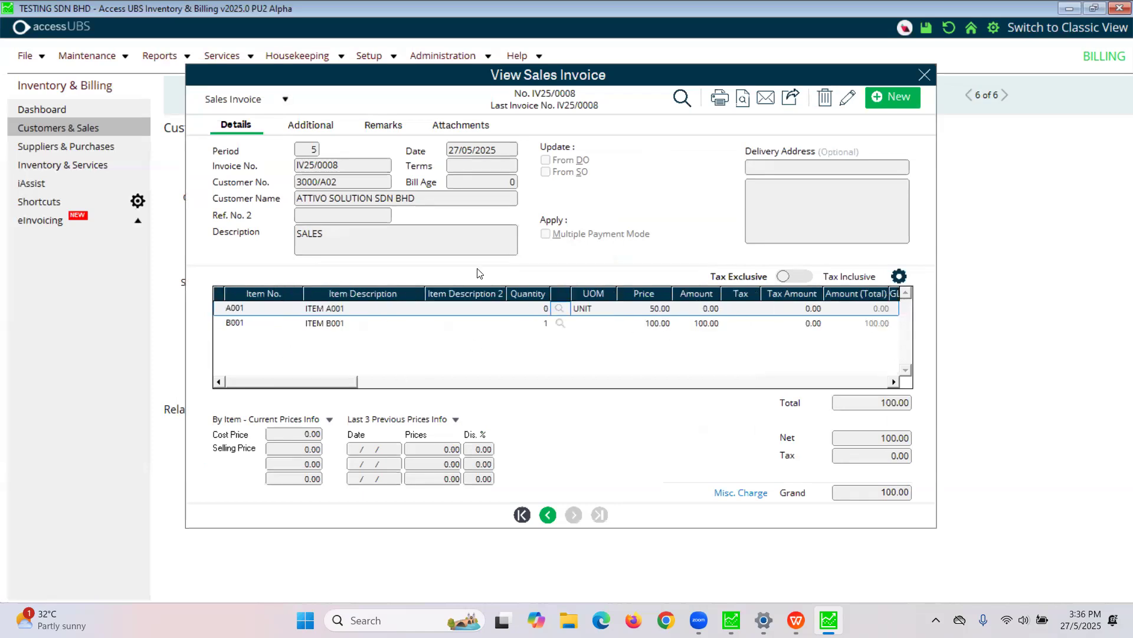
Set the A001 line's quantity to 1 on the sales invoice, save it, and close the invoice.
{"action": "left_click", "coordinate": [848, 99]}
{"action": "type", "text": "1"}
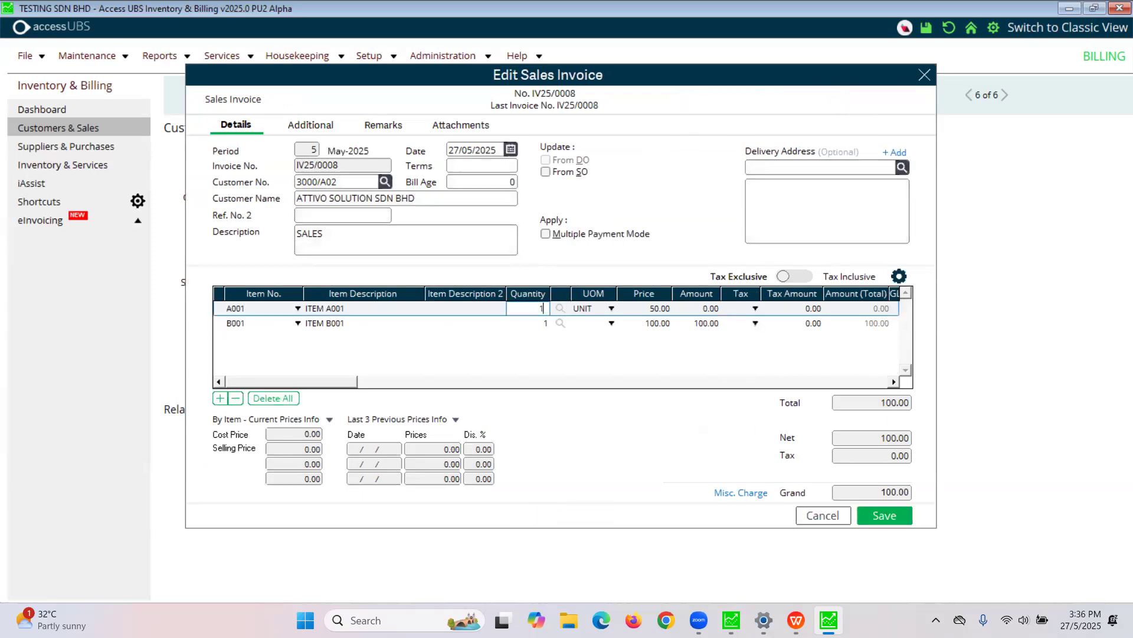
{"action": "left_click", "coordinate": [884, 515]}
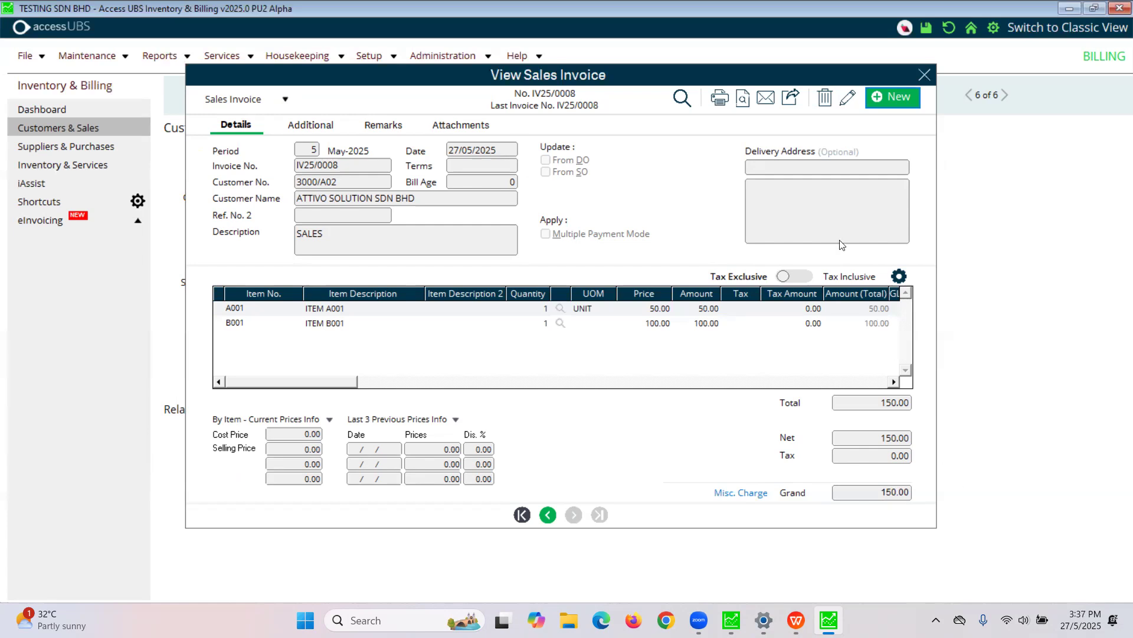
{"action": "left_click", "coordinate": [925, 75]}
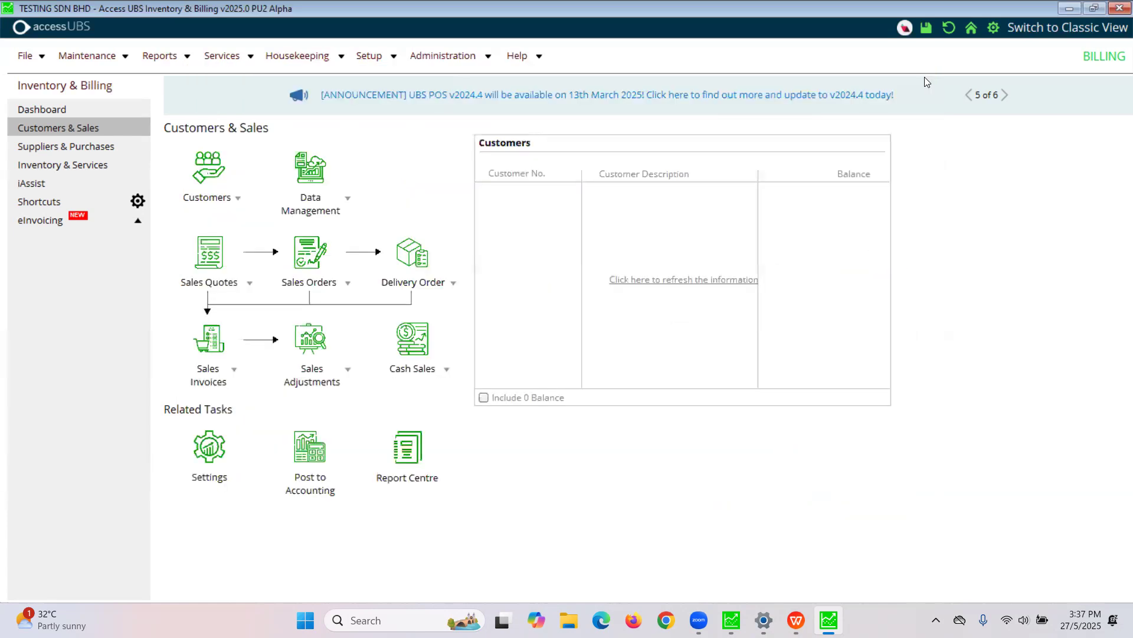
Create a new sales credit note and select ATTIVO SOLUTION SDN BHD as its customer.
{"action": "left_click", "coordinate": [302, 383]}
{"action": "mouse_move", "coordinate": [338, 400]}
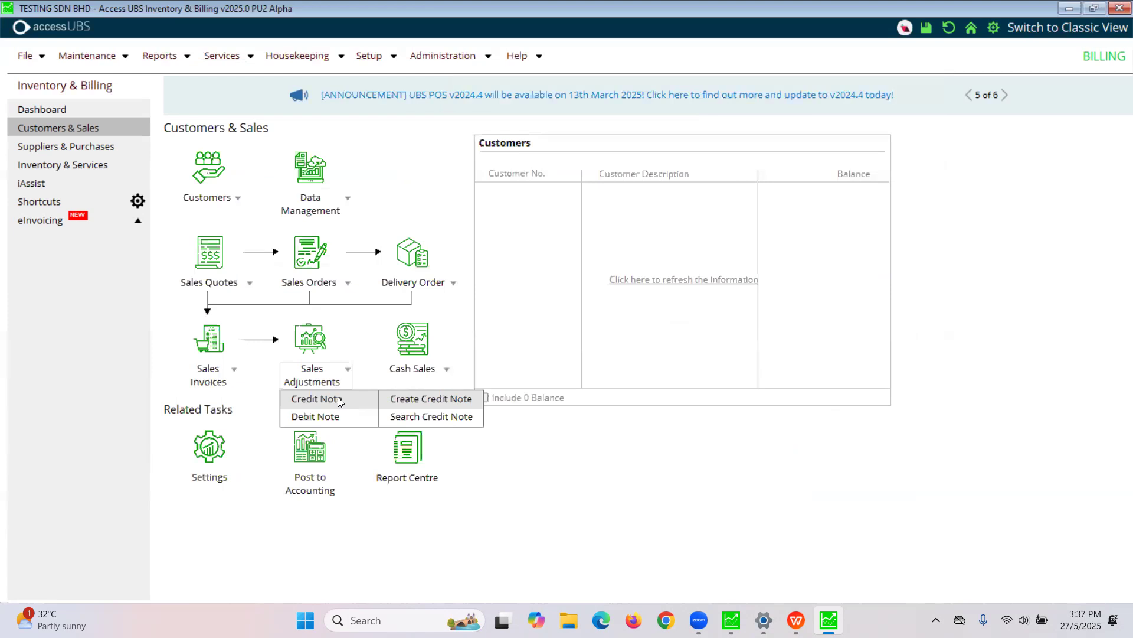
{"action": "mouse_move", "coordinate": [322, 422]}
{"action": "left_click", "coordinate": [448, 405]}
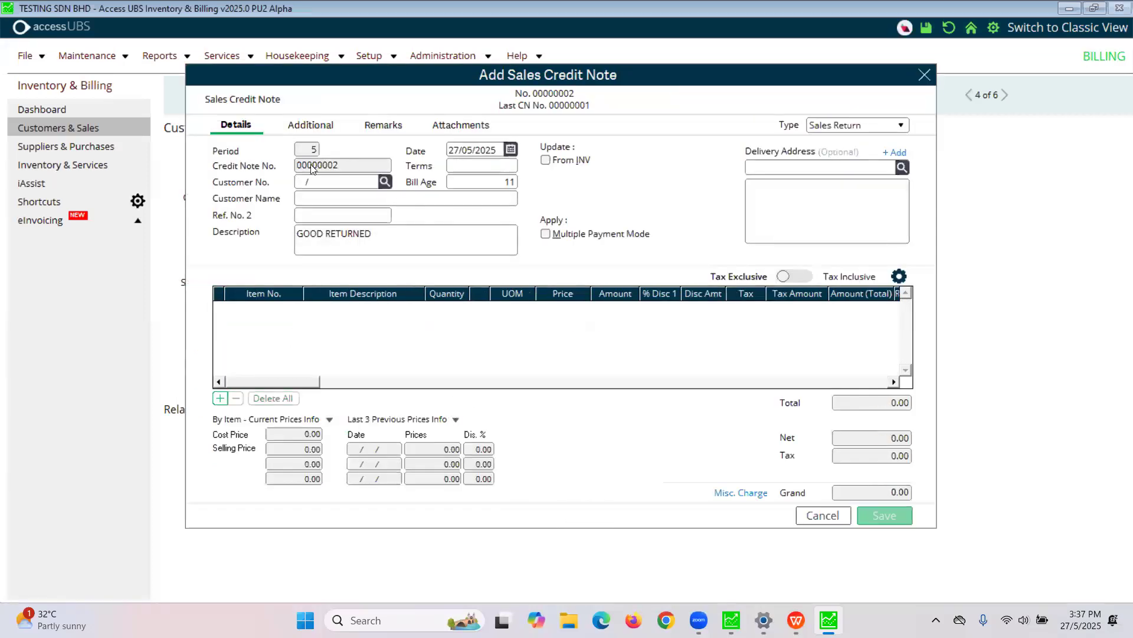
{"action": "left_click", "coordinate": [385, 181]}
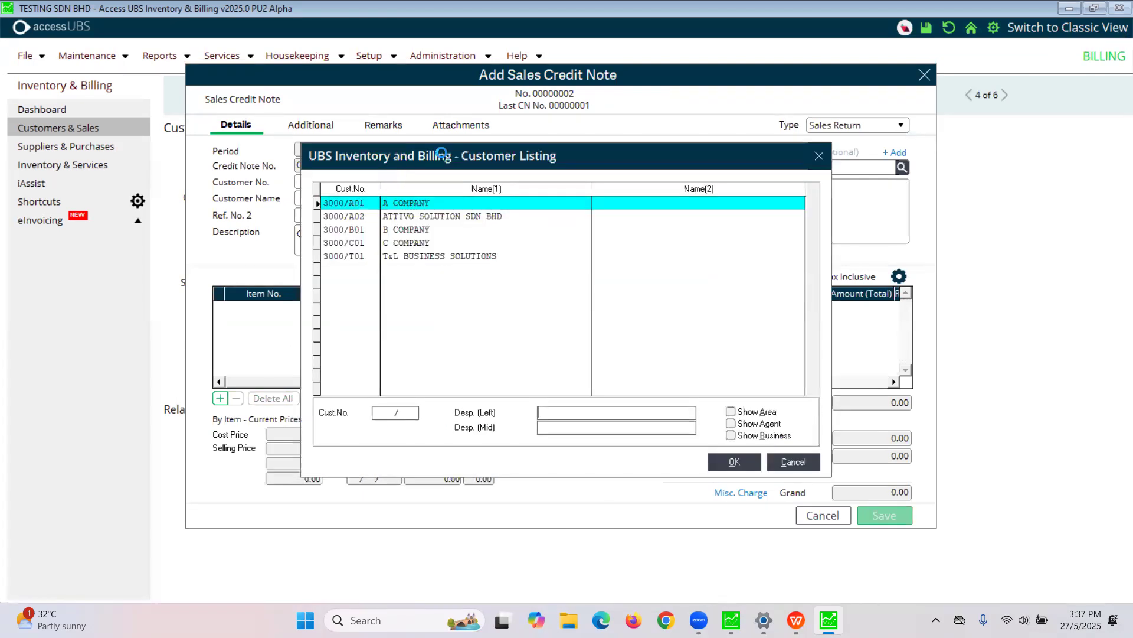
{"action": "double_click", "coordinate": [448, 215]}
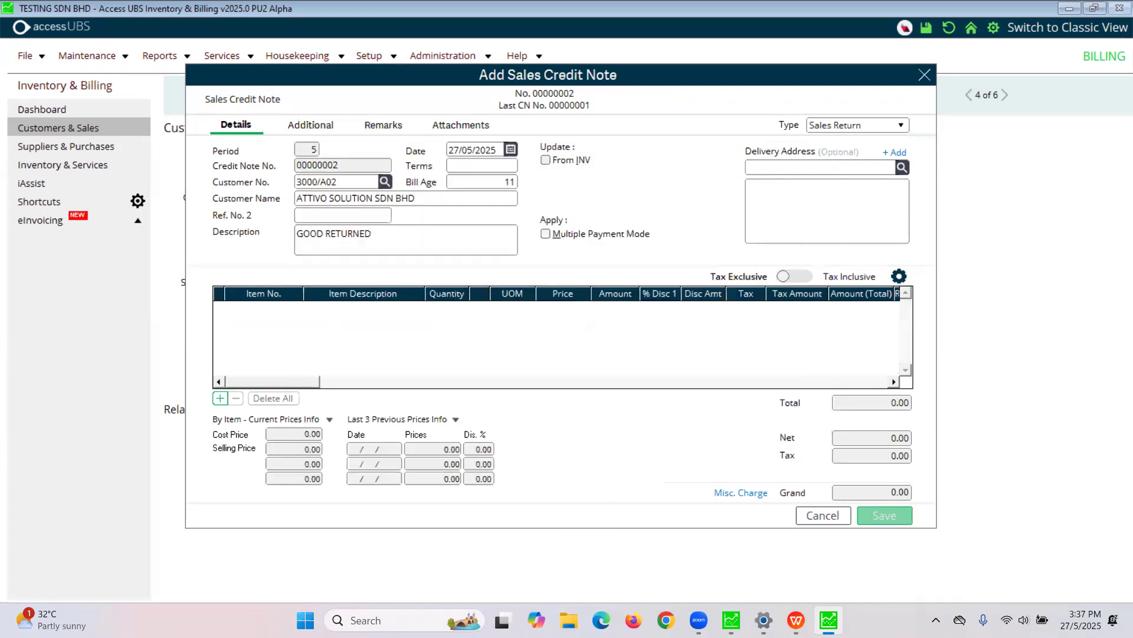
Change the credit note's customer to T&L BUSINESS SOLUTIONS and choose Sales Return as its type.
{"action": "left_click", "coordinate": [385, 182]}
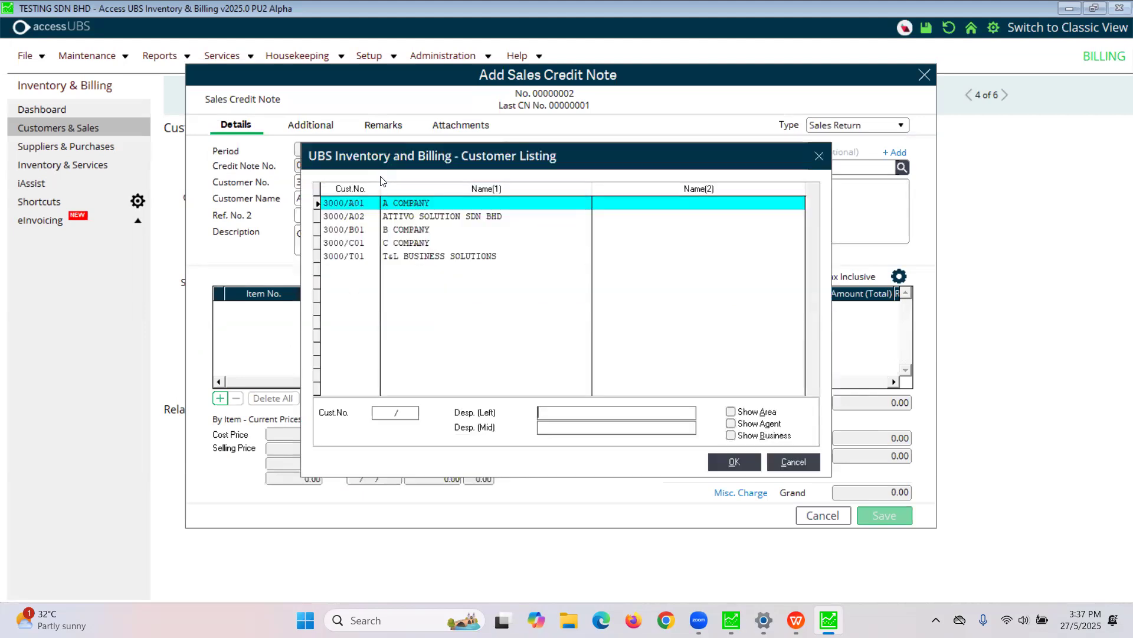
{"action": "double_click", "coordinate": [417, 256]}
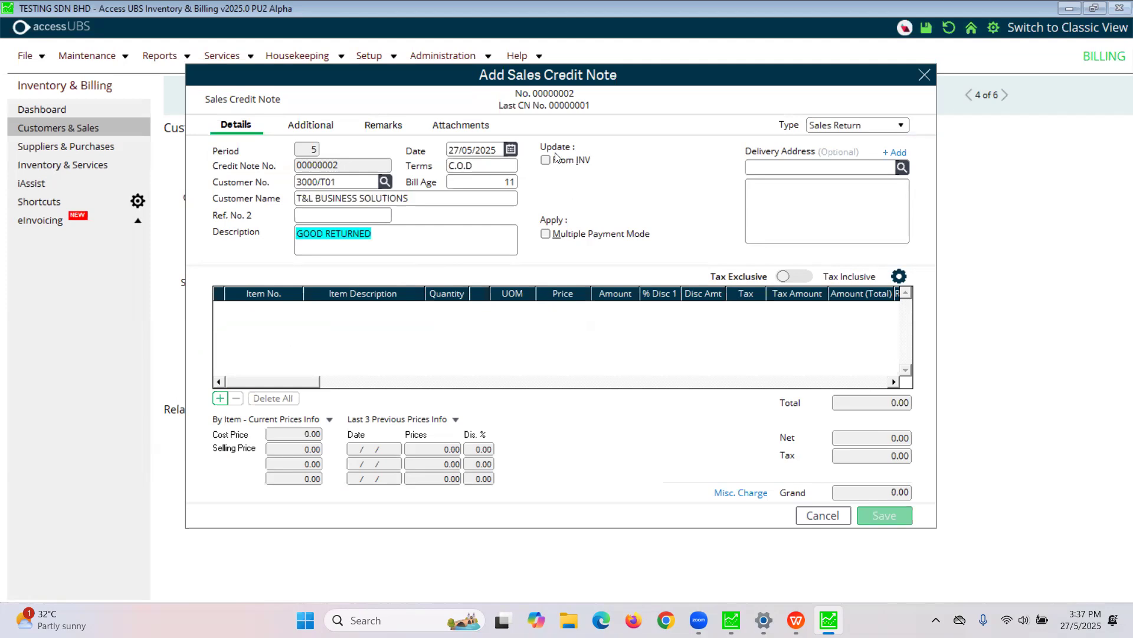
{"action": "left_click", "coordinate": [902, 125]}
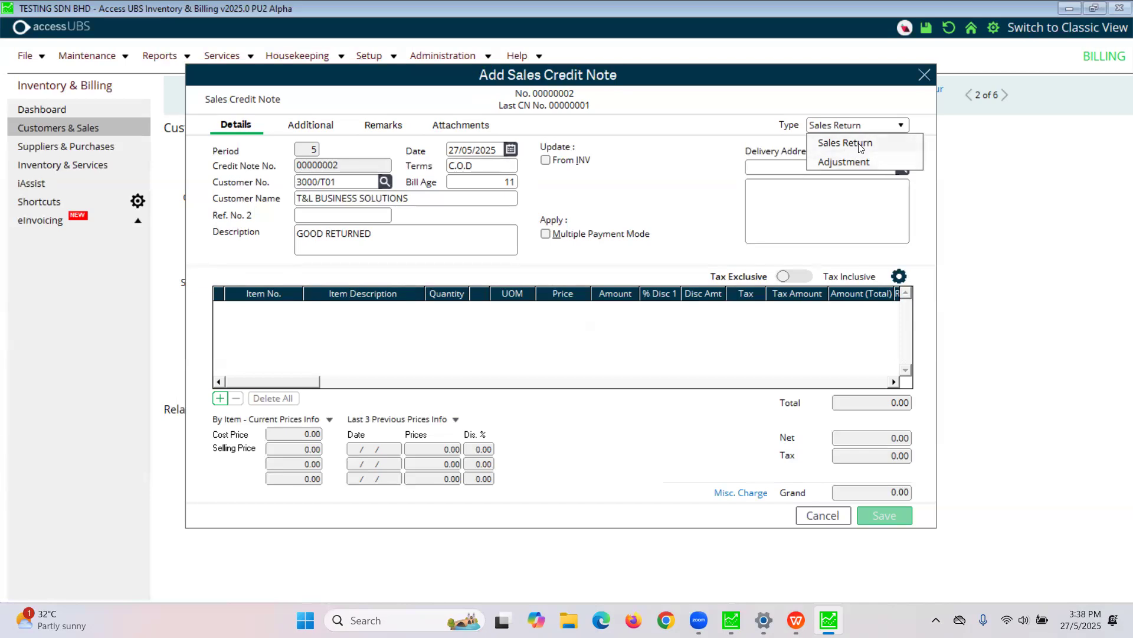
{"action": "left_click", "coordinate": [854, 151]}
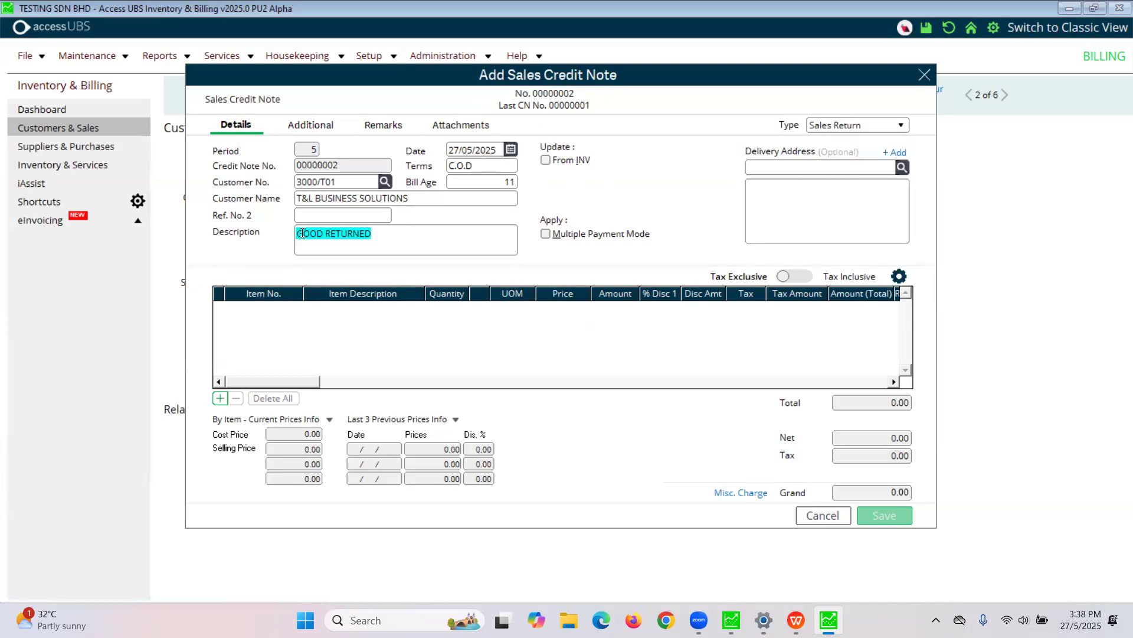
{"action": "left_click", "coordinate": [373, 234]}
{"action": "left_click_drag", "start_coordinate": [373, 235], "coordinate": [297, 231]}
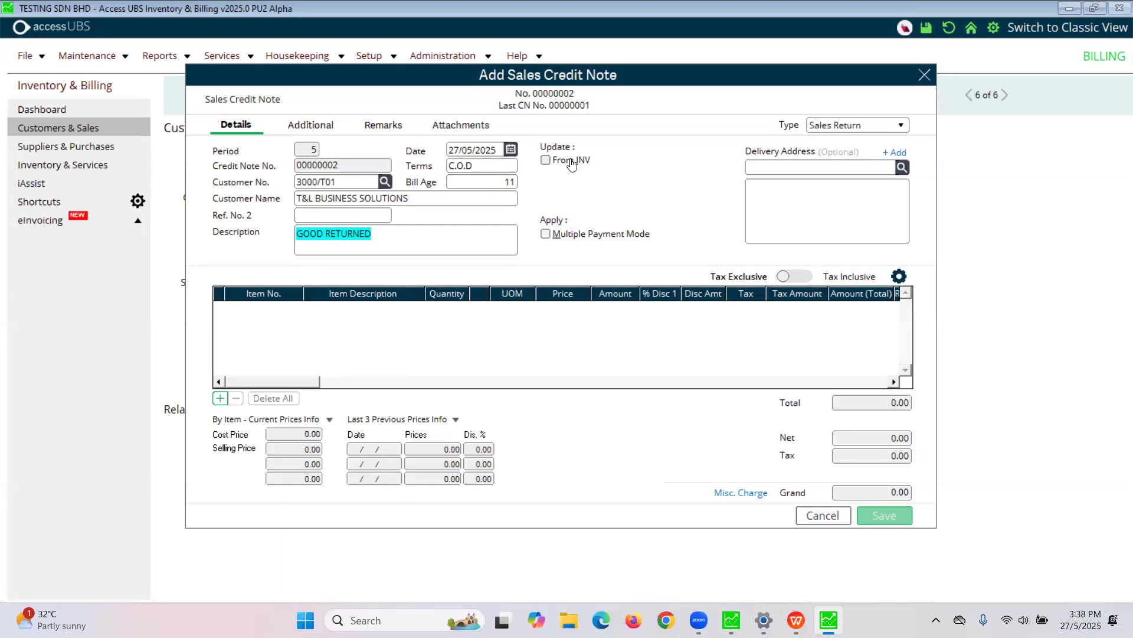
Bring the AF accounting fee line from sales invoice IV25/0006 into the credit note.
{"action": "left_click", "coordinate": [570, 161]}
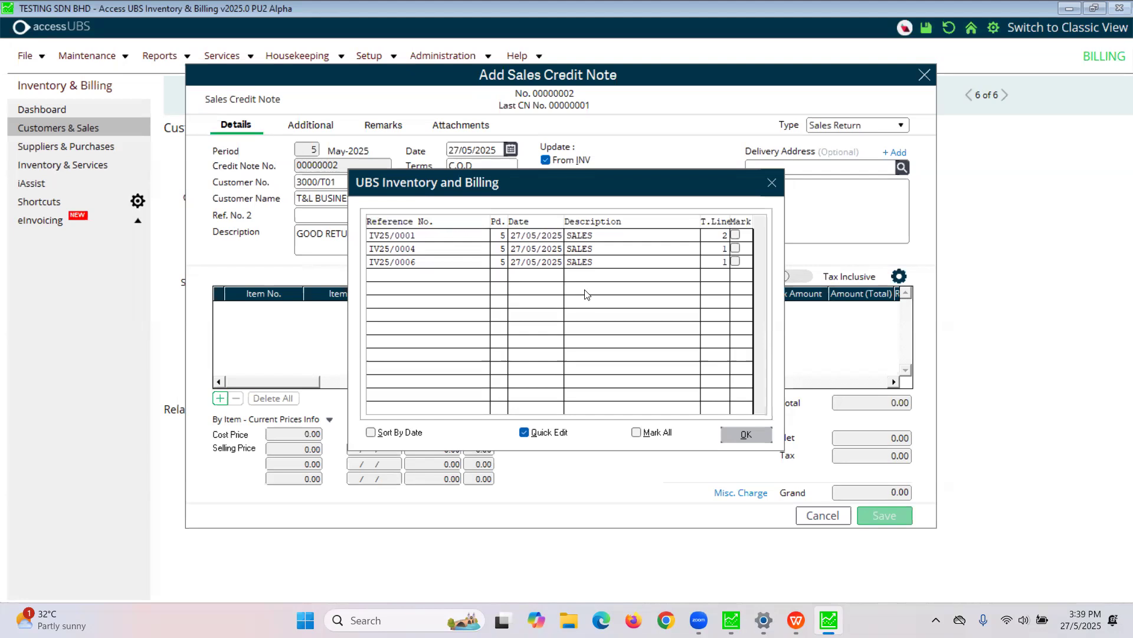
{"action": "left_click", "coordinate": [735, 261]}
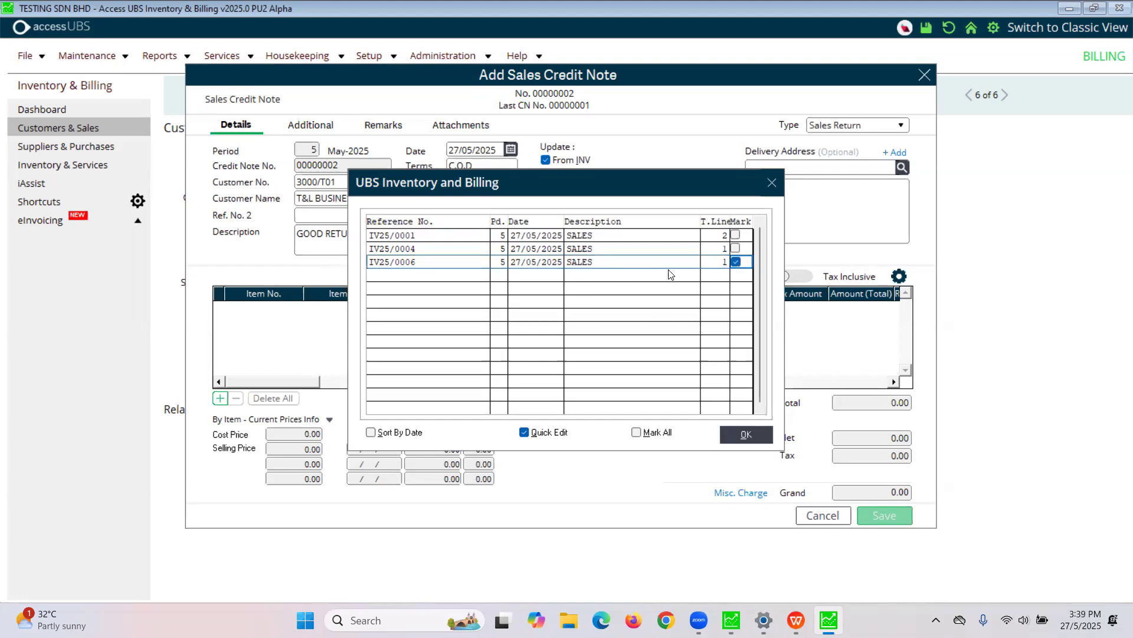
{"action": "left_click", "coordinate": [569, 263]}
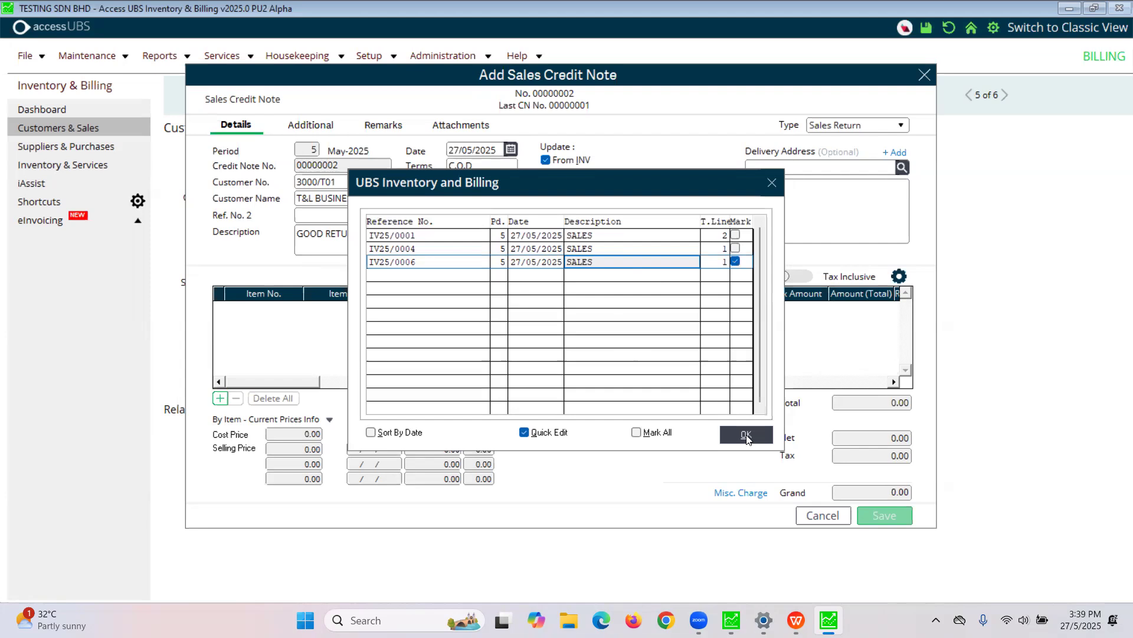
{"action": "left_click", "coordinate": [745, 435]}
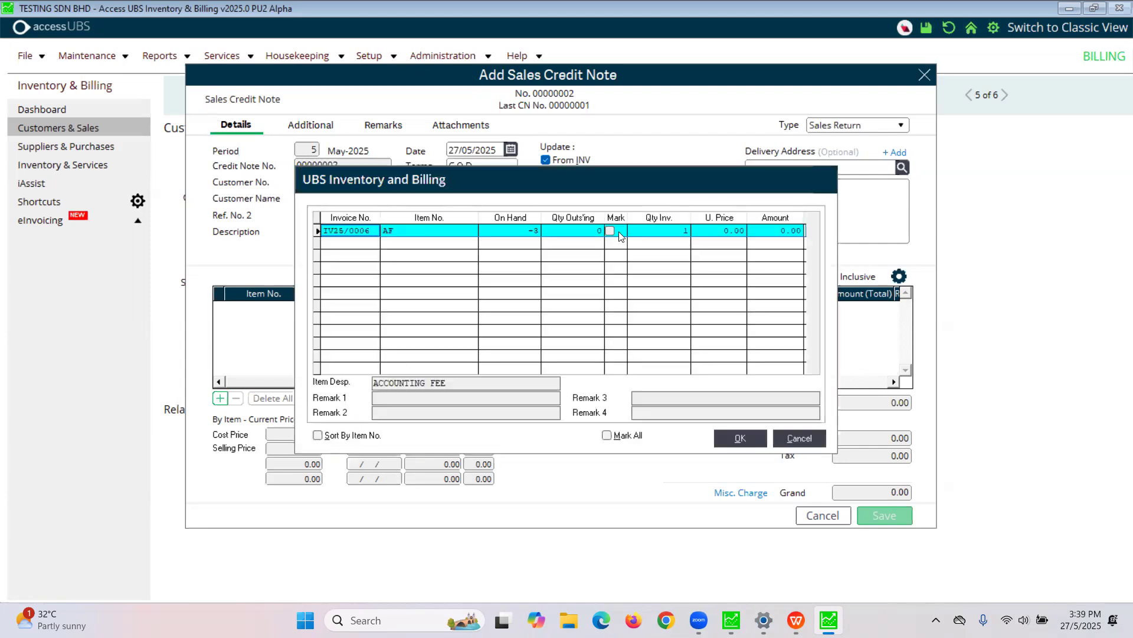
{"action": "left_click", "coordinate": [411, 231]}
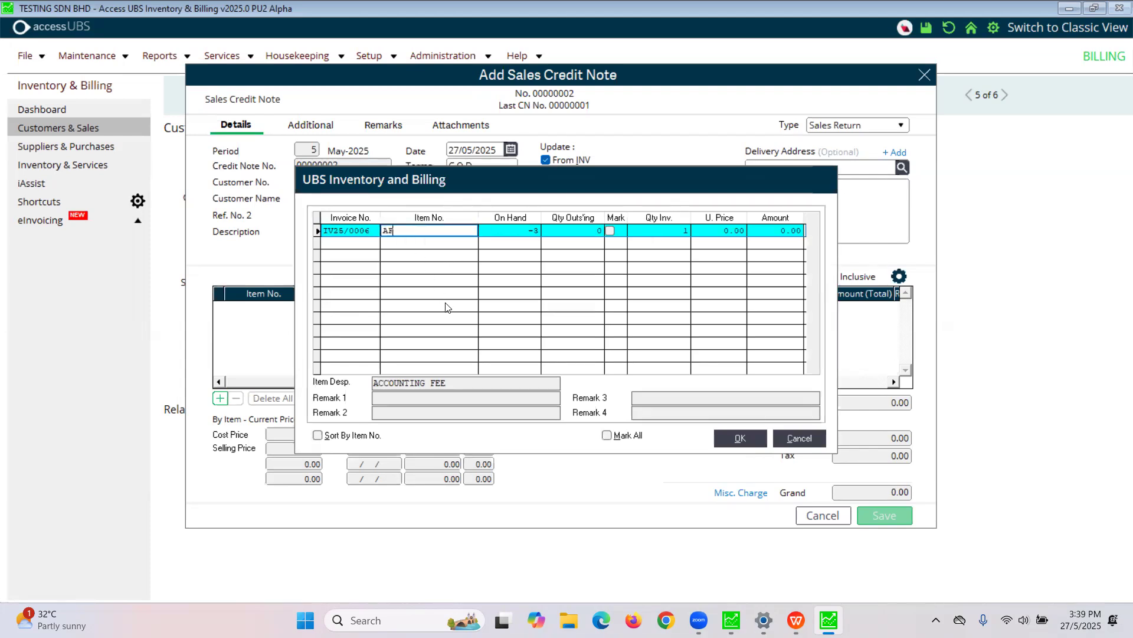
{"action": "left_click", "coordinate": [611, 232]}
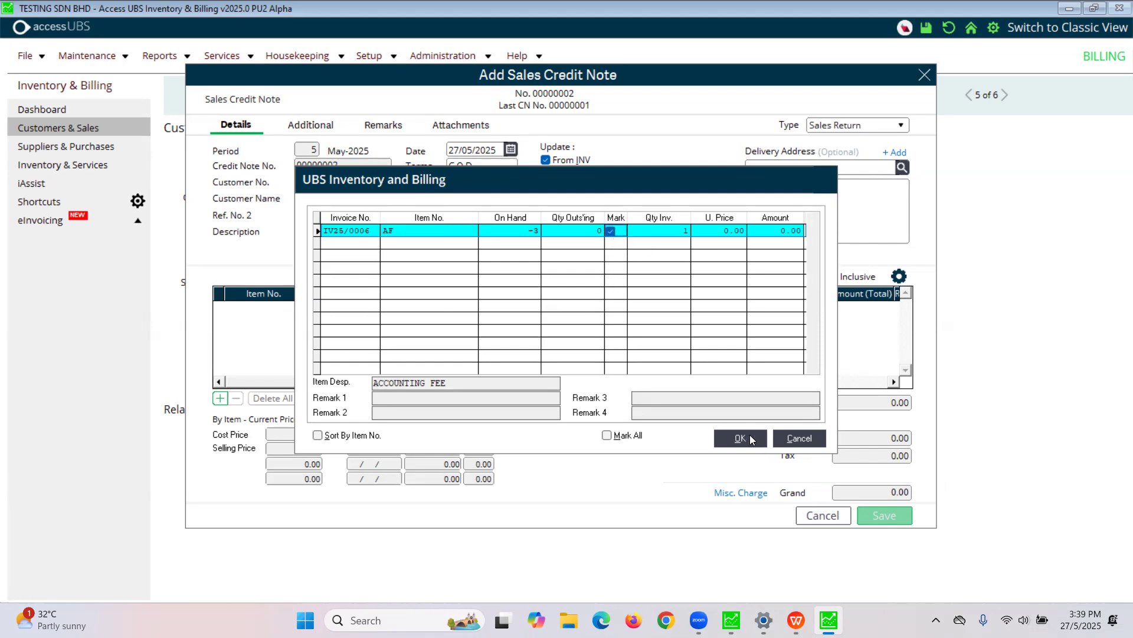
{"action": "left_click", "coordinate": [751, 440]}
Set the AF line's price to 1000 and clear its tax code.
{"action": "left_click", "coordinate": [559, 310]}
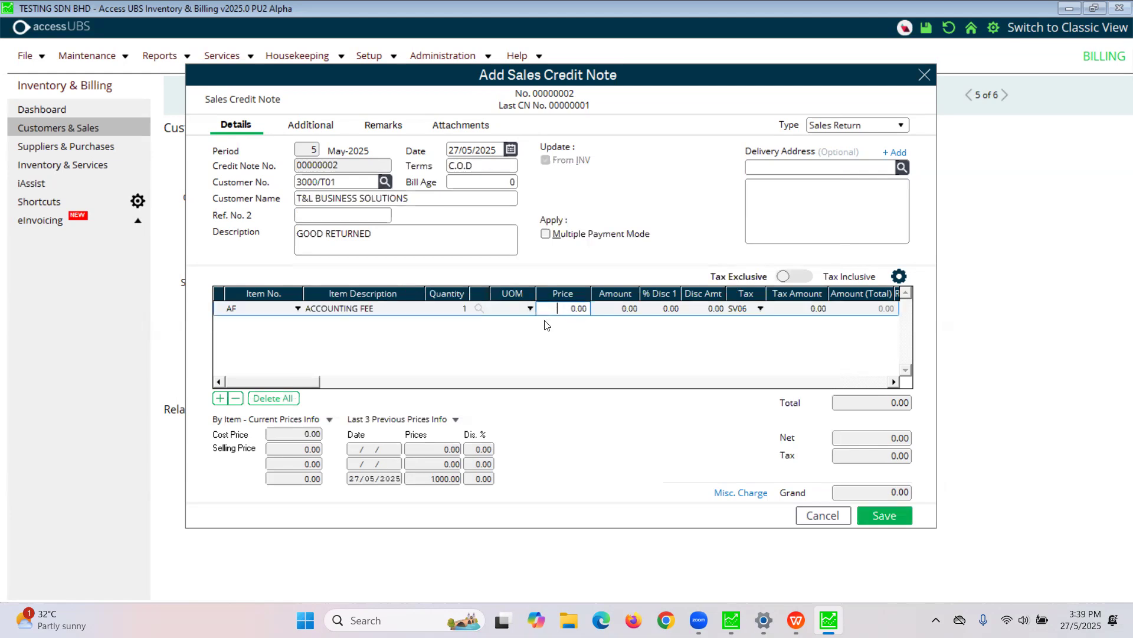
{"action": "left_click_drag", "start_coordinate": [560, 310], "coordinate": [581, 310]}
{"action": "type", "text": "1000"}
{"action": "key", "text": "Tab"}
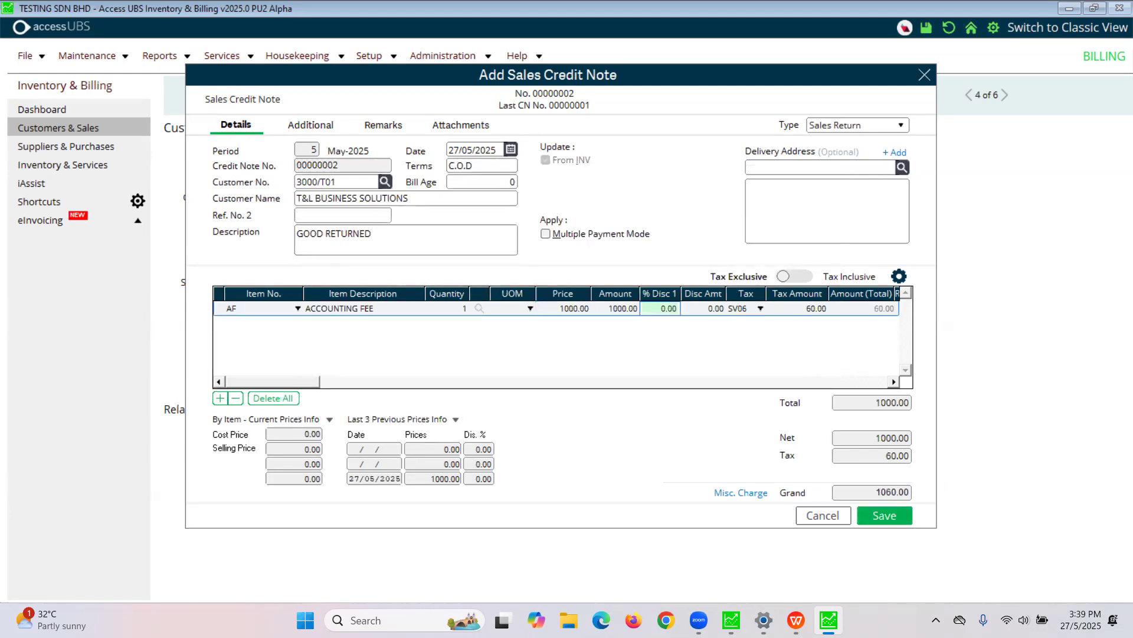
{"action": "key", "text": "Tab"}
{"action": "key", "text": "Tab"}
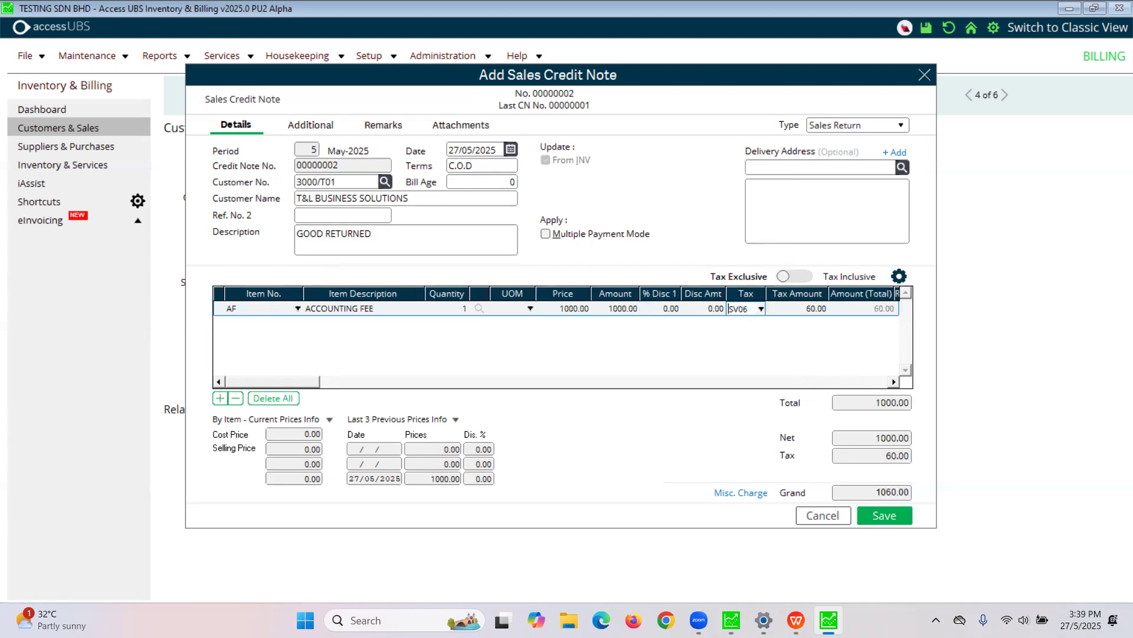
{"action": "key", "text": "Tab"}
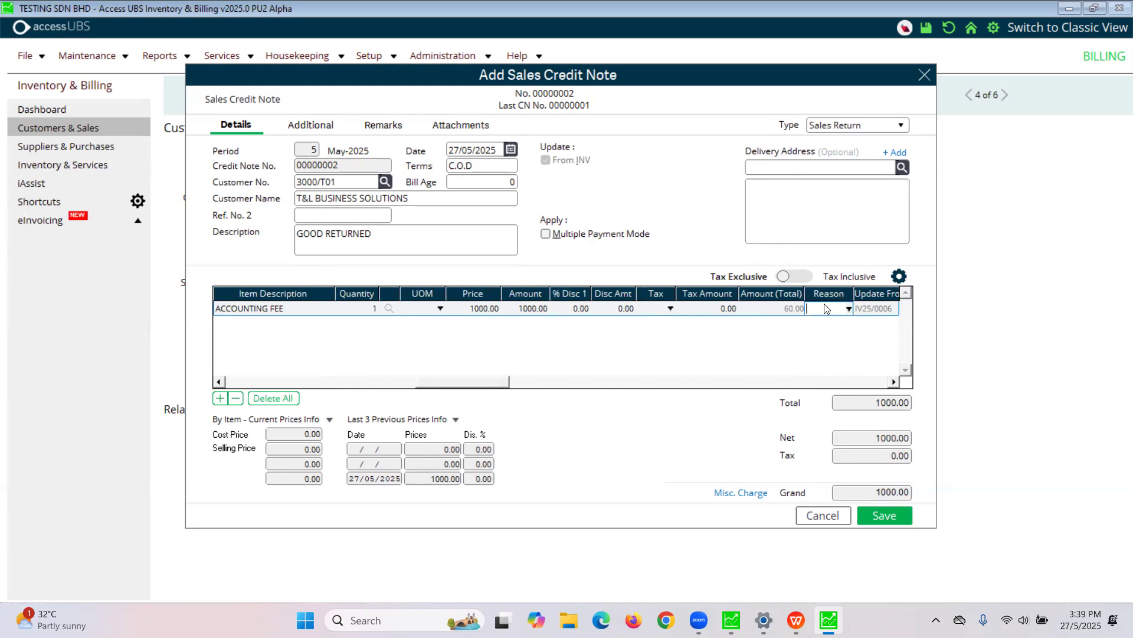
{"action": "key", "text": "Tab"}
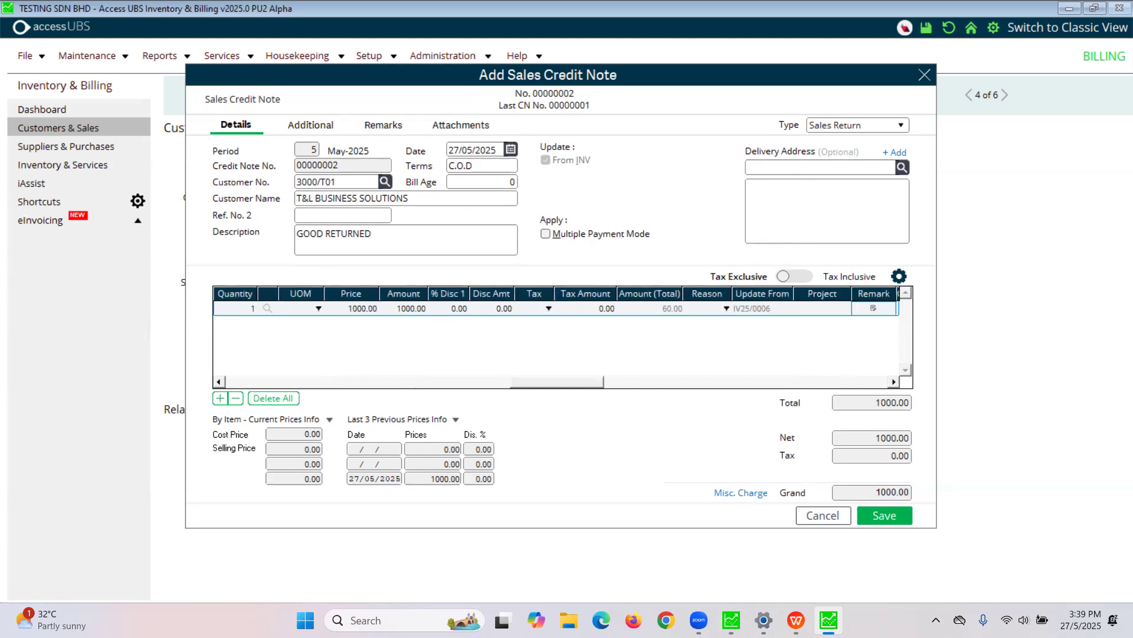
Assign the reason DISC (Discount) to the AF line, then save and close the credit note.
{"action": "left_click", "coordinate": [759, 309]}
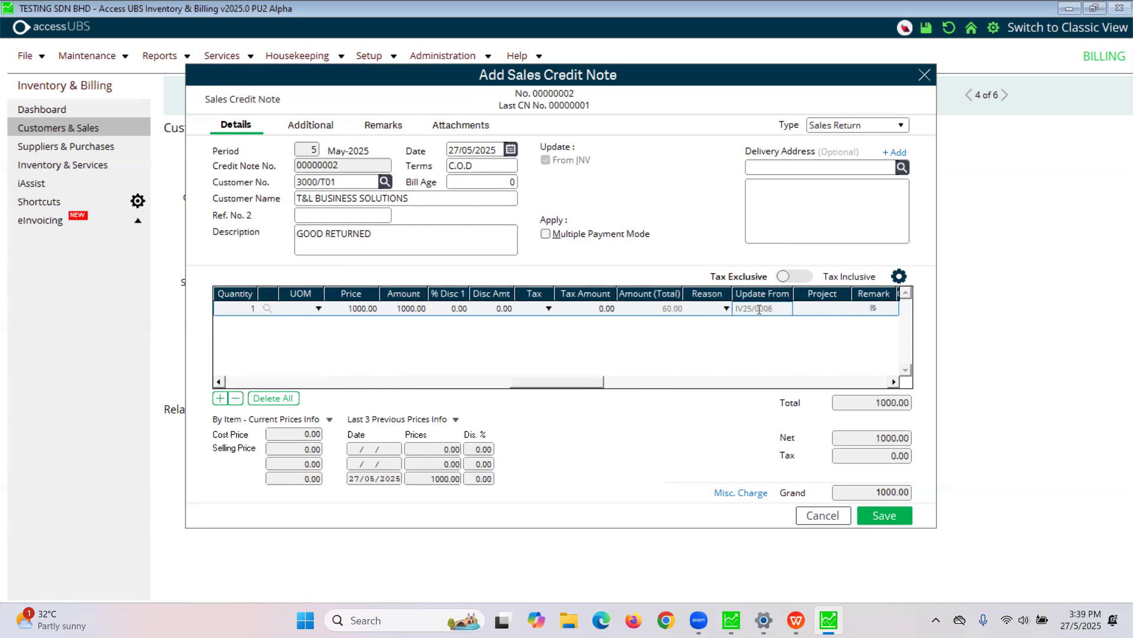
{"action": "left_click", "coordinate": [727, 309]}
{"action": "left_click", "coordinate": [727, 309]}
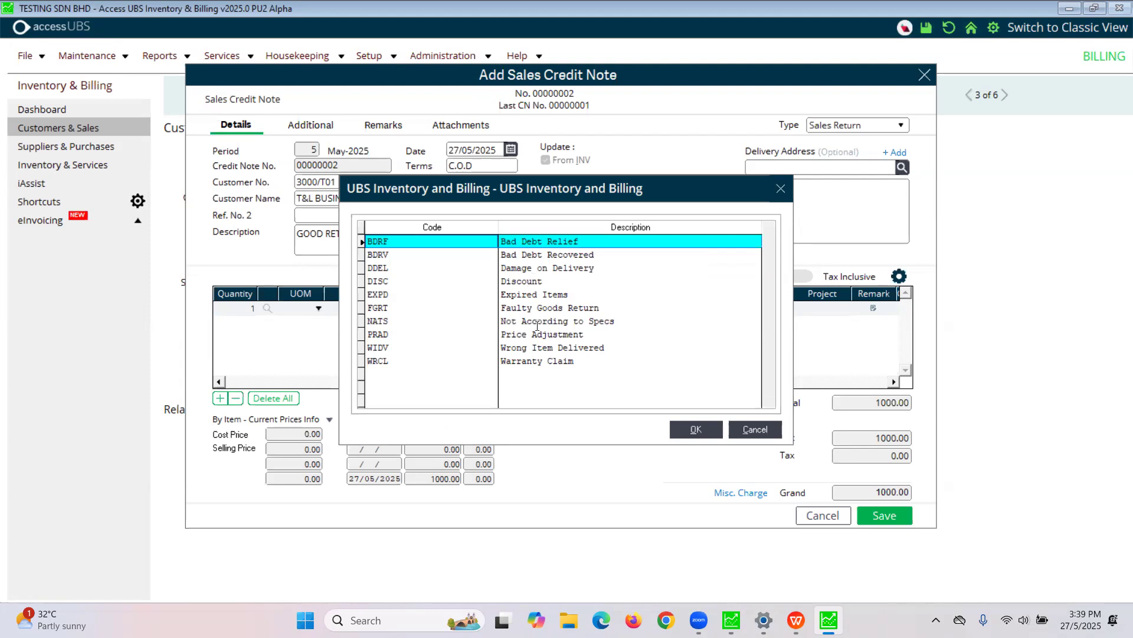
{"action": "left_click", "coordinate": [527, 280]}
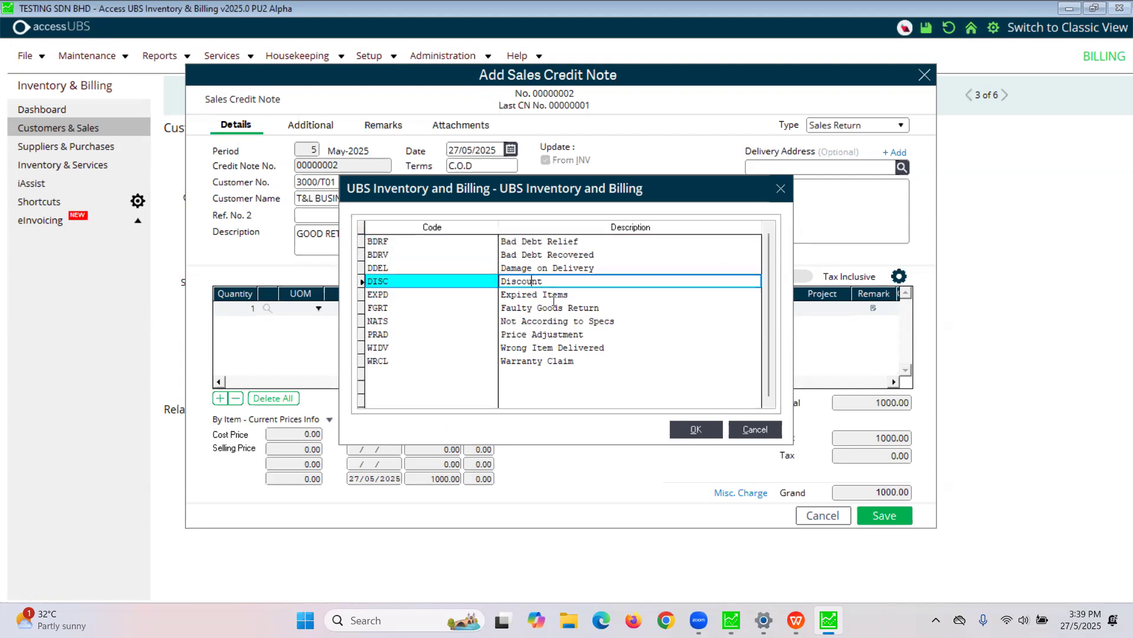
{"action": "left_click", "coordinate": [553, 334]}
{"action": "left_click", "coordinate": [565, 348]}
{"action": "left_click", "coordinate": [558, 268]}
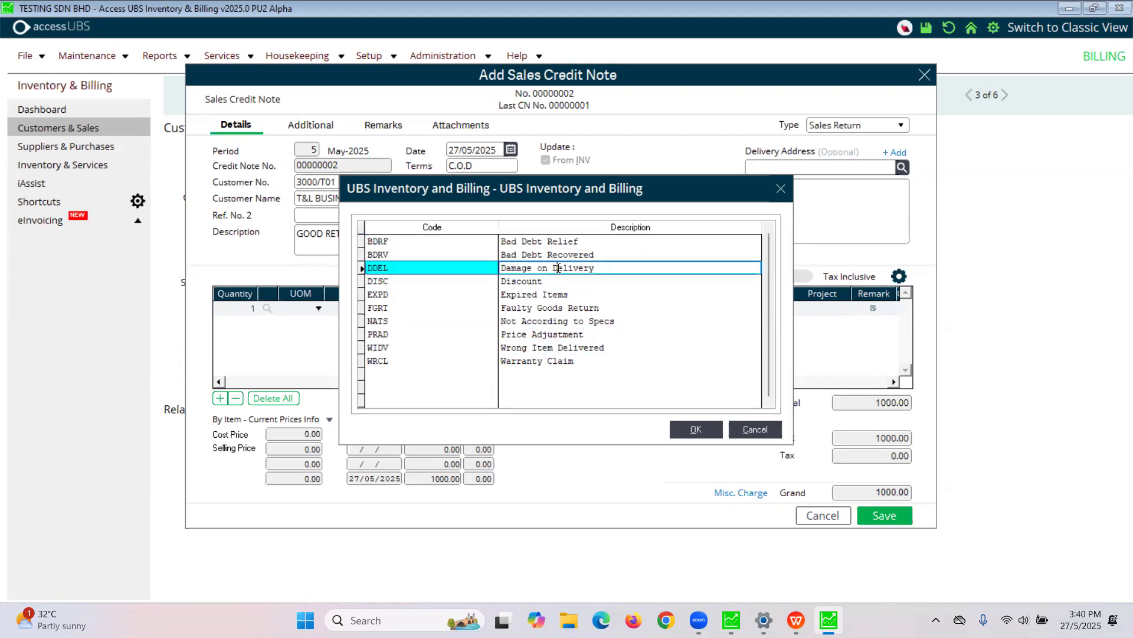
{"action": "left_click", "coordinate": [543, 294]}
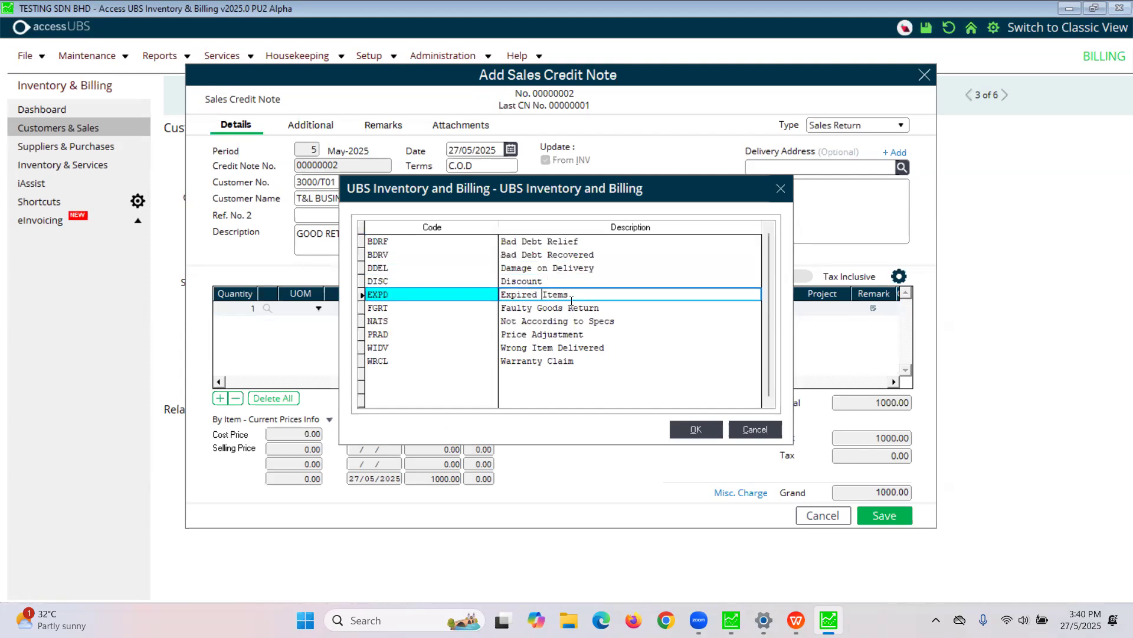
{"action": "left_click", "coordinate": [543, 361]}
{"action": "left_click", "coordinate": [536, 281]}
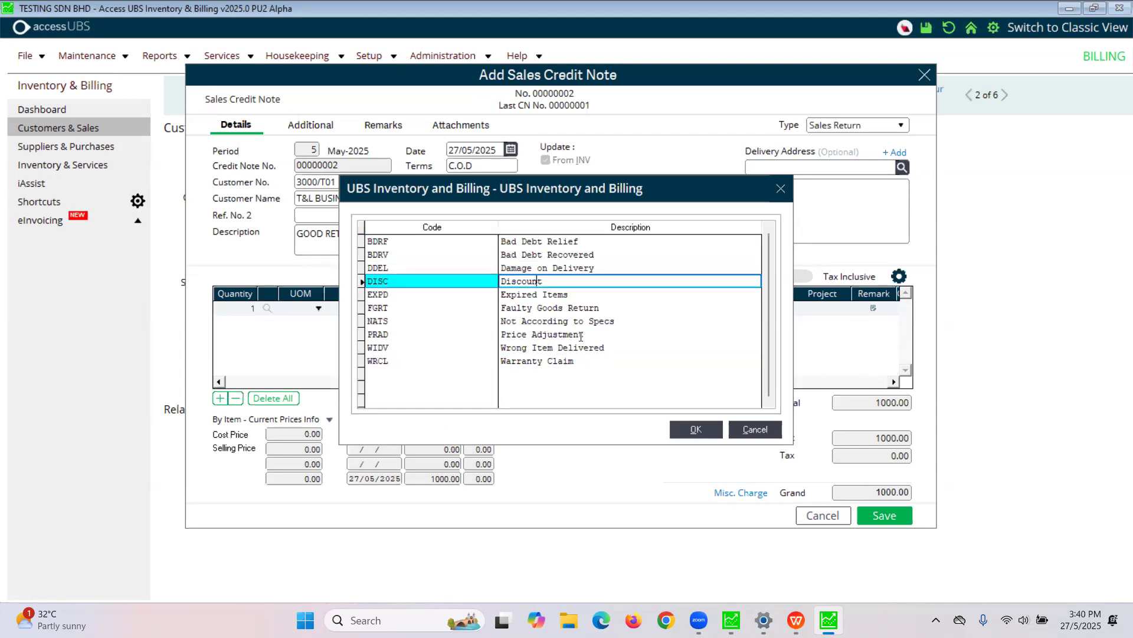
{"action": "left_click", "coordinate": [677, 431]}
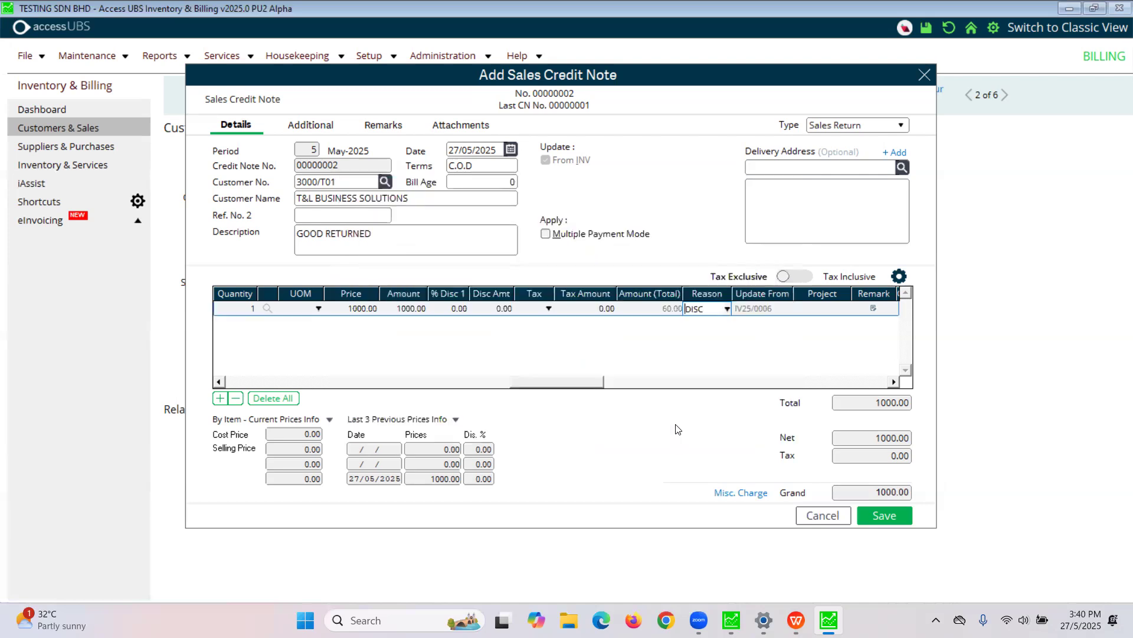
{"action": "left_click", "coordinate": [884, 516]}
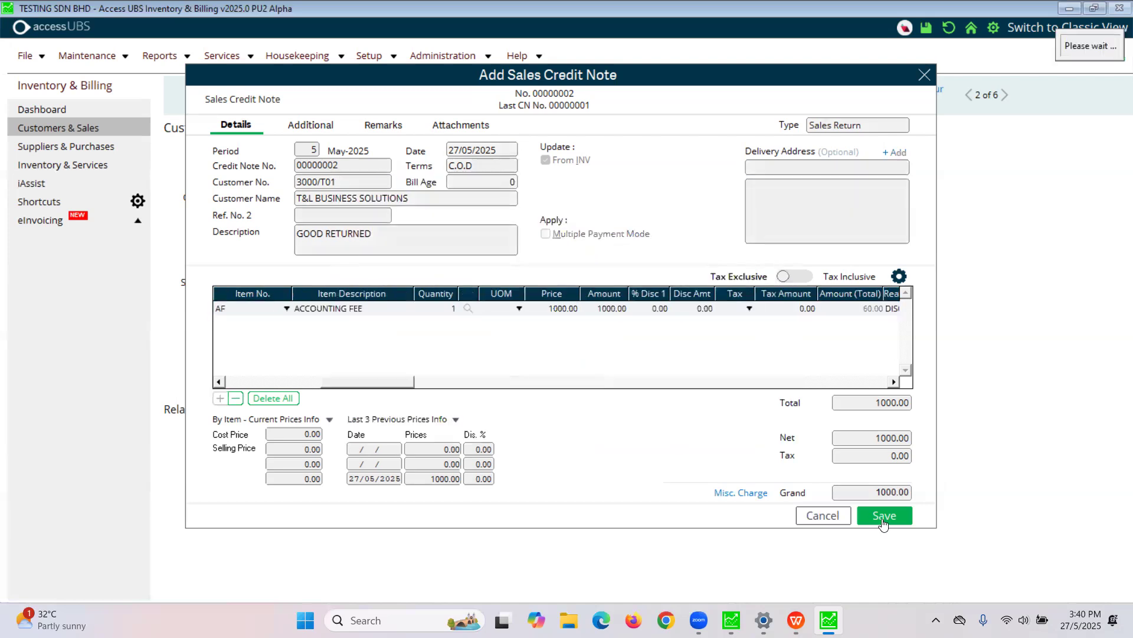
{"action": "left_click", "coordinate": [924, 75]}
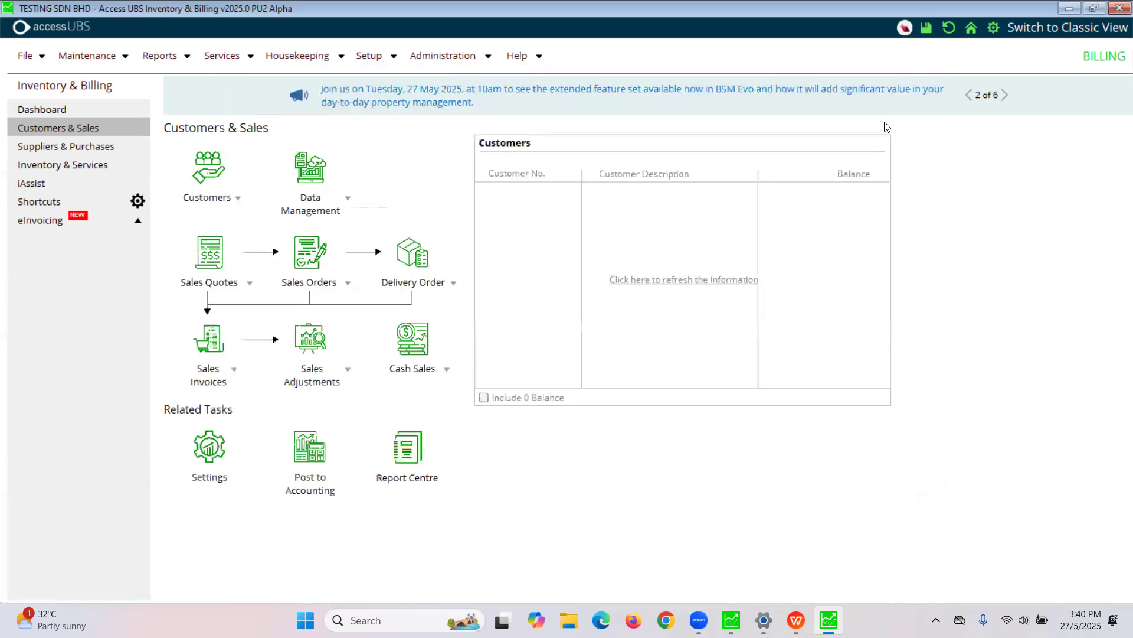
Review the reason codes in Reason Maintenance and the blank entry for adding one, then exit without adding any.
{"action": "left_click", "coordinate": [84, 56]}
{"action": "mouse_move", "coordinate": [142, 130]}
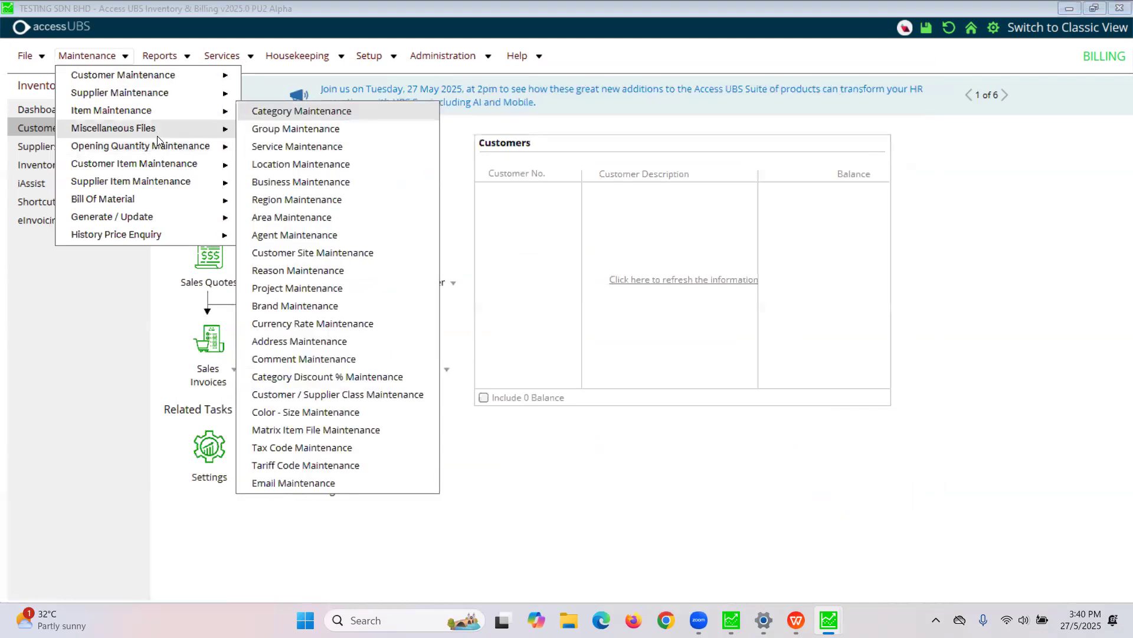
{"action": "left_click", "coordinate": [350, 279]}
{"action": "left_click", "coordinate": [388, 424]}
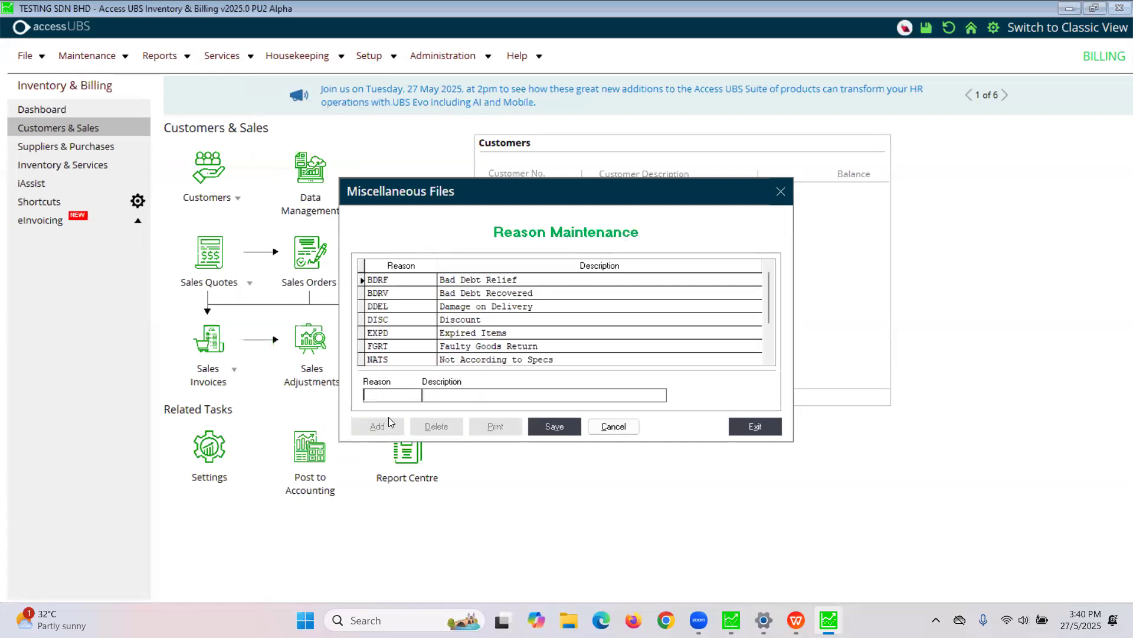
{"action": "left_click", "coordinate": [594, 426]}
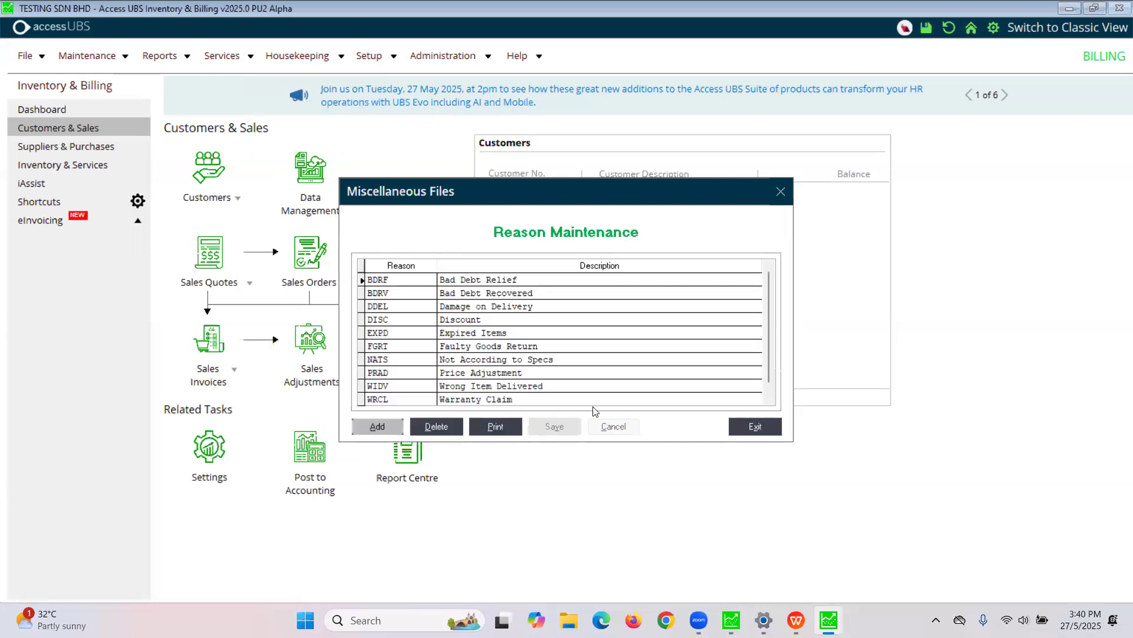
{"action": "left_click", "coordinate": [435, 361]}
{"action": "scroll", "coordinate": [506, 349], "scroll_direction": "down", "scroll_amount": 3}
{"action": "left_click", "coordinate": [747, 423]}
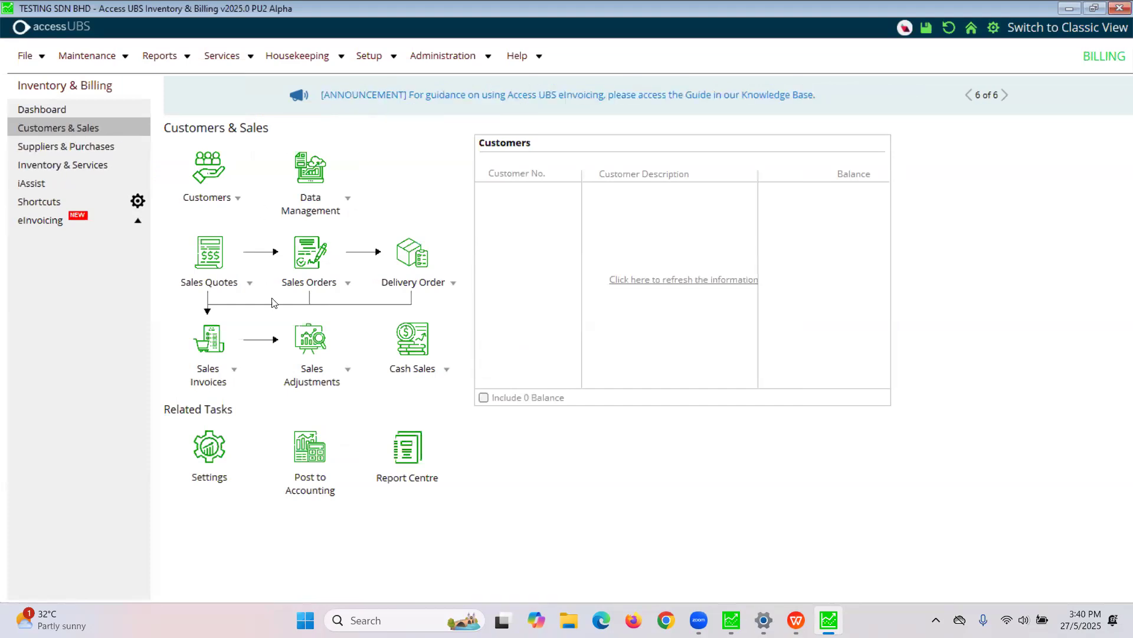
Open T&L BUSINESS SOLUTIONS' sales credit note 00000002 for editing and check the AF line's reason and source invoice.
{"action": "left_click", "coordinate": [312, 381]}
{"action": "mouse_move", "coordinate": [326, 420]}
{"action": "mouse_move", "coordinate": [344, 398]}
{"action": "left_click", "coordinate": [430, 416]}
{"action": "left_click", "coordinate": [621, 217]}
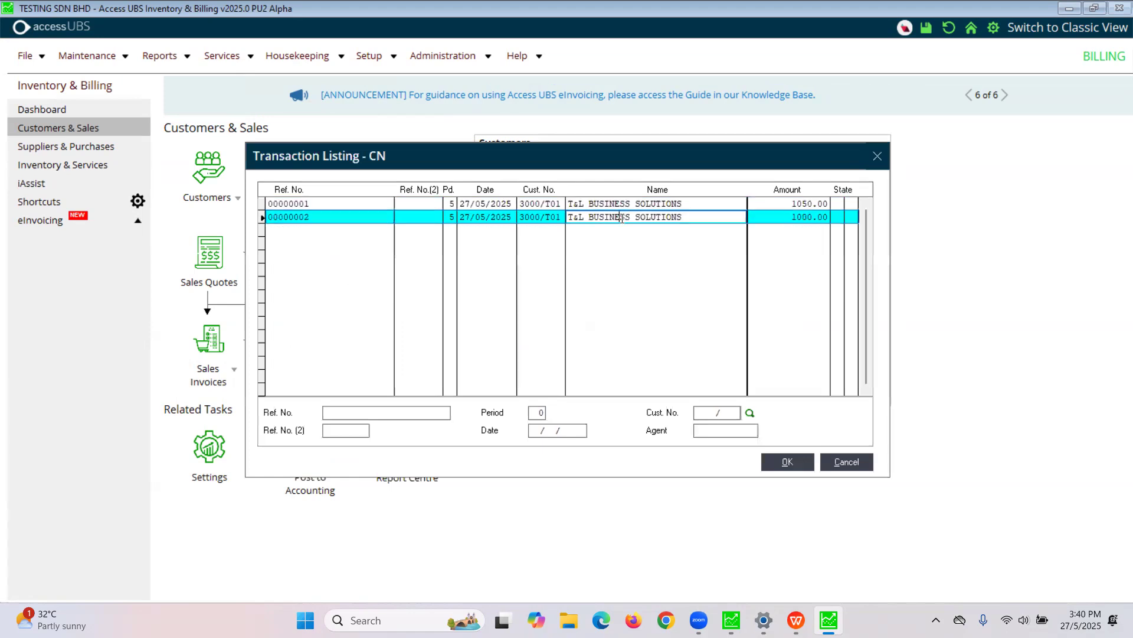
{"action": "double_click", "coordinate": [621, 217]}
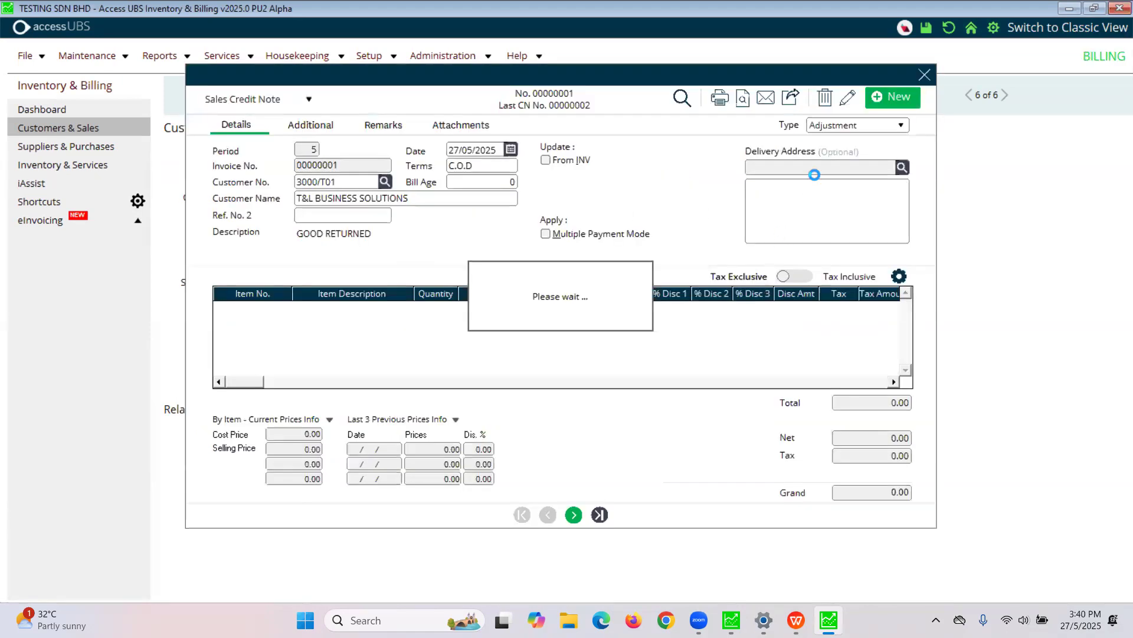
{"action": "left_click", "coordinate": [848, 97]}
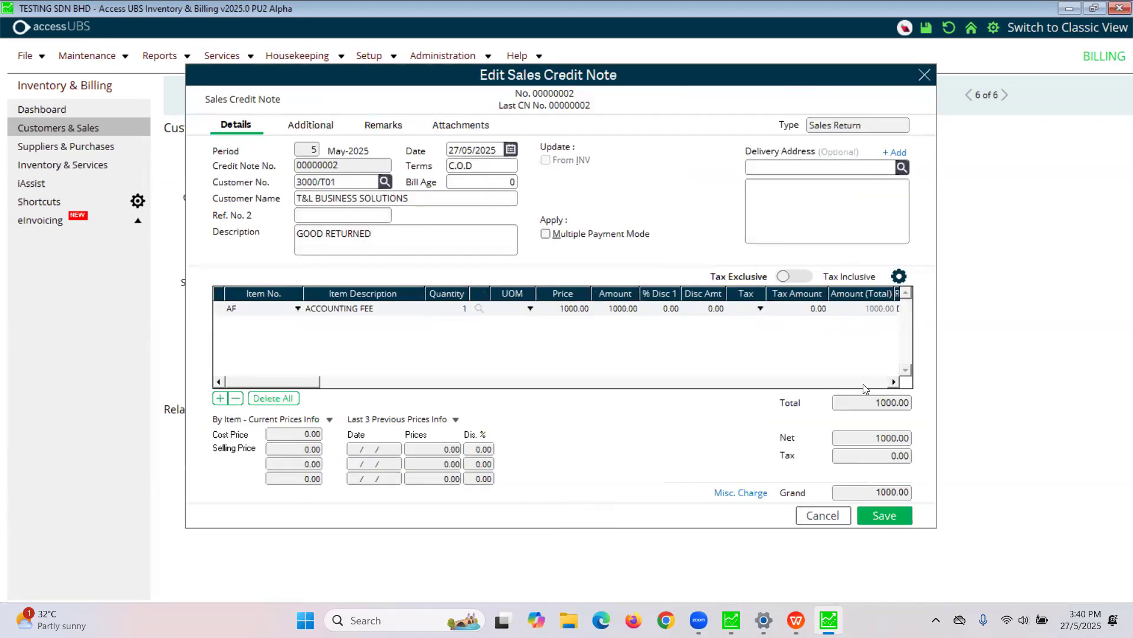
{"action": "left_click", "coordinate": [863, 384]}
{"action": "left_click", "coordinate": [614, 307]}
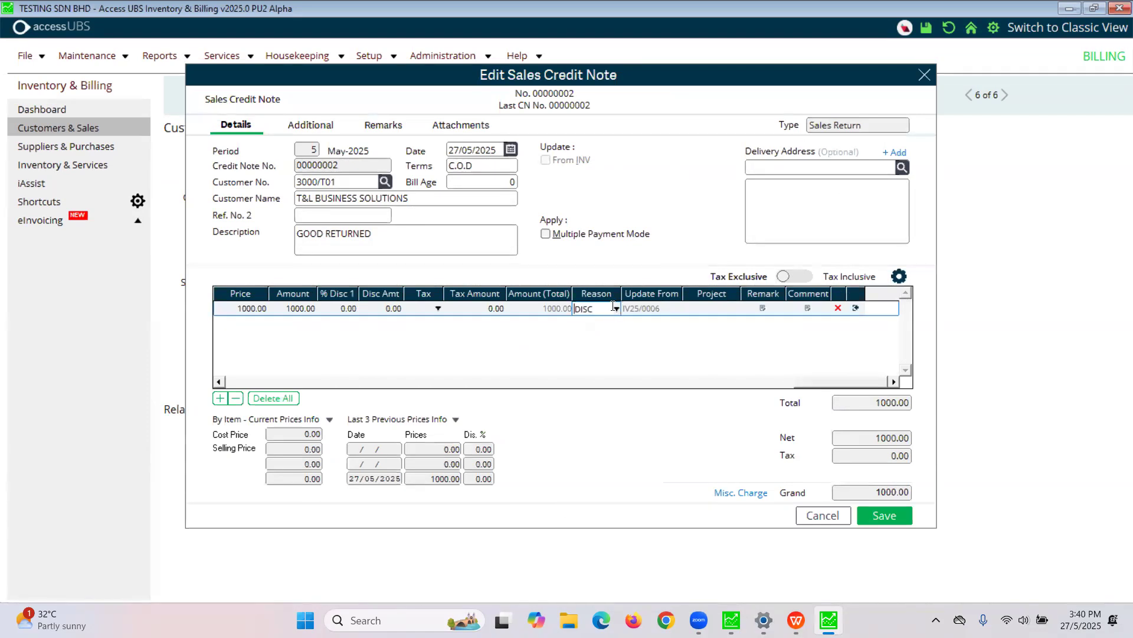
Save sales credit note 00000002, then preview its printout to check the reason shown under the AF line.
{"action": "left_click", "coordinate": [889, 519]}
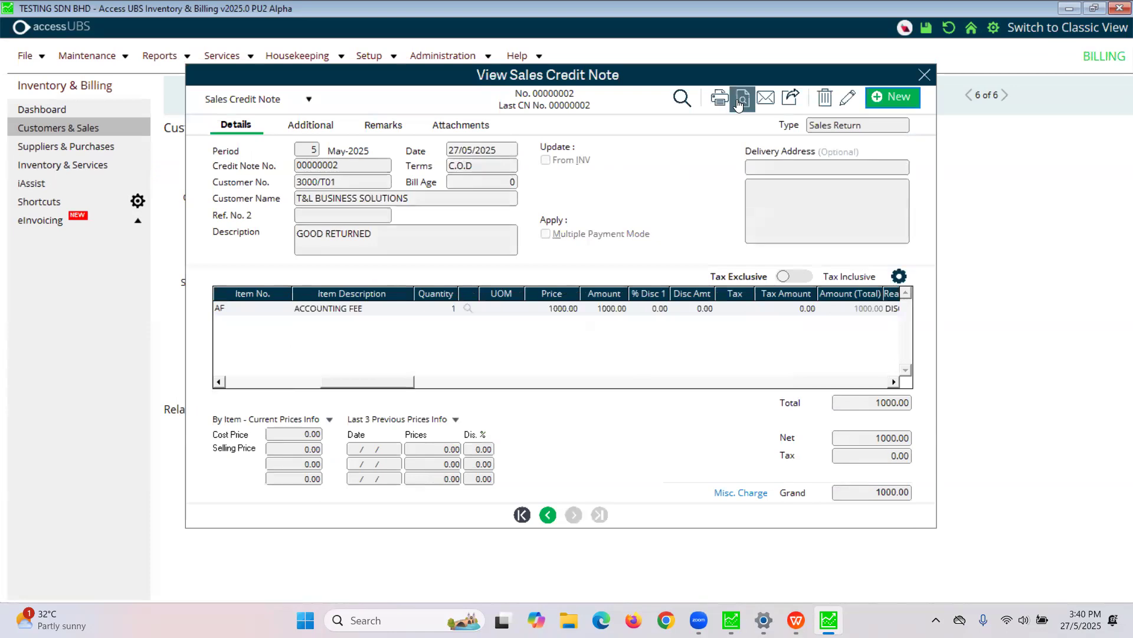
{"action": "left_click", "coordinate": [742, 105]}
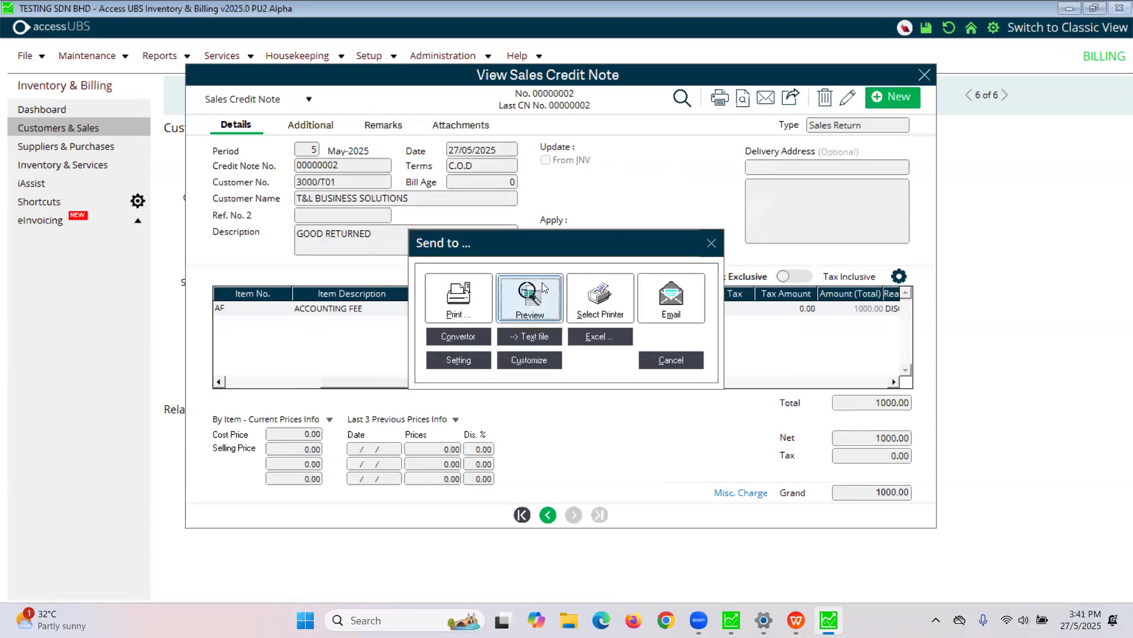
{"action": "left_click", "coordinate": [529, 292]}
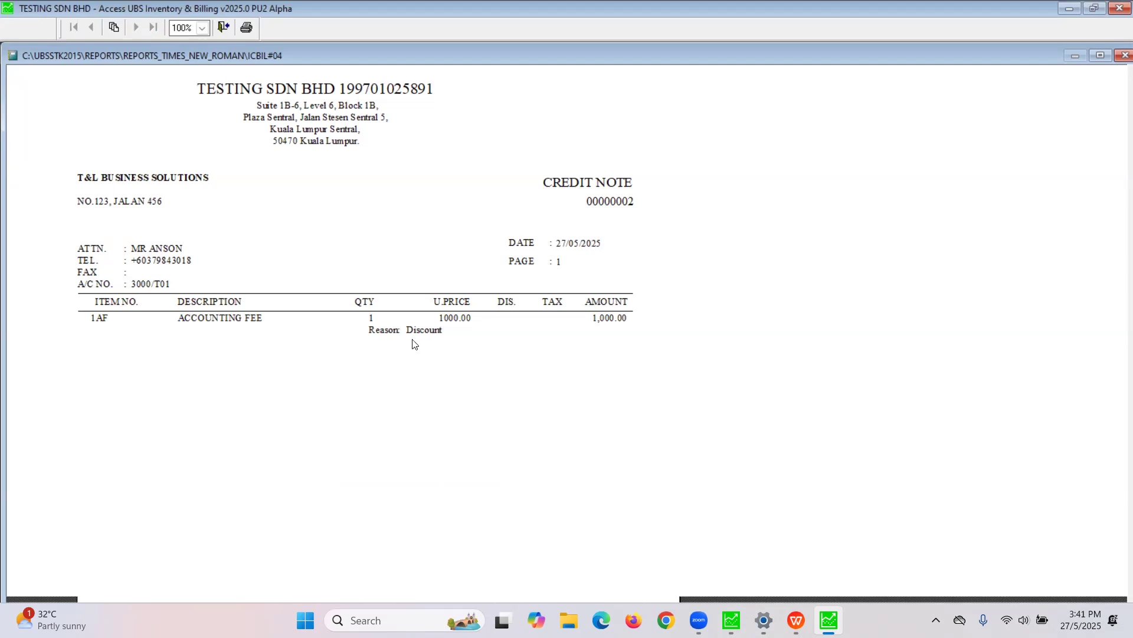
{"action": "left_click", "coordinate": [650, 347]}
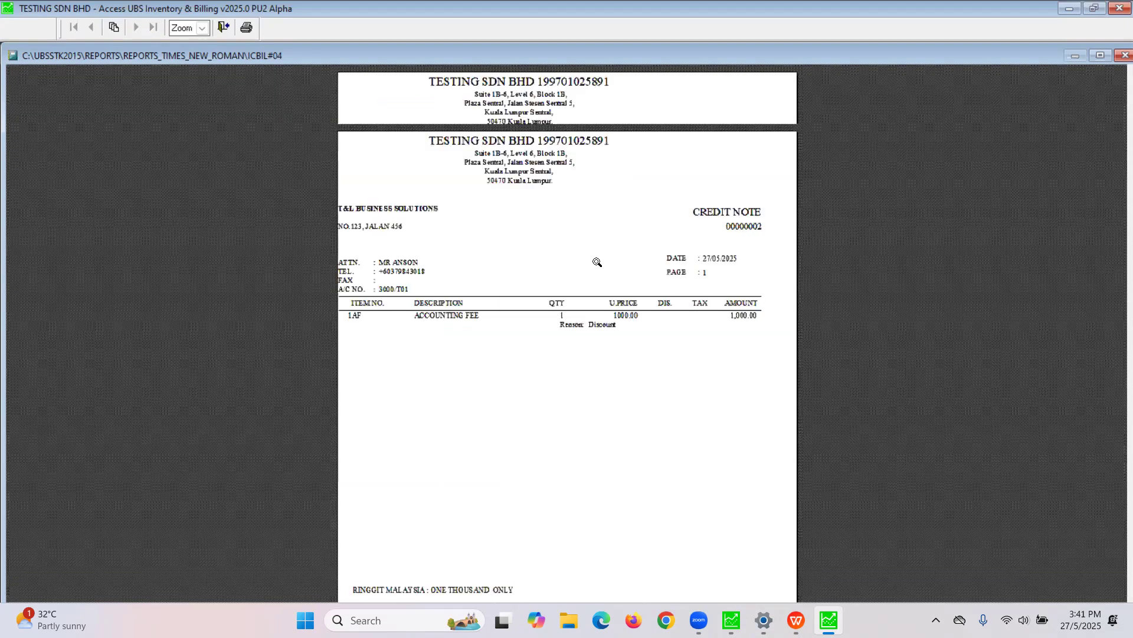
{"action": "left_click", "coordinate": [598, 337]}
{"action": "scroll", "coordinate": [405, 331], "scroll_direction": "down", "scroll_amount": 3}
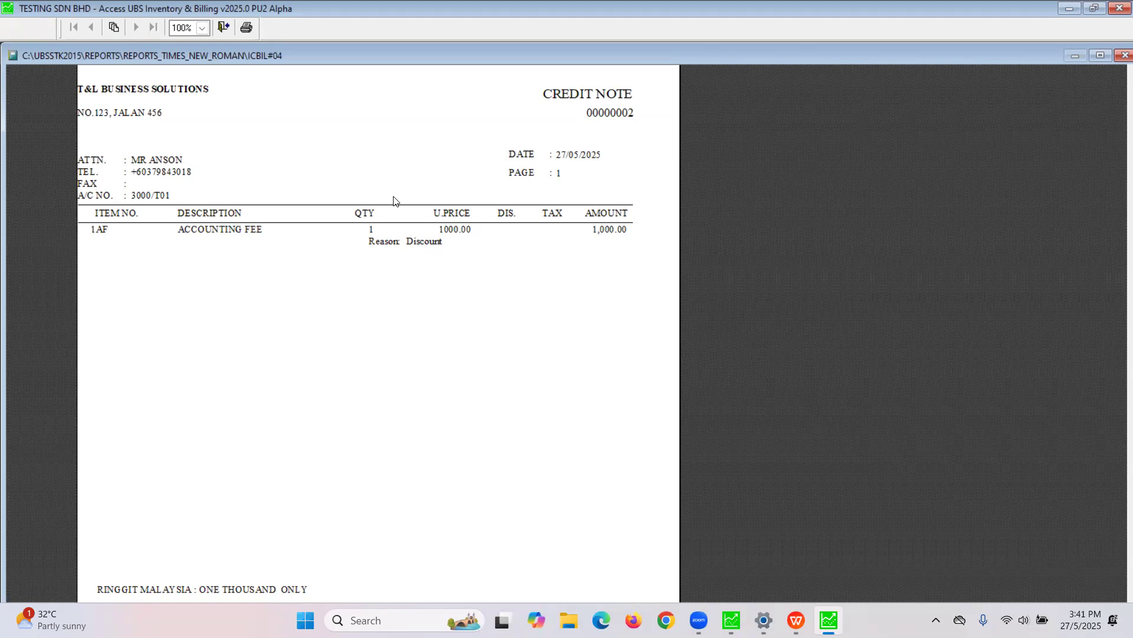
{"action": "scroll", "coordinate": [398, 259], "scroll_direction": "down", "scroll_amount": 3}
{"action": "scroll", "coordinate": [402, 280], "scroll_direction": "up", "scroll_amount": 4}
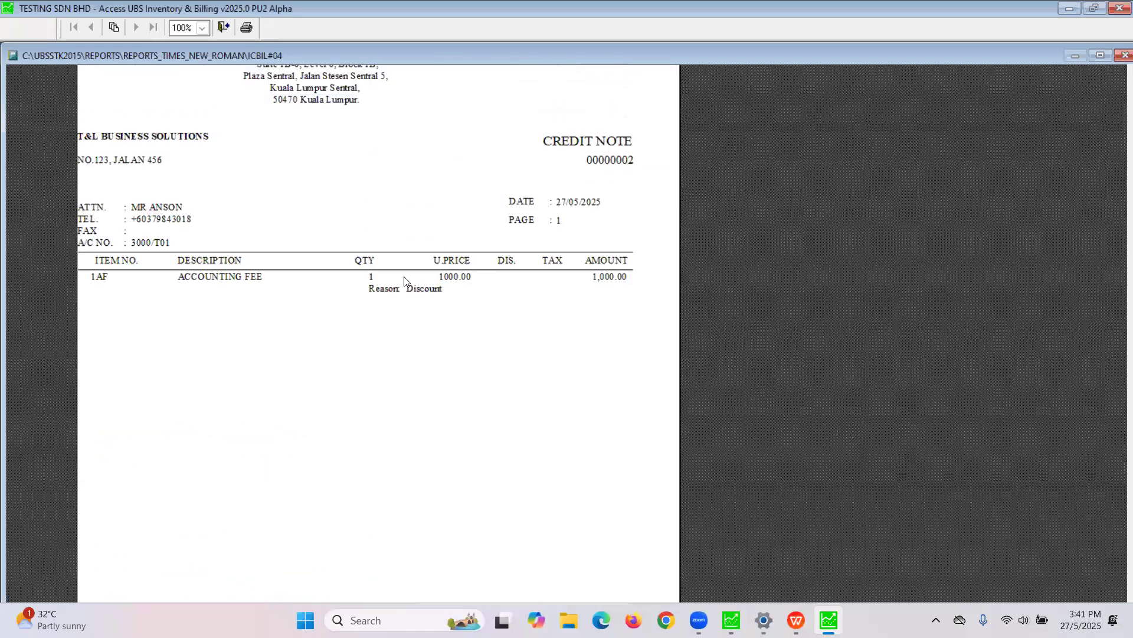
{"action": "key", "text": "Escape"}
{"action": "key", "text": "Escape"}
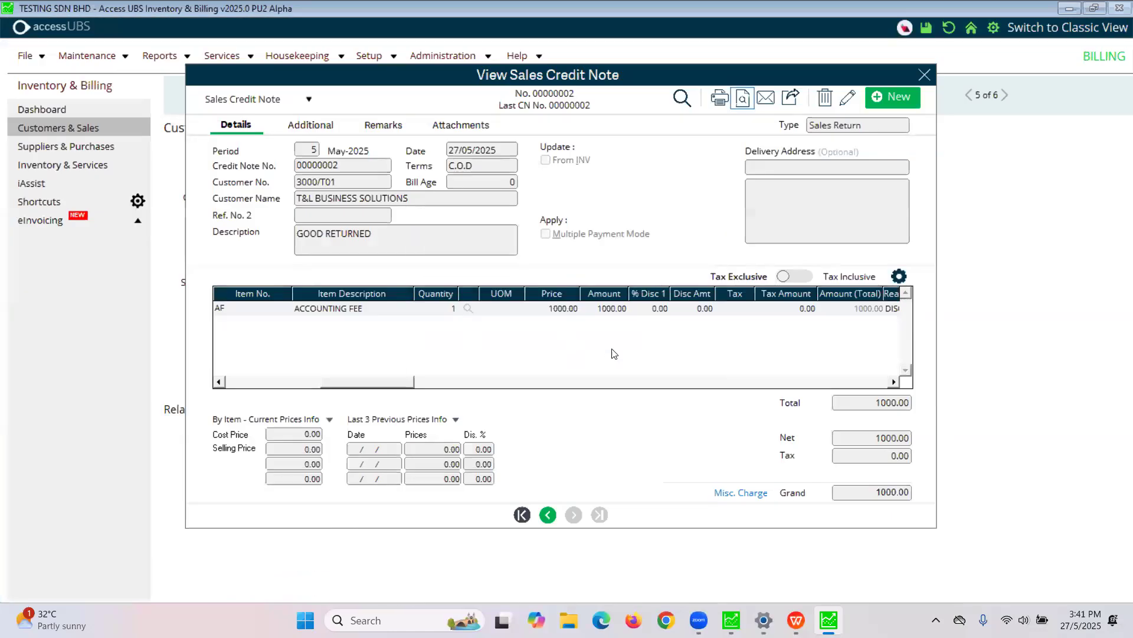
Check the AF line's reason and source invoice in credit note 00000002, then close it and open credit note 00000001.
{"action": "left_click", "coordinate": [794, 383]}
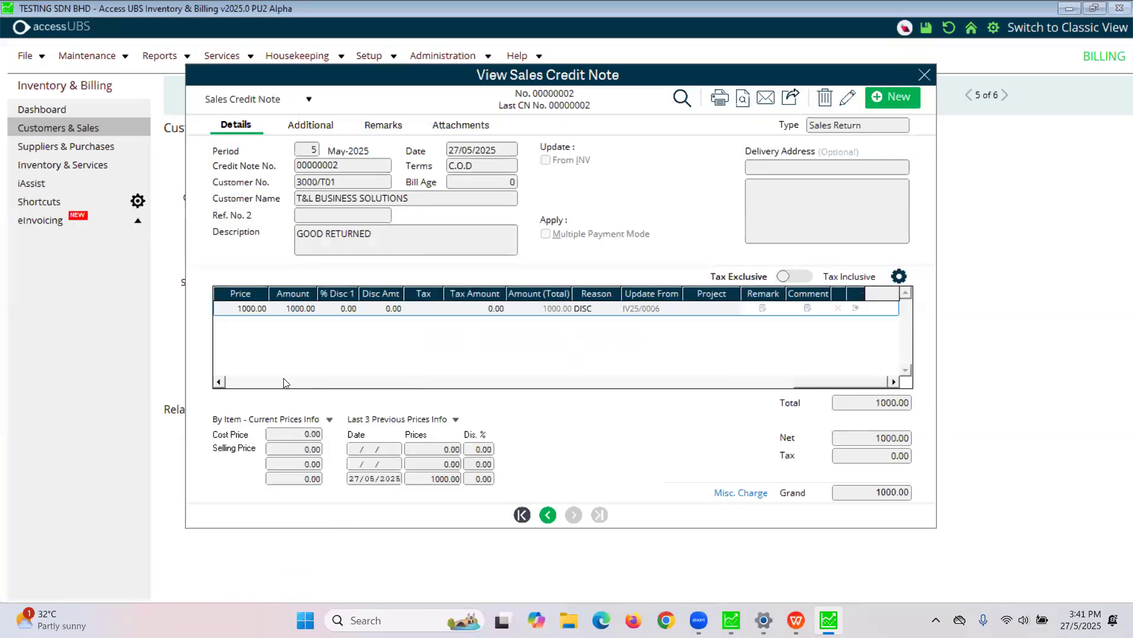
{"action": "left_click", "coordinate": [744, 102]}
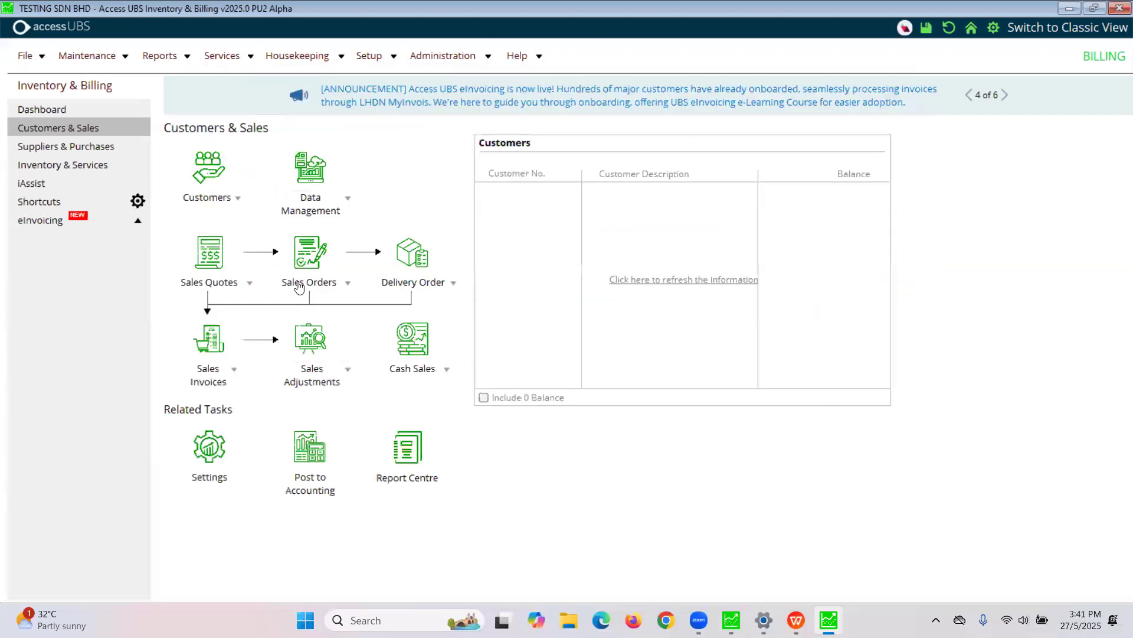
{"action": "left_click", "coordinate": [312, 371]}
{"action": "mouse_move", "coordinate": [334, 406]}
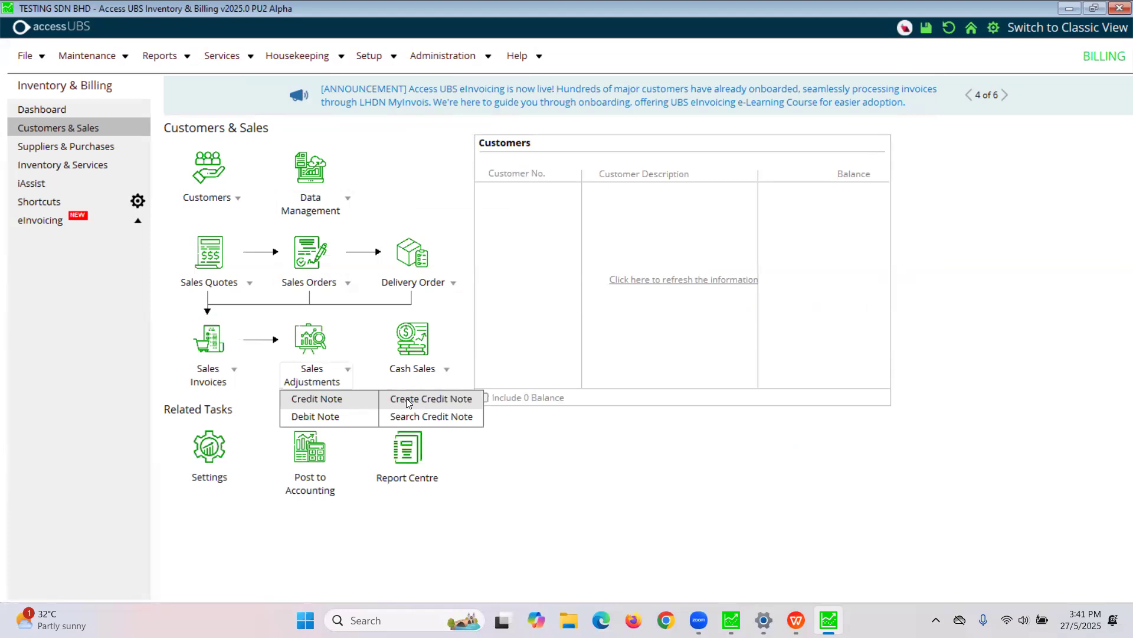
{"action": "double_click", "coordinate": [584, 204]}
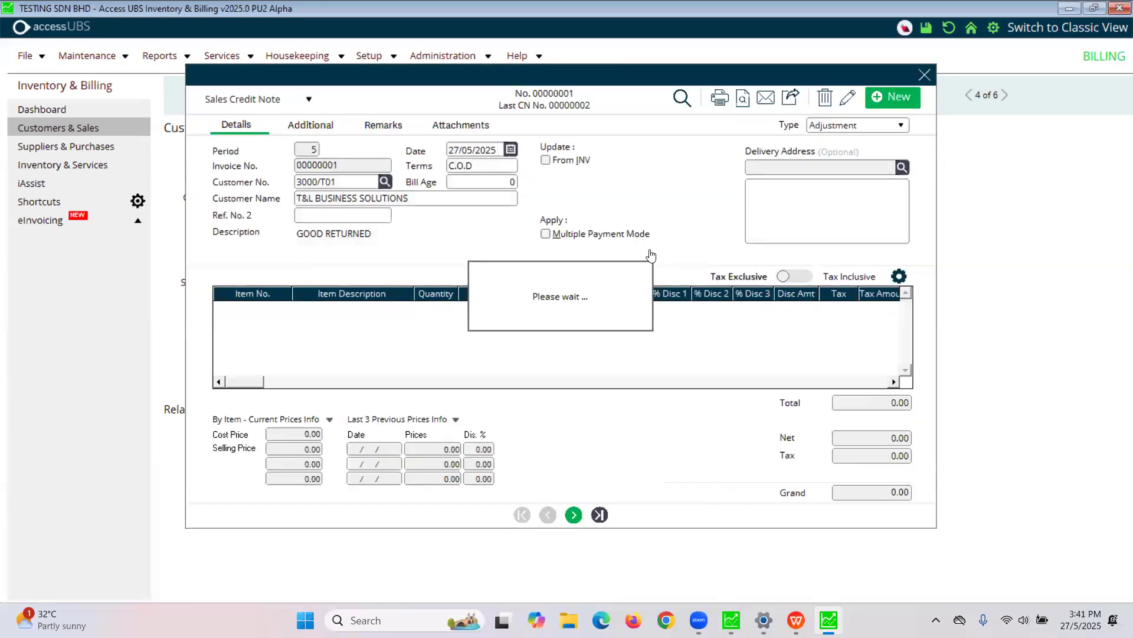
Preview the printout of sales credit note 00000001, then leave the preview.
{"action": "left_click", "coordinate": [744, 97]}
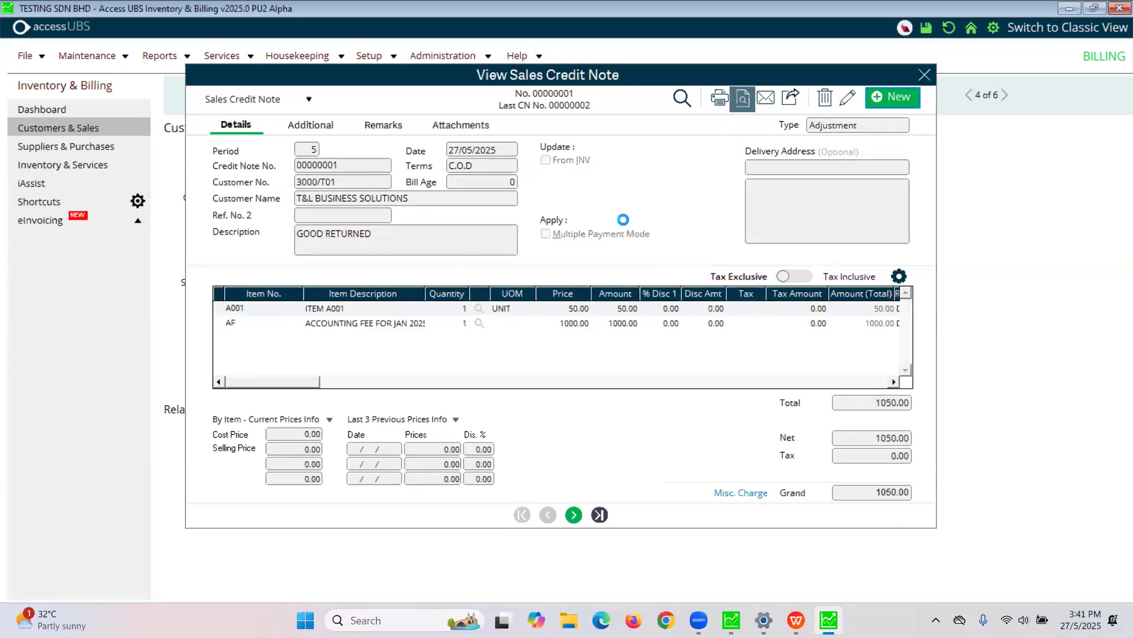
{"action": "left_click", "coordinate": [535, 295]}
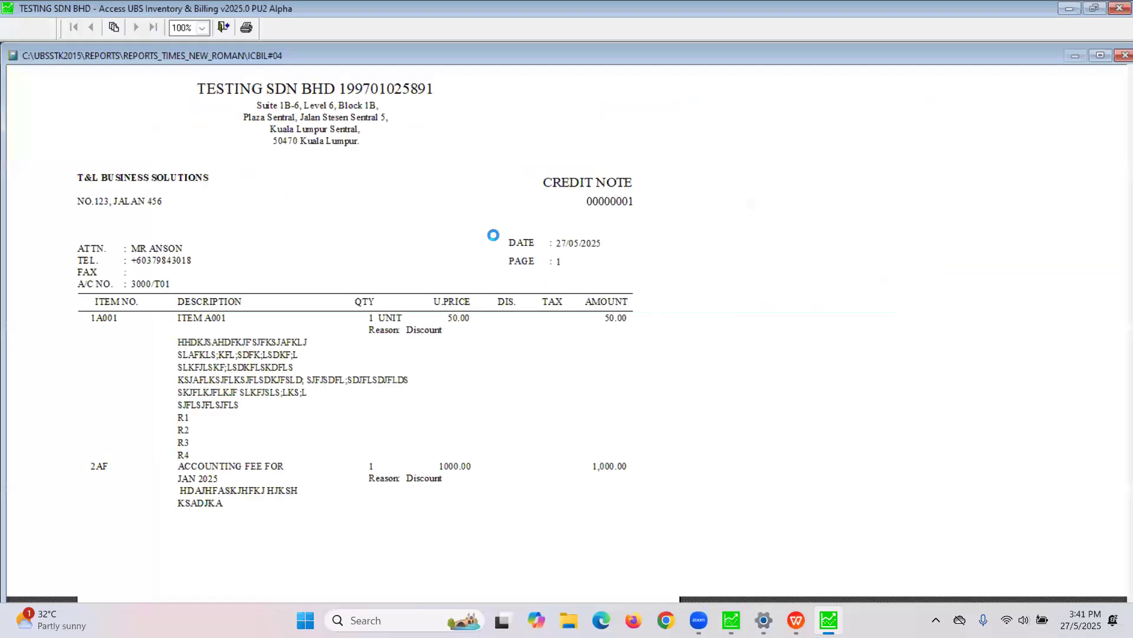
{"action": "scroll", "coordinate": [413, 239], "scroll_direction": "down", "scroll_amount": 2}
{"action": "left_click", "coordinate": [313, 328]}
{"action": "left_click", "coordinate": [345, 332]}
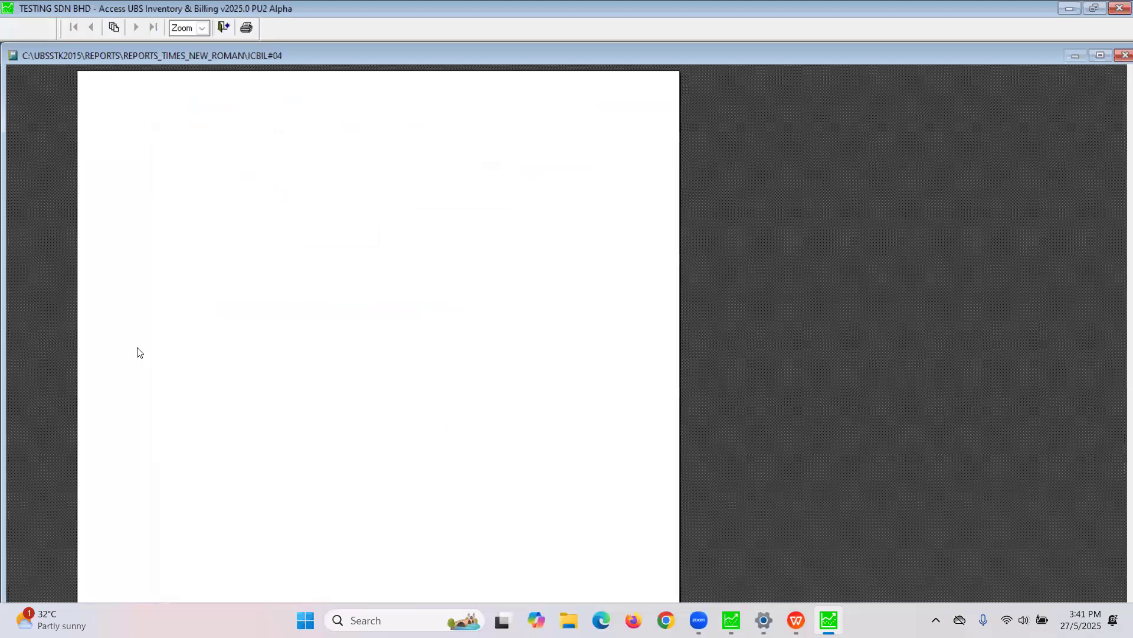
{"action": "left_click", "coordinate": [397, 343]}
{"action": "key", "text": "Escape"}
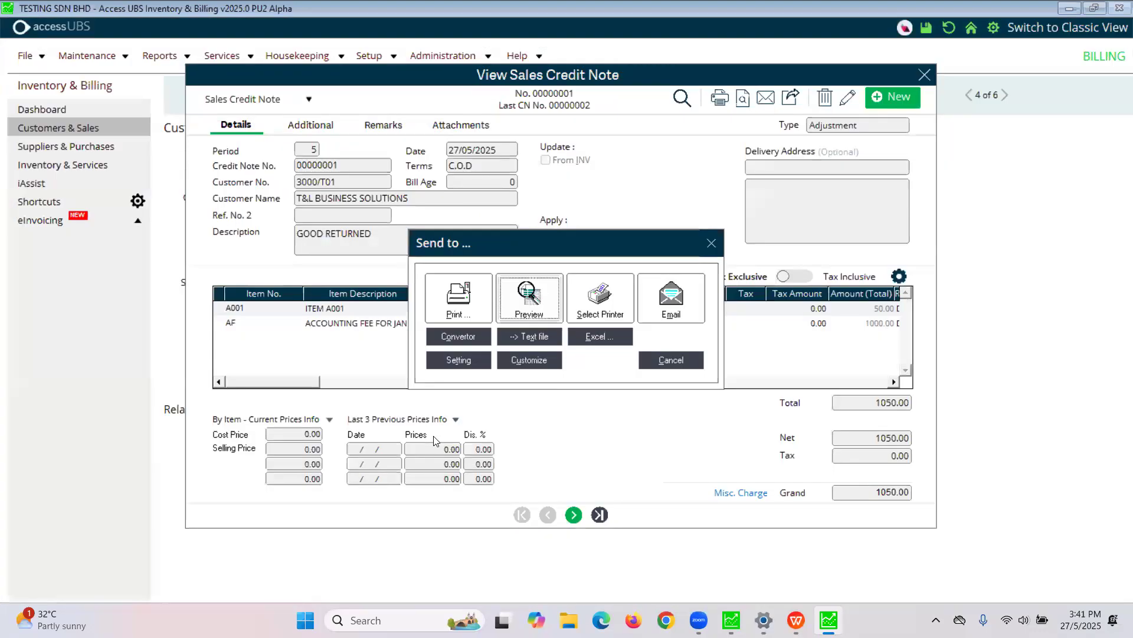
Preview credit note 00000001 again and examine the reasons under both item lines and the totals.
{"action": "left_click", "coordinate": [538, 312]}
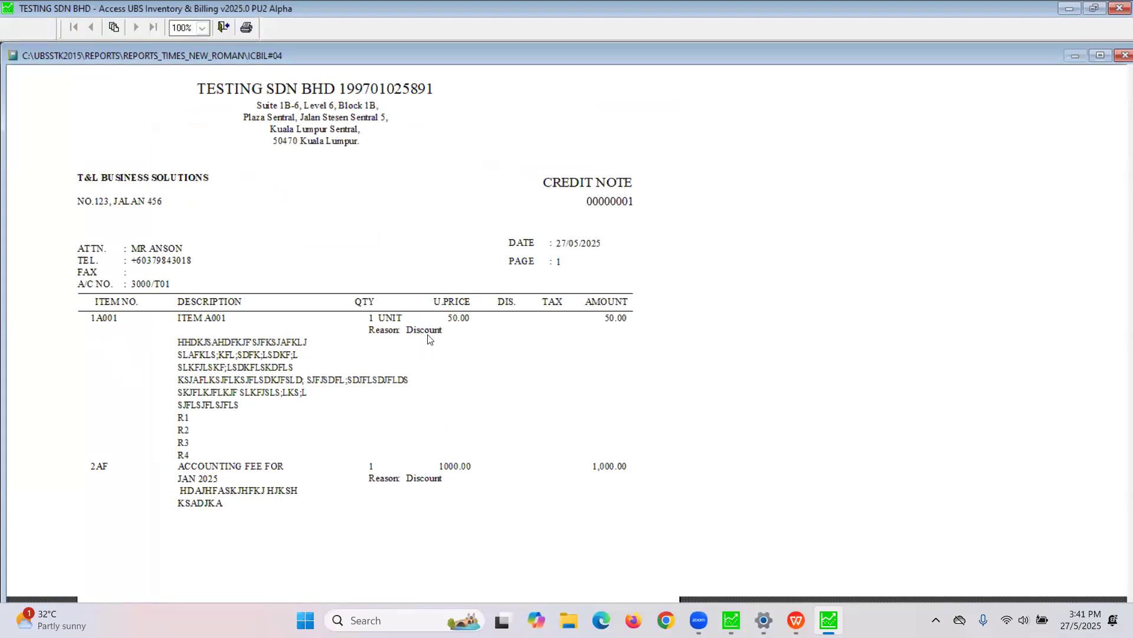
{"action": "scroll", "coordinate": [463, 353], "scroll_direction": "down", "scroll_amount": 1}
{"action": "scroll", "coordinate": [463, 354], "scroll_direction": "down", "scroll_amount": 15}
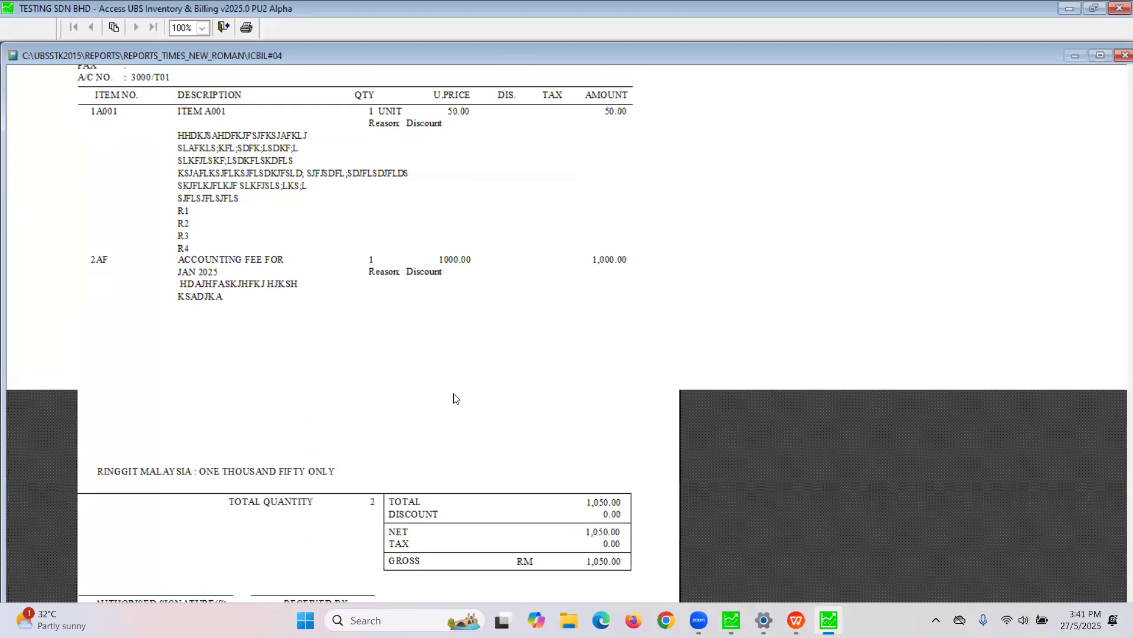
{"action": "scroll", "coordinate": [456, 395], "scroll_direction": "up", "scroll_amount": 2}
{"action": "left_click", "coordinate": [383, 329]}
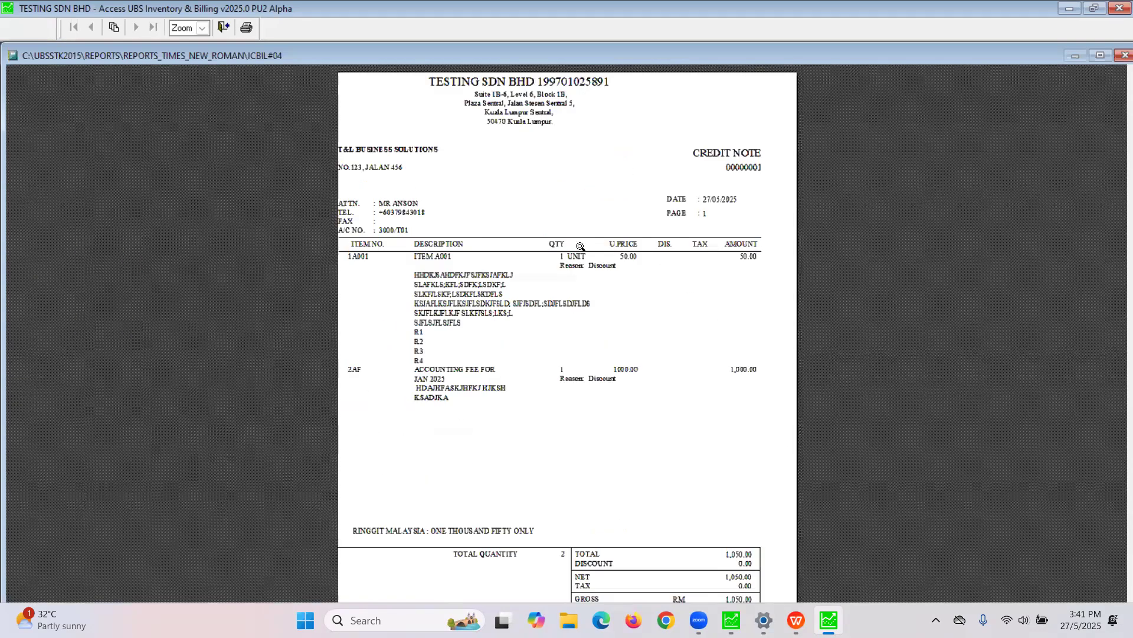
{"action": "left_click", "coordinate": [581, 248]}
Inspect the ICBIL#04 credit note report layout and its Reason field, preview the printout once more, and close the credit note viewer.
{"action": "left_click", "coordinate": [224, 28]}
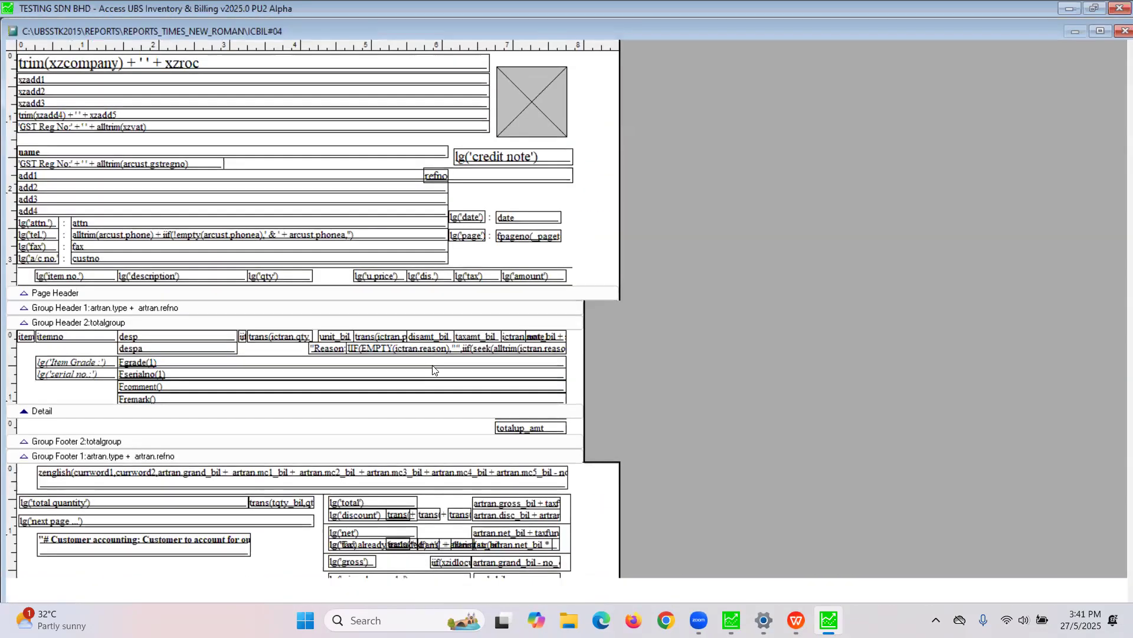
{"action": "left_click", "coordinate": [537, 301]}
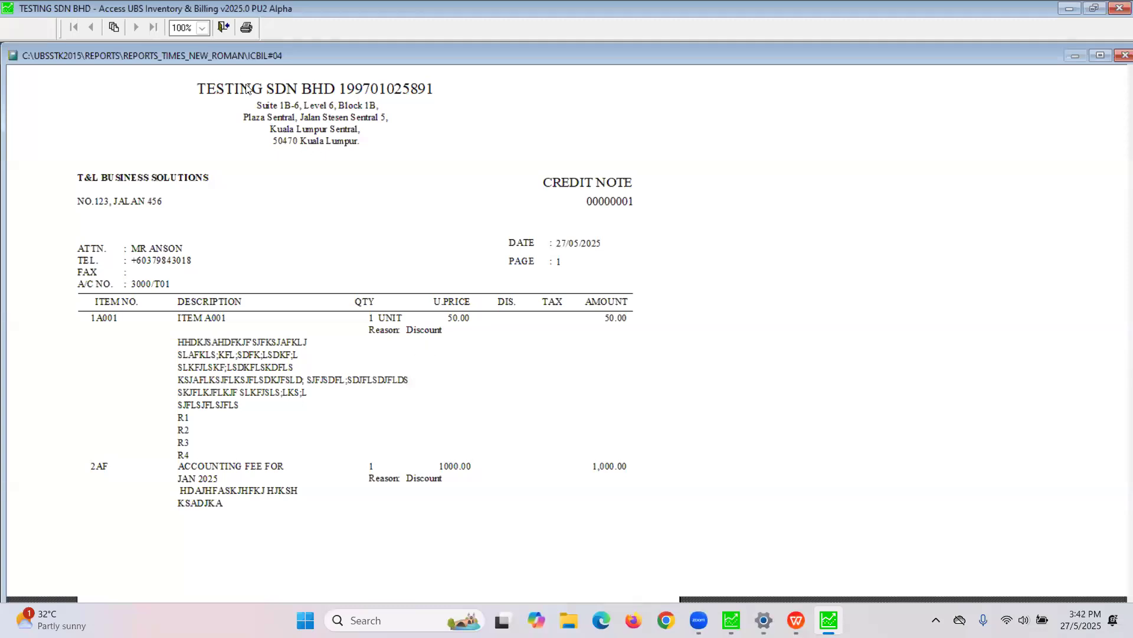
{"action": "left_click", "coordinate": [224, 28]}
{"action": "left_click", "coordinate": [655, 364]}
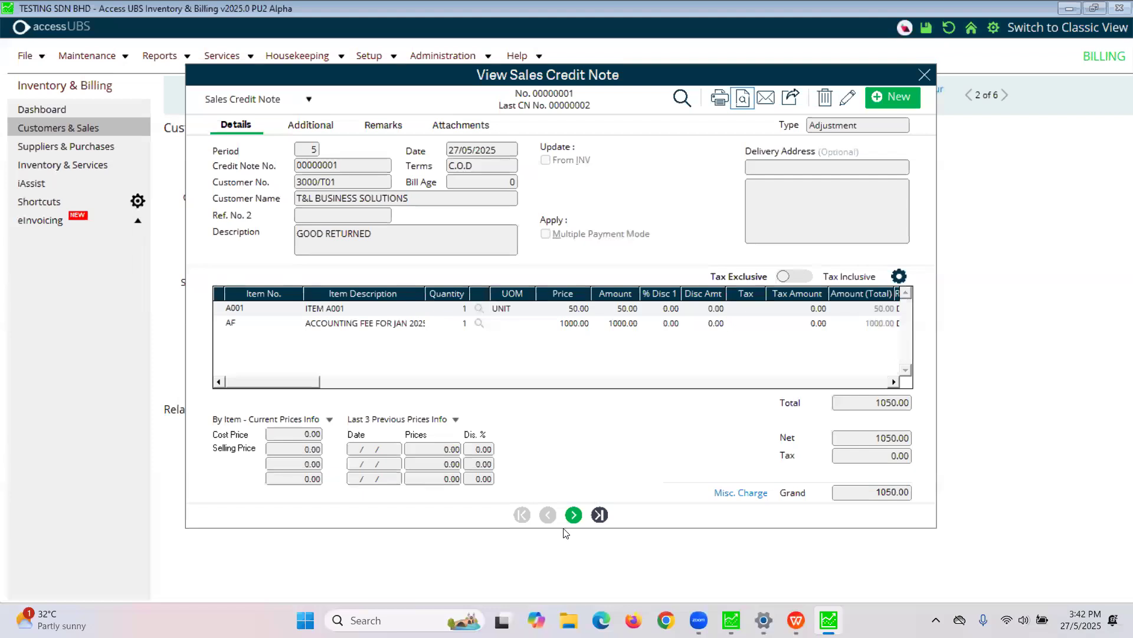
{"action": "left_click", "coordinate": [573, 514]}
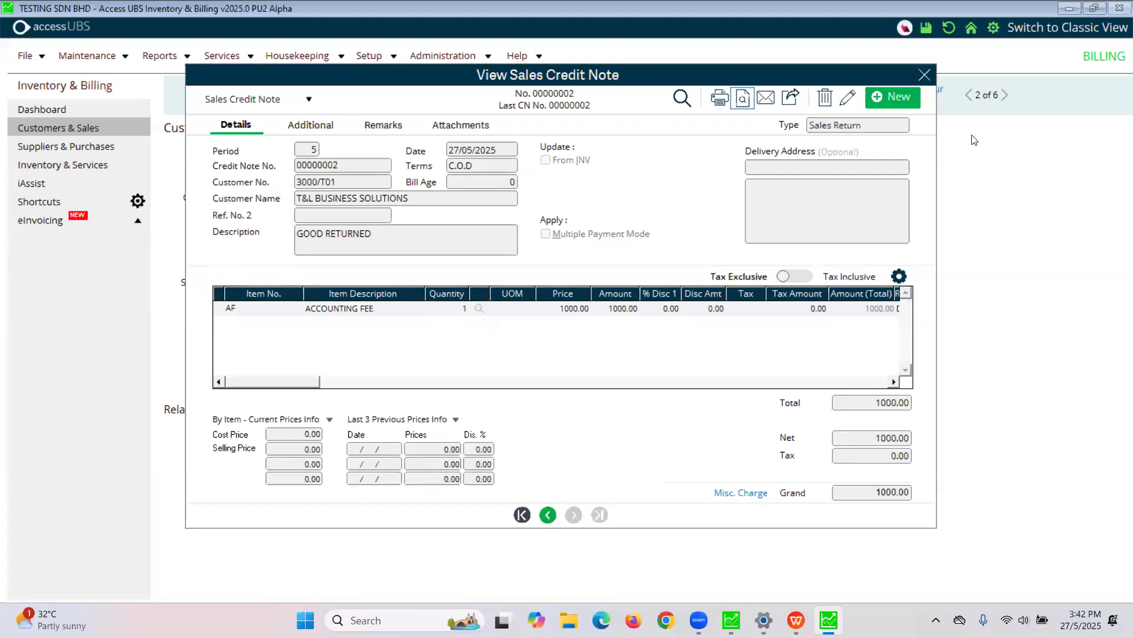
{"action": "left_click", "coordinate": [925, 74]}
Open a new sales debit note to check its Reason and Update From columns, then discard it and close the viewer.
{"action": "left_click", "coordinate": [348, 369]}
{"action": "mouse_move", "coordinate": [319, 416]}
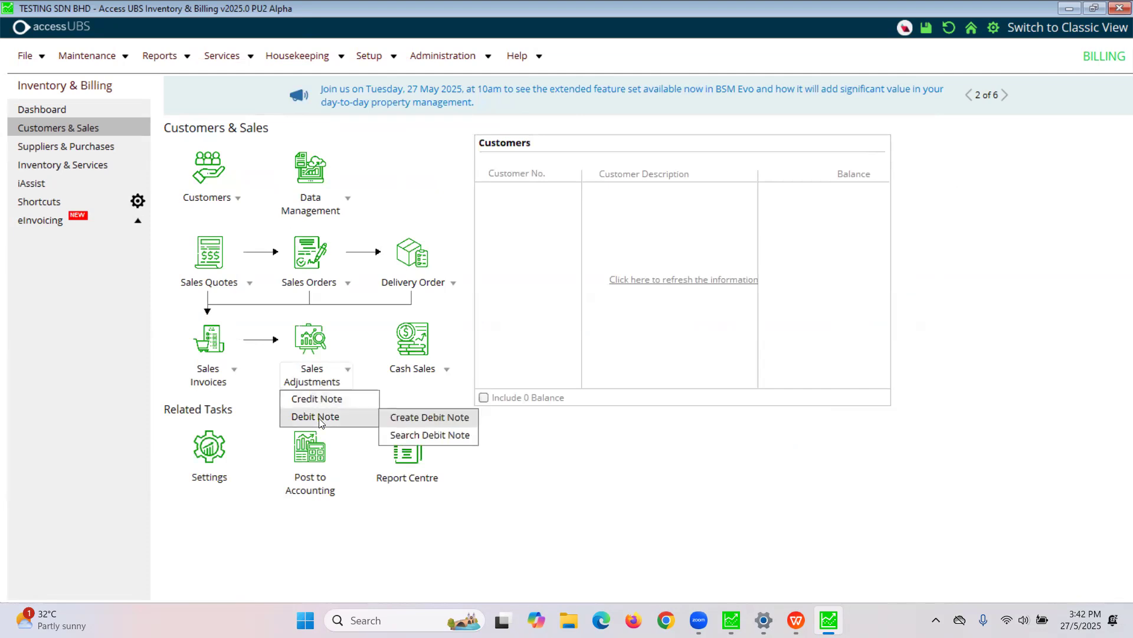
{"action": "left_click", "coordinate": [442, 420]}
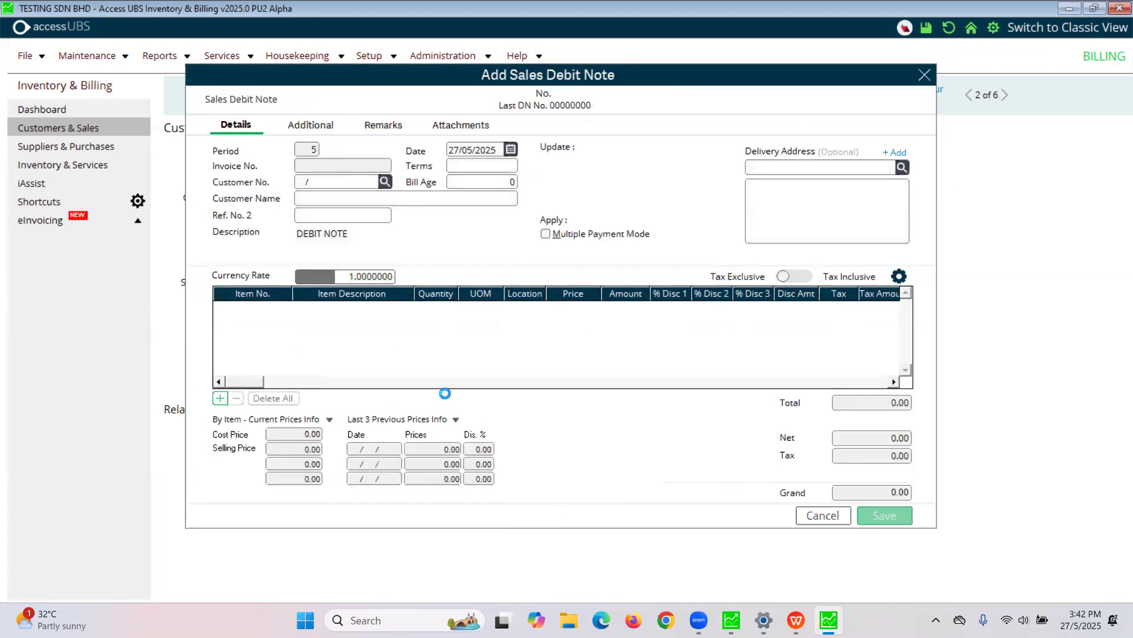
{"action": "left_click", "coordinate": [788, 385]}
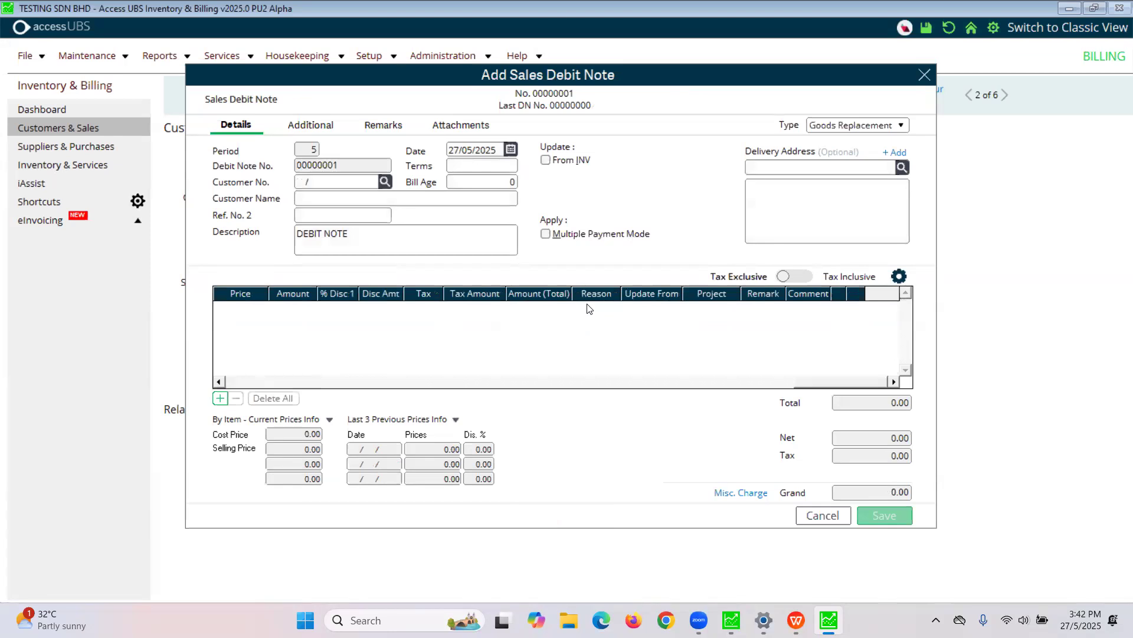
{"action": "left_click", "coordinate": [817, 523]}
{"action": "left_click", "coordinate": [534, 344]}
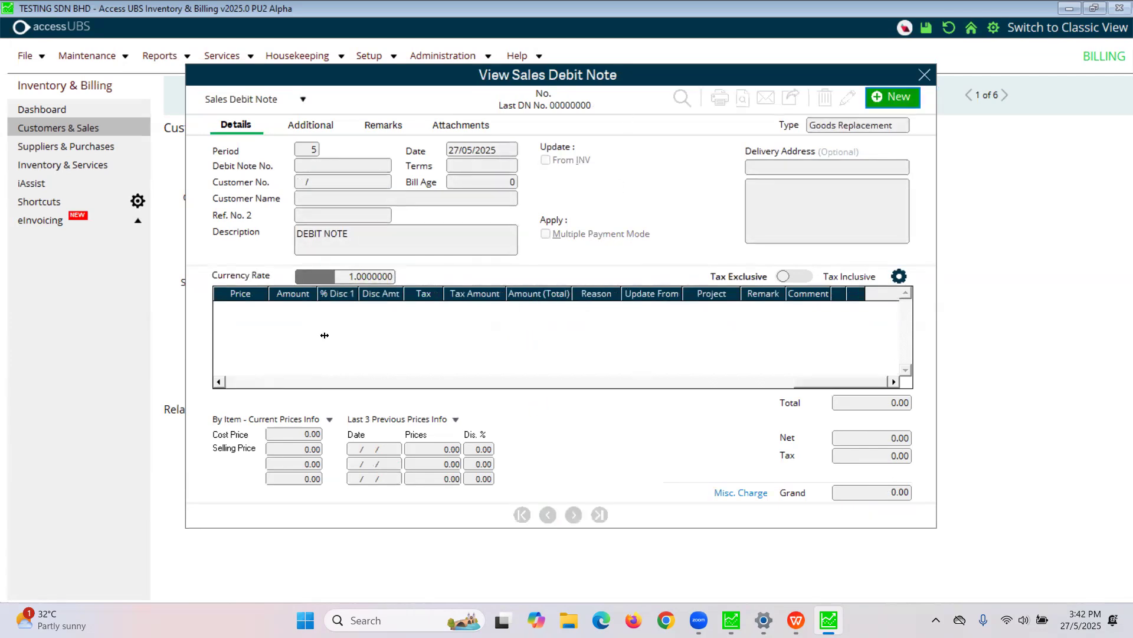
{"action": "left_click", "coordinate": [259, 383]}
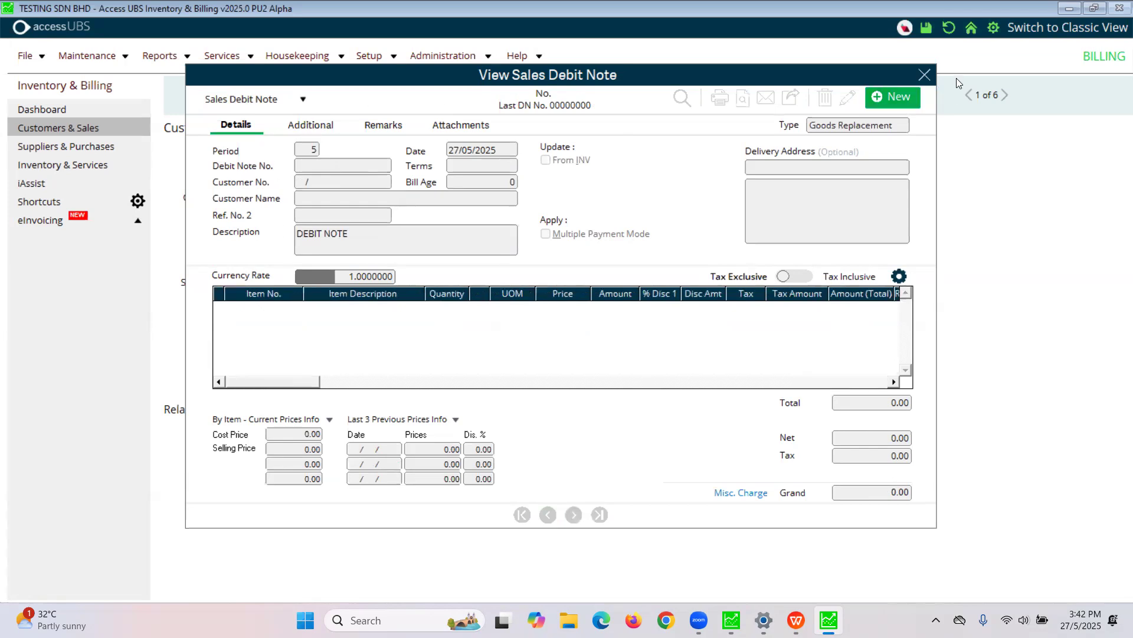
{"action": "left_click", "coordinate": [925, 74]}
Open a new sales invoice form to view its entry fields, then discard it and close the invoice viewer.
{"action": "left_click", "coordinate": [225, 388]}
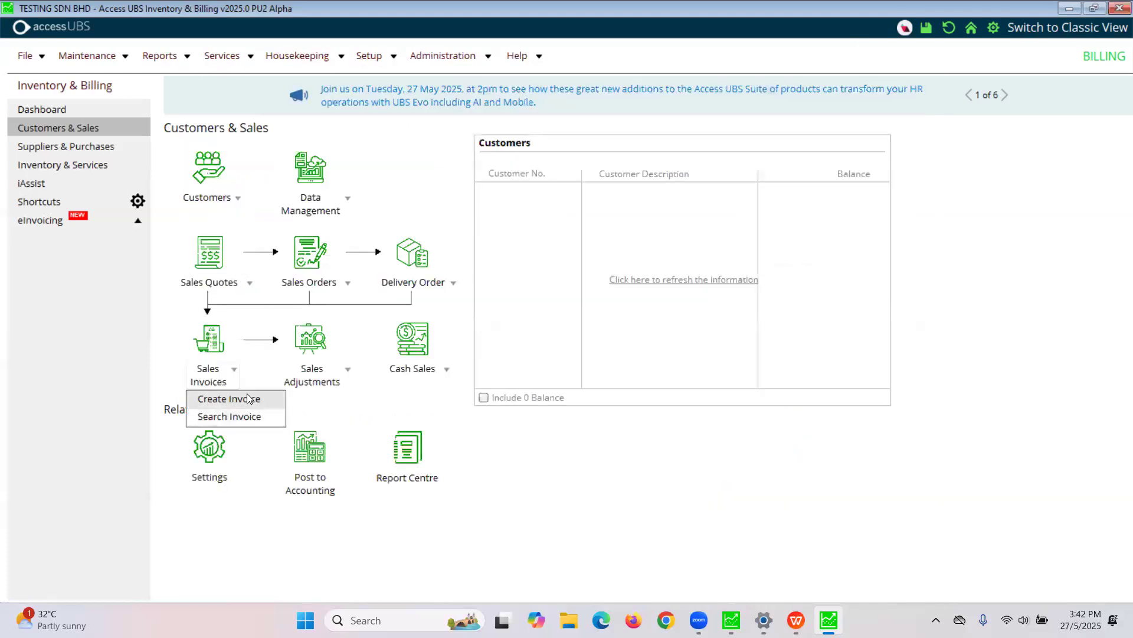
{"action": "left_click", "coordinate": [246, 398]}
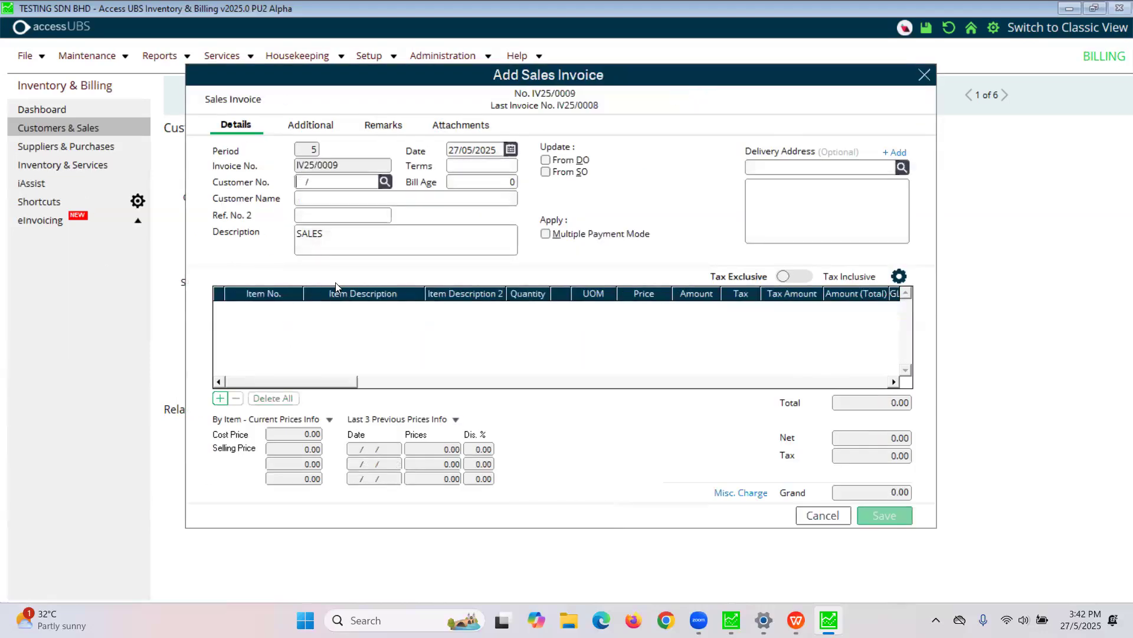
{"action": "left_click", "coordinate": [803, 518]}
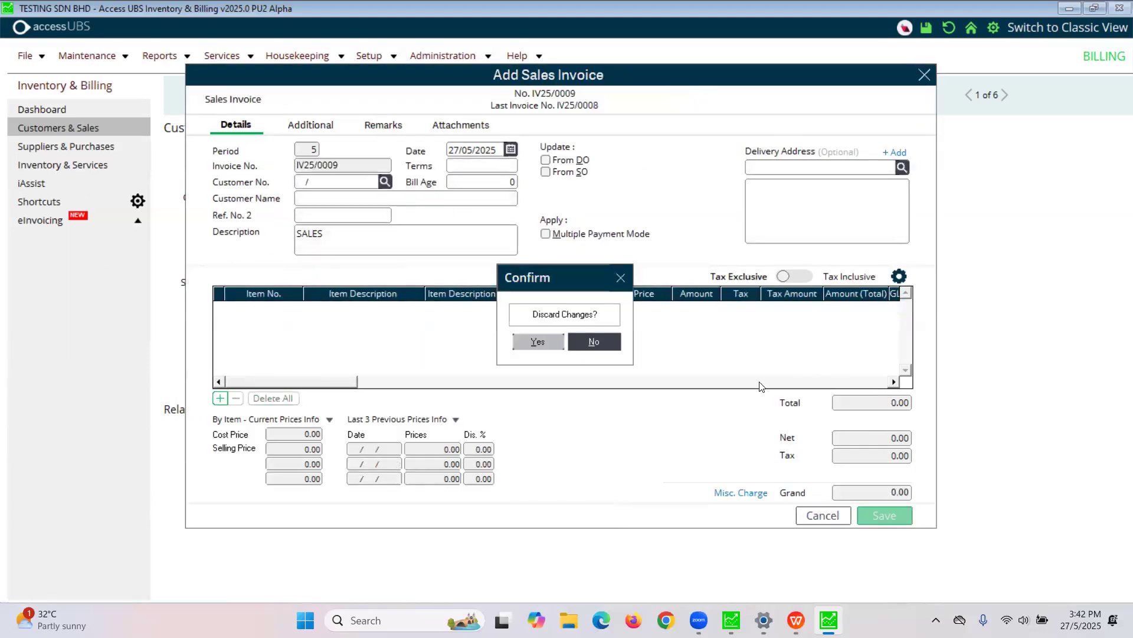
{"action": "left_click", "coordinate": [547, 342]}
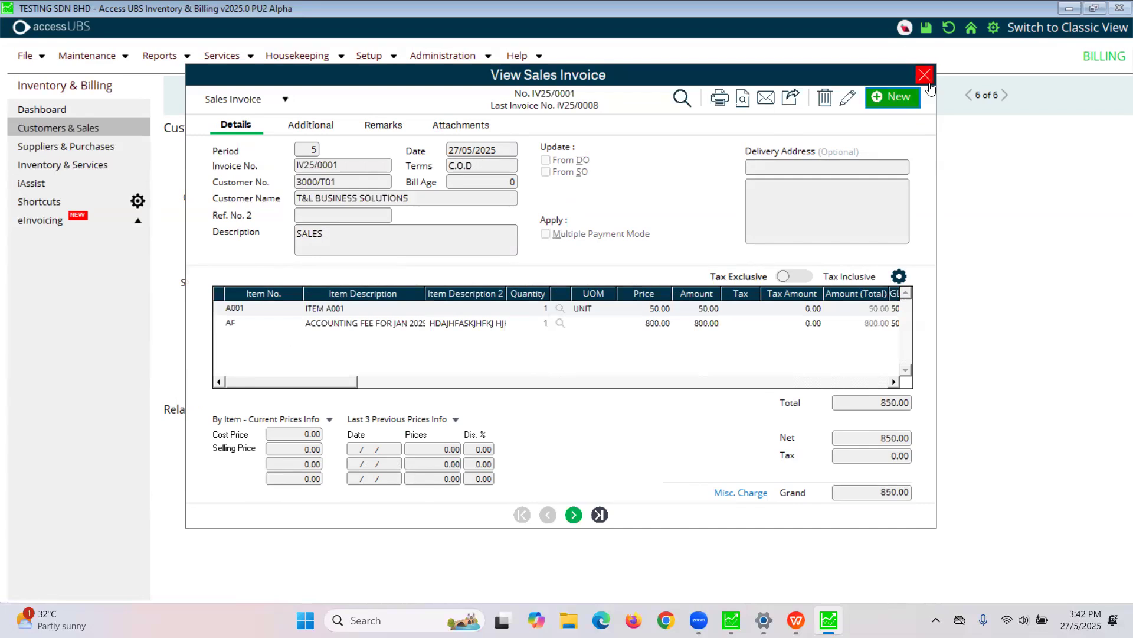
{"action": "left_click", "coordinate": [925, 74]}
Open a new sales credit note form to view its fields, then discard it and close the credit note viewer.
{"action": "left_click", "coordinate": [321, 381]}
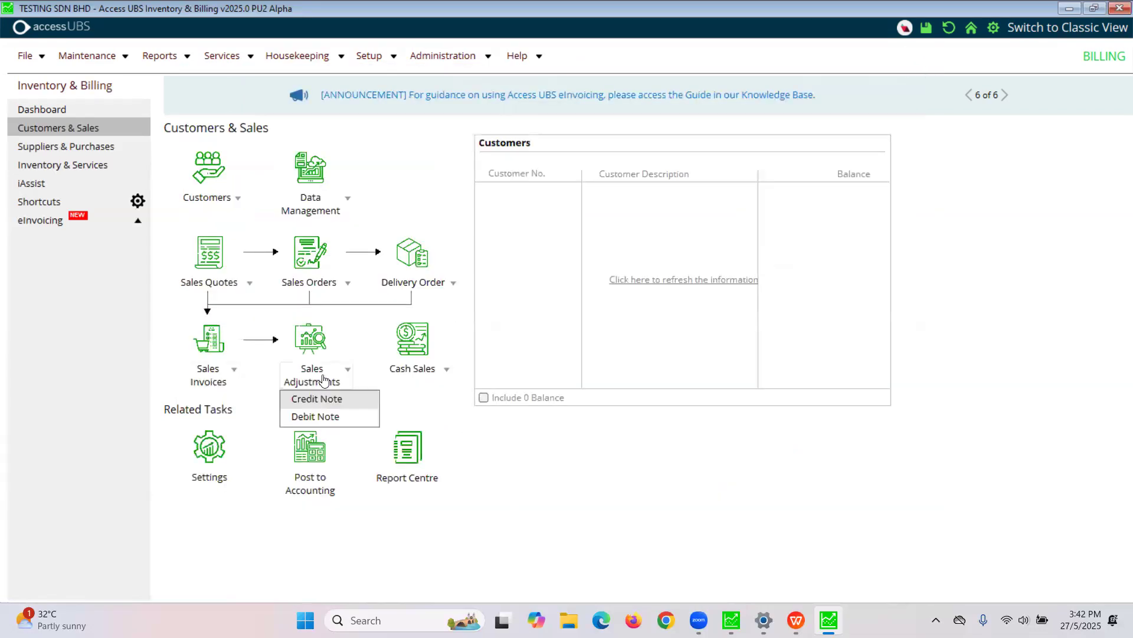
{"action": "mouse_move", "coordinate": [332, 403]}
{"action": "left_click", "coordinate": [437, 395]}
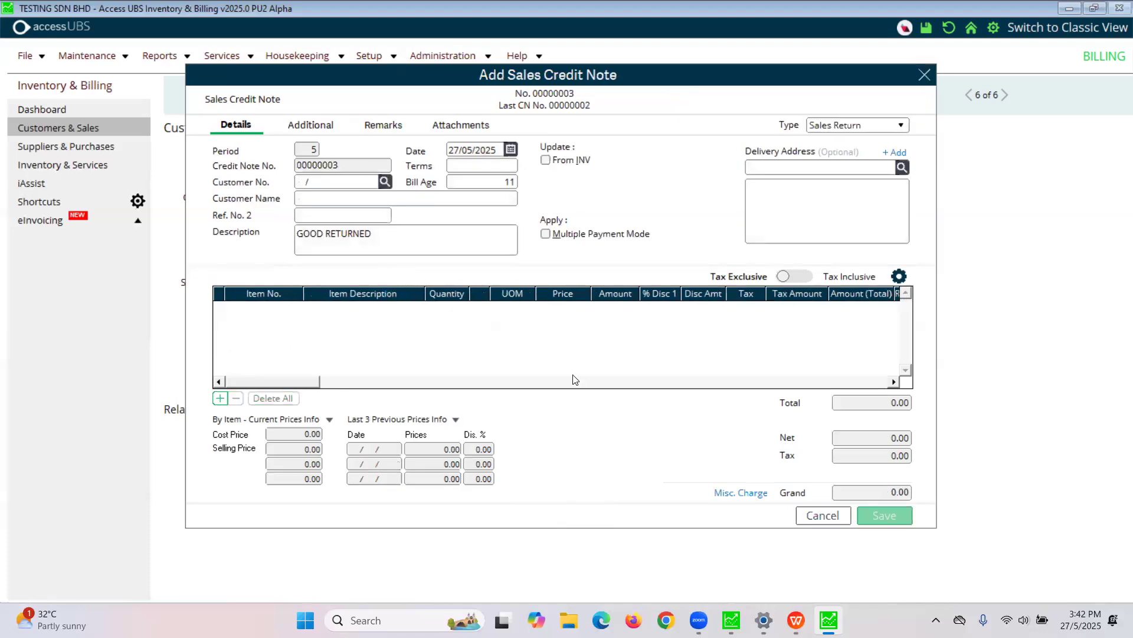
{"action": "left_click", "coordinate": [814, 517]}
{"action": "left_click", "coordinate": [542, 344]}
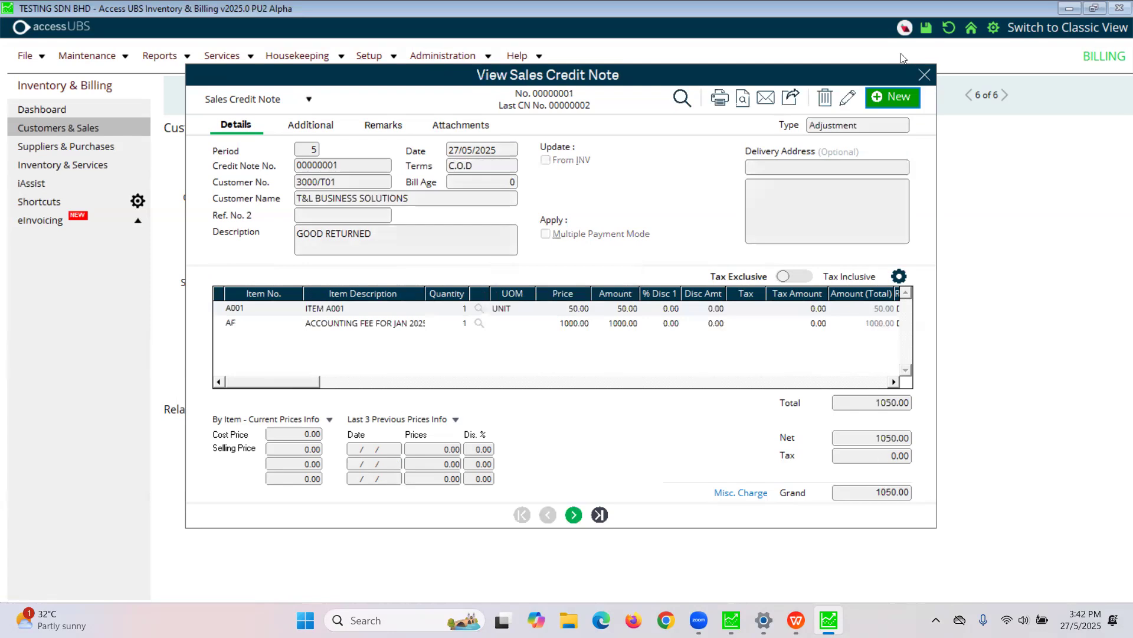
{"action": "left_click", "coordinate": [925, 75]}
Open a new sales invoice form from Customers & Sales and discard it to return to the invoice viewer.
{"action": "left_click", "coordinate": [217, 381]}
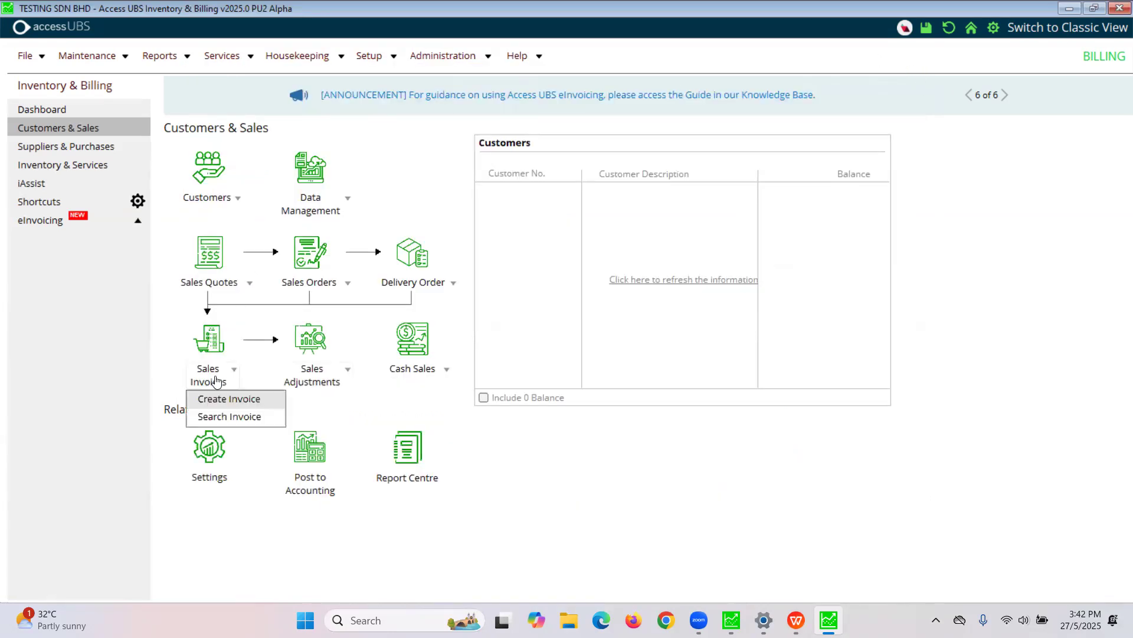
{"action": "left_click", "coordinate": [235, 398]}
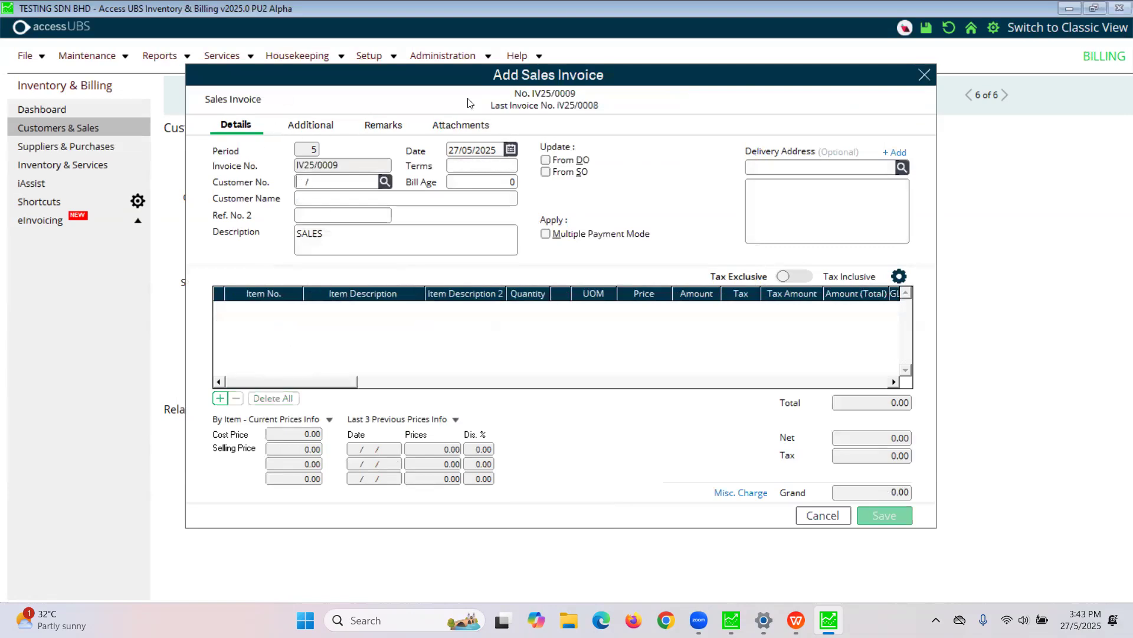
{"action": "left_click", "coordinate": [812, 517]}
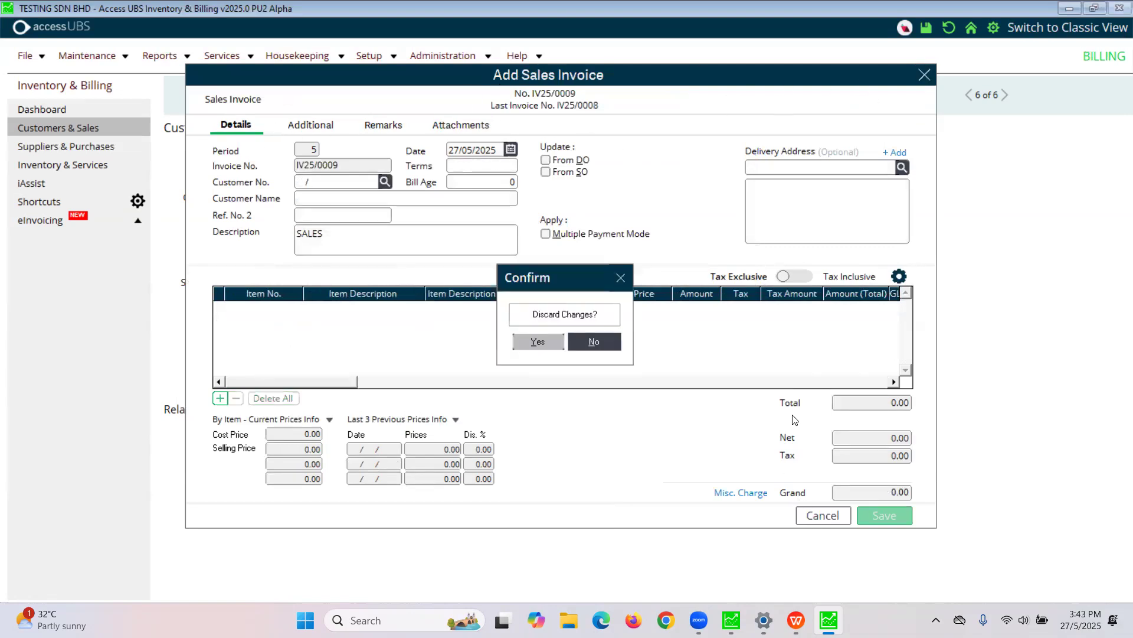
{"action": "left_click", "coordinate": [553, 353]}
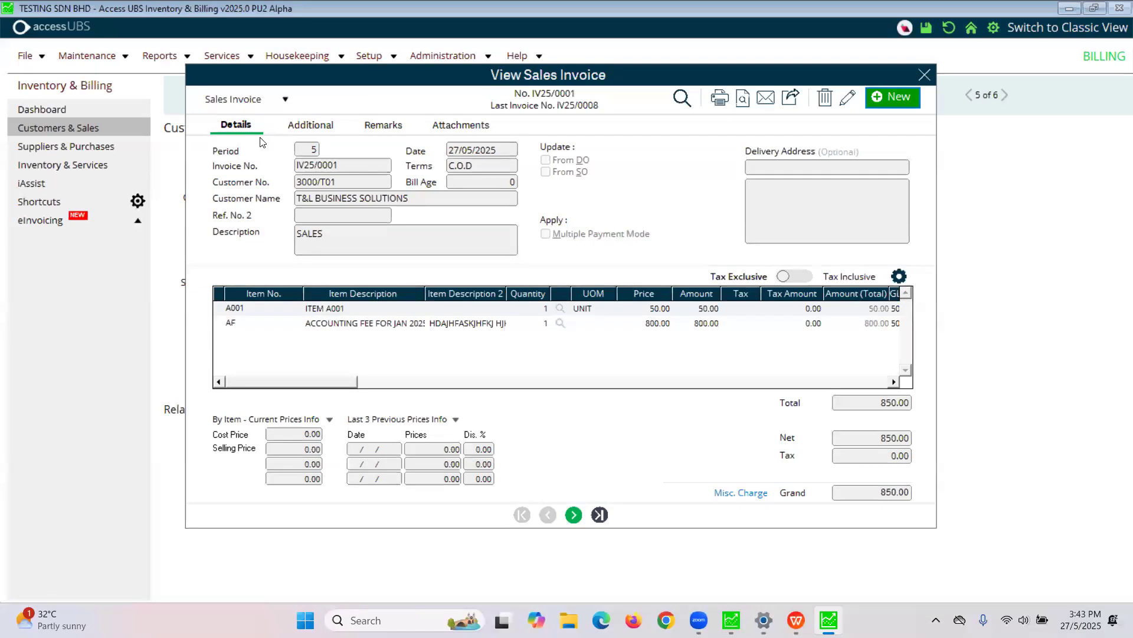
Switch the invoice viewer to the sales credit note and back to the sales invoice, and close the viewer.
{"action": "left_click", "coordinate": [223, 100]}
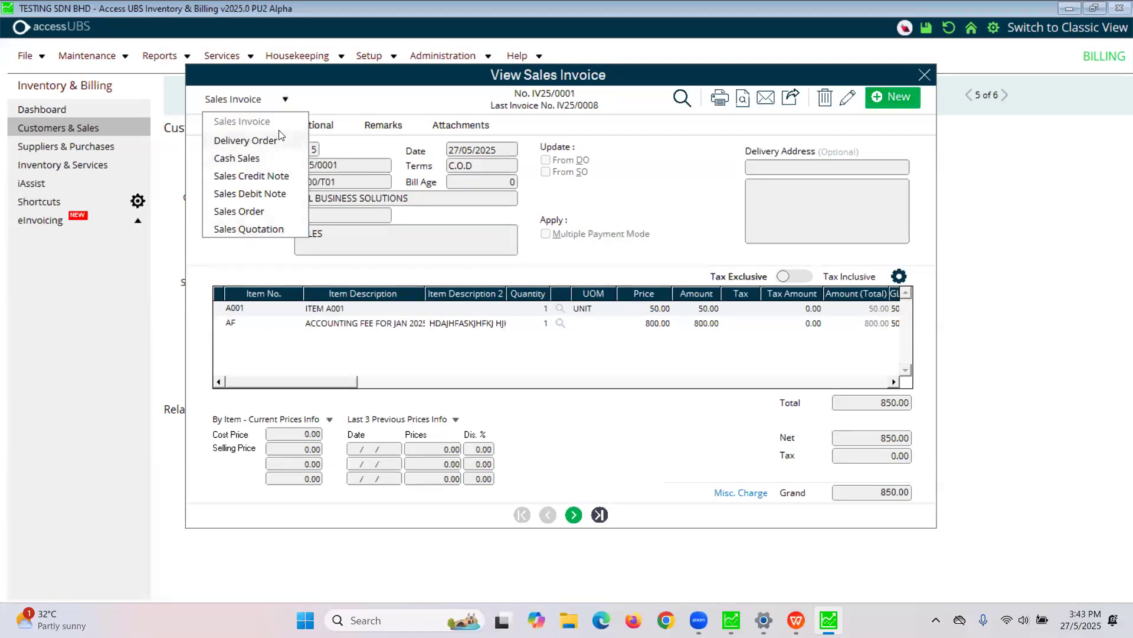
{"action": "left_click", "coordinate": [331, 95]}
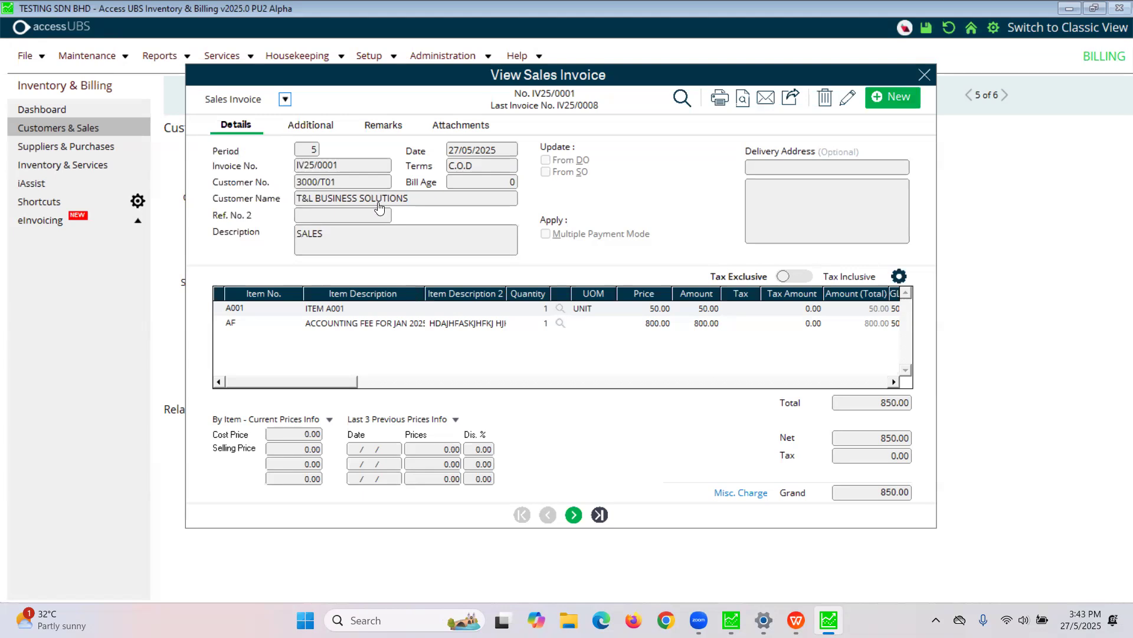
{"action": "left_click", "coordinate": [285, 99]}
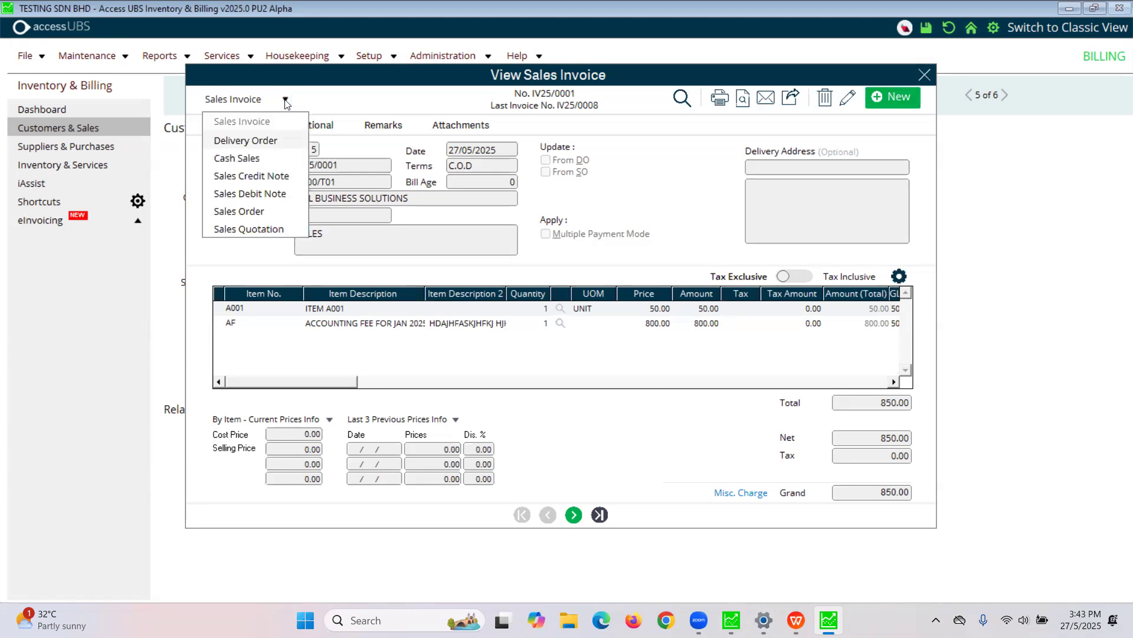
{"action": "left_click", "coordinate": [288, 176]}
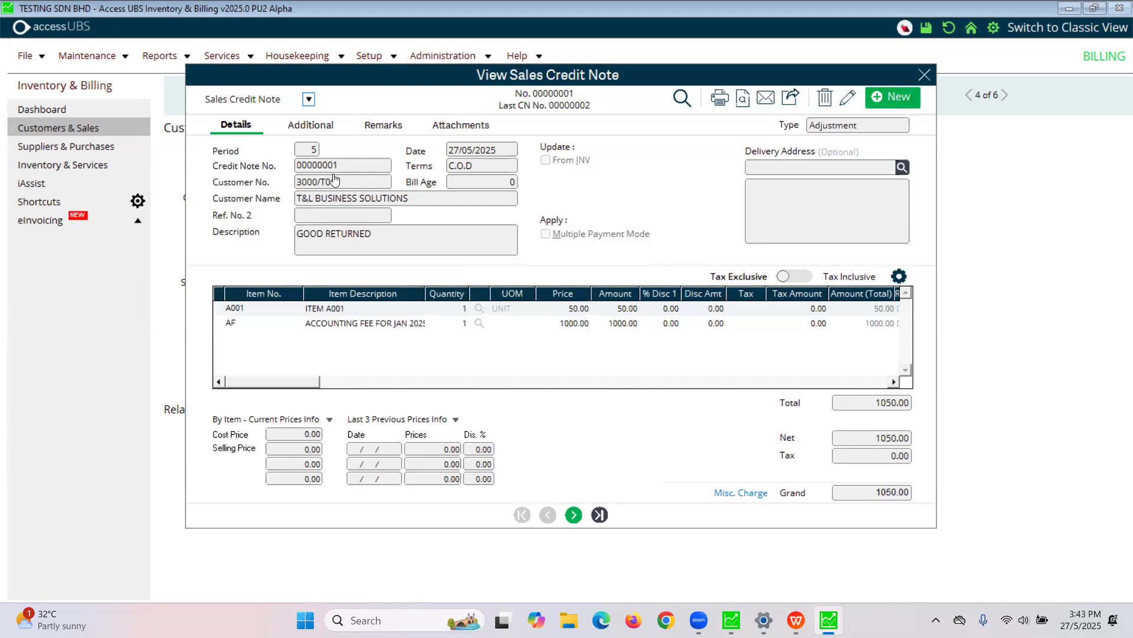
{"action": "left_click", "coordinate": [308, 100]}
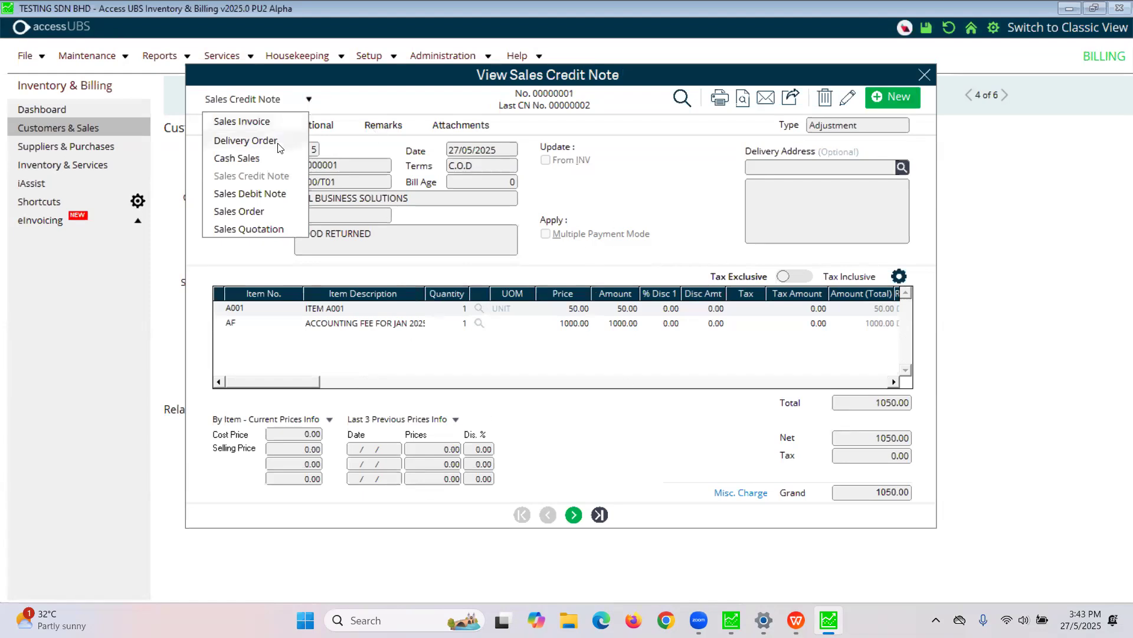
{"action": "left_click", "coordinate": [278, 123]}
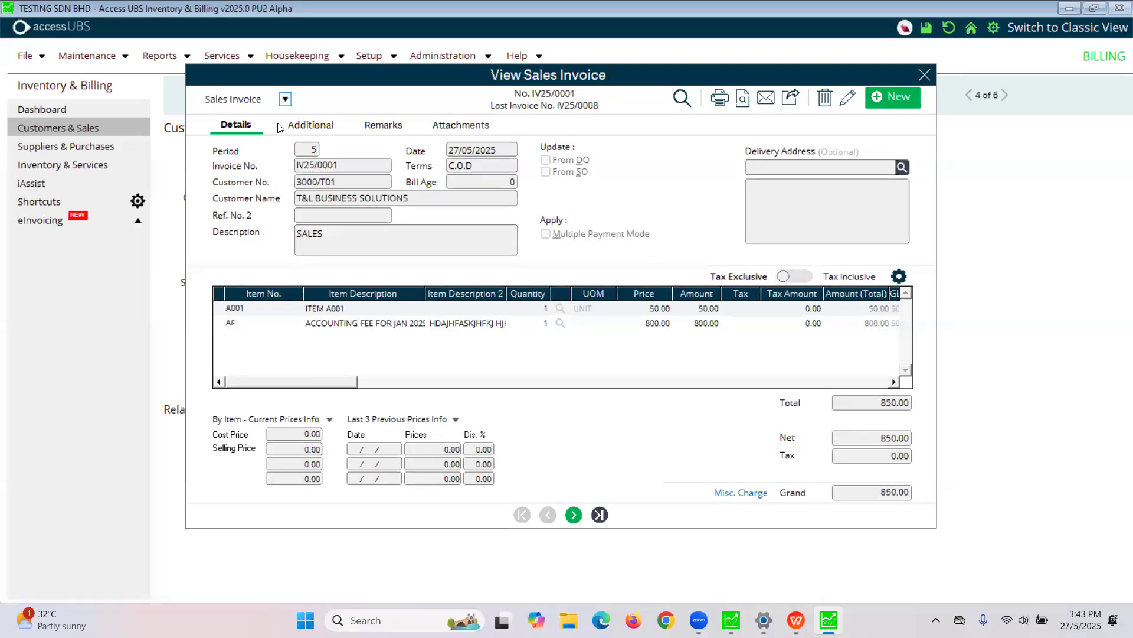
{"action": "left_click", "coordinate": [286, 99]}
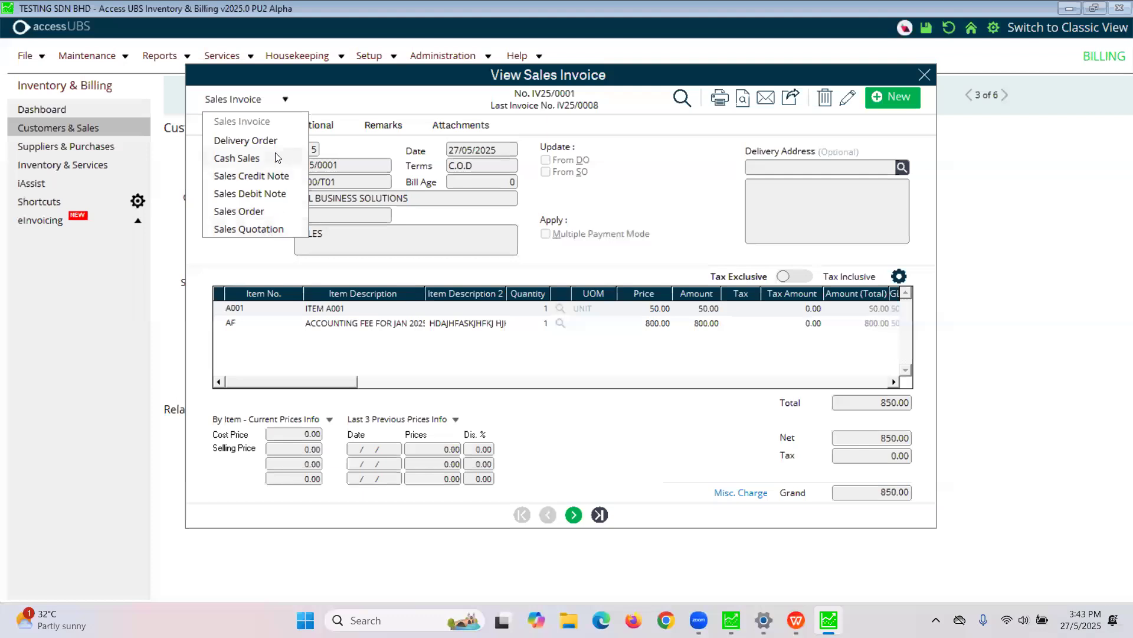
{"action": "left_click", "coordinate": [339, 102]}
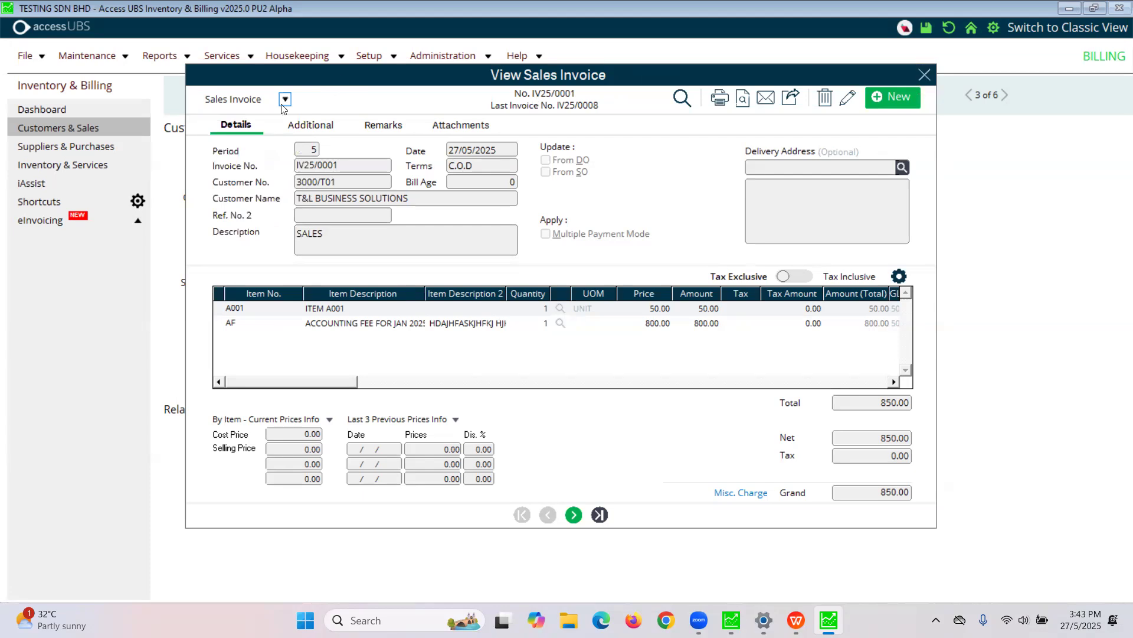
{"action": "left_click", "coordinate": [924, 74]}
View the Suppliers & Purchases page and return to Customers & Sales to check the sales invoice options.
{"action": "left_click", "coordinate": [71, 153]}
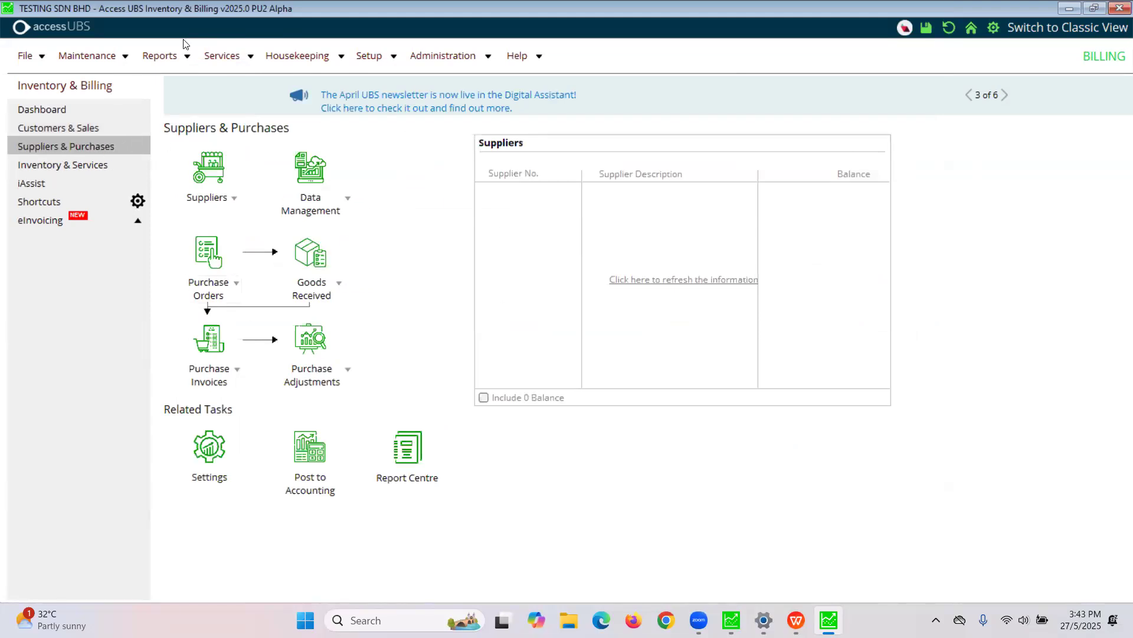
{"action": "left_click", "coordinate": [62, 126]}
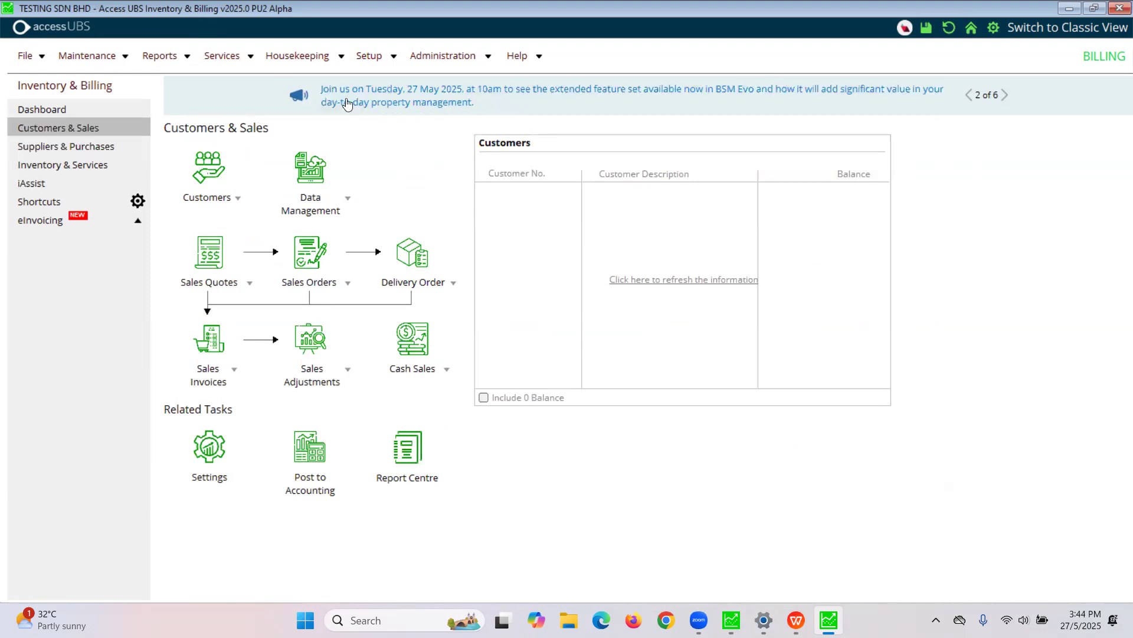
{"action": "left_click", "coordinate": [220, 380]}
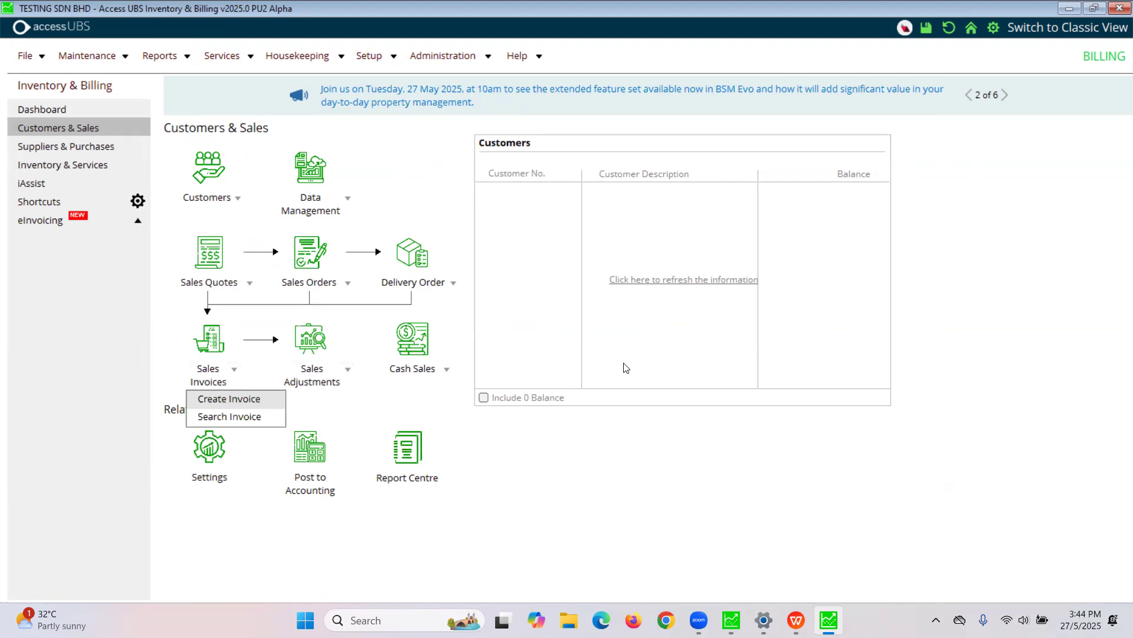
{"action": "left_click", "coordinate": [711, 427]}
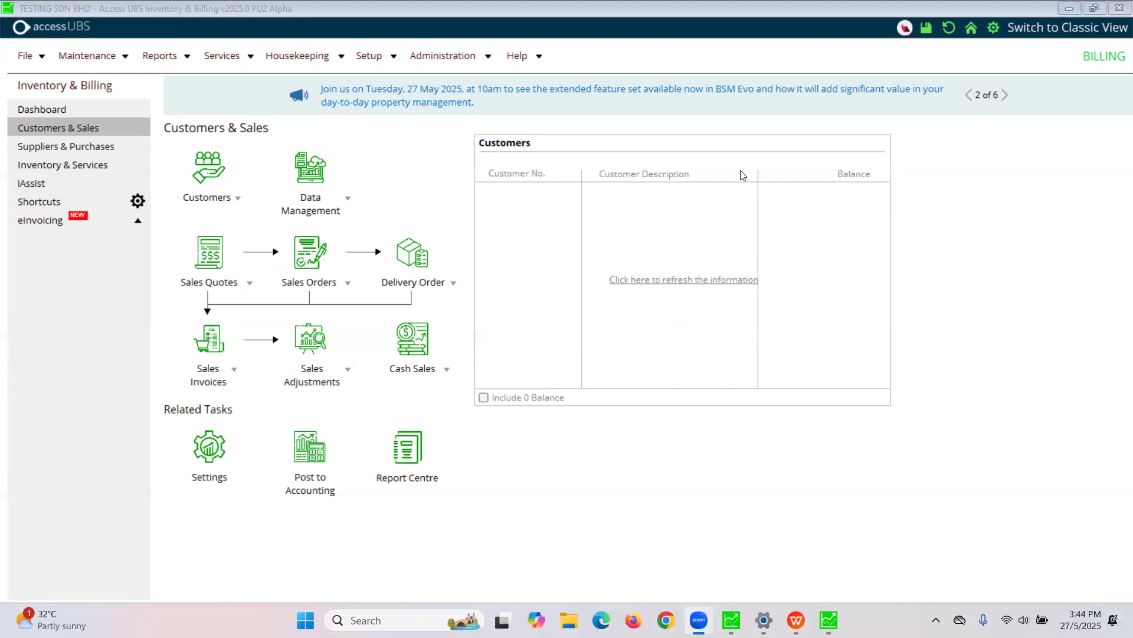
Open another blank sales invoice to view its fields, discard it, and close the invoice viewer.
{"action": "left_click", "coordinate": [221, 381]}
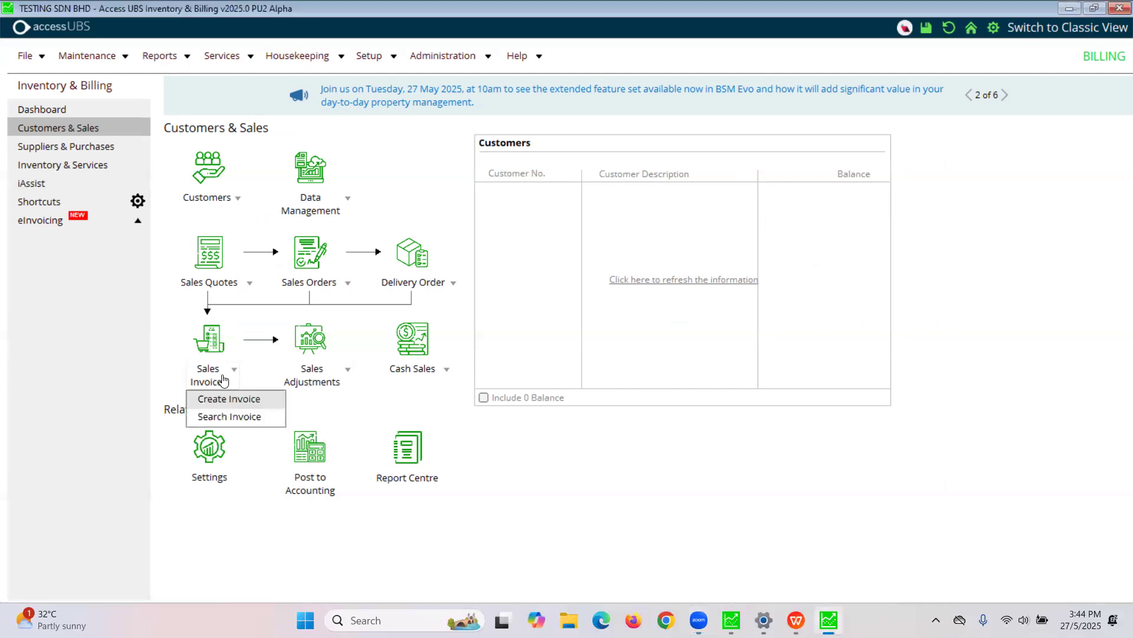
{"action": "left_click", "coordinate": [228, 402]}
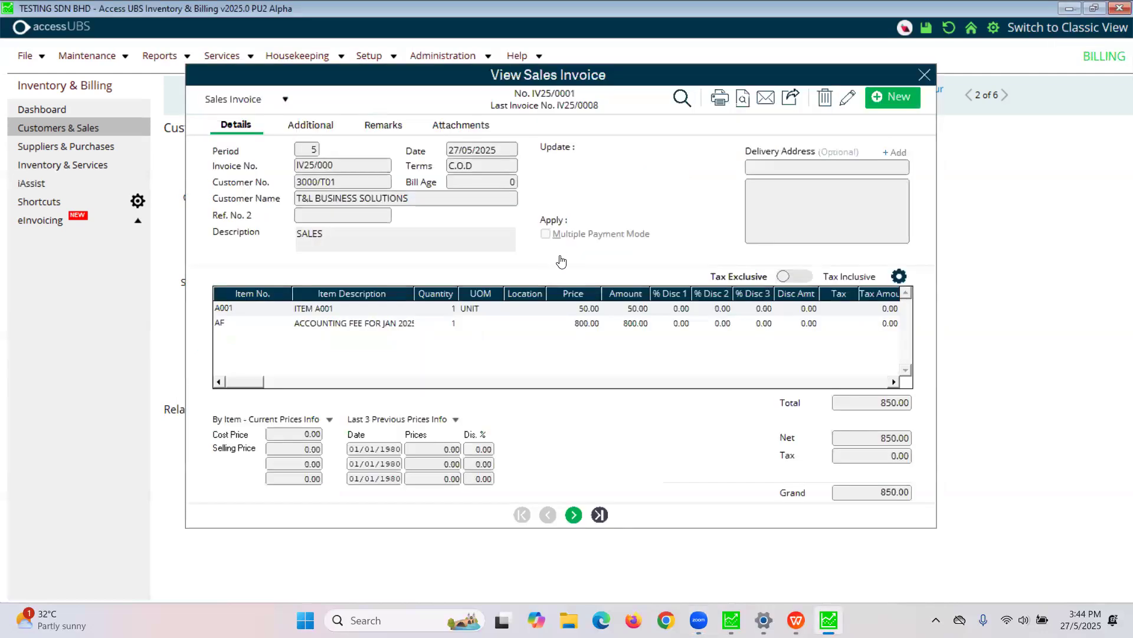
{"action": "left_click", "coordinate": [577, 163]}
{"action": "left_click", "coordinate": [621, 342]}
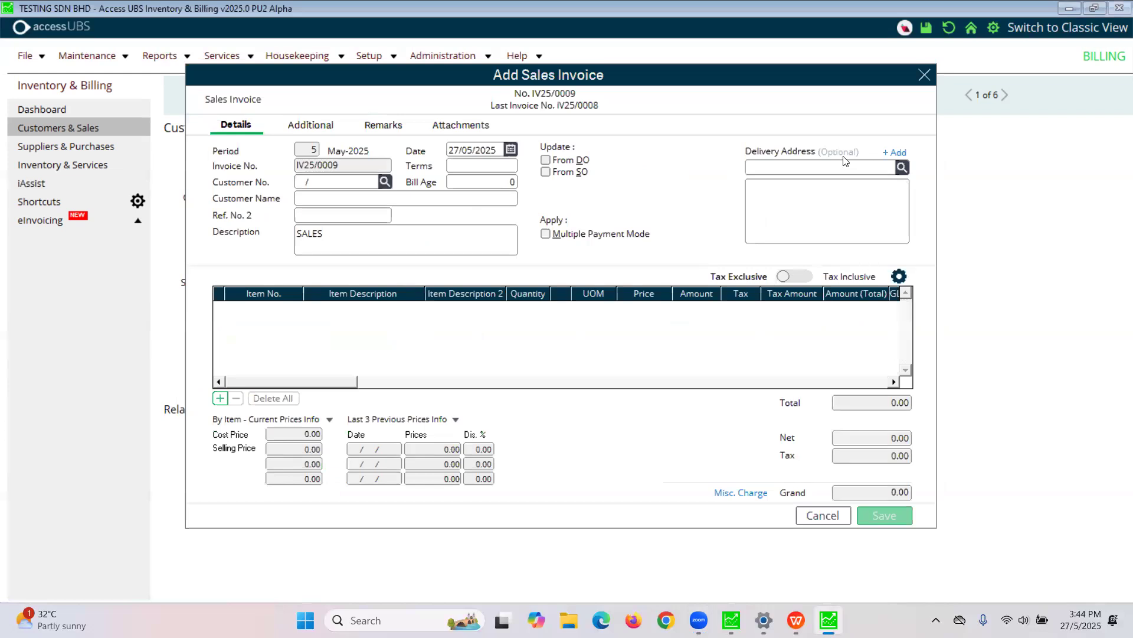
{"action": "left_click", "coordinate": [822, 514]}
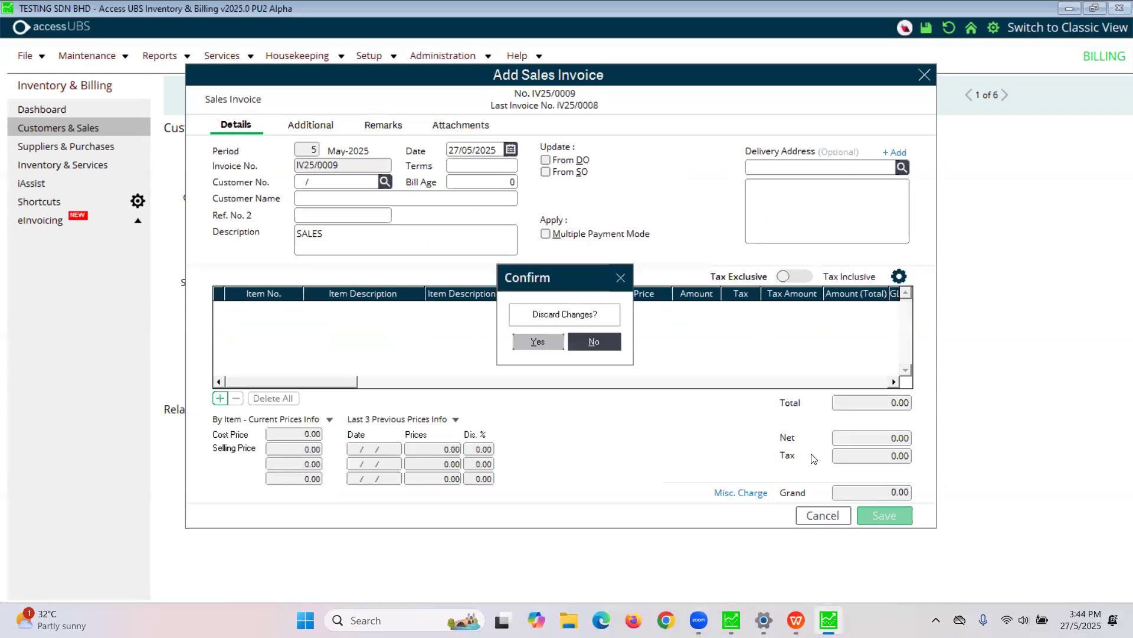
{"action": "left_click", "coordinate": [537, 344]}
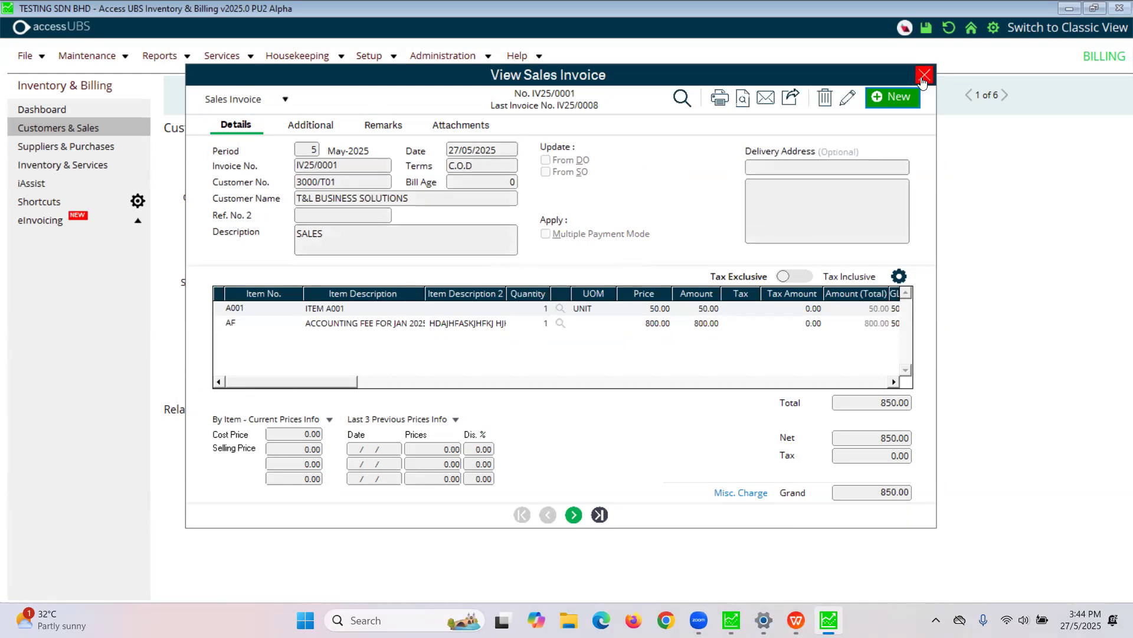
{"action": "left_click", "coordinate": [924, 75]}
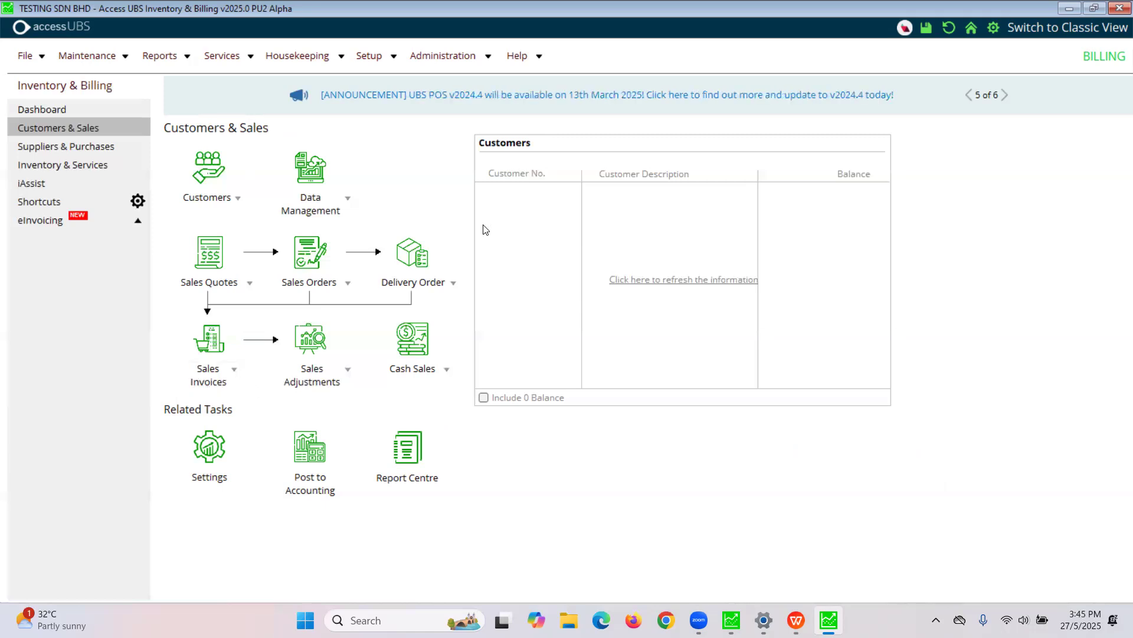
View the Shortcuts page and return to Customers & Sales to check the debit note options under Sales Adjustments.
{"action": "left_click", "coordinate": [39, 201]}
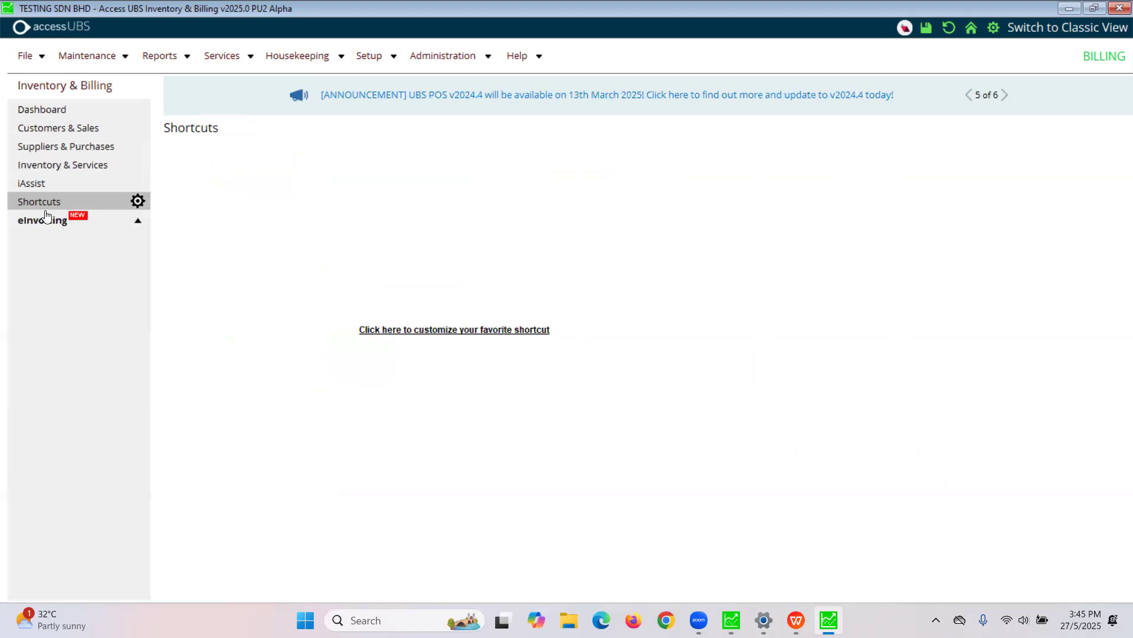
{"action": "left_click", "coordinate": [87, 133]}
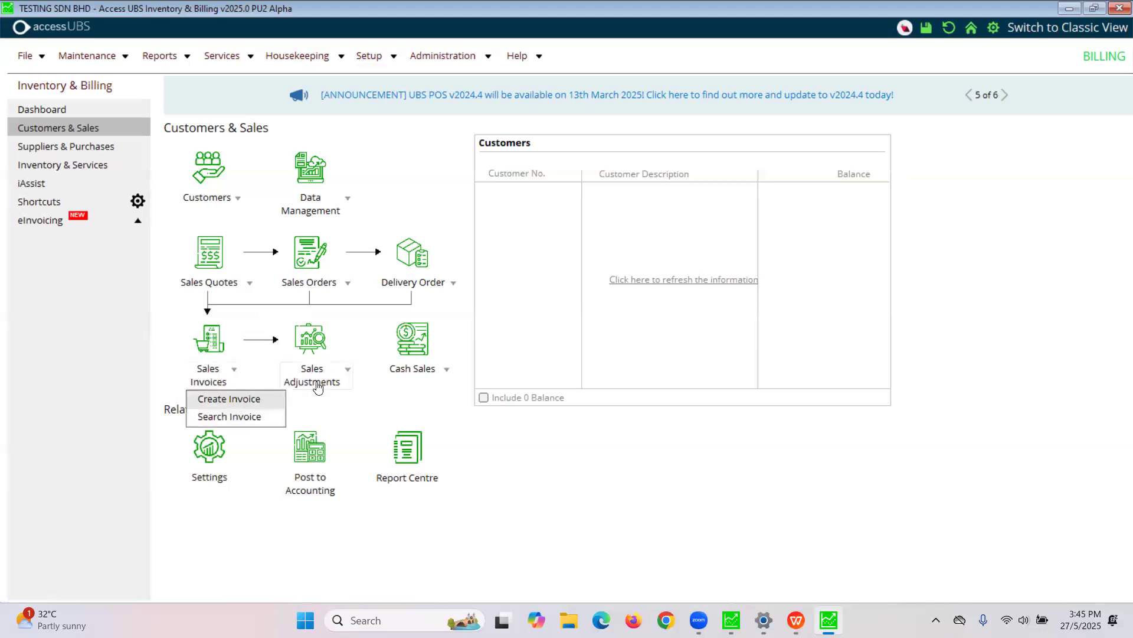
{"action": "mouse_move", "coordinate": [325, 382]}
{"action": "mouse_move", "coordinate": [348, 429]}
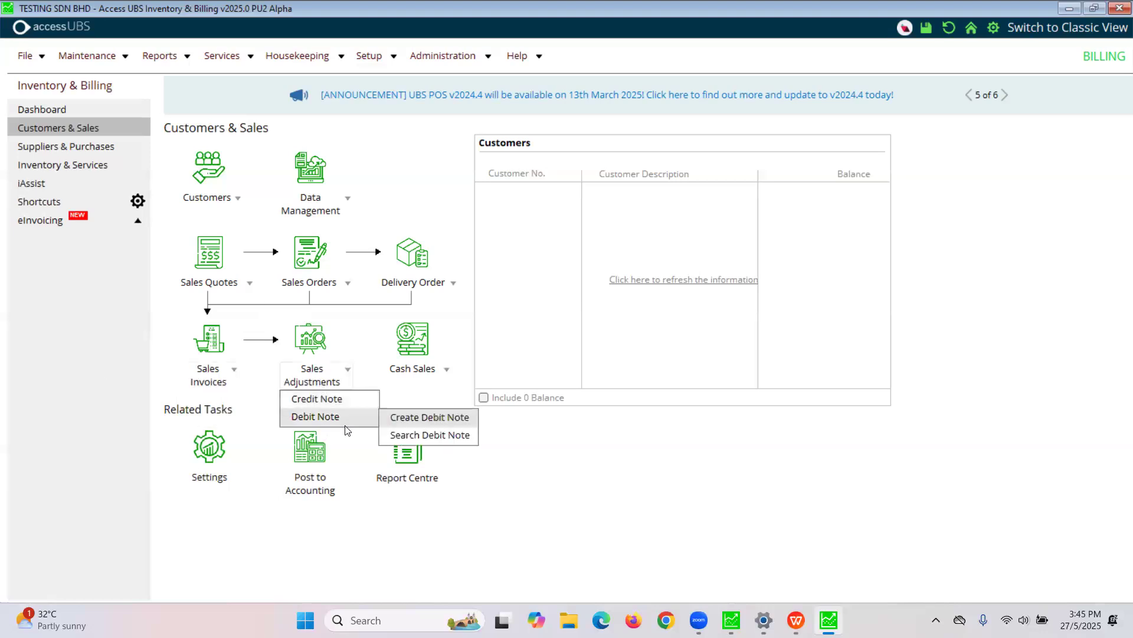
Open a new delivery order form, discard it, check the viewer's document type list, and close the viewer.
{"action": "left_click", "coordinate": [423, 304]}
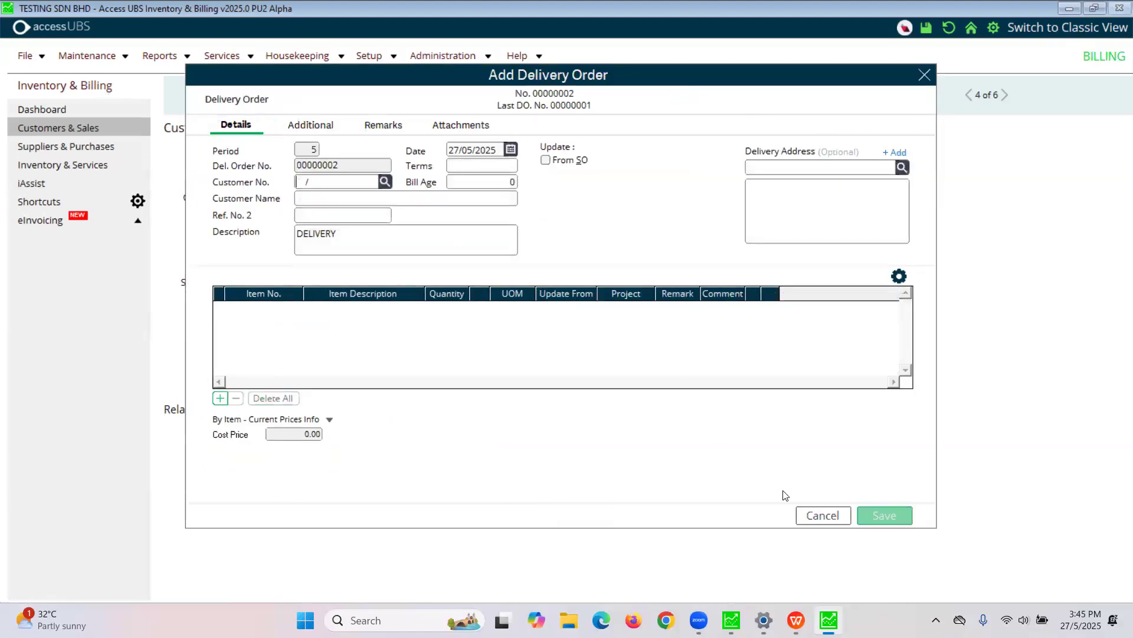
{"action": "left_click", "coordinate": [823, 517]}
{"action": "left_click", "coordinate": [557, 342]}
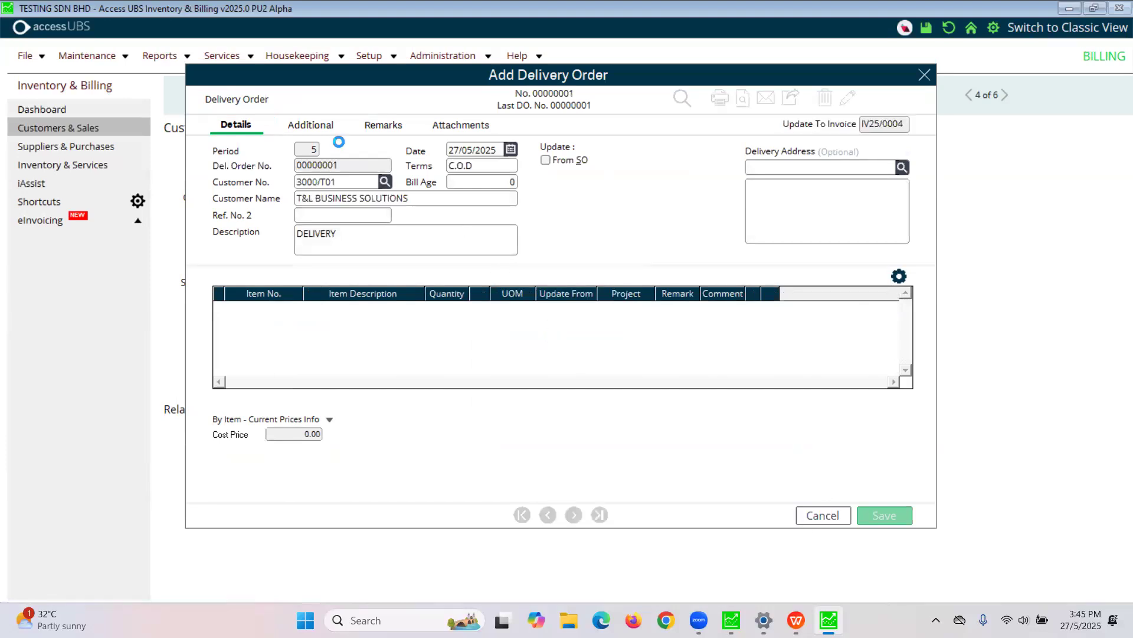
{"action": "left_click", "coordinate": [267, 100]}
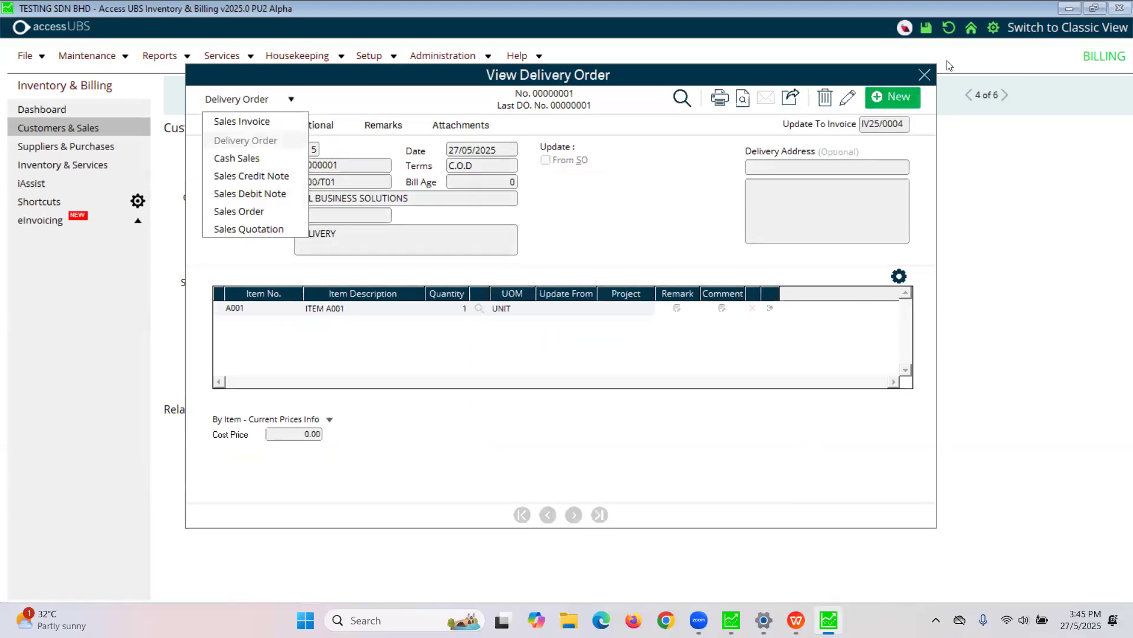
{"action": "left_click", "coordinate": [928, 74]}
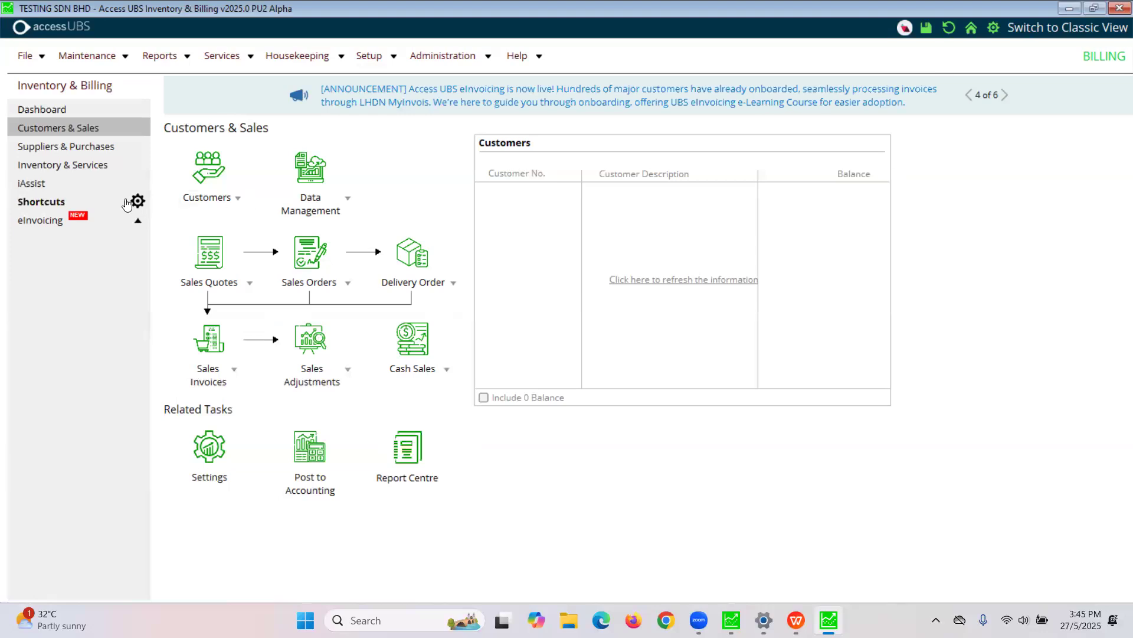
Open the Shortcuts customization, review the available categories from Maintenance to Reports, and cancel without choosing any.
{"action": "left_click", "coordinate": [49, 207]}
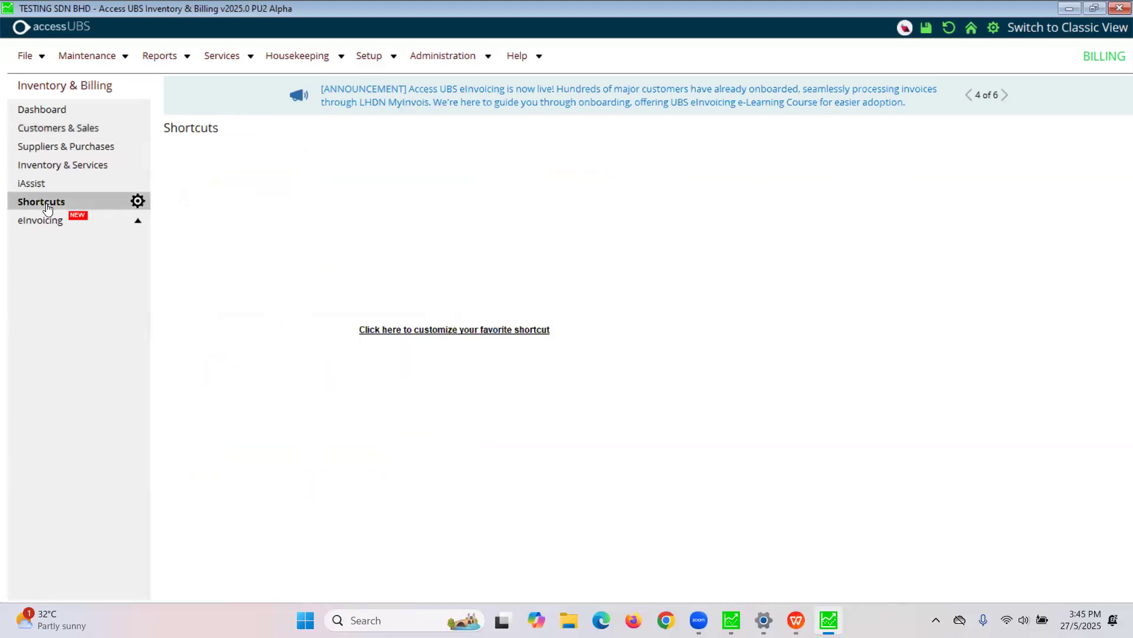
{"action": "left_click", "coordinate": [137, 200]}
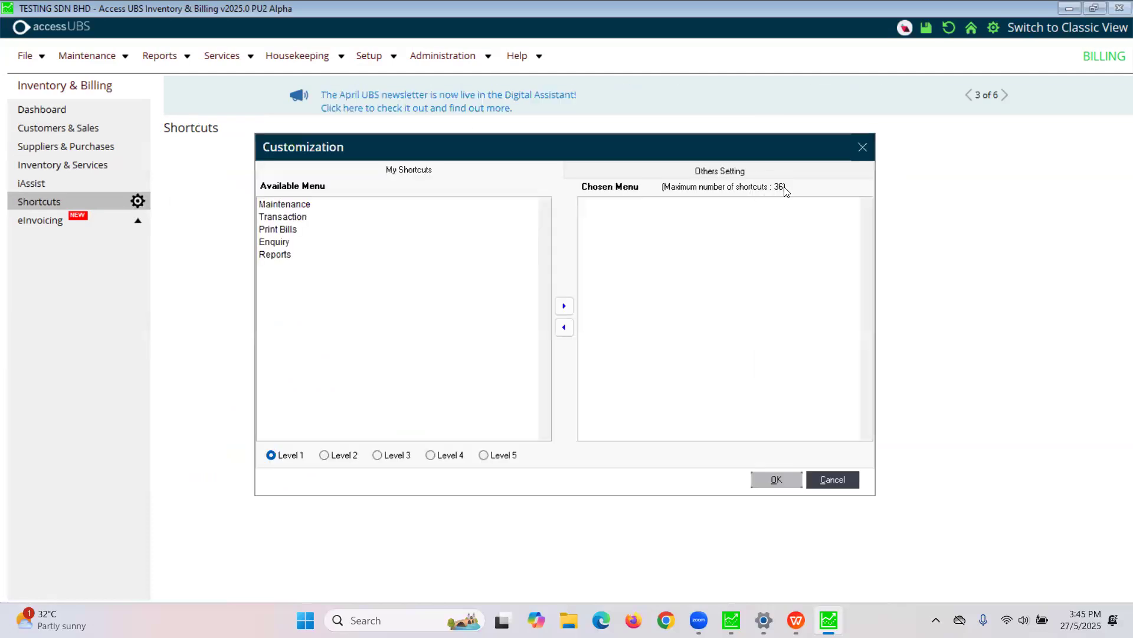
{"action": "left_click", "coordinate": [283, 204]}
{"action": "left_click", "coordinate": [285, 217]}
{"action": "left_click", "coordinate": [285, 229]}
{"action": "left_click", "coordinate": [283, 243]}
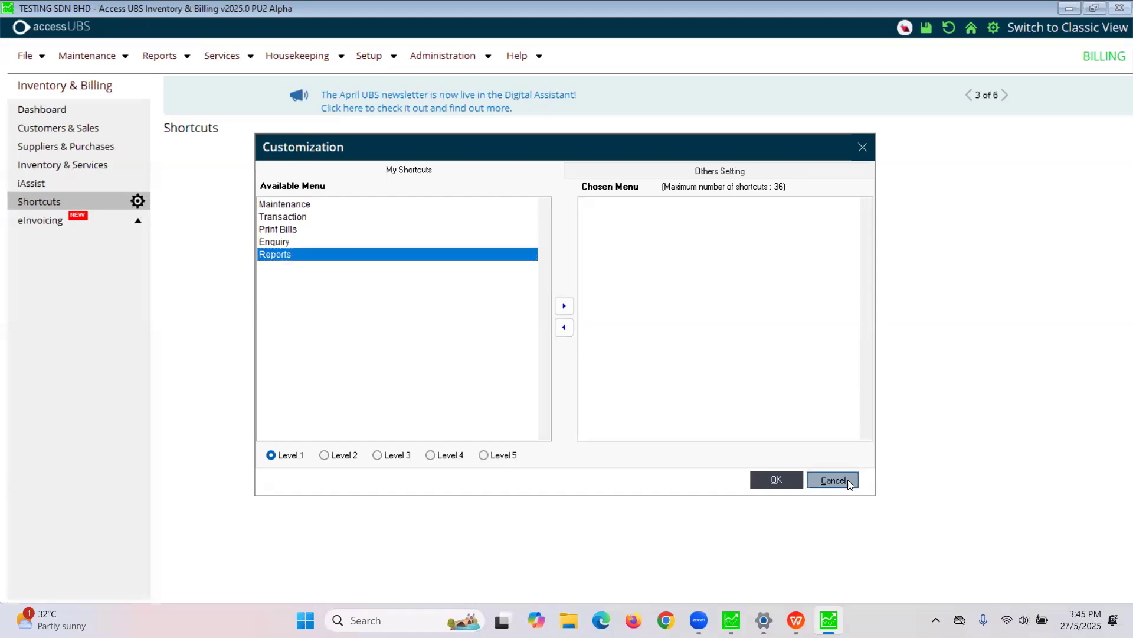
{"action": "left_click", "coordinate": [832, 480]}
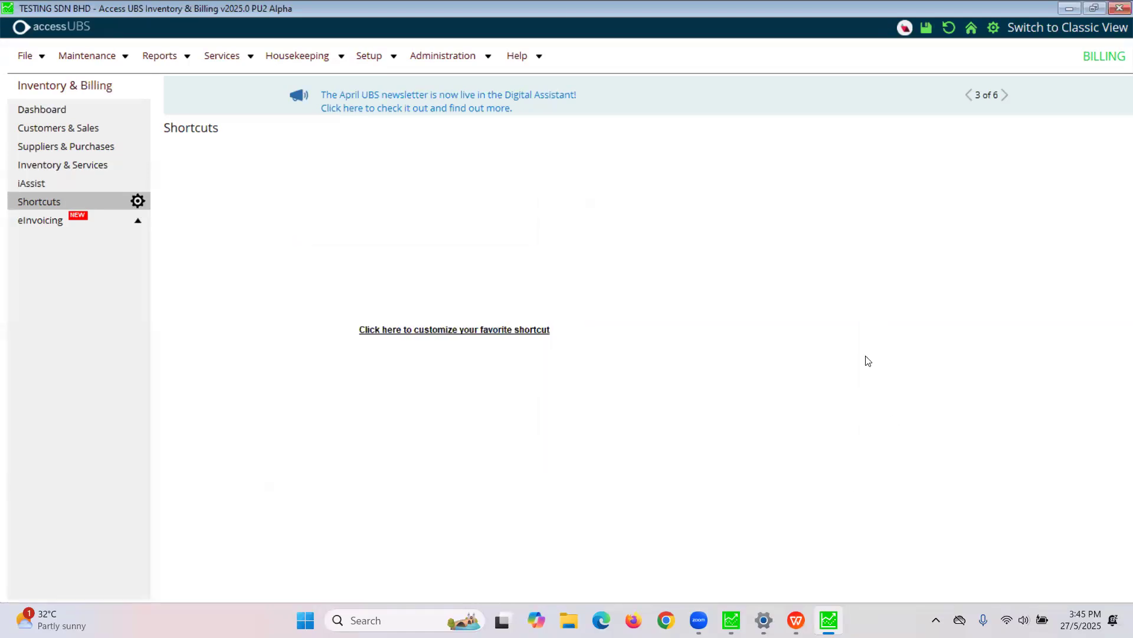
Examine the Maintenance functions, including those for customers and items, and the available Customers & Sales reports.
{"action": "left_click", "coordinate": [94, 59]}
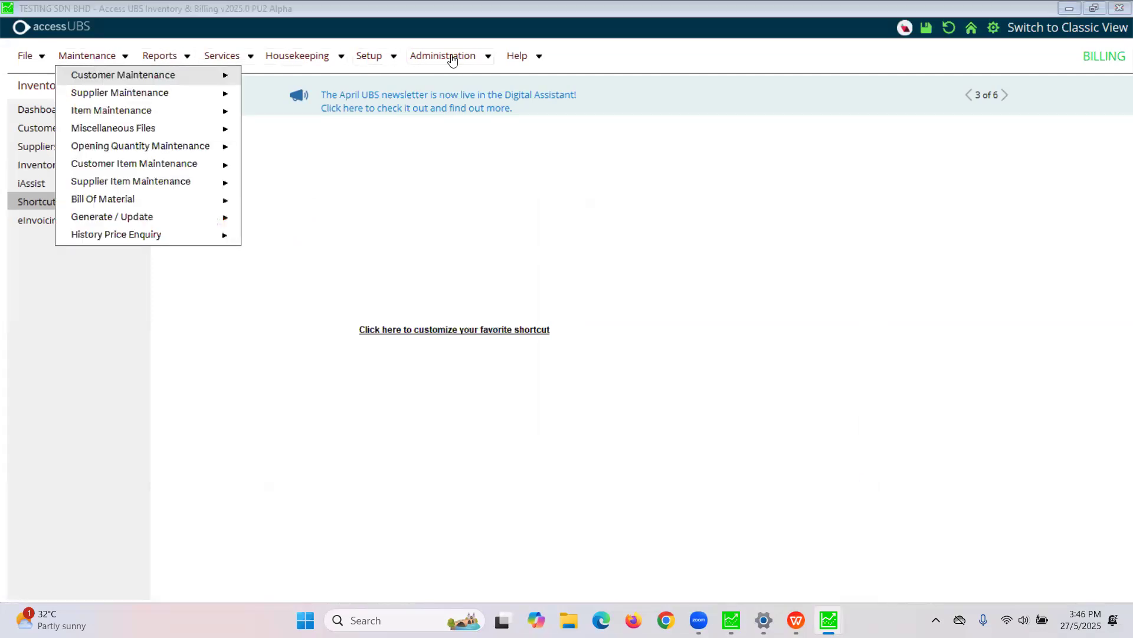
{"action": "left_click", "coordinate": [453, 59]}
{"action": "left_click", "coordinate": [106, 61]}
{"action": "mouse_move", "coordinate": [103, 77]}
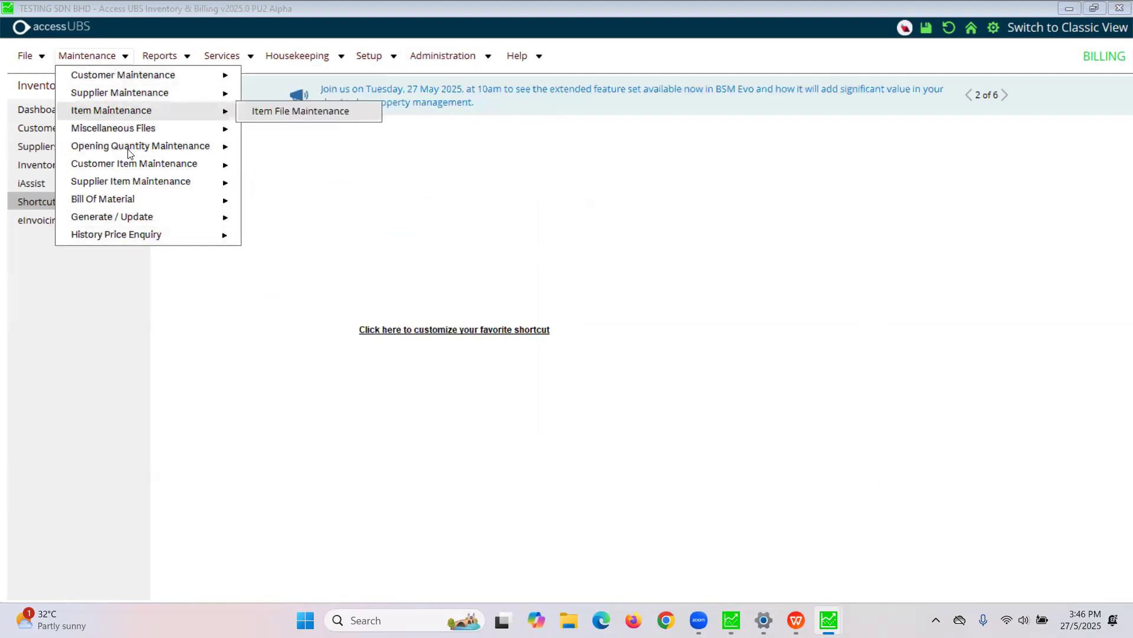
{"action": "mouse_move", "coordinate": [156, 78]}
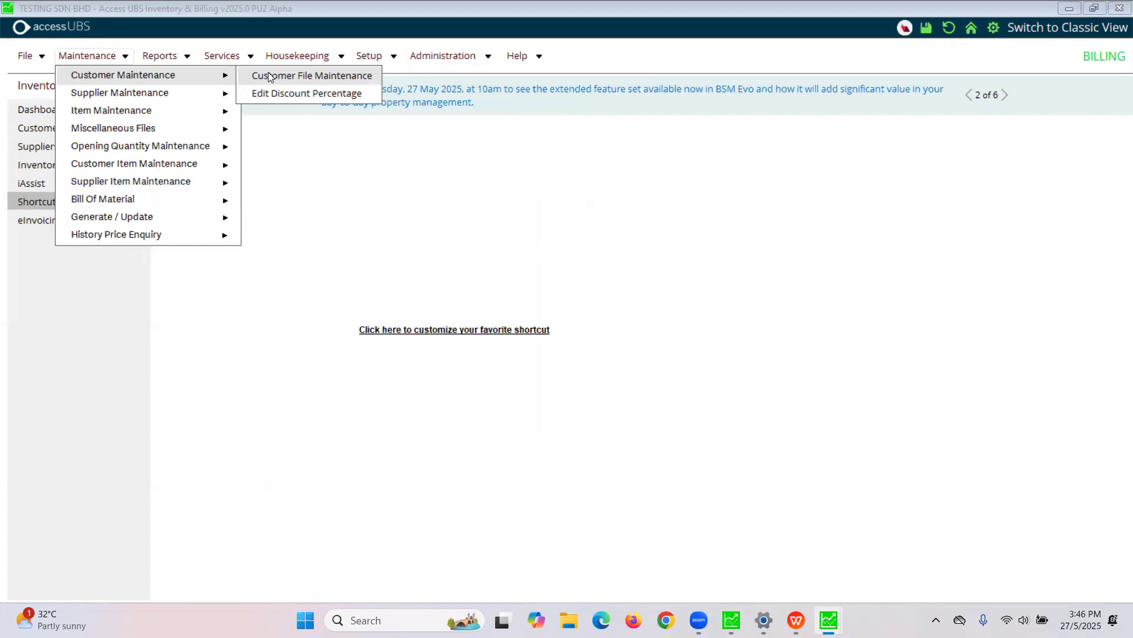
{"action": "left_click", "coordinate": [183, 59]}
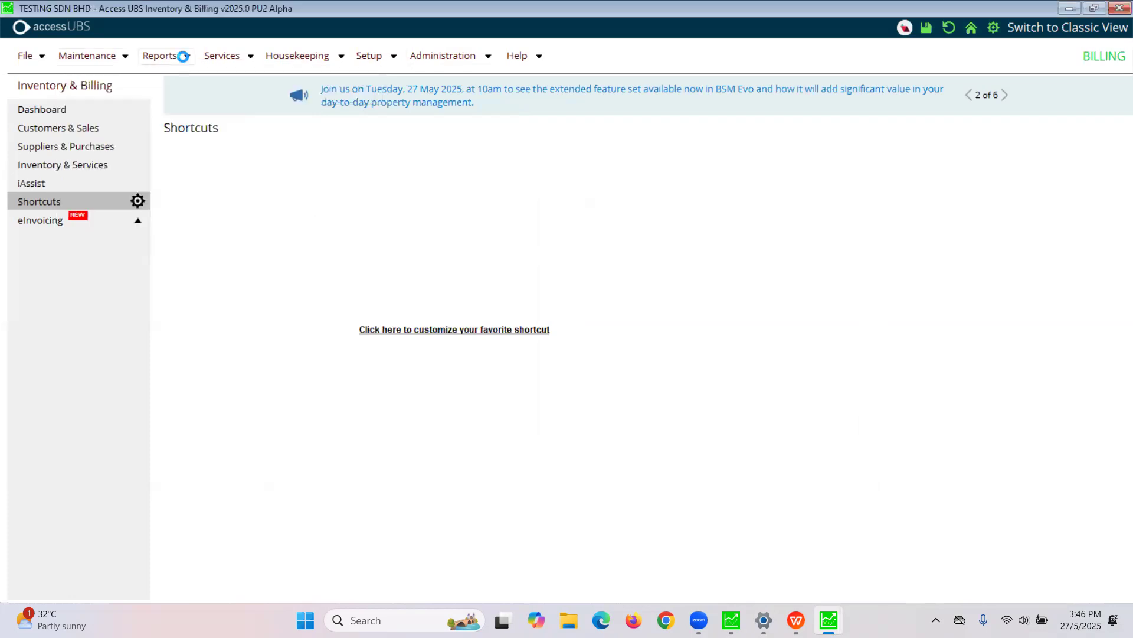
{"action": "left_click", "coordinate": [183, 59]}
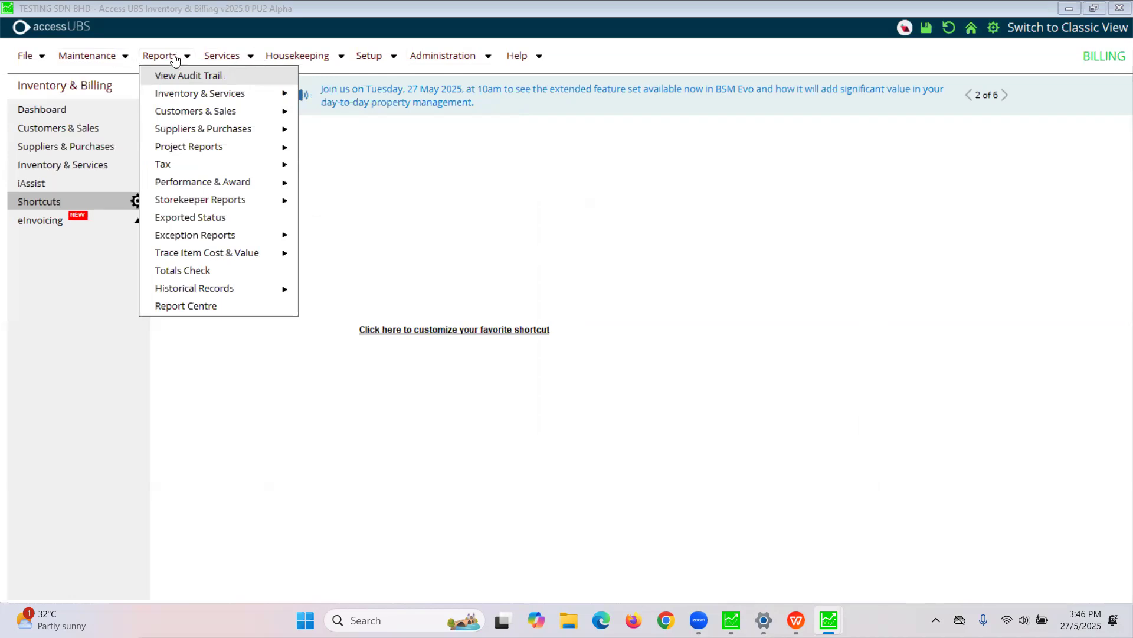
{"action": "mouse_move", "coordinate": [194, 111]}
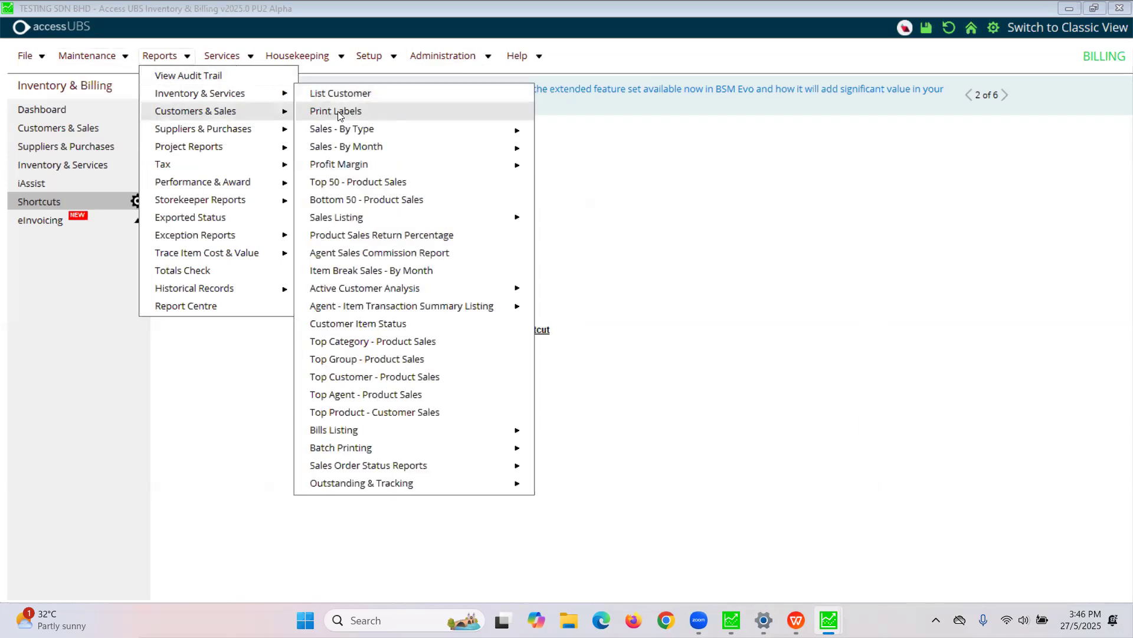
{"action": "mouse_move", "coordinate": [356, 134]}
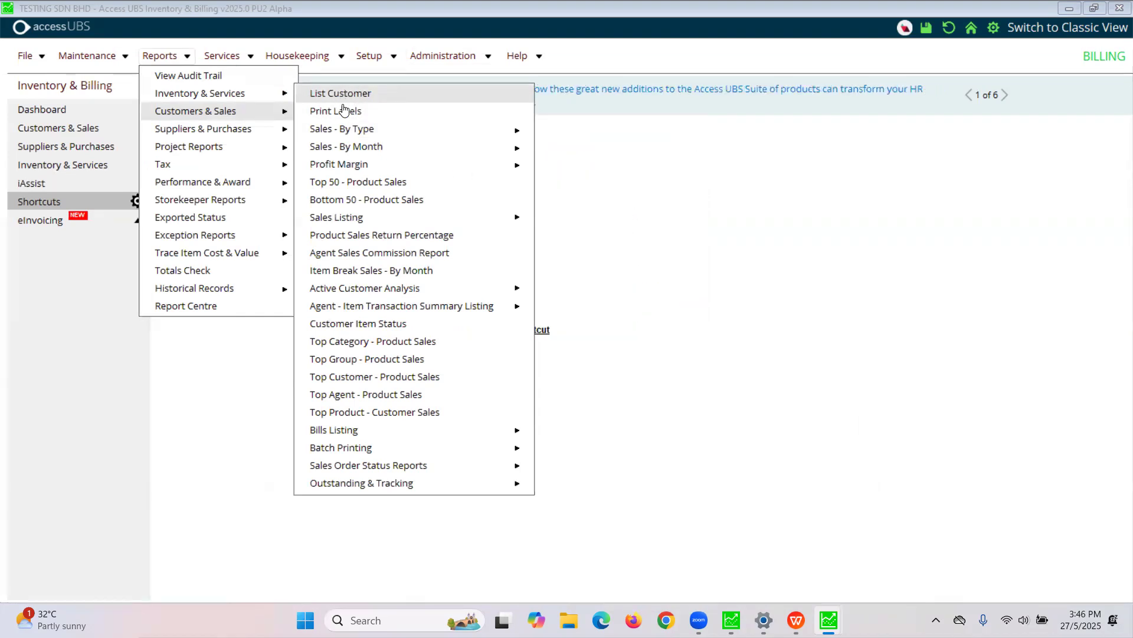
{"action": "left_click", "coordinate": [618, 186]}
Open the shortcut customization, show the available entries at Level 2, and try to add Customer Maintenance as a shortcut.
{"action": "left_click", "coordinate": [138, 203]}
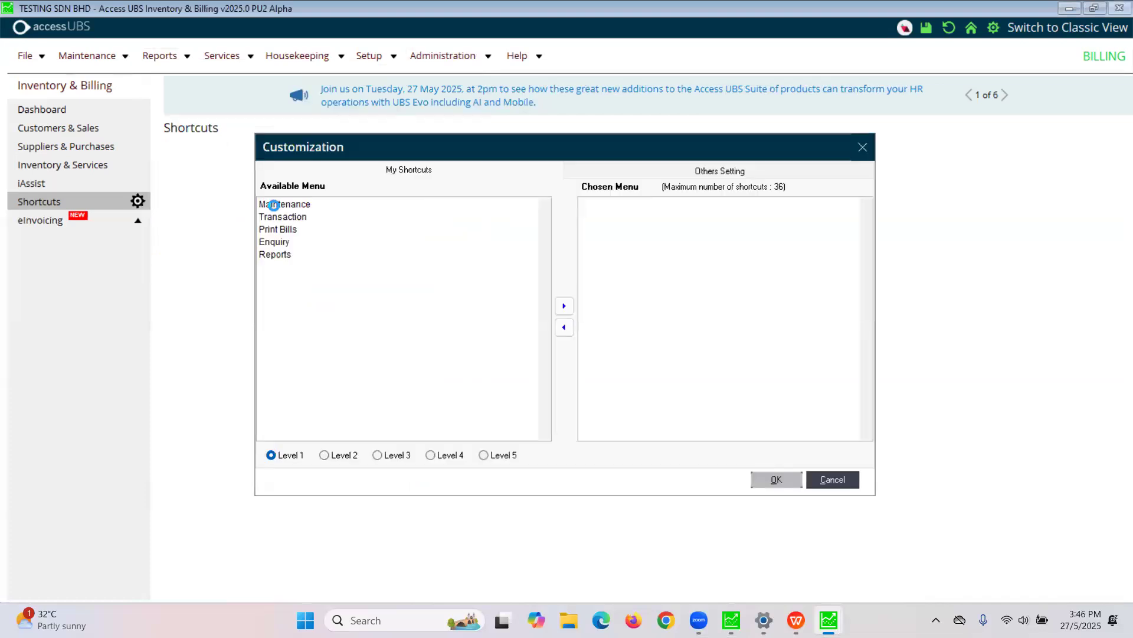
{"action": "left_click", "coordinate": [281, 206]}
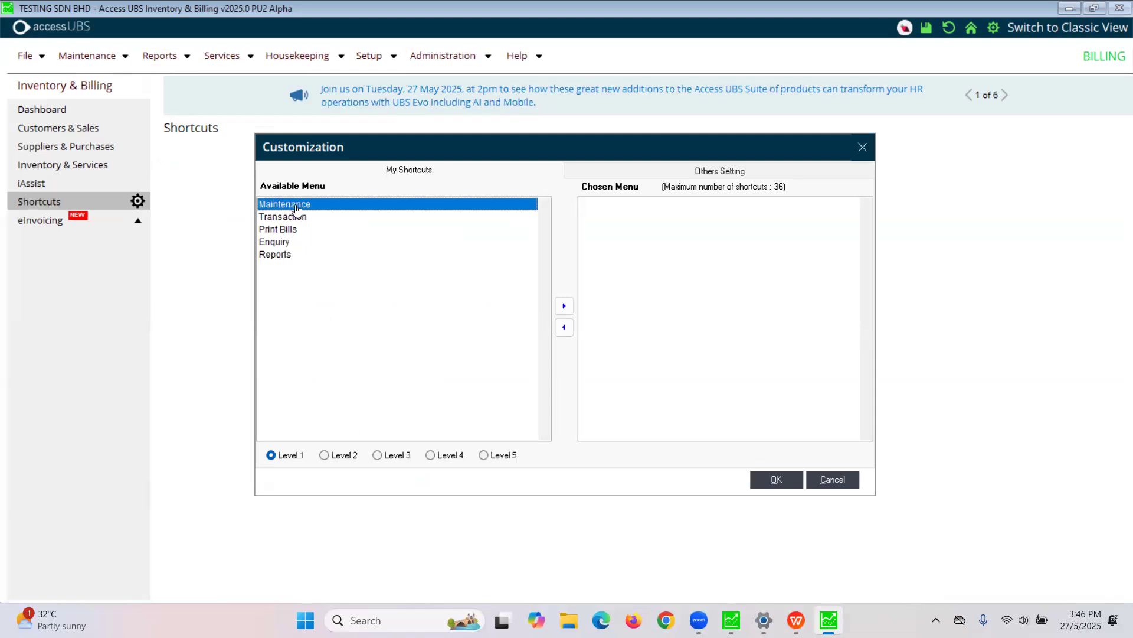
{"action": "left_click", "coordinate": [324, 455]}
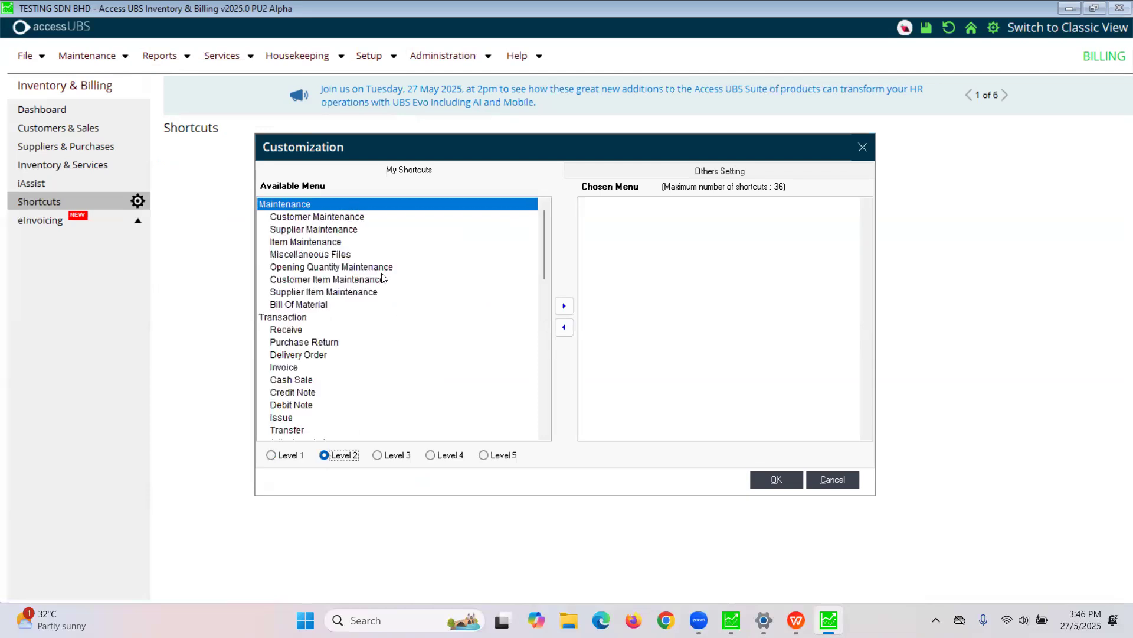
{"action": "left_click", "coordinate": [313, 217]}
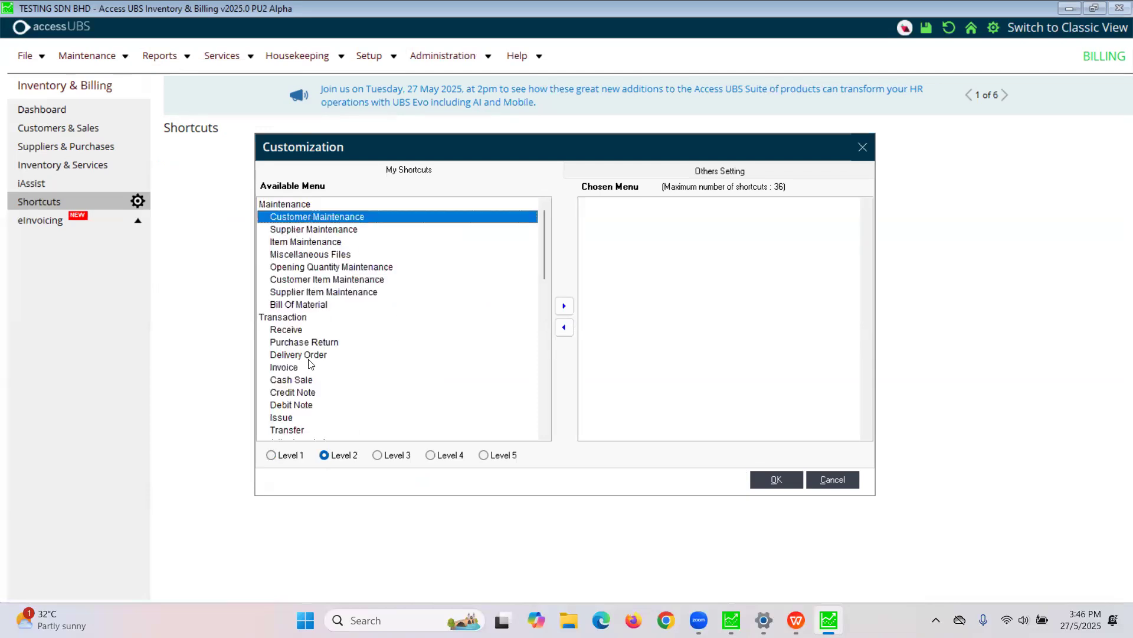
{"action": "left_click", "coordinate": [564, 307]}
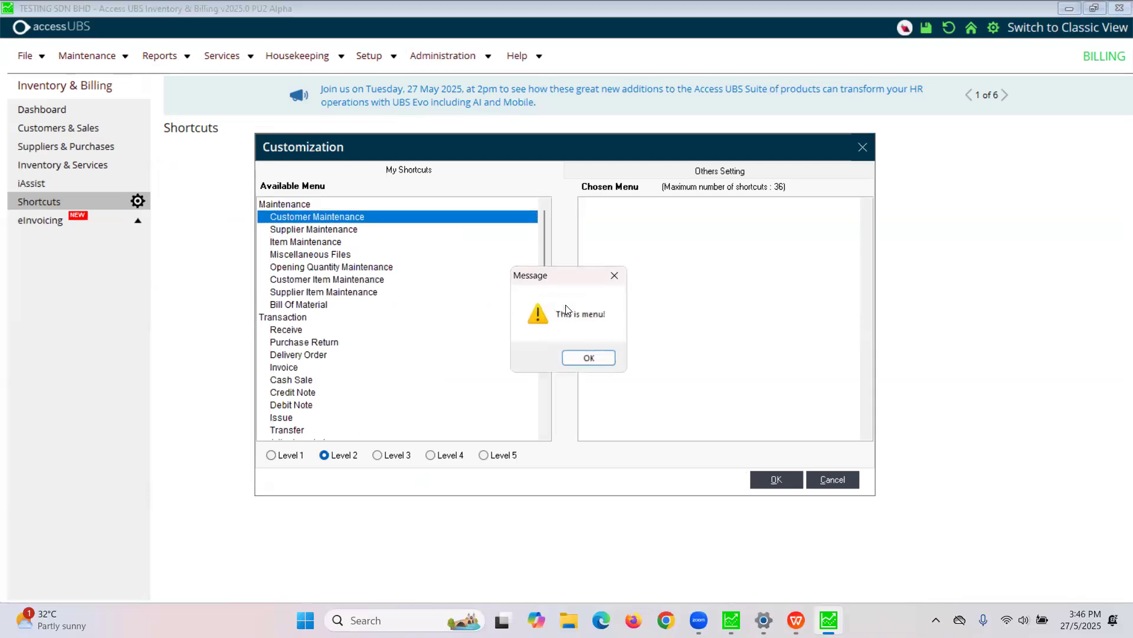
{"action": "left_click", "coordinate": [588, 358]}
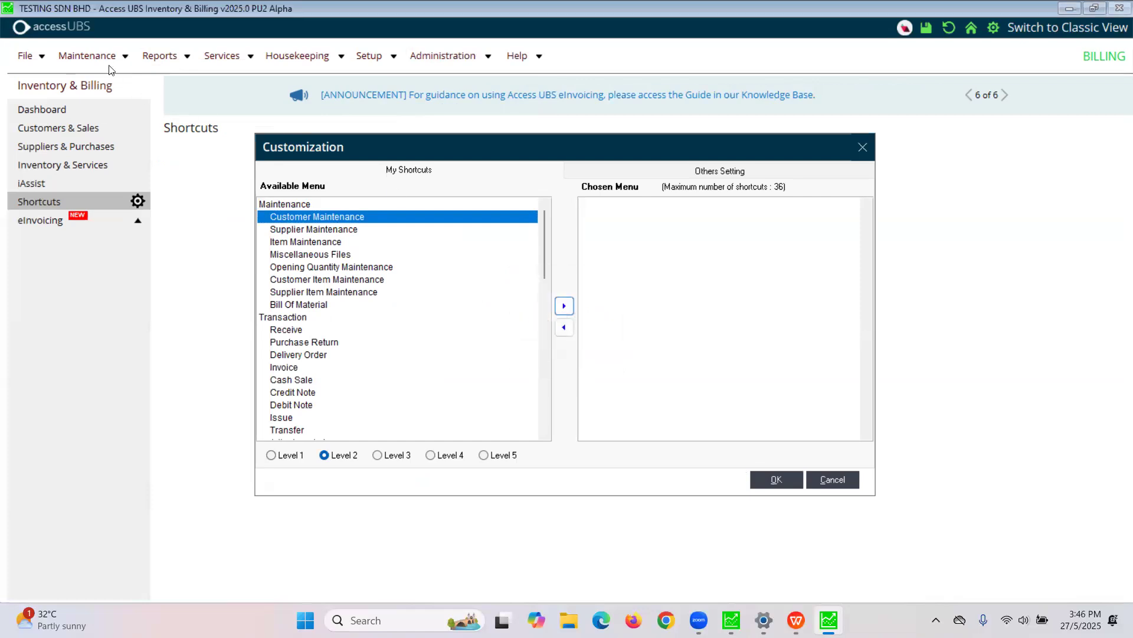
Show the available entries at Level 3 and add Customer File Maintenance to the chosen shortcuts.
{"action": "left_click", "coordinate": [393, 455]}
{"action": "left_click", "coordinate": [282, 204]}
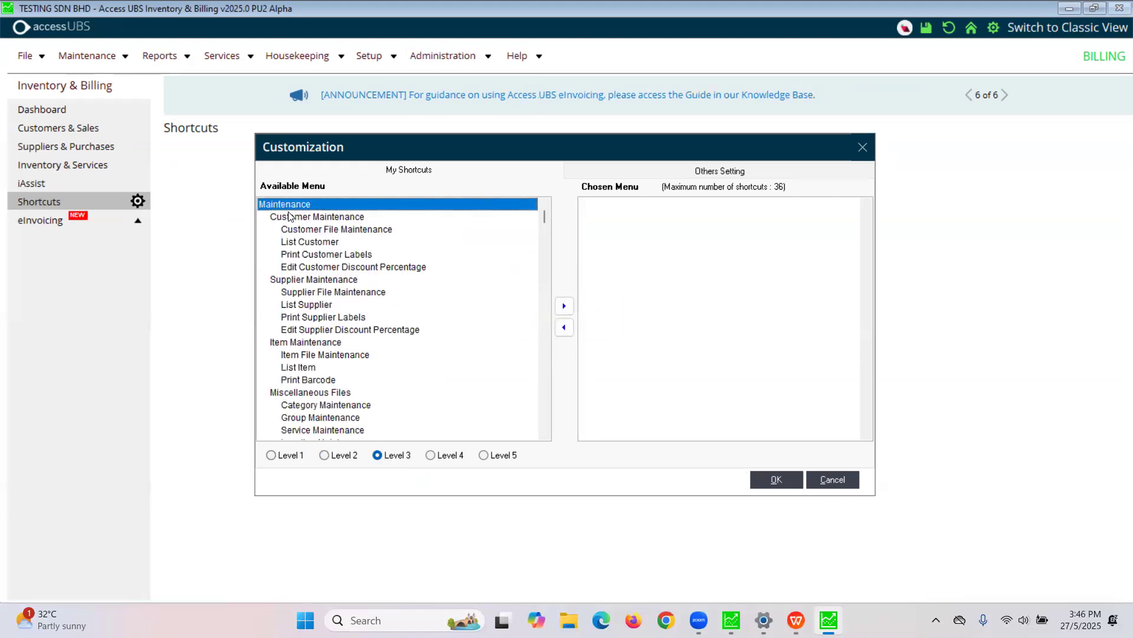
{"action": "left_click", "coordinate": [293, 218]}
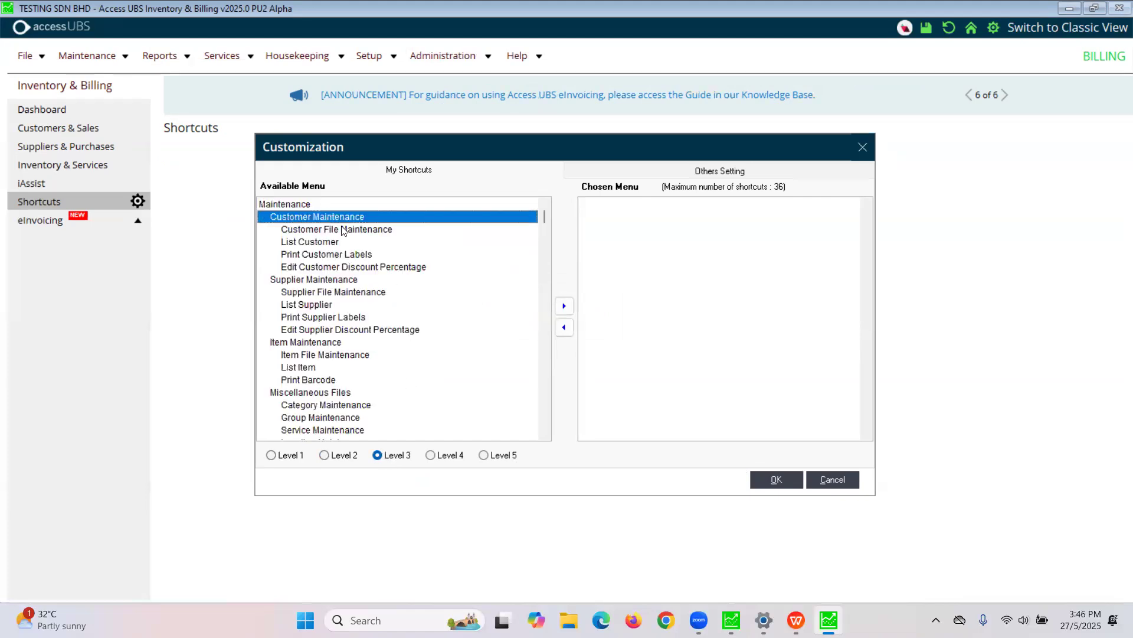
{"action": "left_click", "coordinate": [342, 230]}
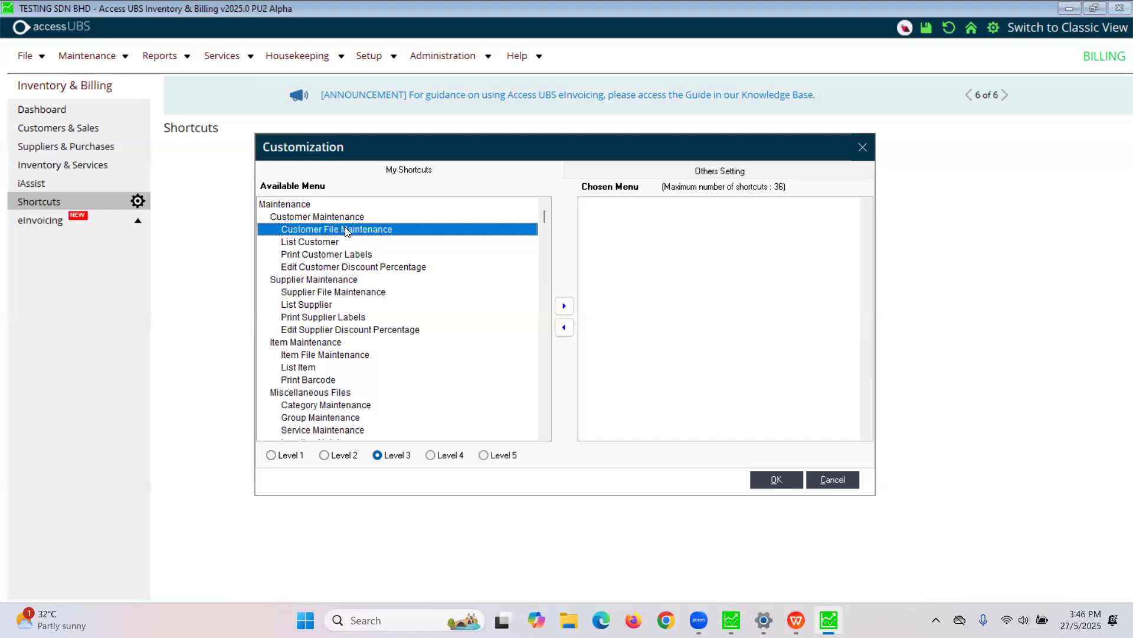
{"action": "left_click", "coordinate": [564, 306]}
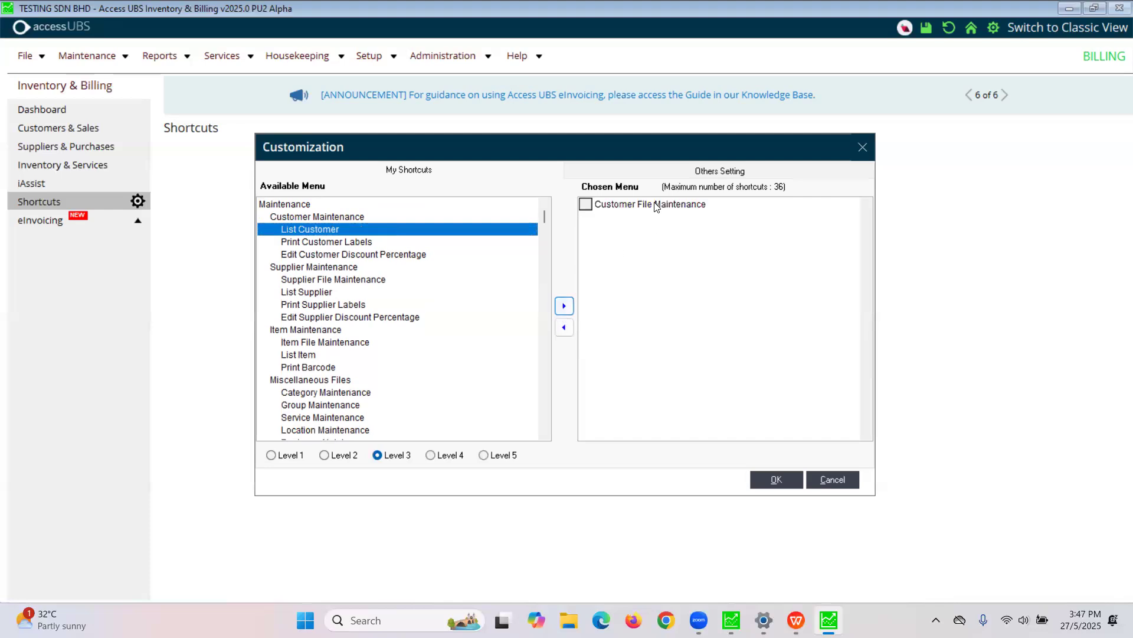
Add Supplier File Maintenance and Item File Maintenance to the chosen shortcuts.
{"action": "left_click", "coordinate": [346, 280]}
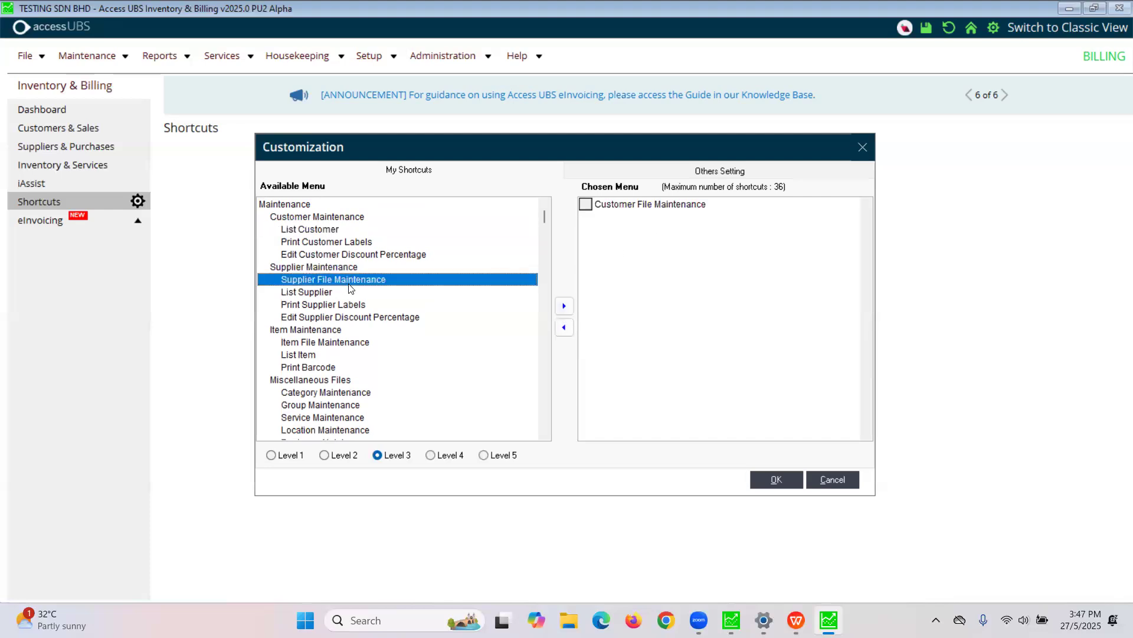
{"action": "left_click", "coordinate": [565, 306]}
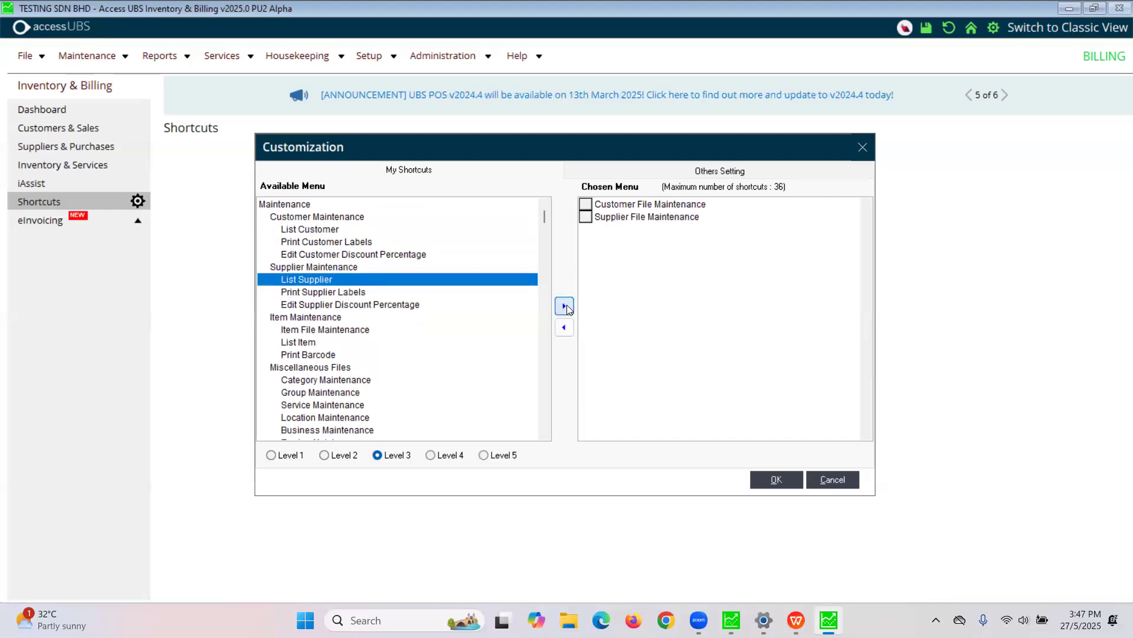
{"action": "left_click", "coordinate": [340, 335]}
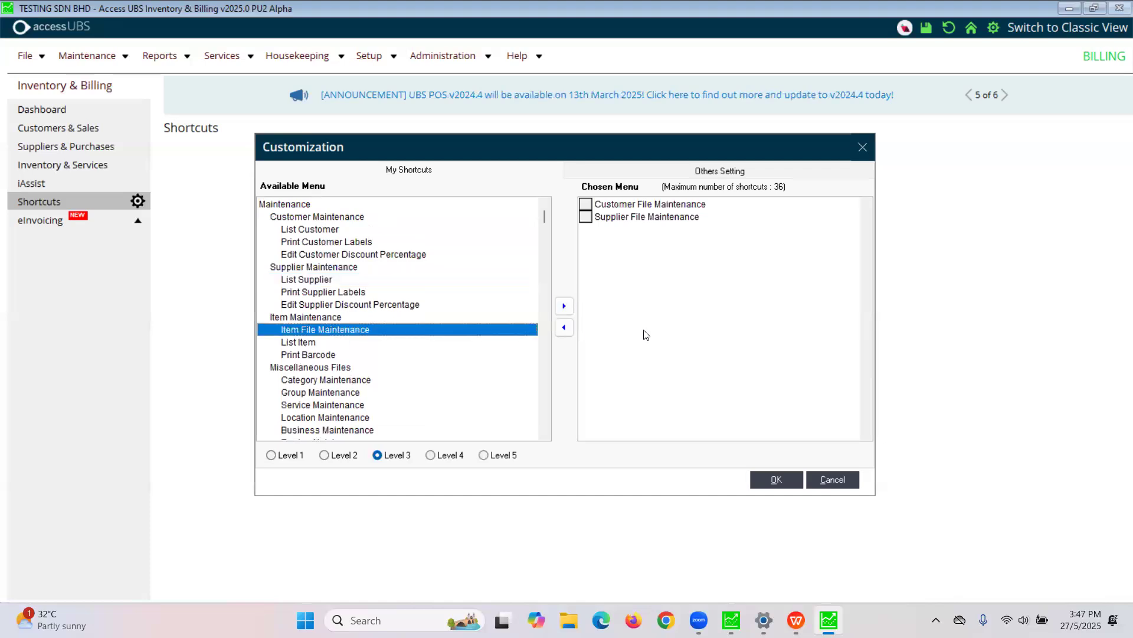
{"action": "left_click", "coordinate": [569, 306]}
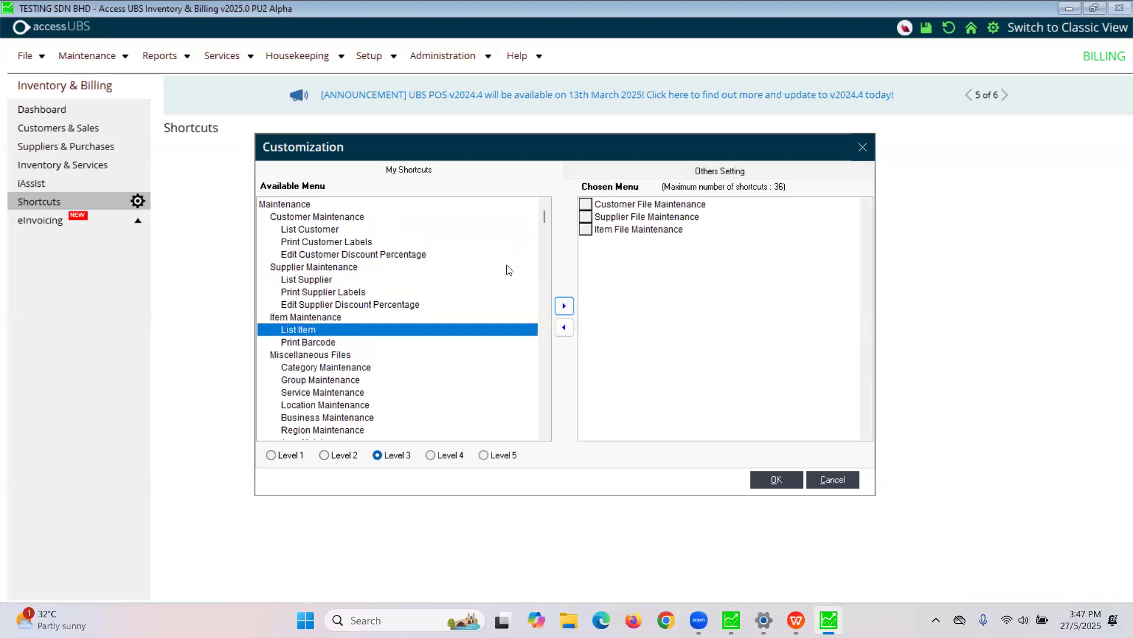
Add Project Maintenance from the Miscellaneous Files group to the chosen shortcuts.
{"action": "scroll", "coordinate": [544, 436], "scroll_direction": "down", "scroll_amount": 5}
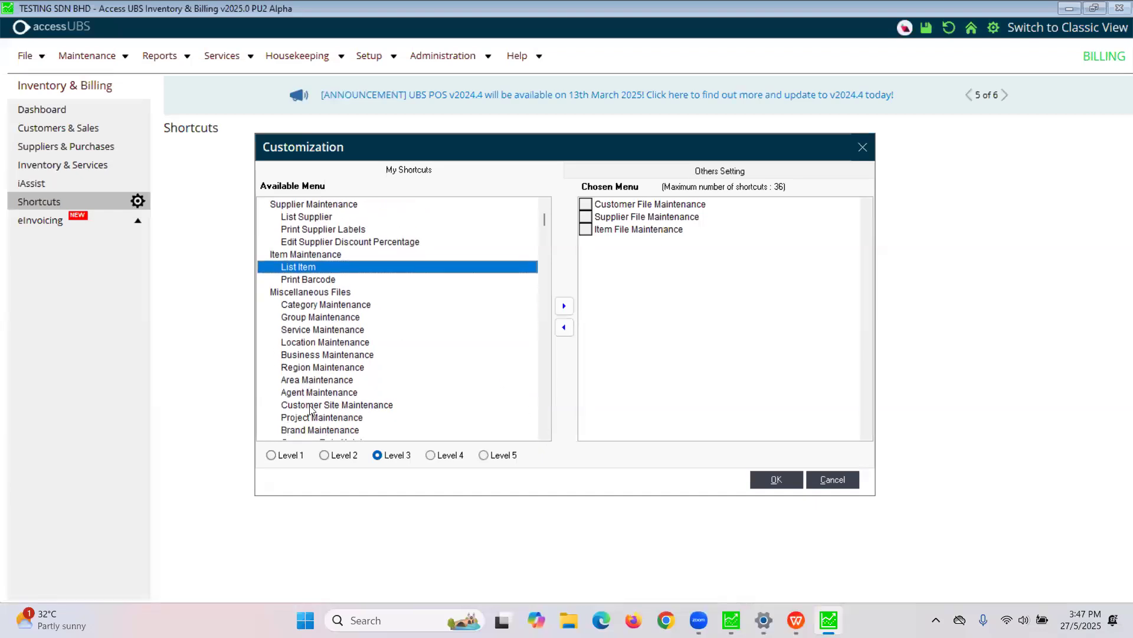
{"action": "left_click", "coordinate": [312, 393]}
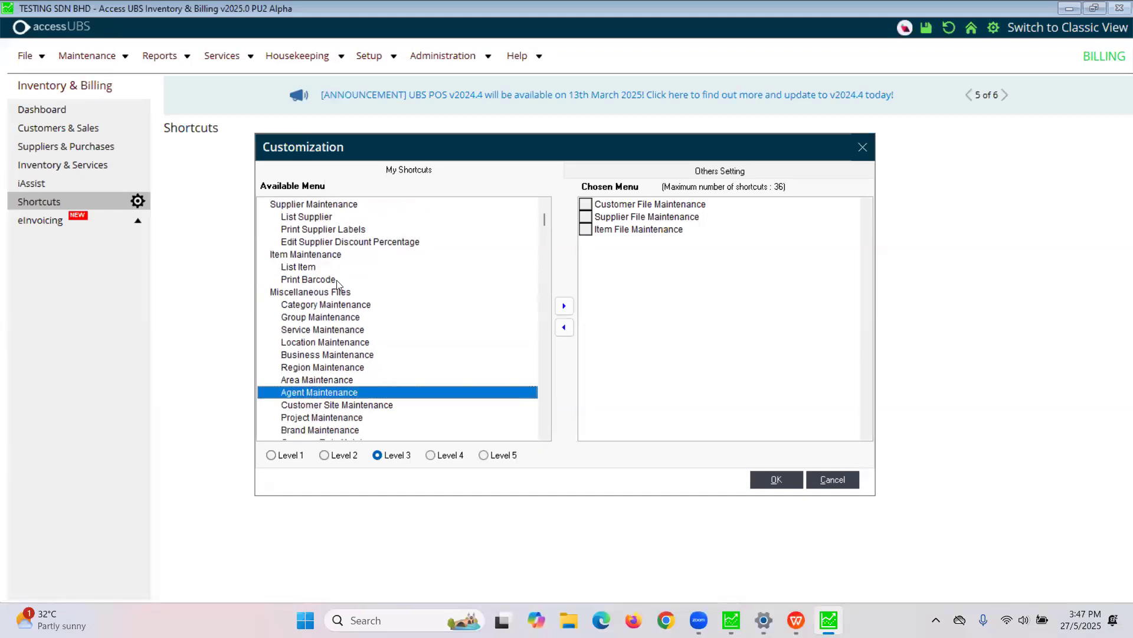
{"action": "scroll", "coordinate": [356, 349], "scroll_direction": "down", "scroll_amount": 1}
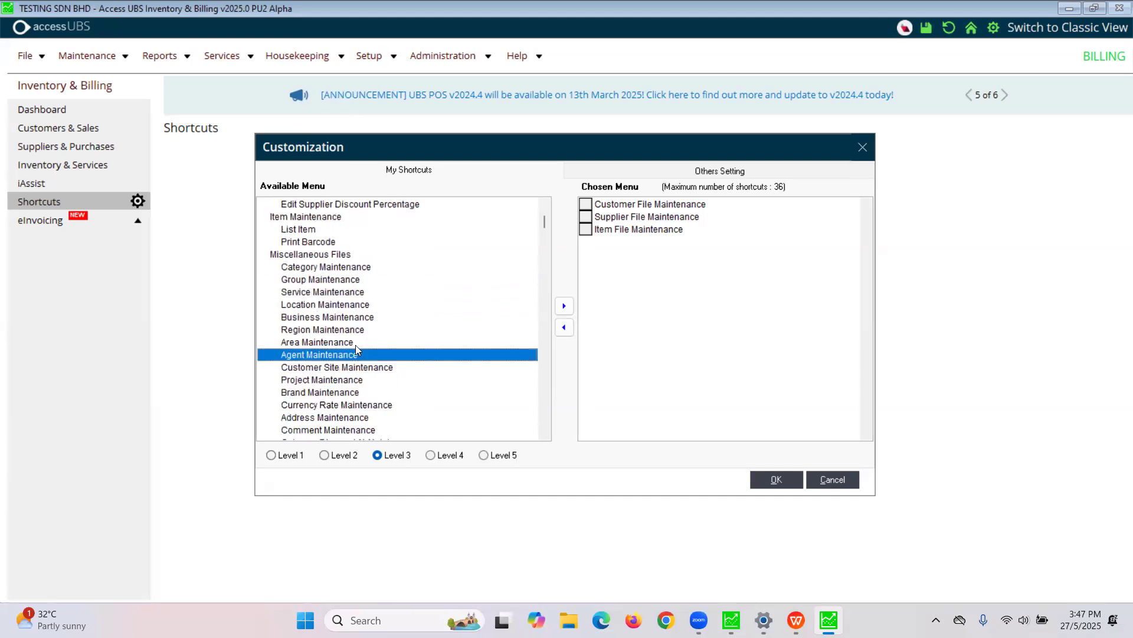
{"action": "left_click", "coordinate": [316, 381]}
{"action": "left_click", "coordinate": [564, 305]}
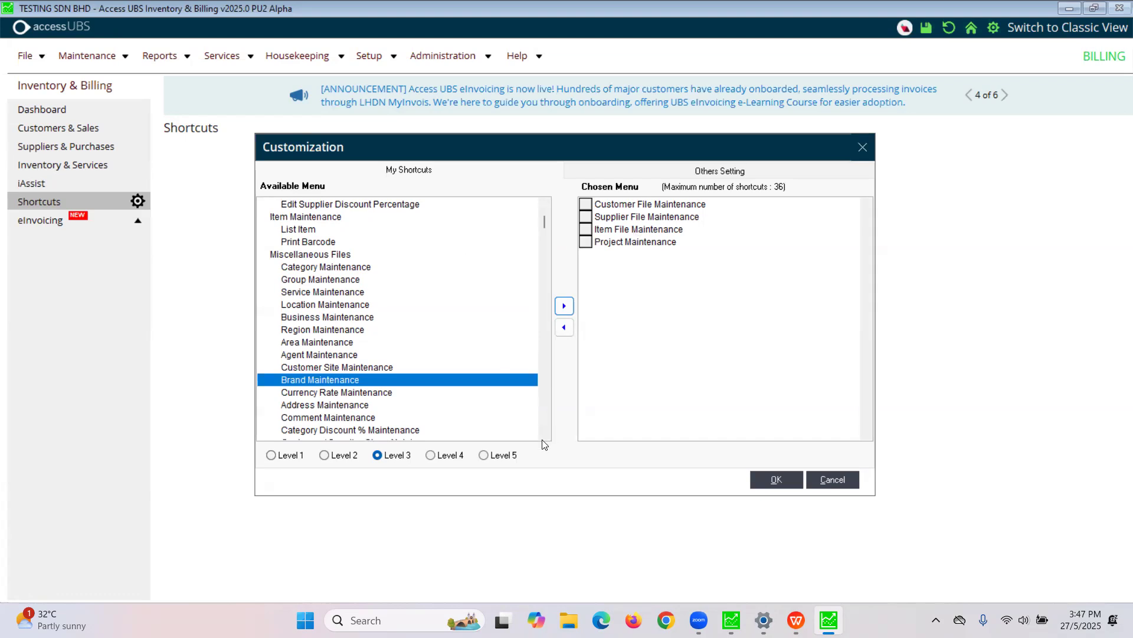
Show the Transaction entries at Level 2 and add Delivery Order to the chosen shortcuts.
{"action": "scroll", "coordinate": [546, 437], "scroll_direction": "down", "scroll_amount": 1}
{"action": "left_click", "coordinate": [270, 455]}
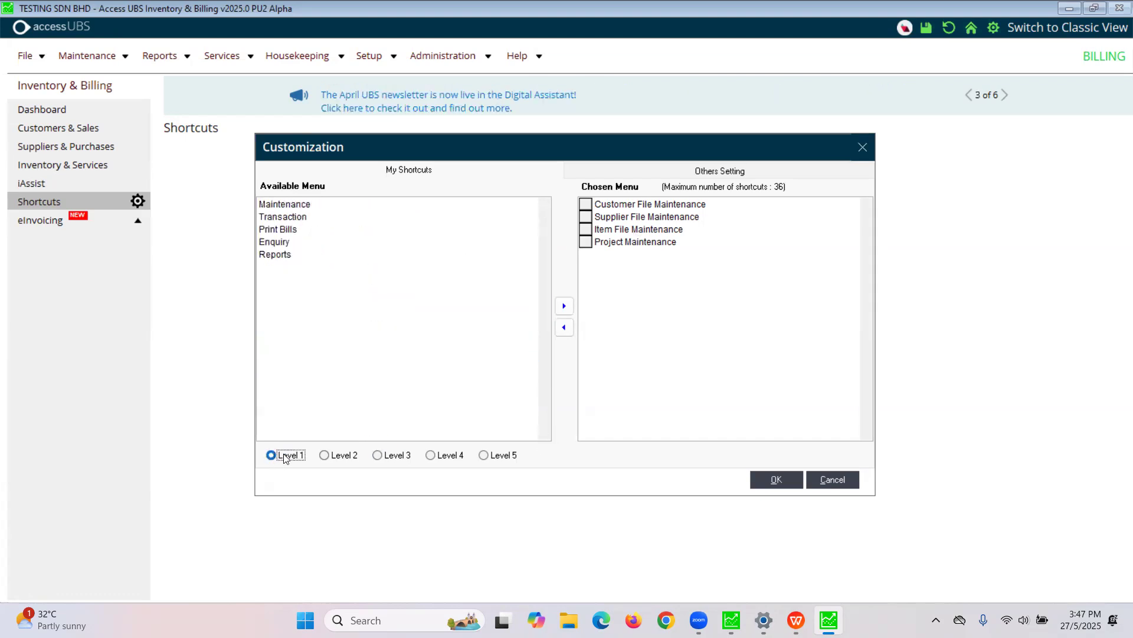
{"action": "left_click", "coordinate": [281, 216]}
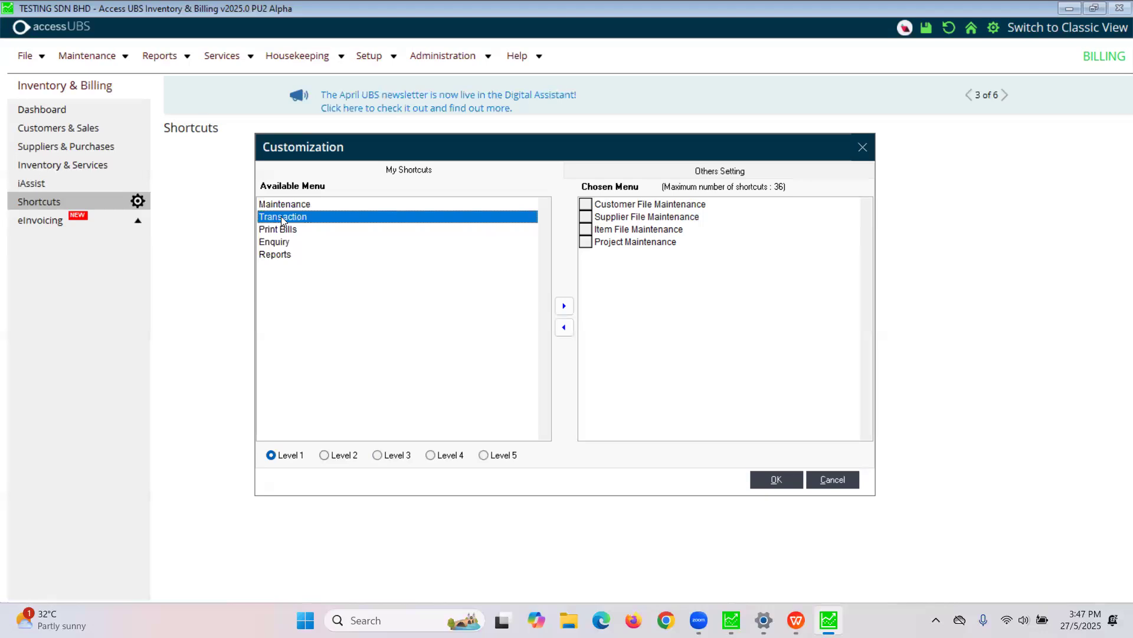
{"action": "left_click", "coordinate": [324, 455]}
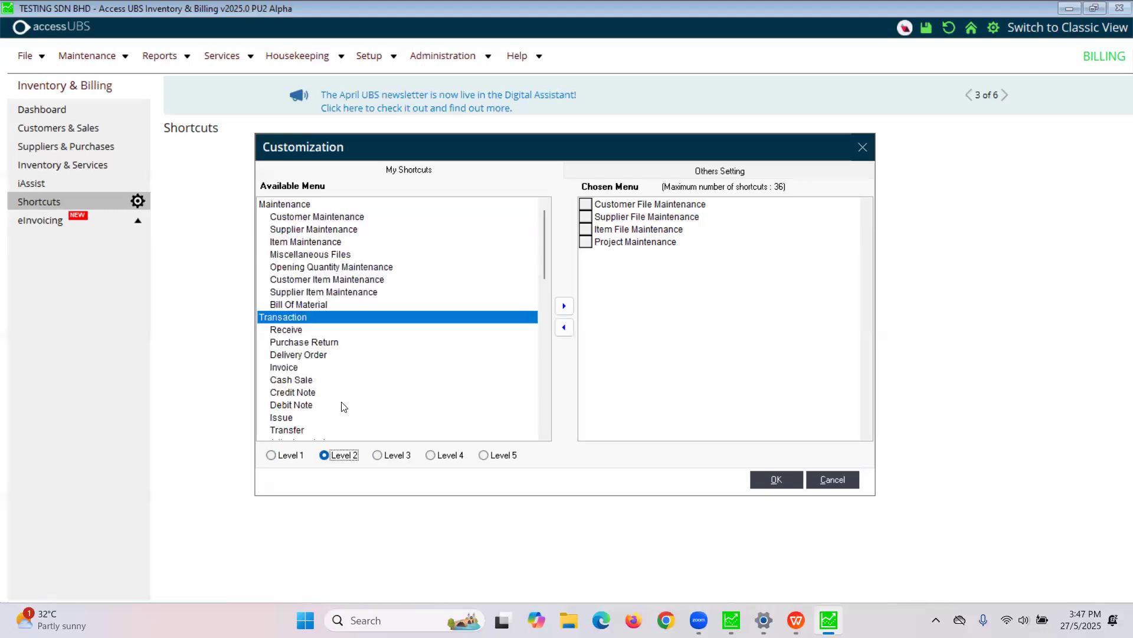
{"action": "scroll", "coordinate": [544, 431], "scroll_direction": "down", "scroll_amount": 3}
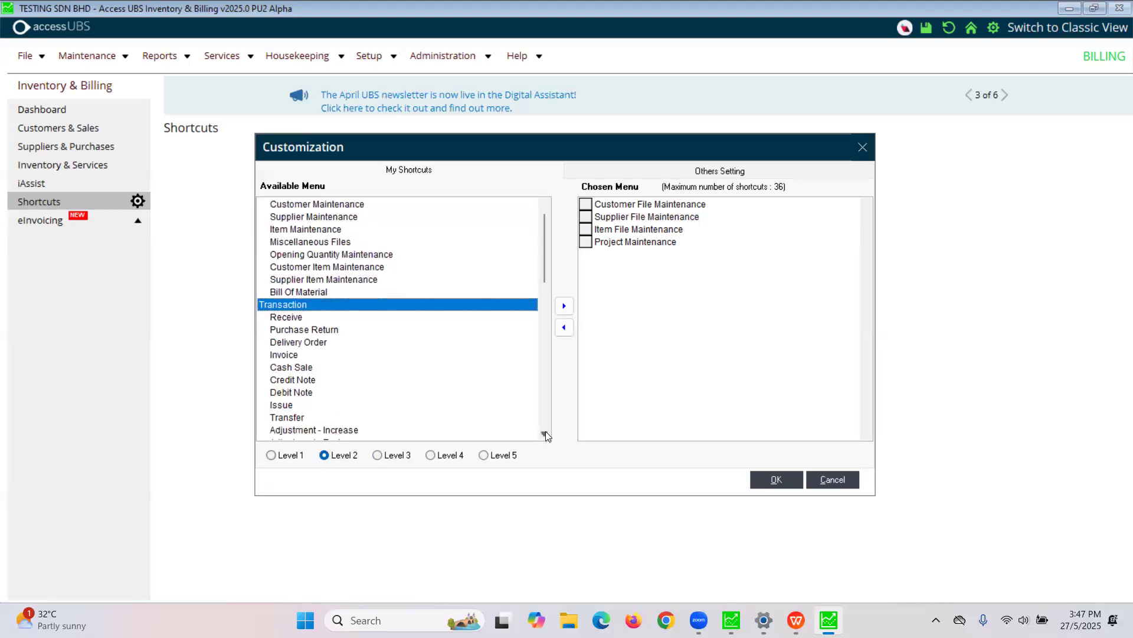
{"action": "left_click", "coordinate": [286, 267]}
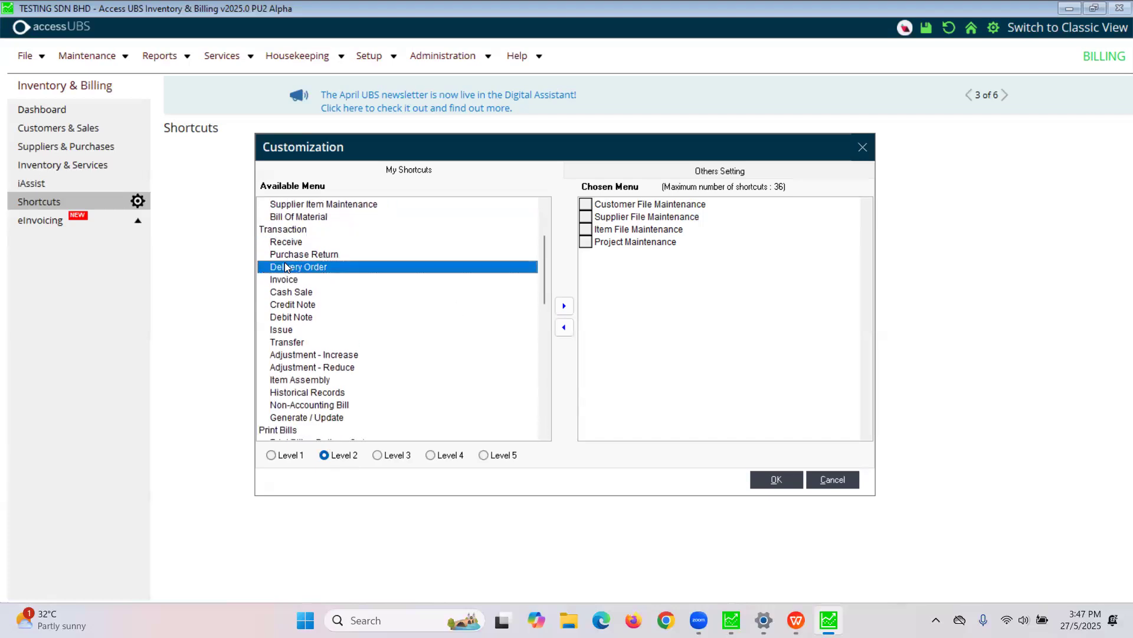
{"action": "left_click", "coordinate": [286, 279]}
{"action": "left_click", "coordinate": [299, 269]}
{"action": "left_click", "coordinate": [564, 306]}
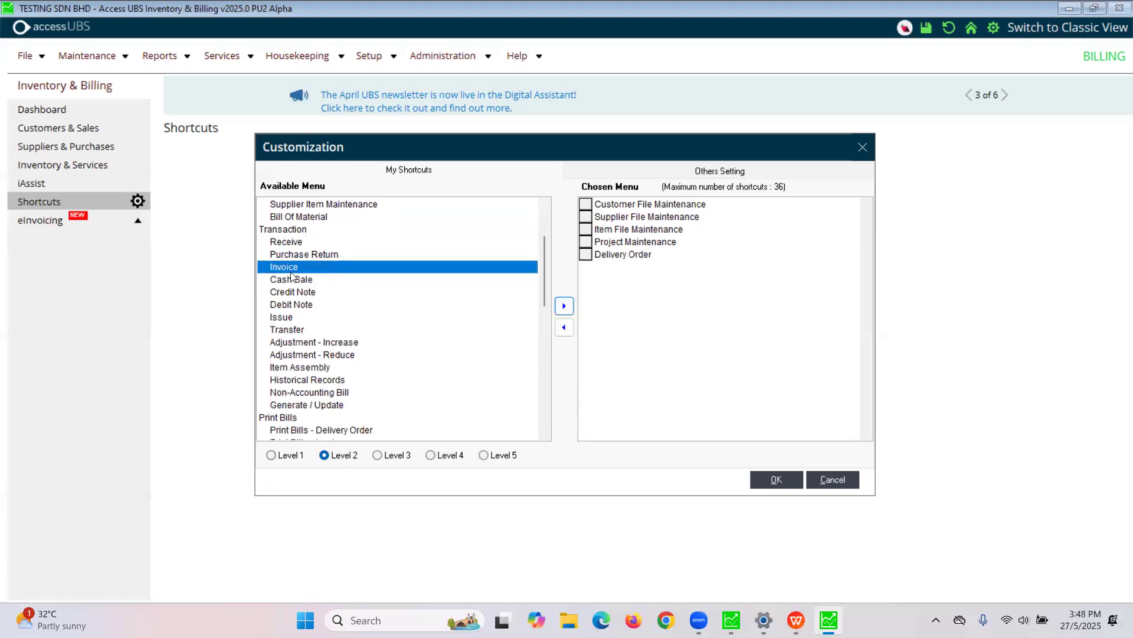
Add the Invoice and Credit Note transactions to the chosen shortcuts.
{"action": "left_click", "coordinate": [288, 269]}
{"action": "left_click", "coordinate": [565, 305]}
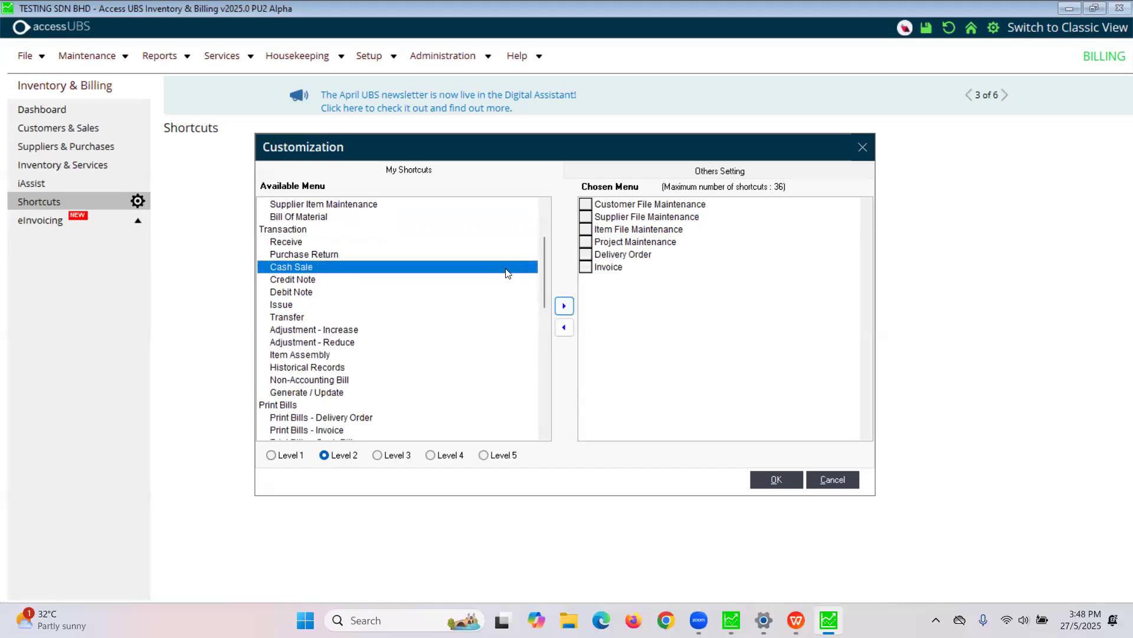
{"action": "left_click", "coordinate": [293, 280]}
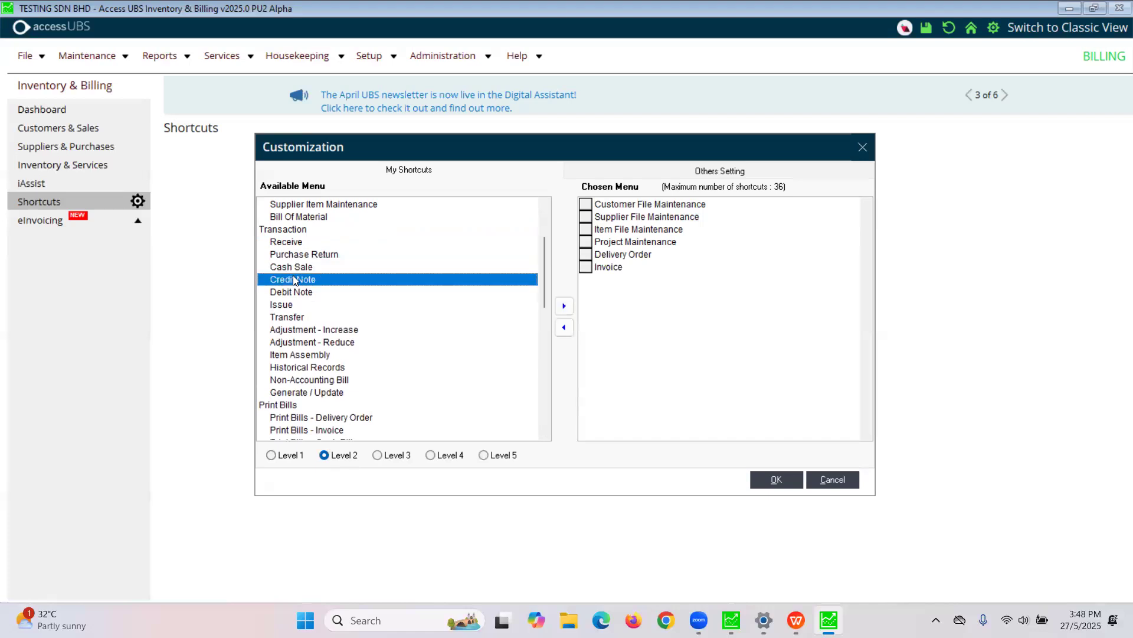
{"action": "left_click", "coordinate": [565, 304]}
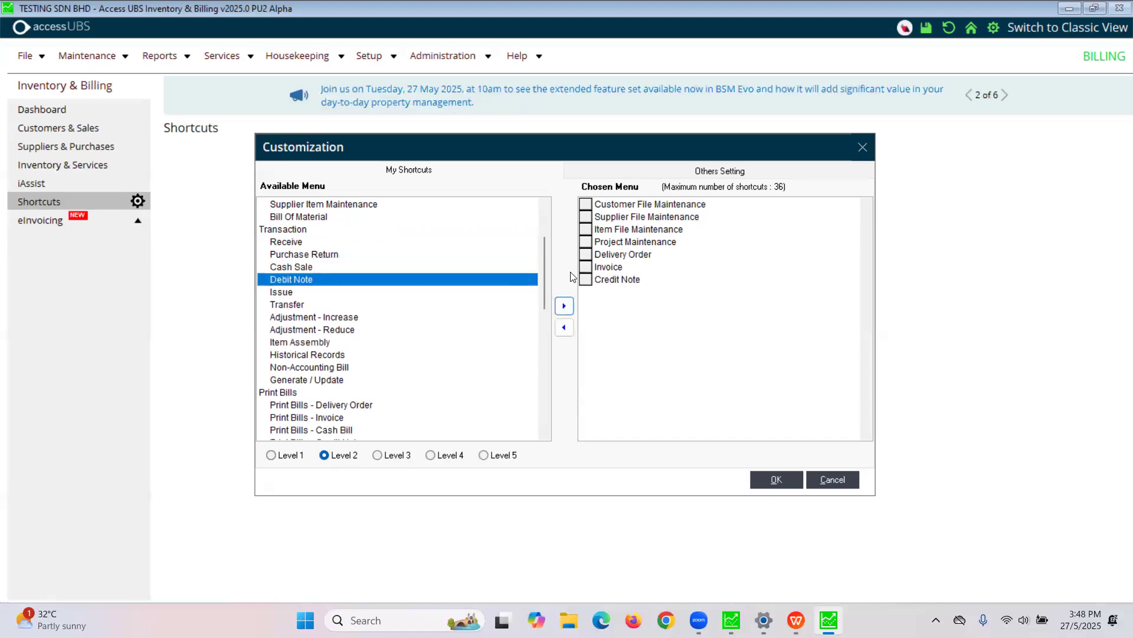
Save the chosen shortcuts selection and display the Shortcuts page.
{"action": "left_click", "coordinate": [309, 343]}
{"action": "left_click", "coordinate": [319, 328]}
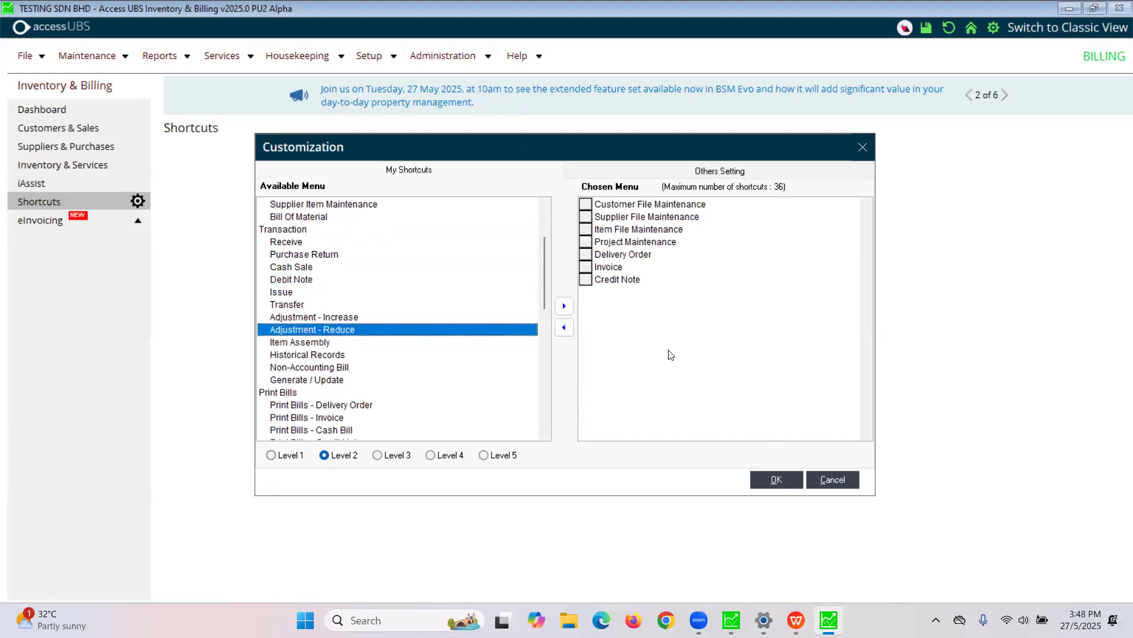
{"action": "left_click", "coordinate": [789, 482]}
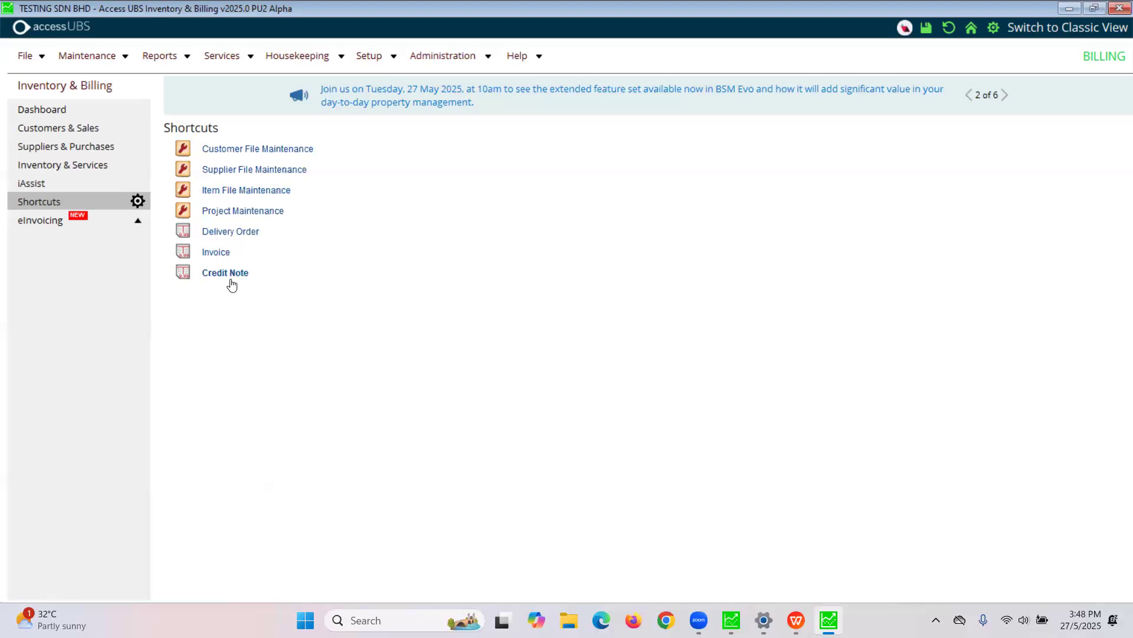
{"action": "left_click", "coordinate": [35, 221]}
{"action": "left_click", "coordinate": [32, 184]}
{"action": "left_click", "coordinate": [45, 204]}
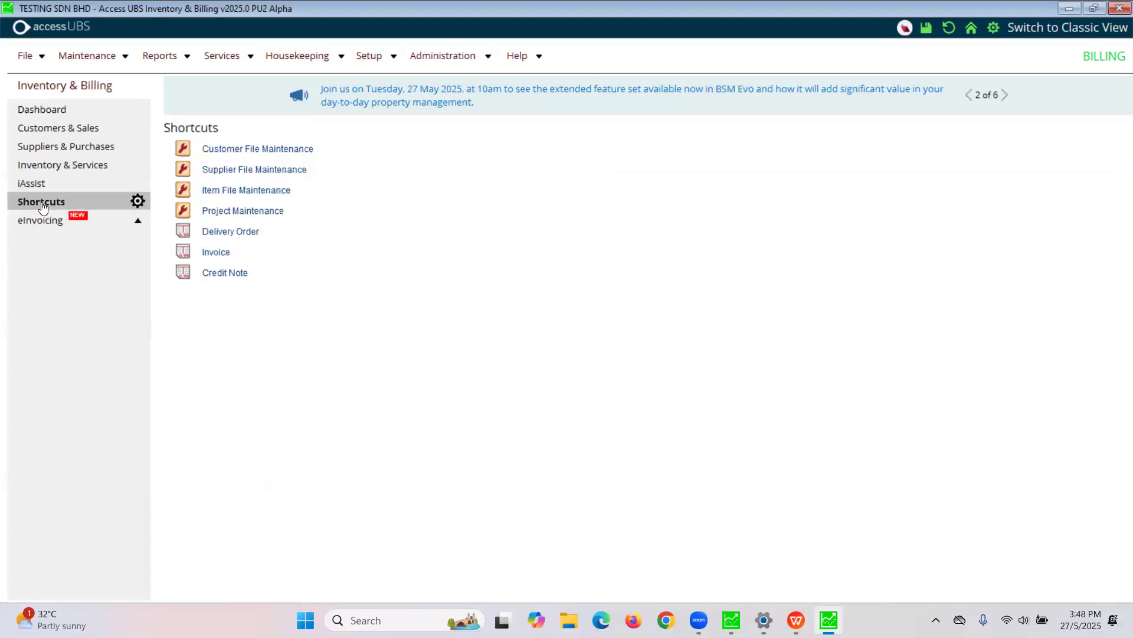
Test the Customer File Maintenance, Delivery Order and Invoice shortcuts, closing each window after viewing it.
{"action": "left_click", "coordinate": [227, 152]}
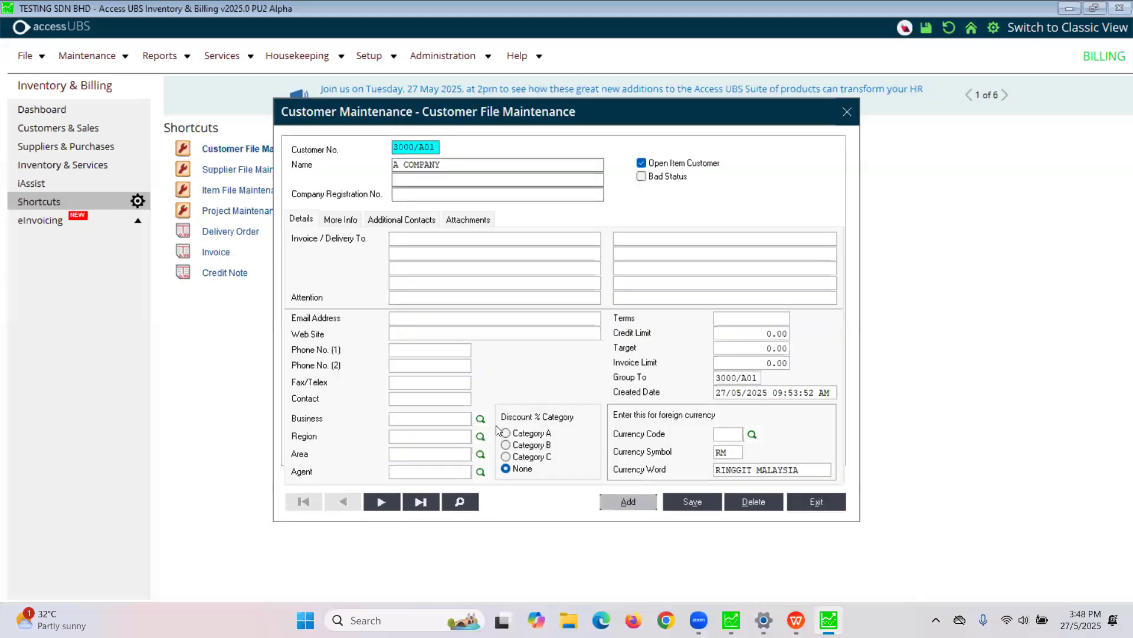
{"action": "left_click", "coordinate": [818, 503]}
{"action": "left_click", "coordinate": [230, 232]}
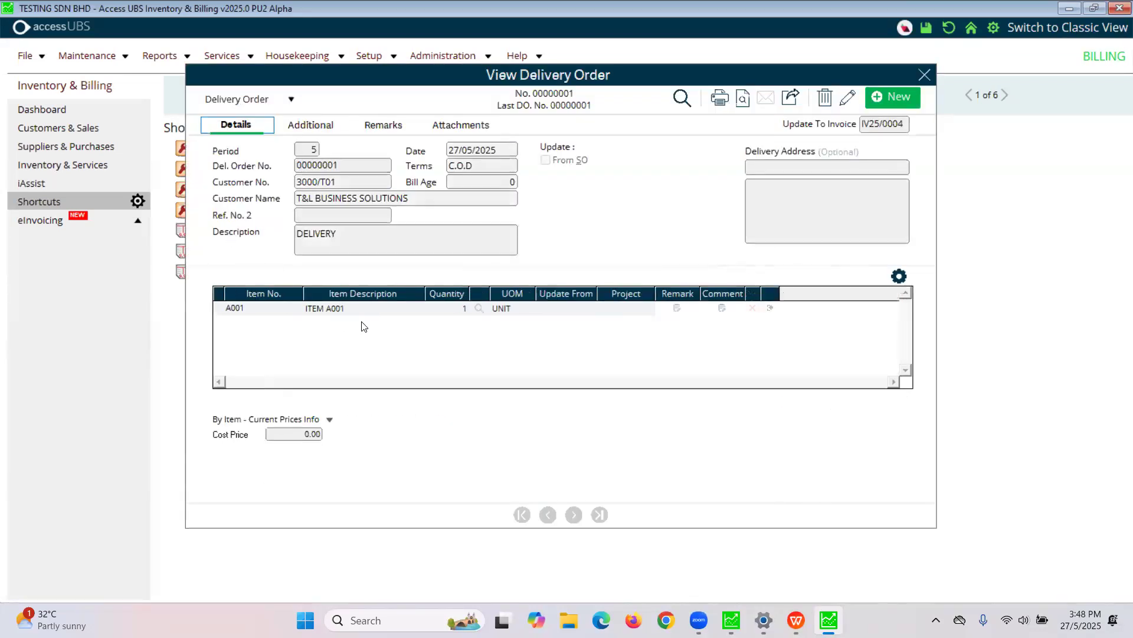
{"action": "left_click", "coordinate": [924, 75]}
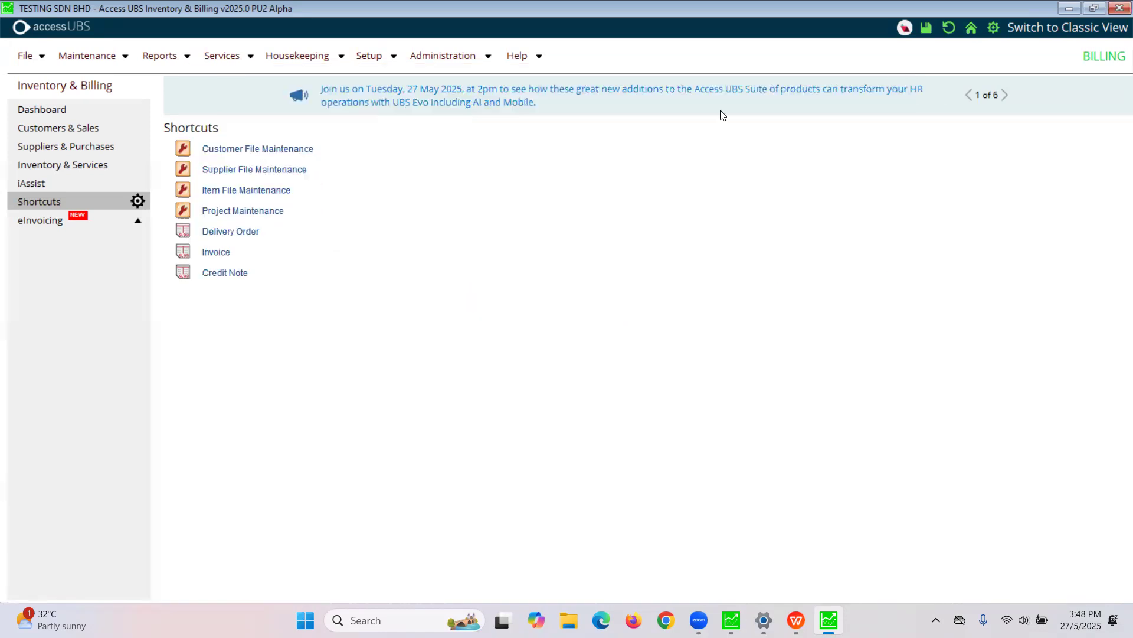
{"action": "left_click", "coordinate": [218, 253]}
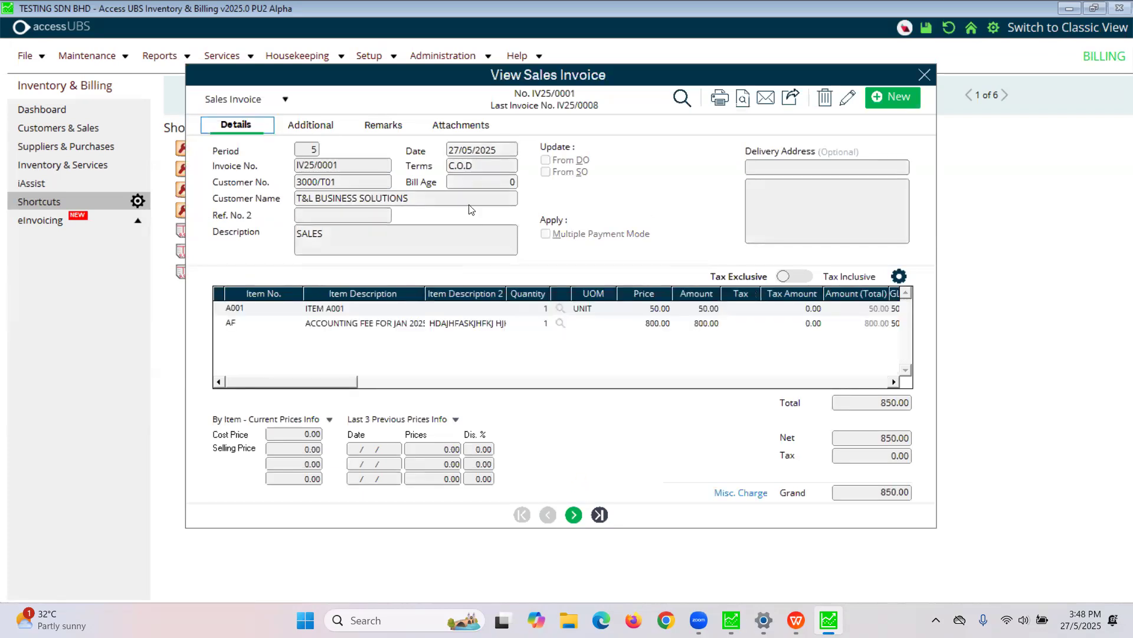
{"action": "left_click", "coordinate": [925, 74]}
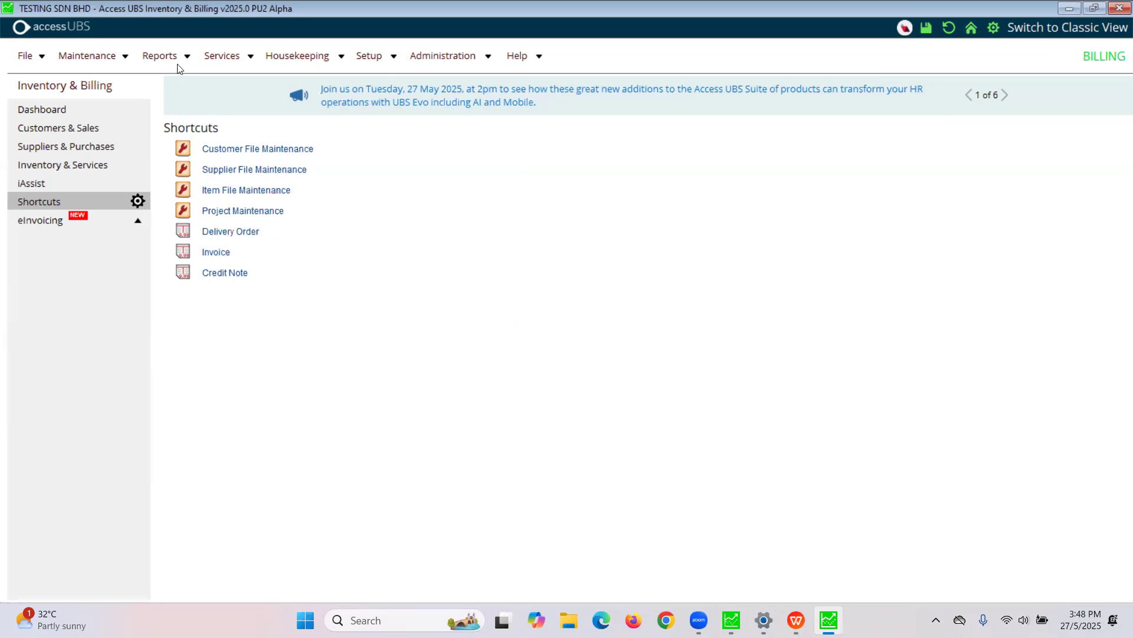
Reopen the shortcut customization and add Stock Cards from the Level 3 Inventory Reports to the chosen shortcuts.
{"action": "left_click", "coordinate": [137, 201]}
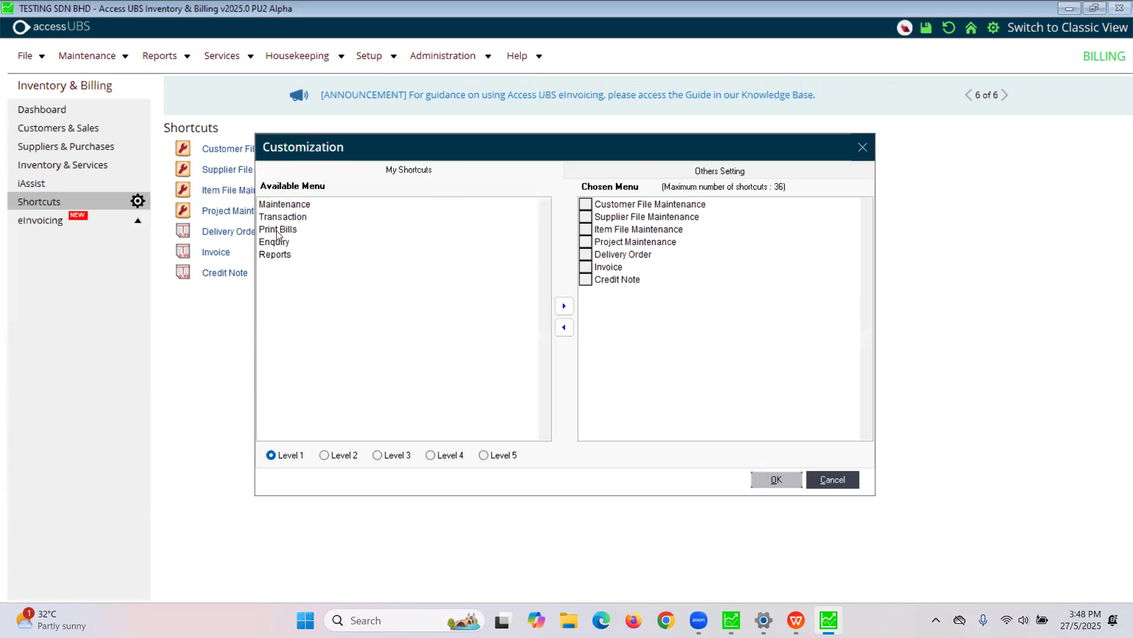
{"action": "left_click", "coordinate": [277, 255]}
{"action": "left_click", "coordinate": [353, 459]}
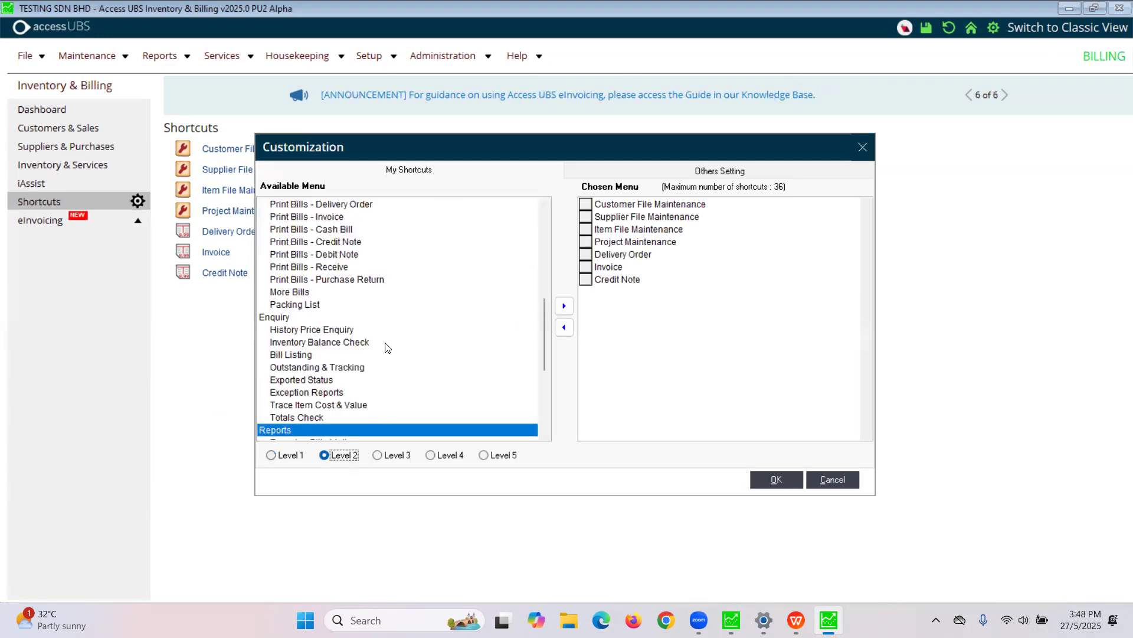
{"action": "left_click", "coordinate": [544, 435]}
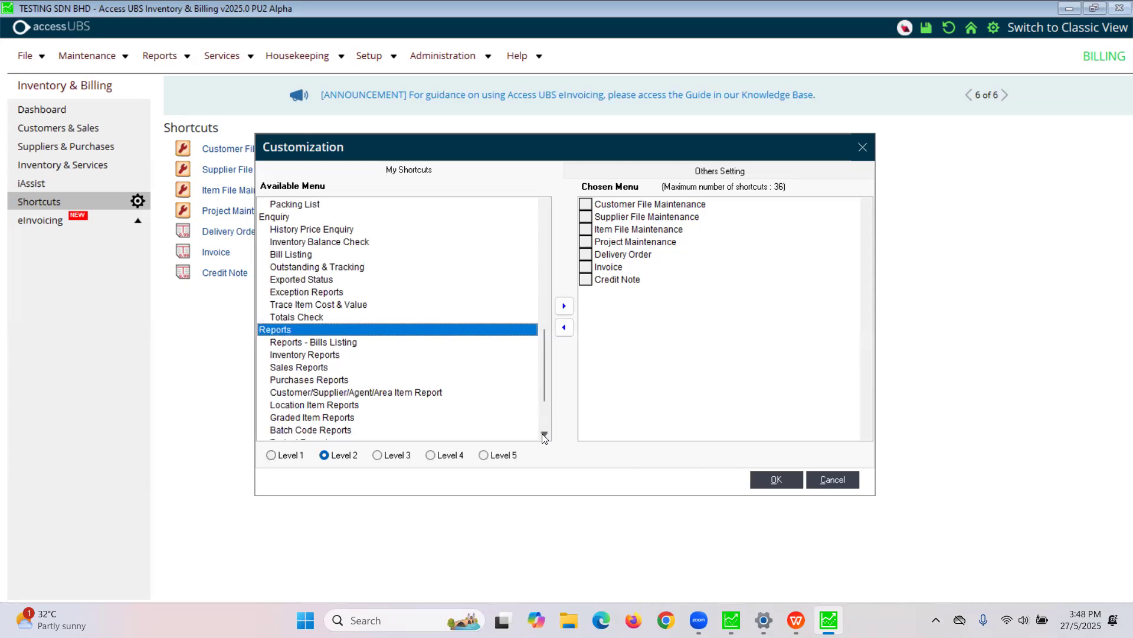
{"action": "left_click", "coordinate": [307, 355]}
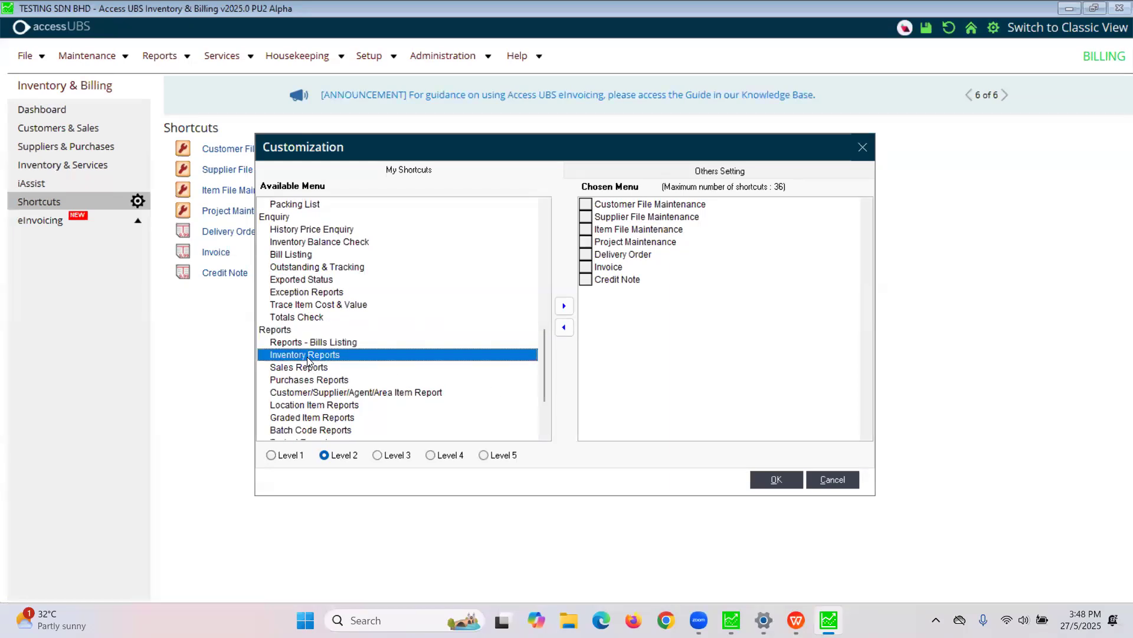
{"action": "left_click", "coordinate": [387, 456]}
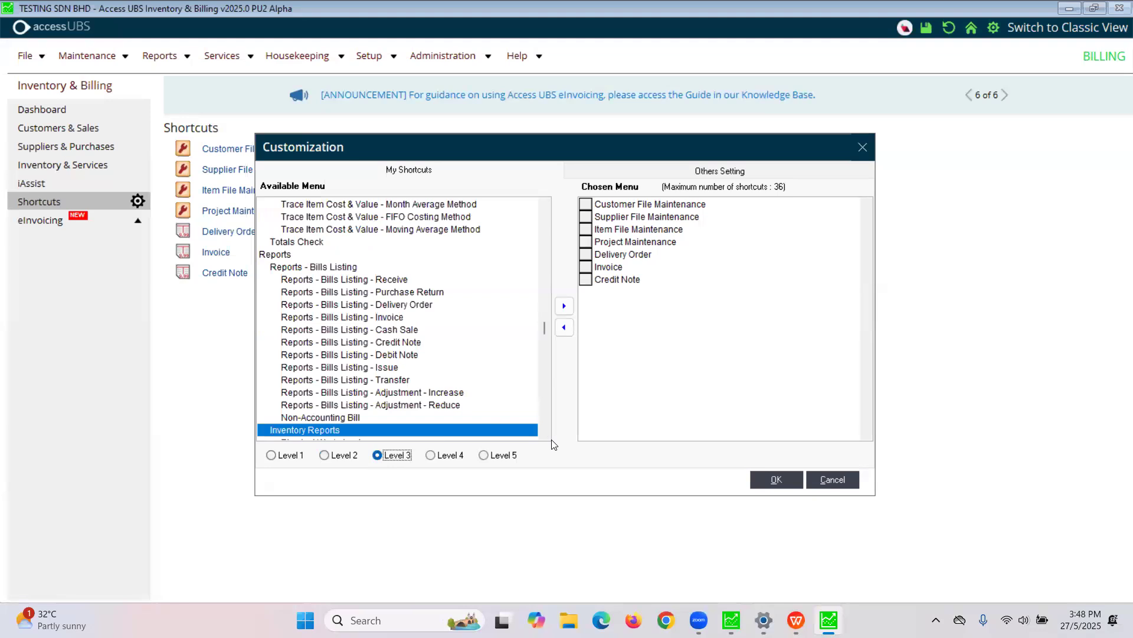
{"action": "scroll", "coordinate": [373, 396], "scroll_direction": "down", "scroll_amount": 5}
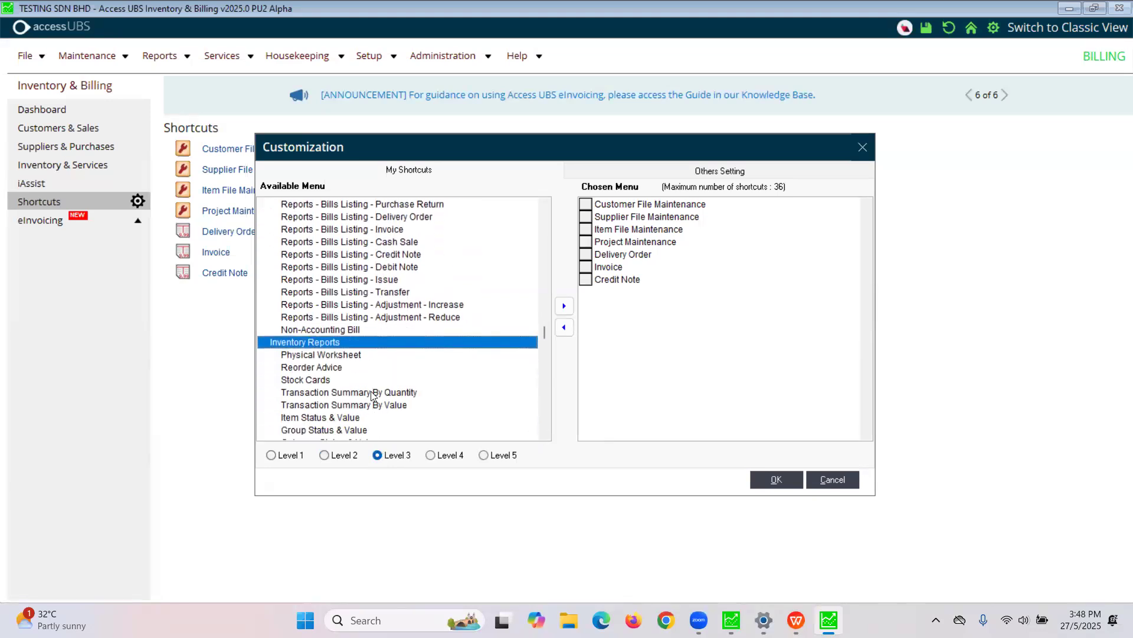
{"action": "left_click", "coordinate": [325, 381]}
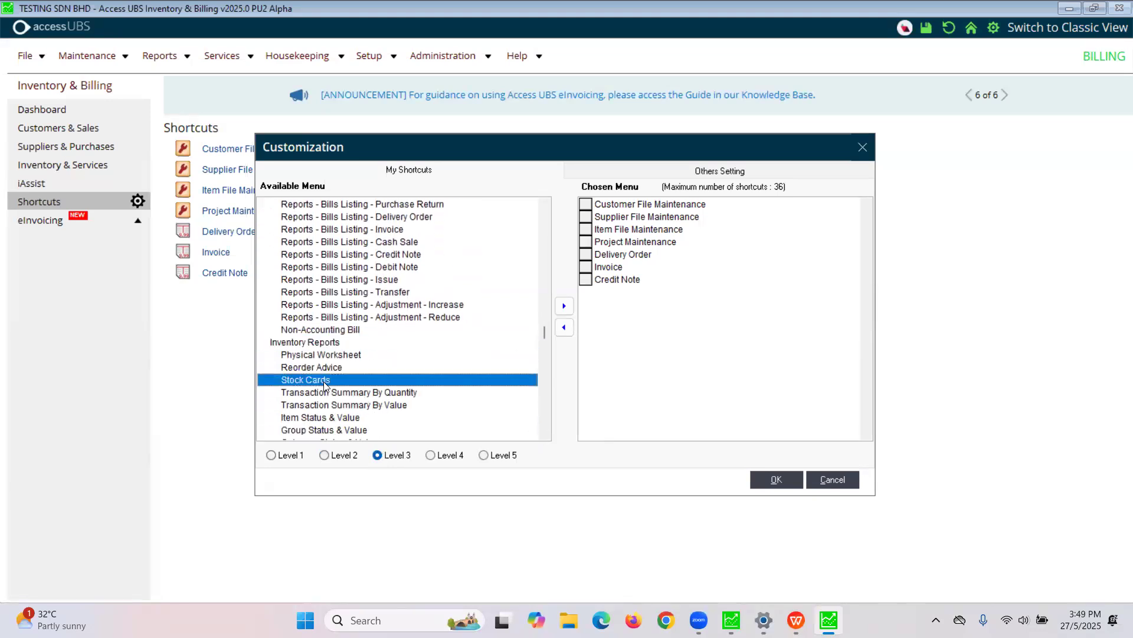
{"action": "left_click", "coordinate": [564, 307]}
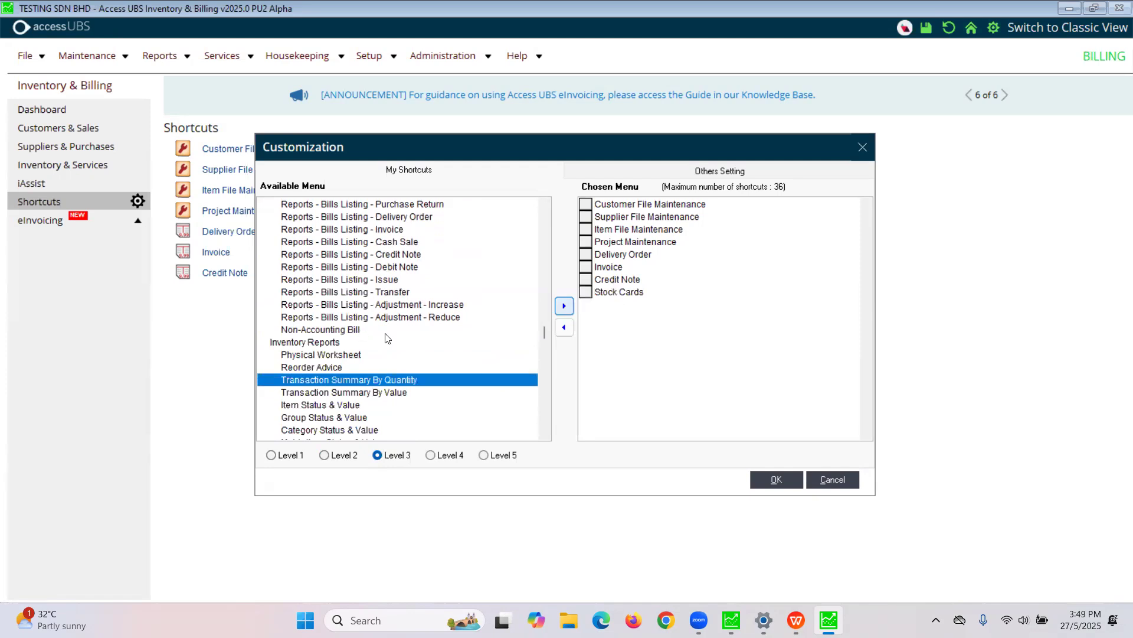
Add Products Sales Report - By Type from the Sales Reports group to the chosen shortcuts and save the customization.
{"action": "left_click", "coordinate": [545, 207]}
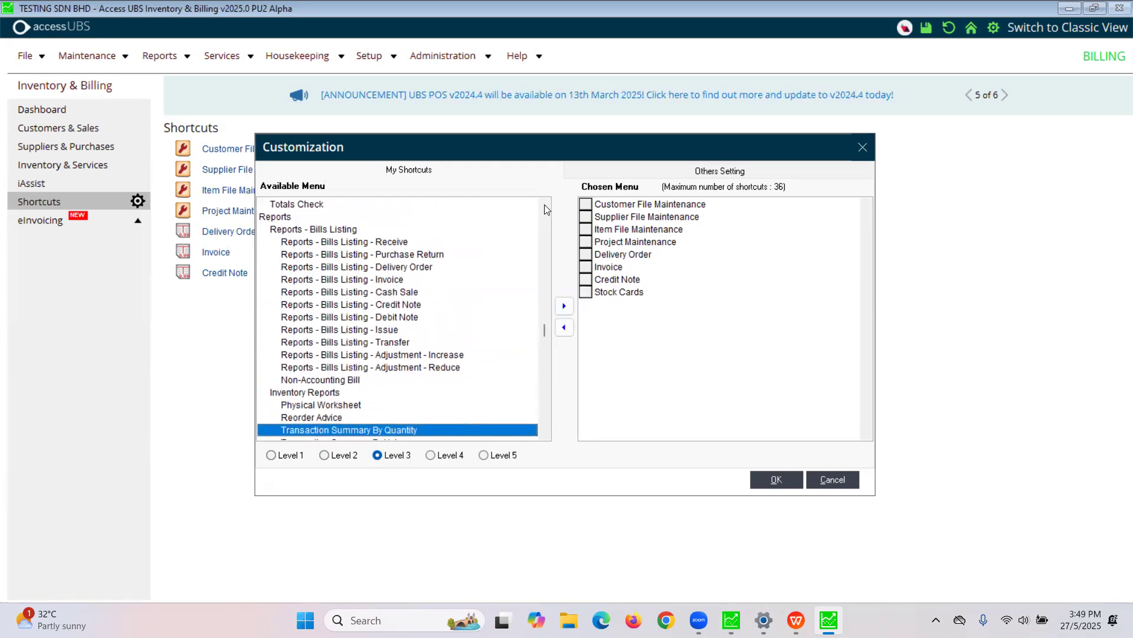
{"action": "left_click", "coordinate": [544, 435]}
{"action": "left_click", "coordinate": [544, 435]}
{"action": "scroll", "coordinate": [547, 440], "scroll_direction": "down", "scroll_amount": 3}
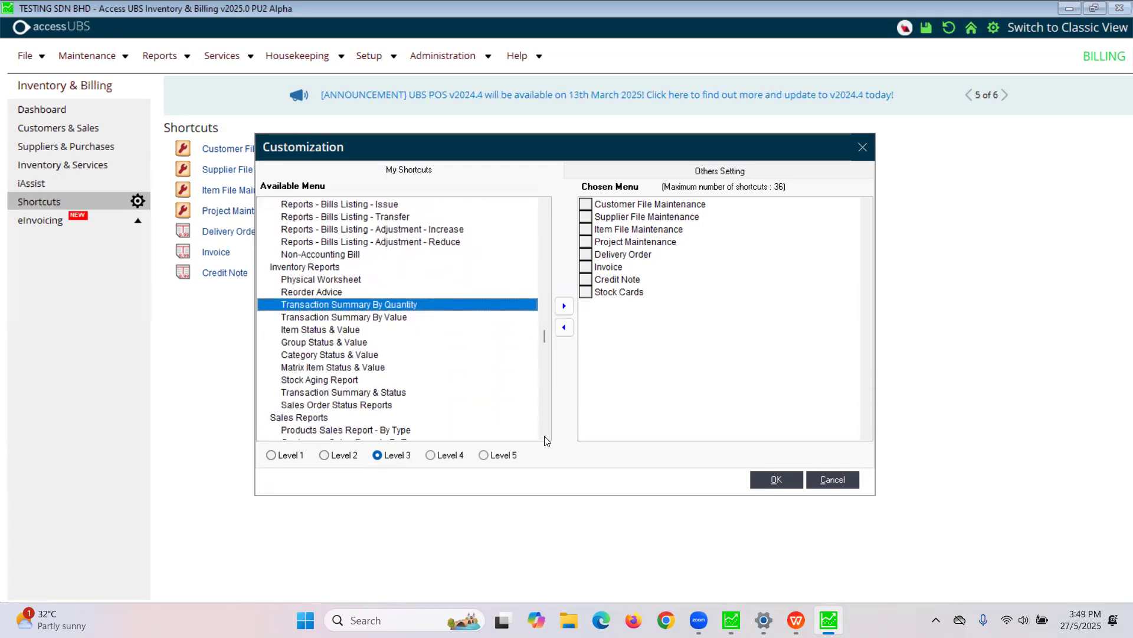
{"action": "left_click", "coordinate": [324, 357]}
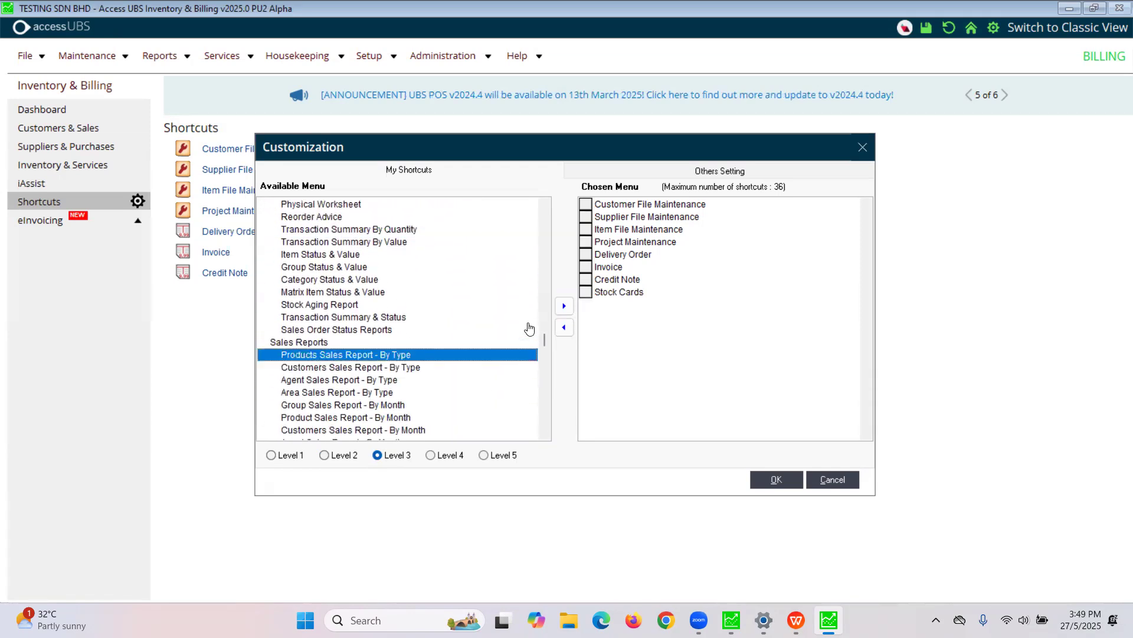
{"action": "left_click", "coordinate": [564, 305]}
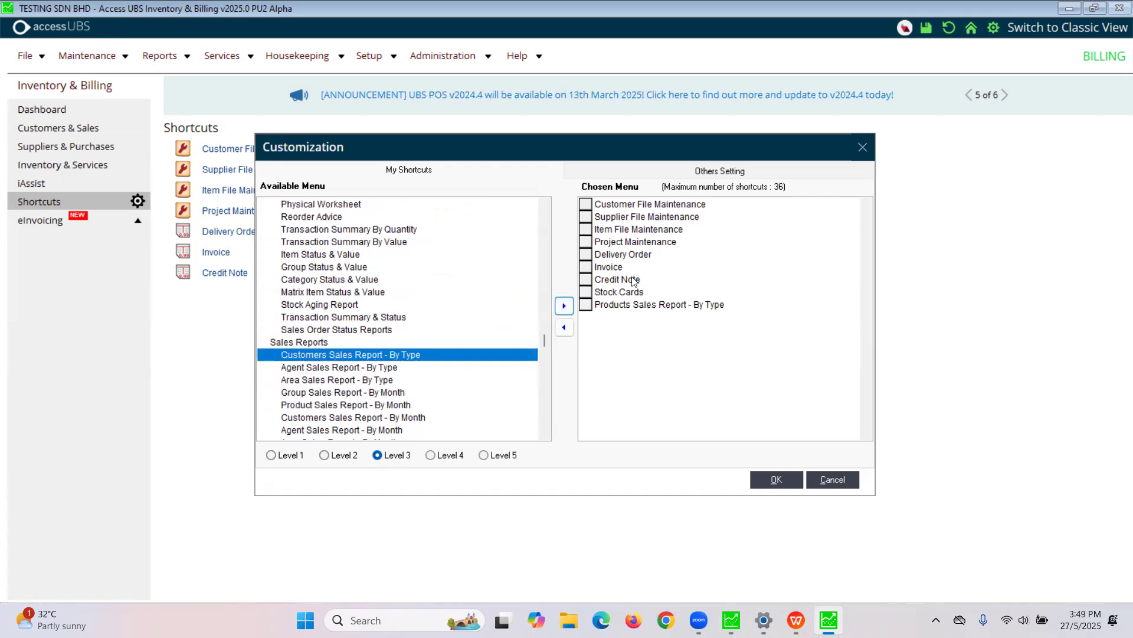
{"action": "left_click", "coordinate": [790, 478]}
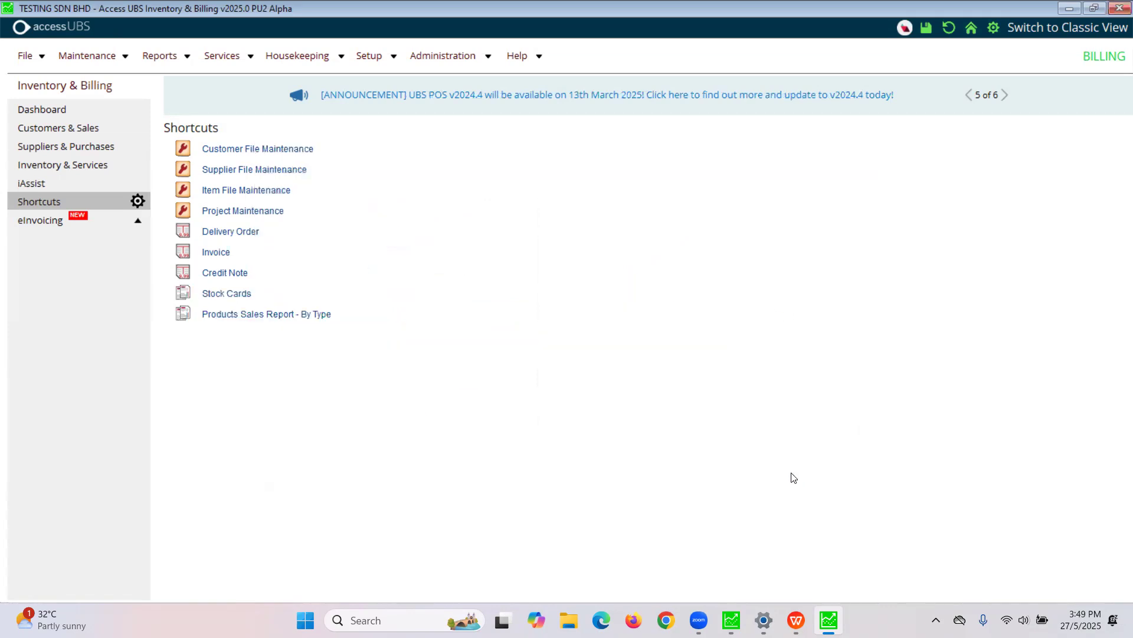
Look through the Report Centre's Customers & Sales, Suppliers & Purchases and Project Reports categories, then close it.
{"action": "left_click", "coordinate": [36, 131]}
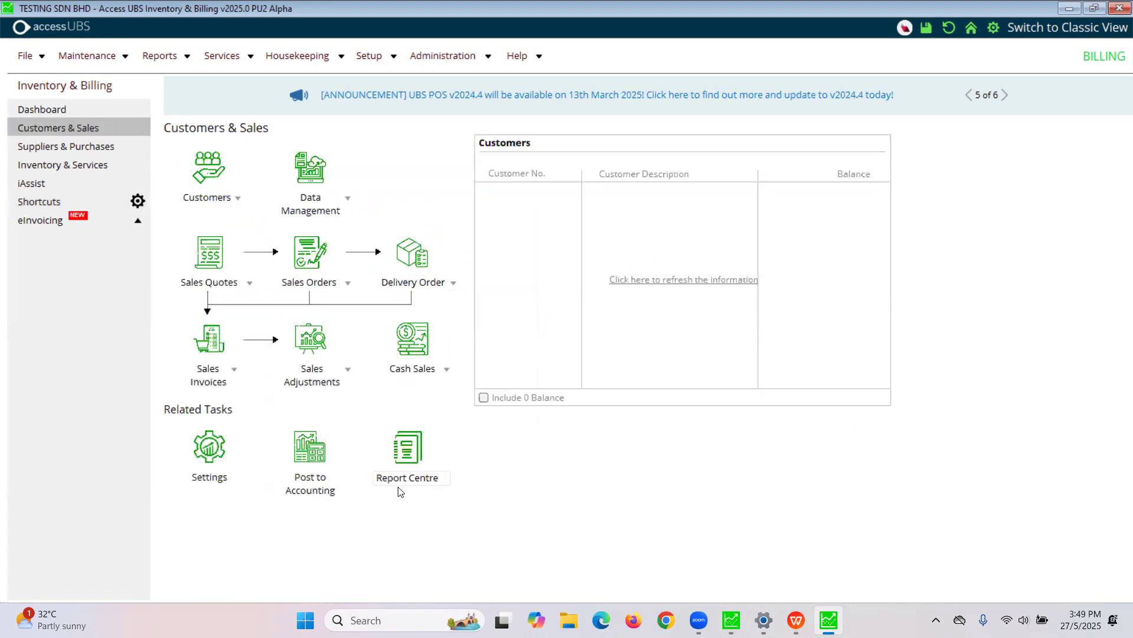
{"action": "left_click", "coordinate": [405, 472]}
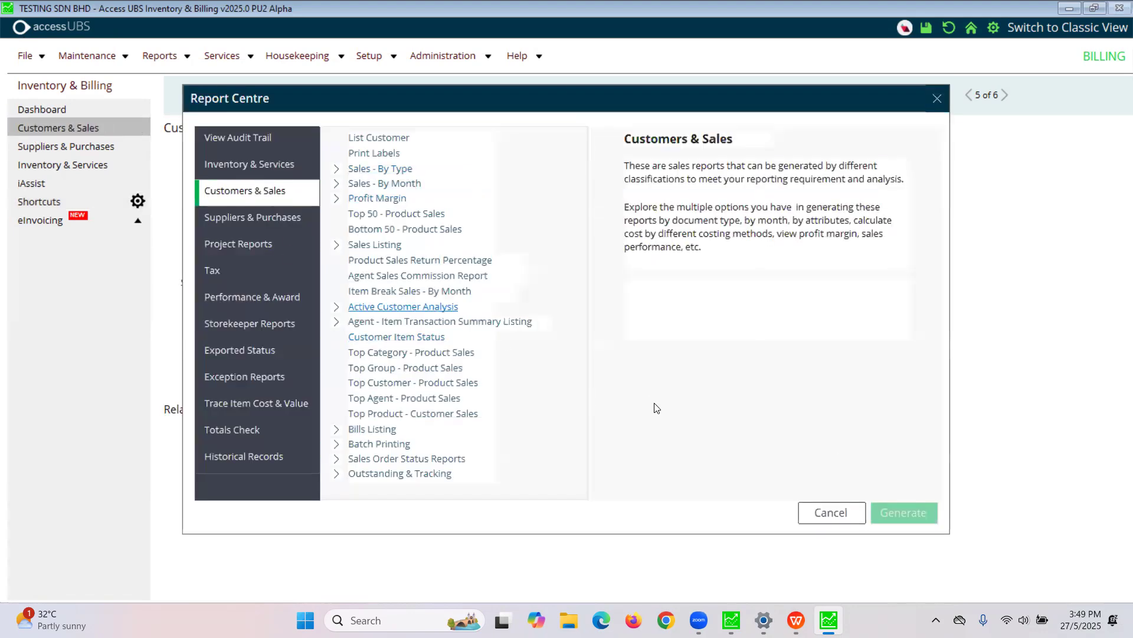
{"action": "left_click", "coordinate": [274, 227]}
{"action": "left_click", "coordinate": [265, 250]}
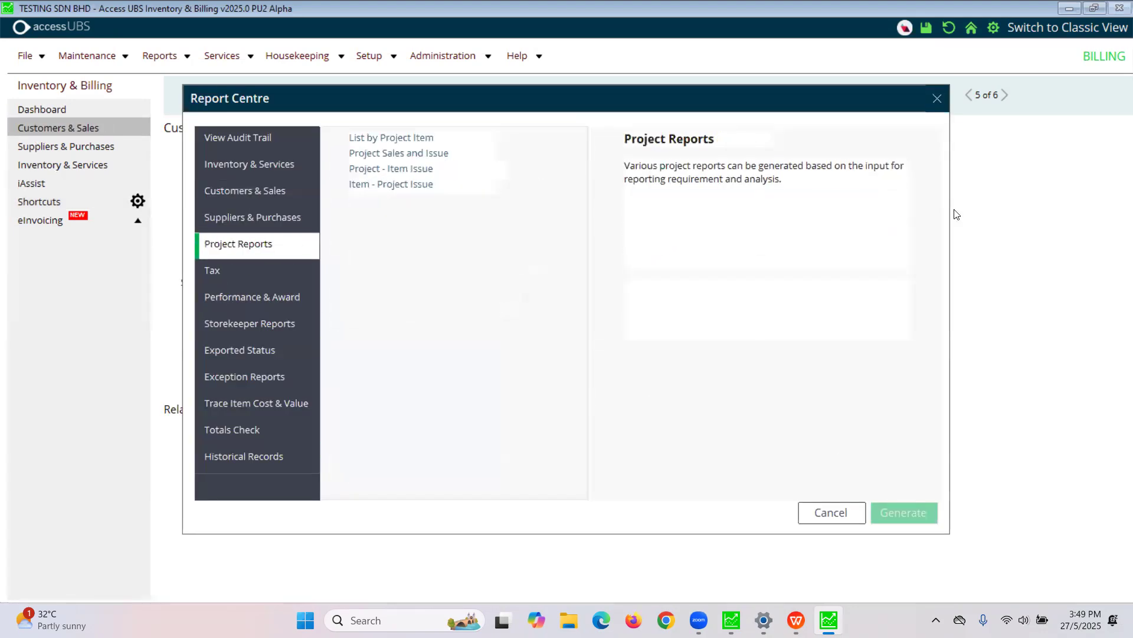
{"action": "left_click", "coordinate": [936, 98]}
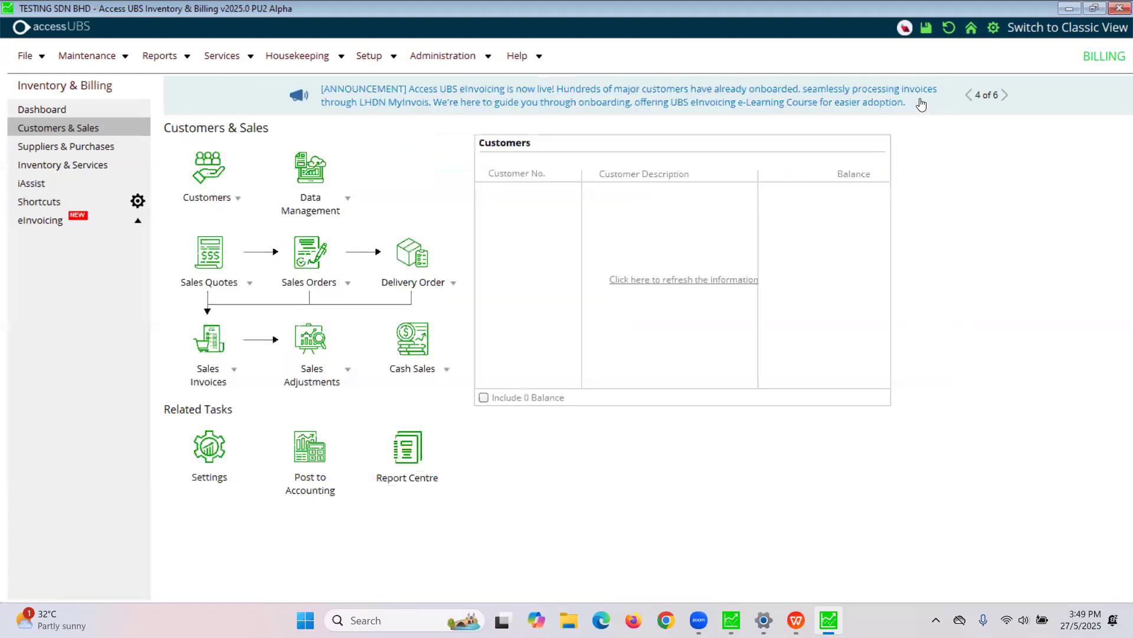
Open the Stock Cards report from the Shortcuts page, review its item and period range fields, and close it.
{"action": "left_click", "coordinate": [43, 204]}
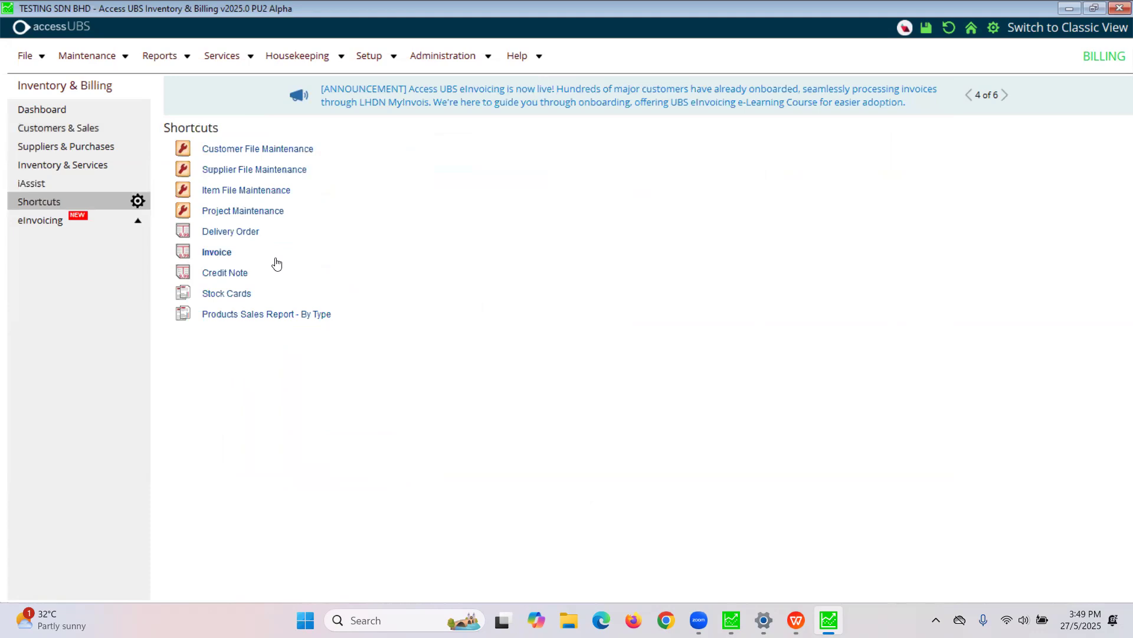
{"action": "left_click", "coordinate": [238, 300]}
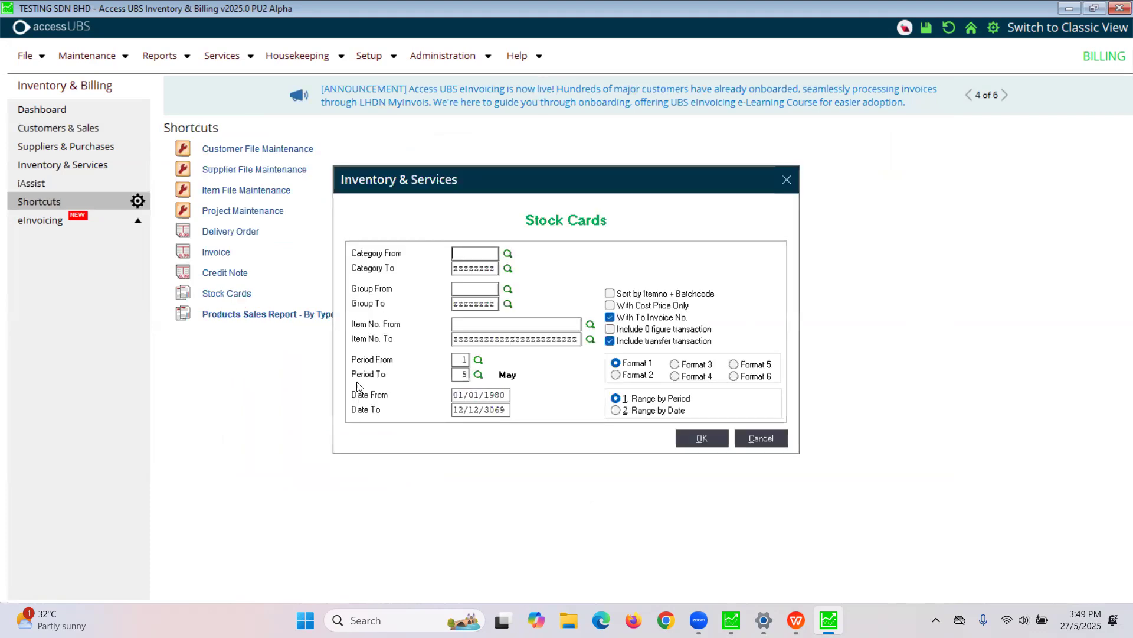
{"action": "left_click", "coordinate": [456, 324]}
{"action": "key", "text": "Tab"}
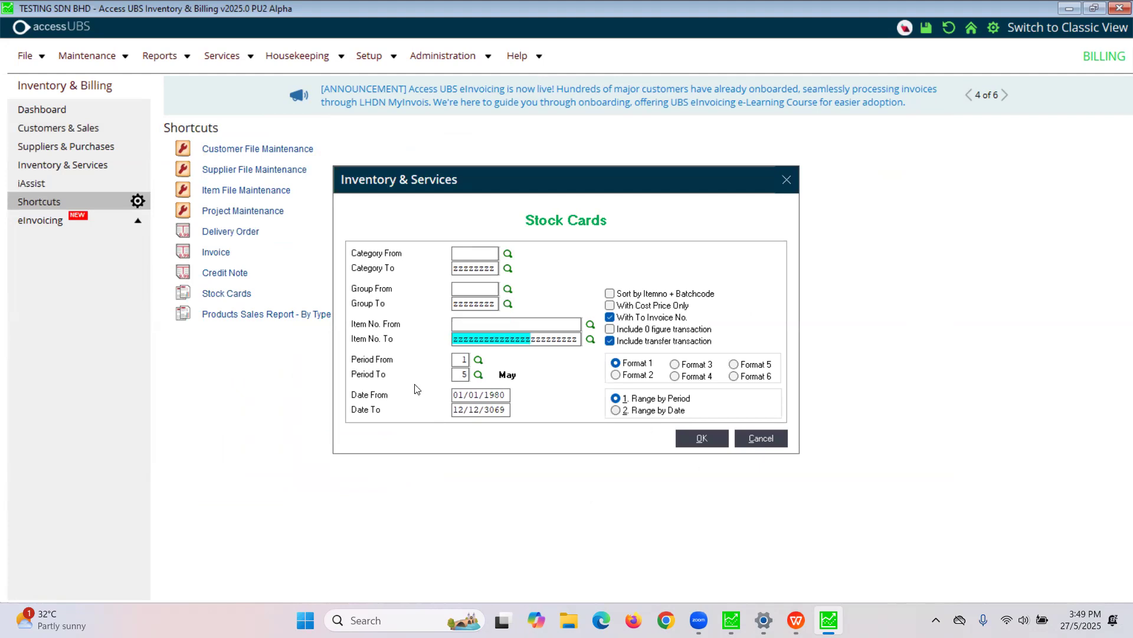
{"action": "key", "text": "Tab"}
{"action": "left_click", "coordinate": [462, 376]}
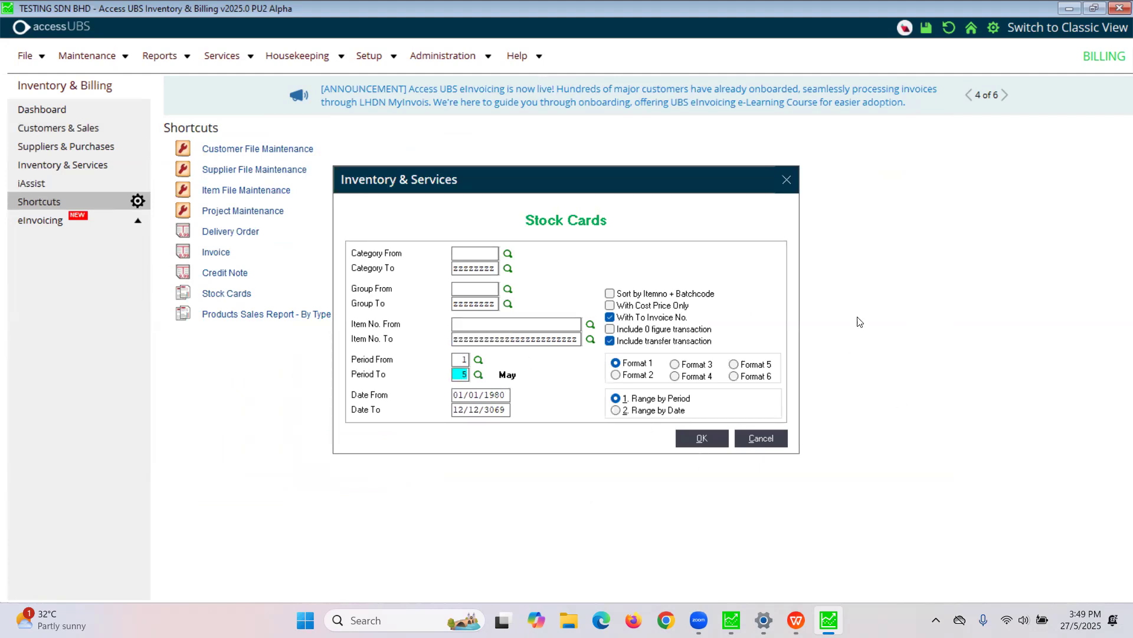
{"action": "left_click", "coordinate": [786, 180]}
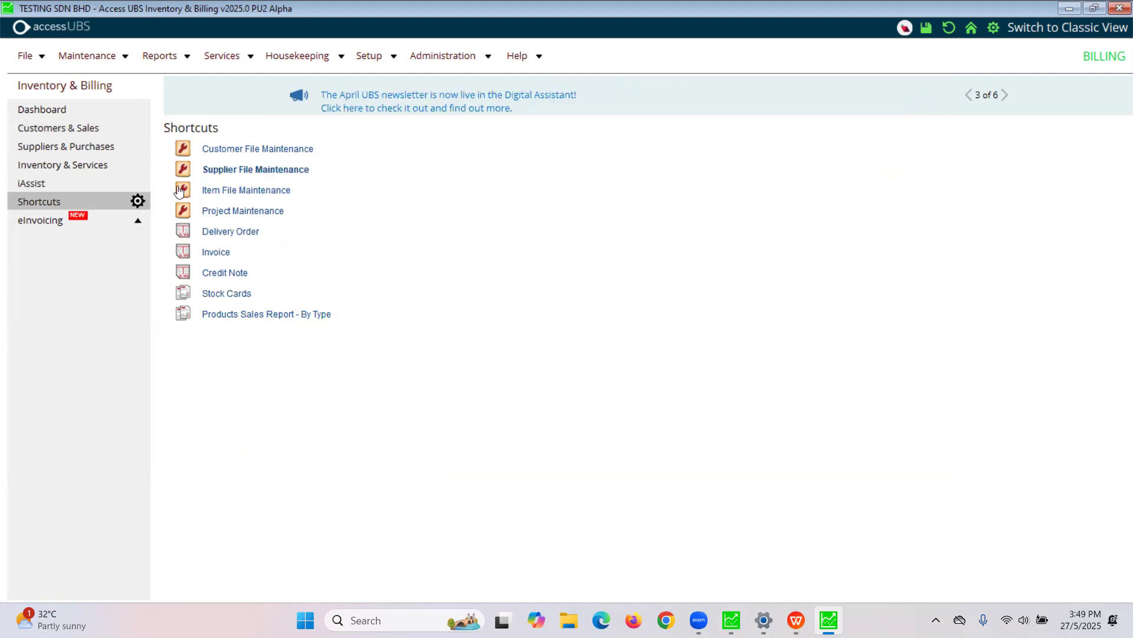
Open the Products Sales Report - By Type shortcut to view its filter options, and close it.
{"action": "left_click", "coordinate": [219, 316]}
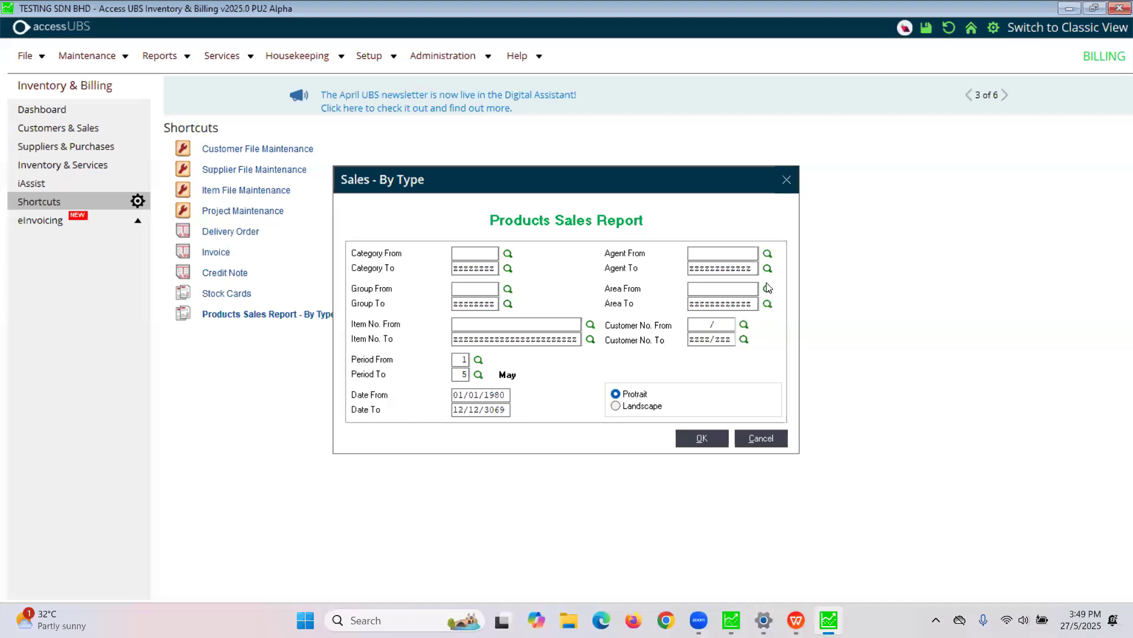
{"action": "left_click", "coordinate": [786, 180]}
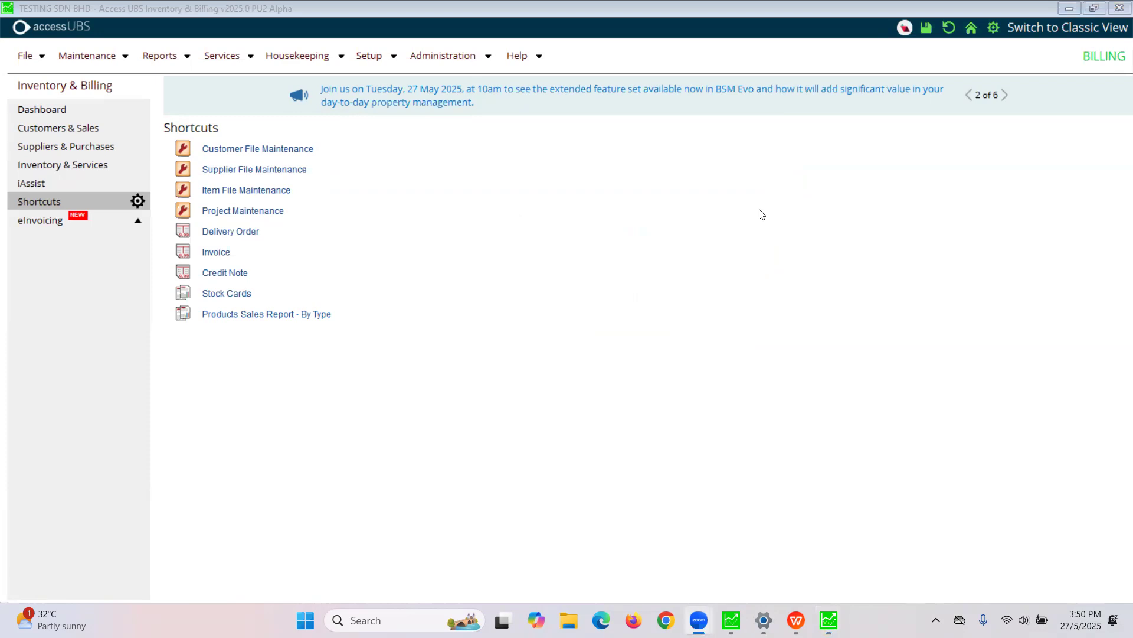
{"action": "left_click", "coordinate": [419, 237]}
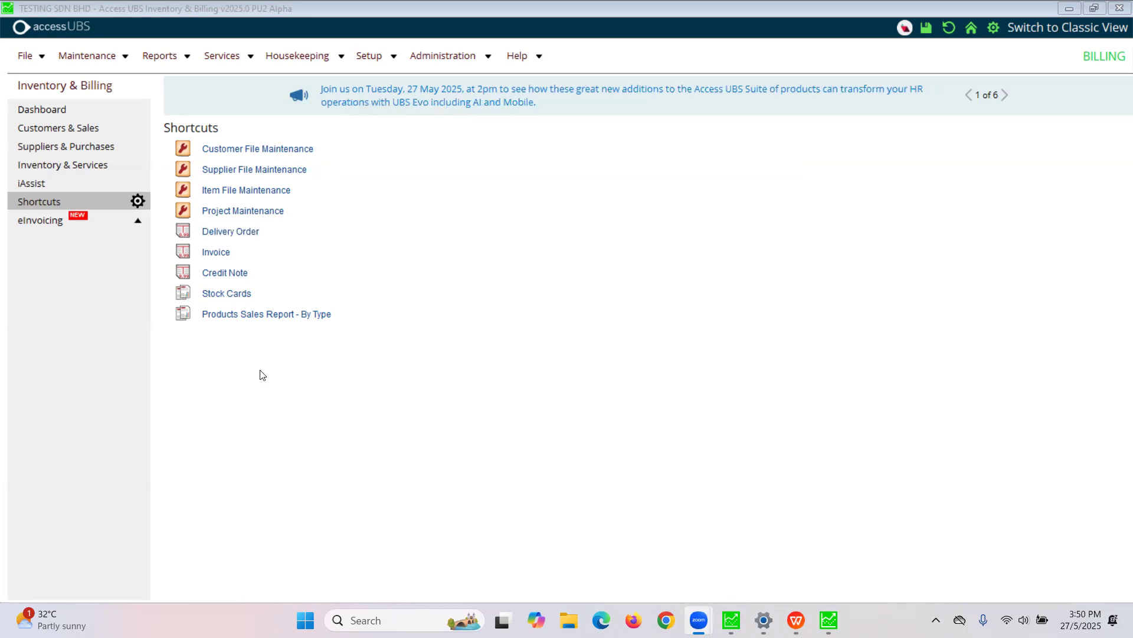
Open the Invoice shortcut, bring up the listing of existing sales invoices, and close both the listing and the invoice window.
{"action": "left_click", "coordinate": [214, 254]}
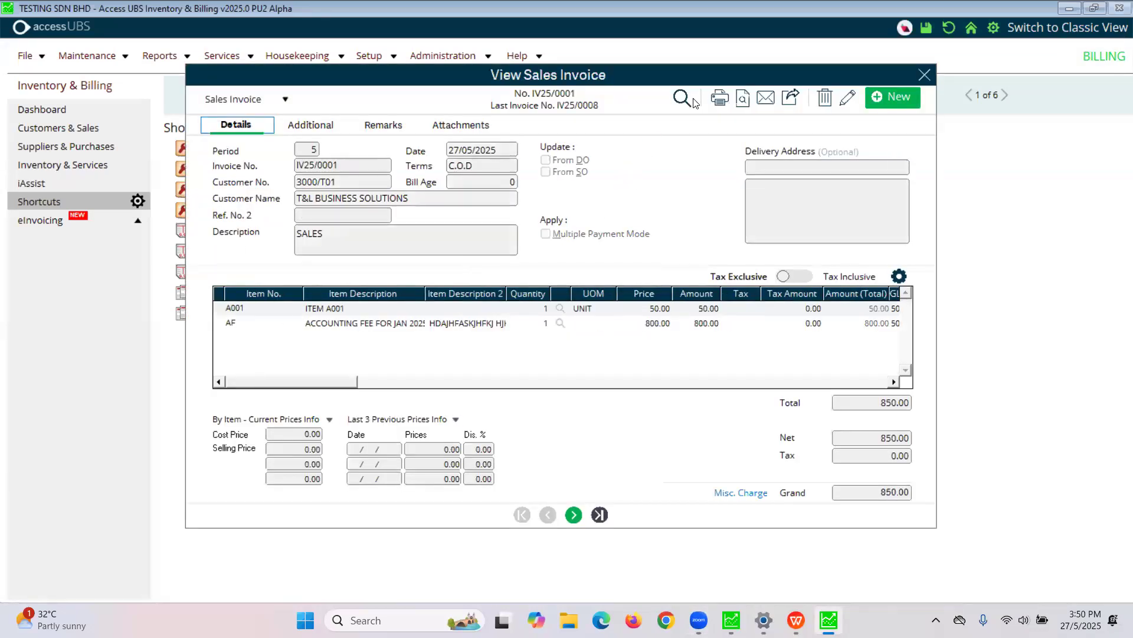
{"action": "left_click", "coordinate": [683, 97]}
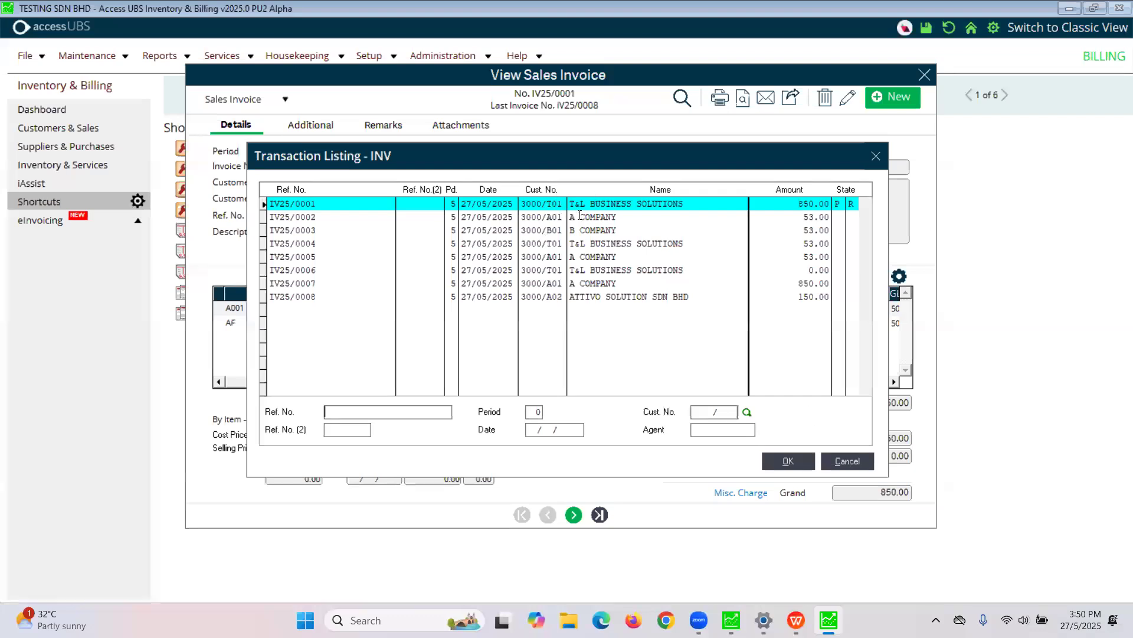
{"action": "left_click", "coordinate": [876, 155]}
{"action": "left_click", "coordinate": [924, 74]}
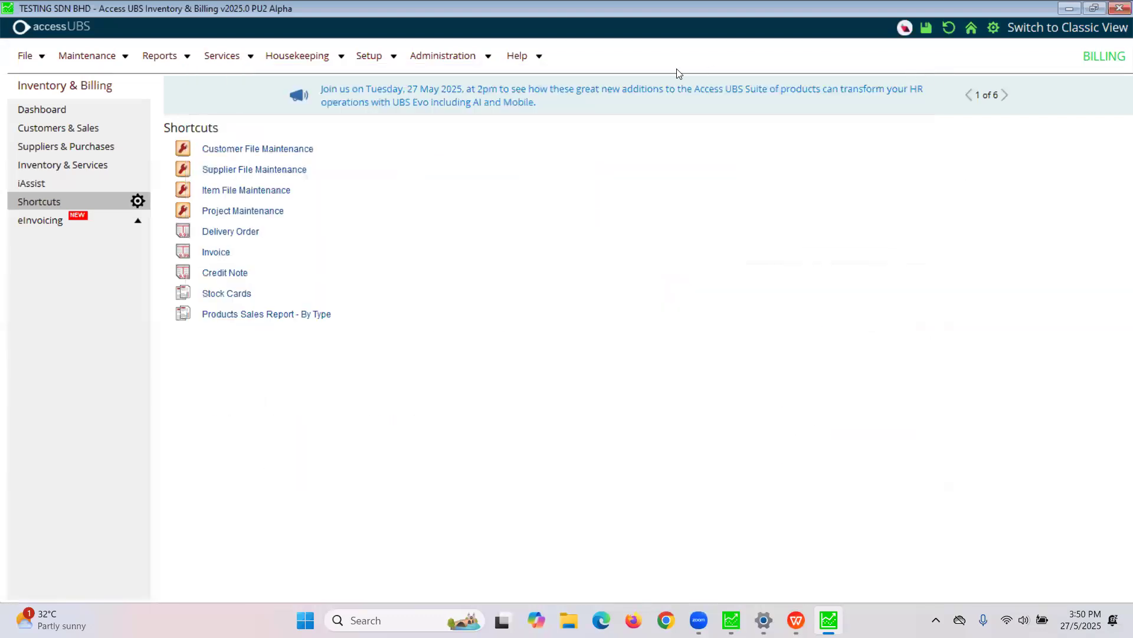
Generate the Bills Listing - Invoice report from the Customers & Sales Report Centre with the default filters, and exit the resulting transaction listing.
{"action": "left_click", "coordinate": [68, 128]}
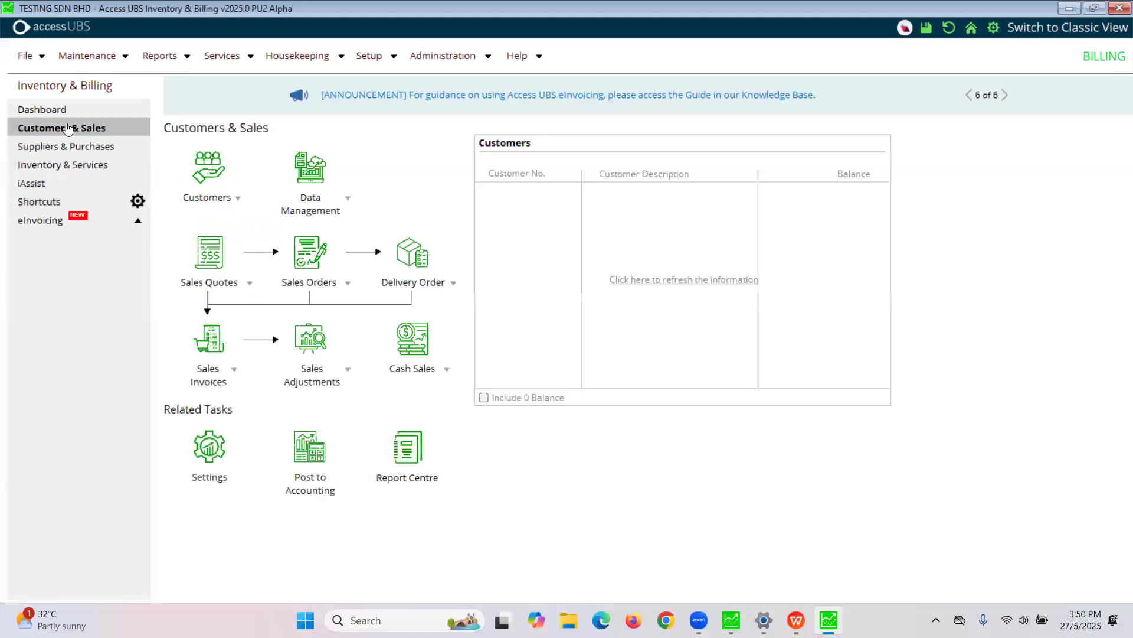
{"action": "left_click", "coordinate": [422, 484]}
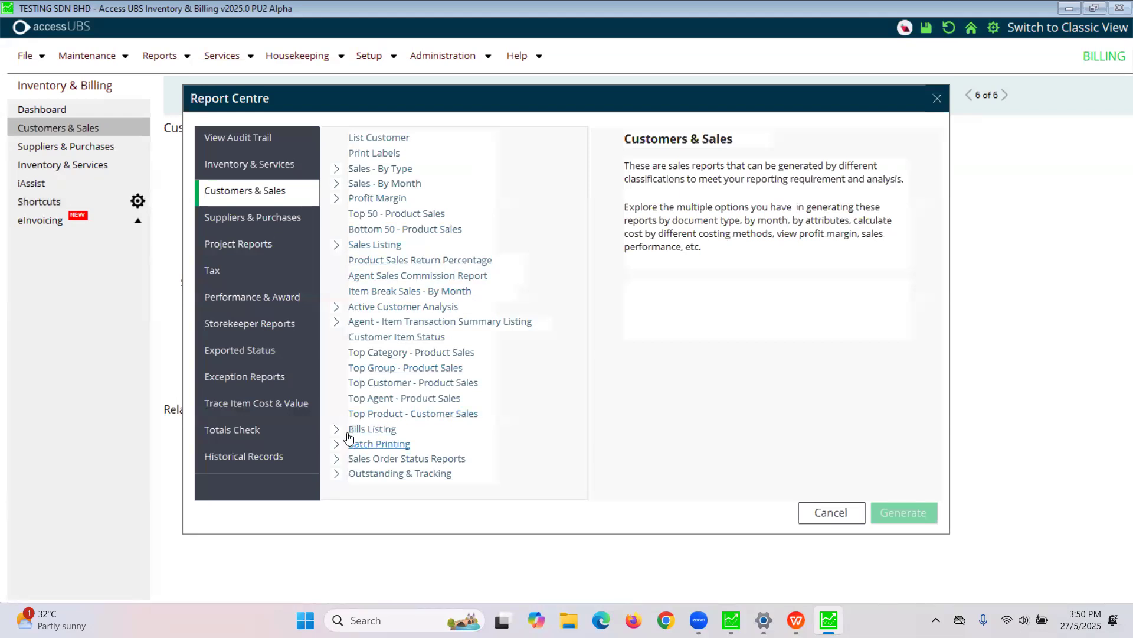
{"action": "left_click", "coordinate": [372, 434]}
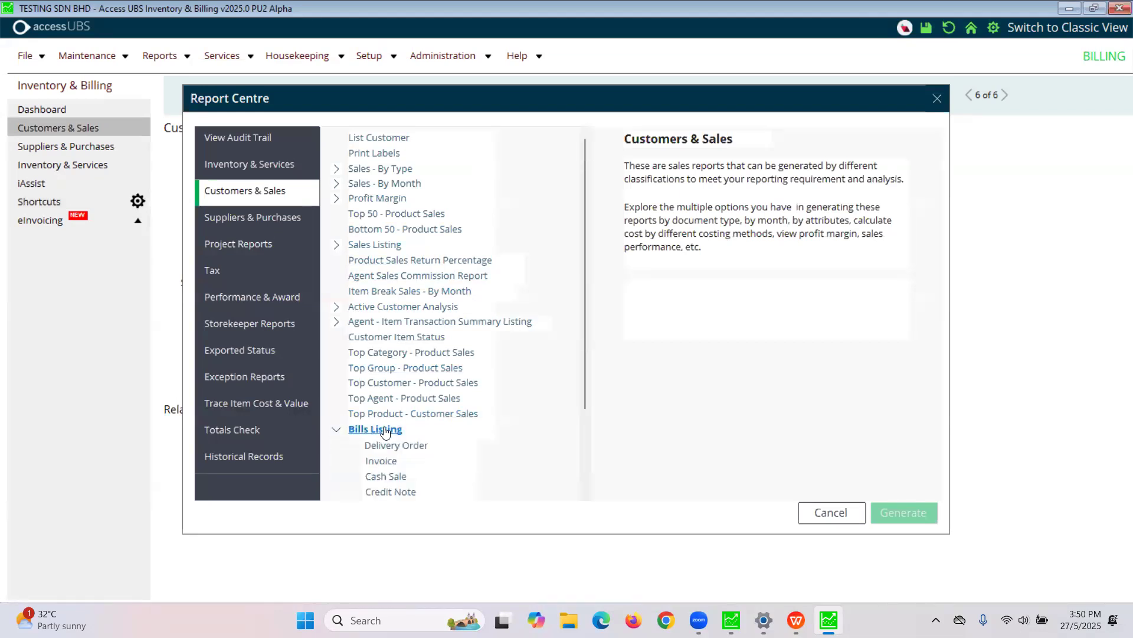
{"action": "left_click", "coordinate": [389, 465]}
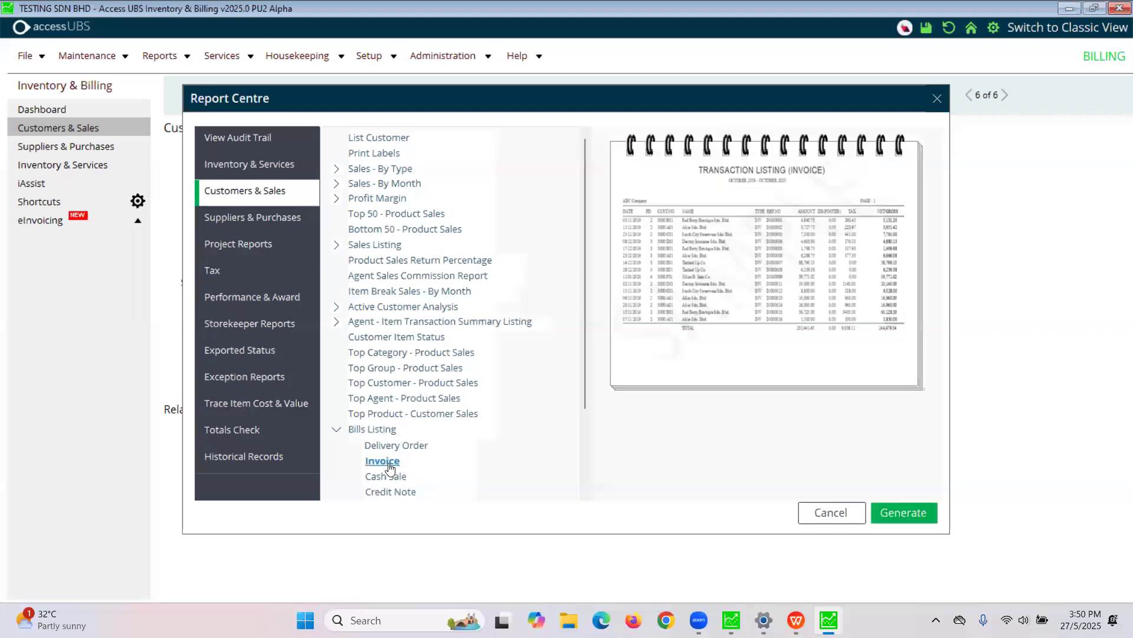
{"action": "left_click", "coordinate": [917, 512]}
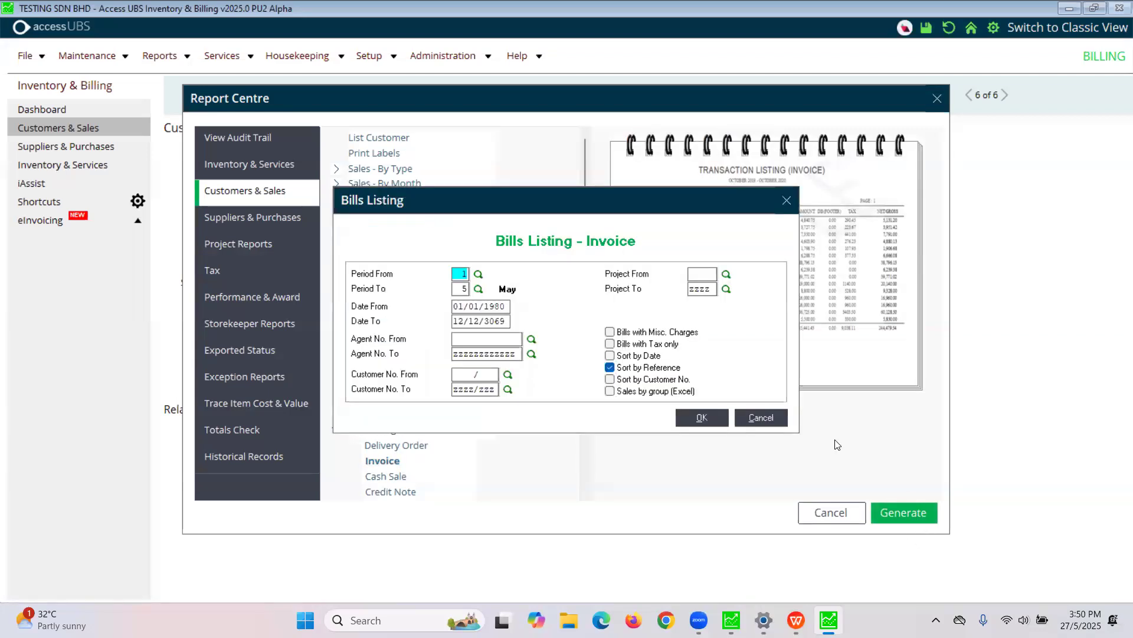
{"action": "key", "text": "Tab"}
{"action": "left_click", "coordinate": [716, 416]}
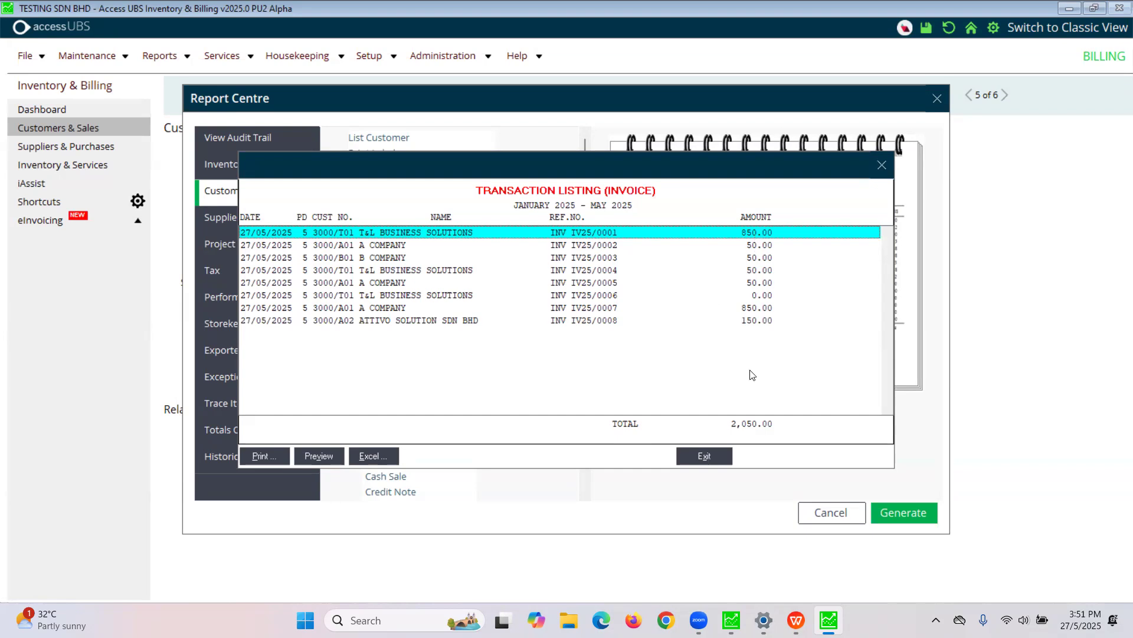
{"action": "left_click", "coordinate": [730, 458]}
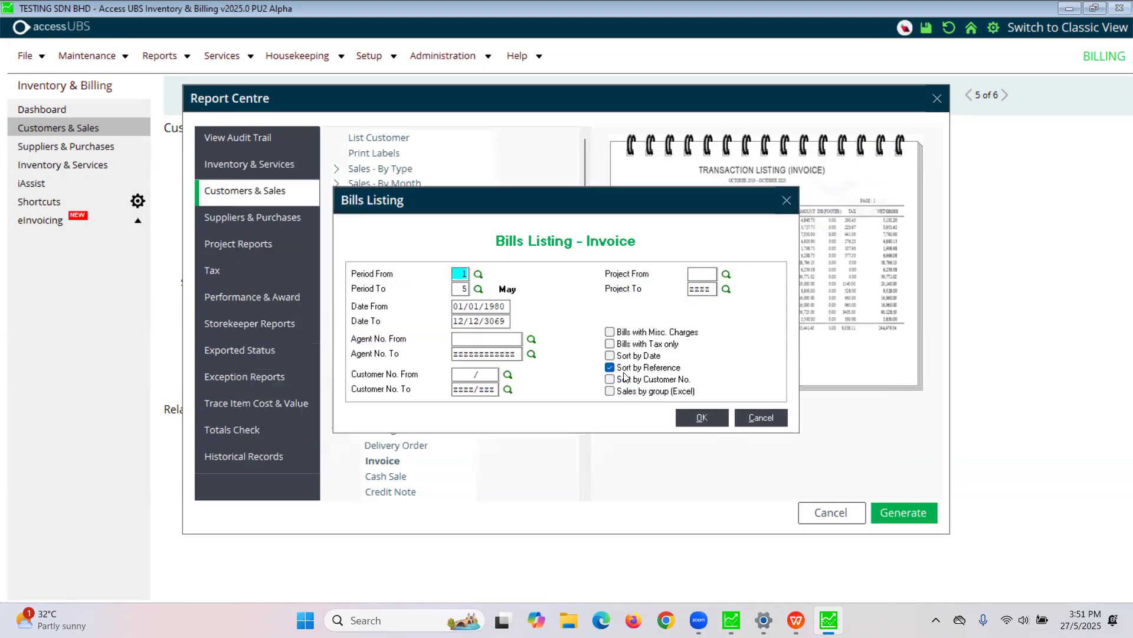
Generate the invoice Bills Listing with both ends of the customer range set to ATTIVO SOLUTION SDN BHD, and close the report windows.
{"action": "left_click", "coordinate": [507, 375]}
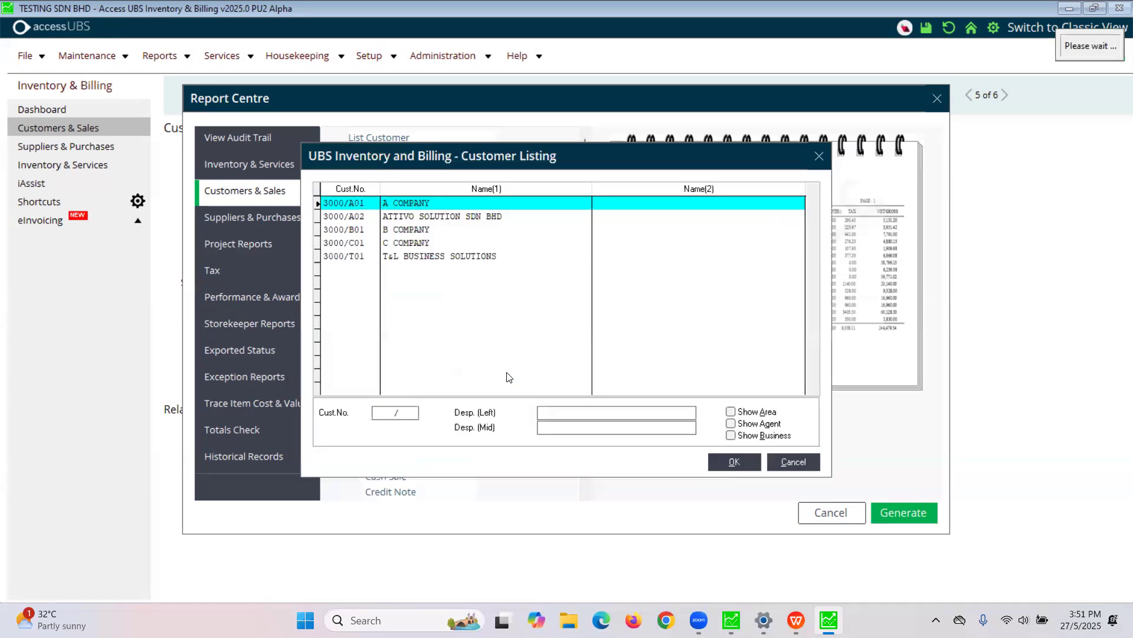
{"action": "left_click", "coordinate": [435, 216]}
{"action": "double_click", "coordinate": [435, 217]}
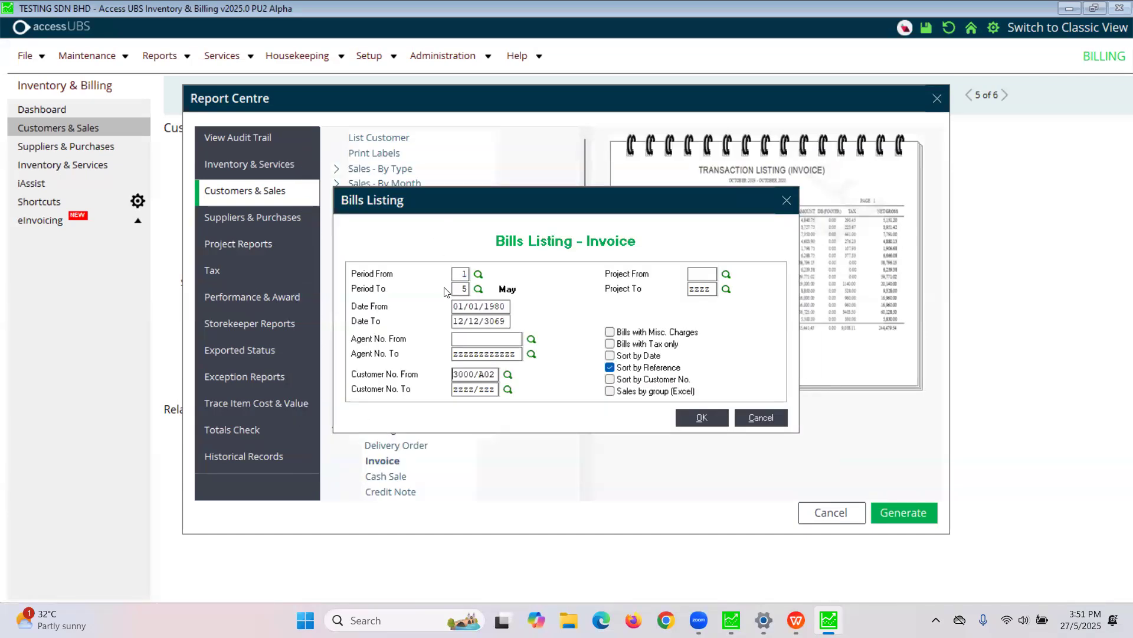
{"action": "left_click", "coordinate": [510, 390]}
{"action": "left_click", "coordinate": [479, 203]}
{"action": "double_click", "coordinate": [479, 216]}
{"action": "left_click", "coordinate": [692, 417]}
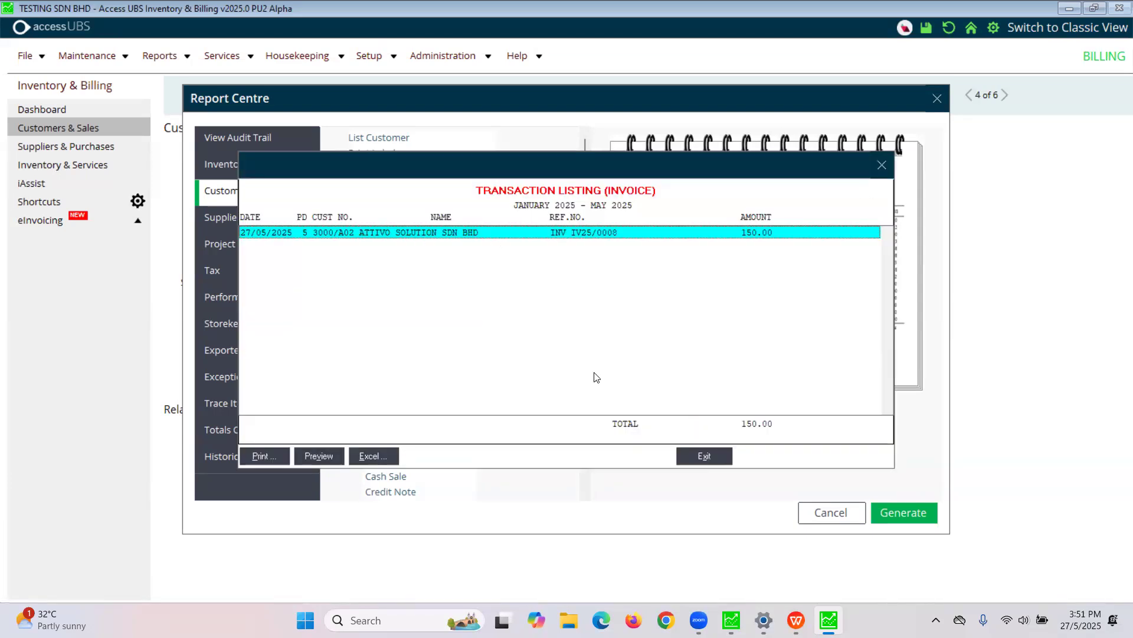
{"action": "key", "text": "Escape"}
{"action": "key", "text": "Escape"}
{"action": "key", "text": "Escape"}
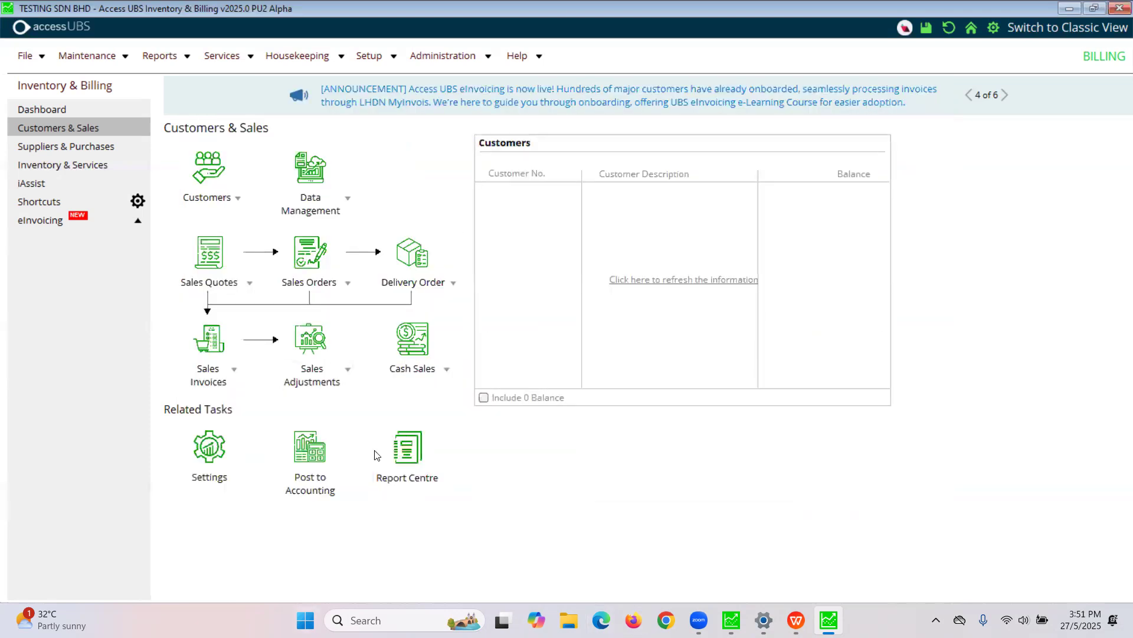
Review the Inventory & Services and Customers & Sales categories in the Report Centre, and close it.
{"action": "left_click", "coordinate": [392, 472]}
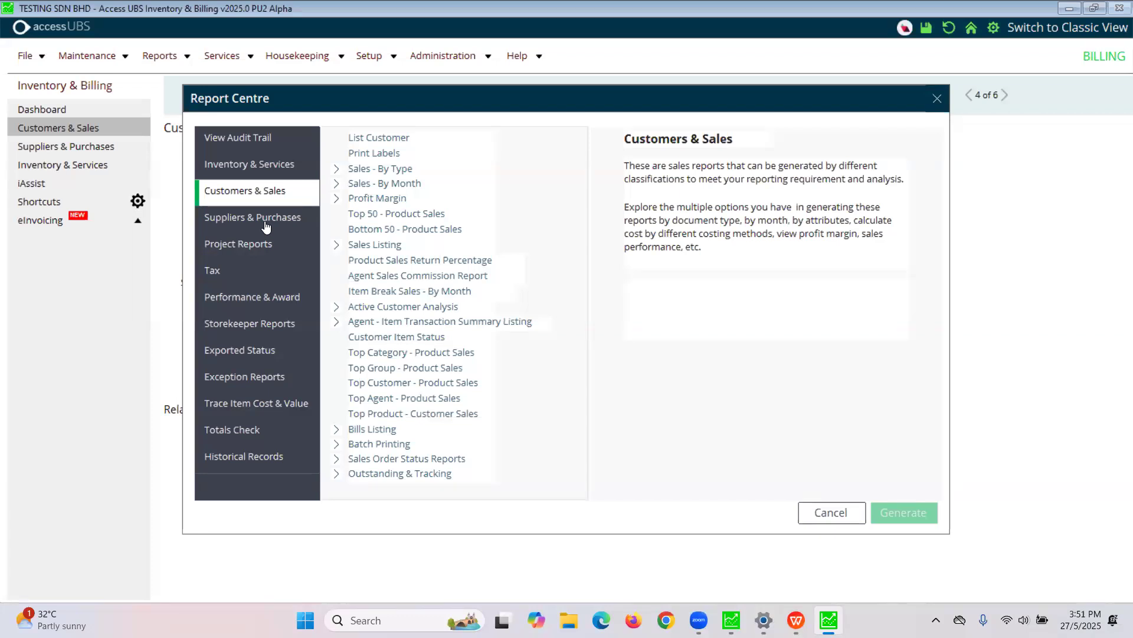
{"action": "left_click", "coordinate": [266, 168]}
{"action": "left_click", "coordinate": [255, 194]}
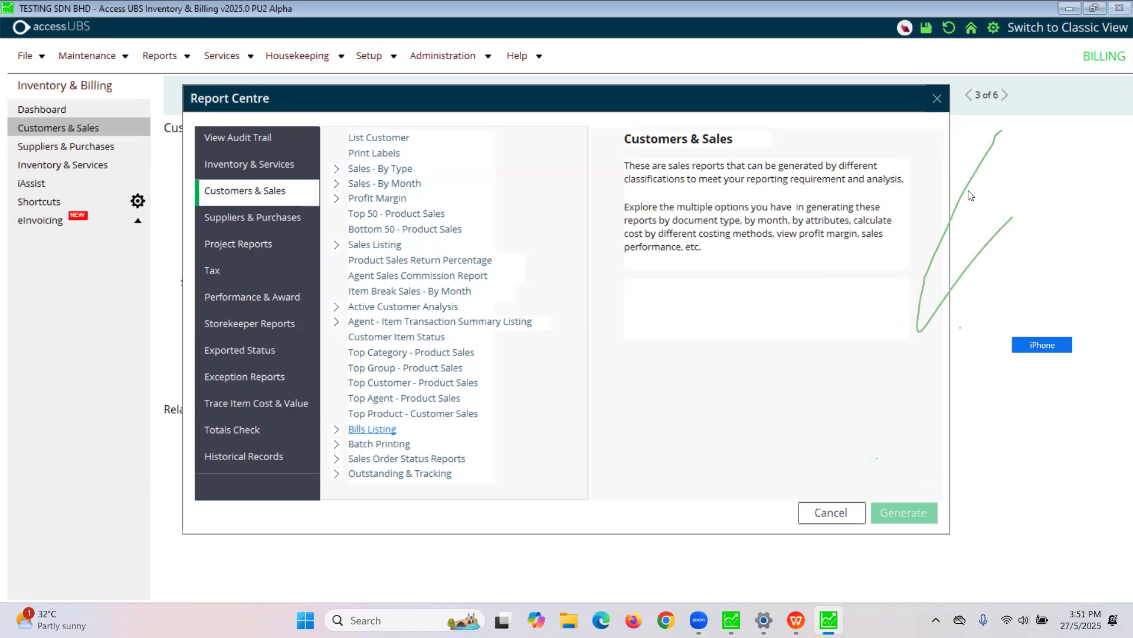
{"action": "left_click", "coordinate": [838, 525]}
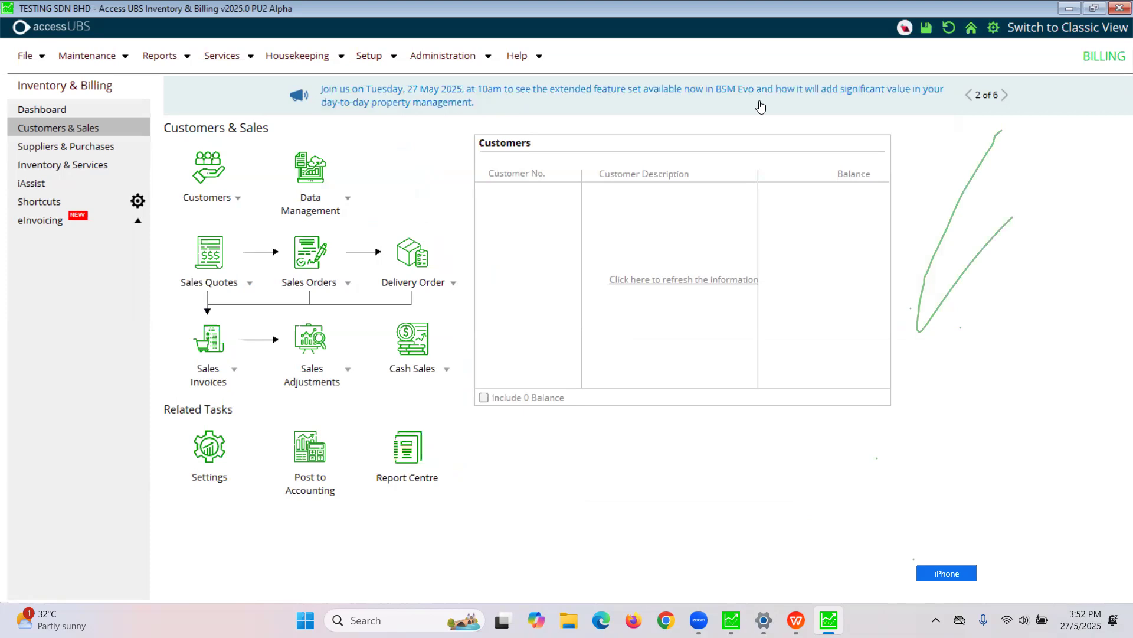
Open the Report Centre from the Customers & Sales page.
{"action": "left_click", "coordinate": [414, 486]}
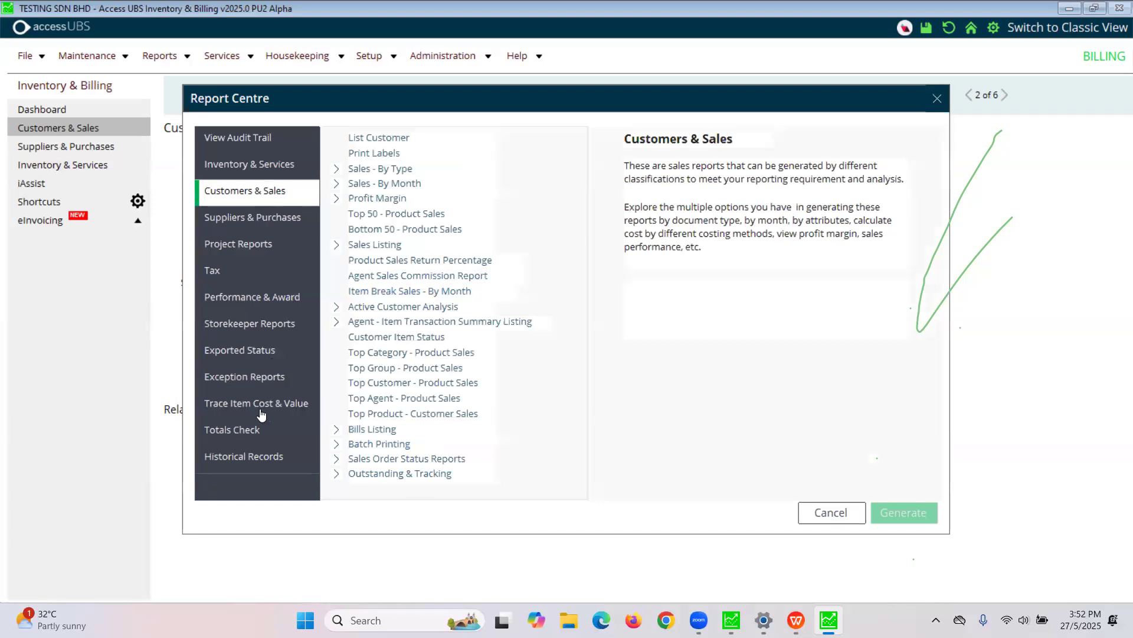
Generate the List Historical Bills report from Historical Records for the Invoice type only, review it and close the report windows.
{"action": "left_click", "coordinate": [262, 459]}
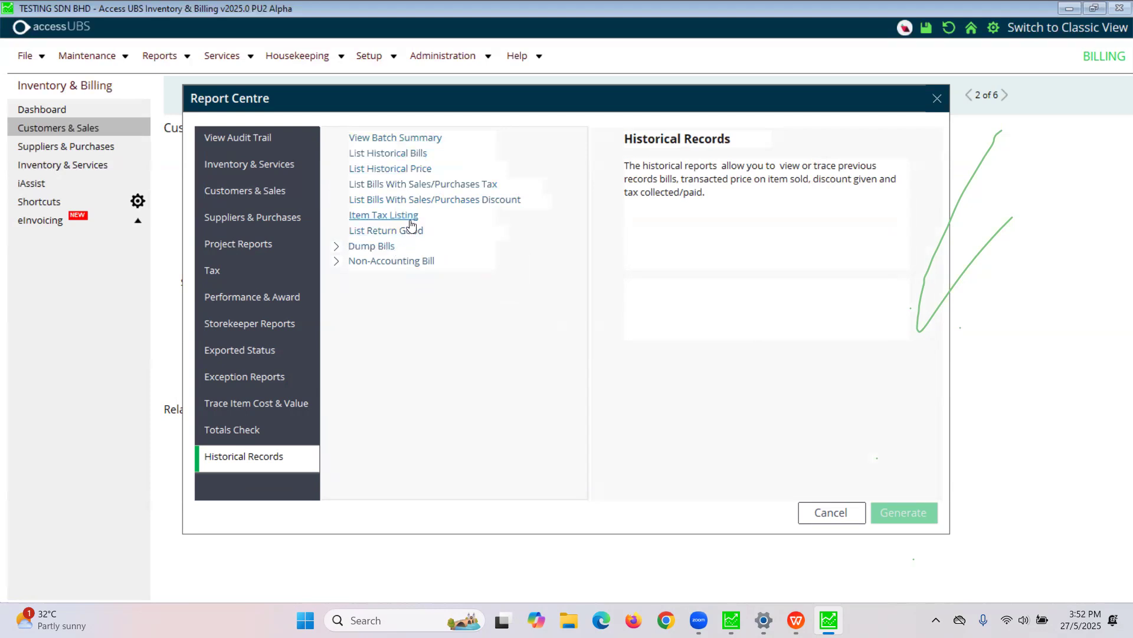
{"action": "left_click", "coordinate": [399, 155]}
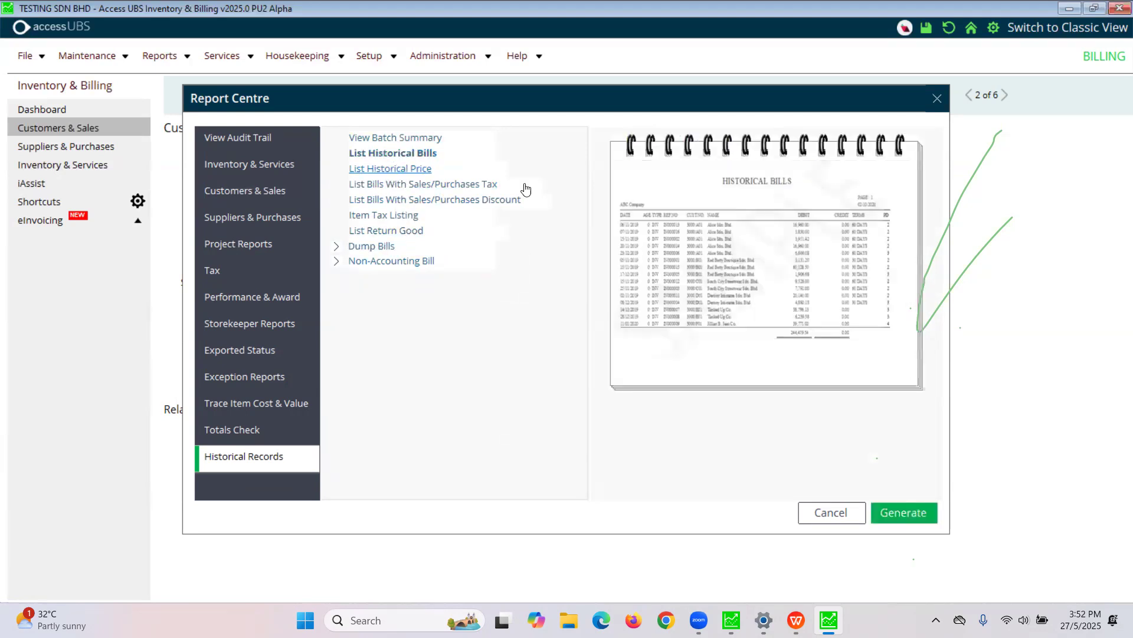
{"action": "left_click", "coordinate": [920, 512]}
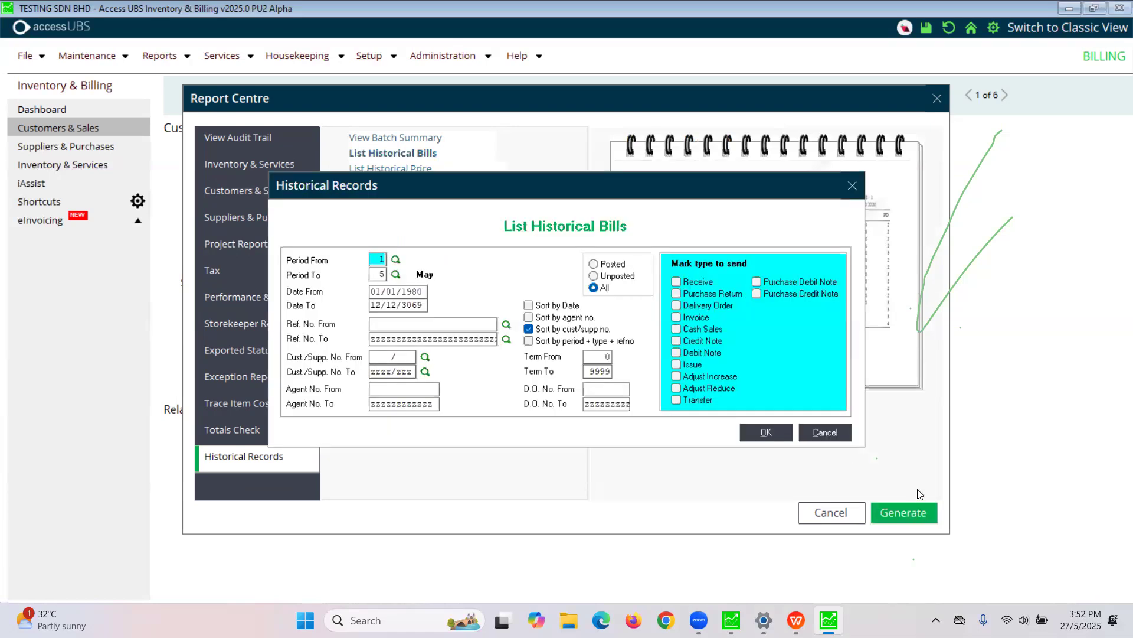
{"action": "left_click", "coordinate": [691, 318]}
{"action": "left_click", "coordinate": [767, 433]}
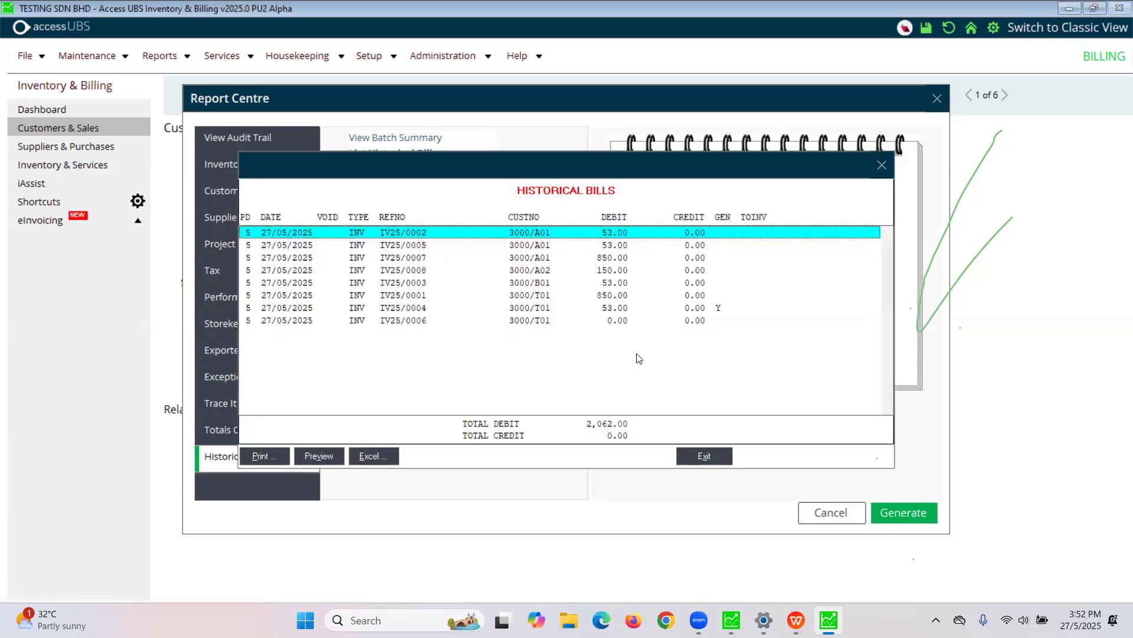
{"action": "key", "text": "Escape"}
{"action": "key", "text": "Escape"}
{"action": "key", "text": "Escape"}
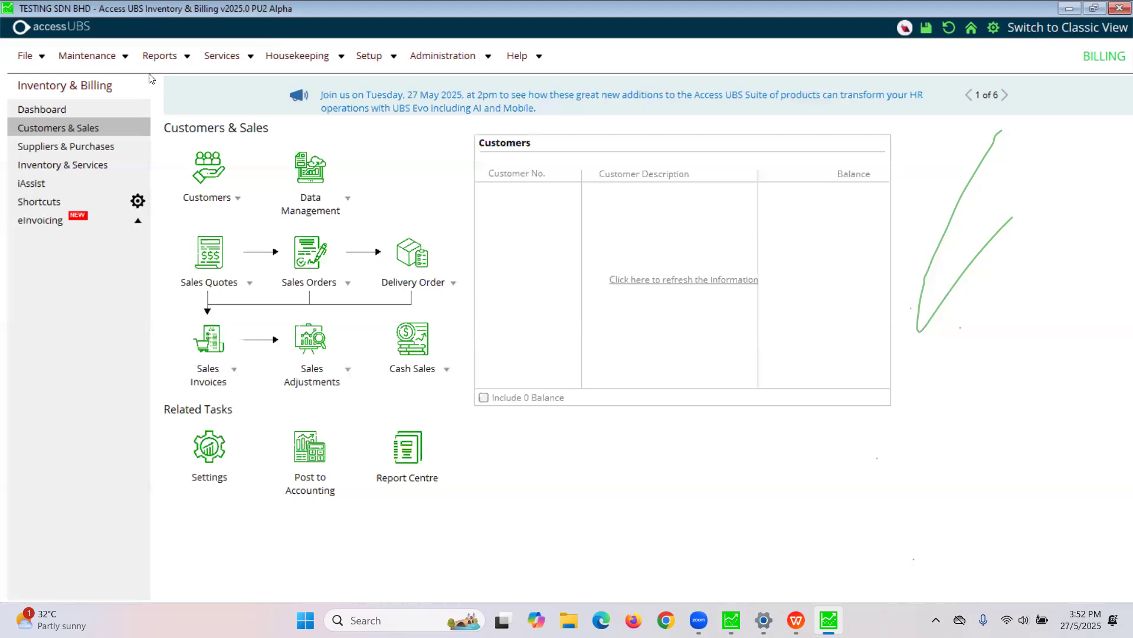
Examine the available report categories and the individual reports offered under Customers & Sales.
{"action": "left_click", "coordinate": [160, 57]}
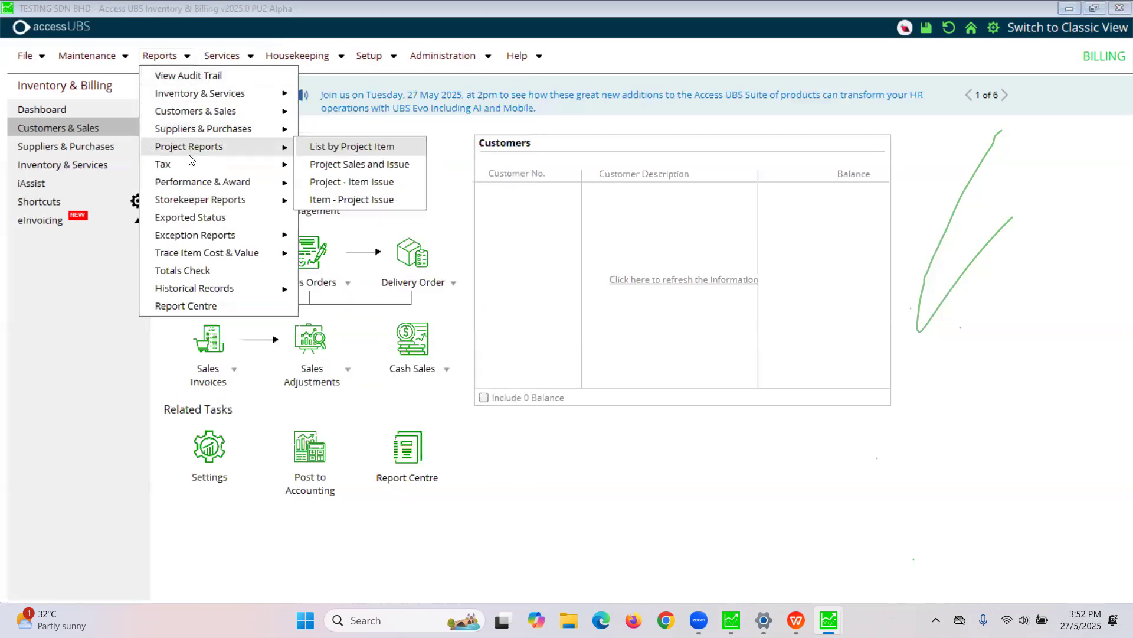
{"action": "left_click", "coordinate": [65, 304]}
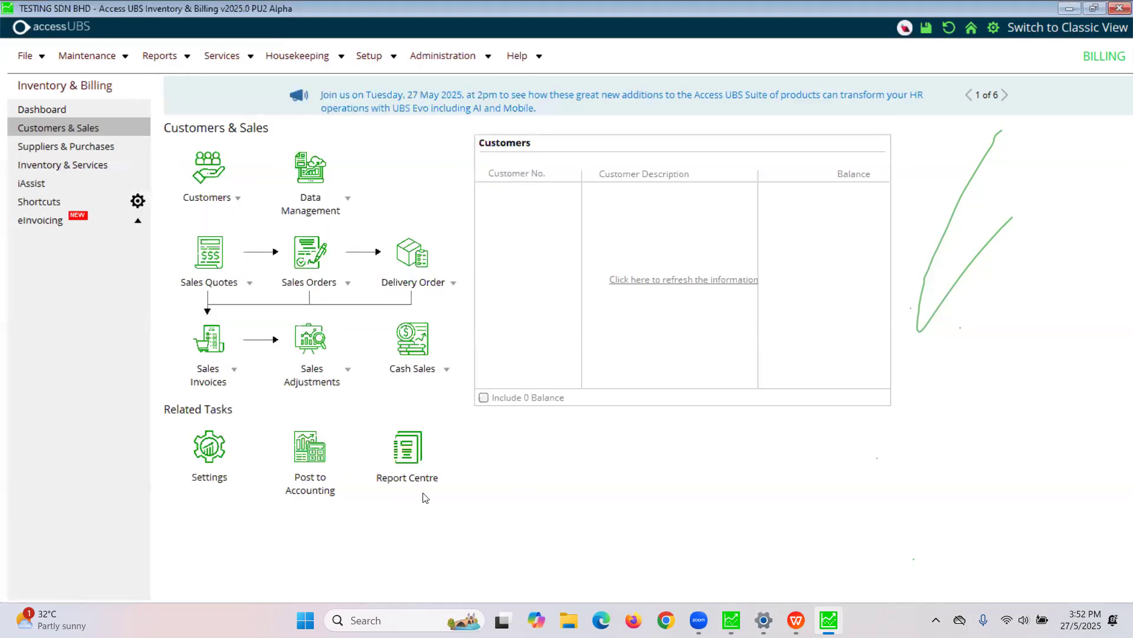
{"action": "left_click", "coordinate": [160, 55]}
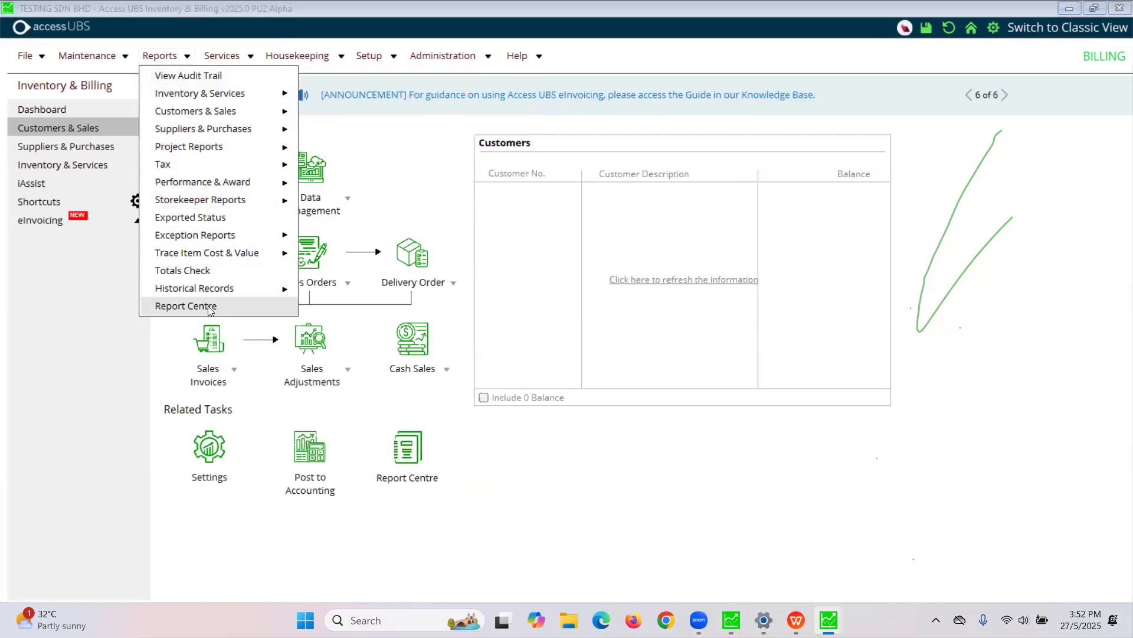
{"action": "mouse_move", "coordinate": [222, 295]}
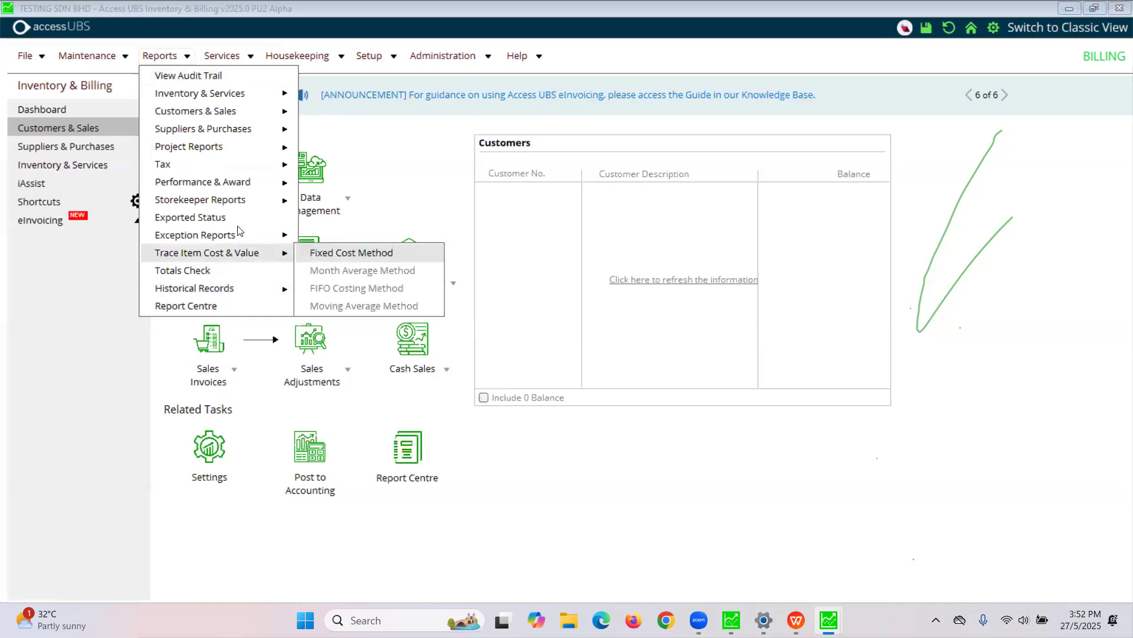
{"action": "mouse_move", "coordinate": [242, 118]}
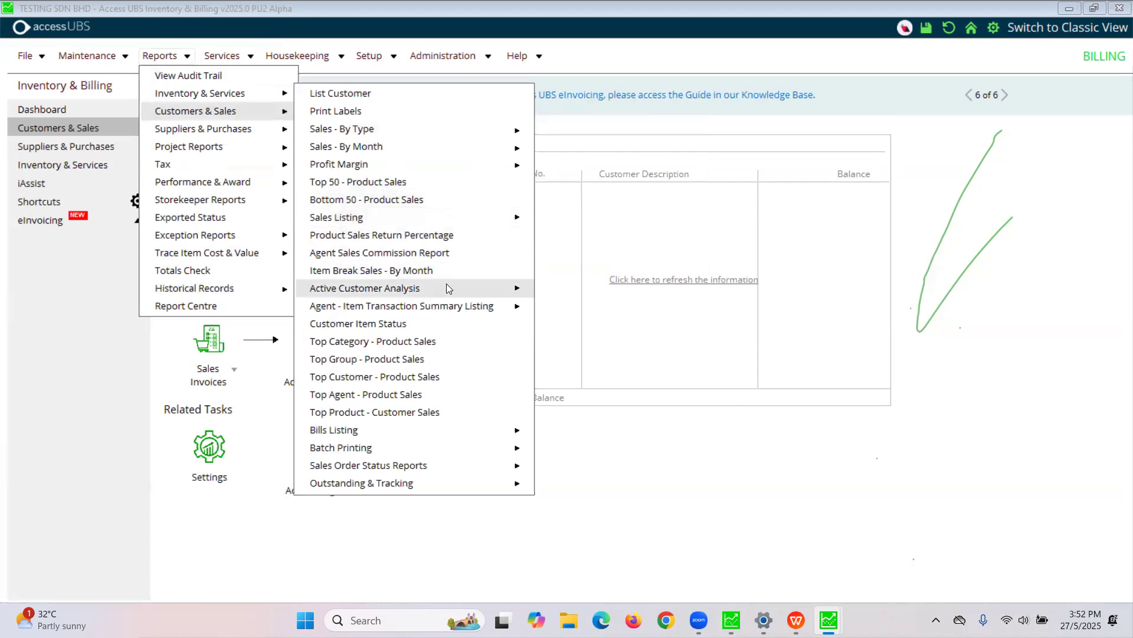
{"action": "mouse_move", "coordinate": [449, 289]}
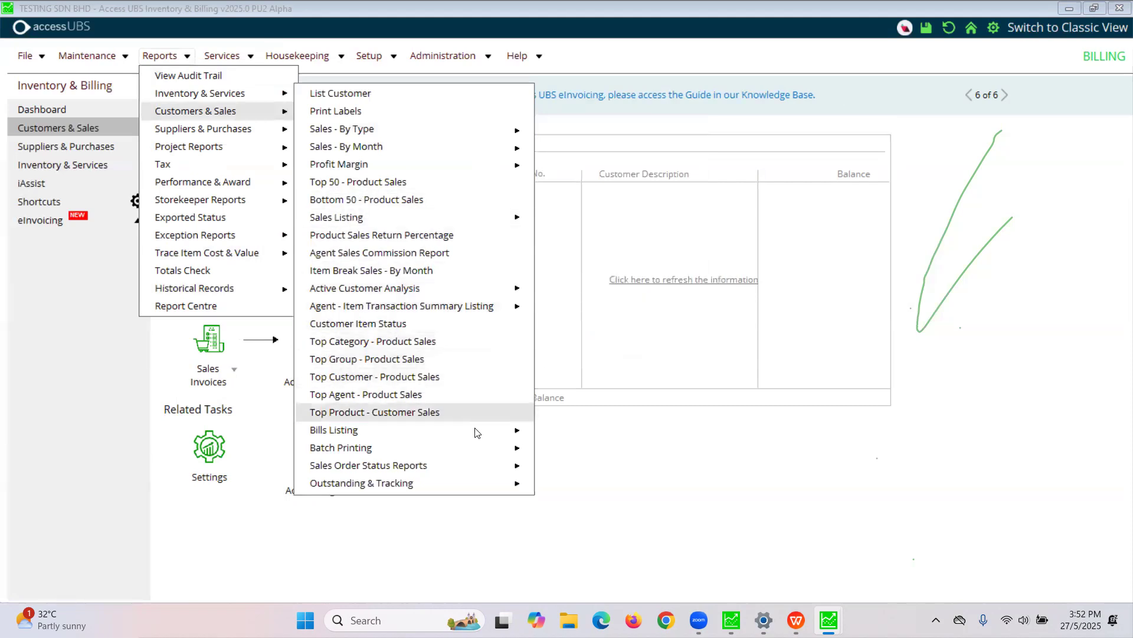
{"action": "mouse_move", "coordinate": [491, 488]}
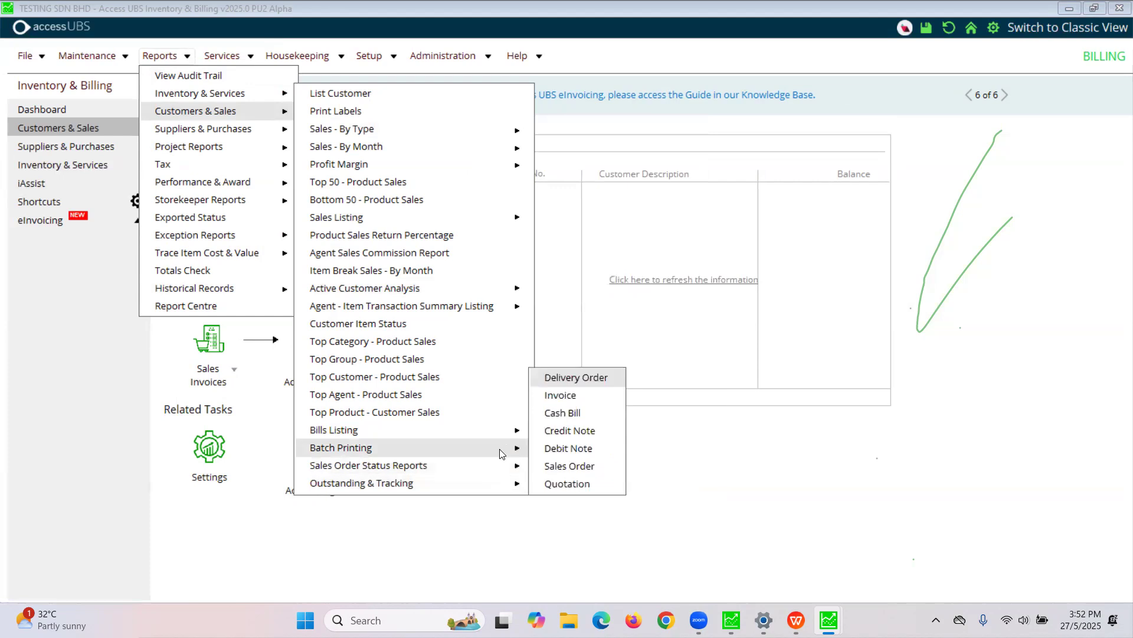
{"action": "mouse_move", "coordinate": [504, 430]}
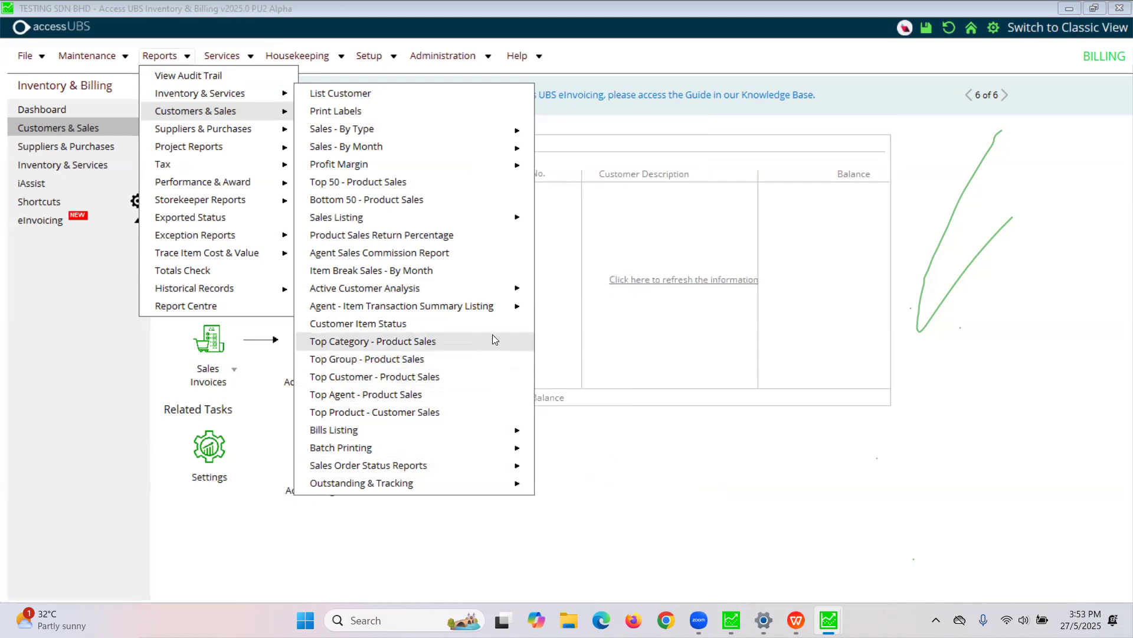
{"action": "mouse_move", "coordinate": [499, 289]}
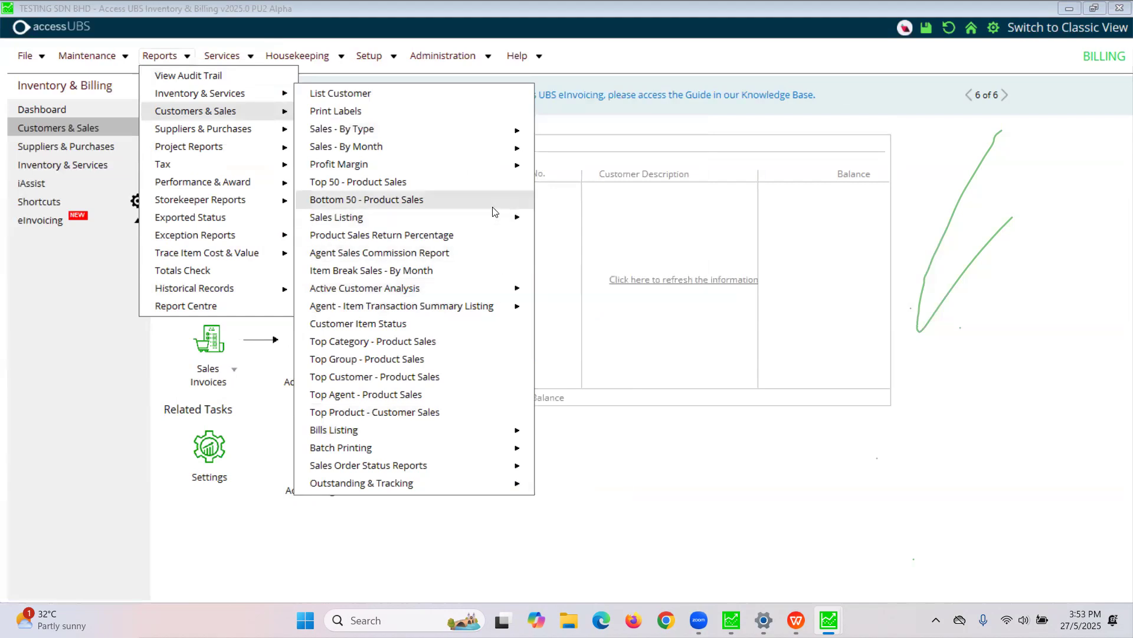
{"action": "mouse_move", "coordinate": [478, 142]}
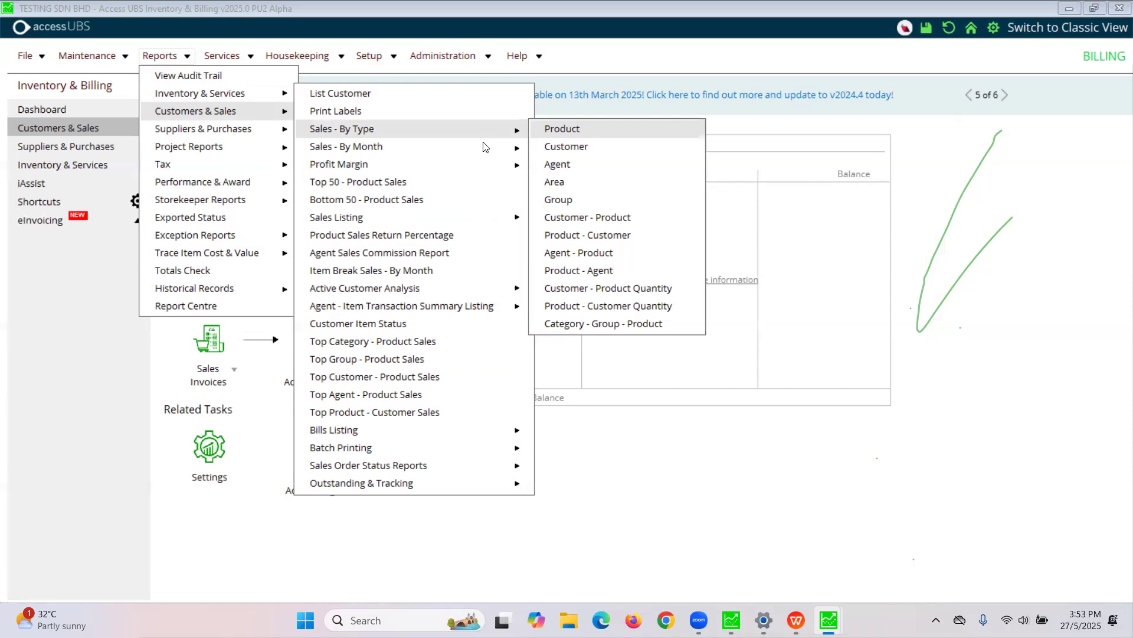
{"action": "mouse_move", "coordinate": [494, 172]}
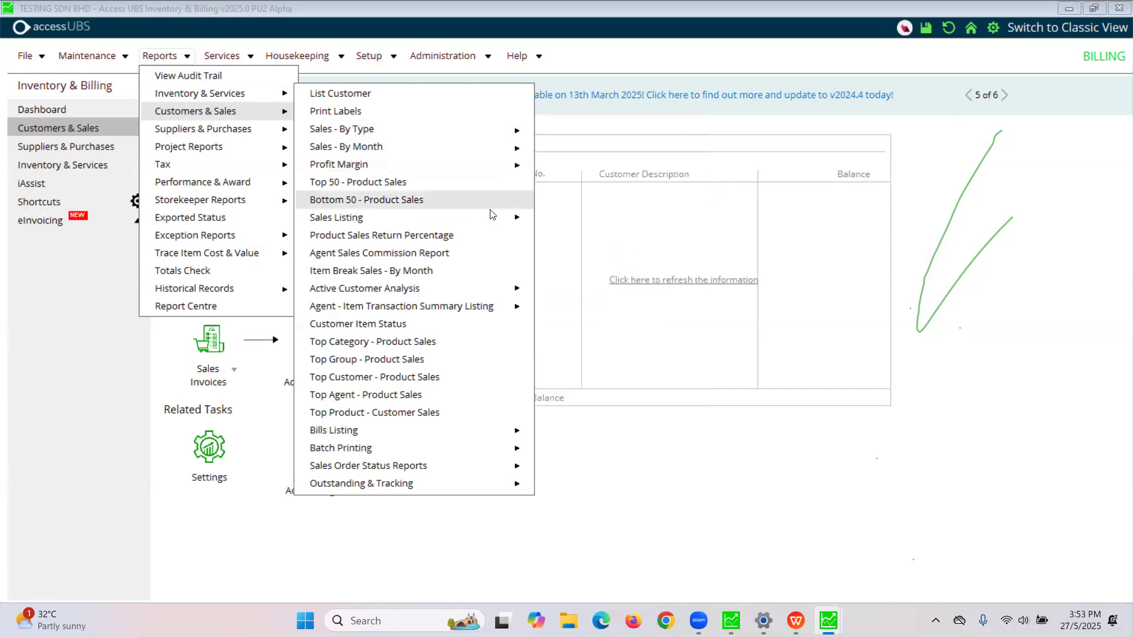
{"action": "mouse_move", "coordinate": [493, 225]}
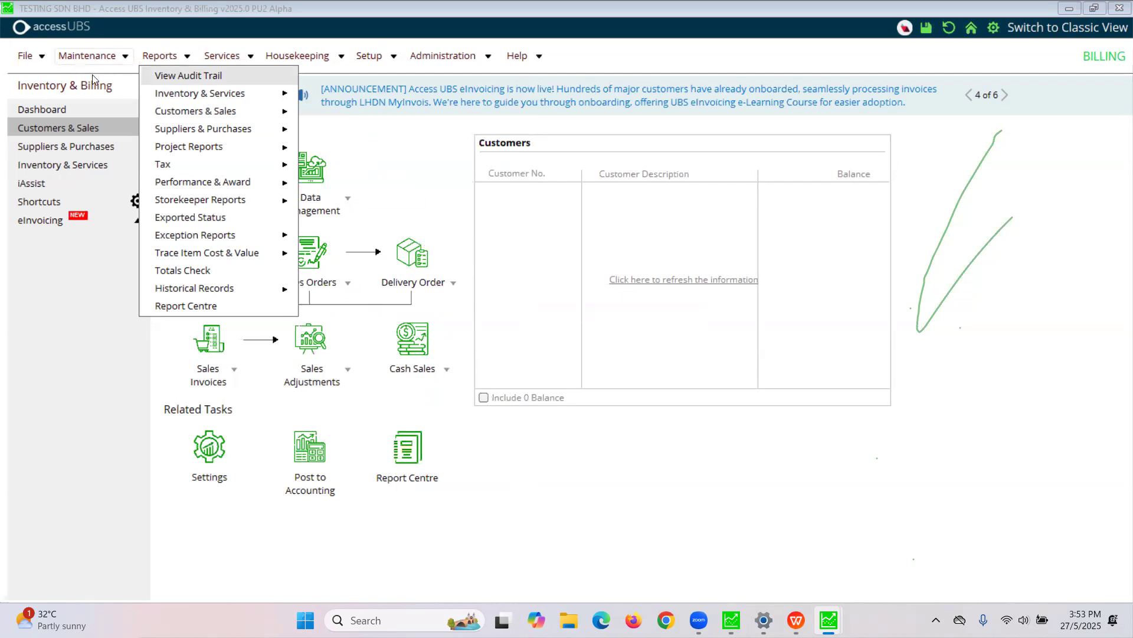
{"action": "left_click", "coordinate": [238, 11]}
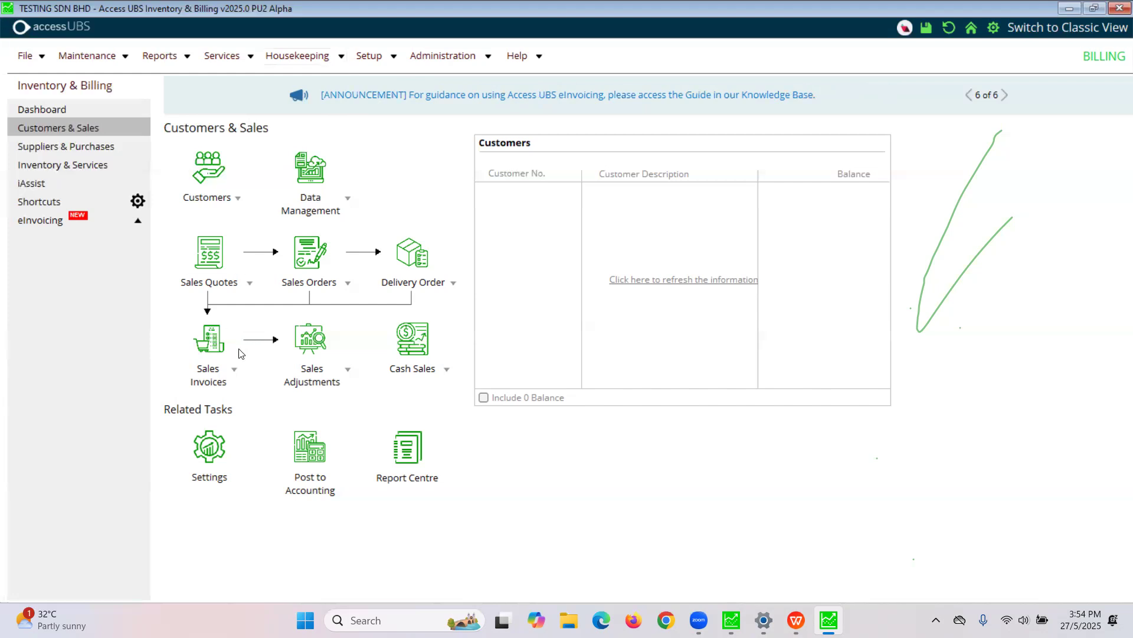
Start a new sales invoice and select T&L BUSINESS SOLUTIONS as the customer.
{"action": "left_click", "coordinate": [235, 369]}
{"action": "left_click", "coordinate": [252, 400]}
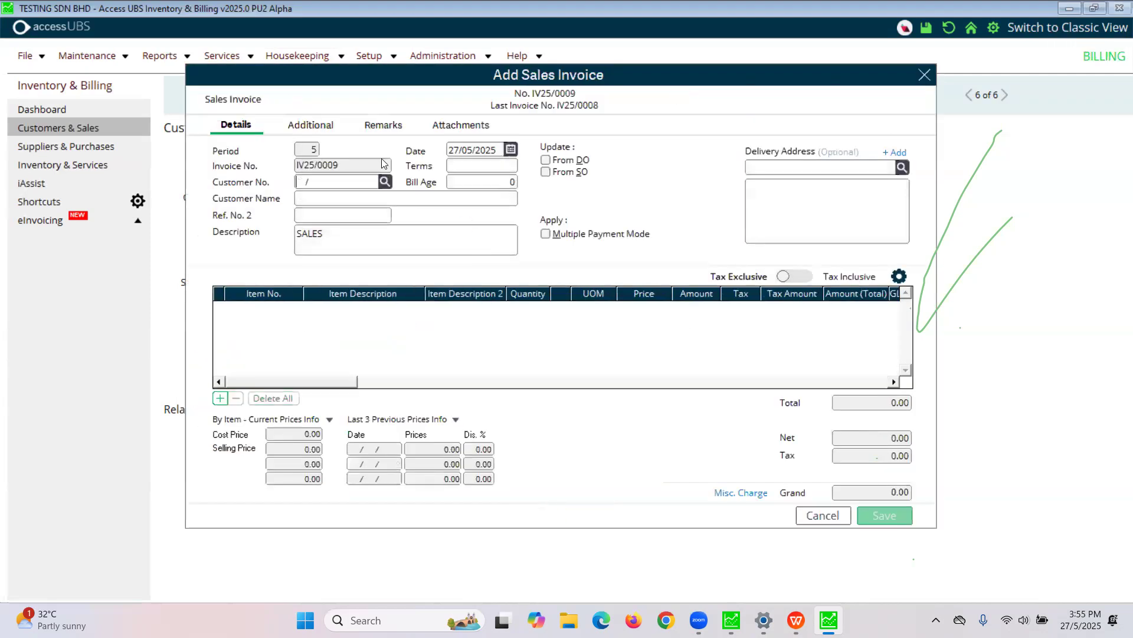
{"action": "left_click", "coordinate": [385, 181]}
{"action": "left_click", "coordinate": [431, 255]}
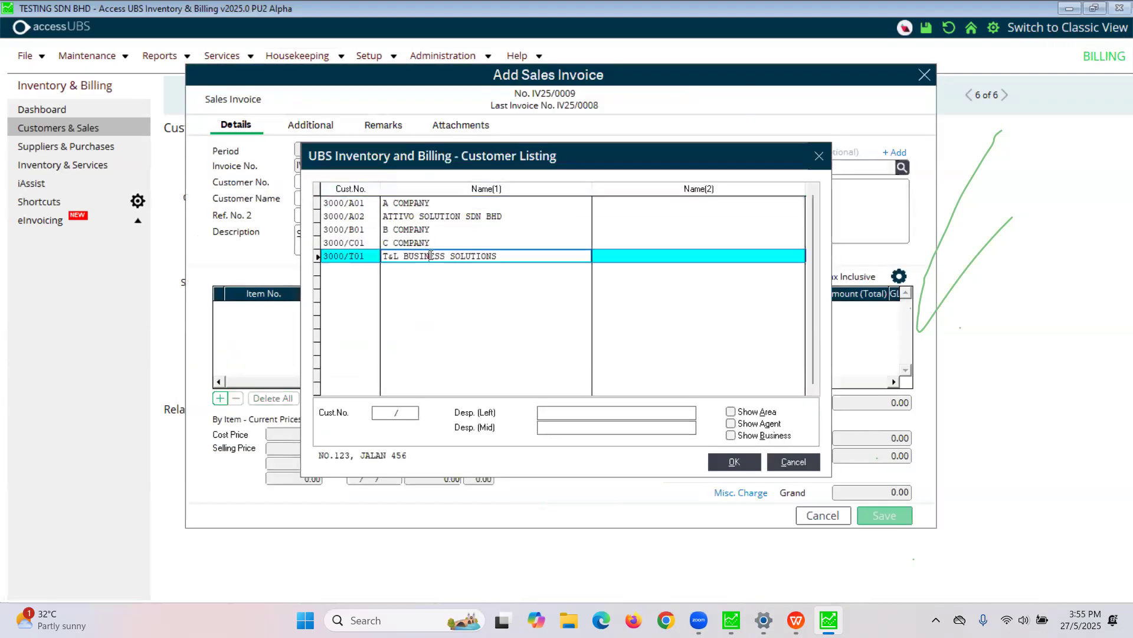
{"action": "double_click", "coordinate": [430, 255]}
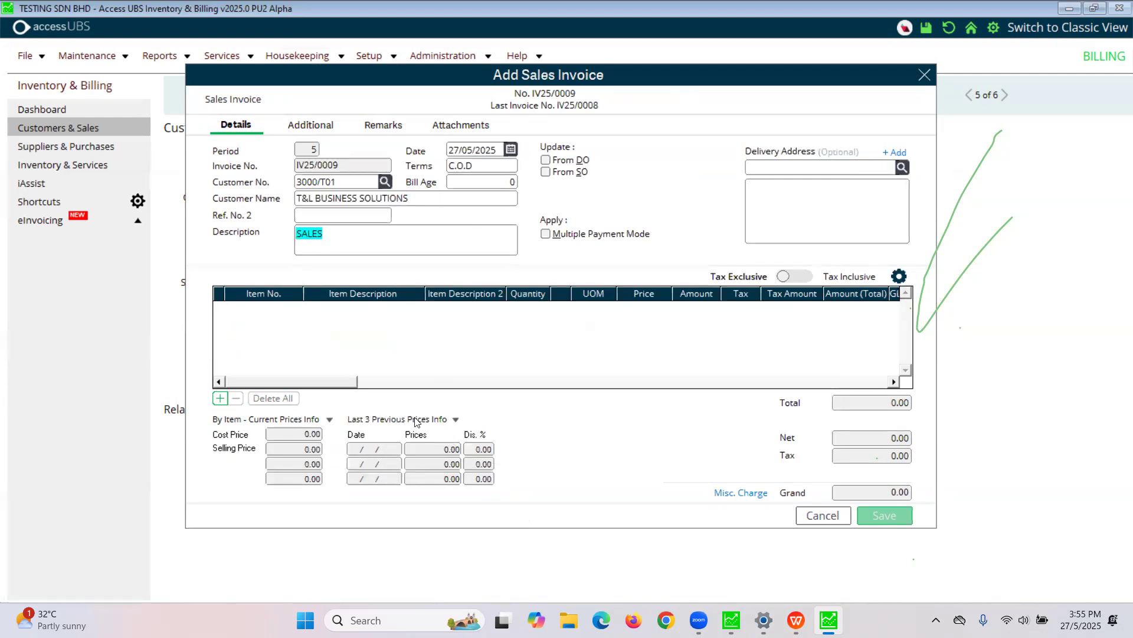
Try to add the ACCOUNTING FEE item, code AF, as a line on the invoice.
{"action": "left_click", "coordinate": [222, 399]}
{"action": "left_click", "coordinate": [299, 308]}
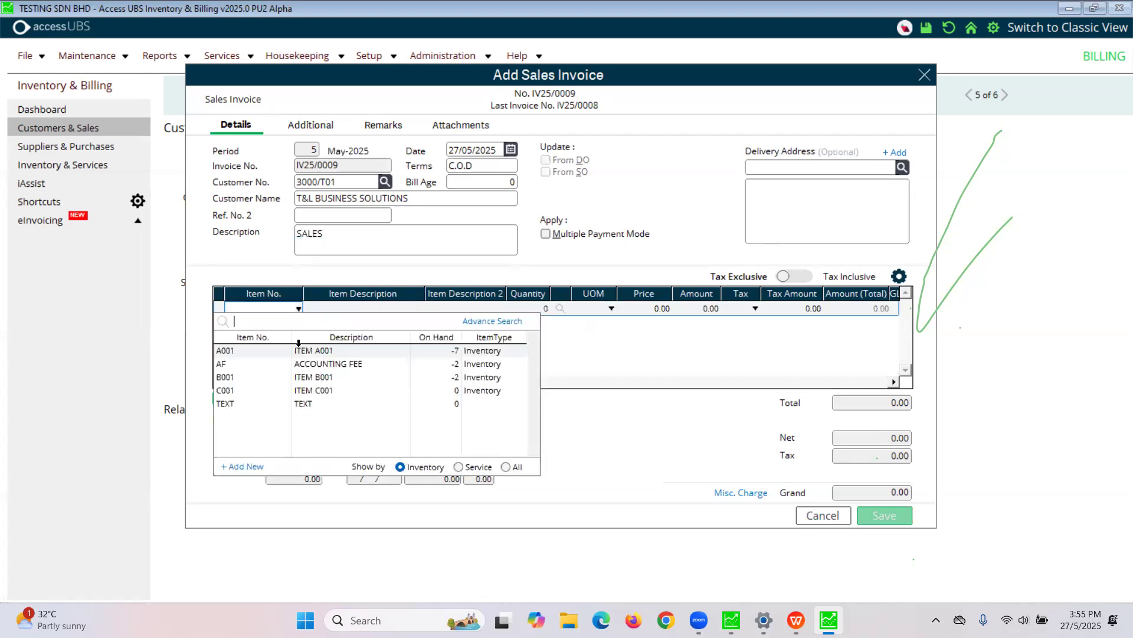
{"action": "left_click", "coordinate": [323, 365]}
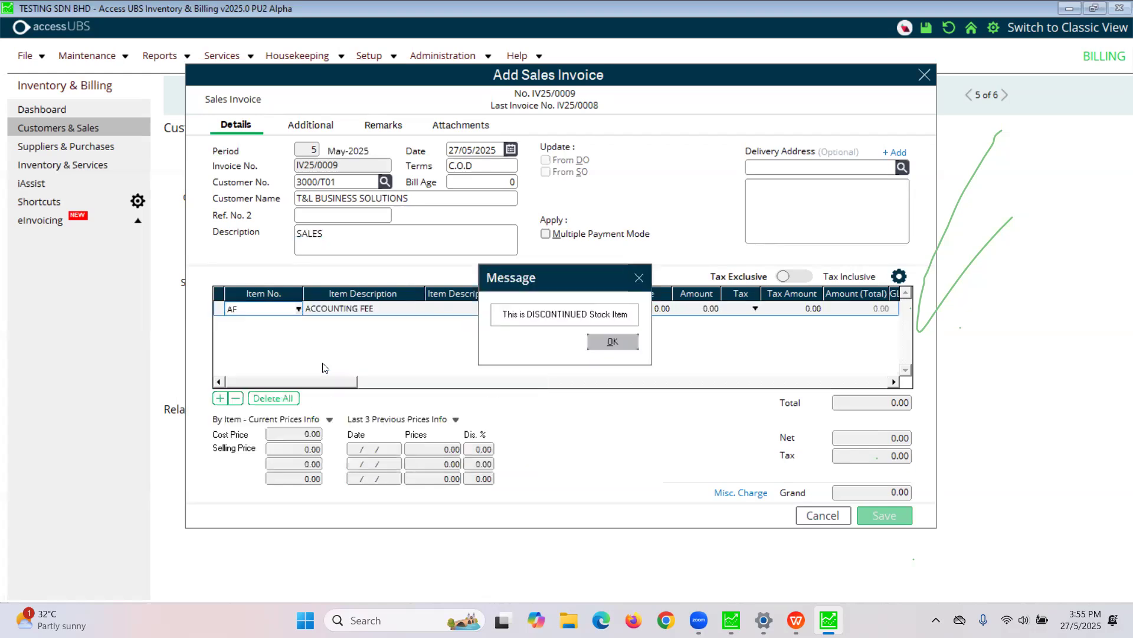
{"action": "left_click", "coordinate": [613, 343]}
{"action": "left_click", "coordinate": [299, 311]}
{"action": "left_click", "coordinate": [612, 341]}
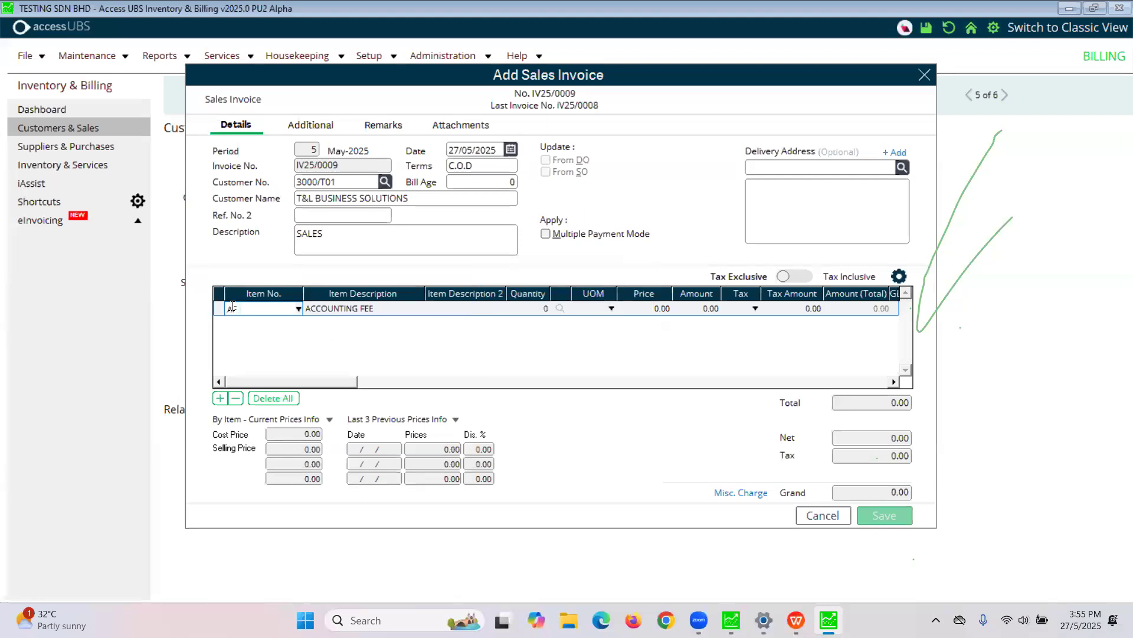
Replace the item on the invoice's first line with A001.
{"action": "key", "text": "BackSpace"}
{"action": "key", "text": "BackSpace"}
{"action": "left_click", "coordinate": [298, 308]}
{"action": "left_click", "coordinate": [302, 353]}
{"action": "key", "text": "Return"}
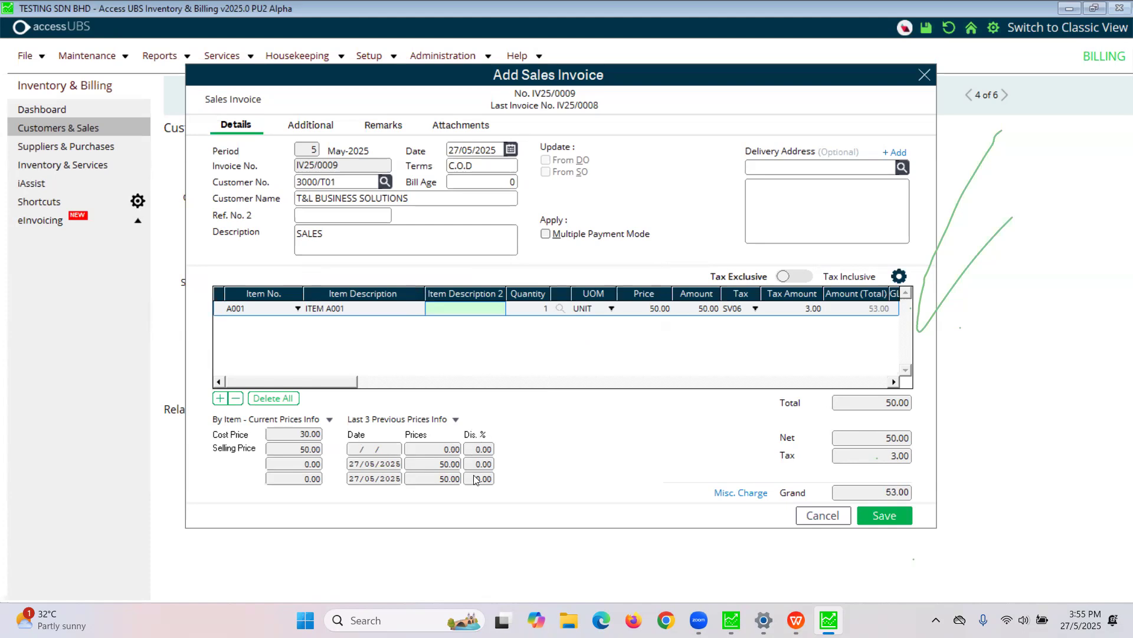
Discard the new sales invoice and close the sales invoice window.
{"action": "left_click", "coordinate": [822, 515]}
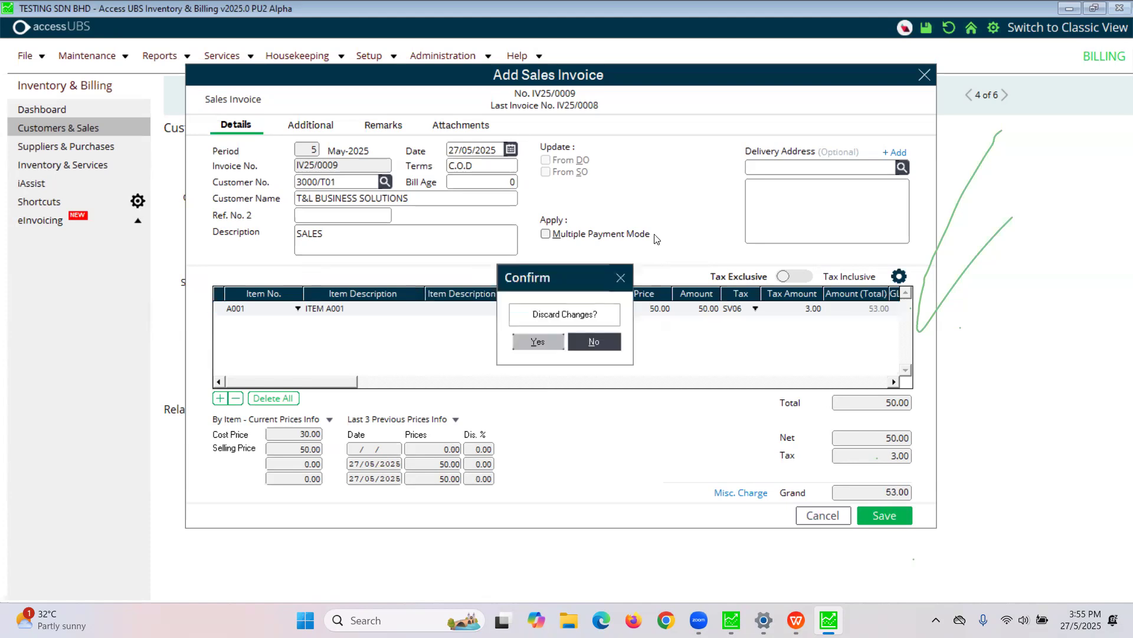
{"action": "left_click", "coordinate": [538, 342]}
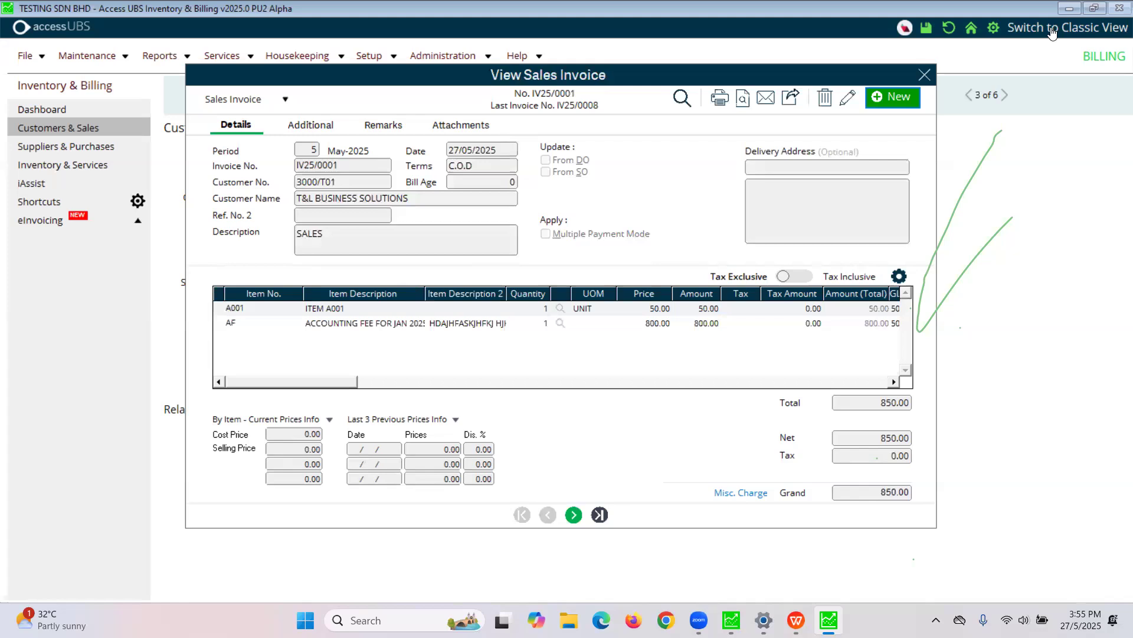
{"action": "left_click", "coordinate": [924, 75]}
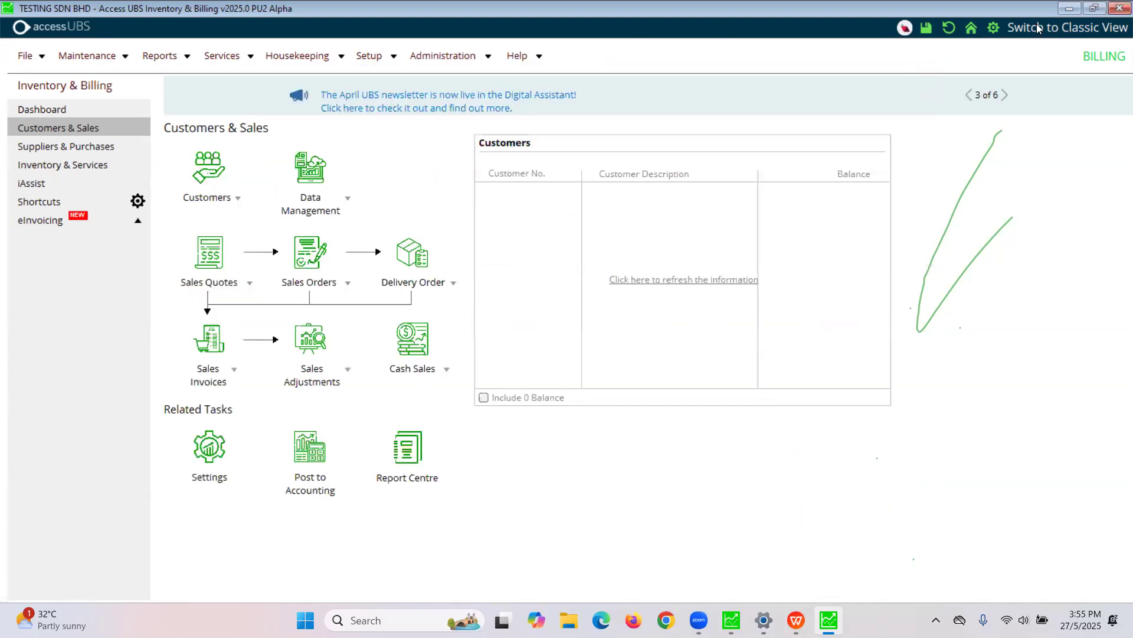
Open the general setup and enter the company's service tax registration number in the company profile.
{"action": "left_click", "coordinate": [393, 56]}
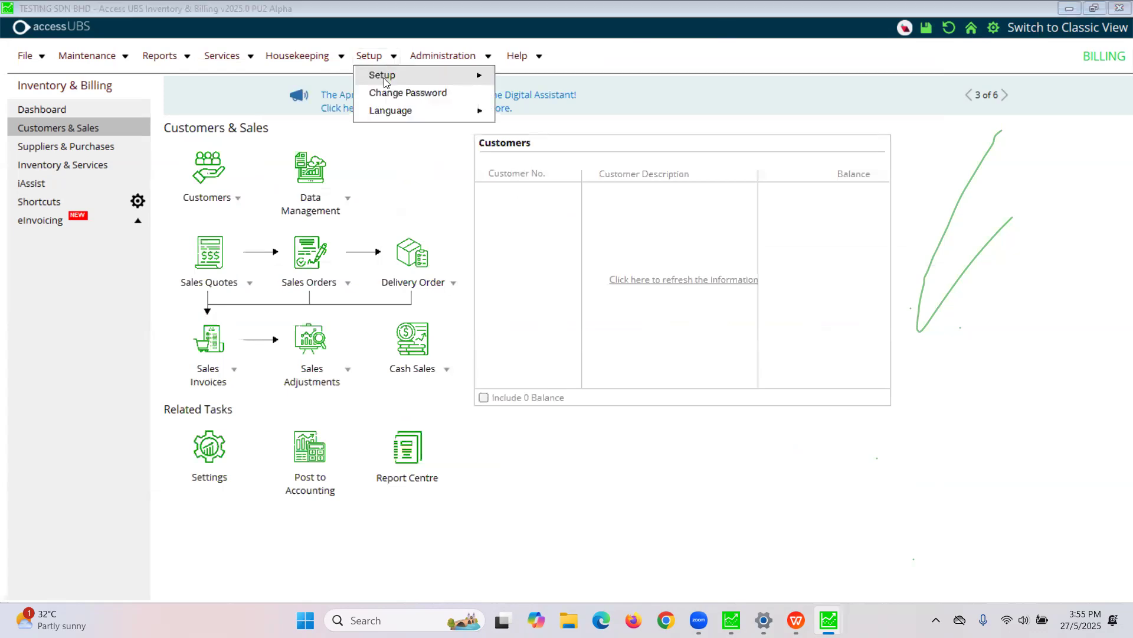
{"action": "mouse_move", "coordinate": [389, 78]}
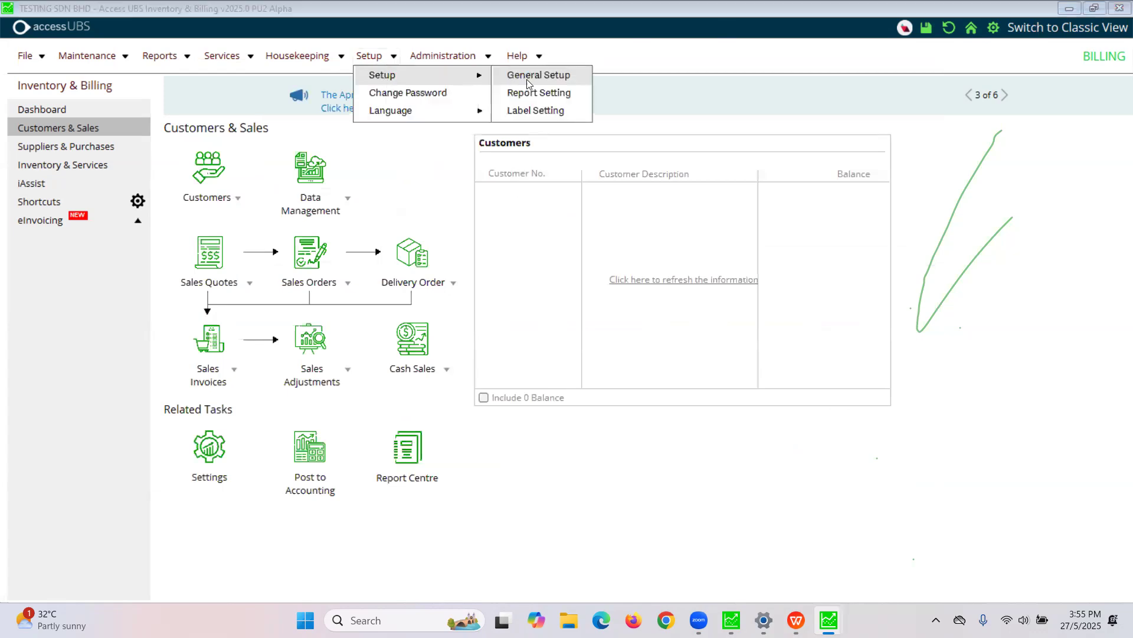
{"action": "left_click", "coordinate": [995, 35]}
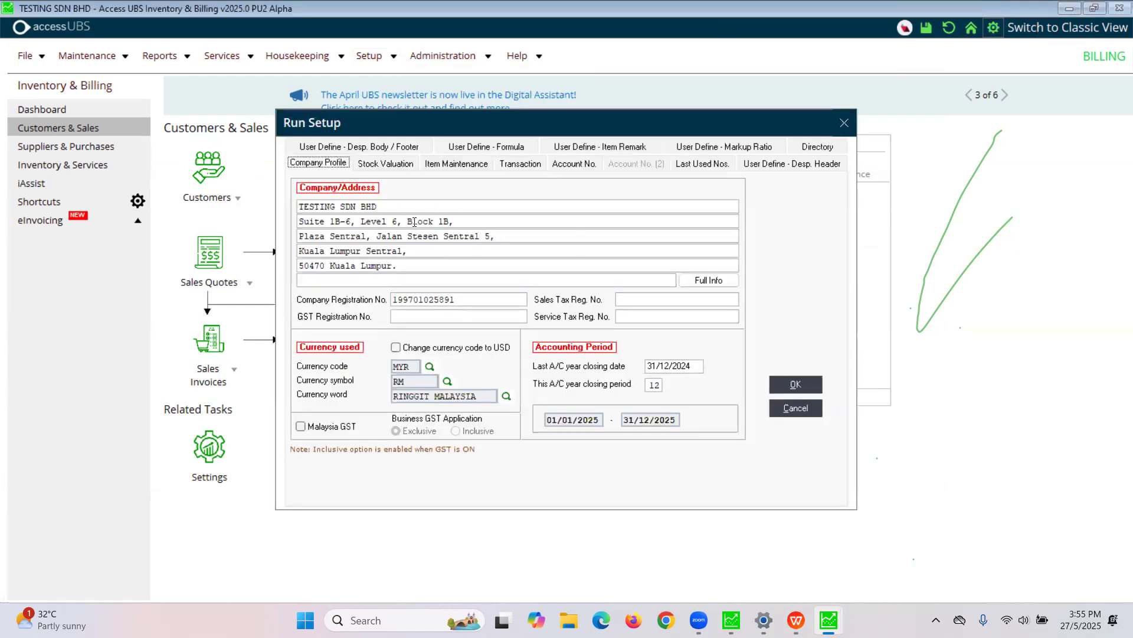
{"action": "left_click", "coordinate": [628, 300]}
{"action": "left_click", "coordinate": [621, 317]}
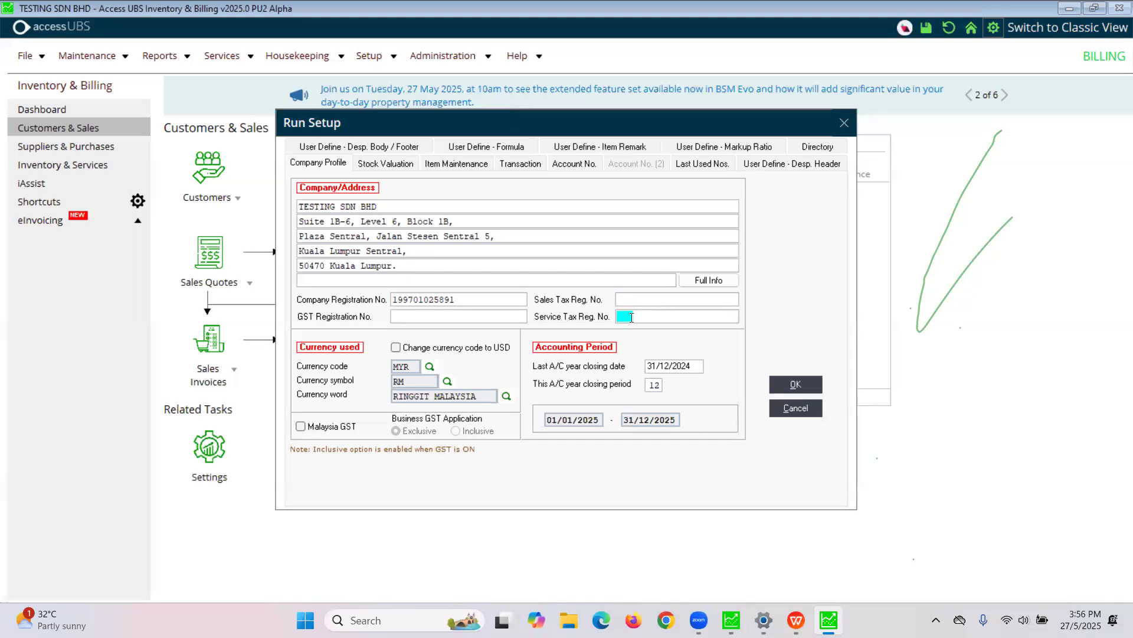
{"action": "type", "text": "W18-1234-567890"}
{"action": "left_click_drag", "start_coordinate": [700, 317], "coordinate": [593, 313]}
{"action": "left_click", "coordinate": [696, 315]}
Make sure "Select tax code from tax code maintenance" is enabled in the transaction settings, and save the setup.
{"action": "left_click", "coordinate": [523, 165]}
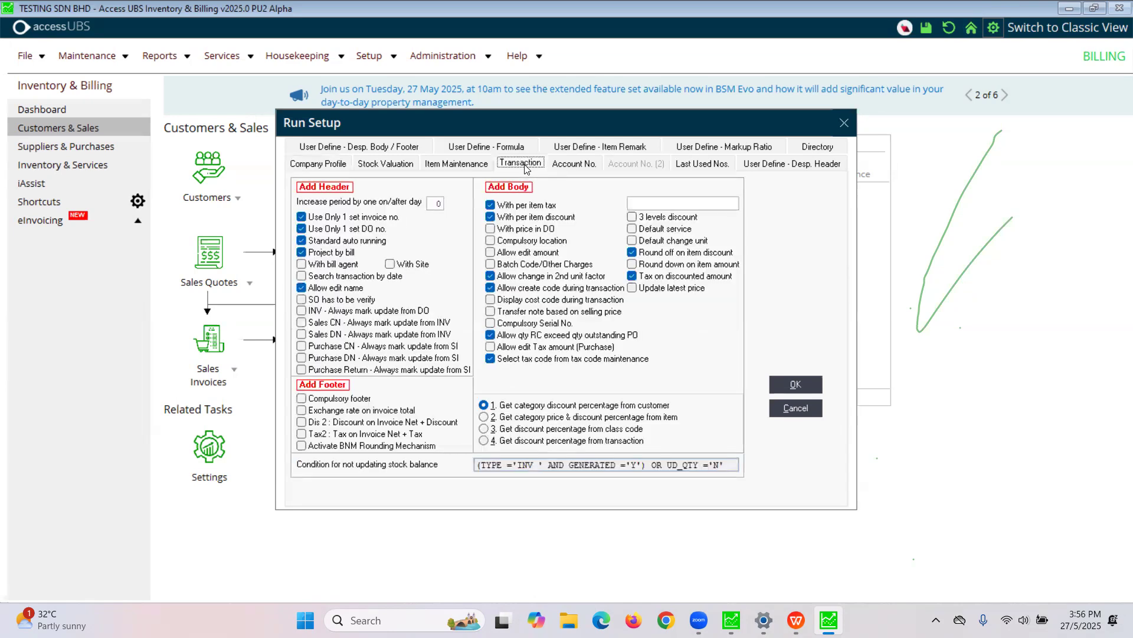
{"action": "left_click", "coordinate": [520, 360]}
{"action": "left_click", "coordinate": [523, 360]}
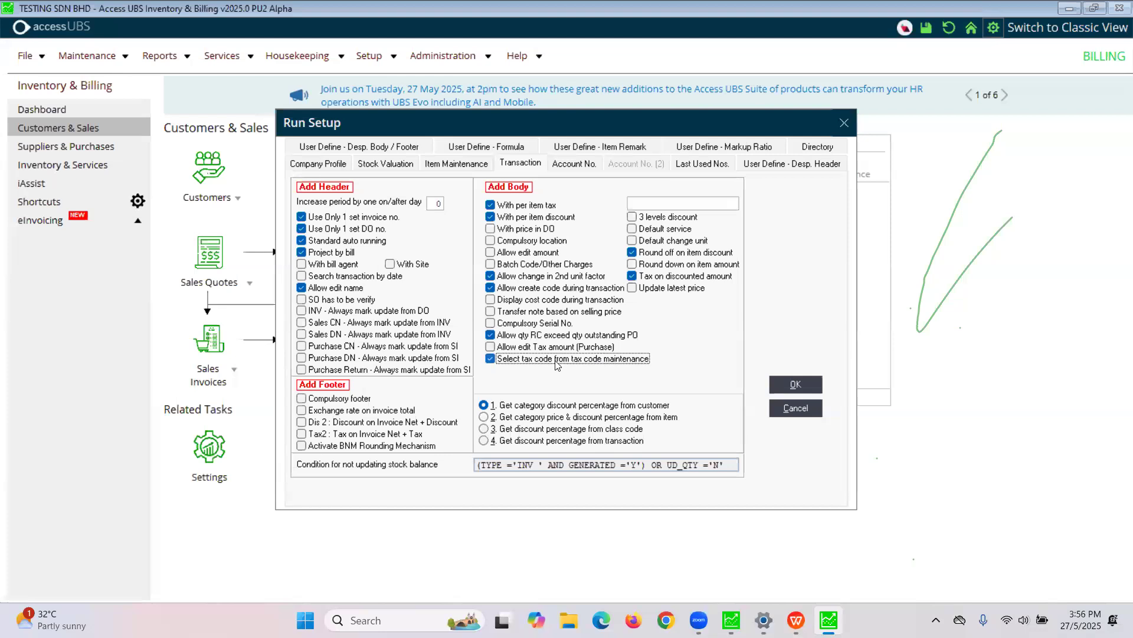
{"action": "left_click", "coordinate": [812, 386]}
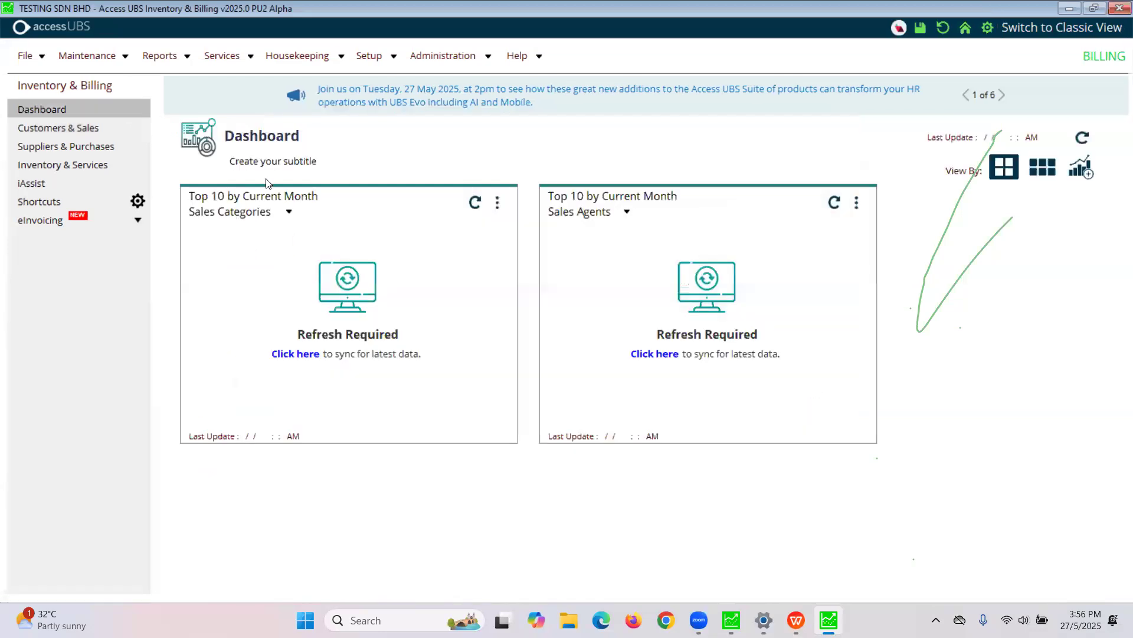
Open tax code maintenance, set the status of tax code AJS to OBSOLETE, and save the change.
{"action": "left_click", "coordinate": [86, 59]}
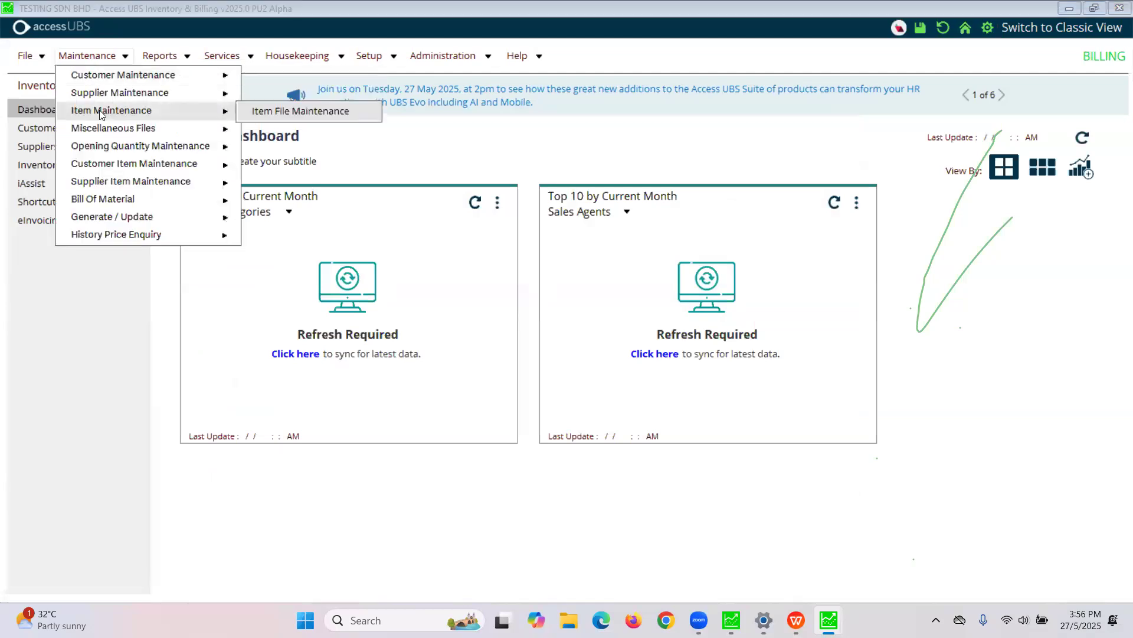
{"action": "mouse_move", "coordinate": [108, 128]}
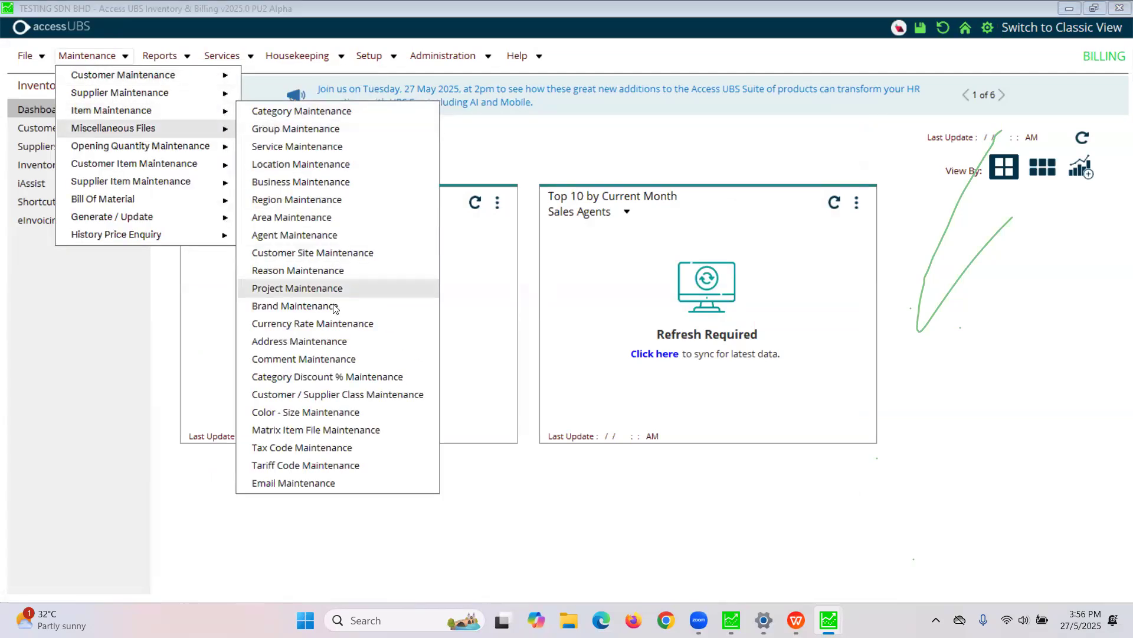
{"action": "left_click", "coordinate": [347, 451]}
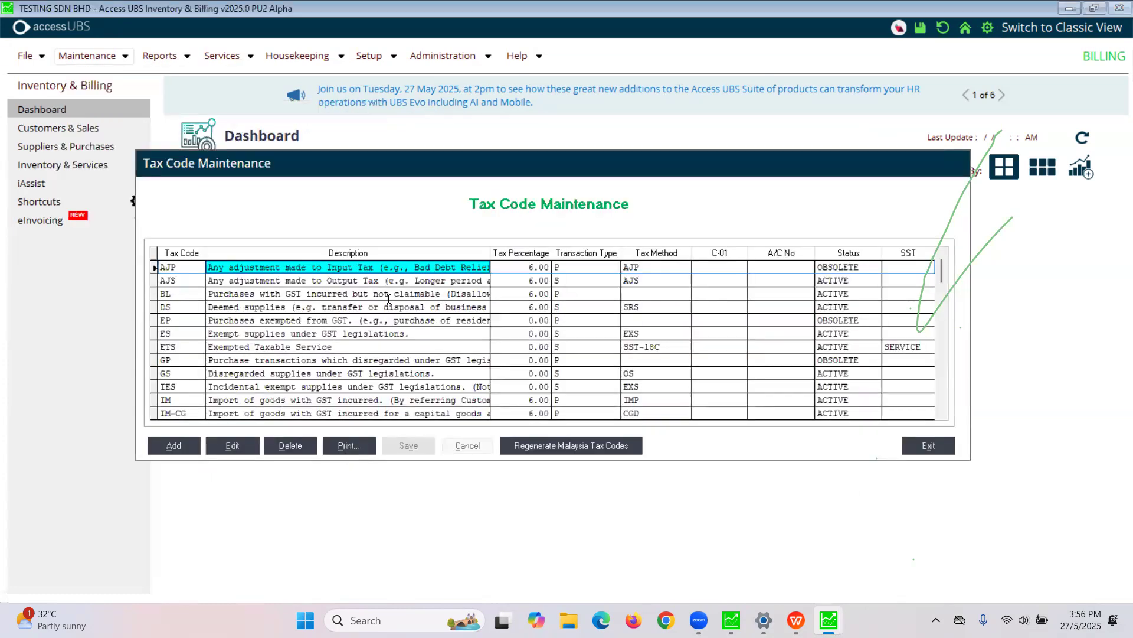
{"action": "left_click", "coordinate": [296, 281]}
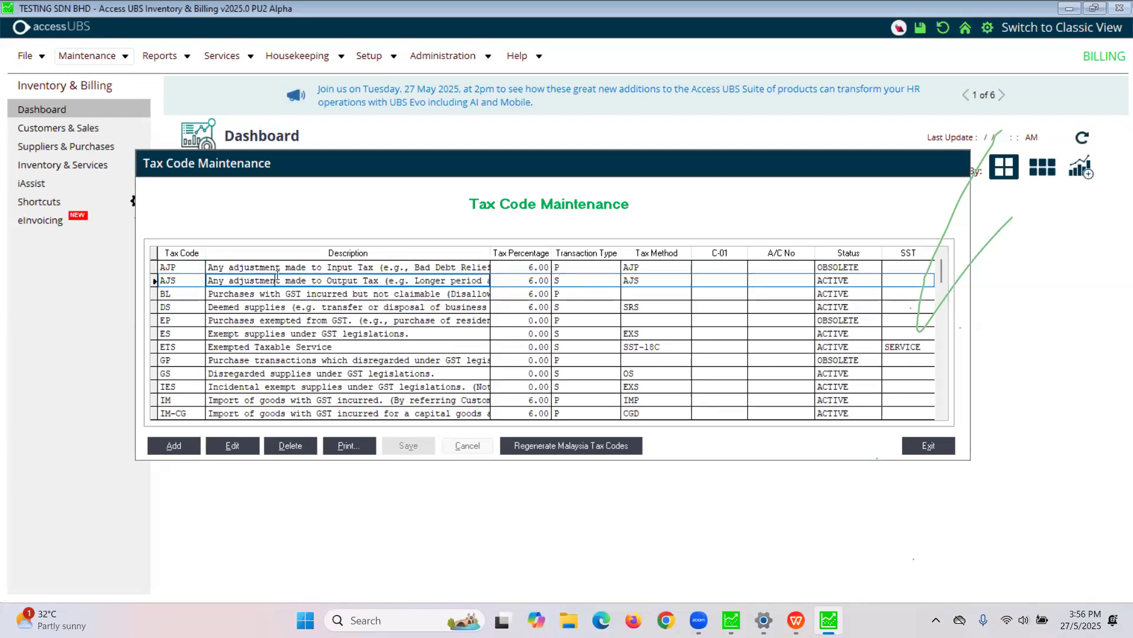
{"action": "left_click", "coordinate": [241, 444]}
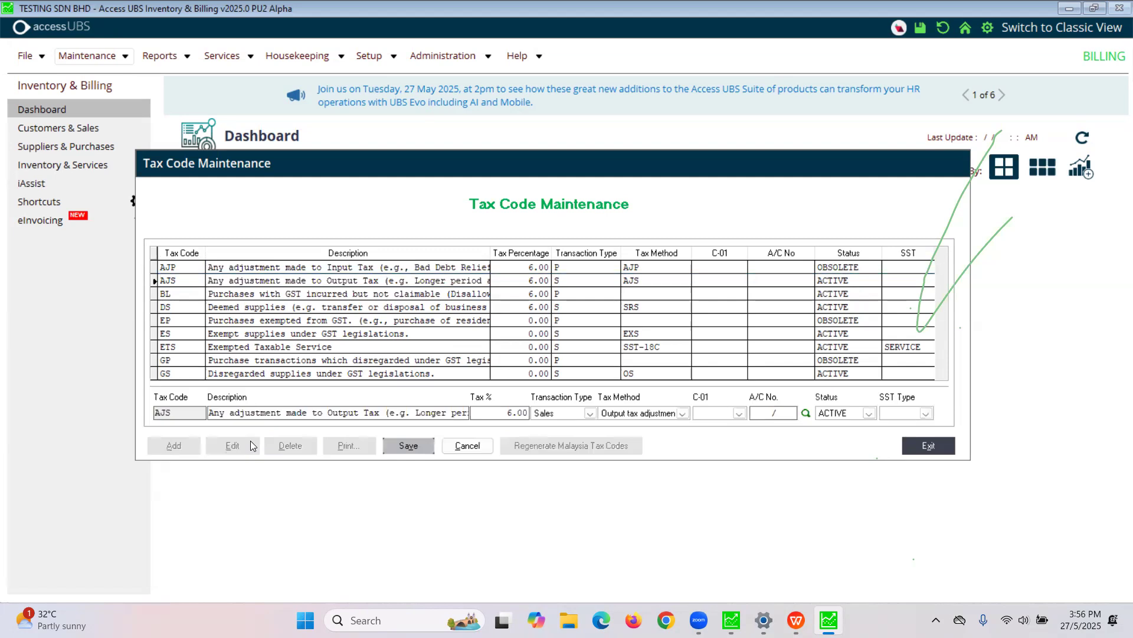
{"action": "left_click", "coordinate": [868, 413]}
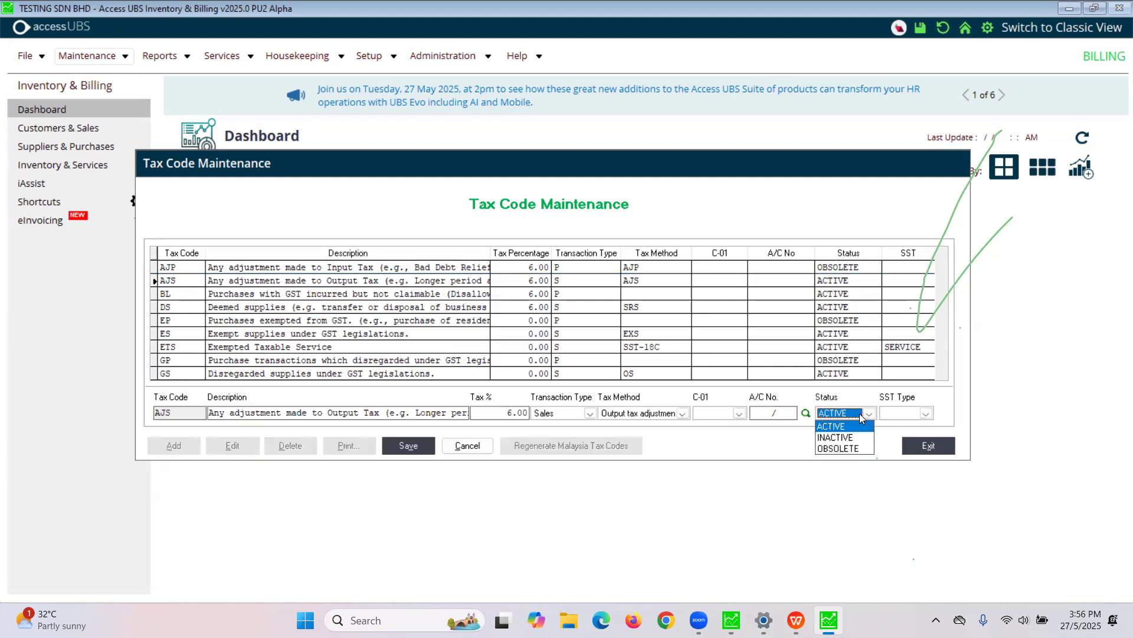
{"action": "left_click", "coordinate": [853, 449]}
{"action": "left_click", "coordinate": [430, 446]}
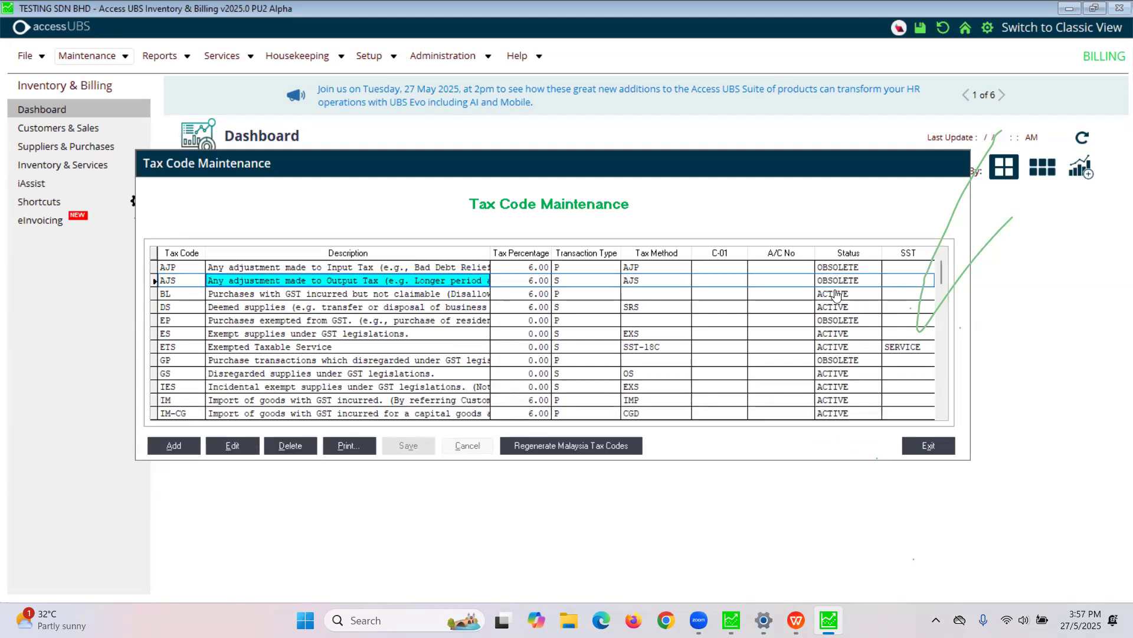
Examine the sales tax codes ST-0, ST05 and ST10 and the service tax codes SV-0 and SV06 in the list.
{"action": "left_click", "coordinate": [335, 307]}
{"action": "scroll", "coordinate": [371, 342], "scroll_direction": "down", "scroll_amount": 5}
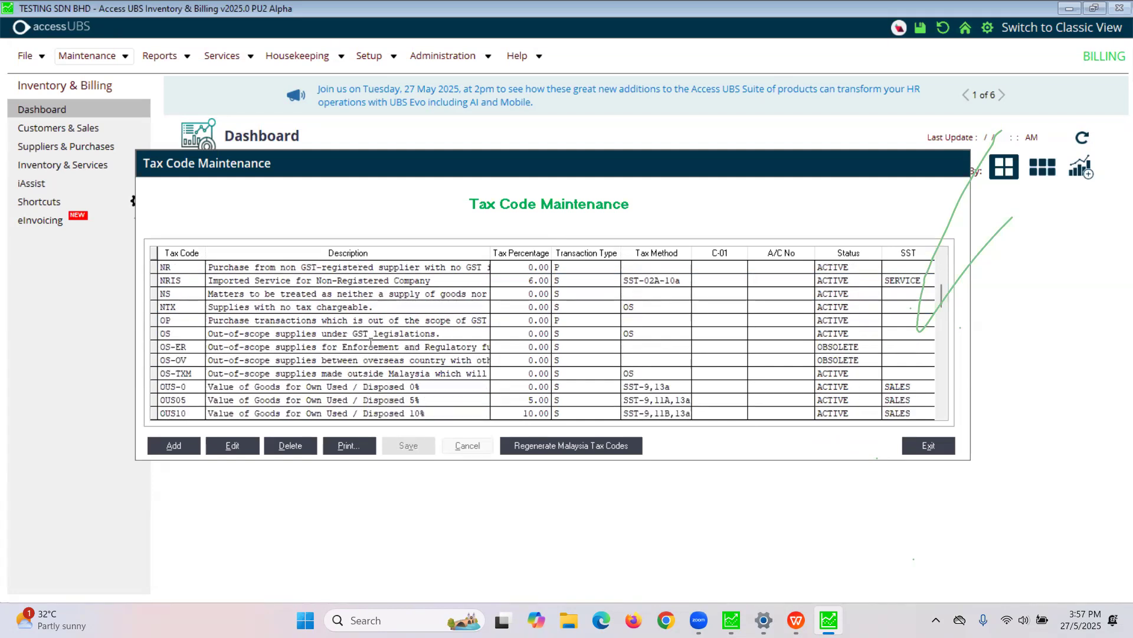
{"action": "scroll", "coordinate": [371, 342], "scroll_direction": "down", "scroll_amount": 15}
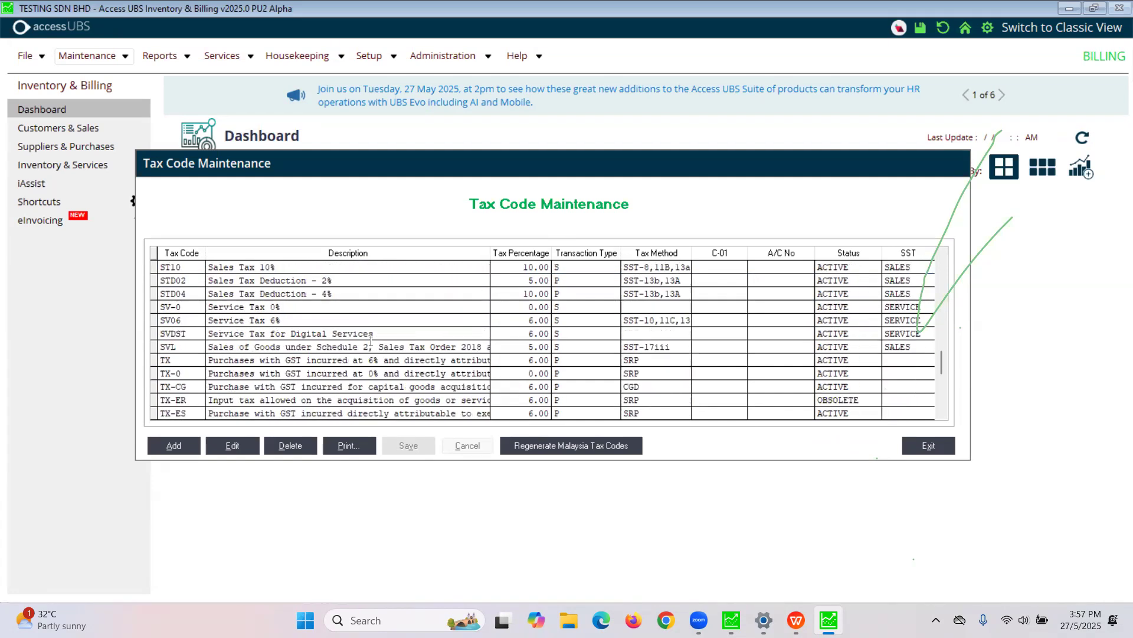
{"action": "scroll", "coordinate": [370, 341], "scroll_direction": "up", "scroll_amount": 1}
{"action": "left_click", "coordinate": [228, 281]}
{"action": "left_click", "coordinate": [235, 294]}
{"action": "left_click", "coordinate": [244, 307]}
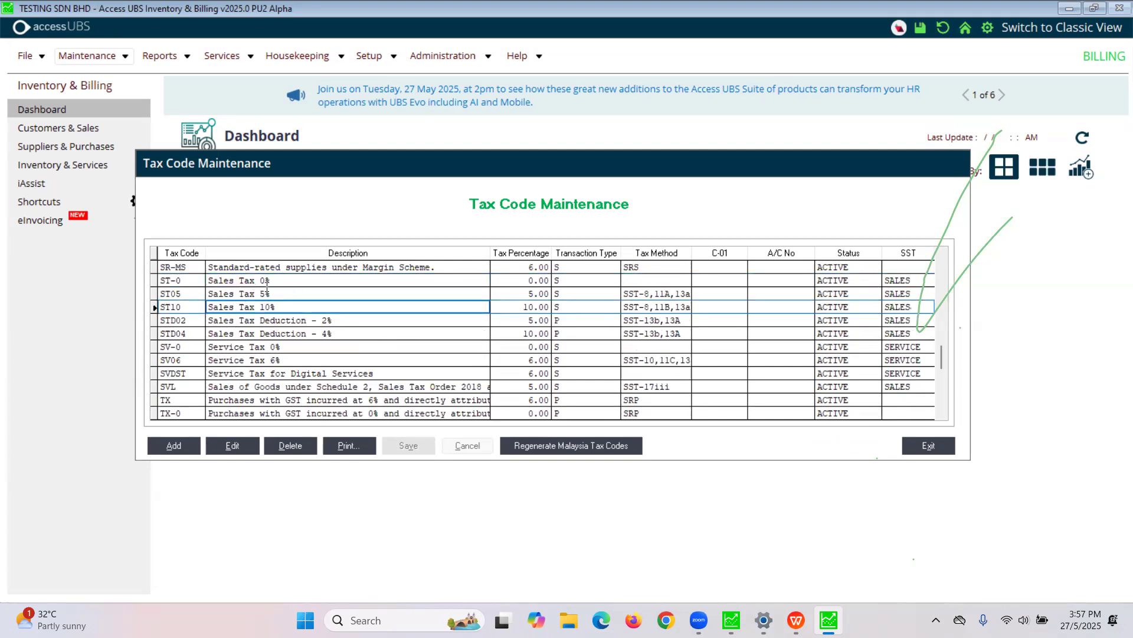
{"action": "left_click", "coordinate": [259, 348]}
{"action": "left_click", "coordinate": [266, 361]}
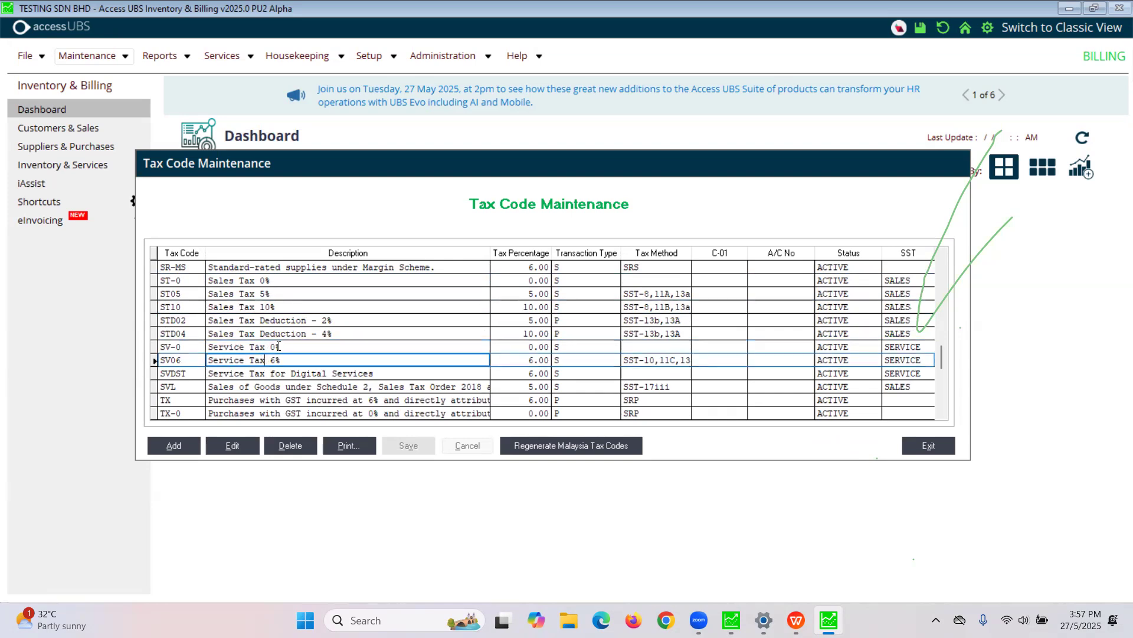
{"action": "mouse_move", "coordinate": [281, 345]}
{"action": "left_mouse_down"}
{"action": "mouse_move", "coordinate": [250, 340]}
{"action": "mouse_move", "coordinate": [268, 358]}
{"action": "left_mouse_up"}
Copy the description of tax code SV06 and check its tax percentage and tax method.
{"action": "left_click", "coordinate": [166, 363]}
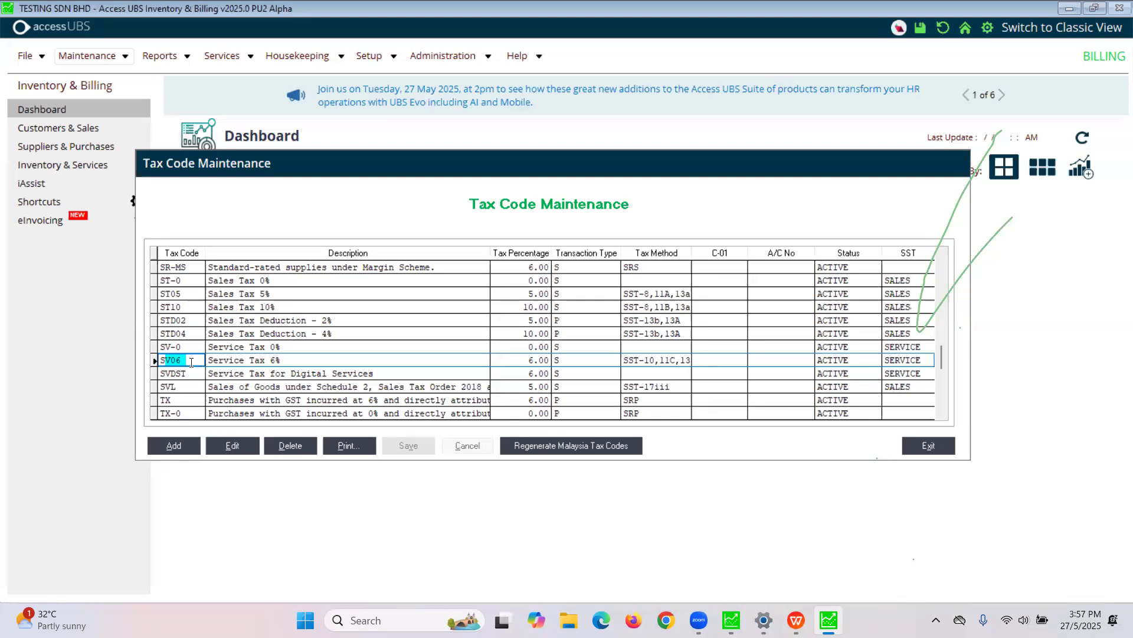
{"action": "left_click_drag", "start_coordinate": [285, 359], "coordinate": [199, 356]}
{"action": "key", "text": "ctrl+c"}
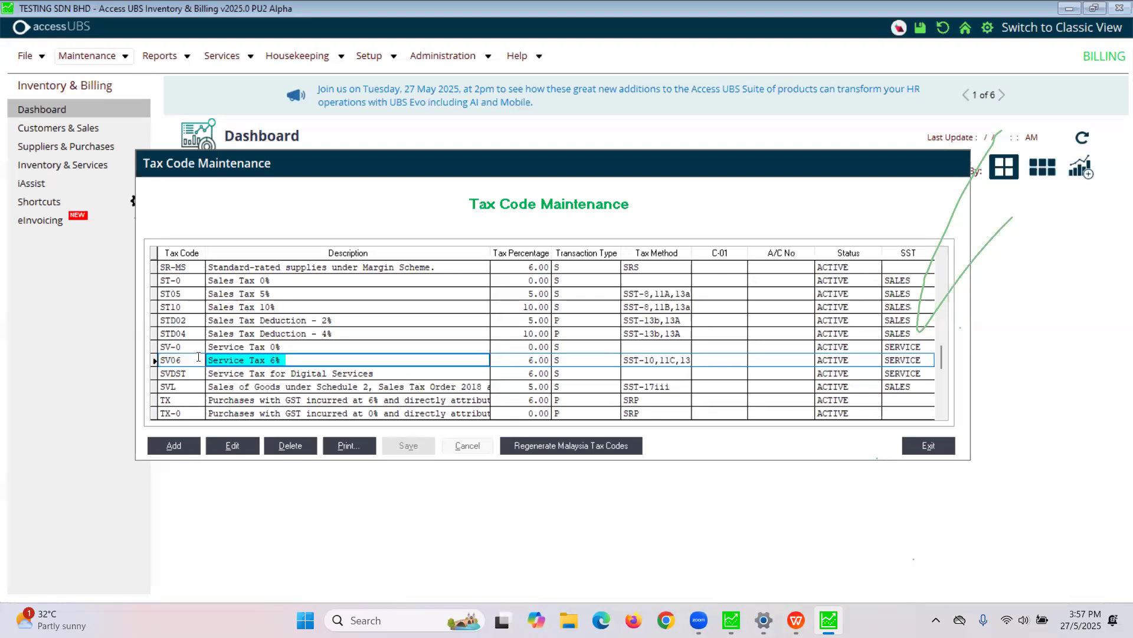
{"action": "left_click", "coordinate": [542, 359]}
{"action": "left_click", "coordinate": [663, 360]}
{"action": "left_click", "coordinate": [319, 360]}
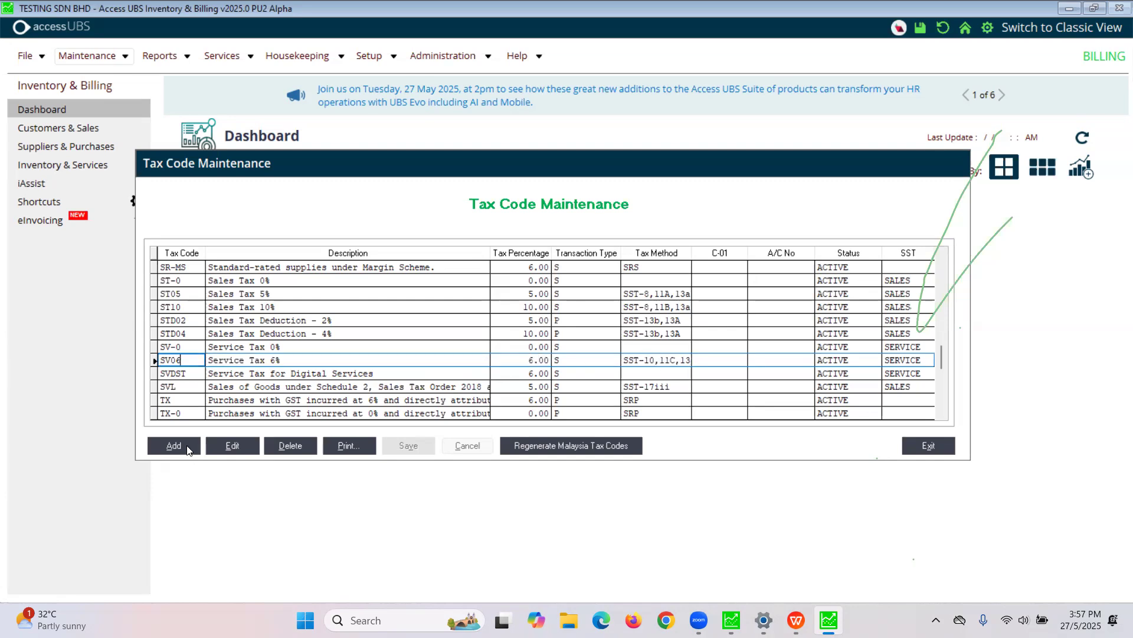
Add a tax code SV08 with the description "Service Tax 8%" and a tax percentage of 8.
{"action": "left_click", "coordinate": [187, 445]}
{"action": "type", "text": "SV08"}
{"action": "key", "text": "Tab"}
{"action": "key", "text": "ctrl+v"}
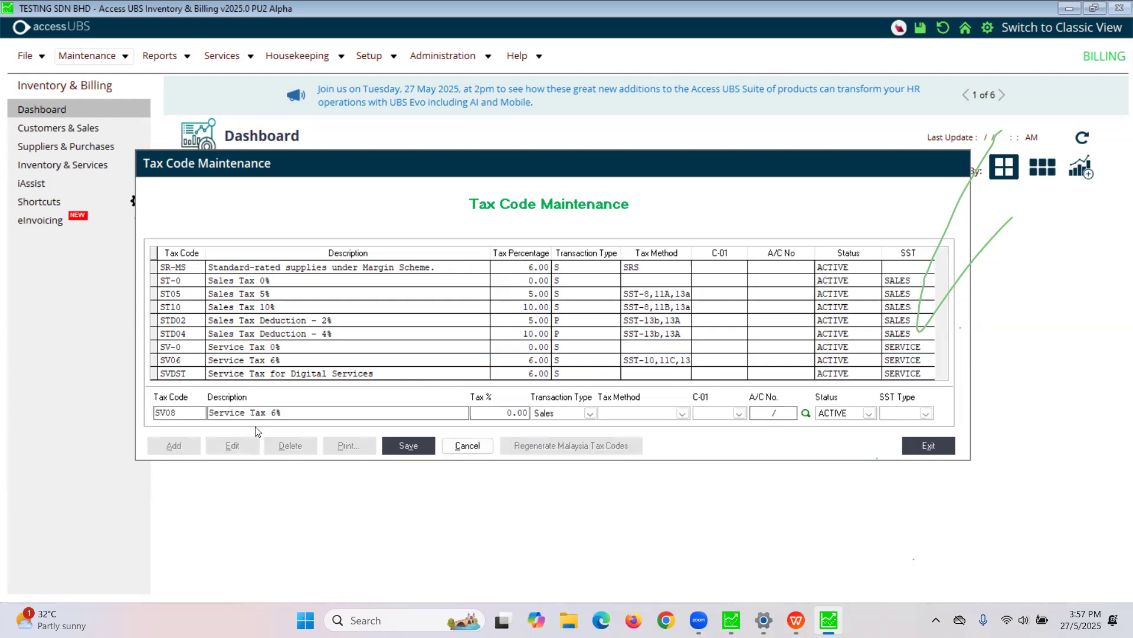
{"action": "left_click_drag", "start_coordinate": [271, 415], "coordinate": [277, 417]}
{"action": "type", "text": "8"}
{"action": "key", "text": "Tab"}
{"action": "type", "text": "8"}
Assign tax method SST-10,11C,13a for taxable services and SST type SERVICE to the new tax code, and save it.
{"action": "left_click", "coordinate": [662, 413]}
{"action": "left_click", "coordinate": [680, 412]}
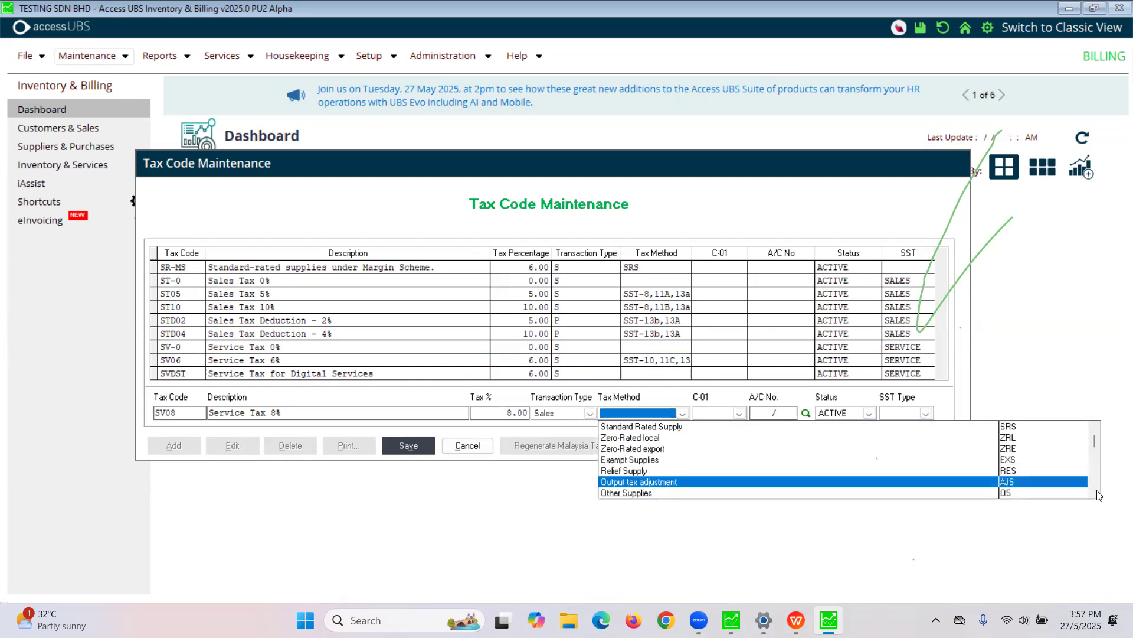
{"action": "scroll", "coordinate": [1097, 490], "scroll_direction": "down", "scroll_amount": 10}
{"action": "scroll", "coordinate": [1094, 485], "scroll_direction": "down", "scroll_amount": 4}
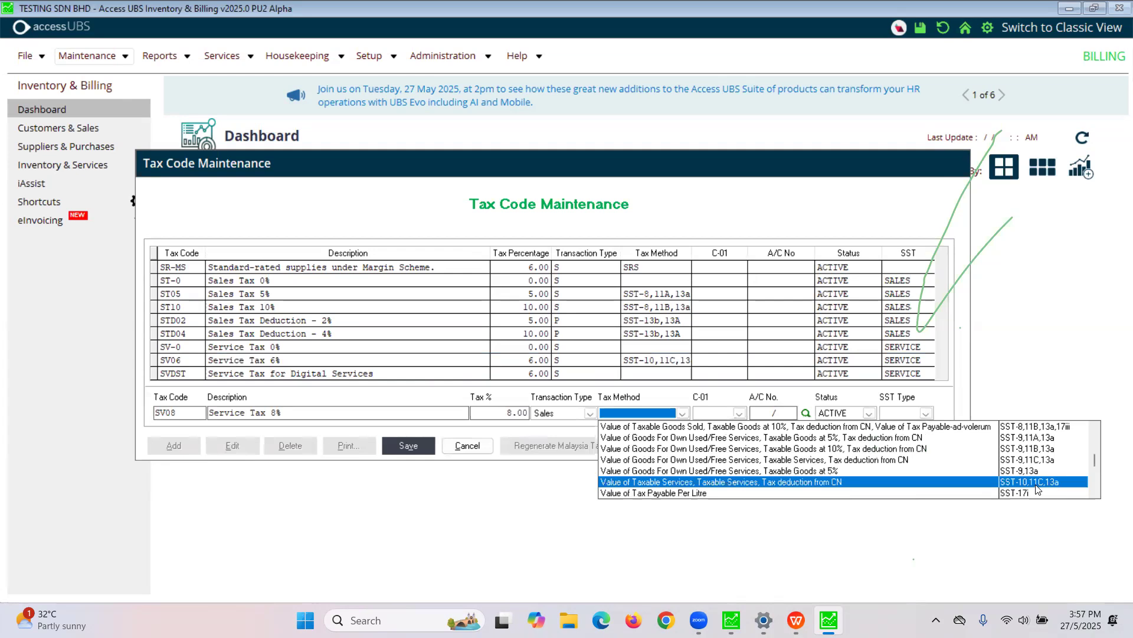
{"action": "left_click", "coordinate": [1037, 485]}
{"action": "left_click", "coordinate": [923, 415]}
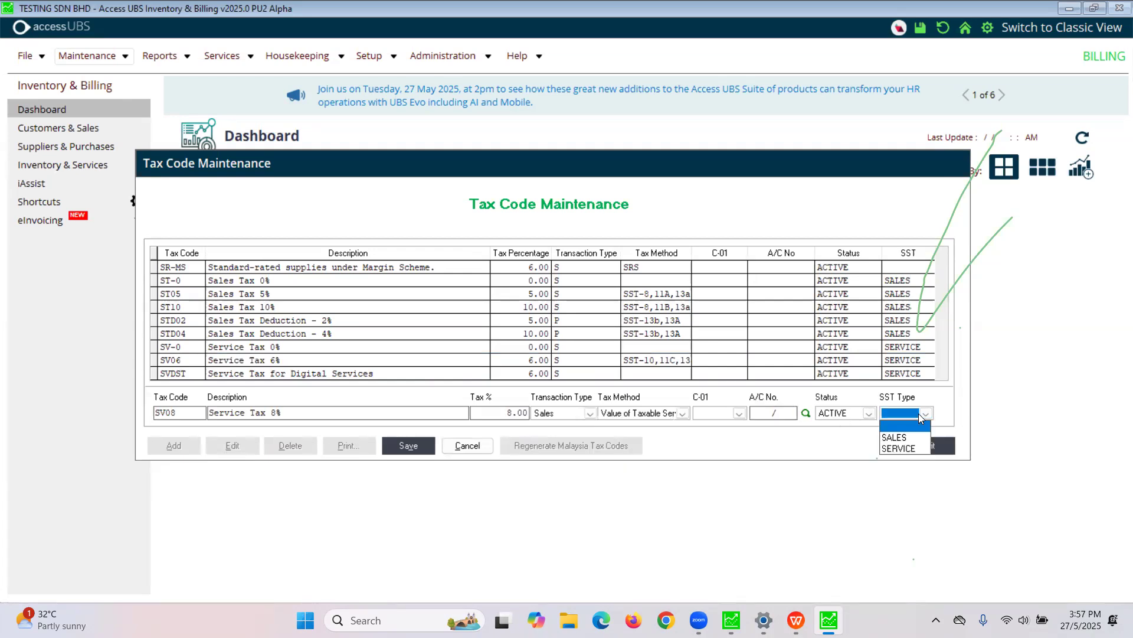
{"action": "left_click", "coordinate": [909, 447]}
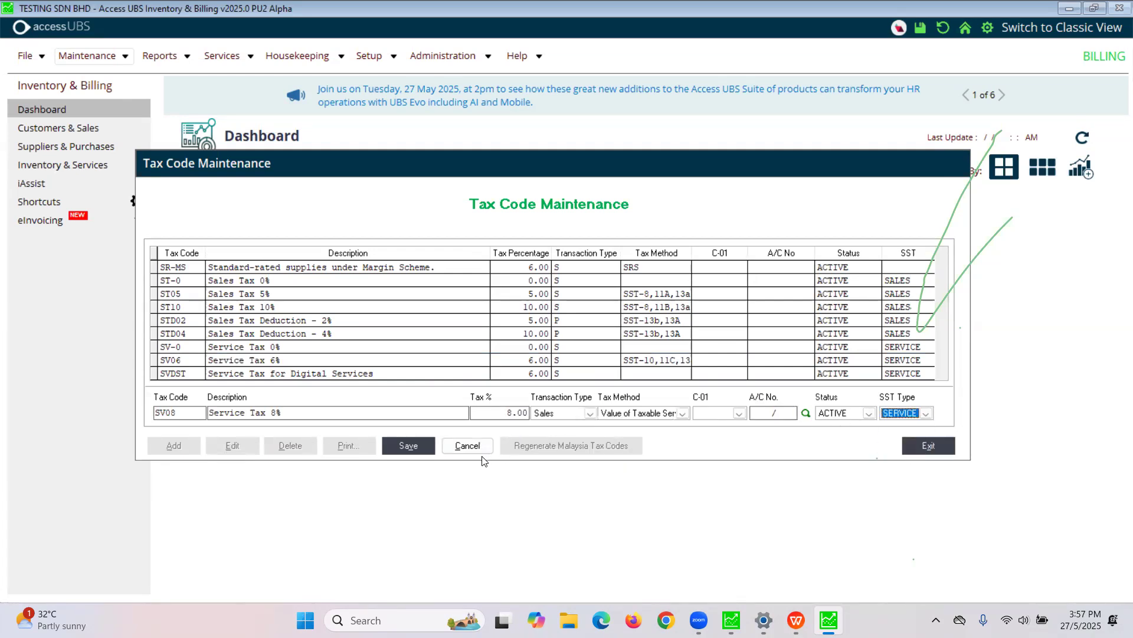
{"action": "left_click", "coordinate": [415, 451]}
Compare the SV06 and SV08 entries, view SV06 in edit mode, and leave tax code maintenance without saving.
{"action": "left_click", "coordinate": [280, 359]}
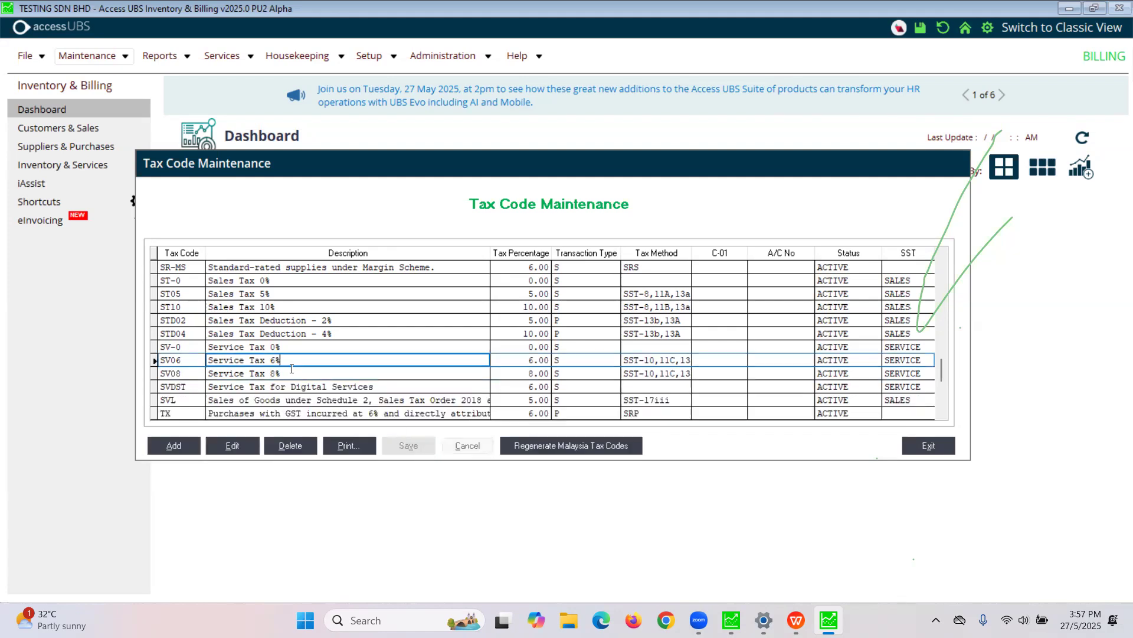
{"action": "left_click", "coordinate": [528, 361]}
{"action": "left_click", "coordinate": [260, 372]}
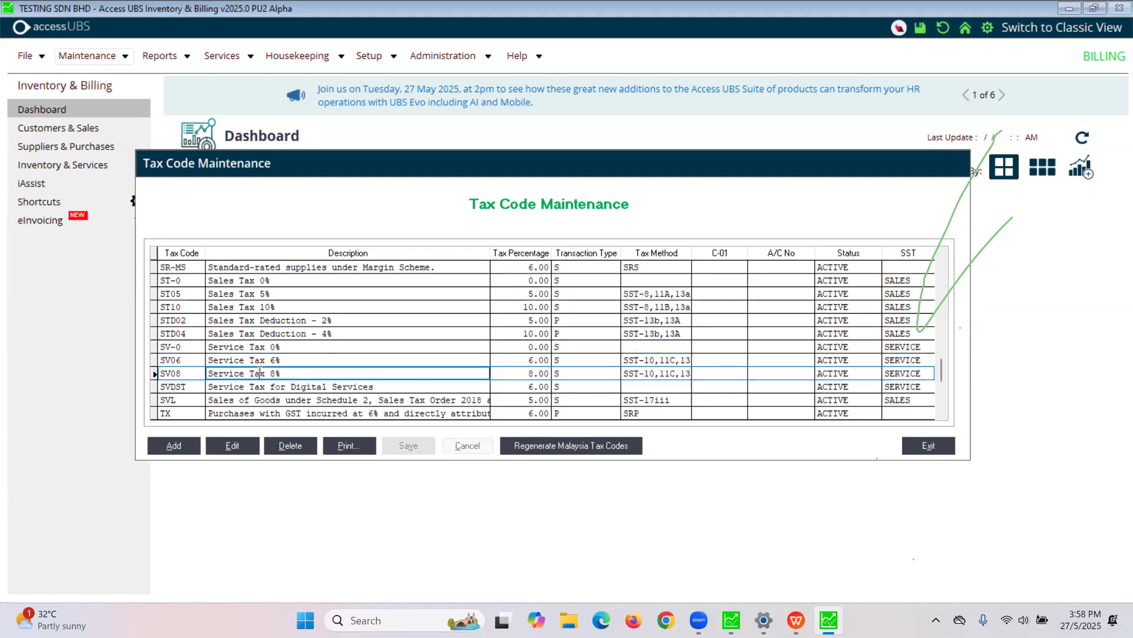
{"action": "left_click", "coordinate": [278, 361]}
{"action": "left_click", "coordinate": [293, 372]}
{"action": "left_click", "coordinate": [303, 361]}
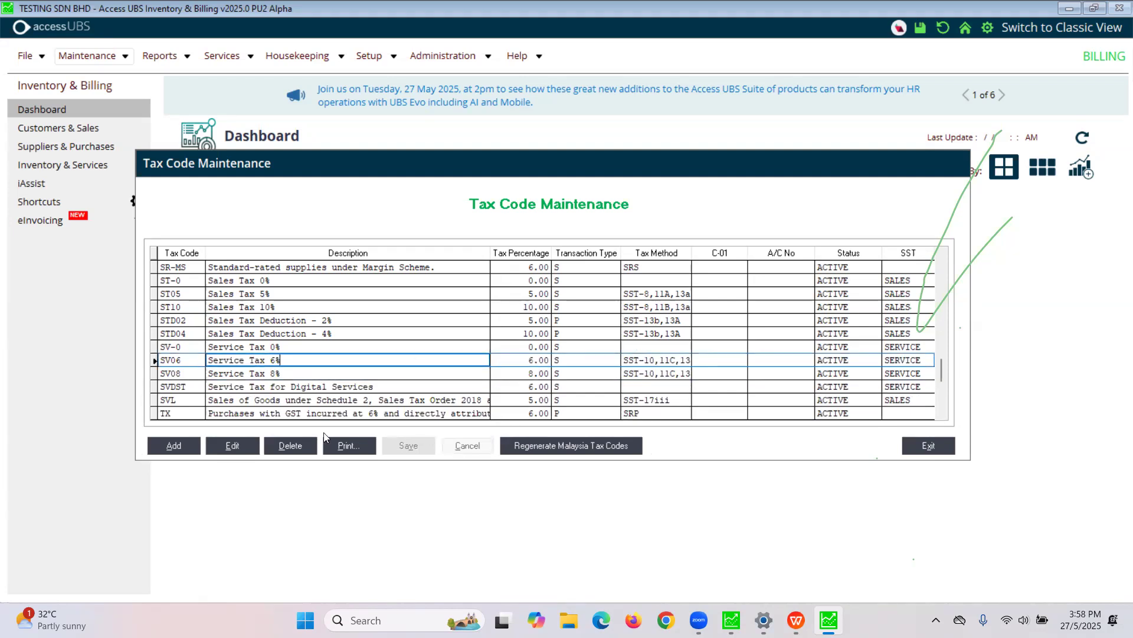
{"action": "left_click", "coordinate": [227, 446]}
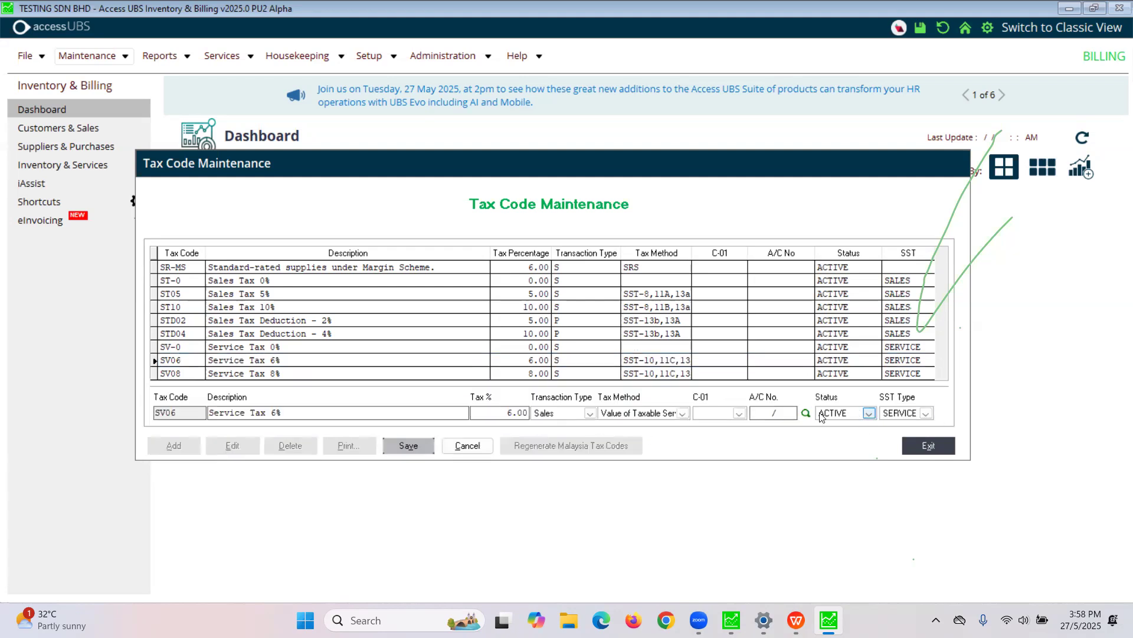
{"action": "left_click", "coordinate": [947, 450]}
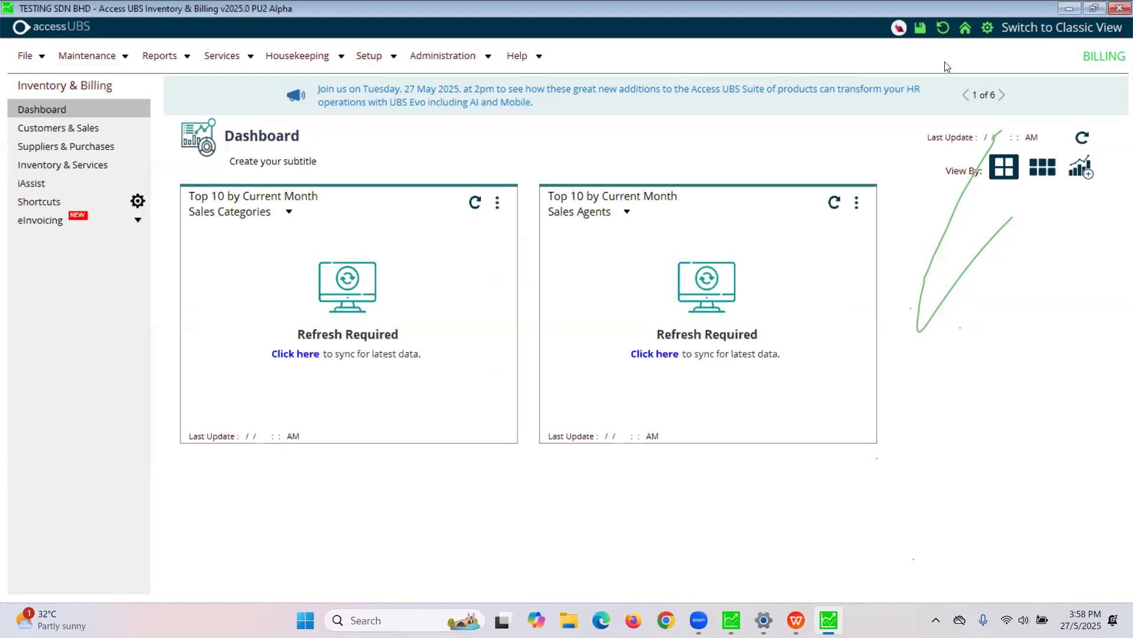
Open the tax code settings in the administrative tools and clear the default tax code for AR transactions.
{"action": "left_click", "coordinate": [479, 59]}
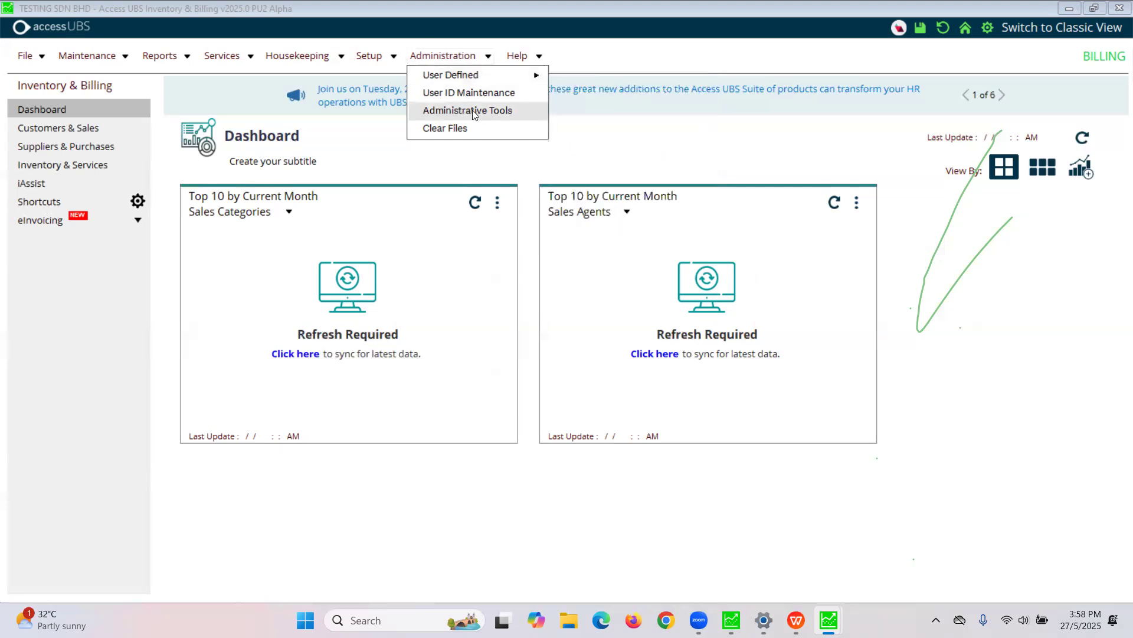
{"action": "left_click", "coordinate": [531, 110]}
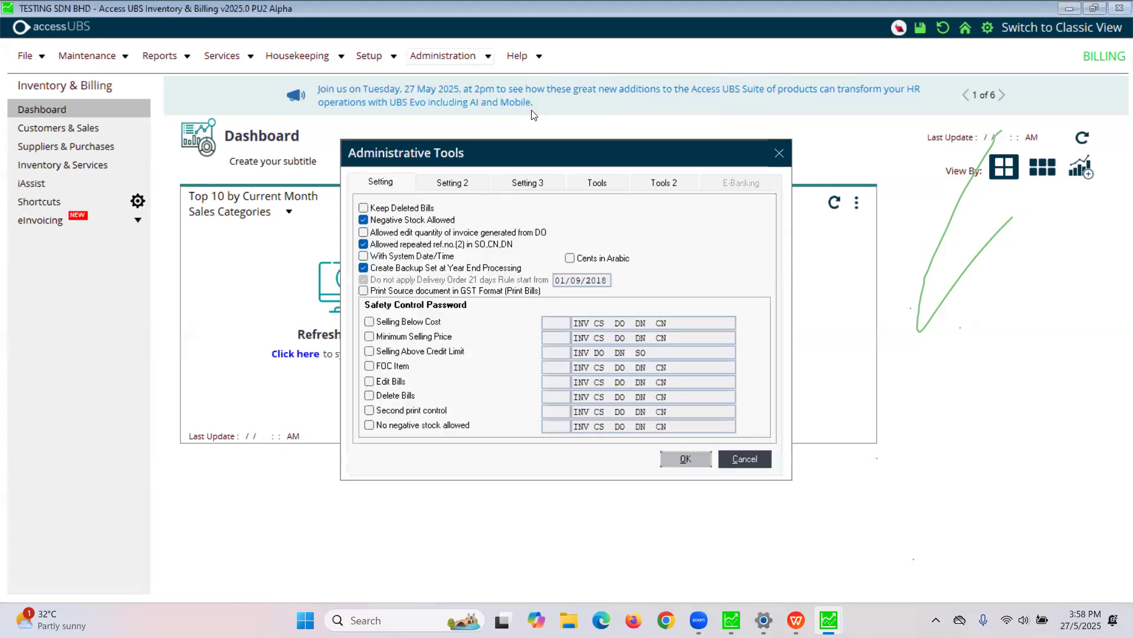
{"action": "left_click", "coordinate": [464, 186]}
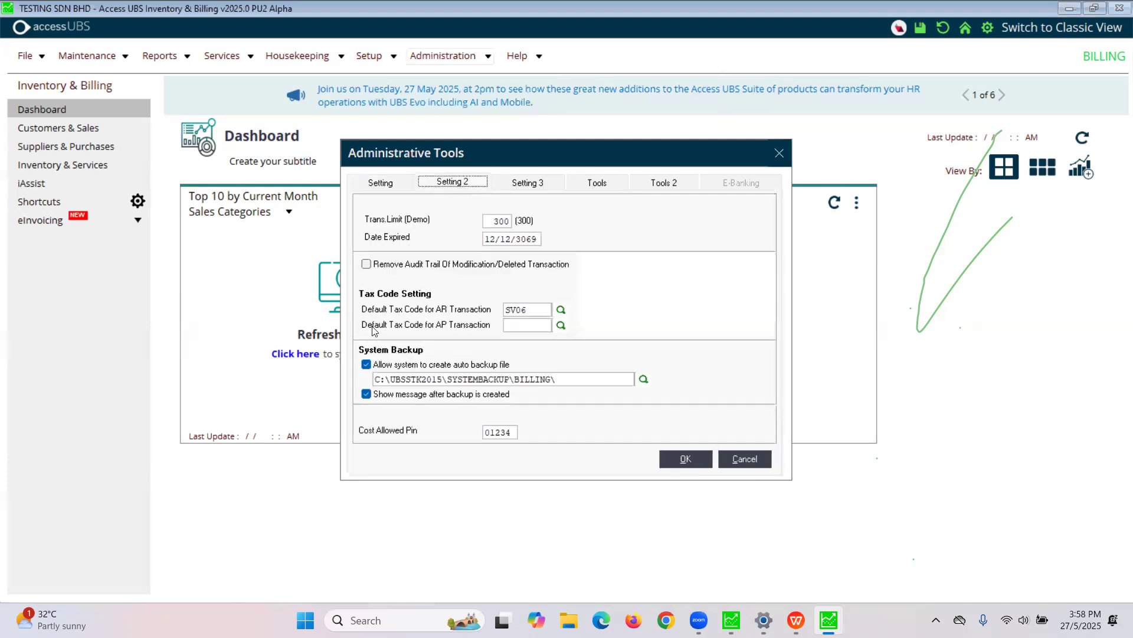
{"action": "left_click_drag", "start_coordinate": [543, 309], "coordinate": [501, 306]}
{"action": "type", "text": "SR"}
{"action": "double_click", "coordinate": [515, 313]}
{"action": "key", "text": "BackSpace"}
Choose SV08 from the tax code listing as the default tax code for AR transactions, and save the settings.
{"action": "left_click", "coordinate": [561, 310]}
{"action": "scroll", "coordinate": [577, 338], "scroll_direction": "down", "scroll_amount": 10}
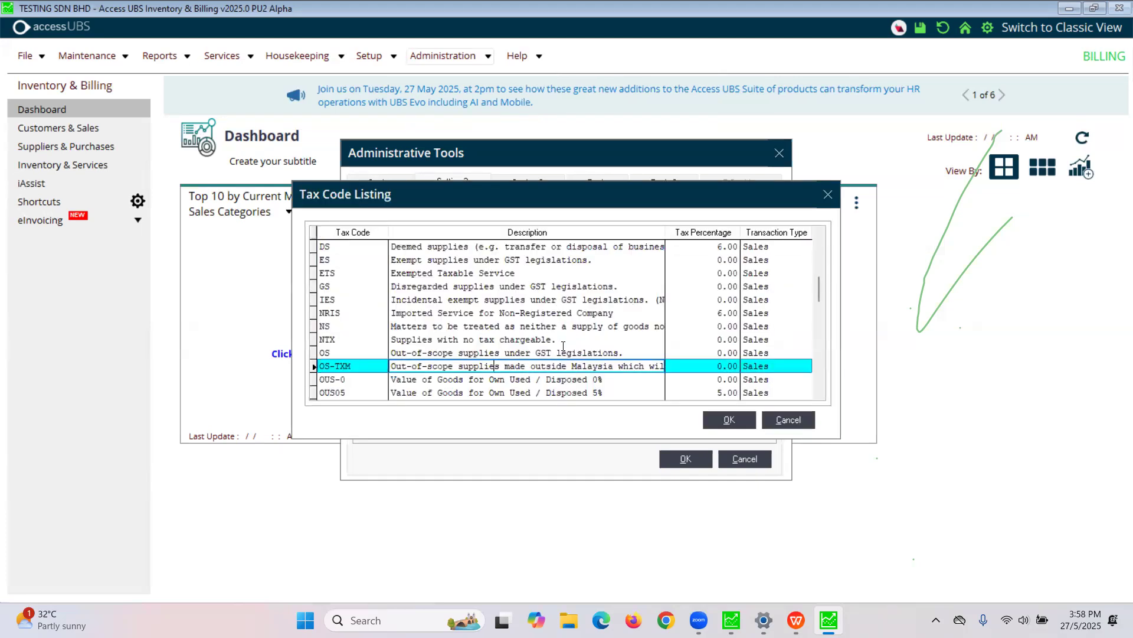
{"action": "scroll", "coordinate": [576, 338], "scroll_direction": "down", "scroll_amount": 2}
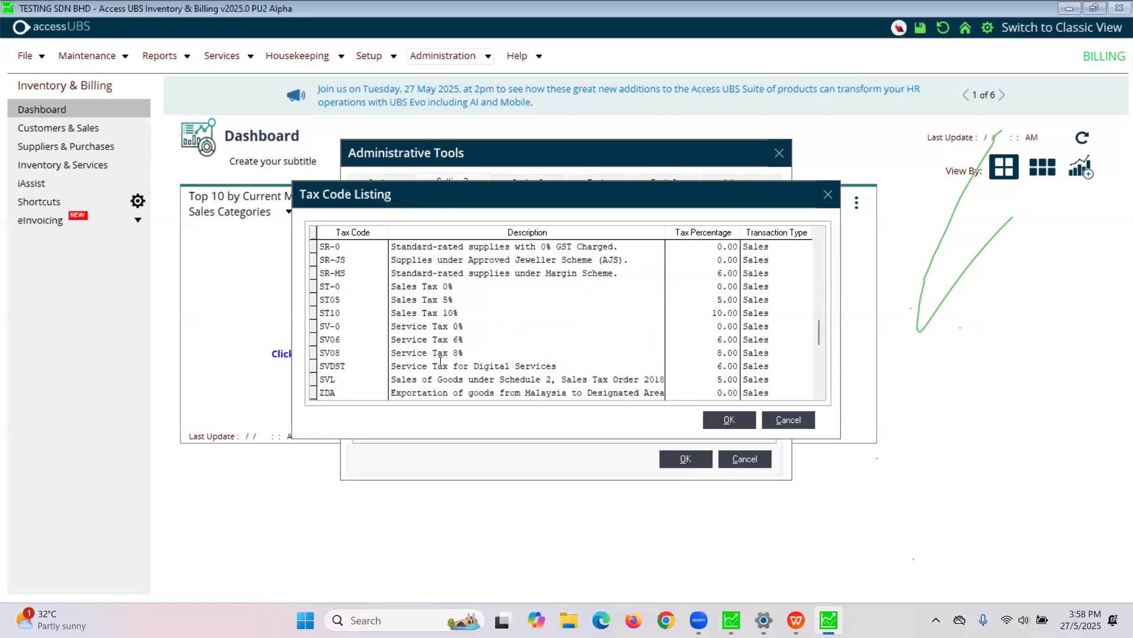
{"action": "left_click", "coordinate": [342, 339]}
{"action": "left_click", "coordinate": [411, 353]}
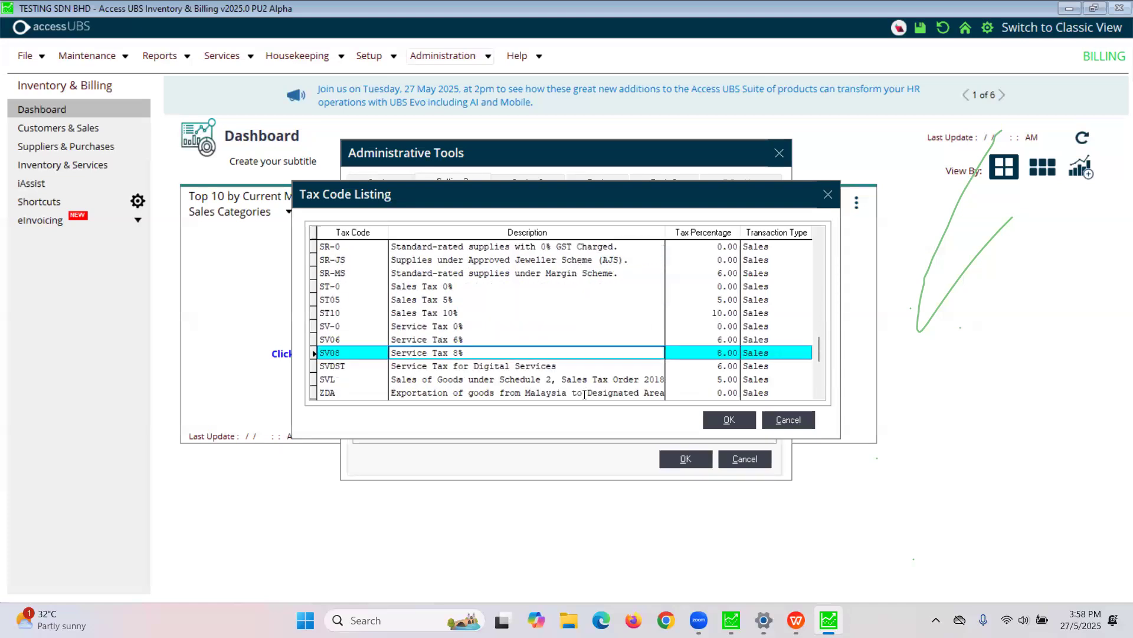
{"action": "left_click", "coordinate": [447, 338]}
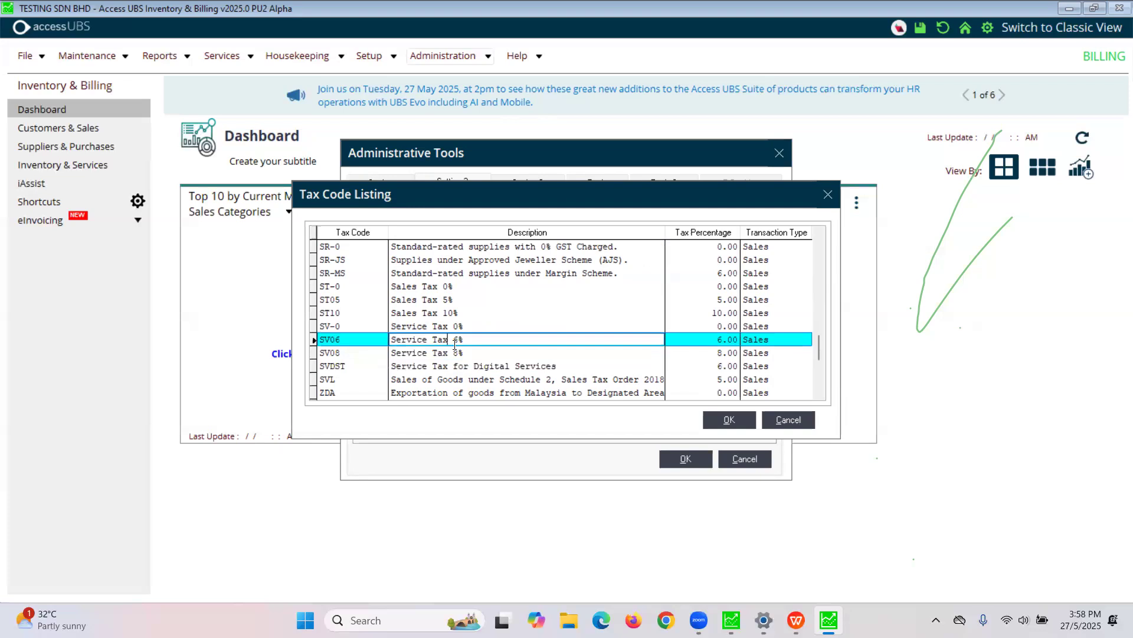
{"action": "left_click", "coordinate": [453, 353]}
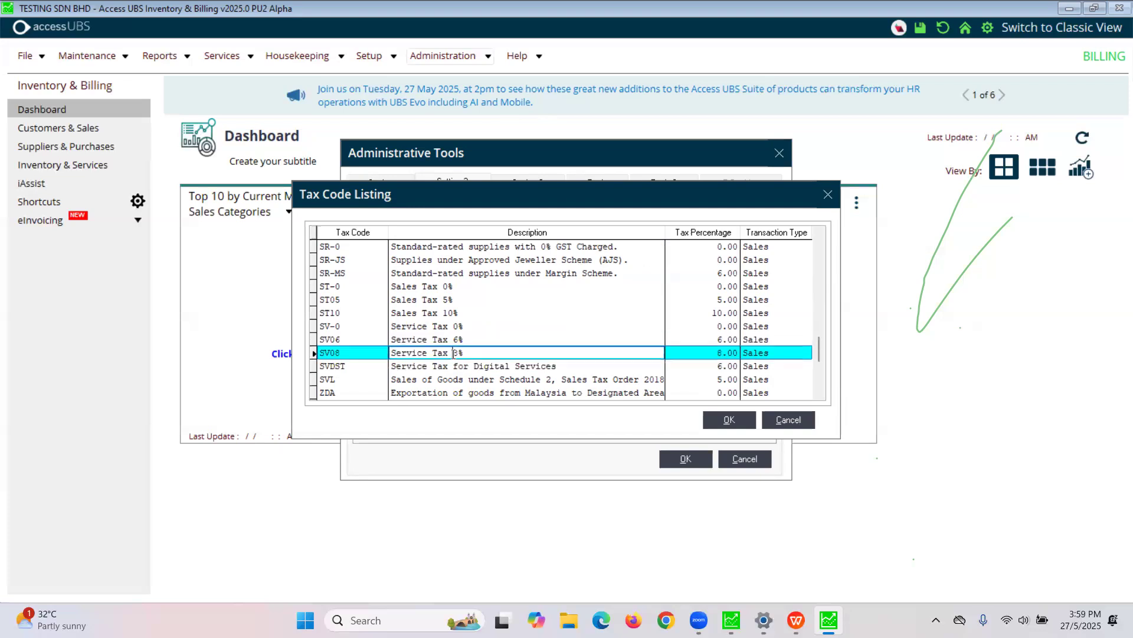
{"action": "left_click", "coordinate": [729, 420]}
{"action": "left_click", "coordinate": [686, 460]}
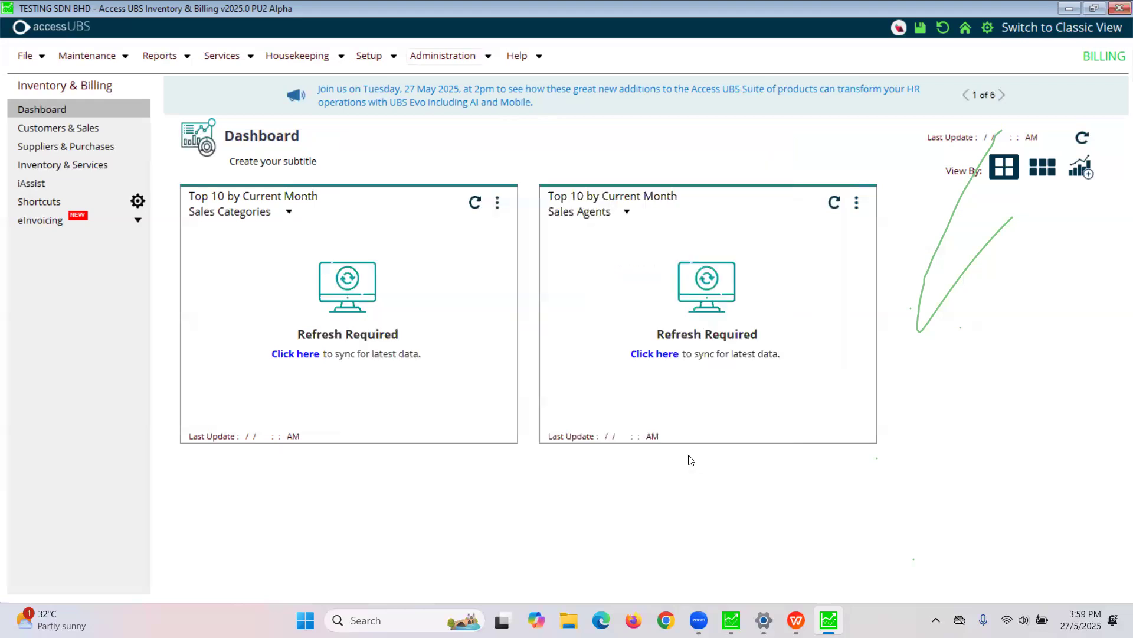
Start a new sales invoice from the customers and sales area.
{"action": "left_click", "coordinate": [51, 128]}
{"action": "left_click", "coordinate": [213, 382]}
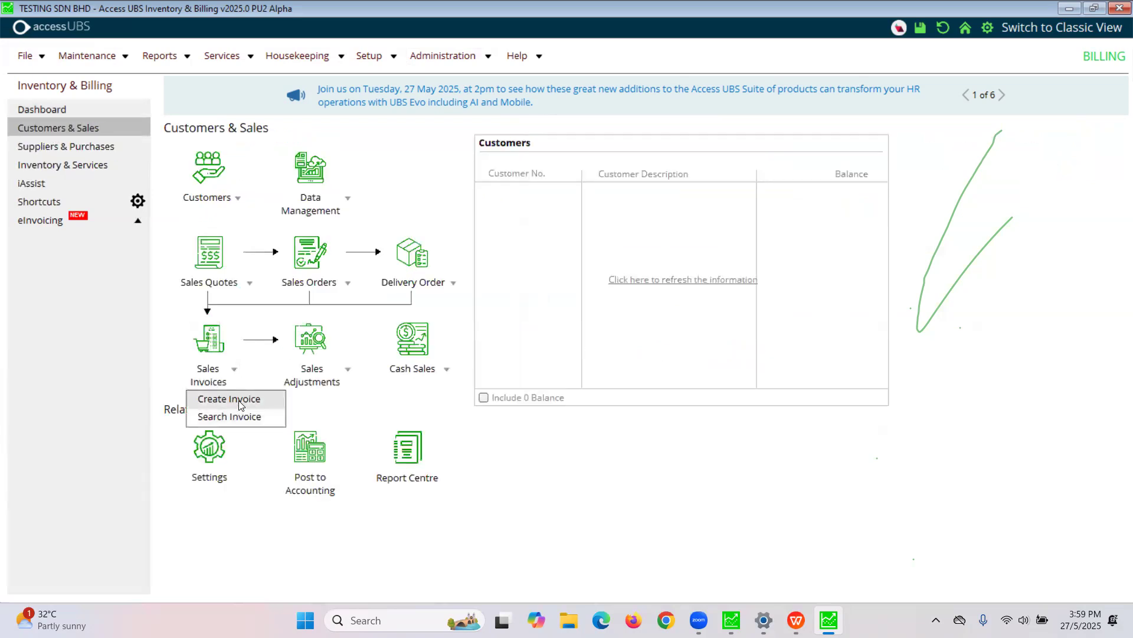
{"action": "left_click", "coordinate": [239, 402]}
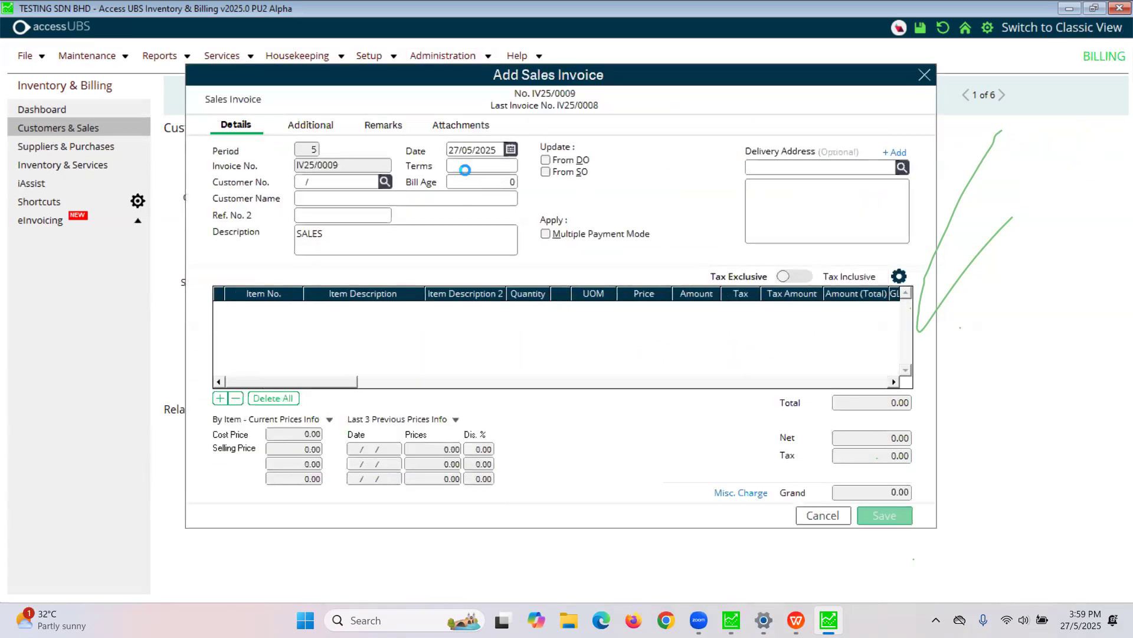
Fill the invoice for ATTIVO SOLUTION SDN BHD with one unit of item A001 and save it.
{"action": "left_click", "coordinate": [386, 184]}
{"action": "double_click", "coordinate": [440, 215]}
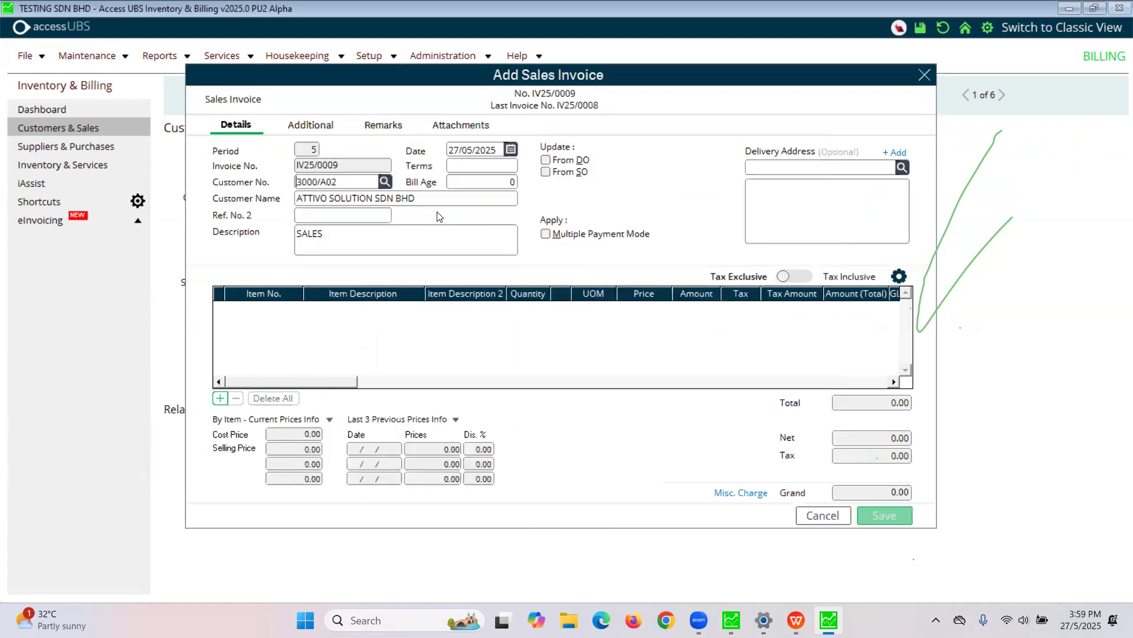
{"action": "left_click", "coordinate": [221, 400]}
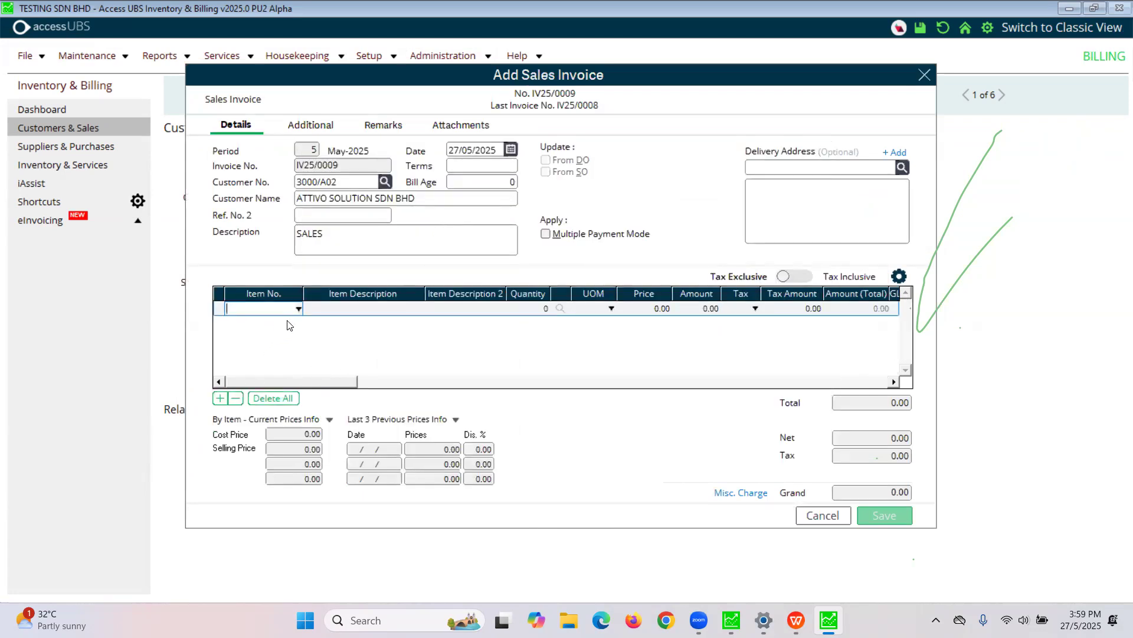
{"action": "left_click", "coordinate": [298, 308]}
{"action": "left_click", "coordinate": [313, 353]}
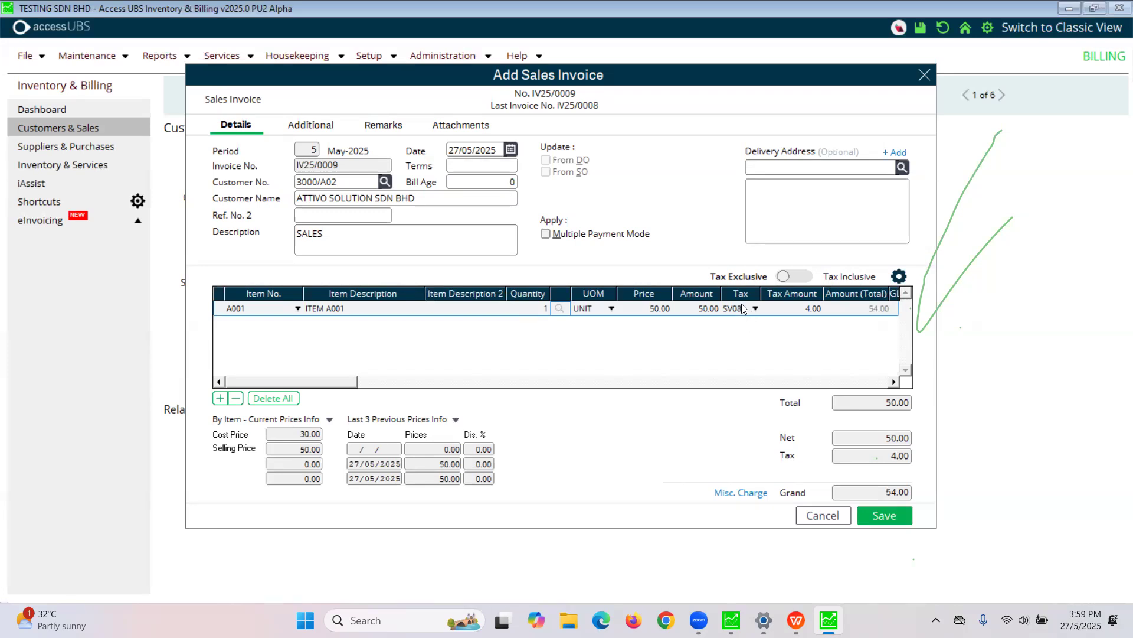
{"action": "left_click", "coordinate": [882, 516]}
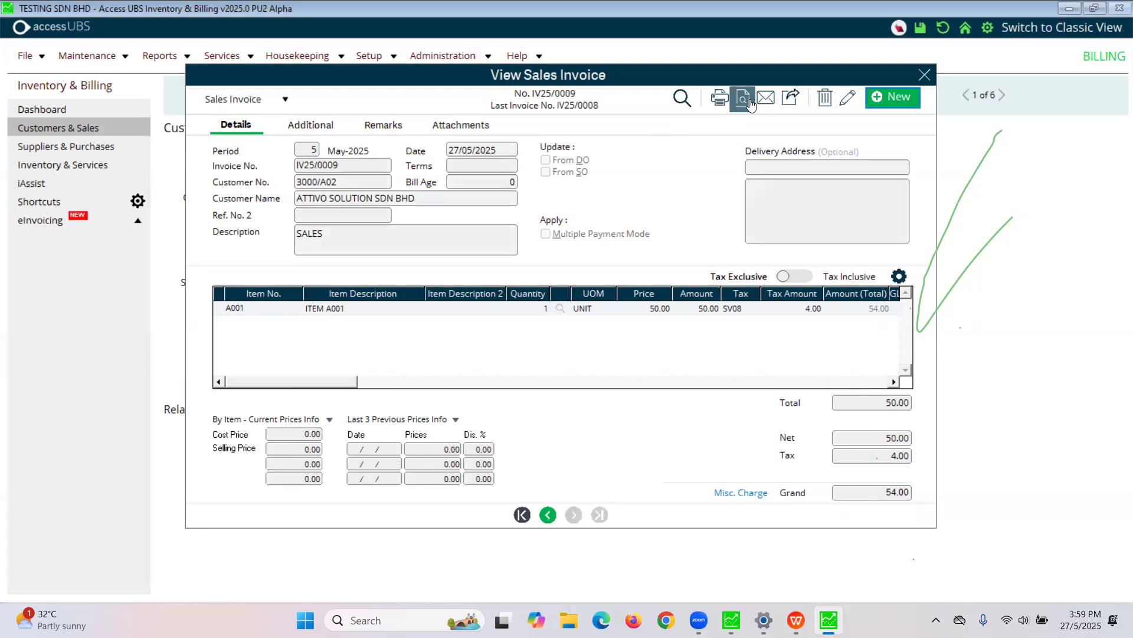
Preview the saved invoice in the SST print format to check its tax details, and close the preview and the invoice.
{"action": "left_click", "coordinate": [743, 100]}
{"action": "left_click", "coordinate": [552, 295]}
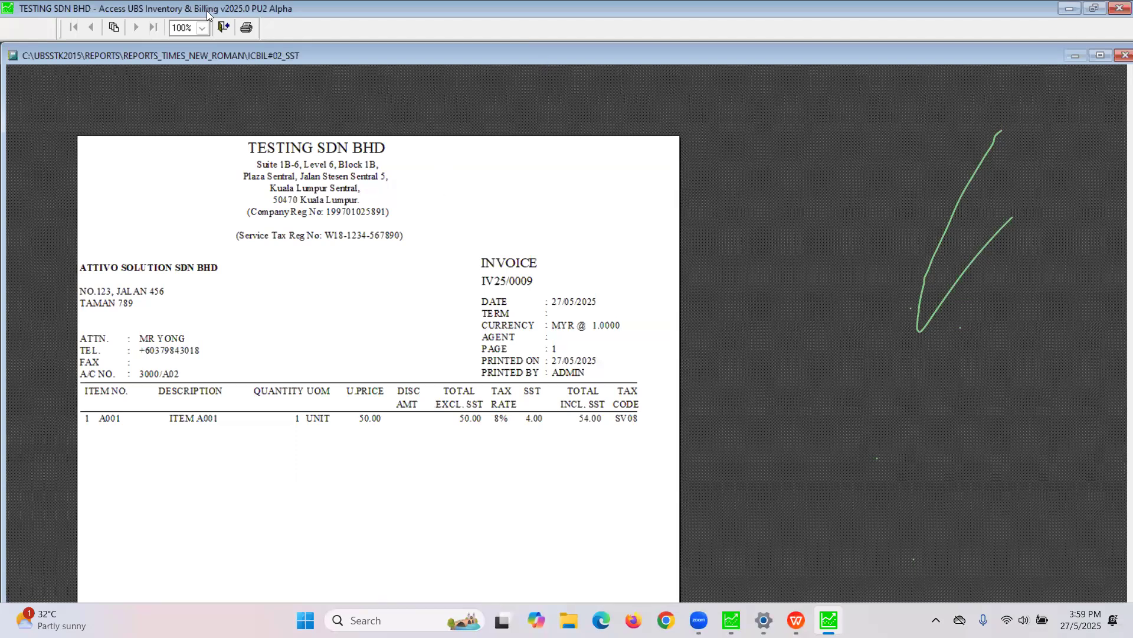
{"action": "left_click", "coordinate": [223, 27]}
{"action": "left_click", "coordinate": [654, 357]}
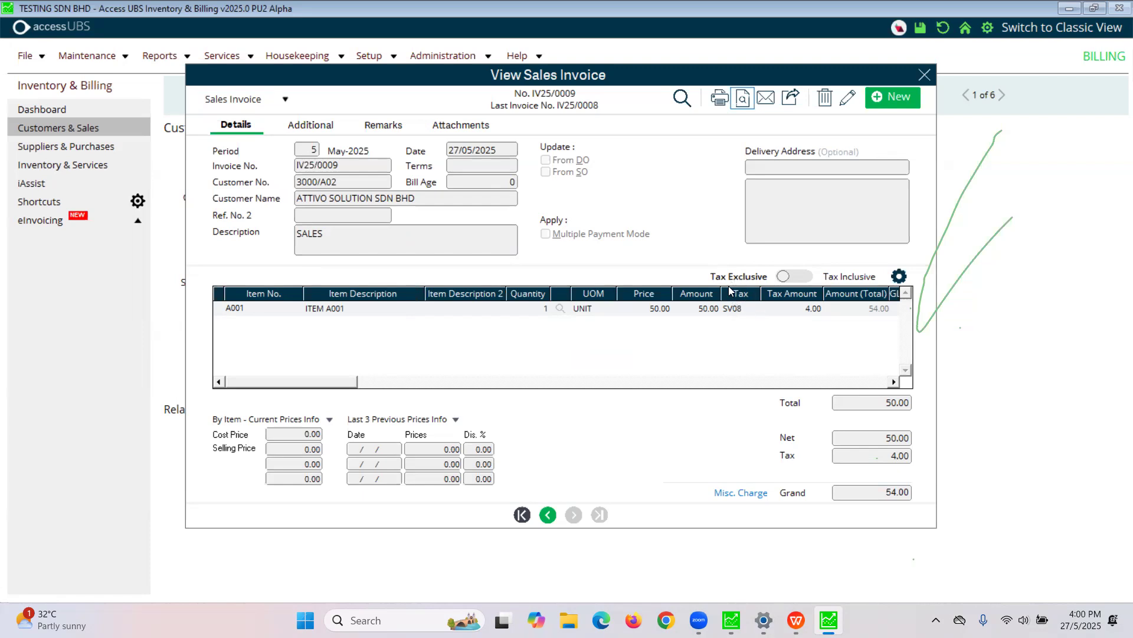
{"action": "left_click", "coordinate": [925, 75]}
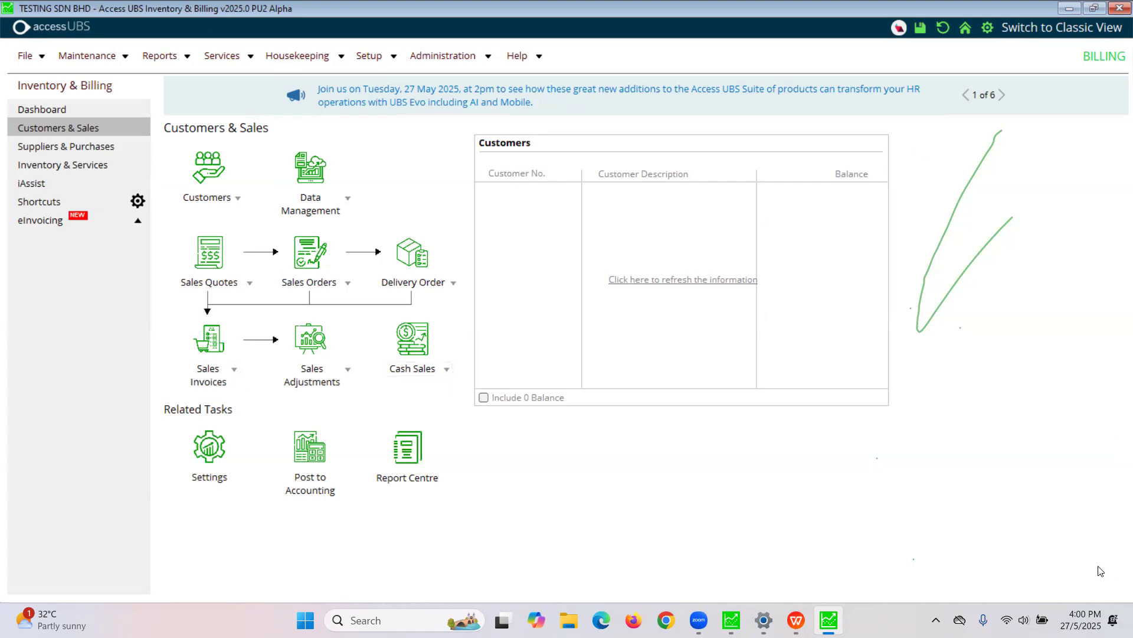
Open the run setup and review the company profile, transaction, last used numbers and account number settings.
{"action": "left_click", "coordinate": [988, 30]}
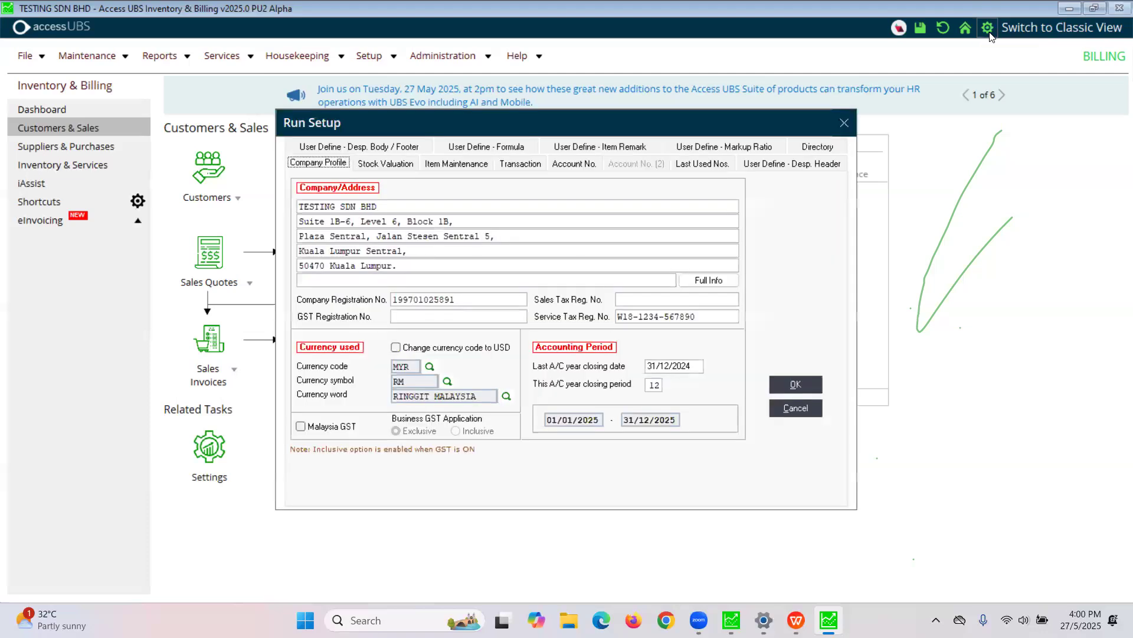
{"action": "left_click_drag", "start_coordinate": [677, 117], "coordinate": [677, 143]}
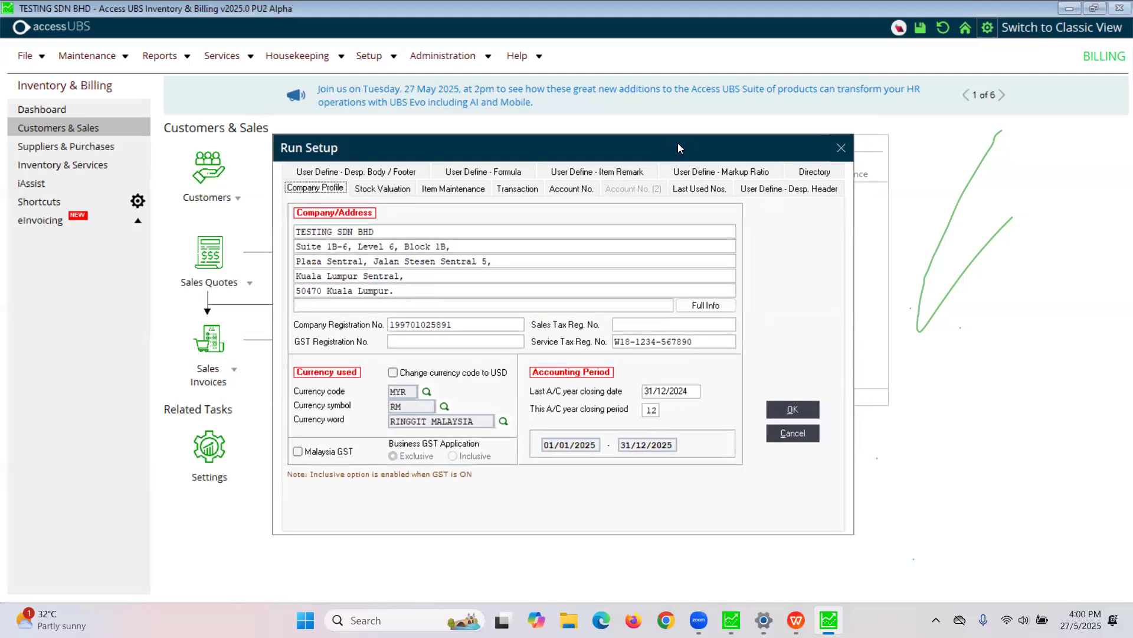
{"action": "left_click_drag", "start_coordinate": [375, 233], "coordinate": [422, 253]}
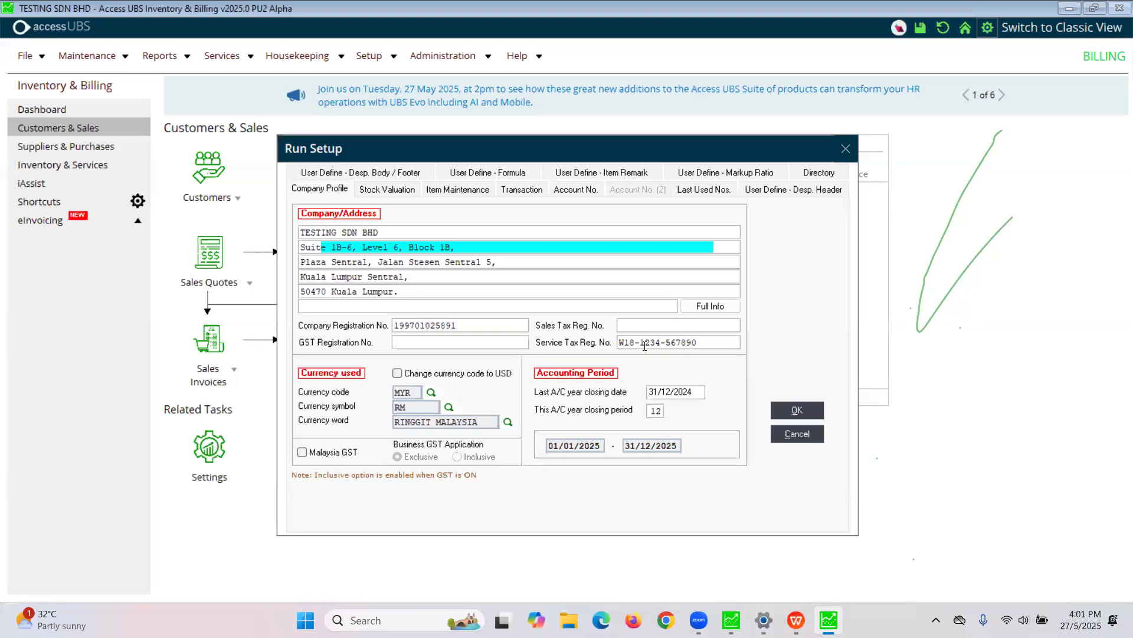
{"action": "left_click_drag", "start_coordinate": [688, 342], "coordinate": [608, 341]}
{"action": "left_click", "coordinate": [529, 189]}
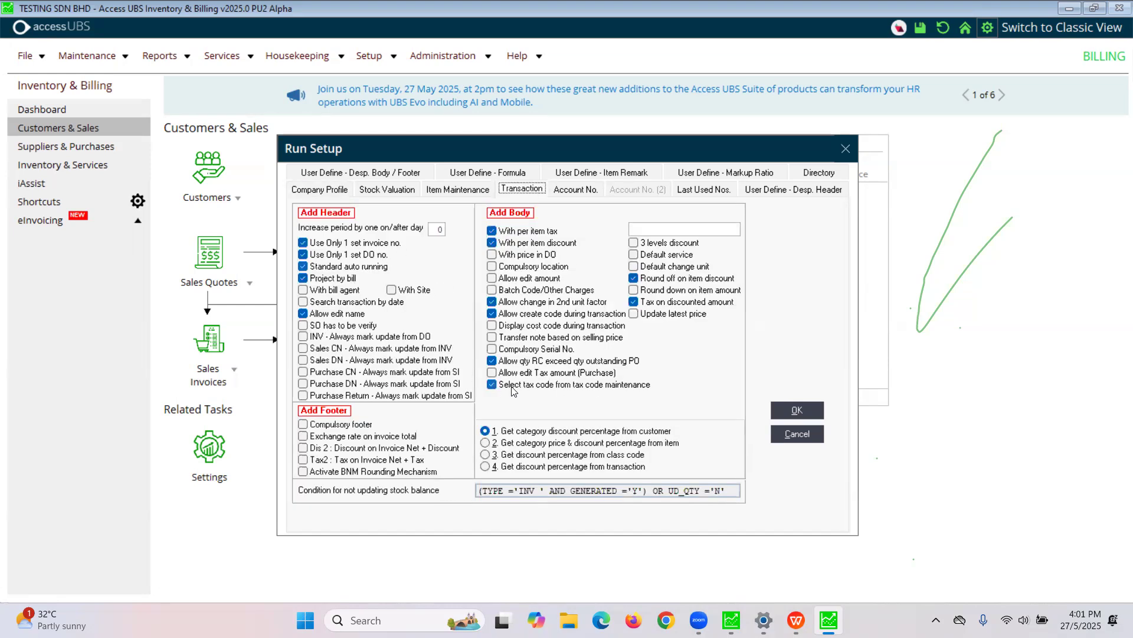
{"action": "left_click", "coordinate": [702, 192]}
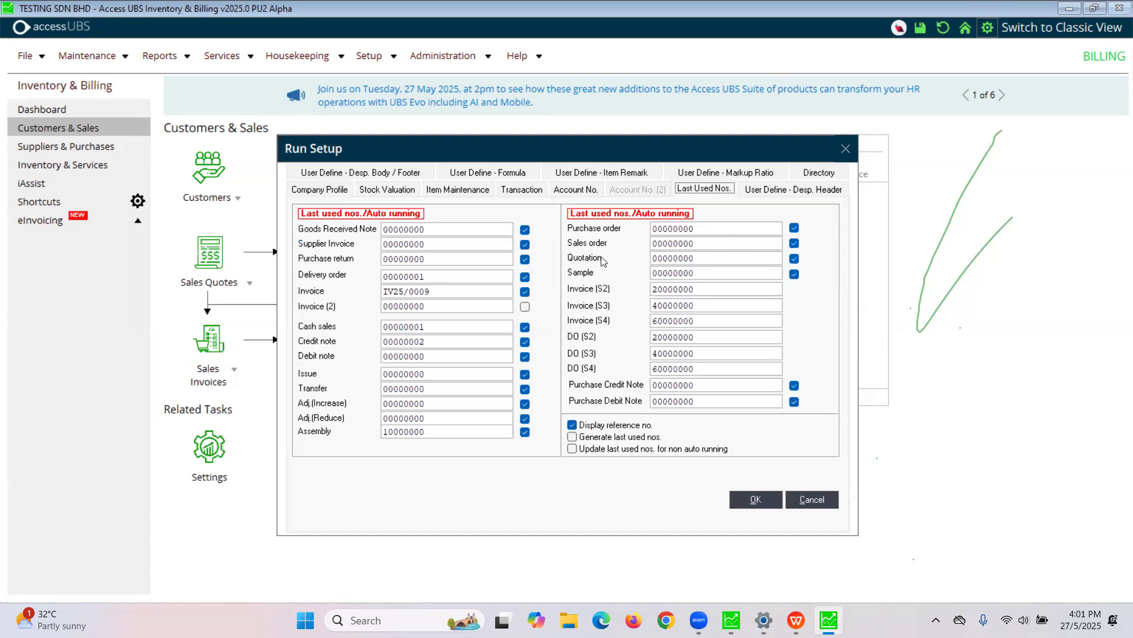
{"action": "left_click", "coordinate": [564, 190]}
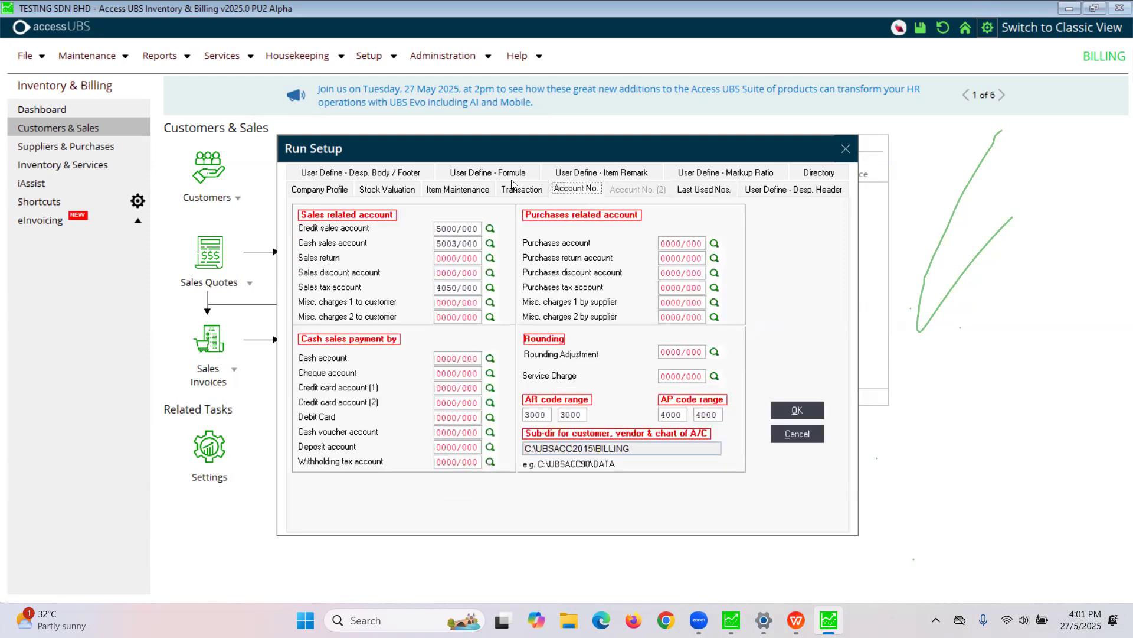
Choose SALES (5000/000) from the account listing as the credit sales account.
{"action": "left_click_drag", "start_coordinate": [437, 229], "coordinate": [480, 235]}
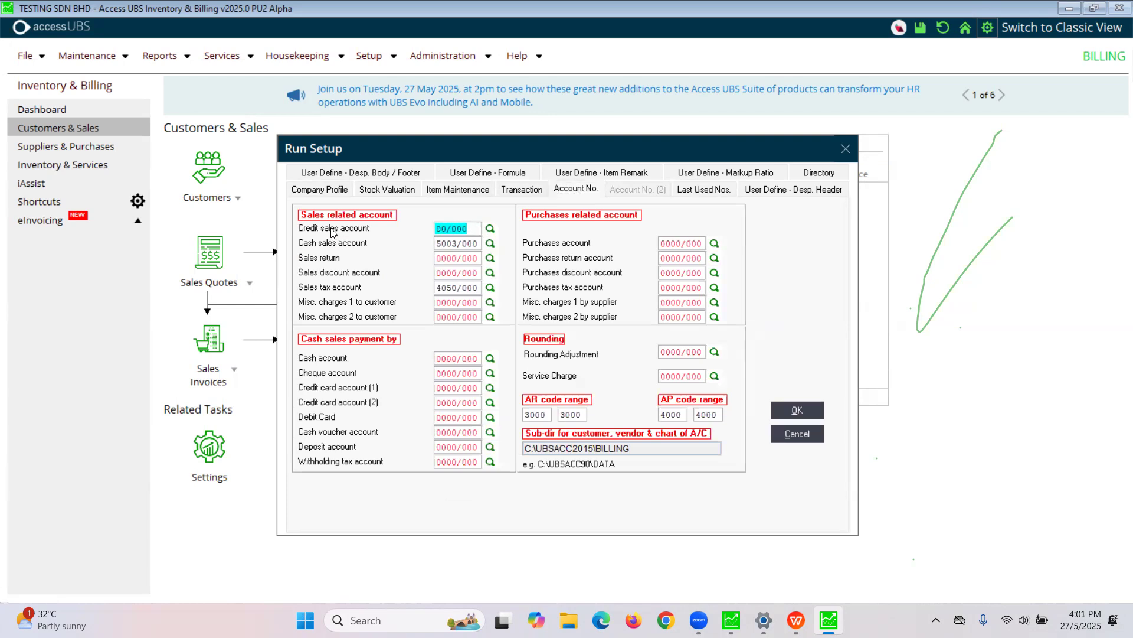
{"action": "left_click_drag", "start_coordinate": [468, 228], "coordinate": [412, 230]}
{"action": "left_click", "coordinate": [490, 229]}
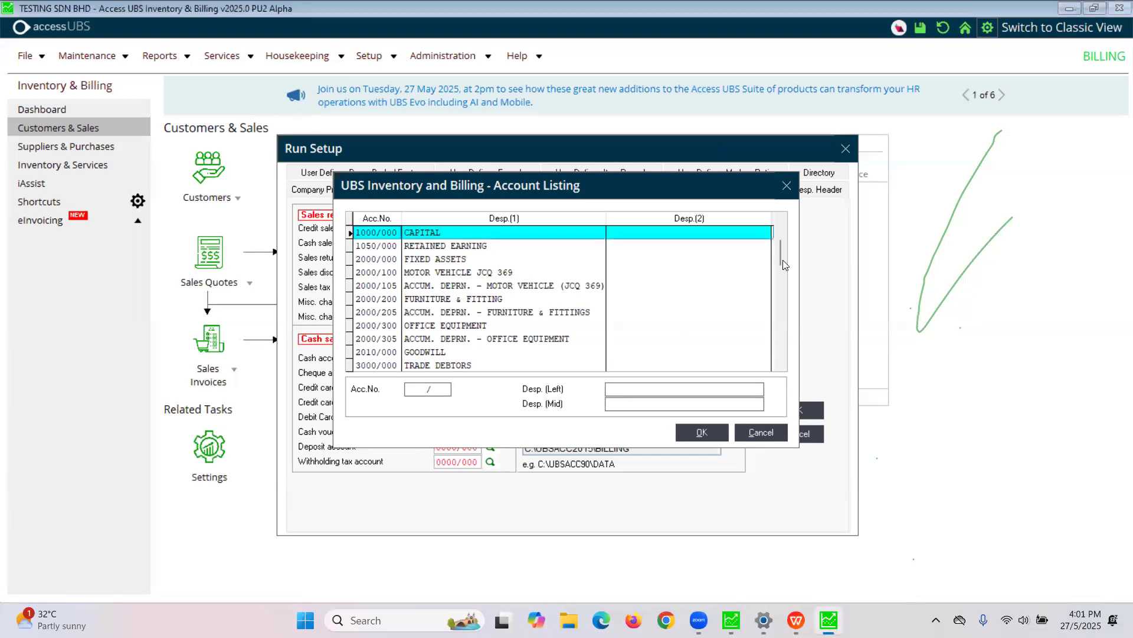
{"action": "left_click_drag", "start_coordinate": [783, 260], "coordinate": [780, 316]}
{"action": "left_click", "coordinate": [428, 276]}
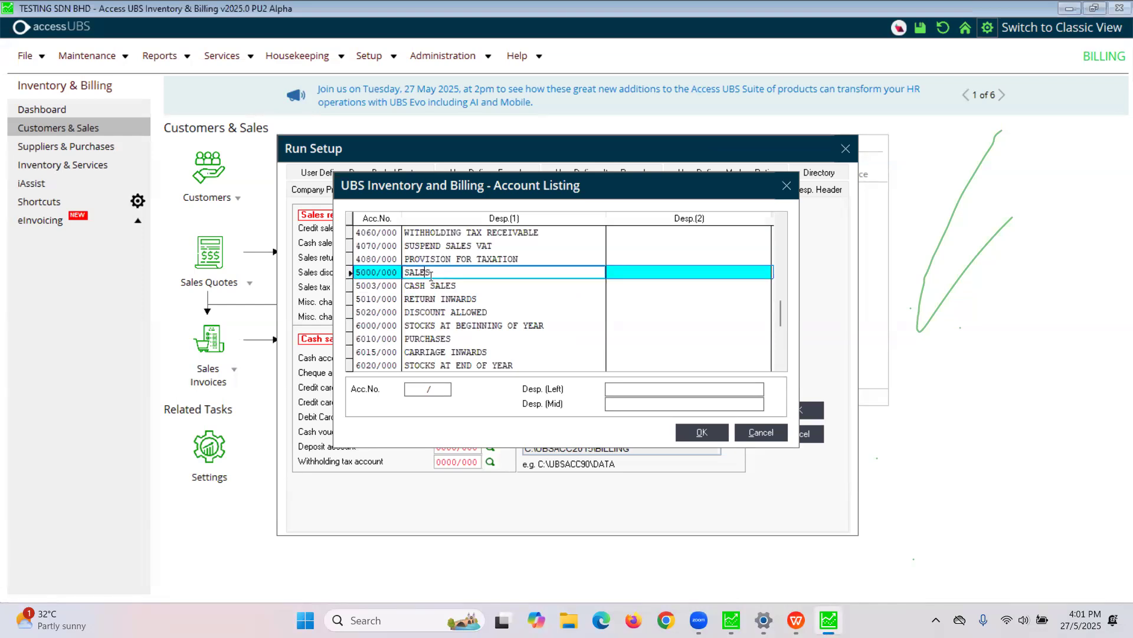
{"action": "left_click", "coordinate": [708, 433]}
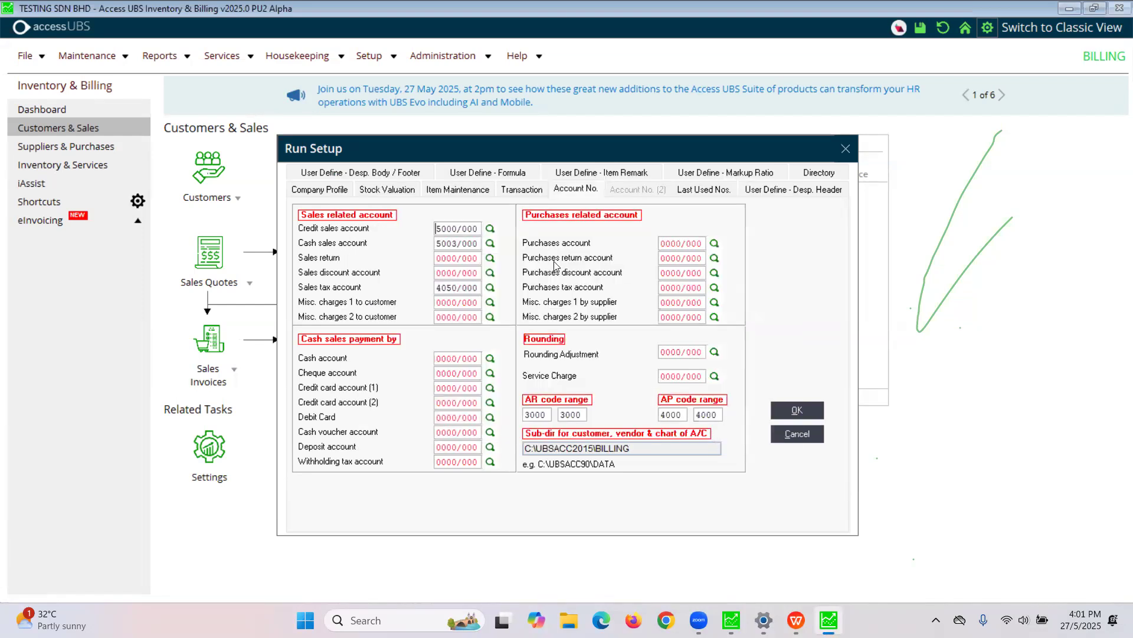
Go through the sales and cash account fields, enter 0000/000 for the sales tax account, and confirm the setup.
{"action": "double_click", "coordinate": [445, 228]}
{"action": "double_click", "coordinate": [462, 246]}
{"action": "left_click_drag", "start_coordinate": [437, 287], "coordinate": [479, 288]}
{"action": "type", "text": "0000/000"}
{"action": "left_click_drag", "start_coordinate": [436, 360], "coordinate": [457, 360]}
{"action": "left_click", "coordinate": [798, 411]}
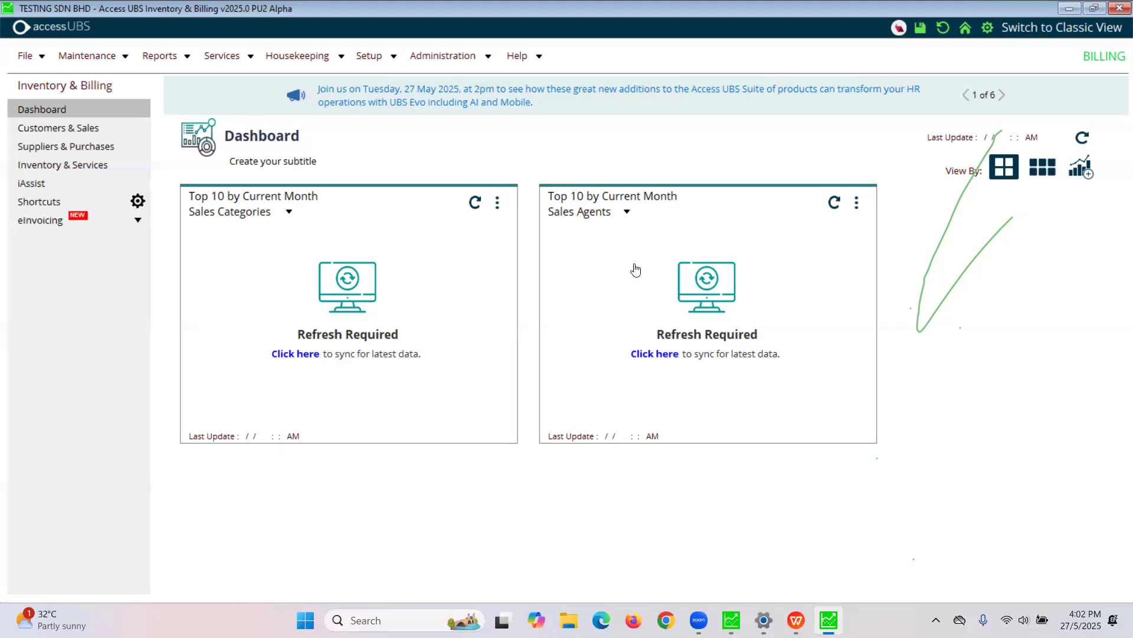
In item file maintenance, check item A001's sales account codes, set its credit sales code to 5003/000, and exit.
{"action": "left_click", "coordinate": [82, 58]}
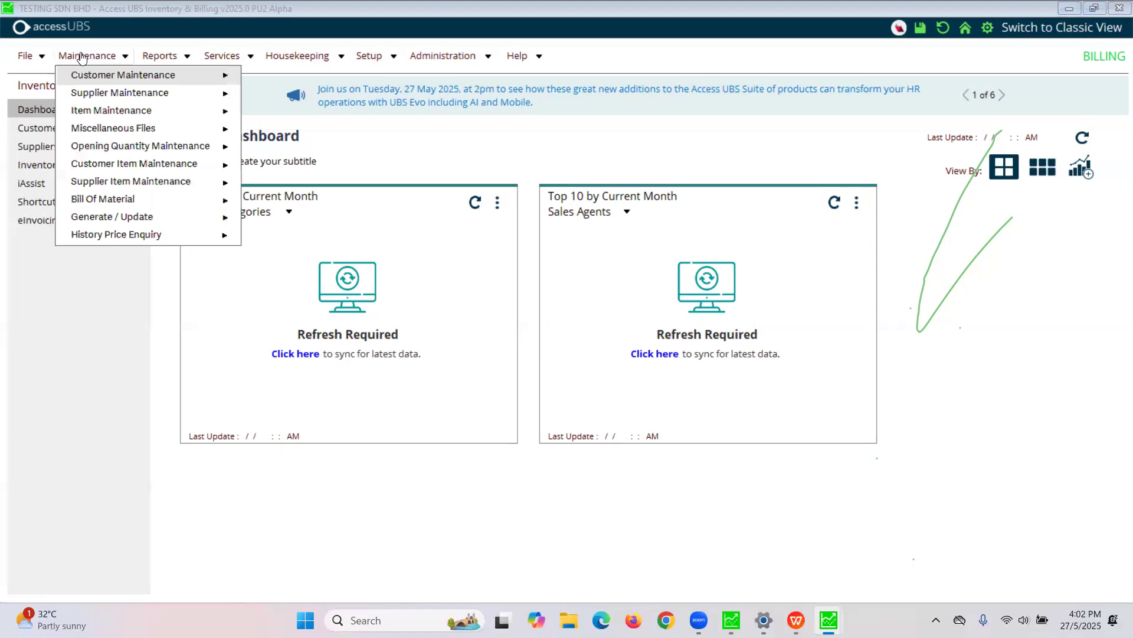
{"action": "mouse_move", "coordinate": [93, 113]}
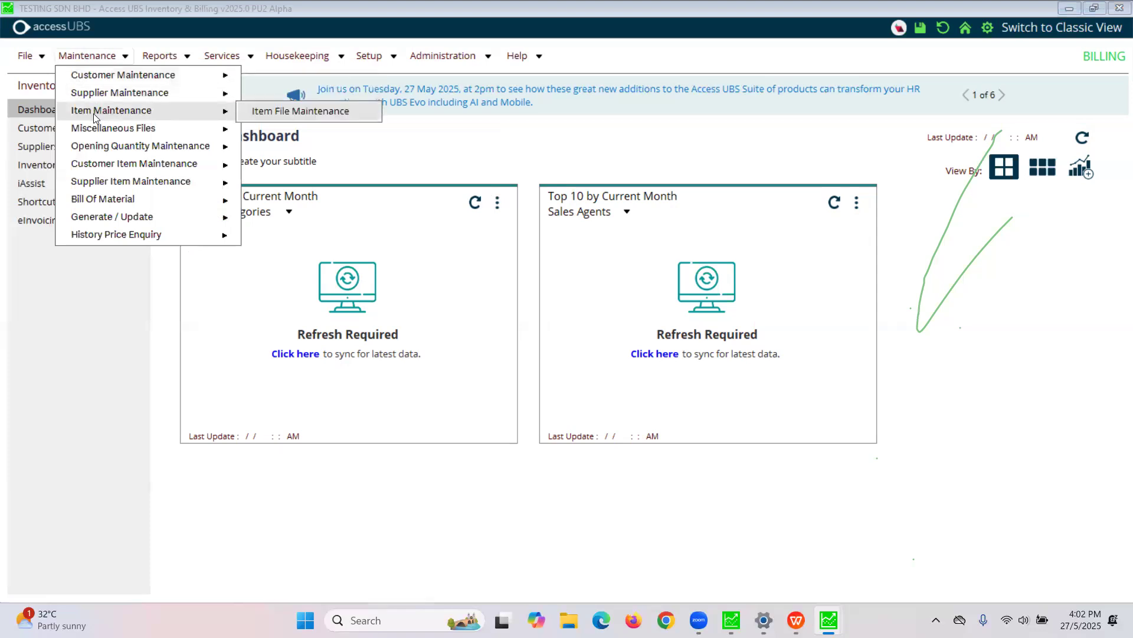
{"action": "left_click", "coordinate": [275, 112]}
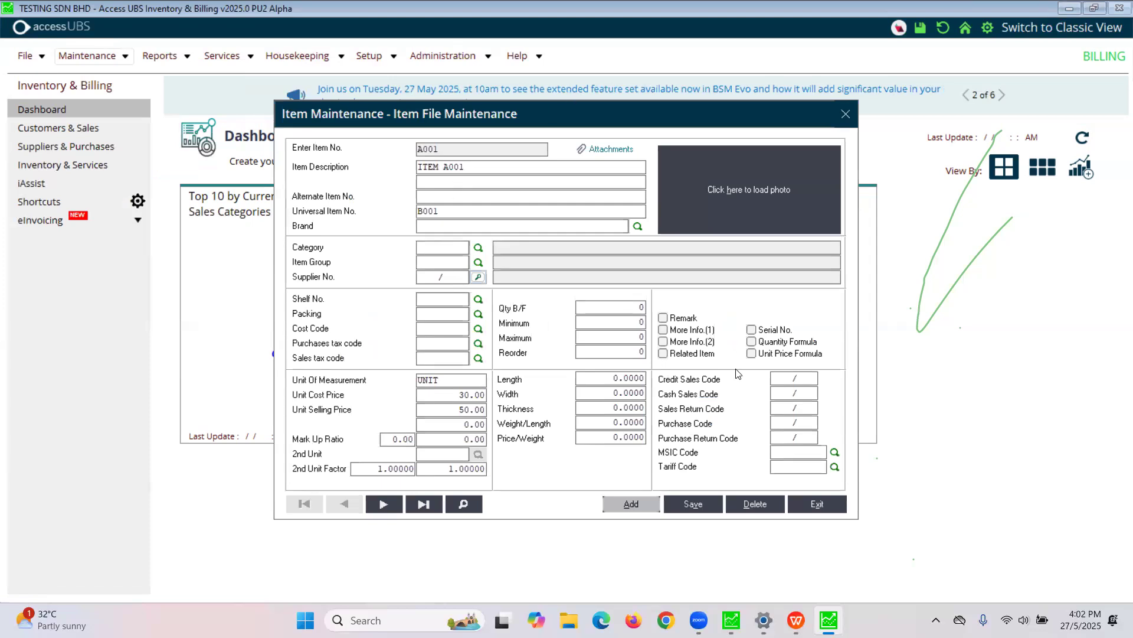
{"action": "left_click", "coordinate": [774, 378]}
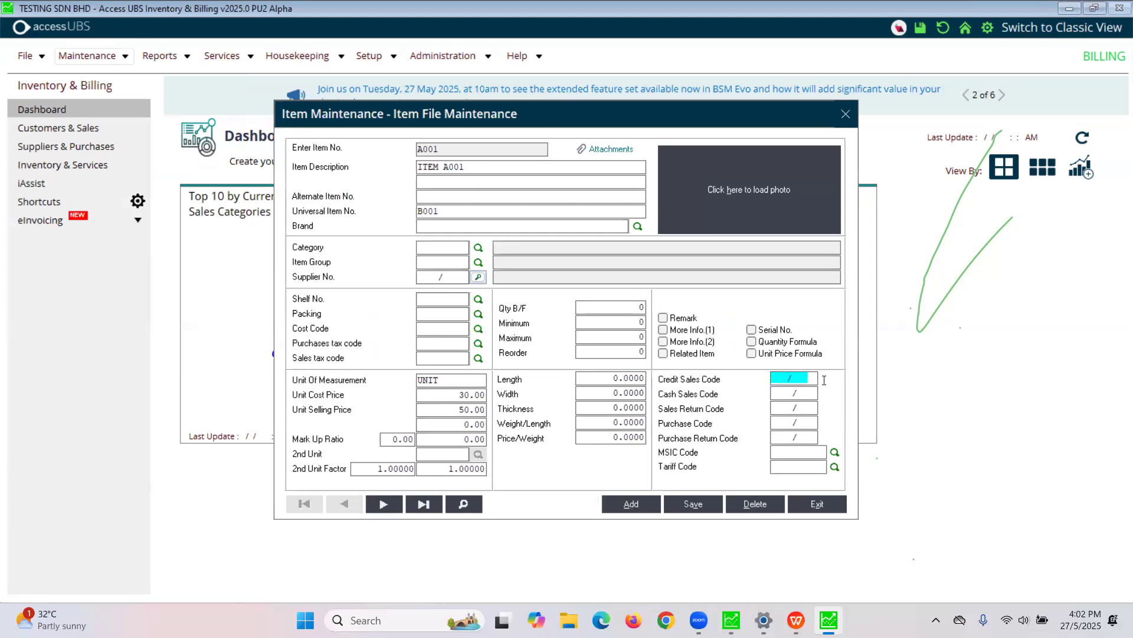
{"action": "left_click", "coordinate": [775, 390]}
{"action": "left_click", "coordinate": [781, 408]}
{"action": "left_click_drag", "start_coordinate": [781, 408], "coordinate": [815, 410]}
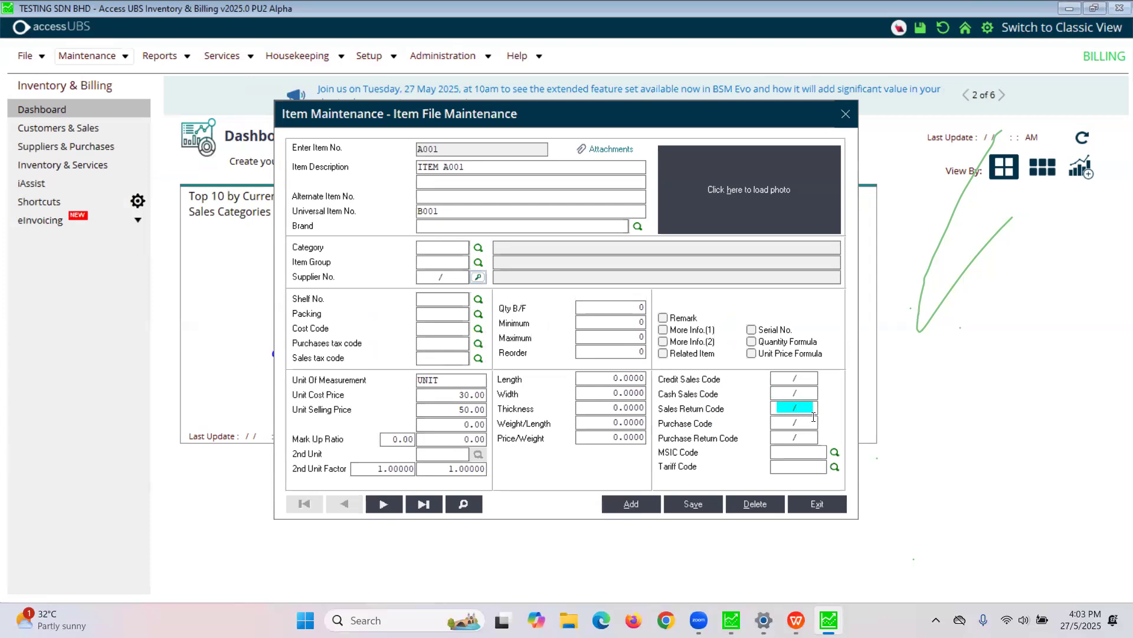
{"action": "left_click", "coordinate": [791, 381]}
{"action": "type", "text": "500 "}
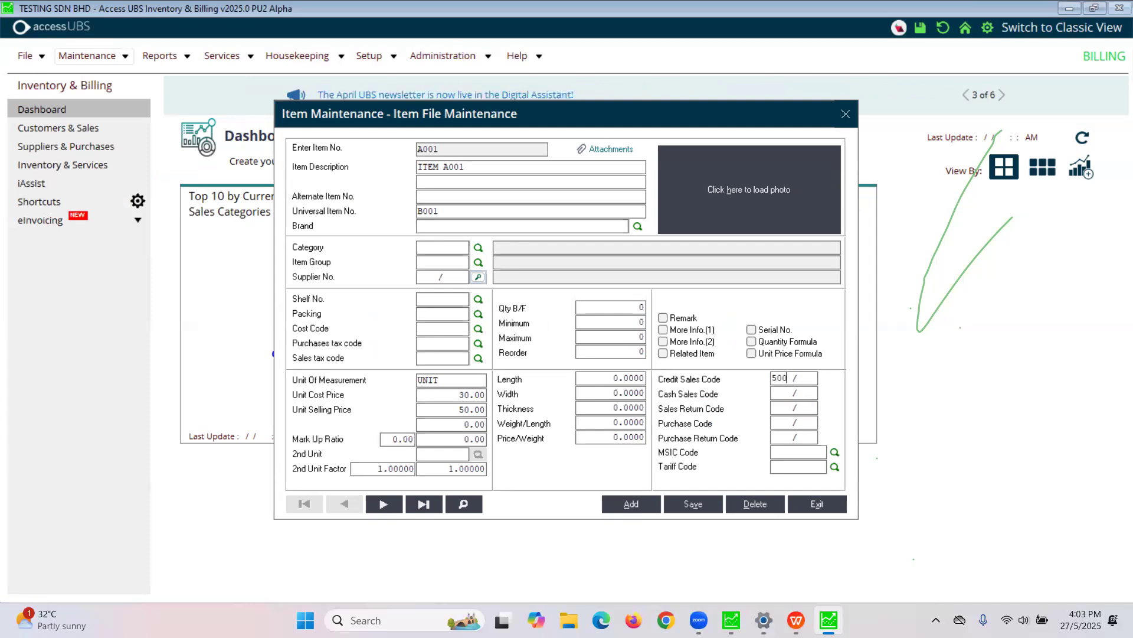
{"action": "type", "text": "3/000"}
{"action": "key", "text": "Return"}
{"action": "left_click", "coordinate": [816, 504]}
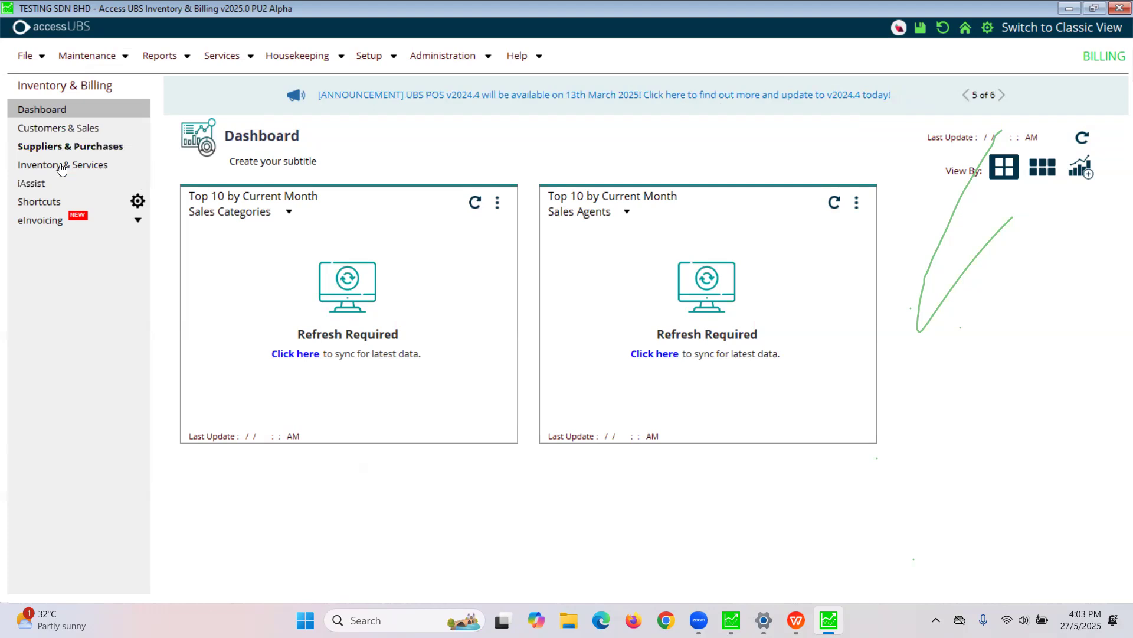
Find and open the latest ATTIVO SOLUTION SDN BHD sales invoice and examine its item line through to the GL A/C column.
{"action": "left_click", "coordinate": [72, 131]}
{"action": "left_click", "coordinate": [225, 383]}
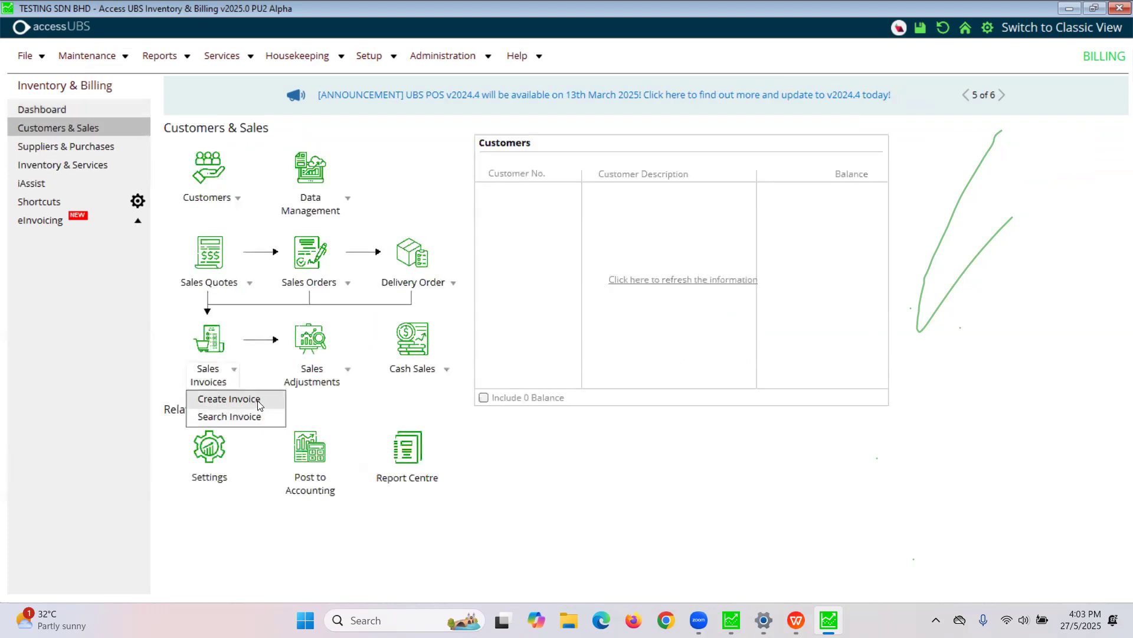
{"action": "left_click", "coordinate": [261, 423]}
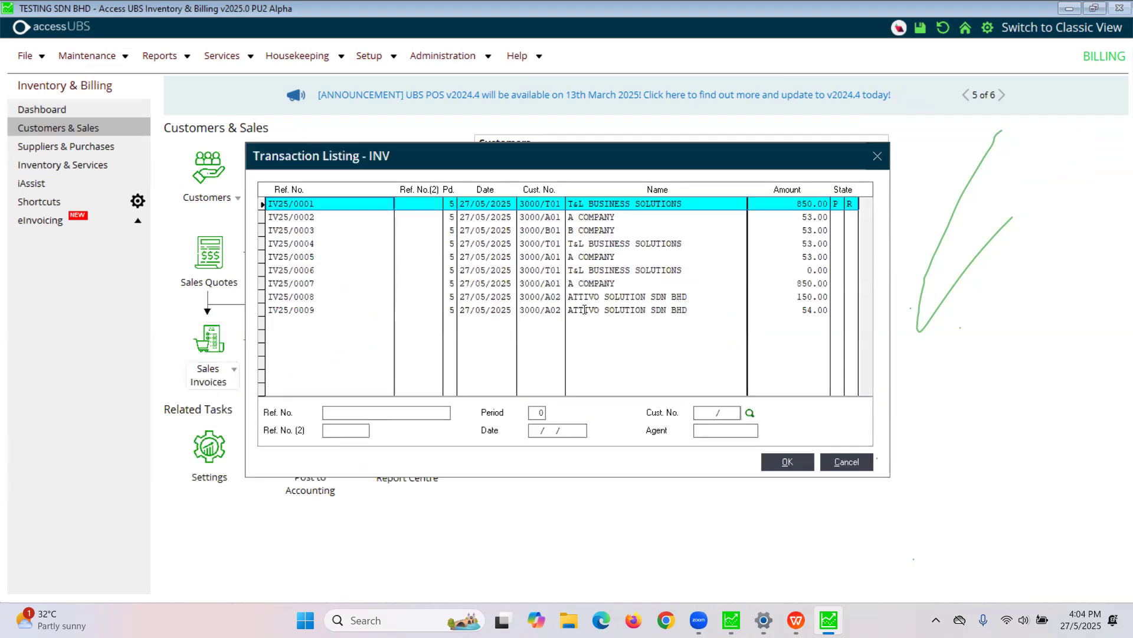
{"action": "double_click", "coordinate": [568, 310]}
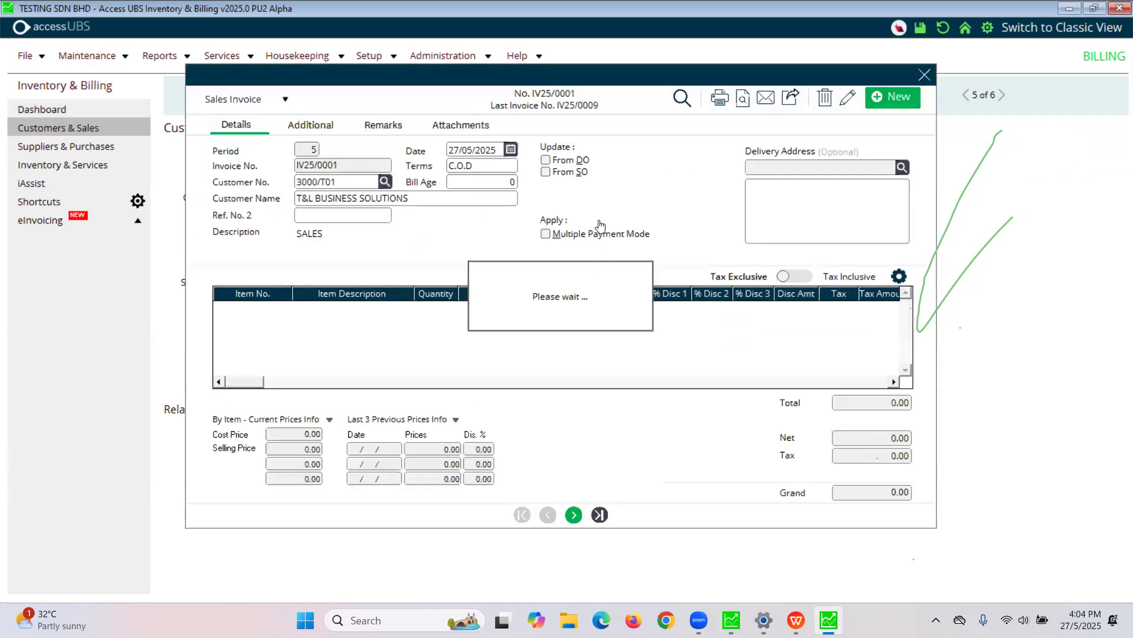
{"action": "left_click", "coordinate": [330, 309]}
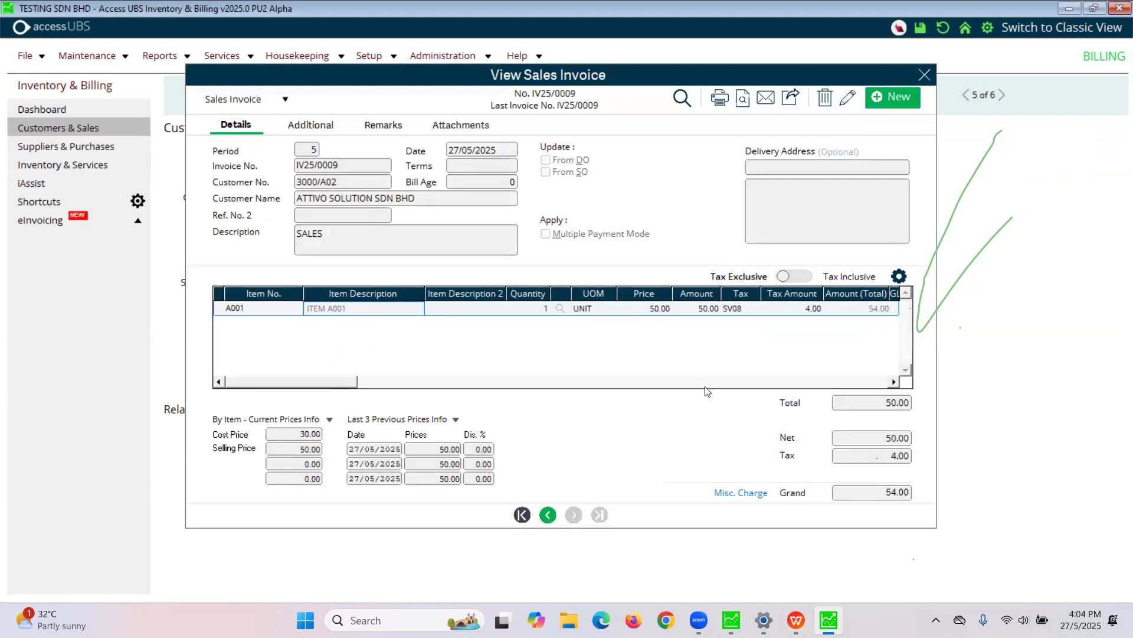
{"action": "left_click", "coordinate": [873, 381]}
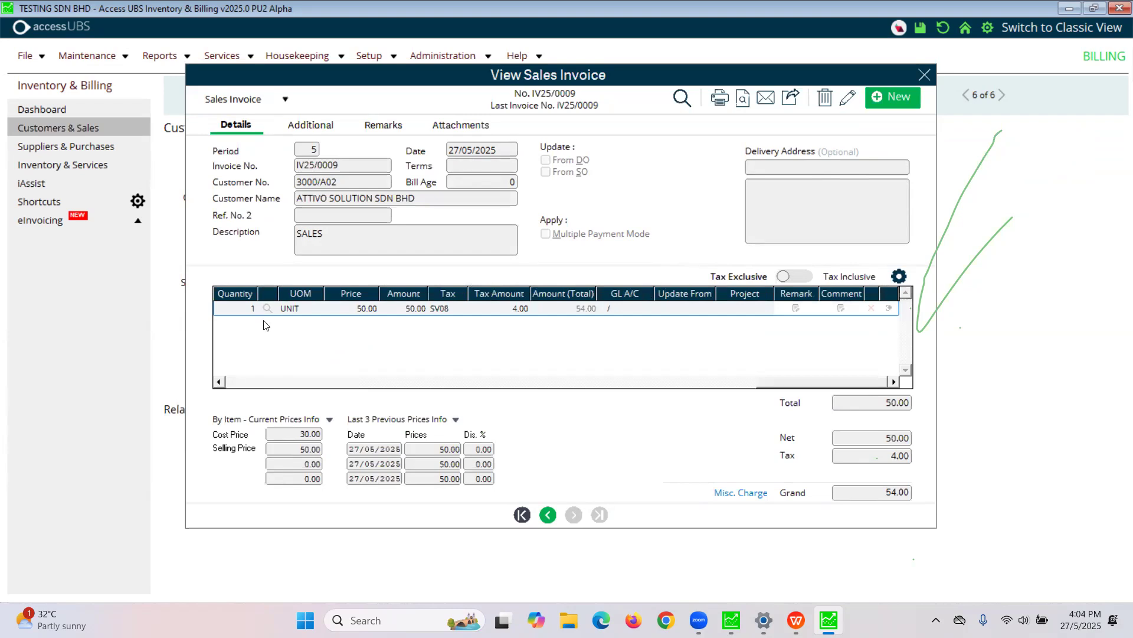
{"action": "left_click", "coordinate": [267, 382]}
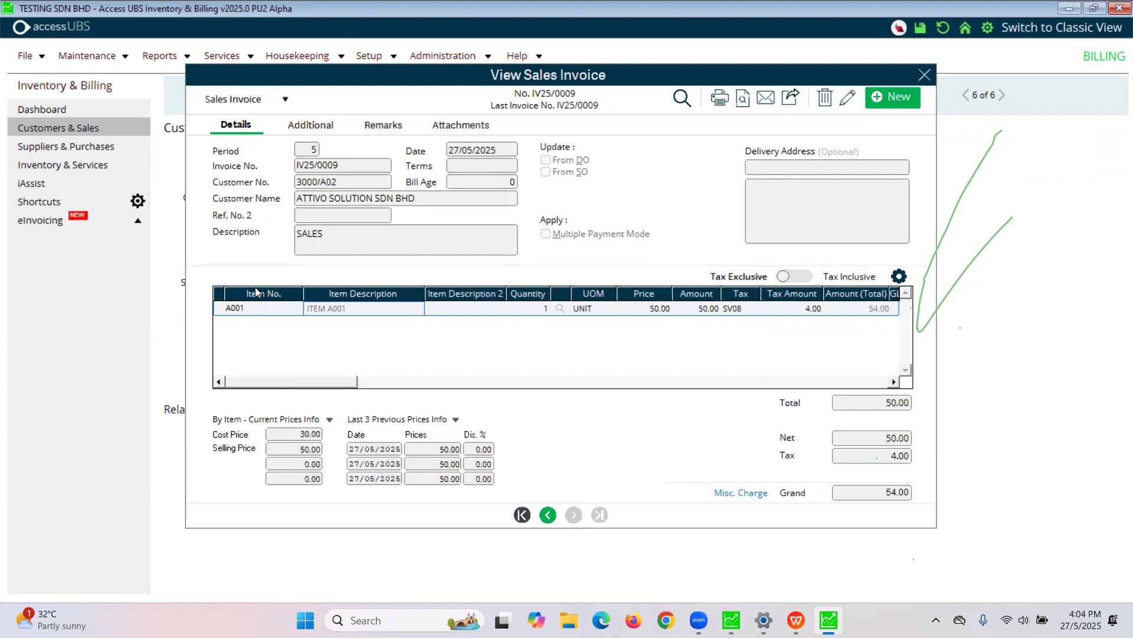
{"action": "left_click", "coordinate": [850, 383]}
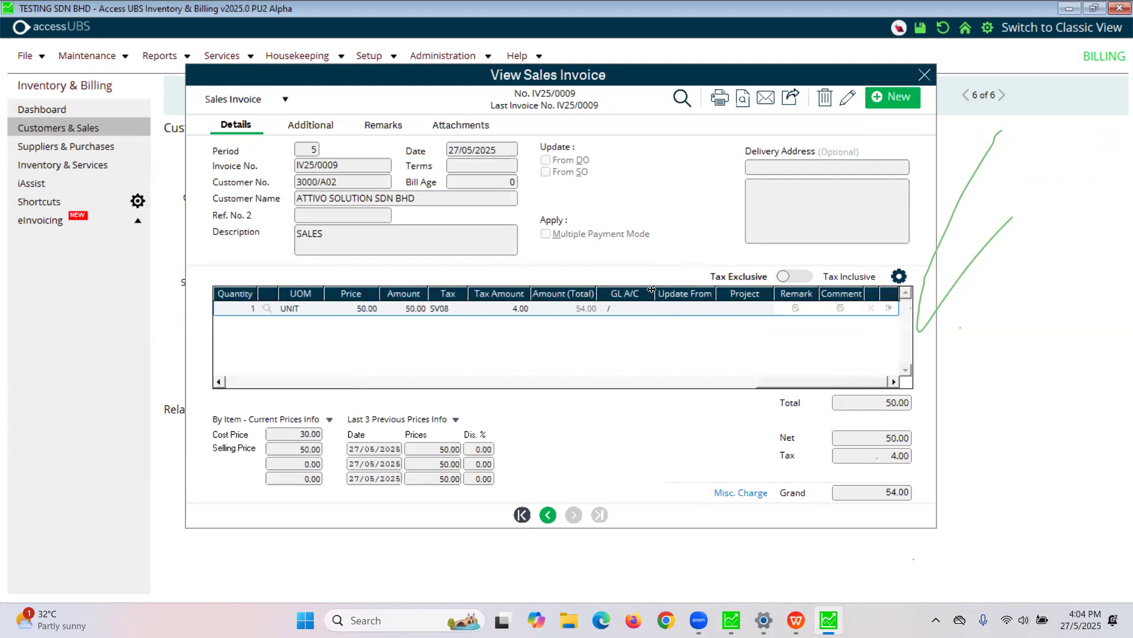
Remove the GL A/C column from the sales invoice item list, add it again, and place it directly after Amount (Total).
{"action": "left_click", "coordinate": [899, 277]}
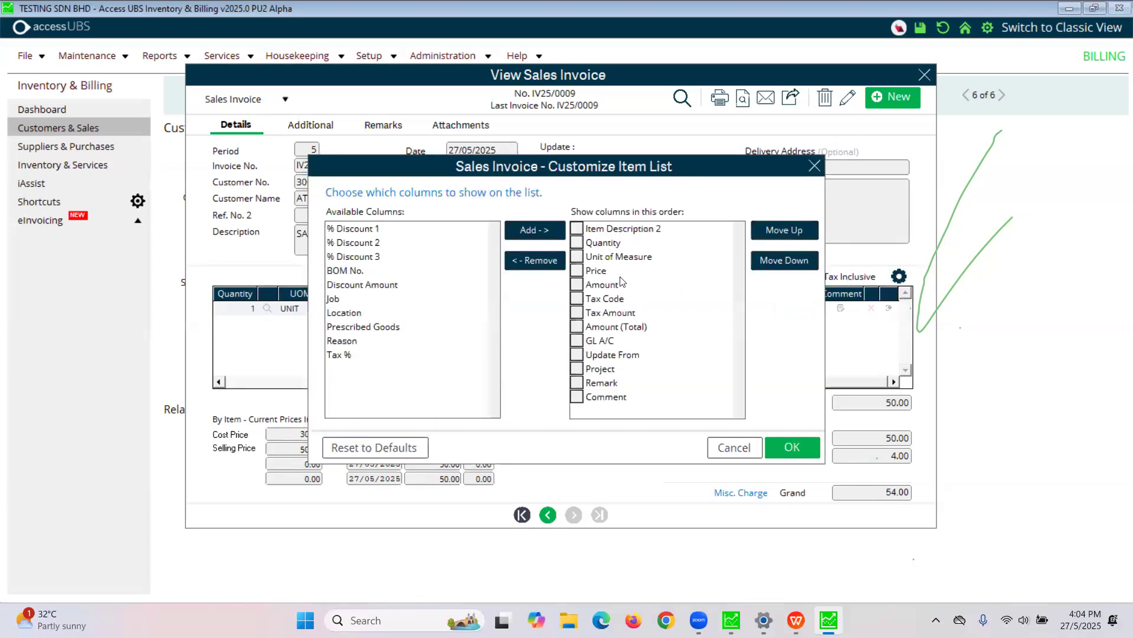
{"action": "left_click", "coordinate": [597, 342]}
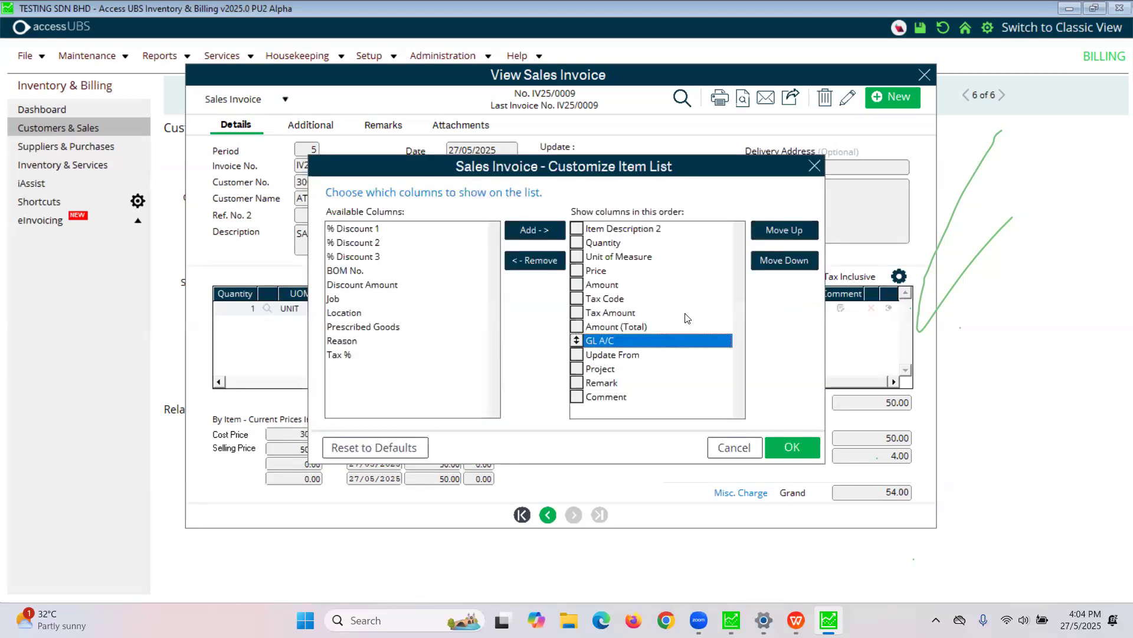
{"action": "left_click", "coordinate": [526, 261]}
{"action": "left_click", "coordinate": [334, 299]}
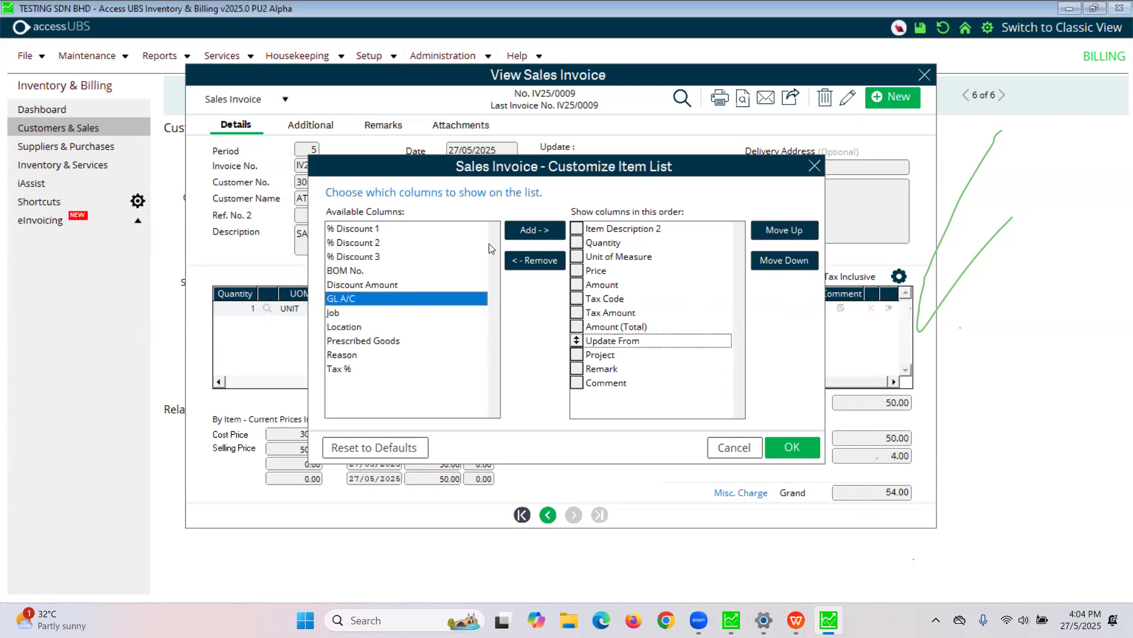
{"action": "left_click", "coordinate": [549, 232]}
{"action": "left_click_drag", "start_coordinate": [581, 396], "coordinate": [578, 344]}
{"action": "left_click", "coordinate": [602, 329]}
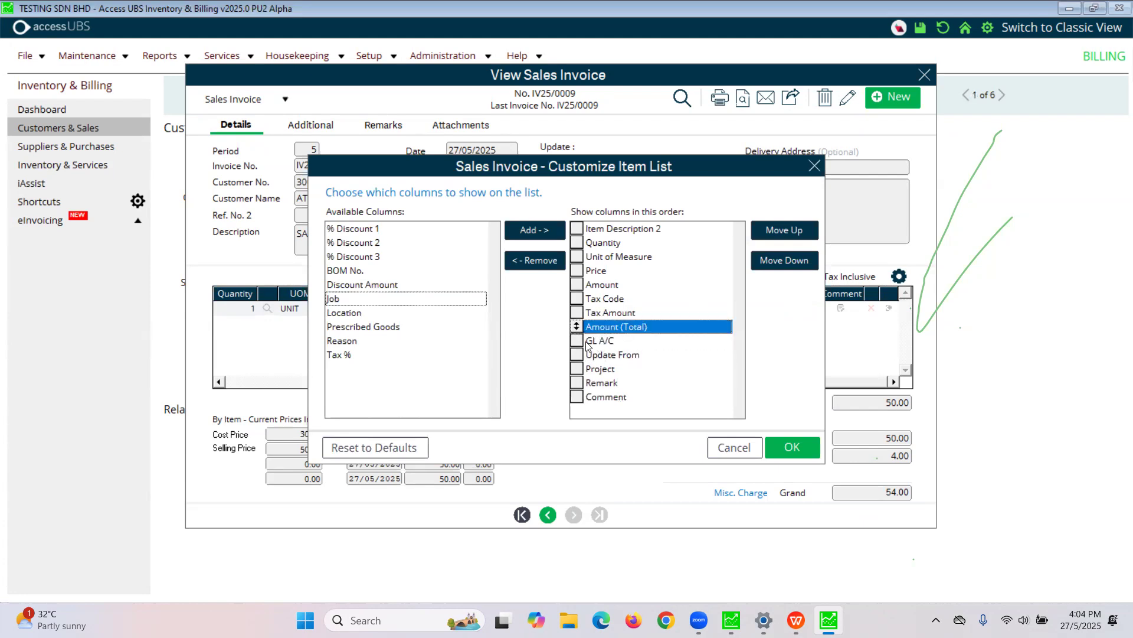
{"action": "left_click", "coordinate": [804, 443]}
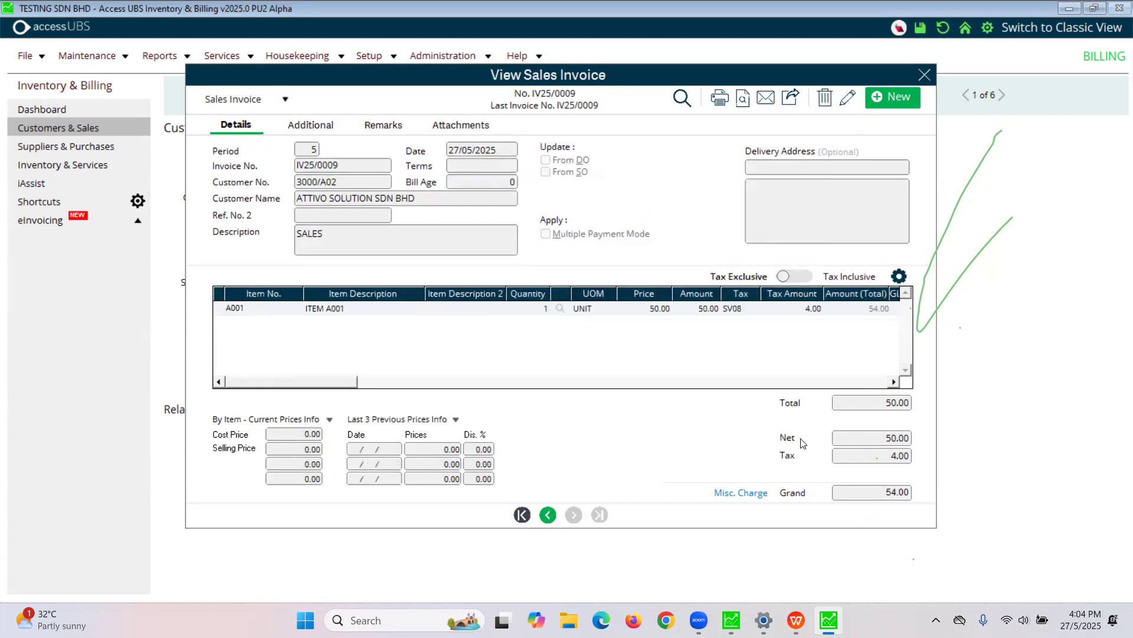
Edit the displayed sales invoice, set the GL A/C of item A001 to 5003/000, save it, and close the invoice.
{"action": "left_click", "coordinate": [848, 98]}
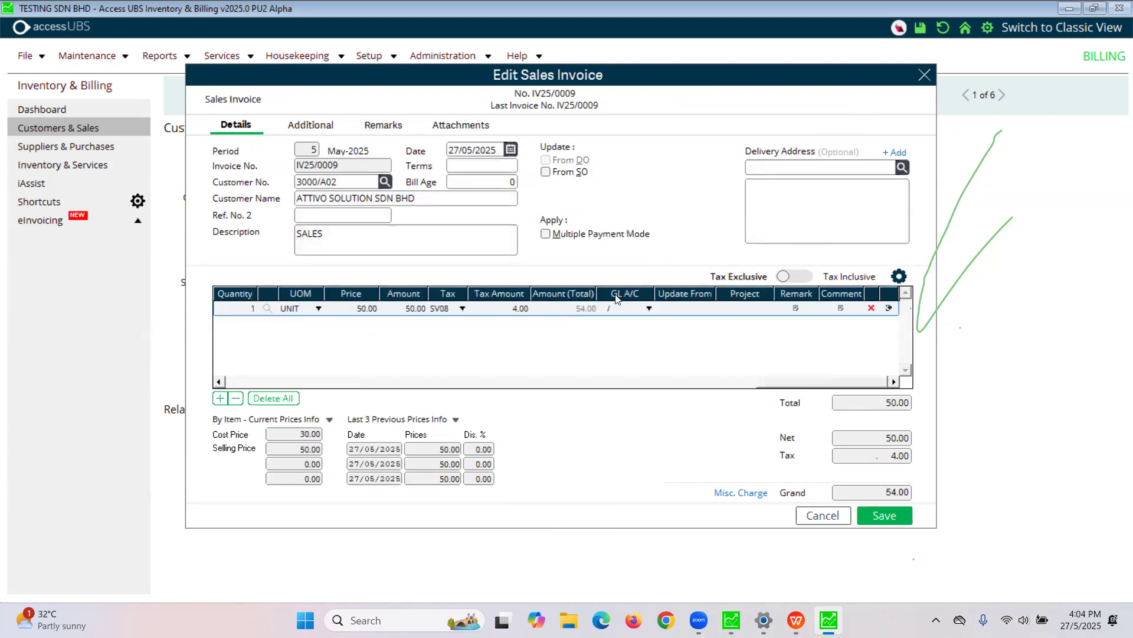
{"action": "left_click", "coordinate": [603, 306]}
{"action": "type", "text": "5003/000"}
{"action": "key", "text": "Tab"}
{"action": "left_click", "coordinate": [894, 520]}
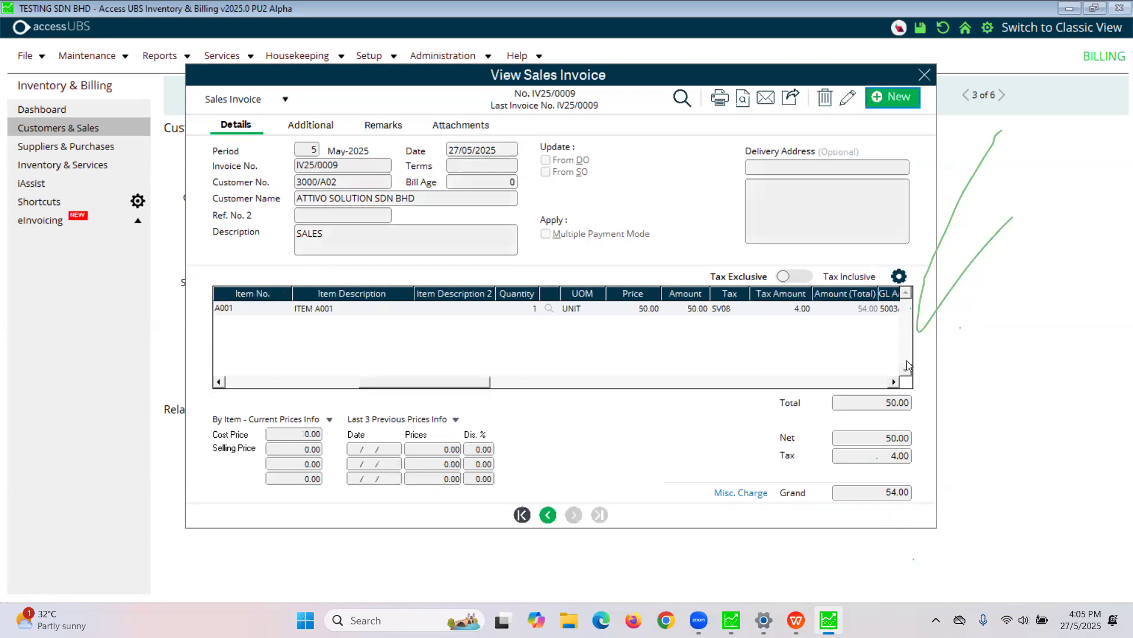
{"action": "left_click", "coordinate": [924, 74]}
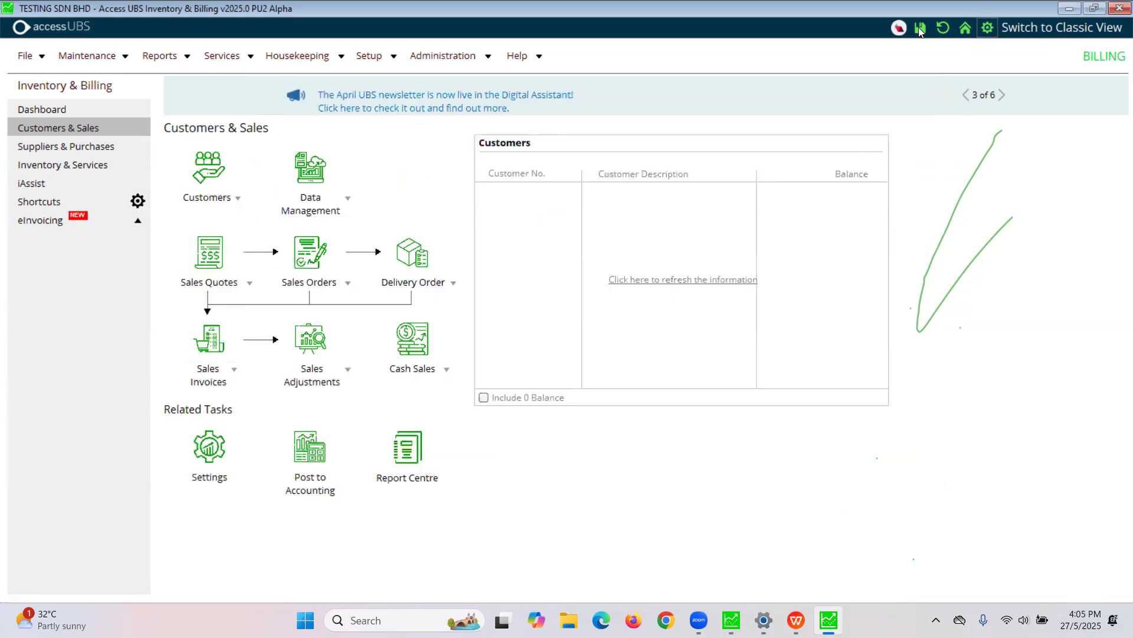
Check the credit and cash sales accounts in the run setup's account numbers and cancel without changes.
{"action": "left_click", "coordinate": [988, 27]}
{"action": "left_click", "coordinate": [590, 164]}
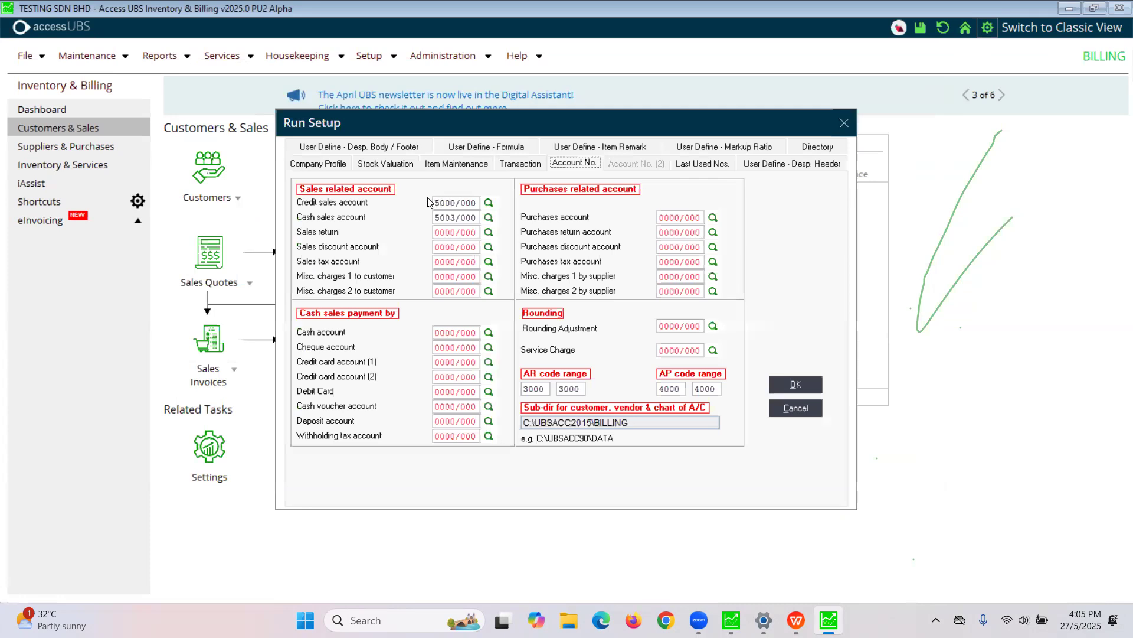
{"action": "left_click", "coordinate": [795, 409]}
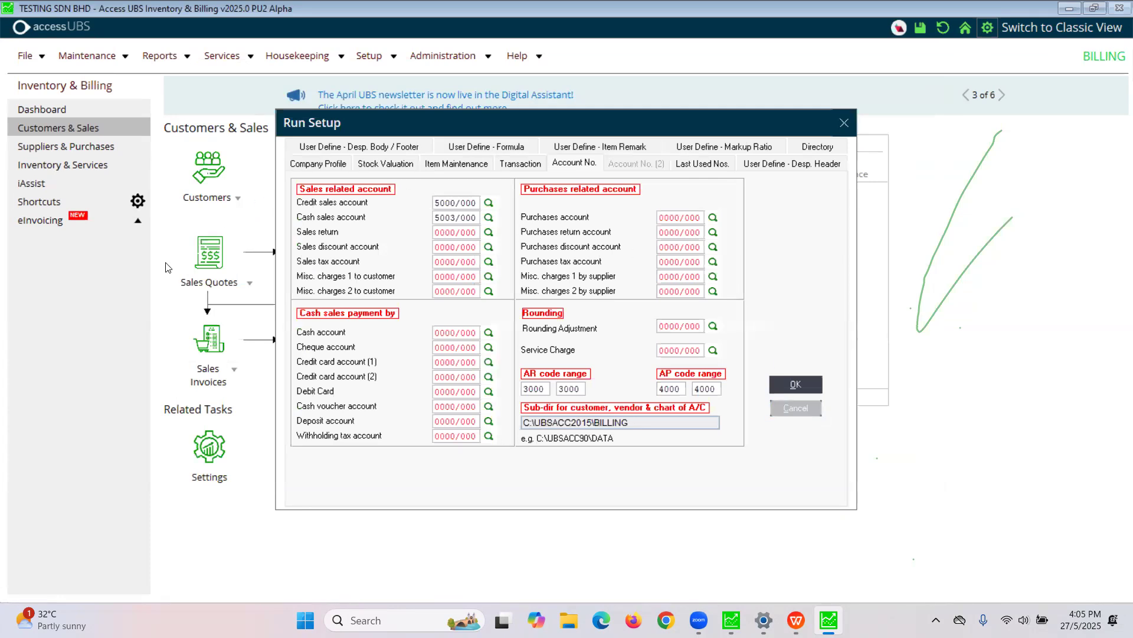
Check item A001's sales and purchase account codes in item file maintenance and exit.
{"action": "left_click", "coordinate": [116, 56]}
{"action": "mouse_move", "coordinate": [120, 115]}
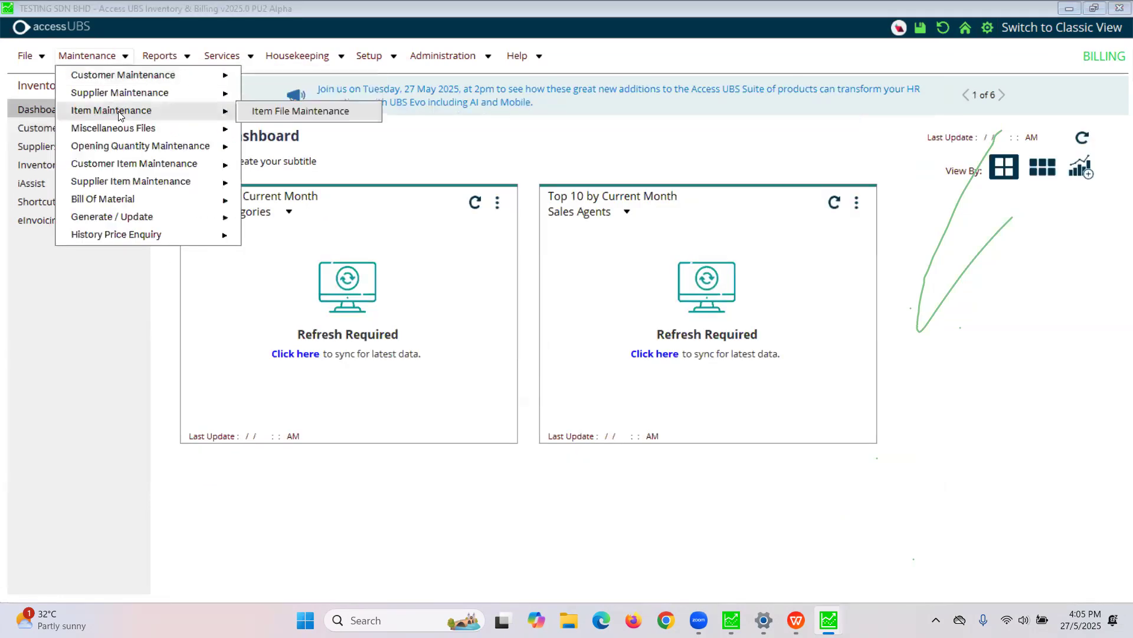
{"action": "left_click", "coordinate": [248, 110]}
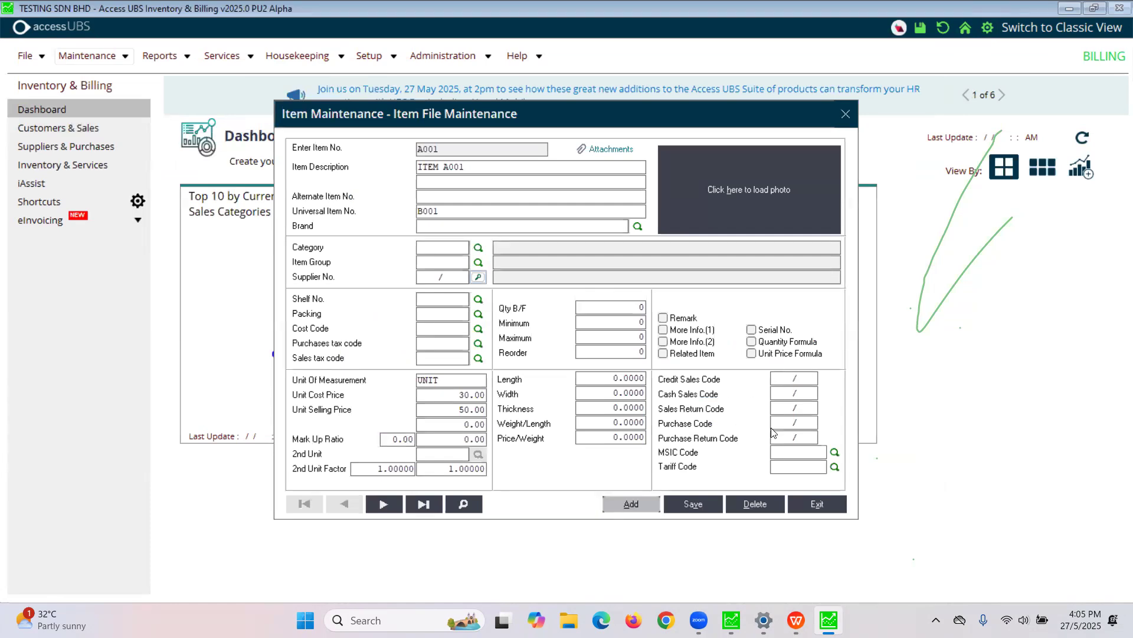
{"action": "left_click", "coordinate": [816, 508]}
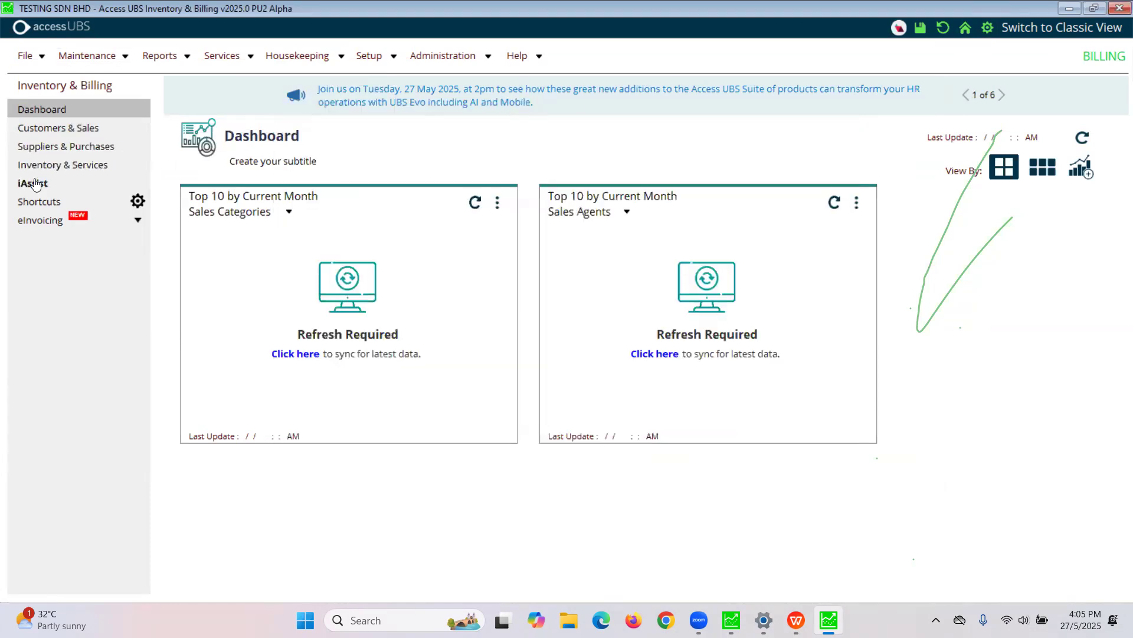
Reopen the latest sales invoice, check the GL A/C value on its item line, and close it.
{"action": "left_click", "coordinate": [39, 201]}
{"action": "left_click", "coordinate": [216, 252]}
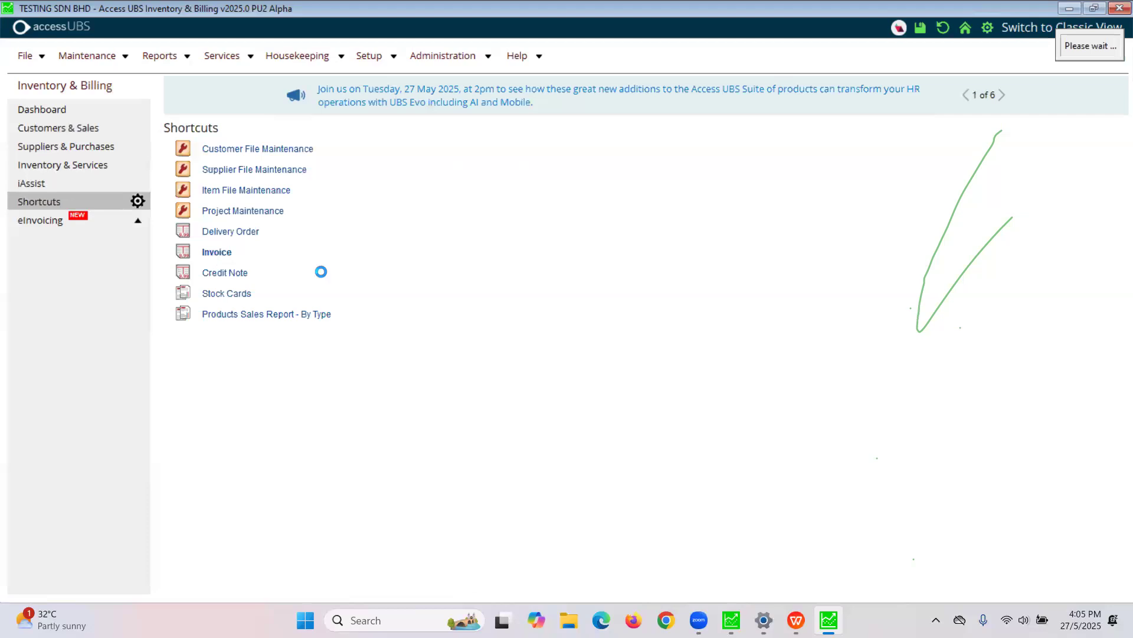
{"action": "left_click", "coordinate": [600, 515]}
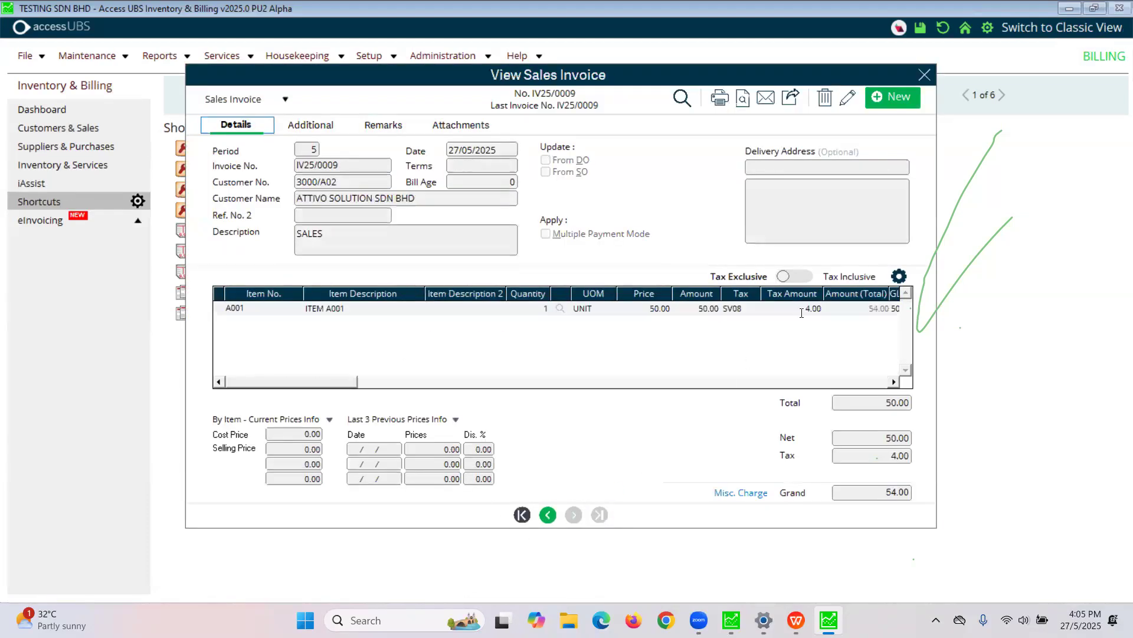
{"action": "left_click", "coordinate": [804, 311]}
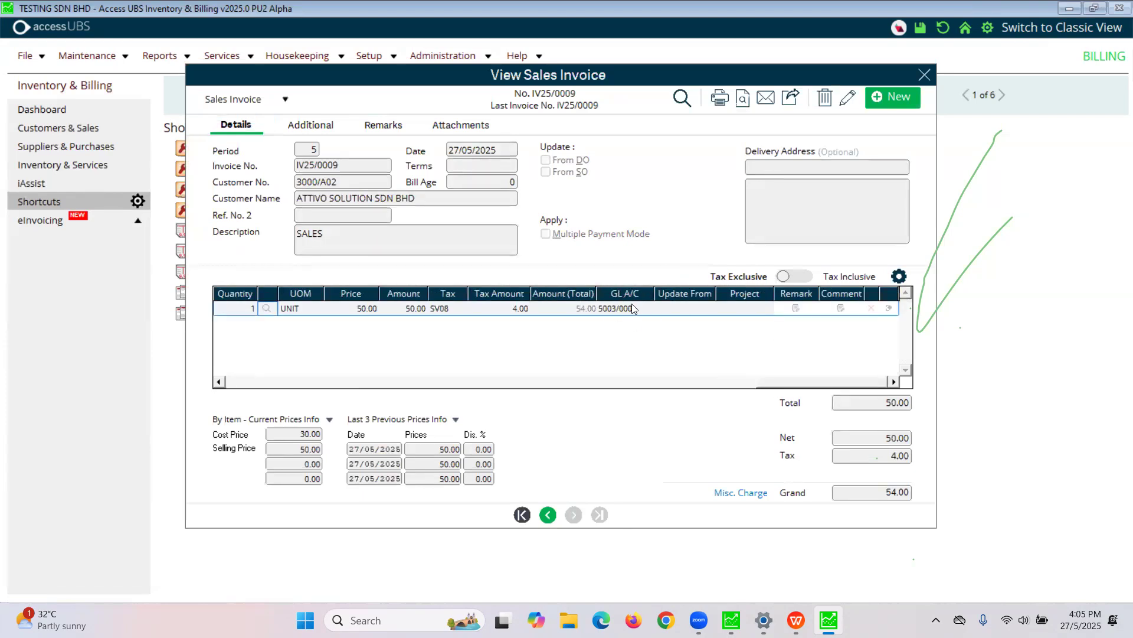
{"action": "key", "text": "Escape"}
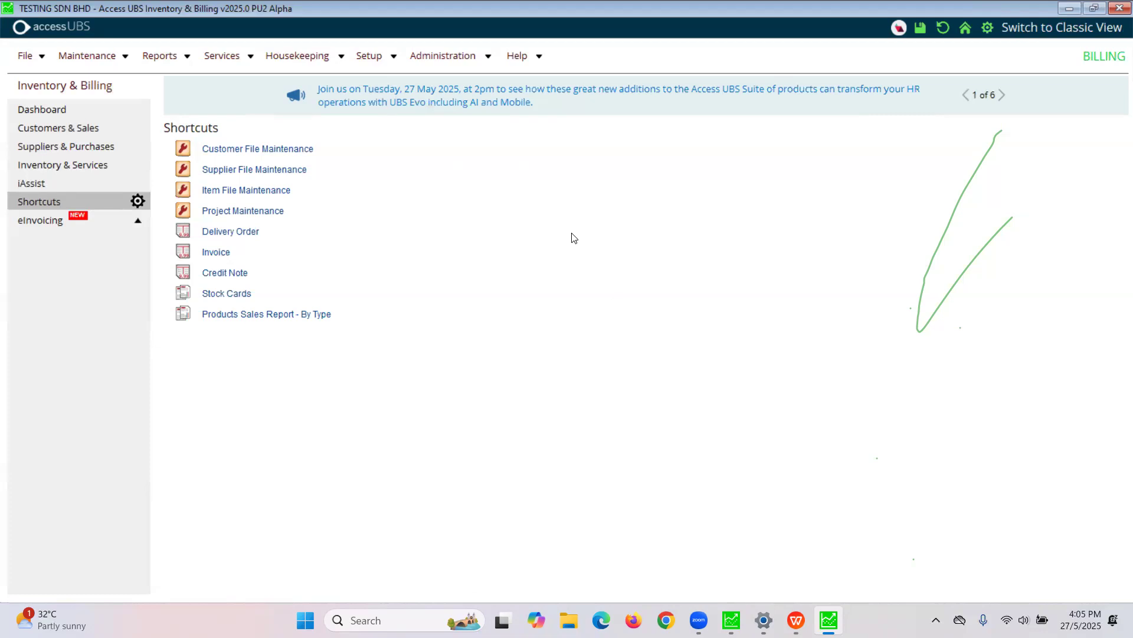
Start a new posting to accounting for period 5 and mark Invoices as the transaction type.
{"action": "left_click", "coordinate": [85, 132]}
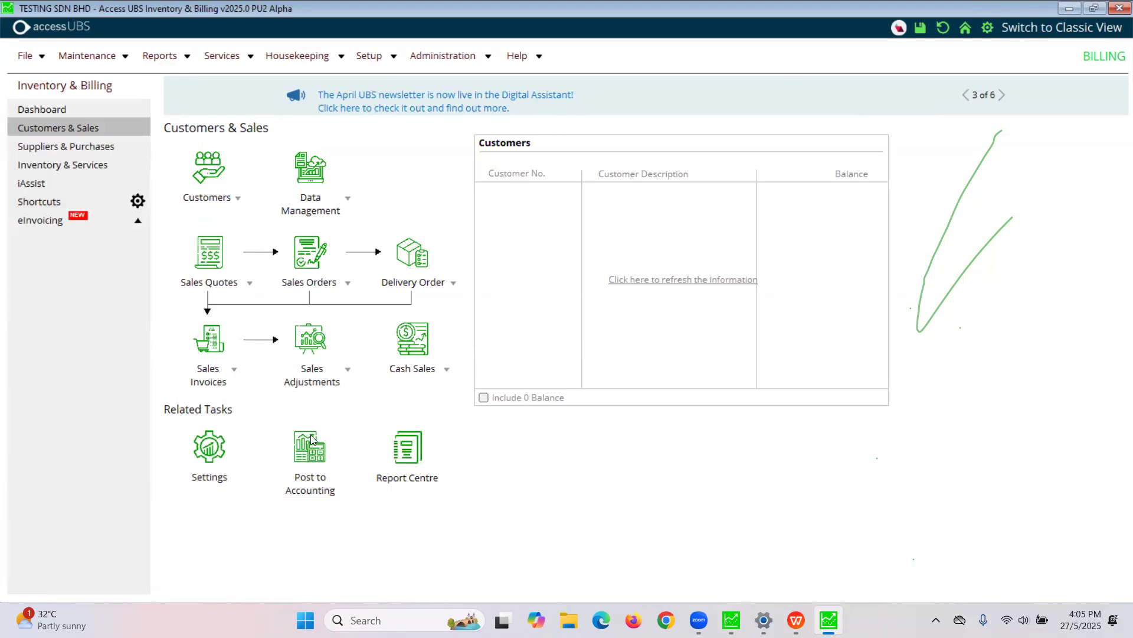
{"action": "left_click", "coordinate": [318, 483]}
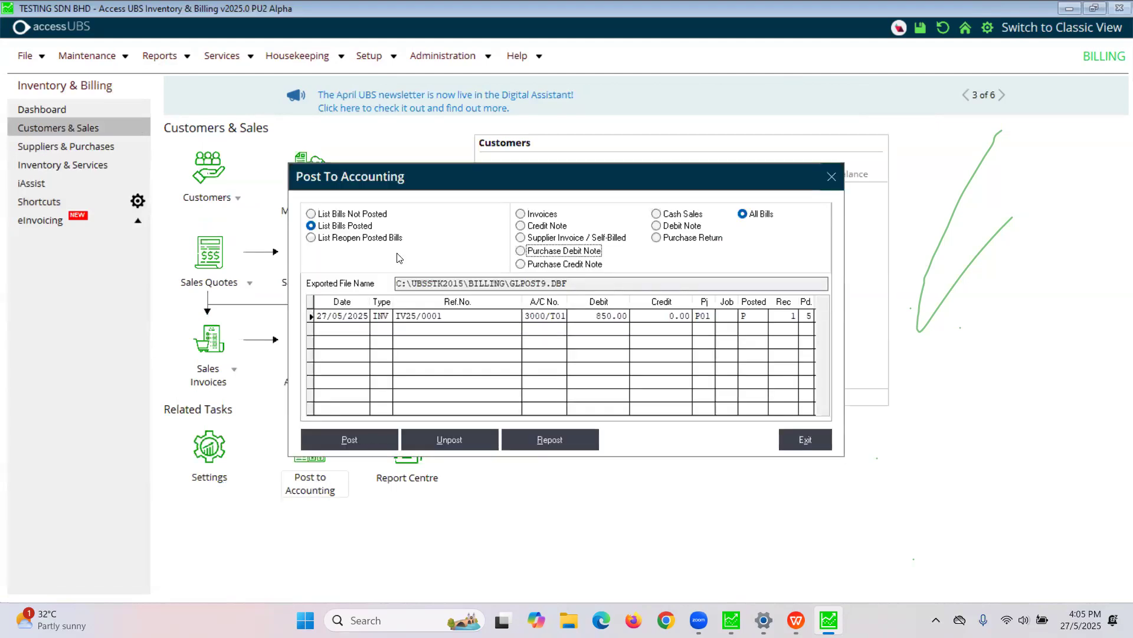
{"action": "left_click", "coordinate": [375, 448]}
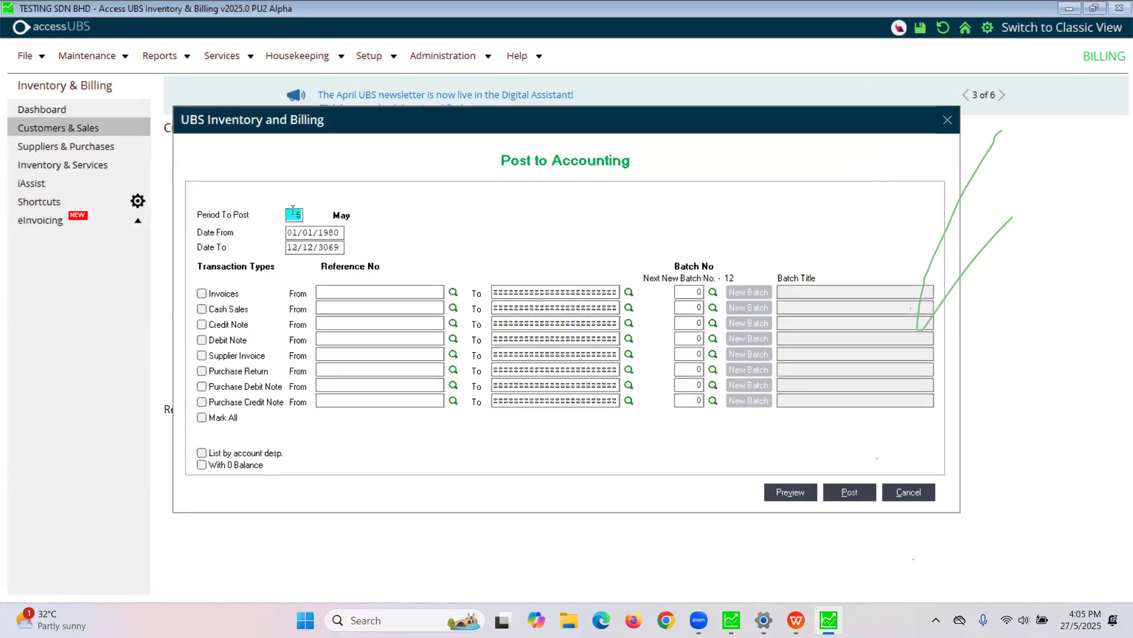
{"action": "left_click", "coordinate": [208, 292]}
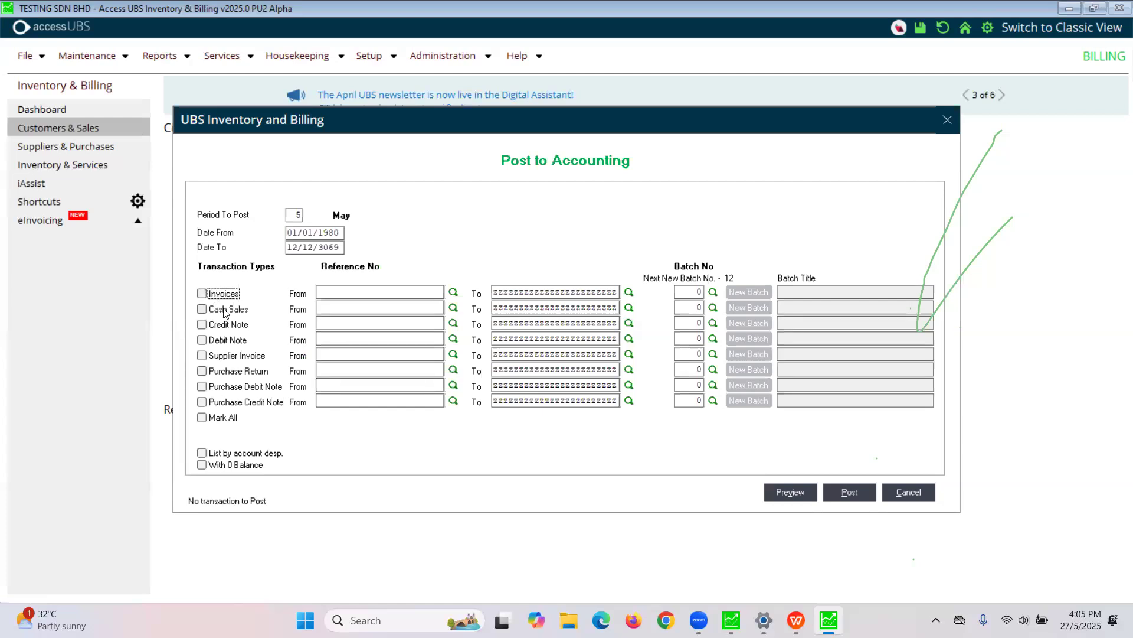
{"action": "left_click", "coordinate": [223, 295]}
Try adding Cash Sales, Credit Note and Debit Note to the posting, and leave only Invoices marked.
{"action": "left_click", "coordinate": [228, 310]}
{"action": "left_click", "coordinate": [228, 327]}
{"action": "left_click", "coordinate": [239, 343]}
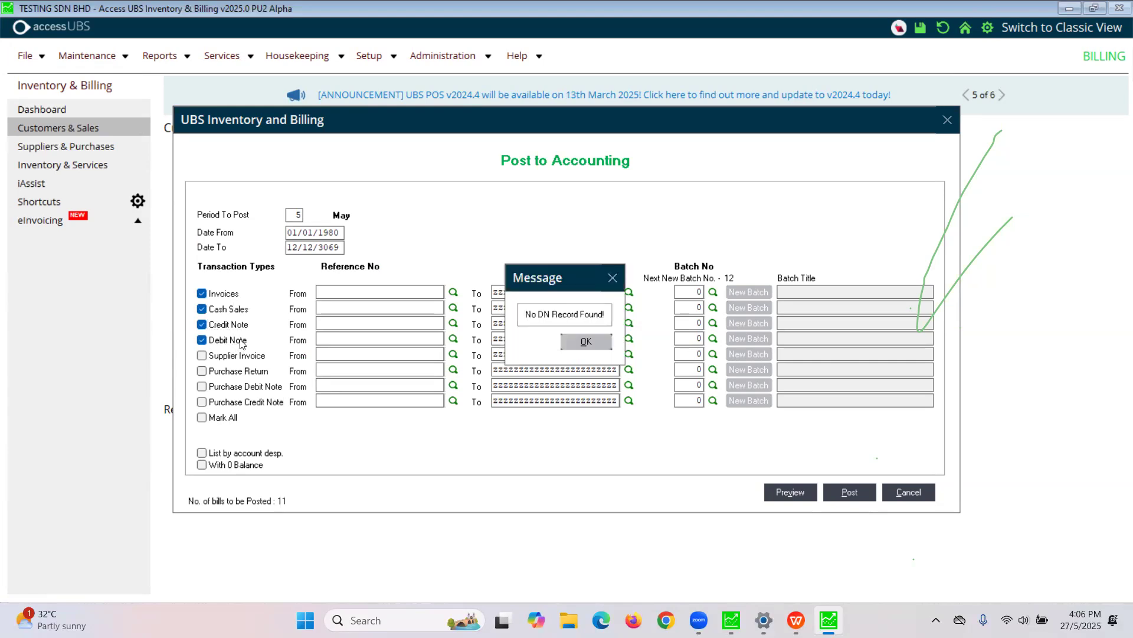
{"action": "left_click", "coordinate": [585, 342]}
{"action": "left_click", "coordinate": [202, 324]}
{"action": "left_click", "coordinate": [218, 310]}
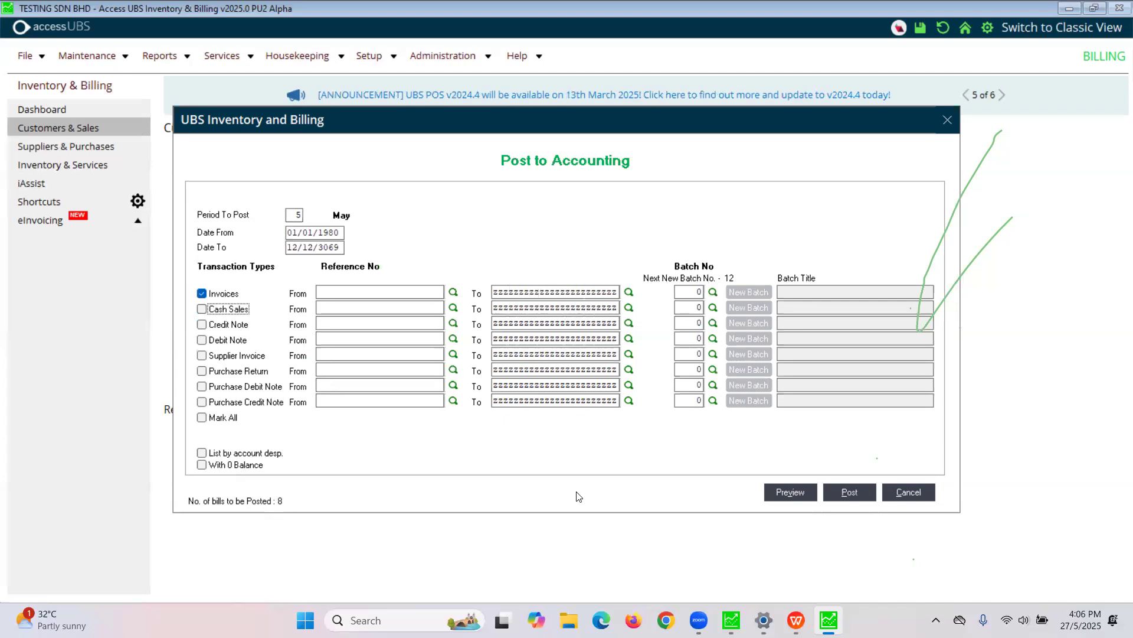
Preview the invoices before posting and examine the sales and tax lines coded SV06, including the asterisk beside the period.
{"action": "left_click", "coordinate": [791, 492]}
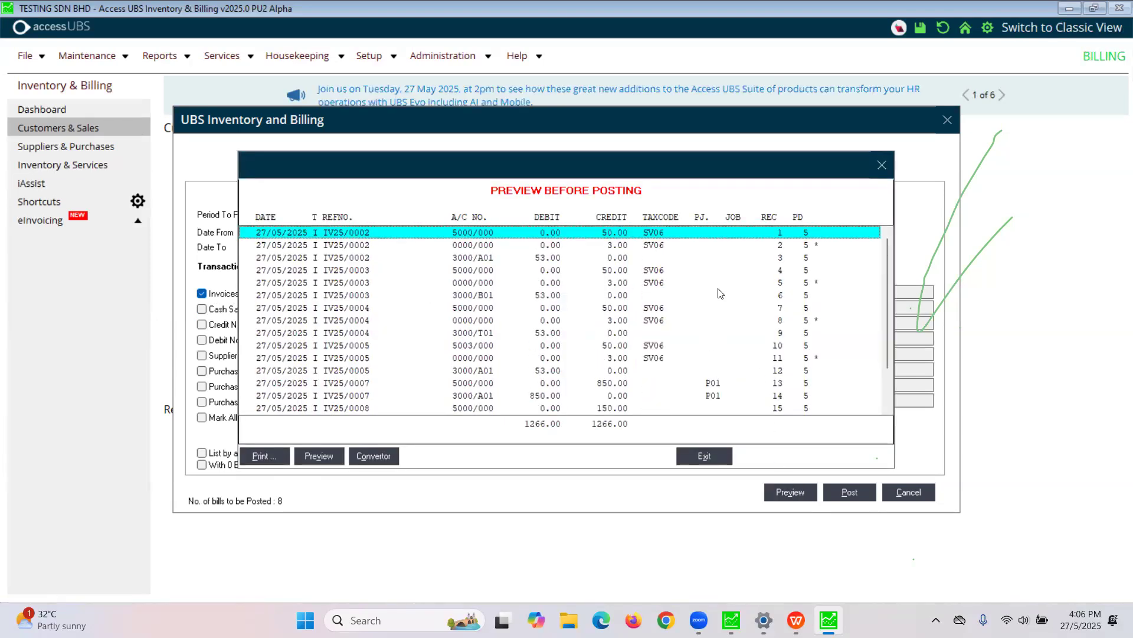
{"action": "left_click", "coordinate": [821, 246]}
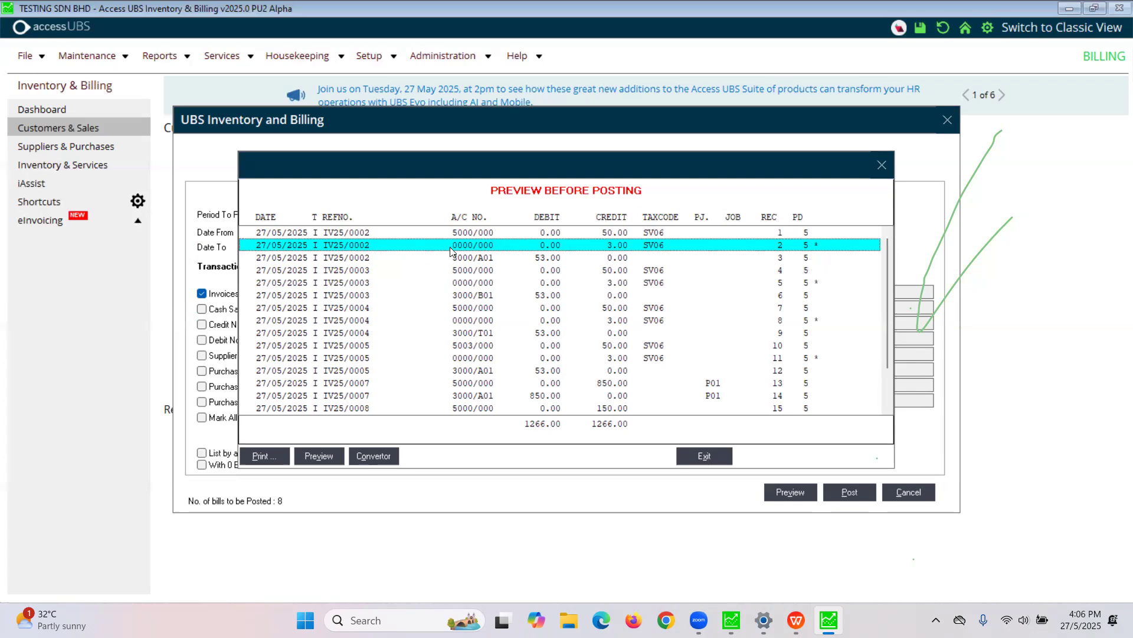
{"action": "left_click", "coordinate": [660, 235]}
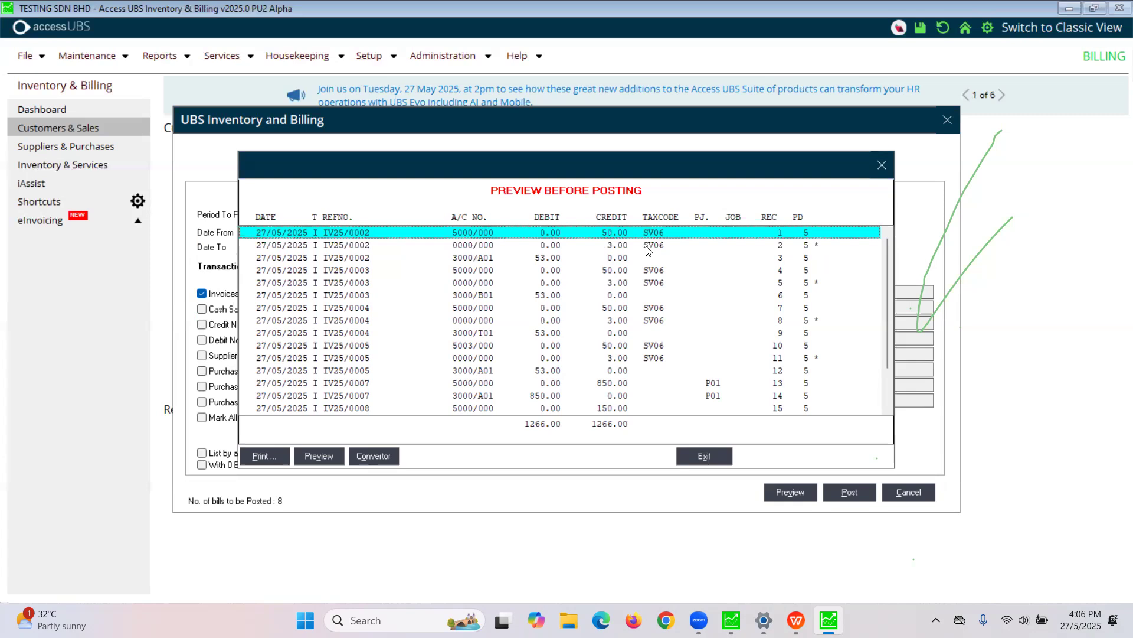
{"action": "left_click", "coordinate": [648, 247]}
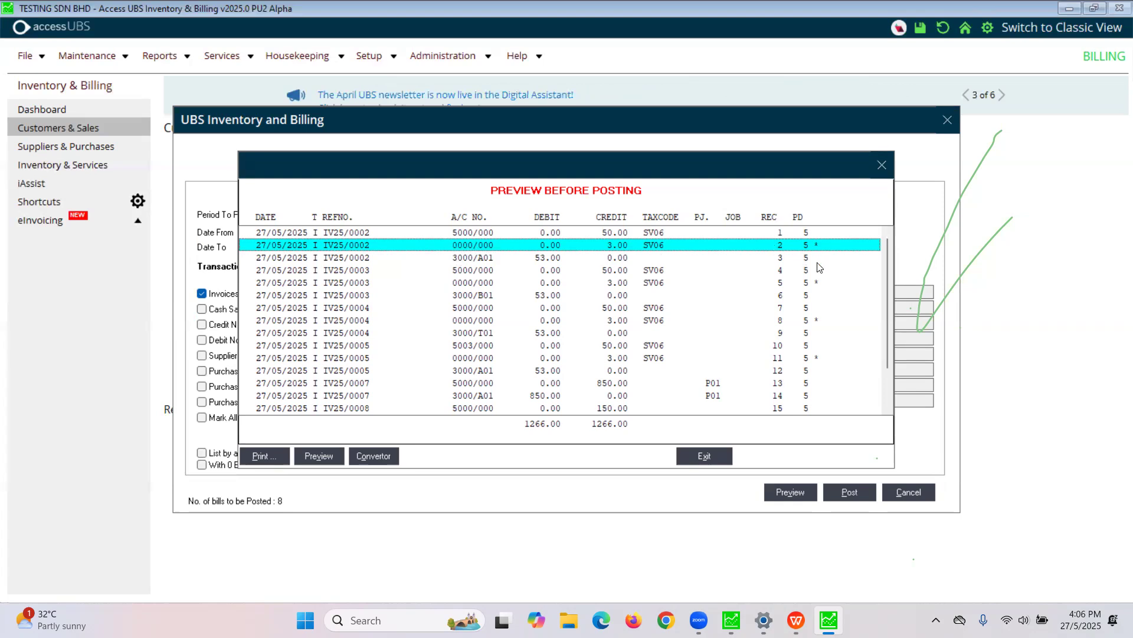
{"action": "scroll", "coordinate": [823, 292], "scroll_direction": "down", "scroll_amount": 3}
{"action": "left_click", "coordinate": [824, 323]}
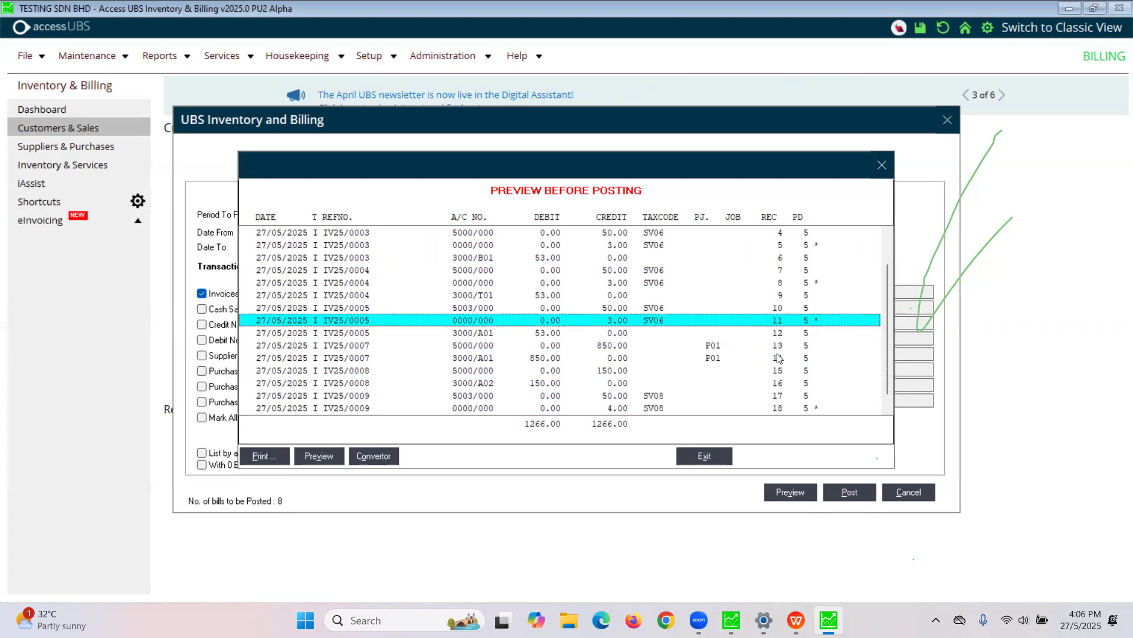
Compare the debit and credit lines of the invoices without a tax code in the posting preview.
{"action": "left_click", "coordinate": [490, 359]}
{"action": "left_click", "coordinate": [620, 349]}
{"action": "left_click", "coordinate": [622, 371]}
{"action": "left_click", "coordinate": [624, 347]}
{"action": "left_click", "coordinate": [621, 357]}
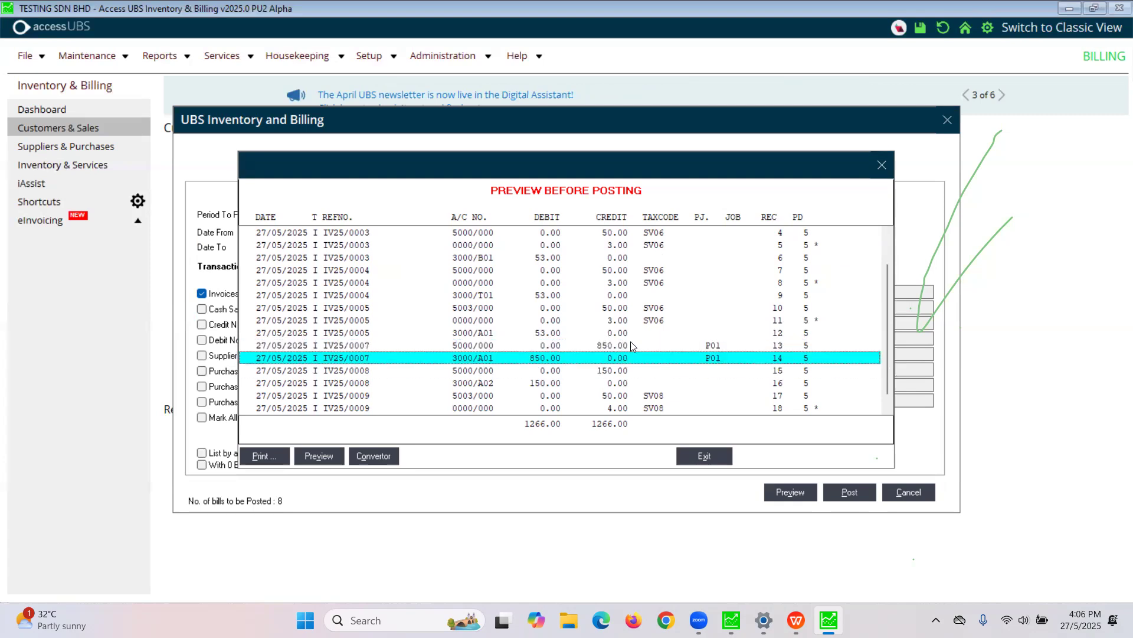
{"action": "left_click", "coordinate": [808, 345]}
{"action": "left_click", "coordinate": [804, 356]}
{"action": "left_click", "coordinate": [806, 345]}
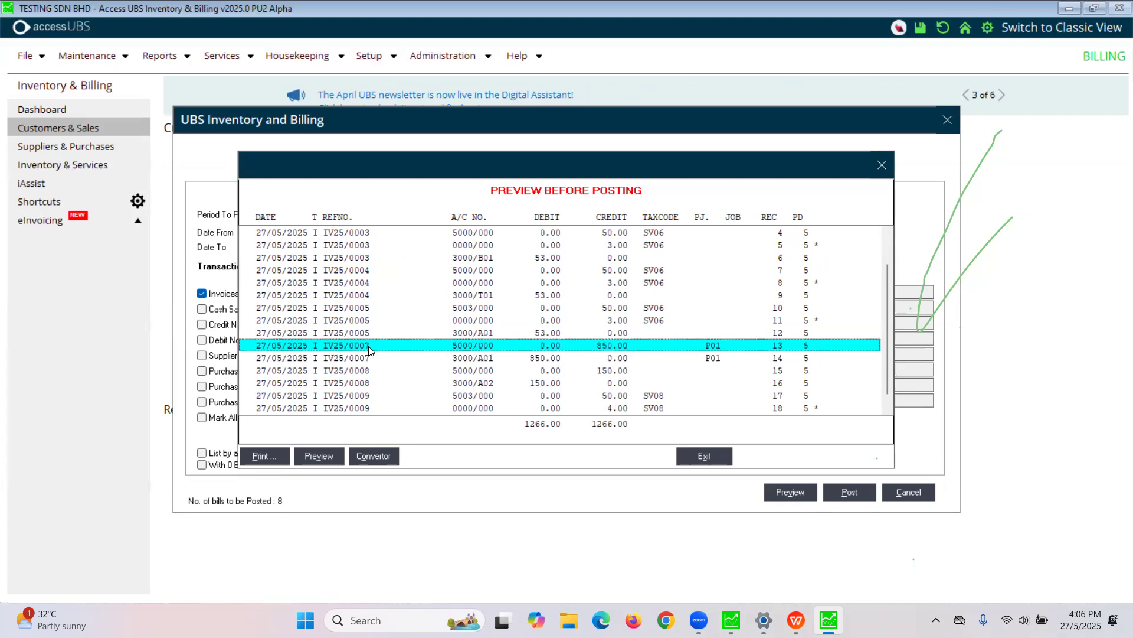
{"action": "left_click", "coordinate": [424, 358]}
{"action": "left_click", "coordinate": [469, 382]}
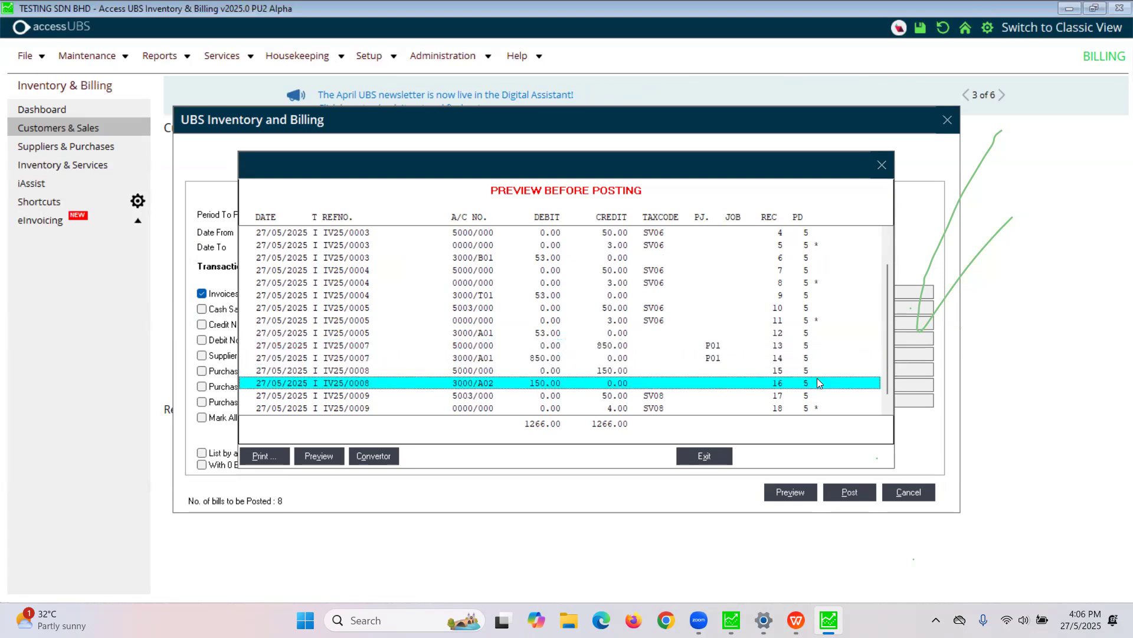
Check the last invoice's SV08 tax line in the preview, and exit the posting without posting anything.
{"action": "scroll", "coordinate": [820, 392], "scroll_direction": "down", "scroll_amount": 1}
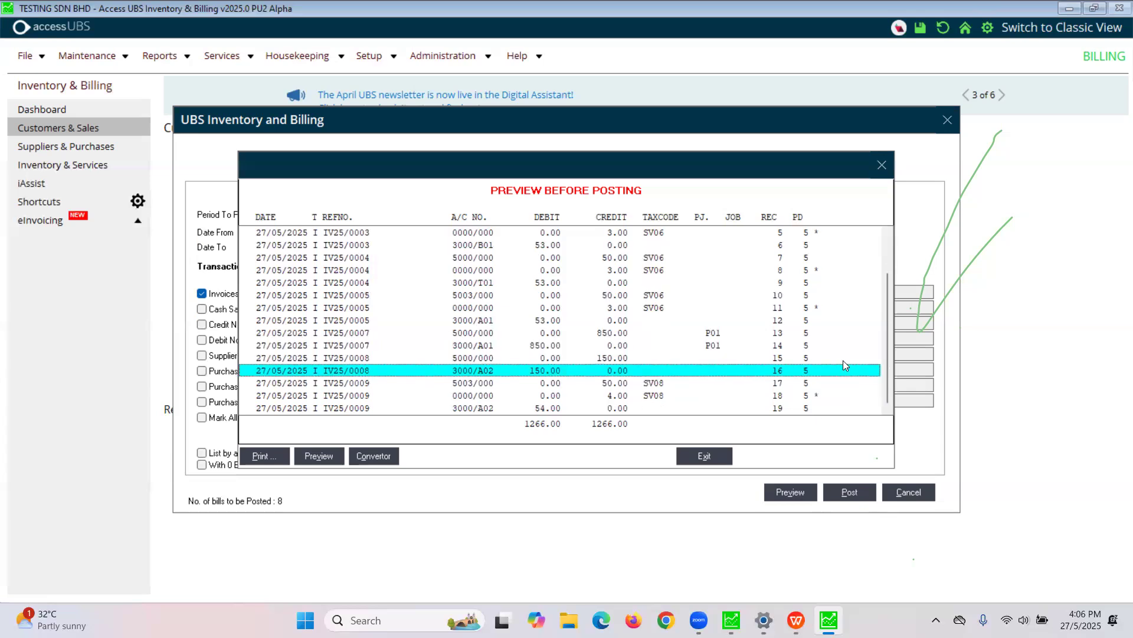
{"action": "left_click", "coordinate": [816, 395]}
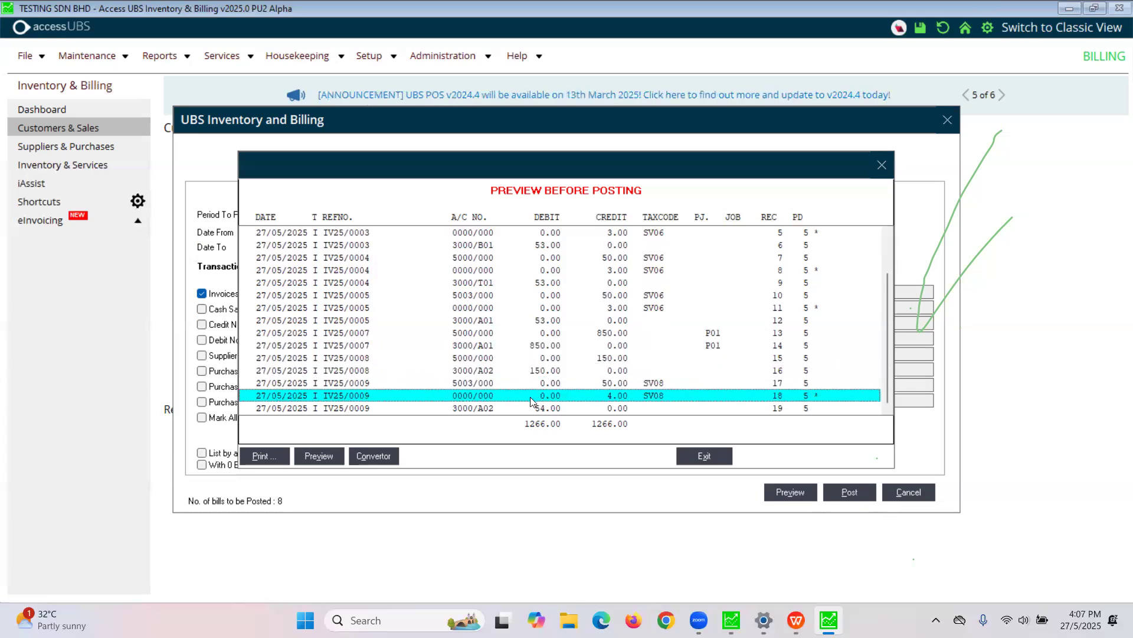
{"action": "left_click", "coordinate": [694, 459]}
{"action": "left_click", "coordinate": [907, 496]}
{"action": "left_click", "coordinate": [819, 444]}
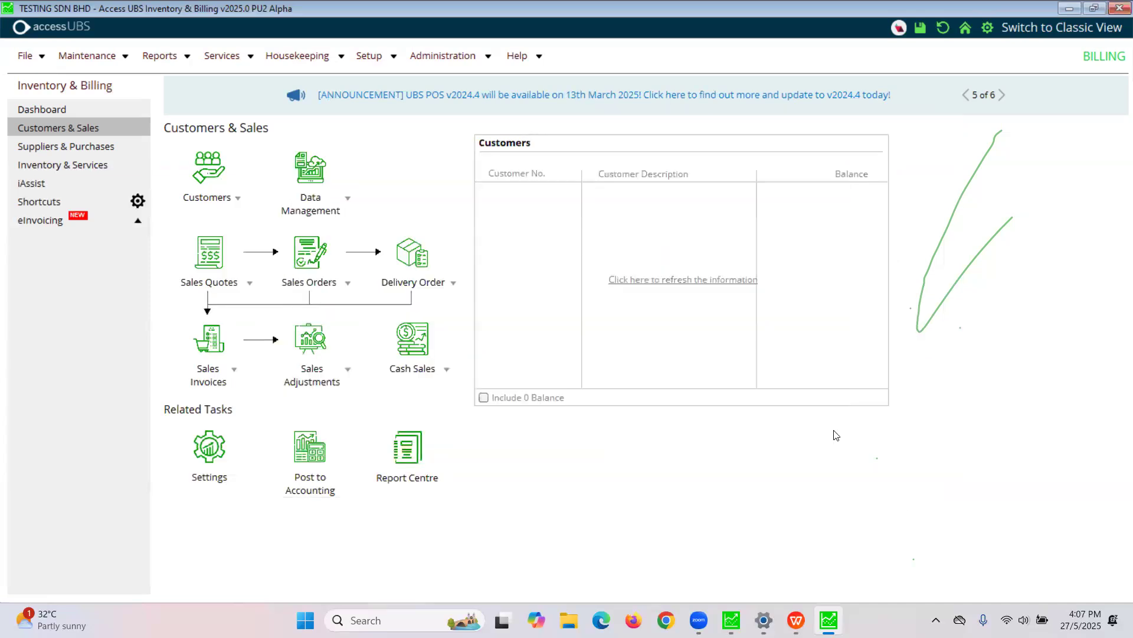
Set the sales tax account to 4050/000 in the run setup's account numbers and save the setup.
{"action": "left_click", "coordinate": [987, 27]}
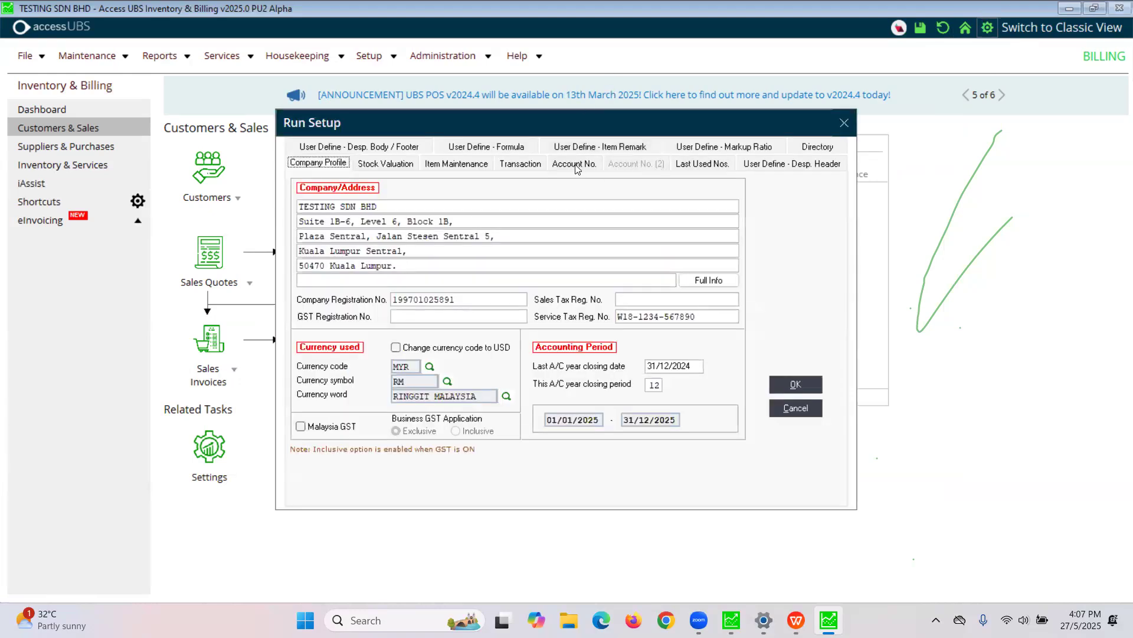
{"action": "left_click", "coordinate": [578, 166]}
{"action": "left_click_drag", "start_coordinate": [434, 262], "coordinate": [479, 267]}
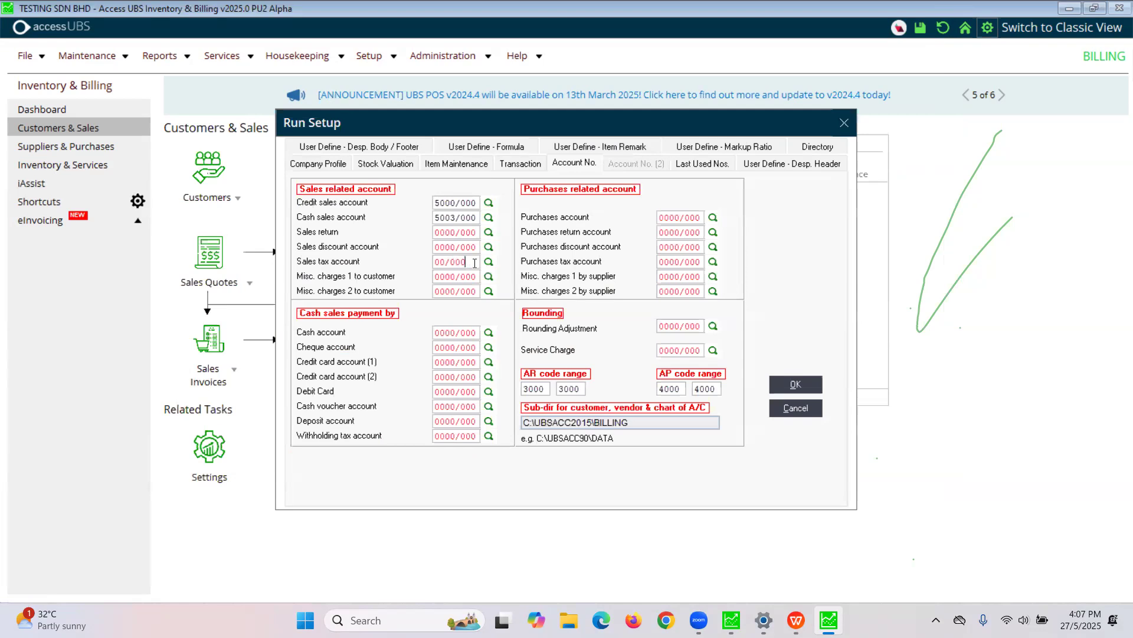
{"action": "left_click", "coordinate": [489, 262]}
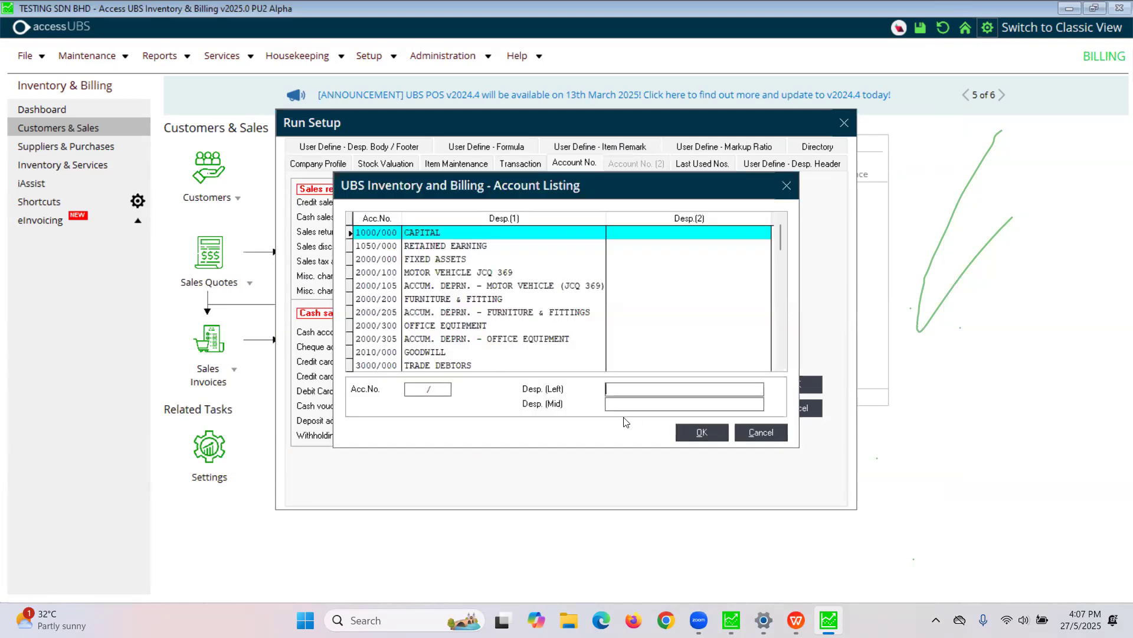
{"action": "type", "text": "SAL"}
{"action": "key", "text": "Tab"}
{"action": "key", "text": "Return"}
{"action": "key", "text": "Return"}
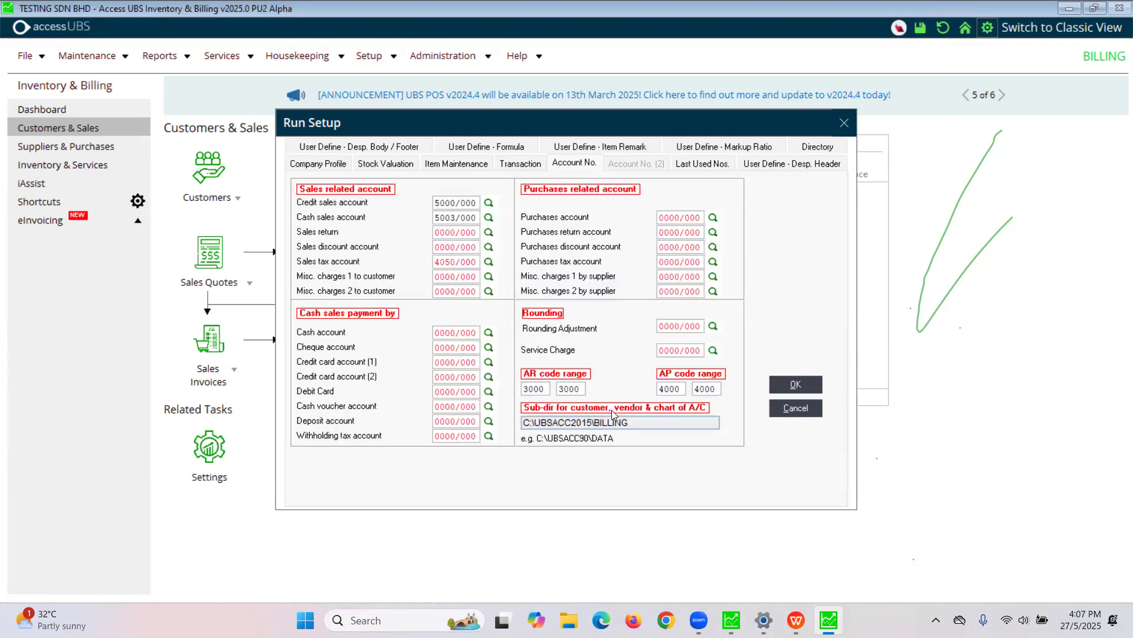
{"action": "left_click", "coordinate": [798, 383]}
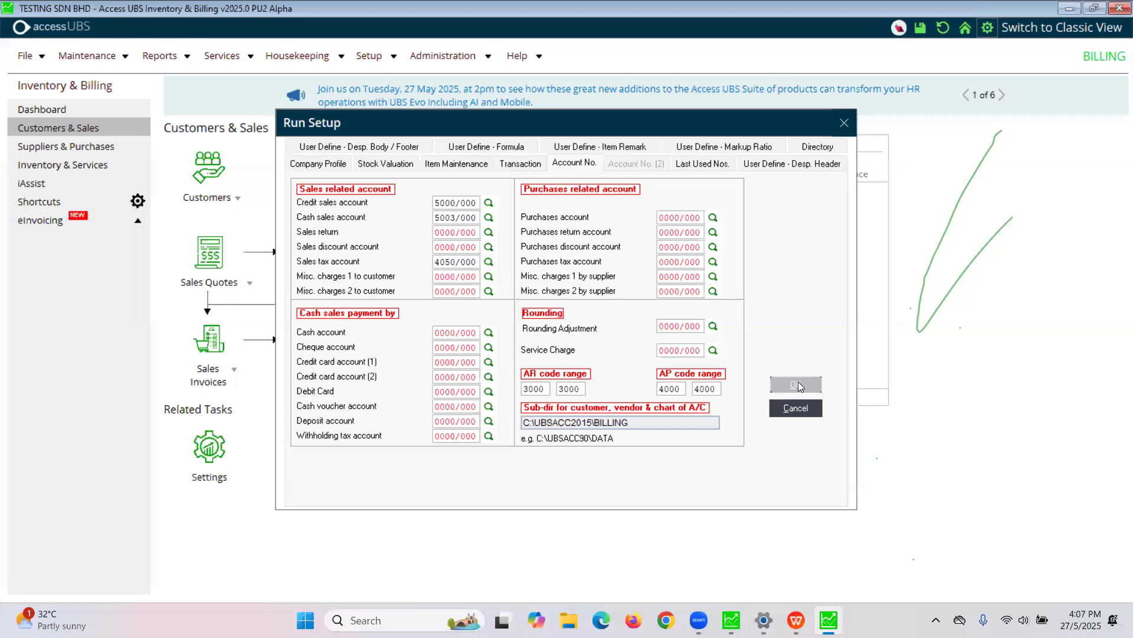
Start posting the sales bills to accounting and mark Invoices as the transaction type.
{"action": "left_click", "coordinate": [66, 129]}
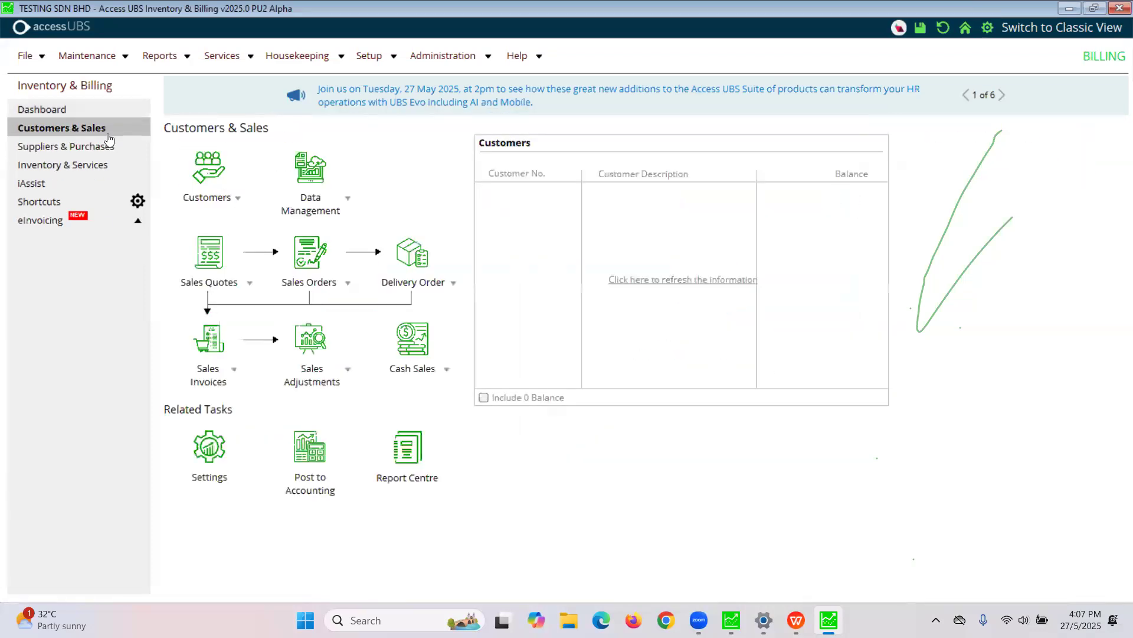
{"action": "left_click", "coordinate": [327, 489]}
{"action": "left_click", "coordinate": [355, 440]}
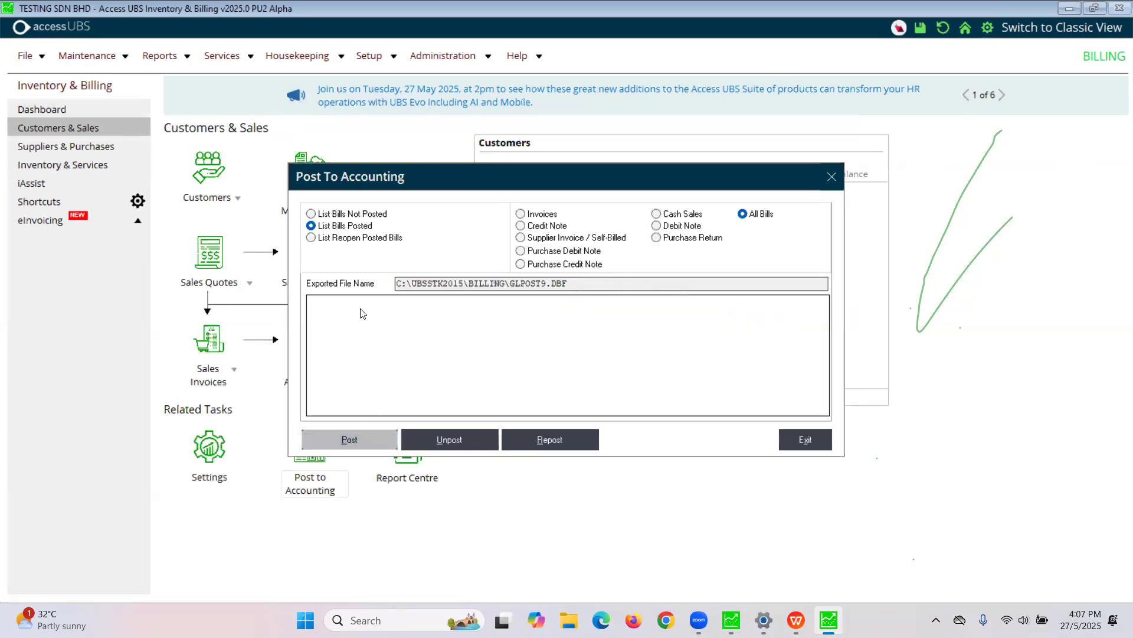
{"action": "left_click", "coordinate": [220, 293]}
Preview the invoices before posting and check the account numbers, tax codes and periods from the first to the last line.
{"action": "left_click", "coordinate": [787, 497]}
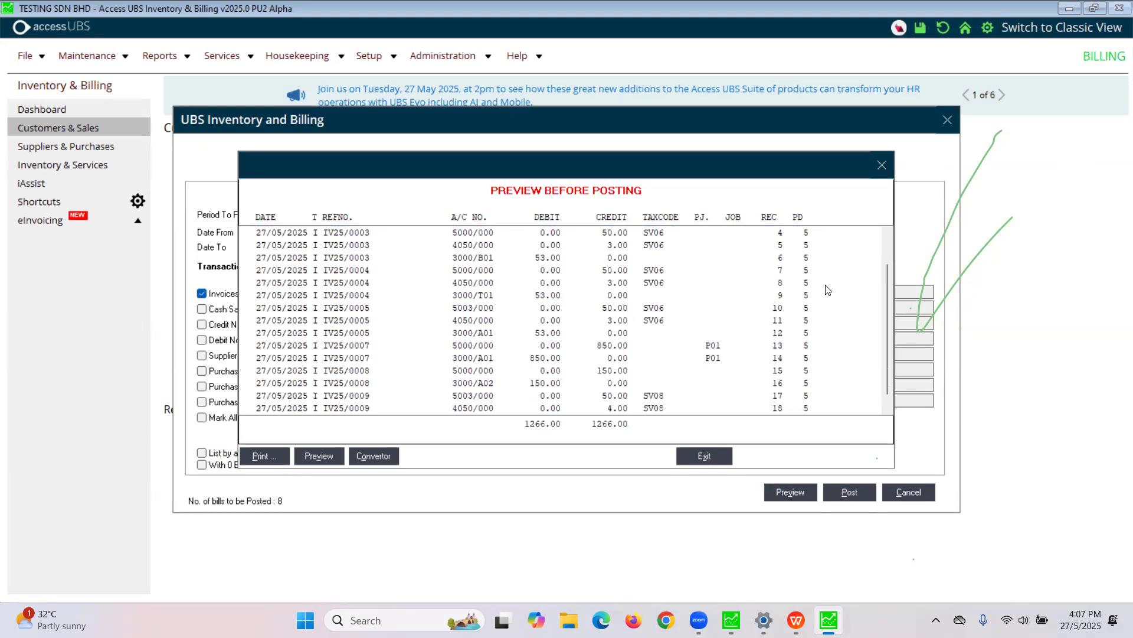
{"action": "scroll", "coordinate": [828, 290], "scroll_direction": "down", "scroll_amount": 1}
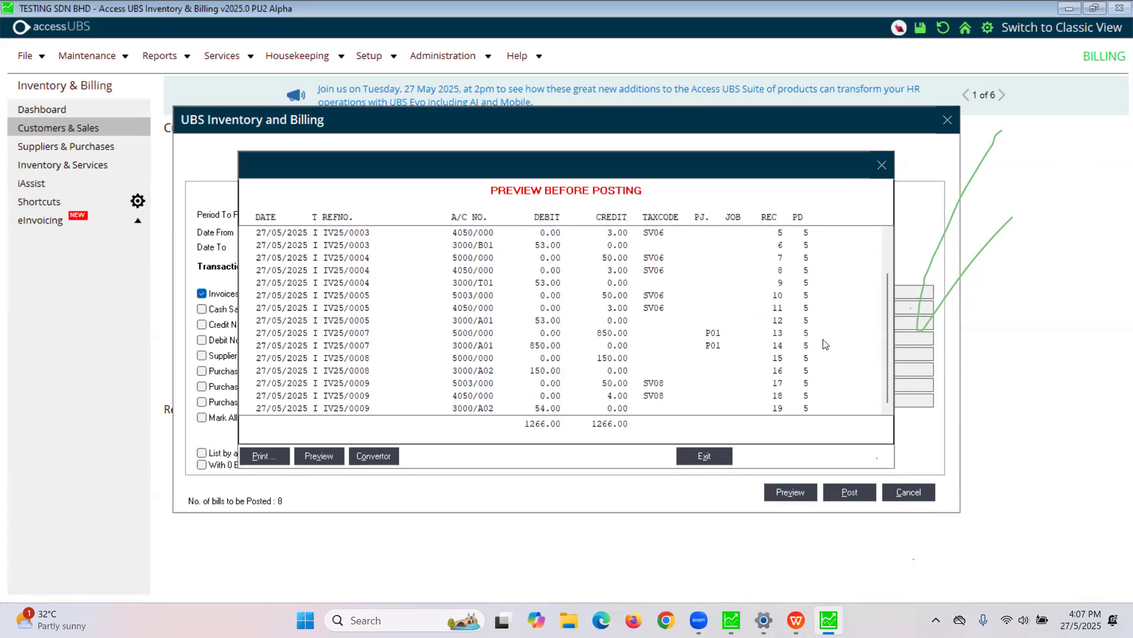
{"action": "scroll", "coordinate": [824, 353], "scroll_direction": "up", "scroll_amount": 2}
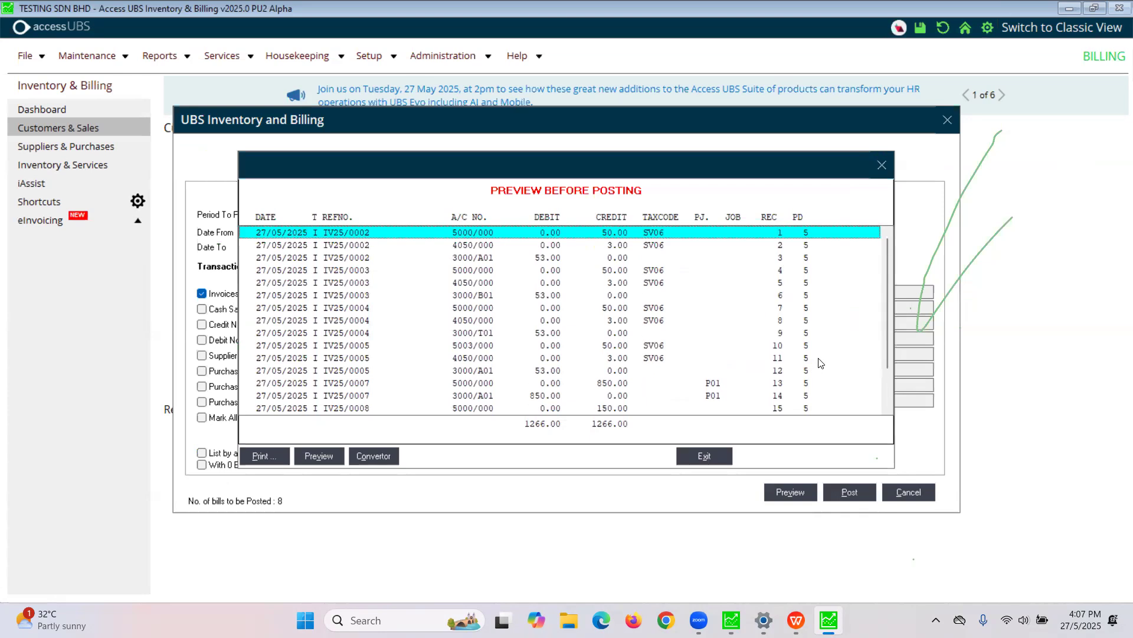
{"action": "left_click", "coordinate": [728, 455]}
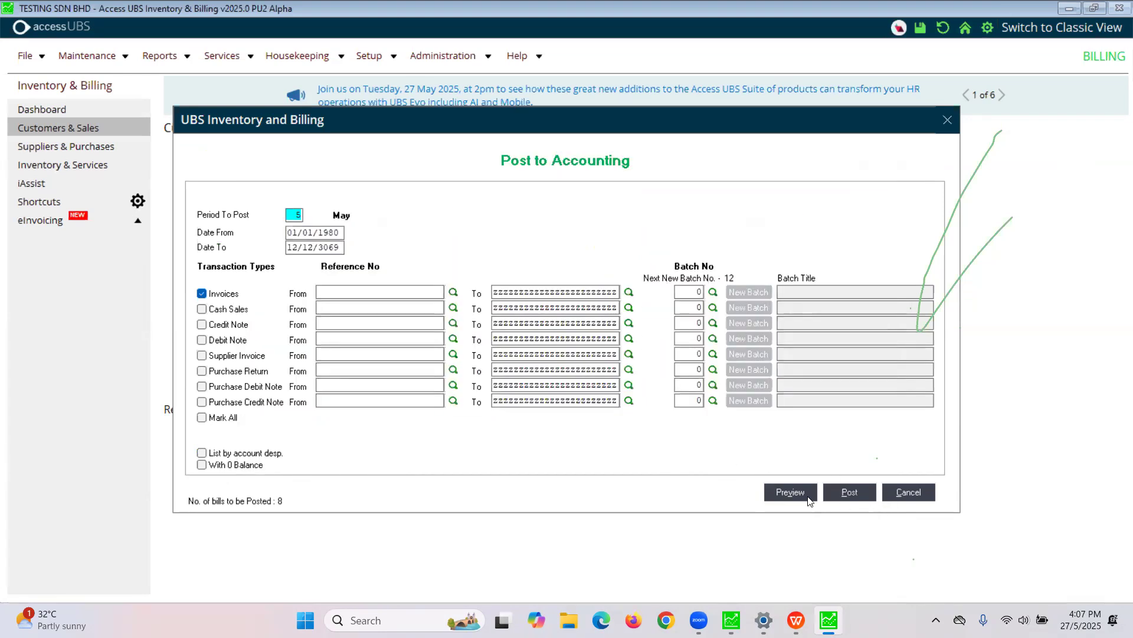
{"action": "left_click", "coordinate": [790, 492]}
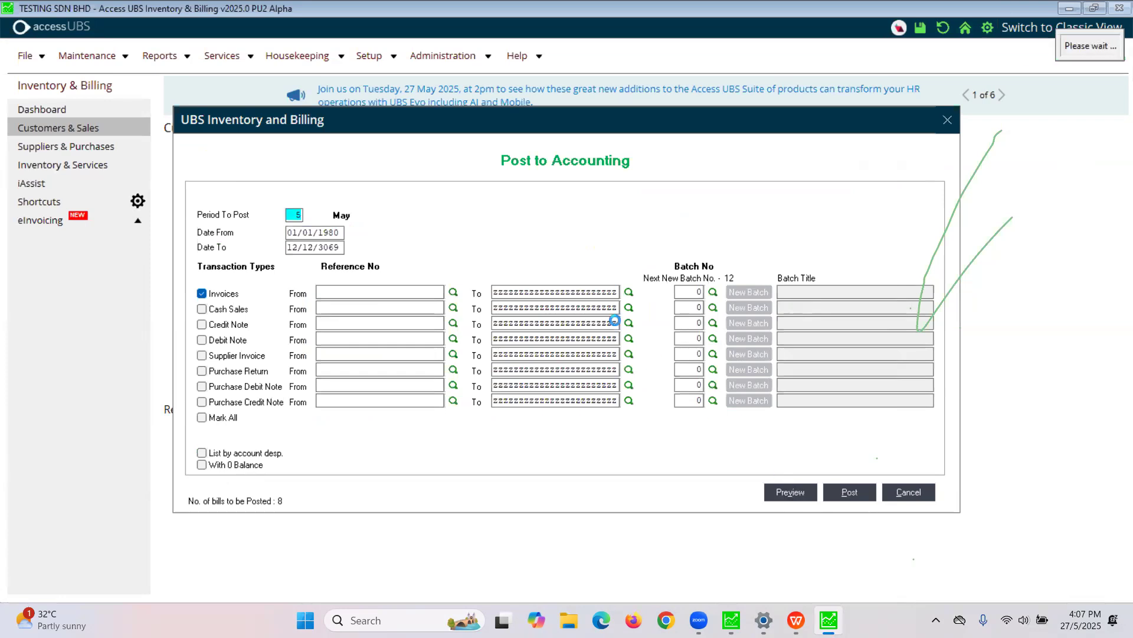
{"action": "scroll", "coordinate": [555, 348], "scroll_direction": "down", "scroll_amount": 2}
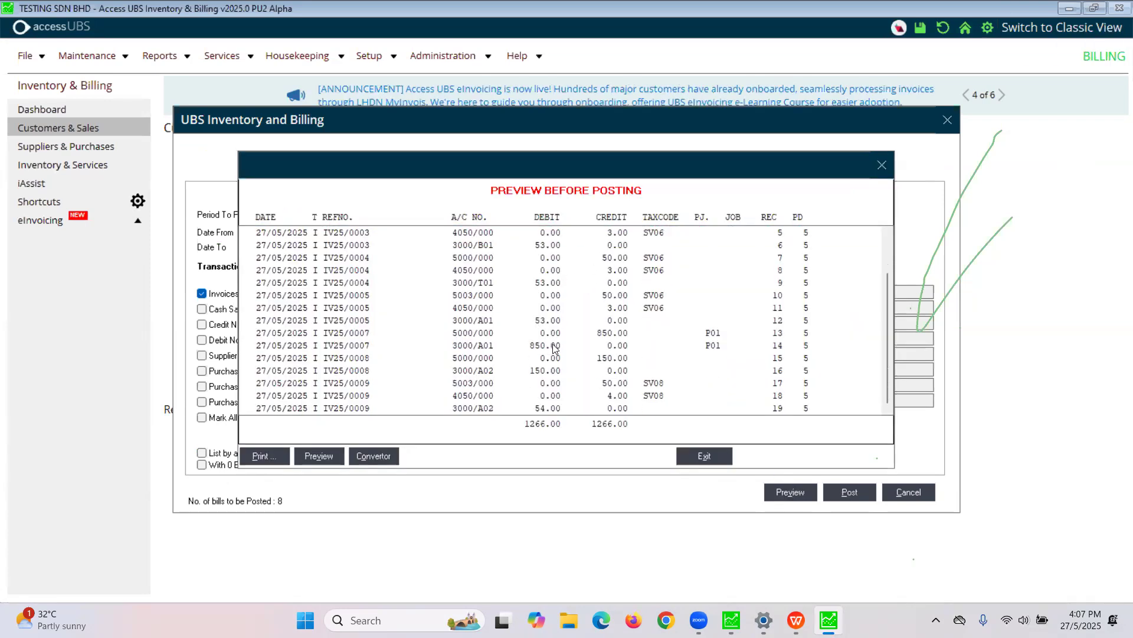
{"action": "left_click", "coordinate": [705, 455]}
Assign the marked invoices to batch 7, SALES - FEB'2025.
{"action": "left_click", "coordinate": [846, 500]}
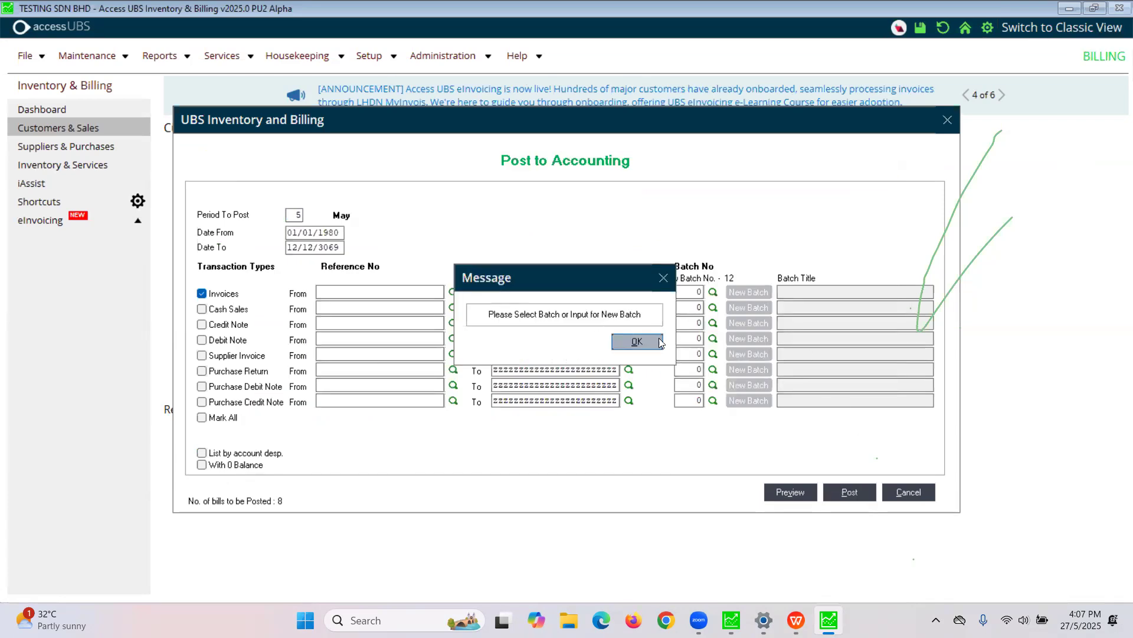
{"action": "left_click", "coordinate": [659, 341]}
{"action": "left_click", "coordinate": [695, 291]}
{"action": "left_click", "coordinate": [712, 292]}
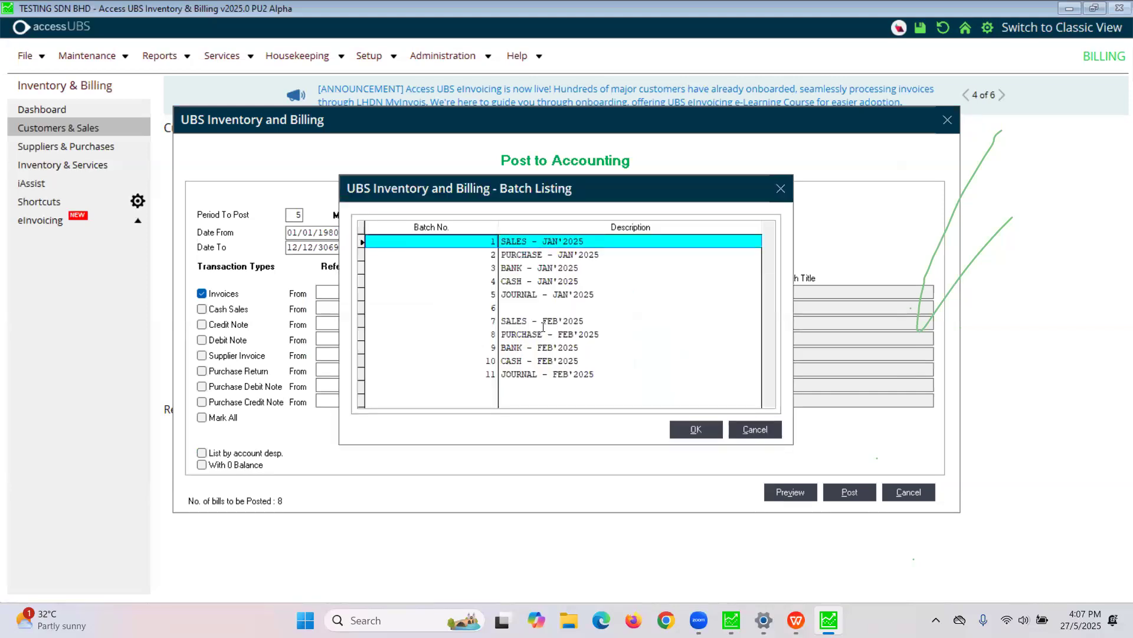
{"action": "left_click", "coordinate": [531, 240]}
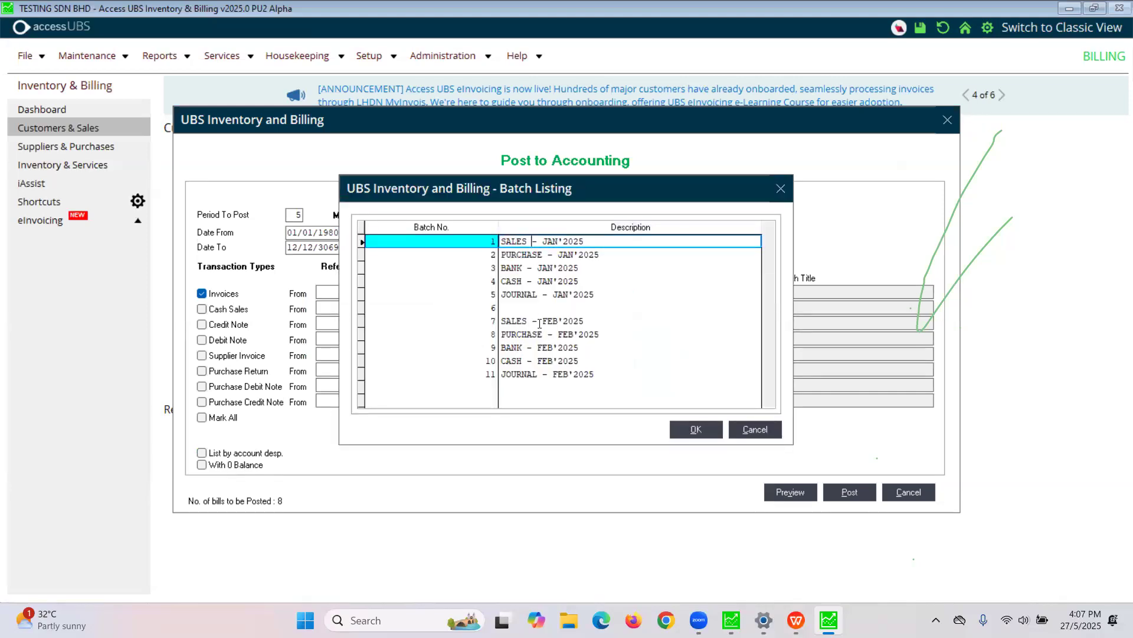
{"action": "left_click", "coordinate": [542, 321]}
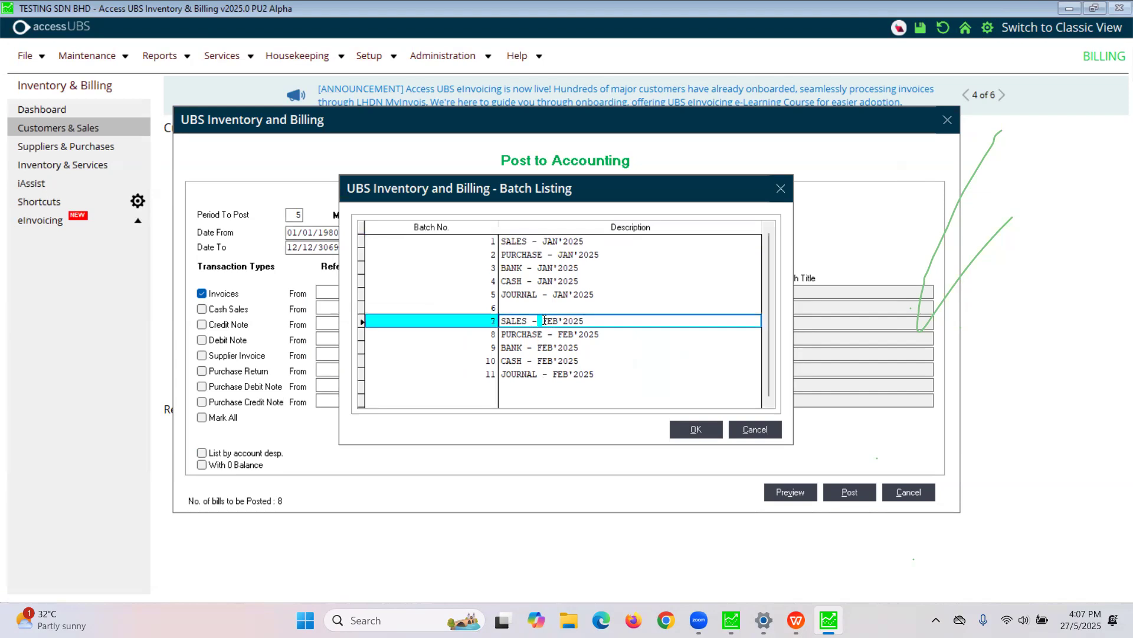
{"action": "left_click", "coordinate": [718, 428]}
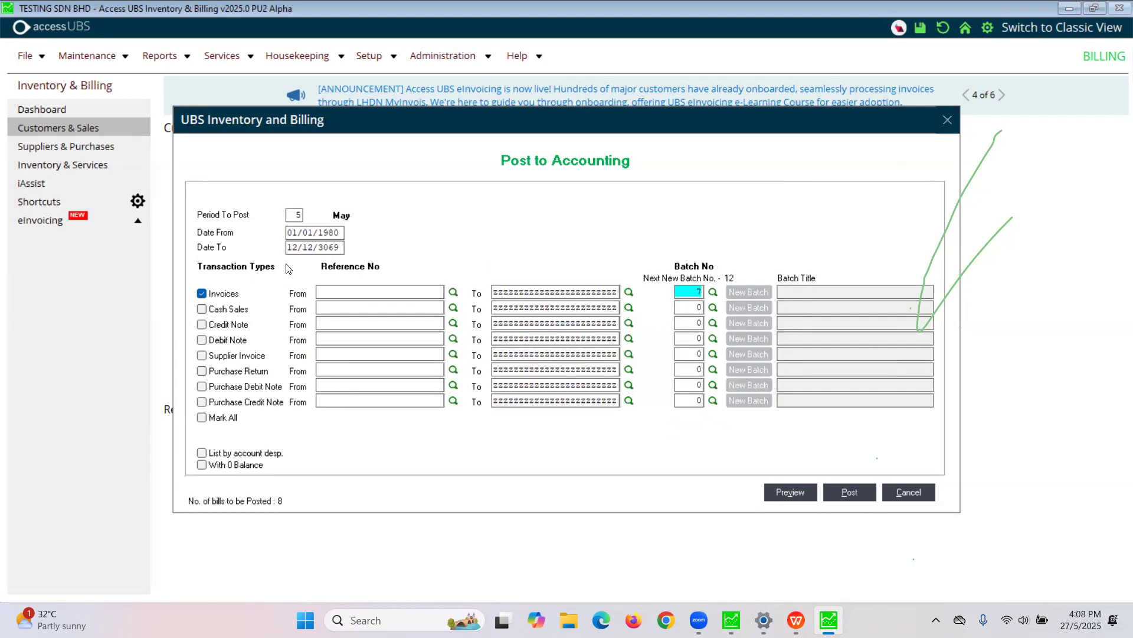
Post the invoices of period 5 to accounting, acknowledge the posting summary and exit the posting window.
{"action": "left_click", "coordinate": [833, 499]}
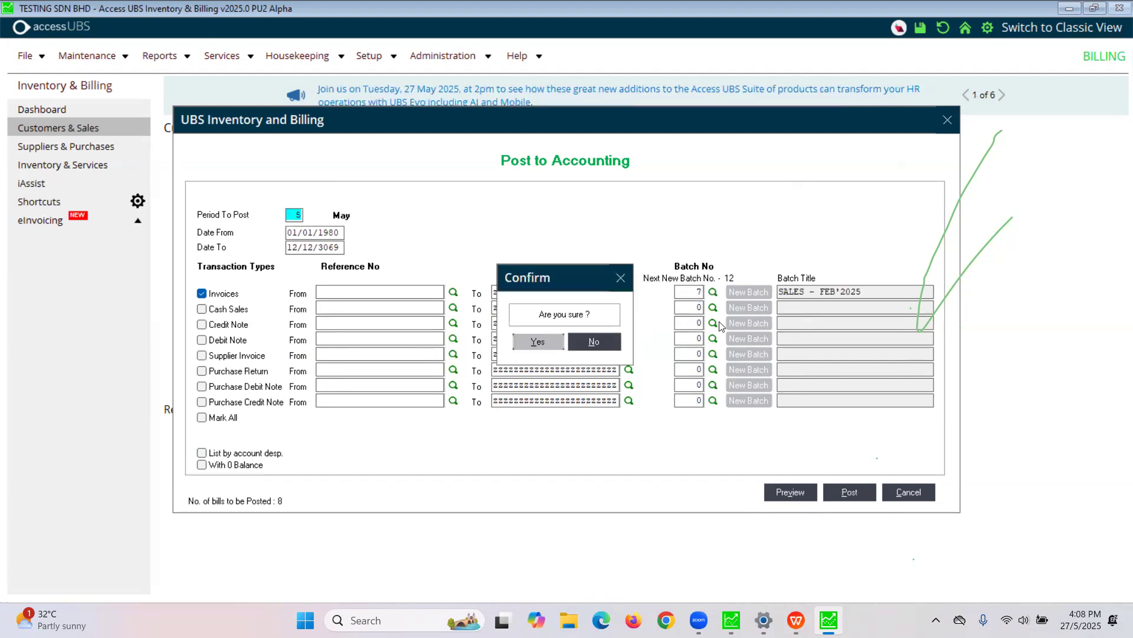
{"action": "left_click", "coordinate": [562, 342]}
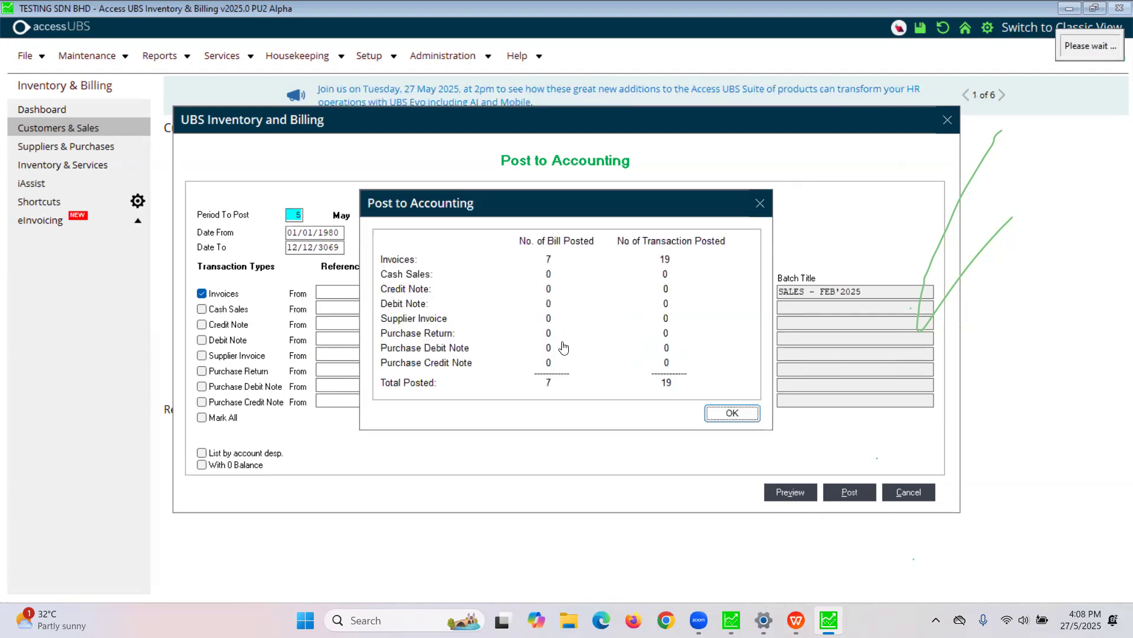
{"action": "left_click", "coordinate": [732, 412]}
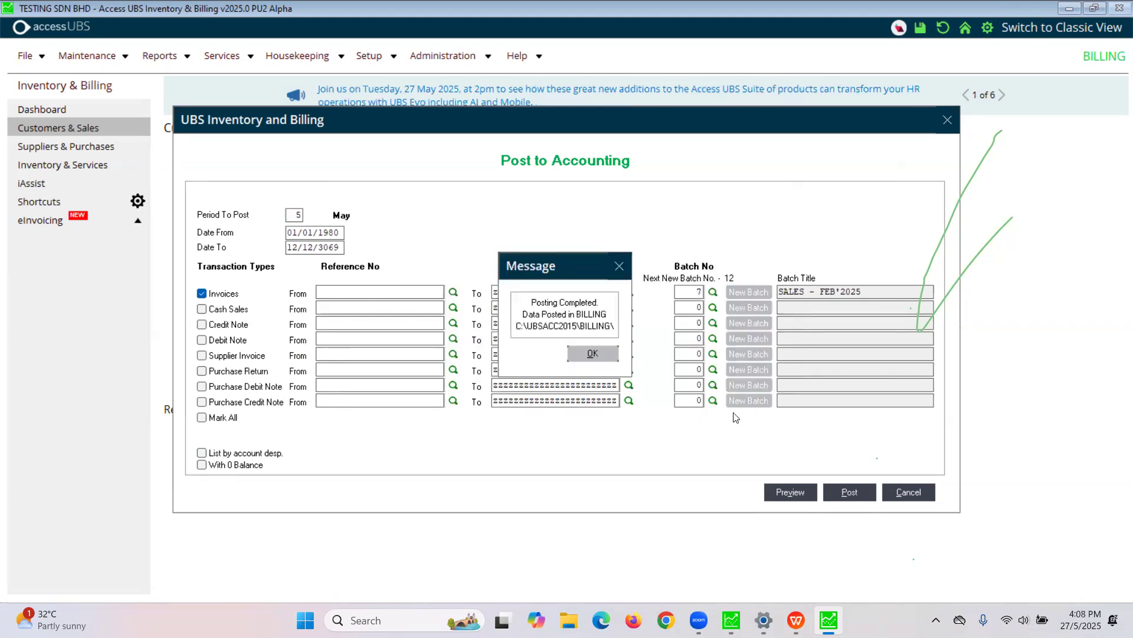
{"action": "left_click", "coordinate": [606, 351]}
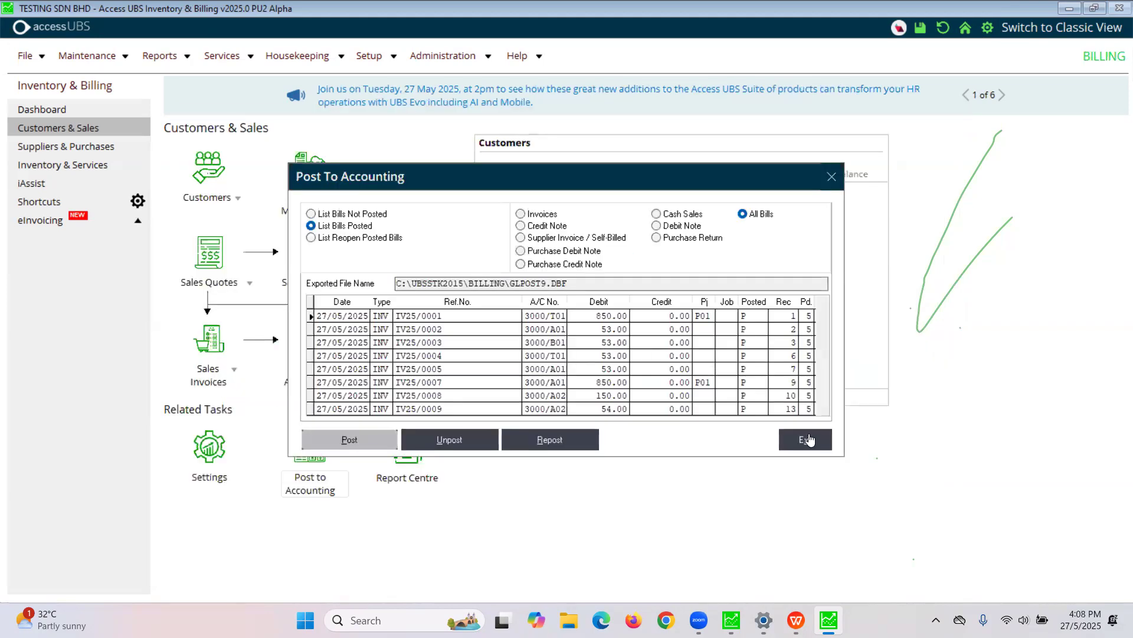
{"action": "left_click", "coordinate": [808, 440]}
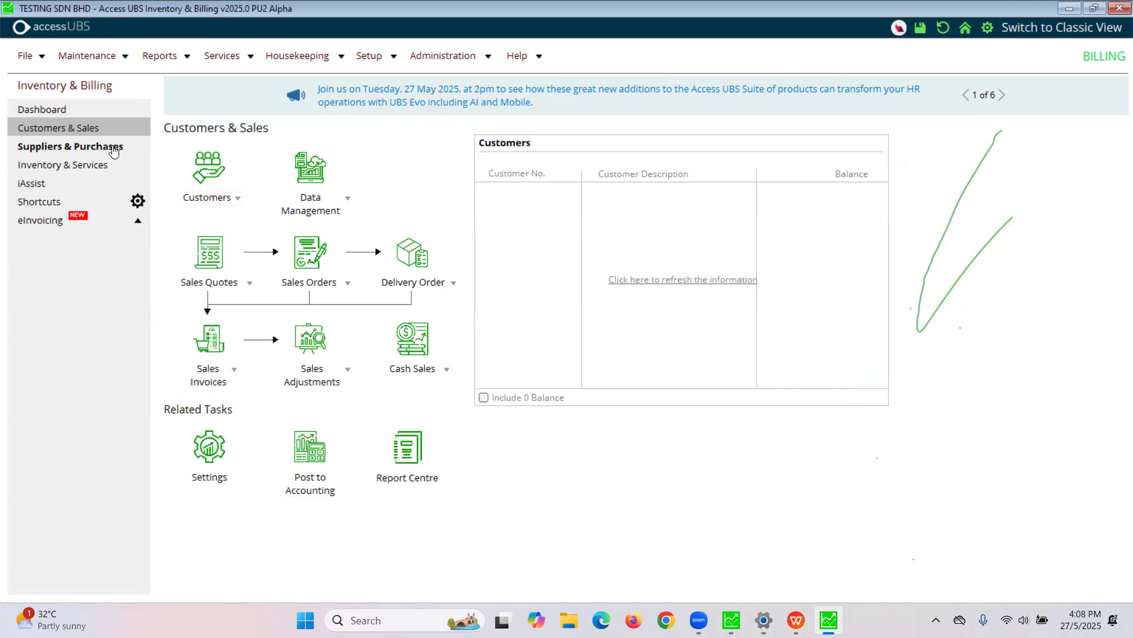
List the sales invoices and examine the posted state of each one from IV25/0002 to IV25/0009.
{"action": "left_click", "coordinate": [218, 382]}
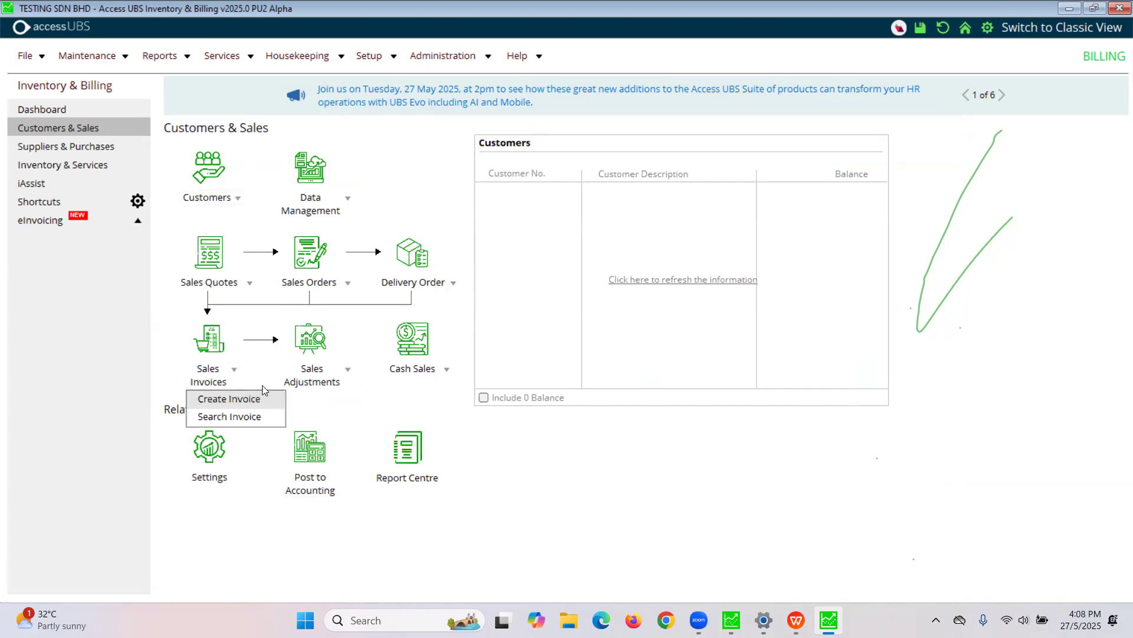
{"action": "left_click", "coordinate": [257, 416]}
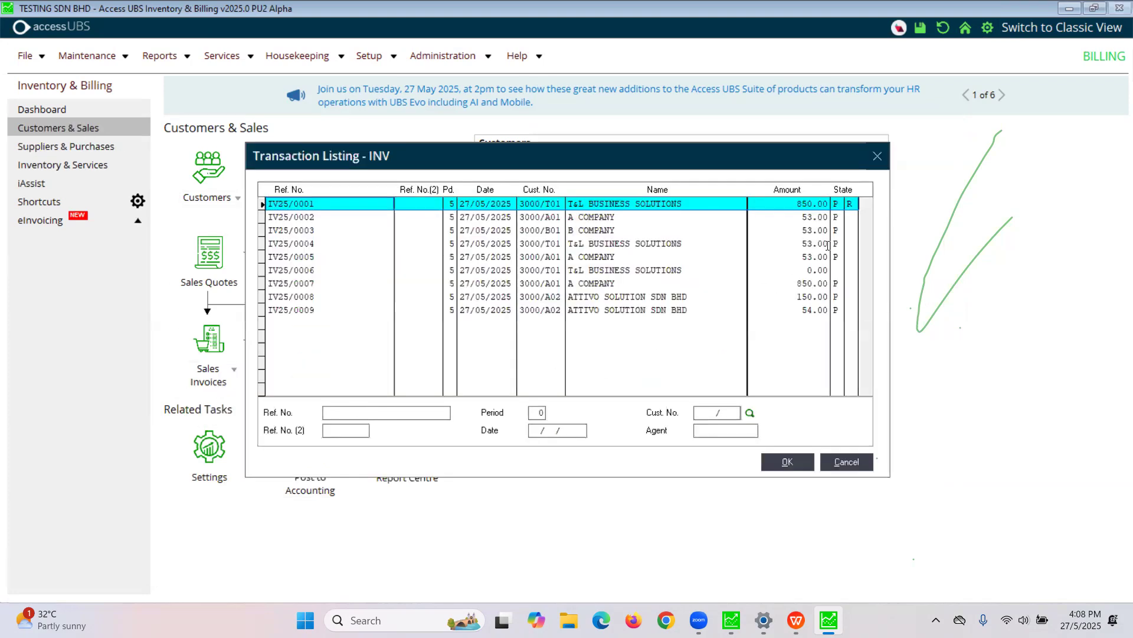
{"action": "left_click", "coordinate": [831, 214]}
{"action": "left_click", "coordinate": [843, 231]}
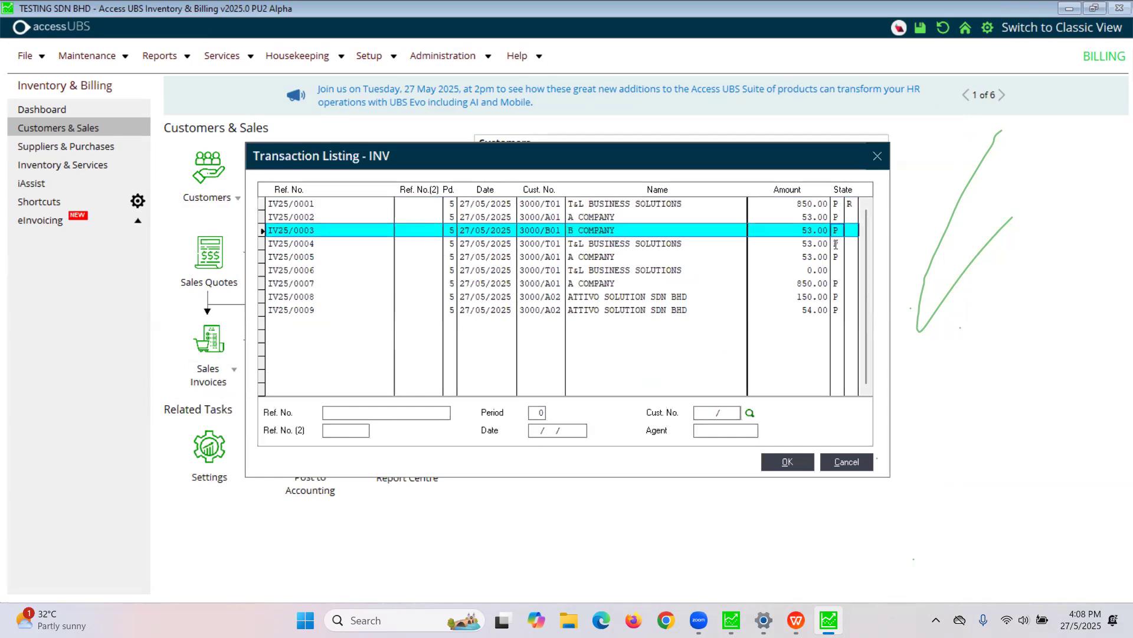
{"action": "left_click", "coordinate": [827, 241]}
{"action": "left_click", "coordinate": [839, 255]}
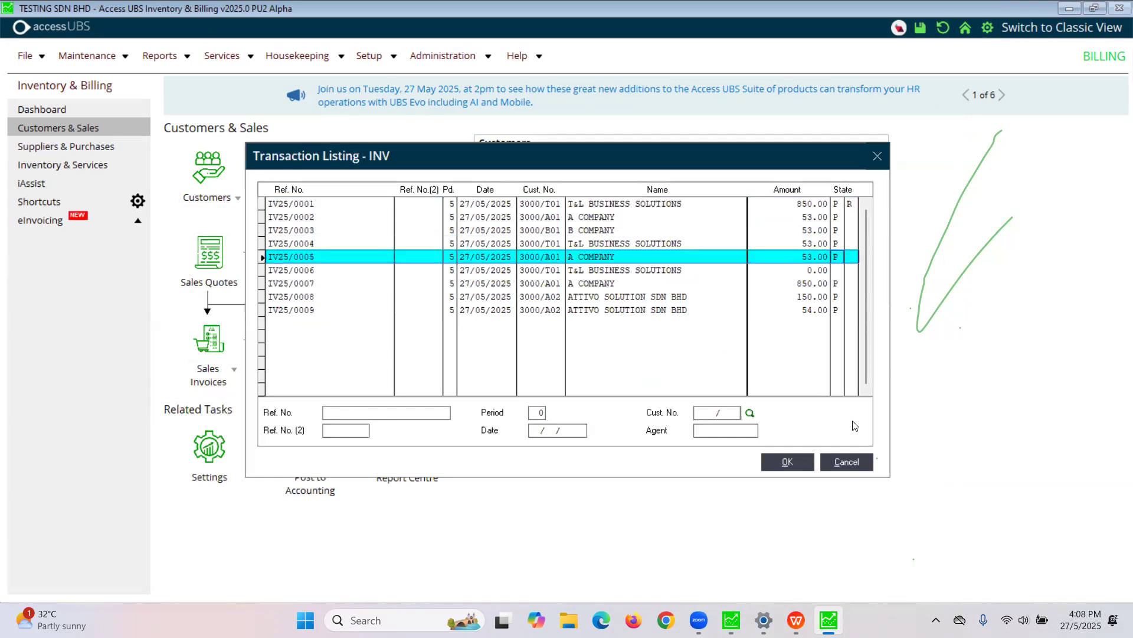
{"action": "left_click", "coordinate": [842, 308]}
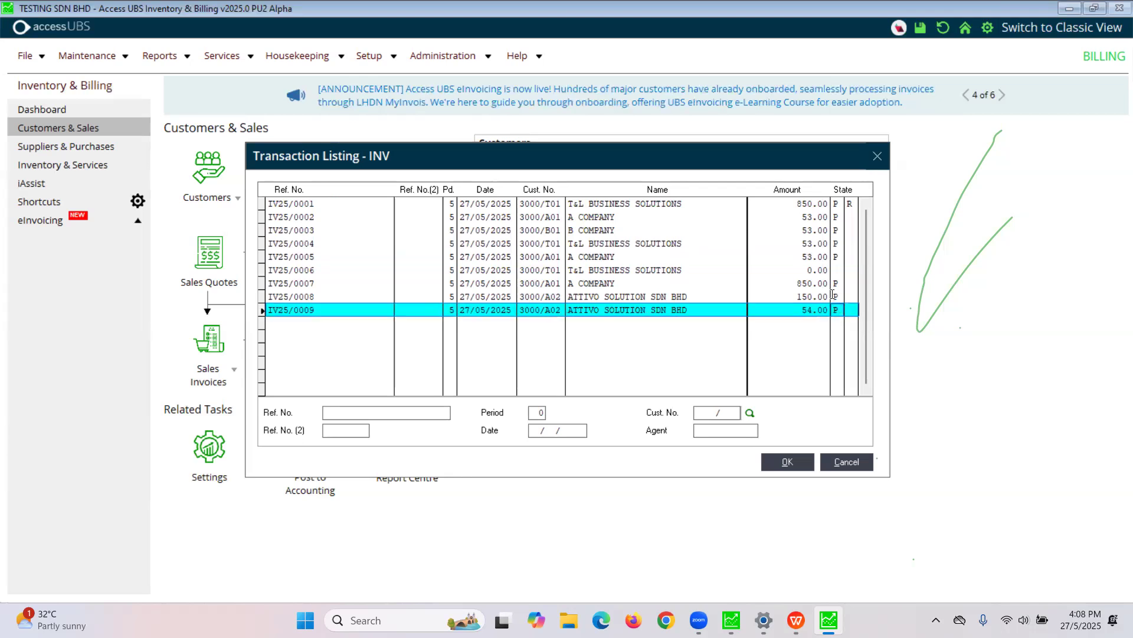
{"action": "left_click", "coordinate": [833, 295]}
{"action": "left_click", "coordinate": [834, 284]}
{"action": "left_click", "coordinate": [814, 312]}
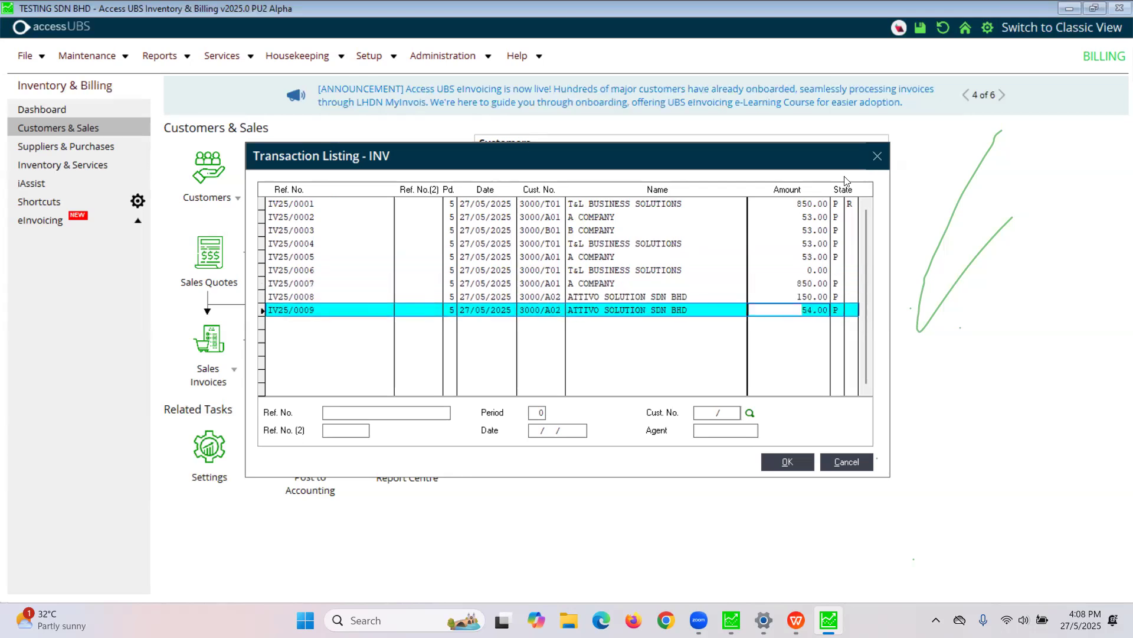
Try to edit the posted invoice IV25/0007, and open the unposted invoice IV25/0006 for editing.
{"action": "left_click", "coordinate": [817, 284]}
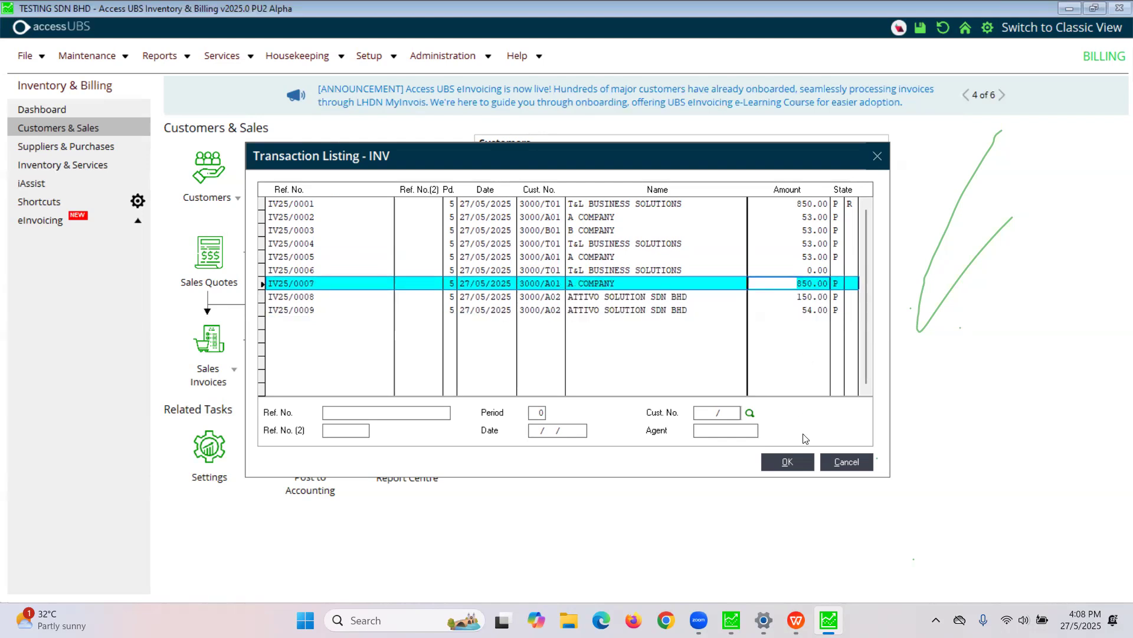
{"action": "left_click", "coordinate": [799, 462]}
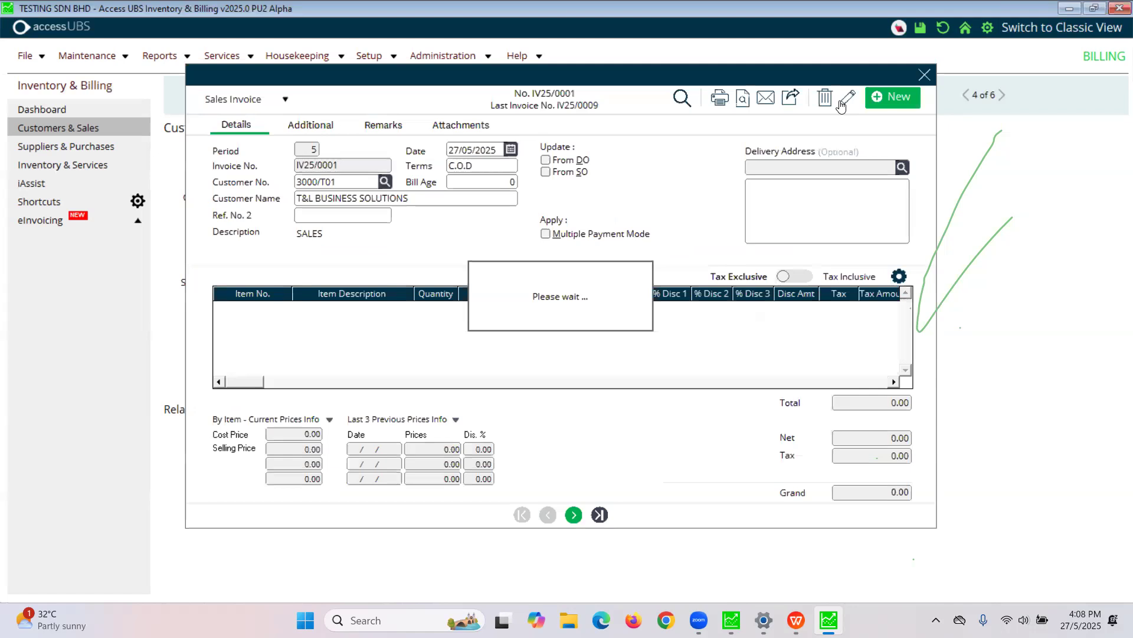
{"action": "left_click", "coordinate": [846, 102]}
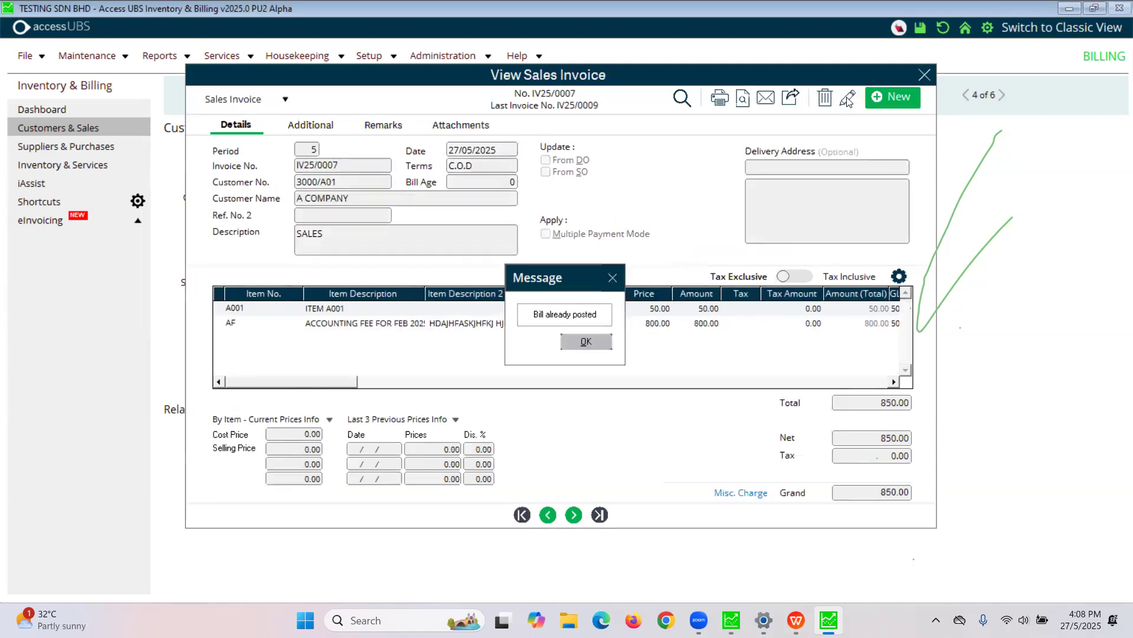
{"action": "left_click", "coordinate": [573, 343]}
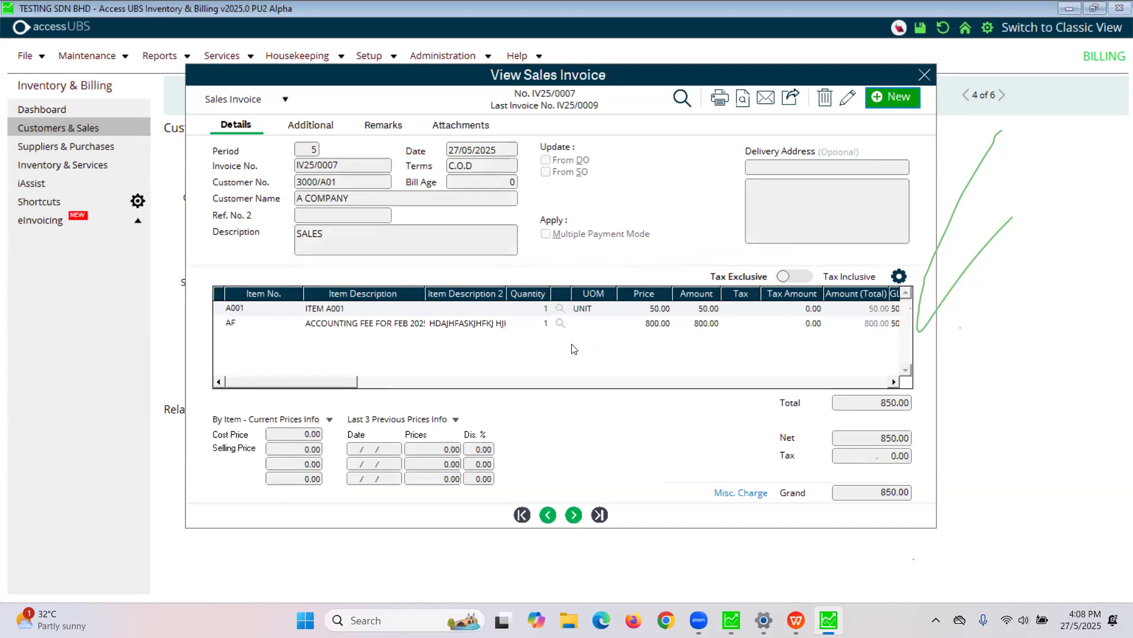
{"action": "left_click", "coordinate": [548, 515]}
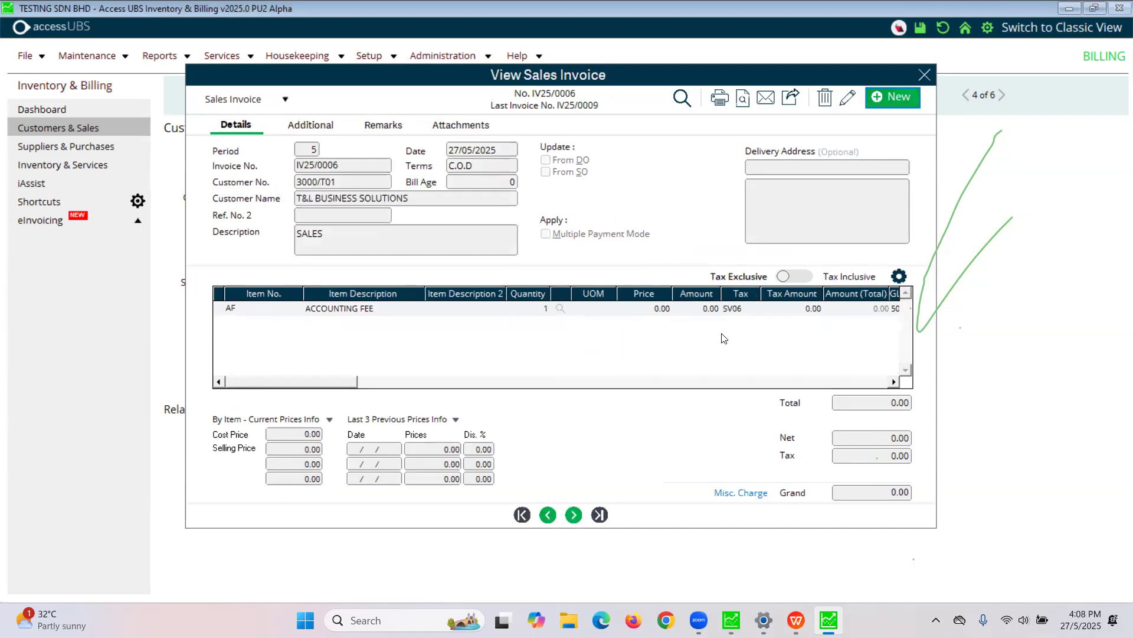
{"action": "left_click", "coordinate": [850, 99]}
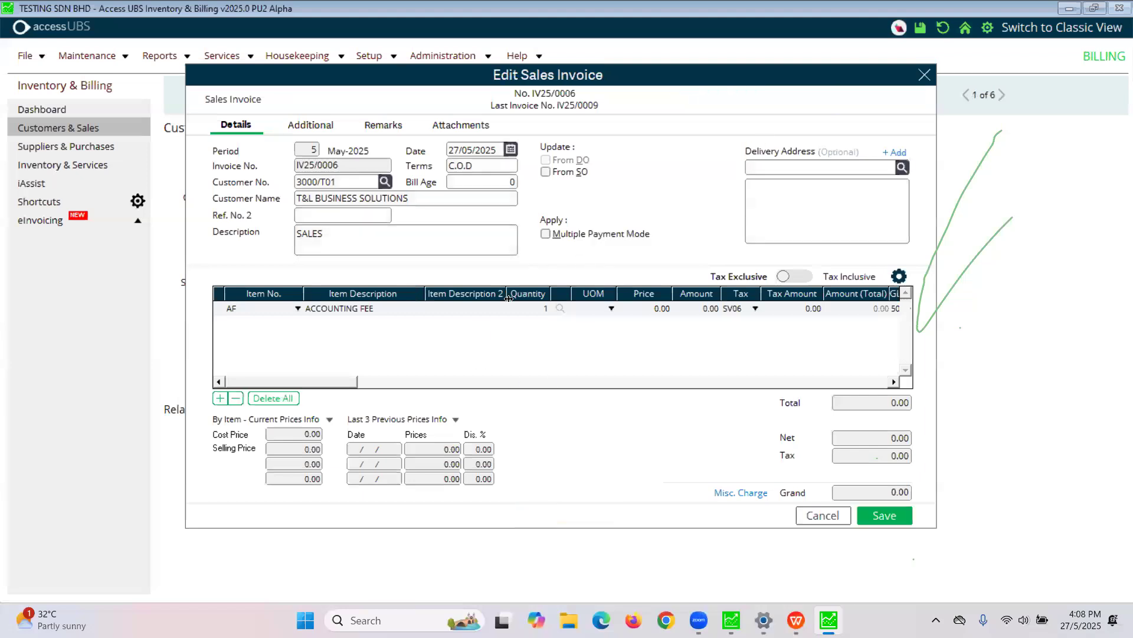
Cancel the editing of invoice IV25/0006 without saving and close the sales invoice.
{"action": "left_click", "coordinate": [832, 520]}
{"action": "left_click", "coordinate": [539, 338]}
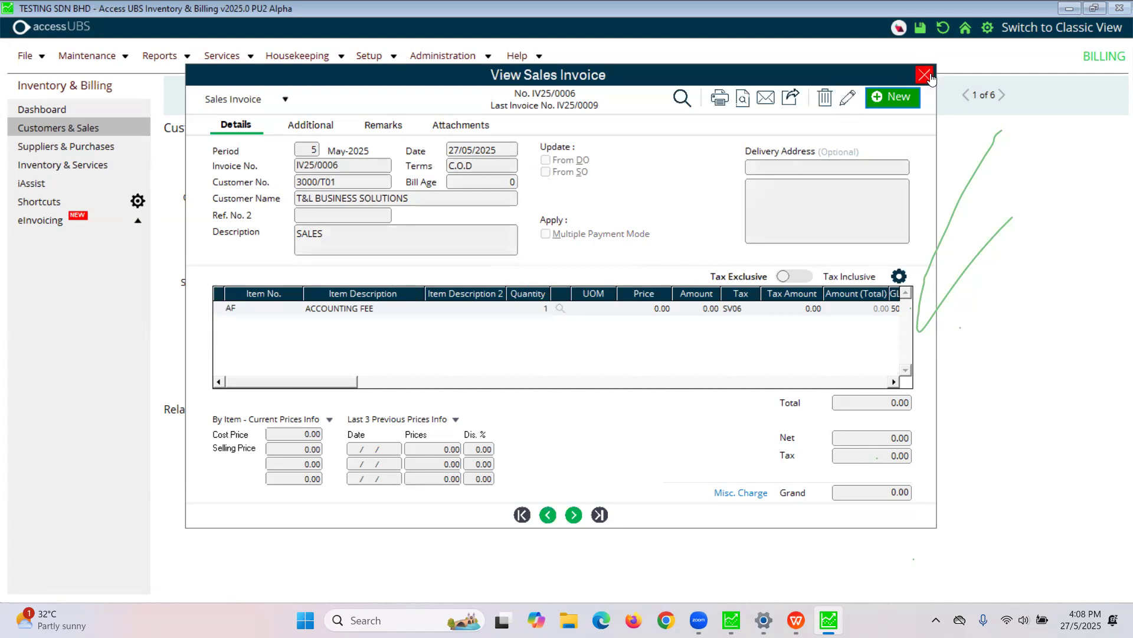
{"action": "left_click", "coordinate": [924, 74]}
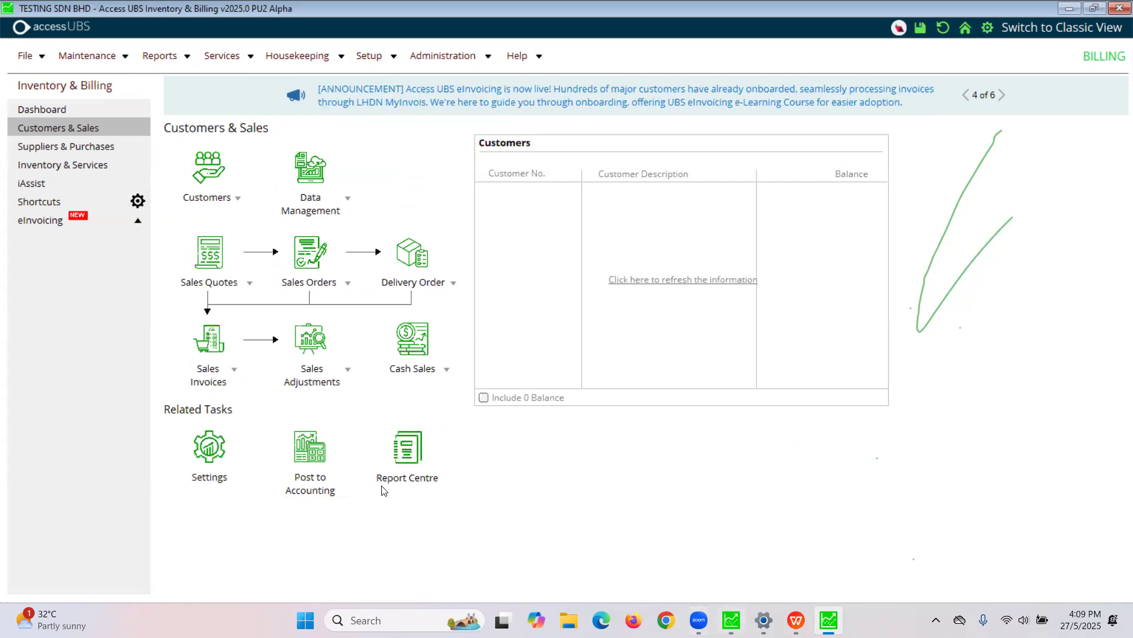
Open the posting to accounting and compare the lists of bills not posted, bills posted and reopened posted bills.
{"action": "left_click", "coordinate": [317, 490]}
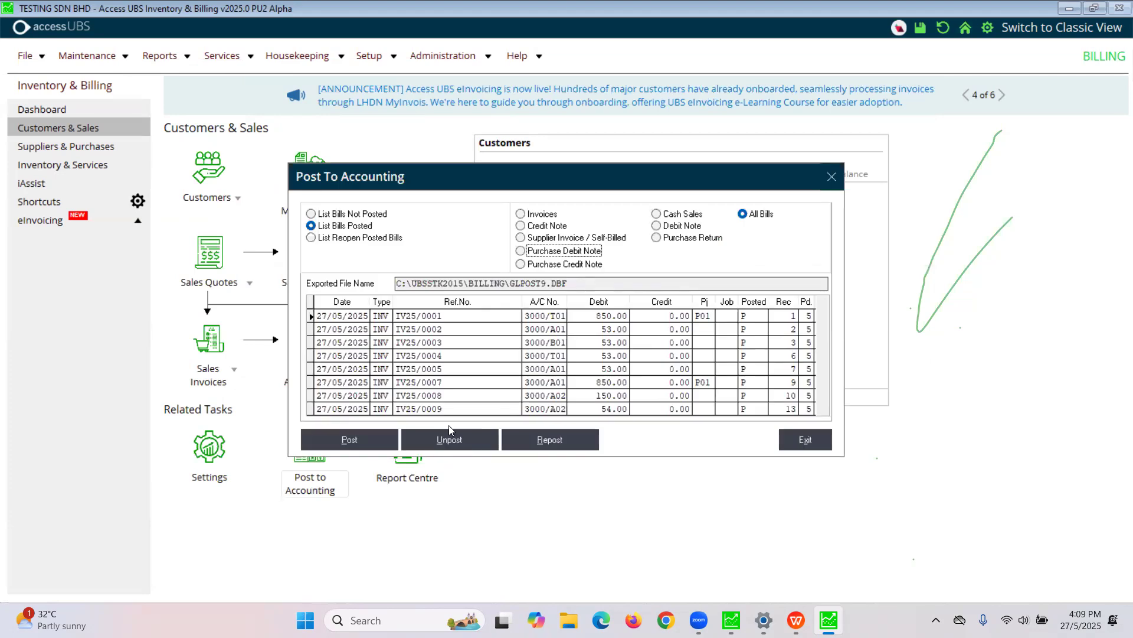
{"action": "left_click", "coordinate": [334, 216]}
{"action": "left_click", "coordinate": [336, 227]}
{"action": "left_click", "coordinate": [338, 238]}
{"action": "left_click", "coordinate": [361, 216]}
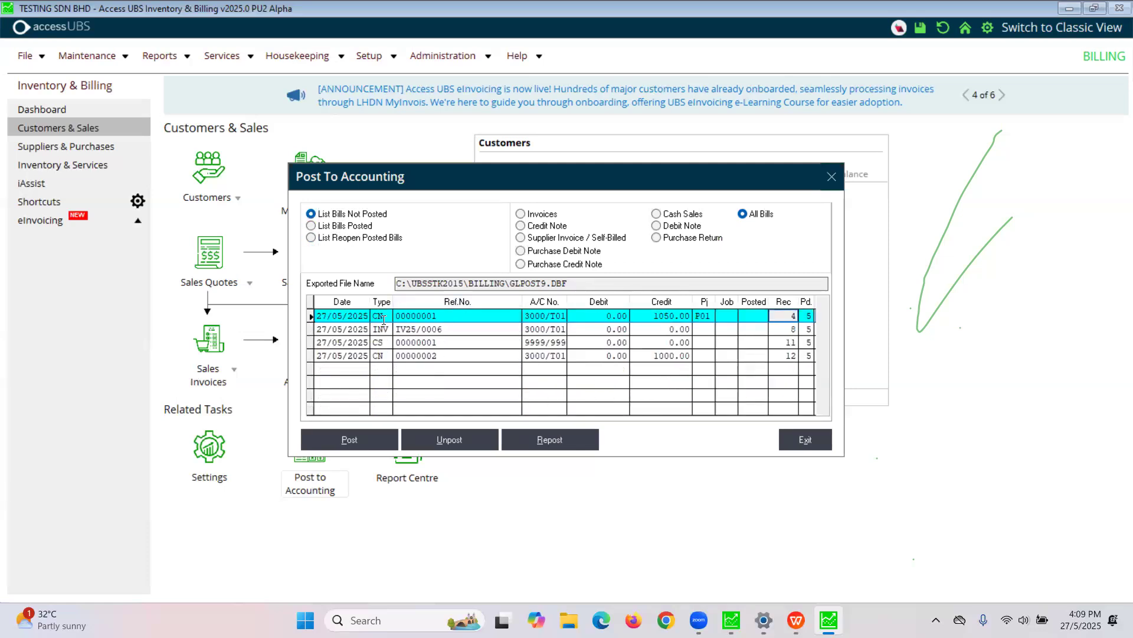
{"action": "left_click", "coordinate": [319, 226]}
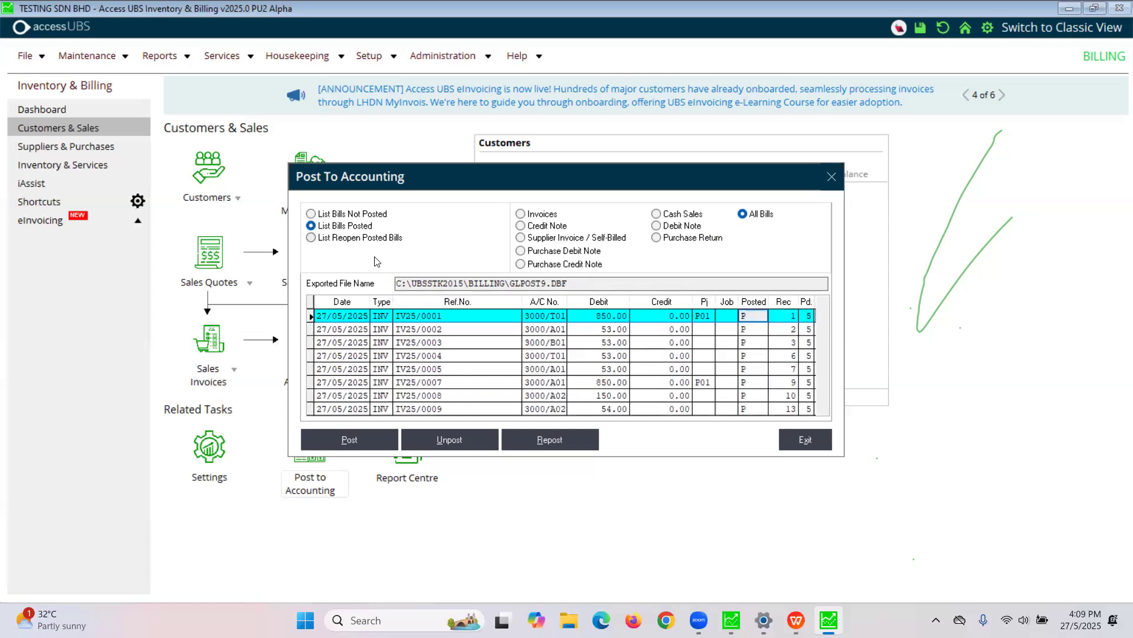
{"action": "left_click", "coordinate": [414, 382]}
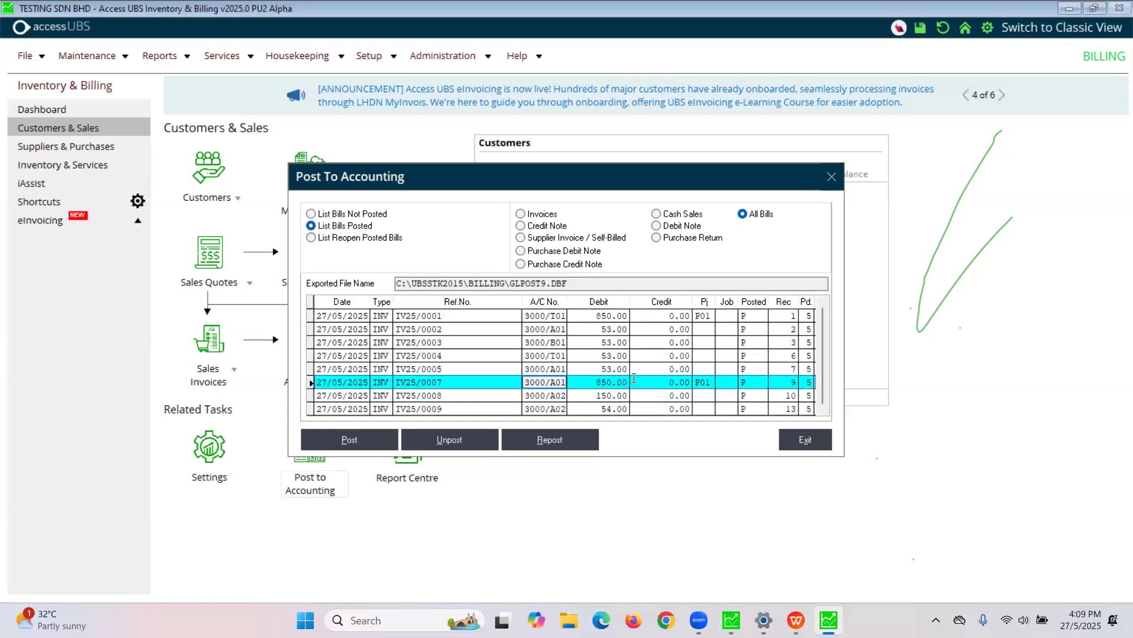
{"action": "left_click", "coordinate": [348, 239]}
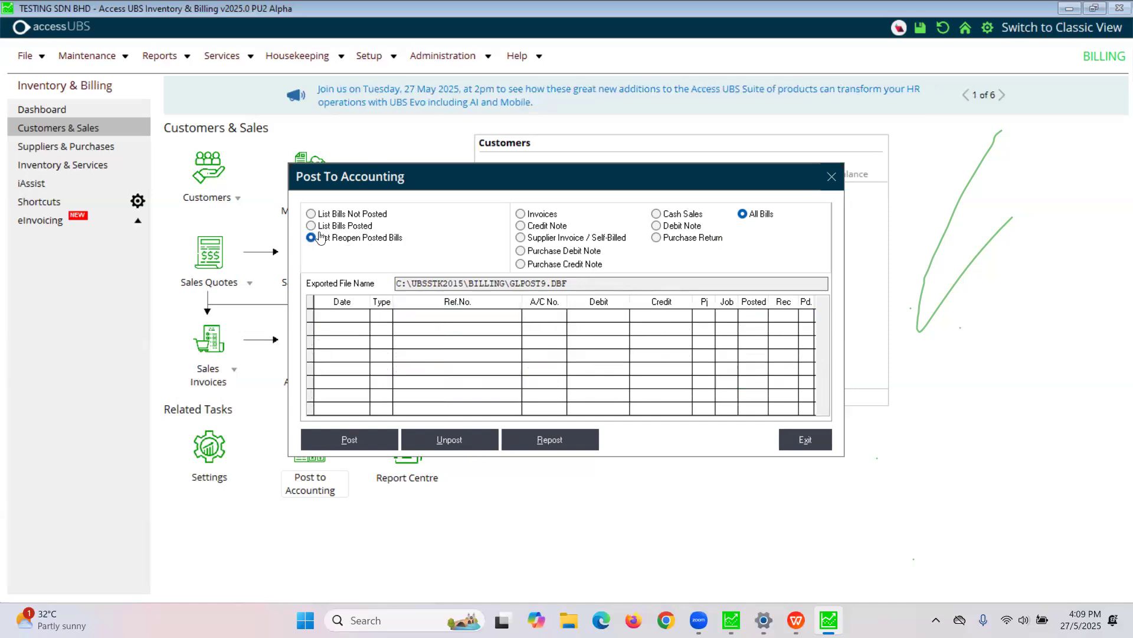
{"action": "left_click", "coordinate": [369, 227]}
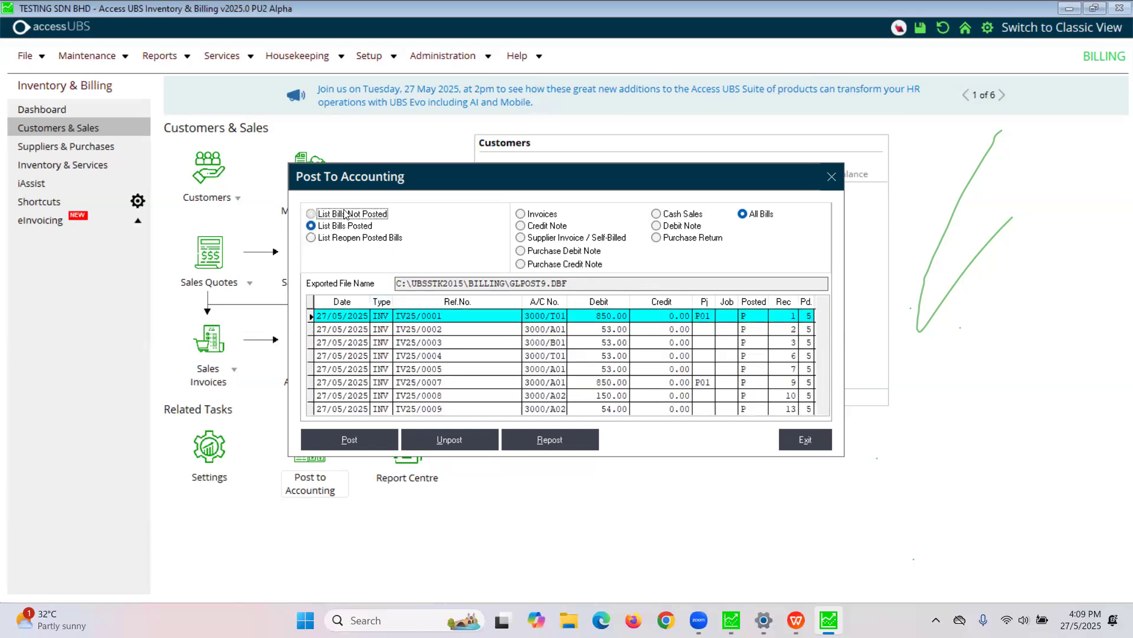
{"action": "left_click", "coordinate": [346, 239]}
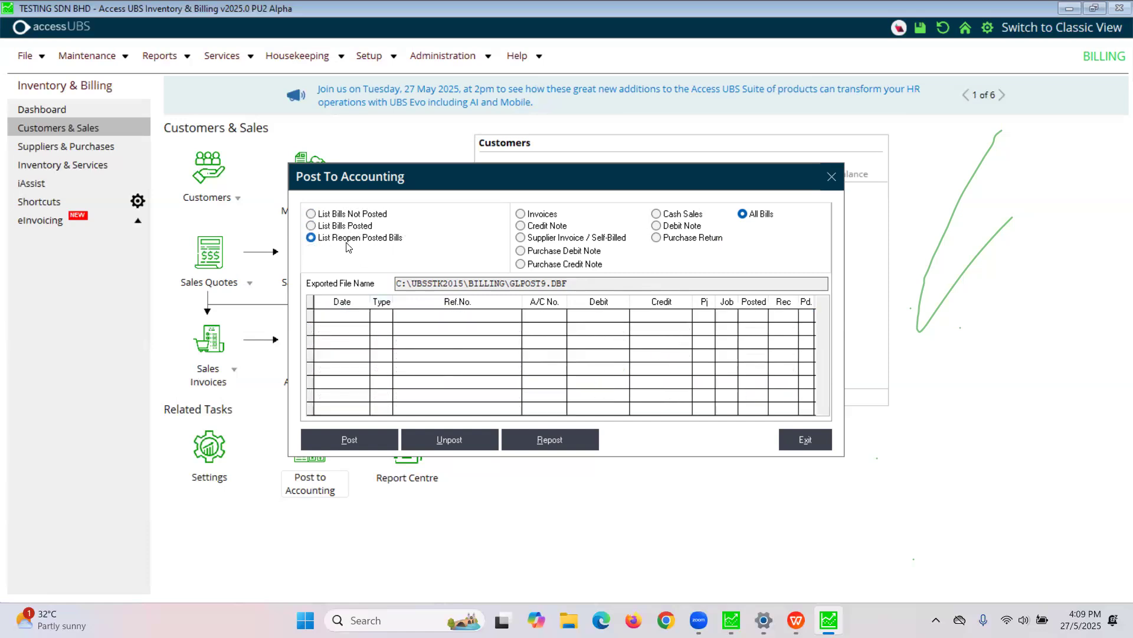
Open the unpost settings and examine the options for selecting bills by period, date and reference number.
{"action": "left_click", "coordinate": [481, 443]}
{"action": "left_click", "coordinate": [359, 296]}
{"action": "key", "text": "Down"}
{"action": "key", "text": "Down"}
{"action": "left_click", "coordinate": [367, 296]}
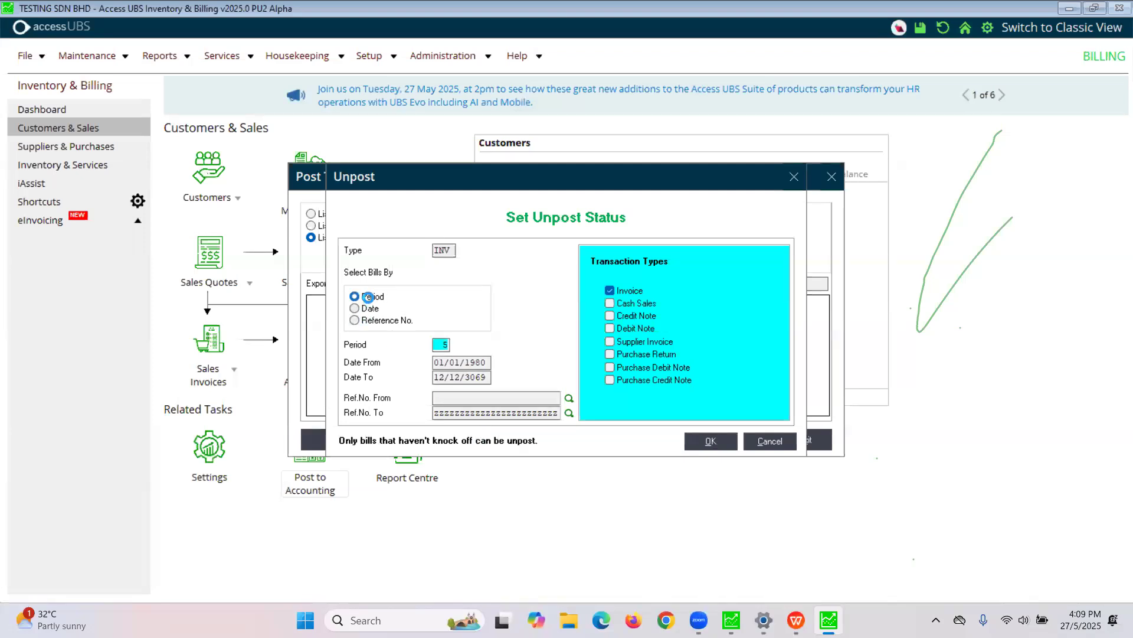
{"action": "left_click", "coordinate": [369, 308]}
{"action": "left_click", "coordinate": [379, 321]}
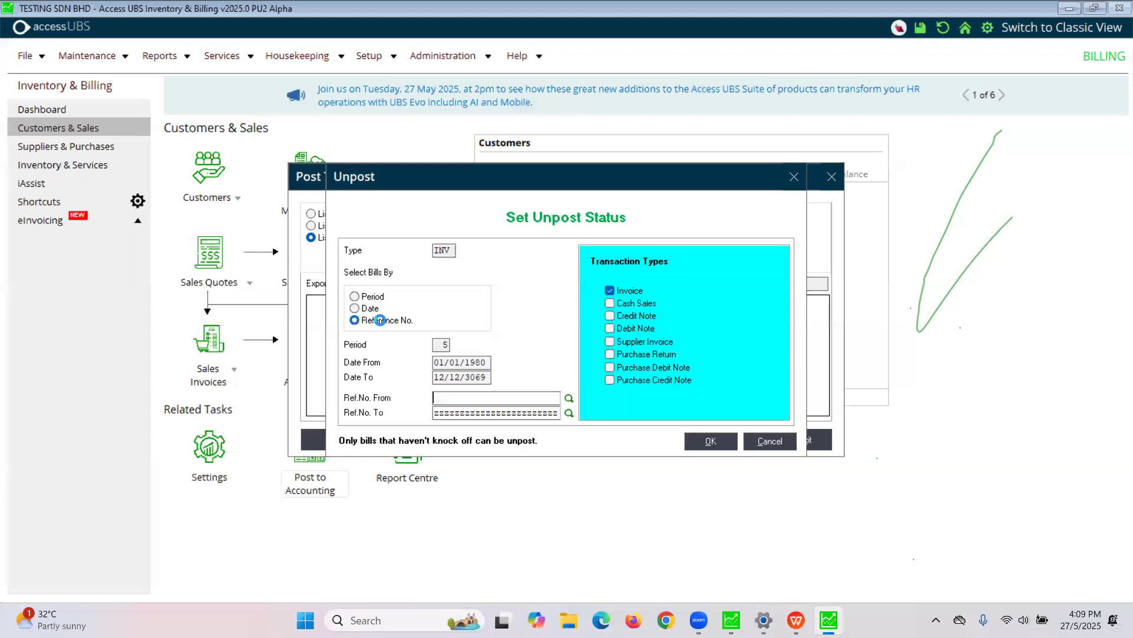
{"action": "left_click", "coordinate": [369, 299]}
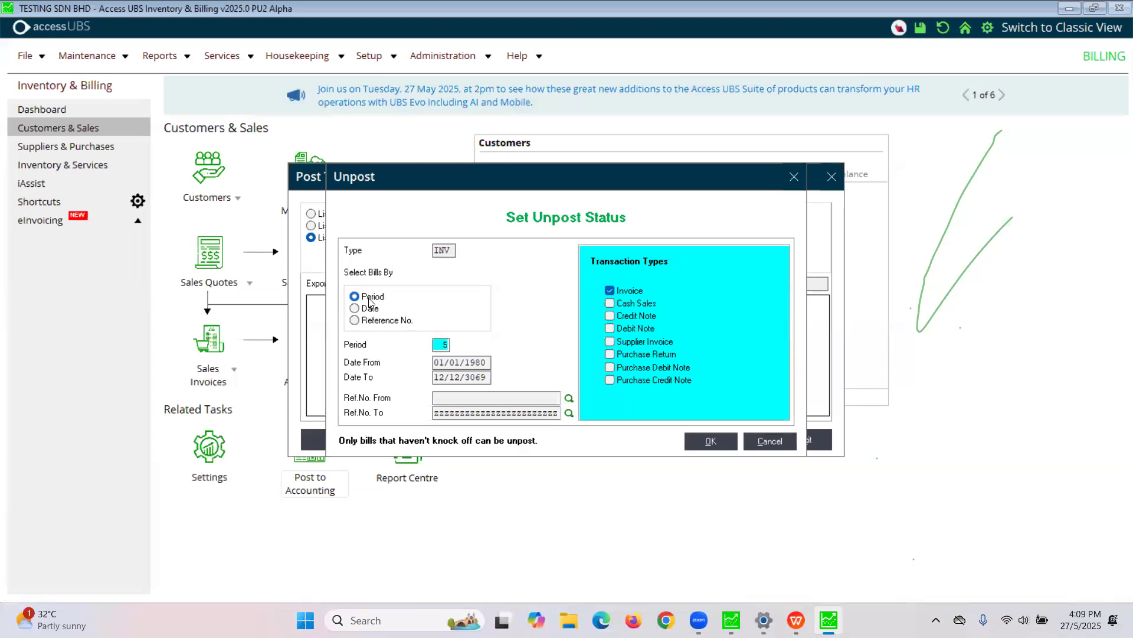
{"action": "left_click", "coordinate": [369, 309]}
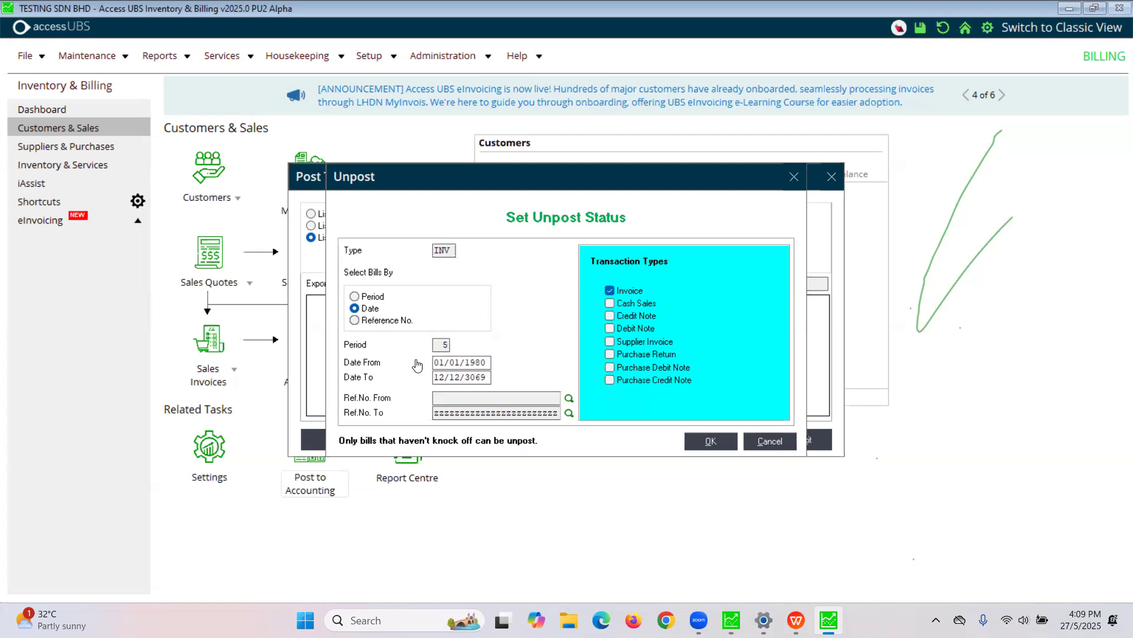
Select the bills to unpost by reference number, limiting the range to invoice IV25/0009 only.
{"action": "left_click", "coordinate": [387, 321]}
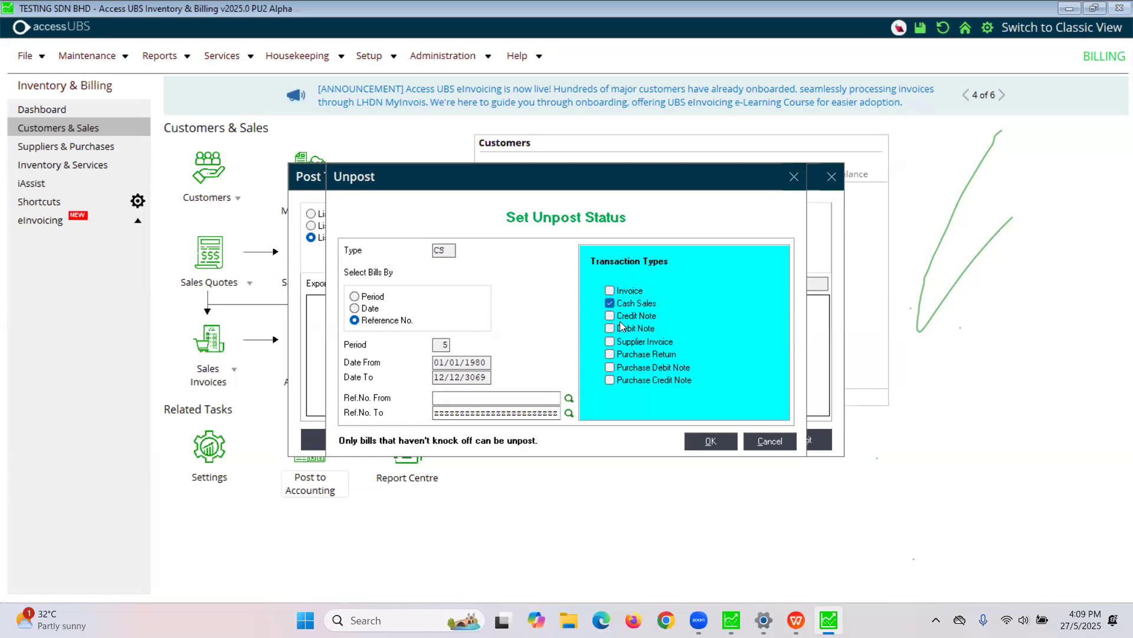
{"action": "left_click", "coordinate": [570, 399]}
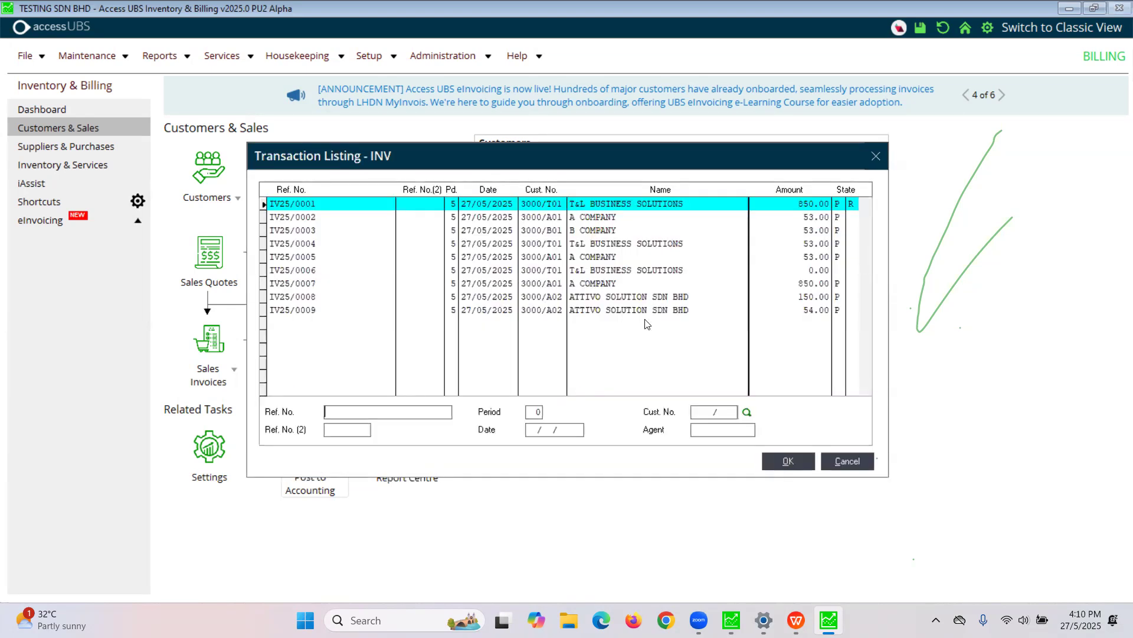
{"action": "double_click", "coordinate": [647, 311]}
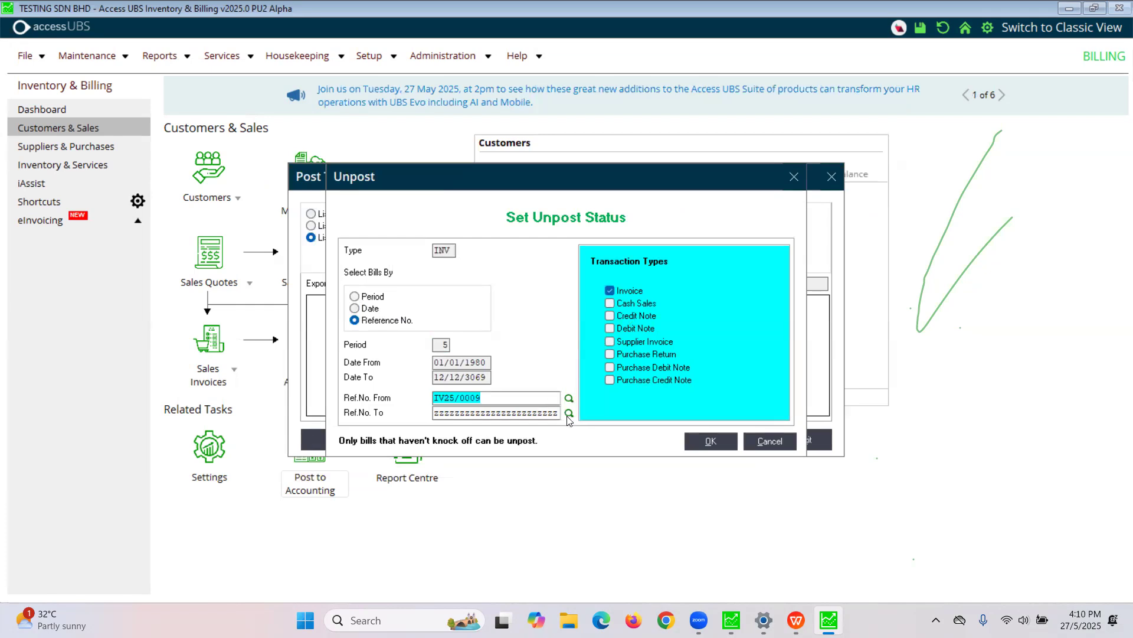
{"action": "left_click", "coordinate": [569, 414]}
{"action": "left_click", "coordinate": [590, 311]}
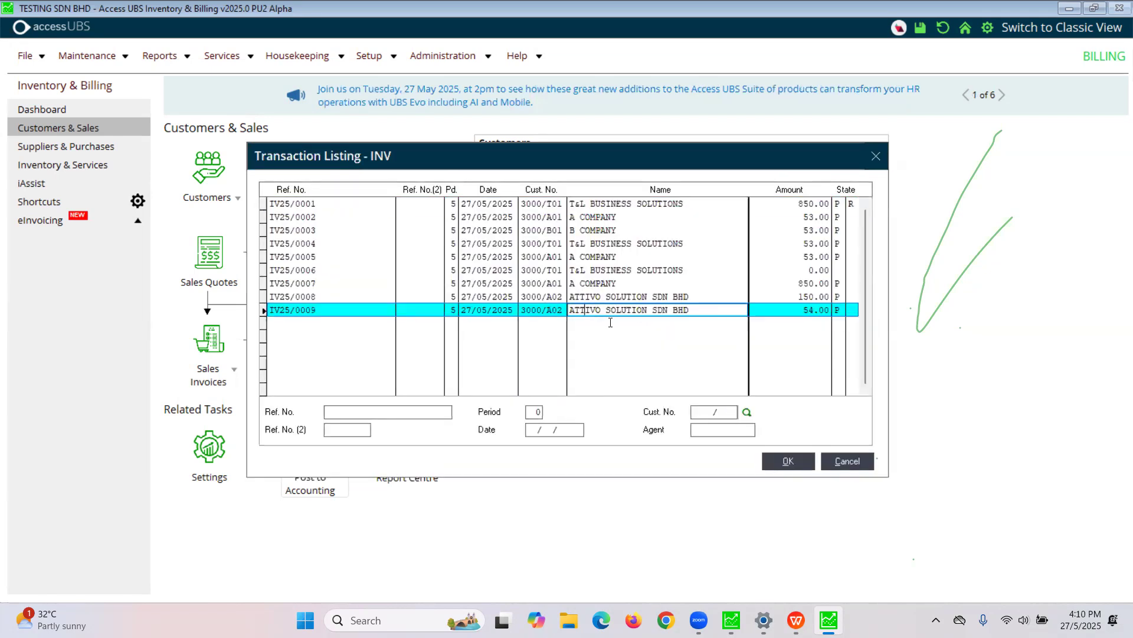
{"action": "left_click", "coordinate": [788, 461]}
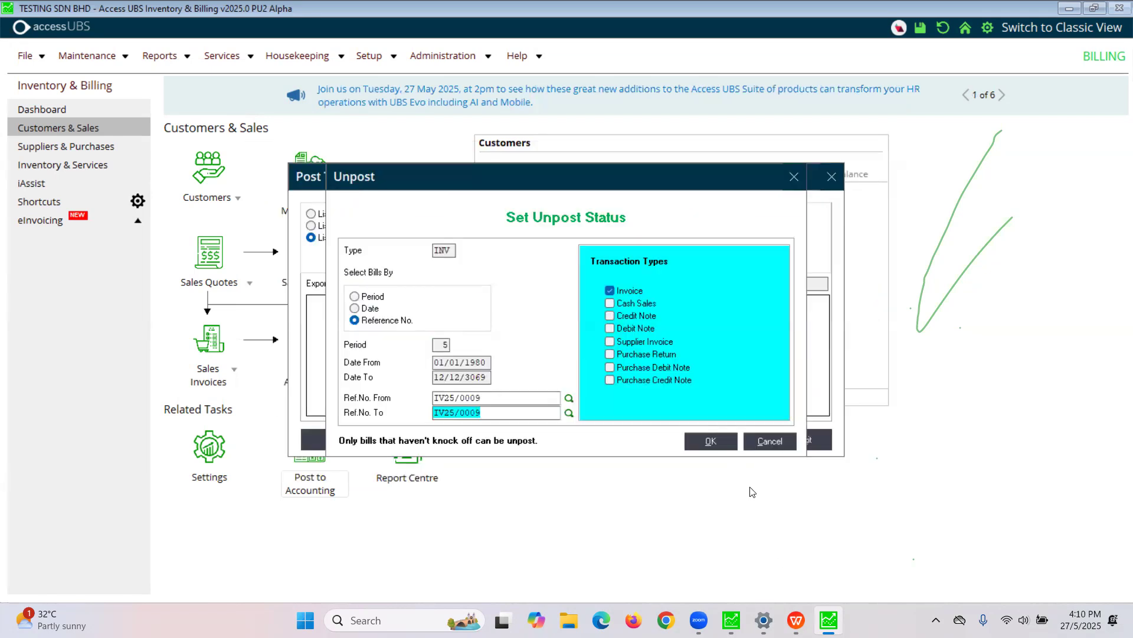
Unpost invoice IV25/0009, confirm the status change and leave the unpost and posting windows.
{"action": "left_click", "coordinate": [716, 447]}
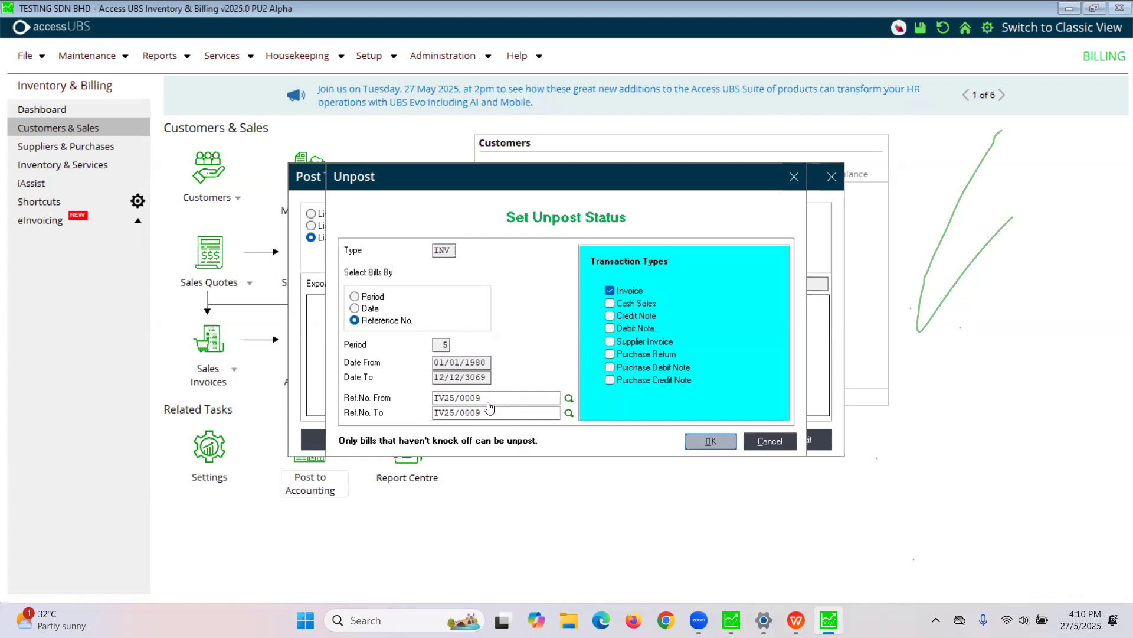
{"action": "left_click", "coordinate": [699, 440]}
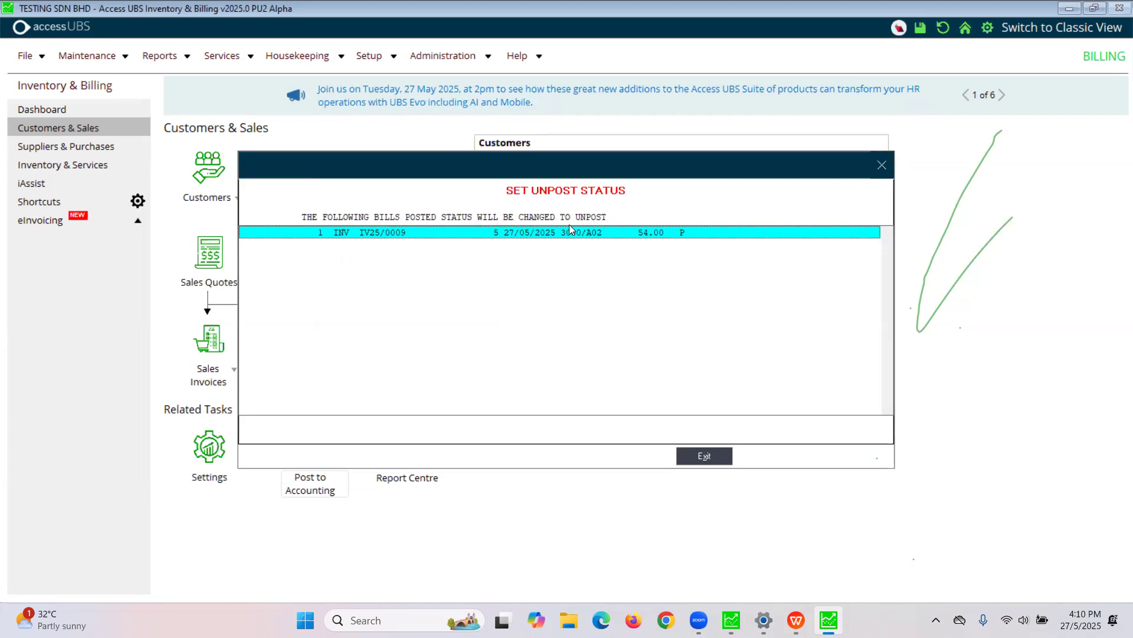
{"action": "left_click", "coordinate": [724, 455]}
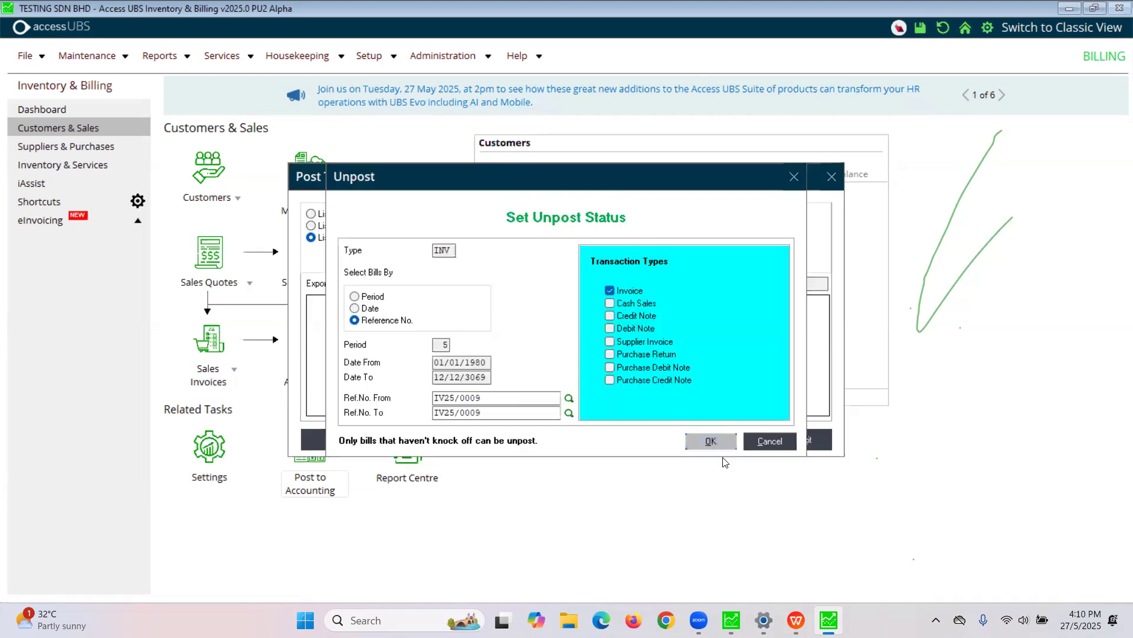
{"action": "left_click", "coordinate": [551, 342]}
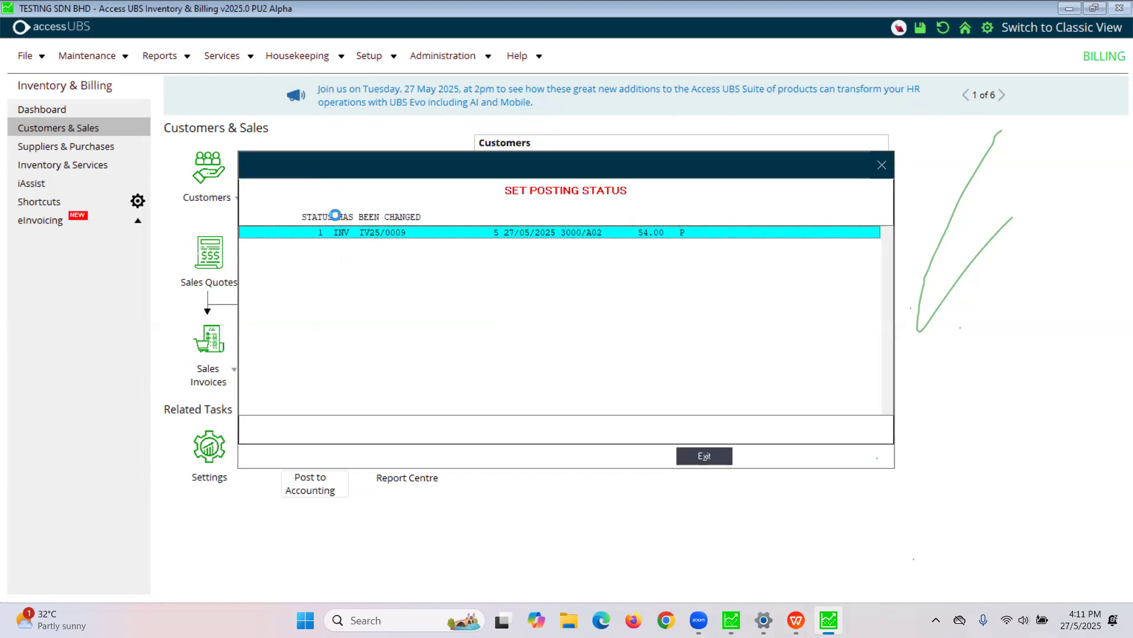
{"action": "left_click", "coordinate": [726, 456]}
{"action": "left_click", "coordinate": [766, 441]}
{"action": "left_click", "coordinate": [801, 441]}
List the sales invoices and compare the states of IV25/0009 and IV25/0001.
{"action": "left_click", "coordinate": [203, 383]}
{"action": "left_click", "coordinate": [268, 414]}
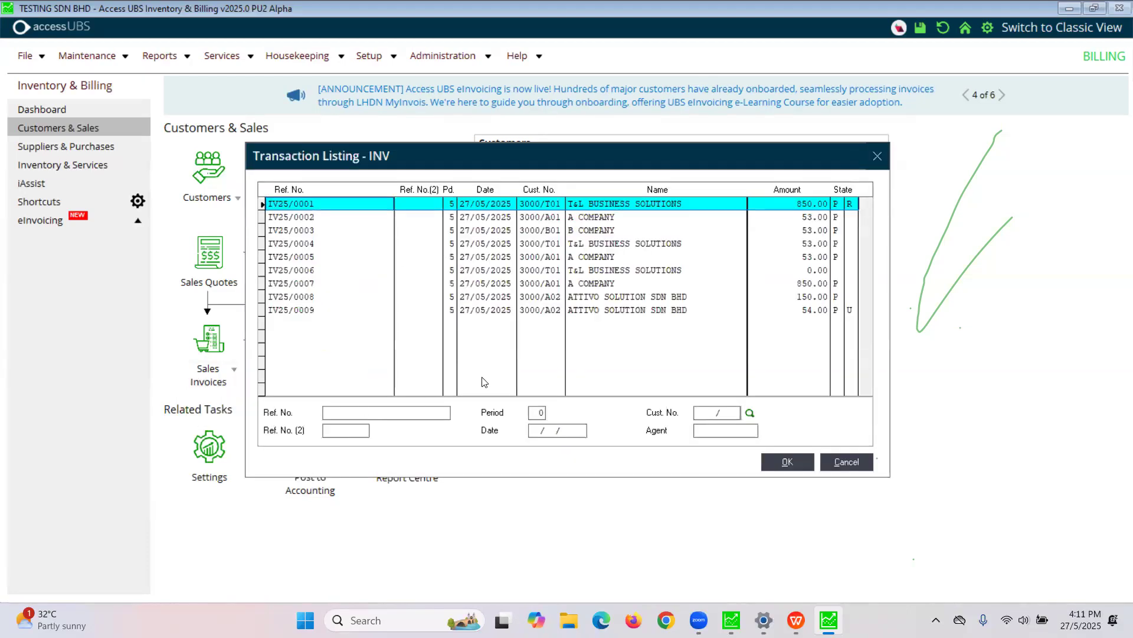
{"action": "left_click", "coordinate": [846, 310]}
{"action": "left_click", "coordinate": [848, 310]}
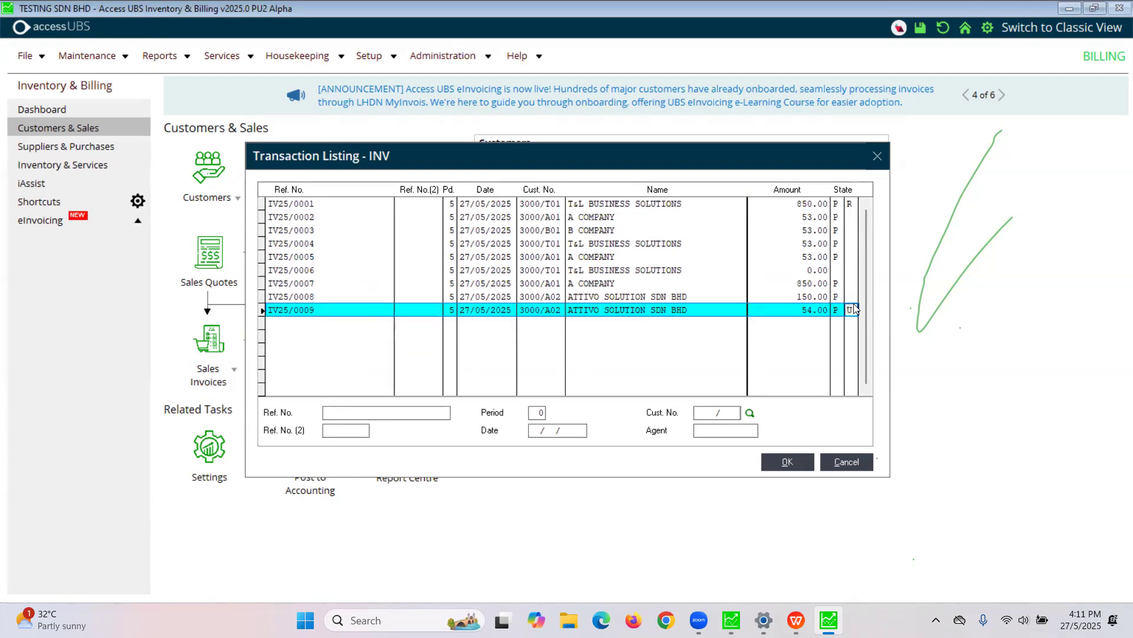
{"action": "left_click", "coordinate": [850, 204]}
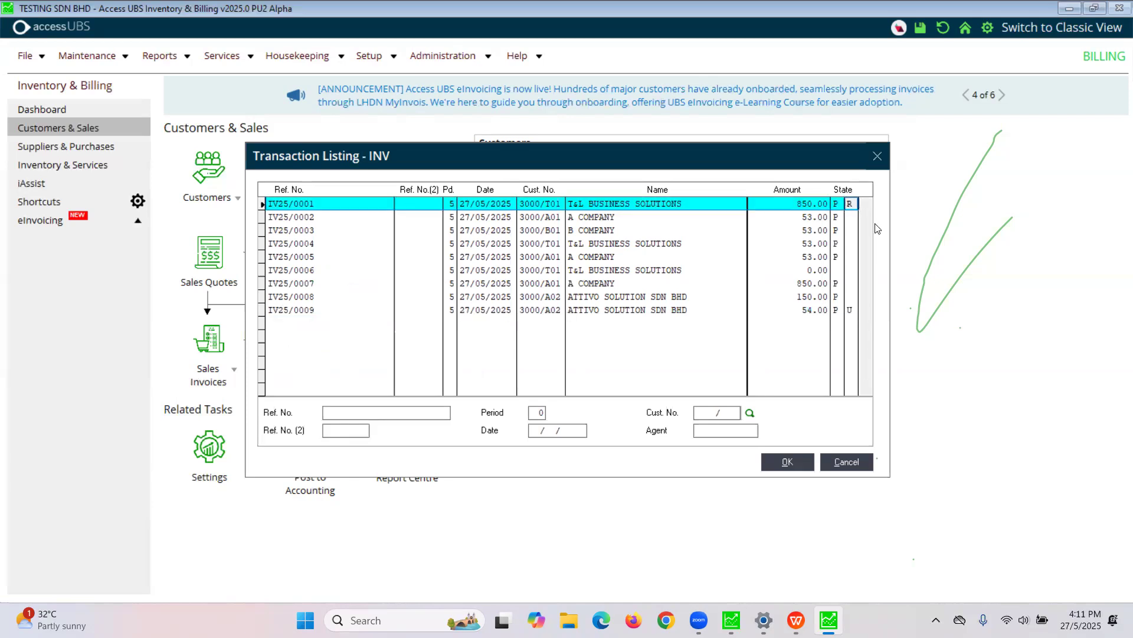
Edit invoice IV25/0009, set the price of item A001 to 500, save it and close the invoice.
{"action": "left_click", "coordinate": [615, 310]}
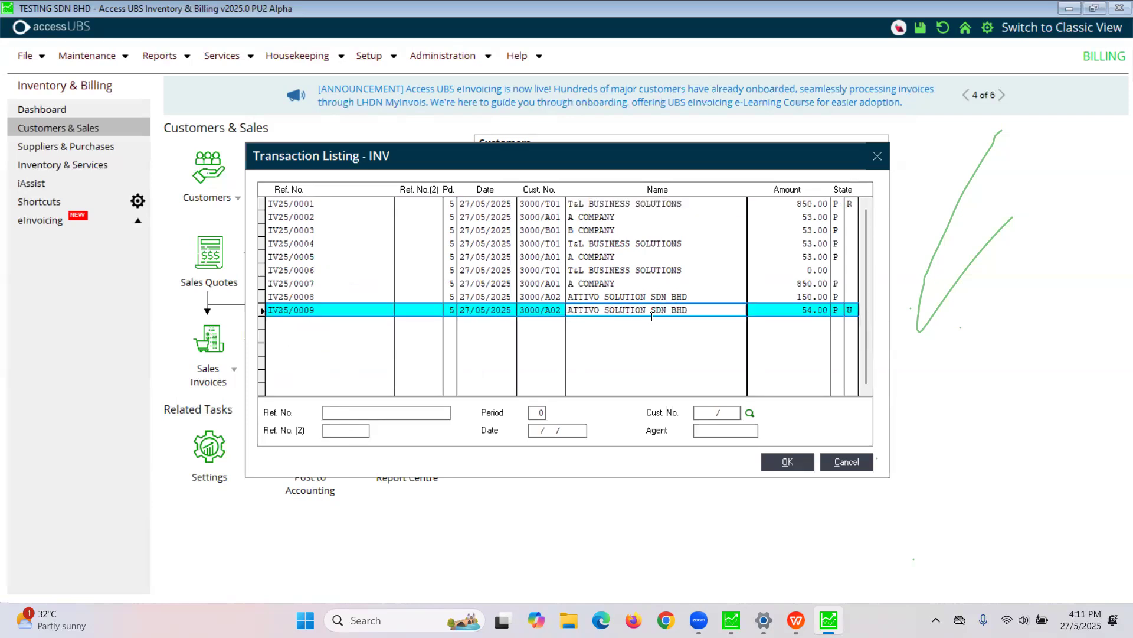
{"action": "left_click", "coordinate": [799, 456]}
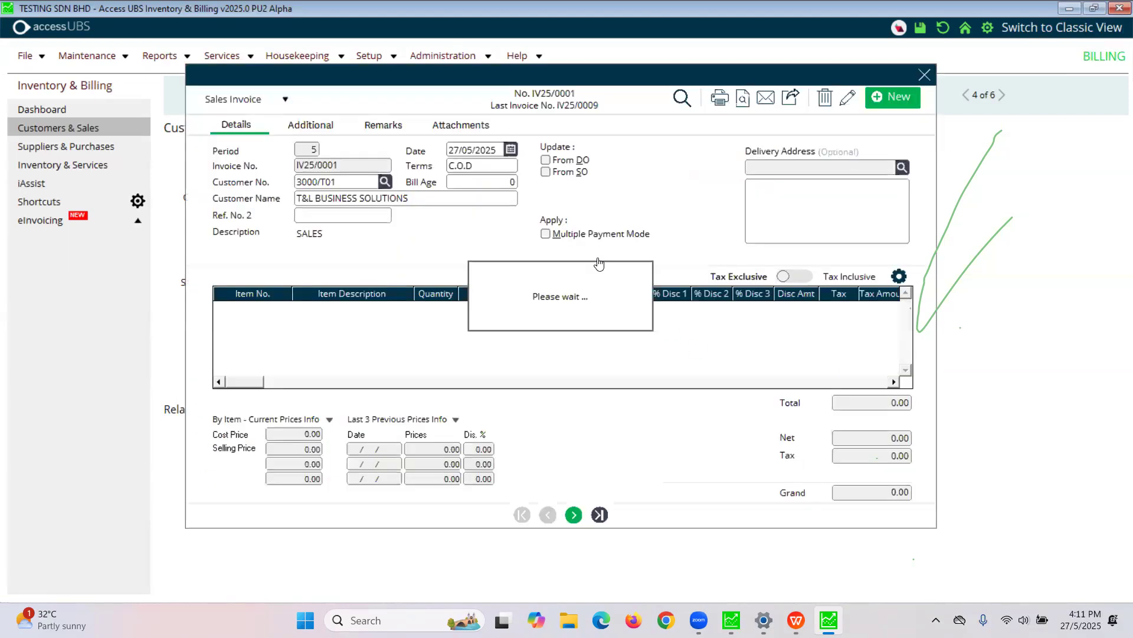
{"action": "left_click", "coordinate": [848, 98]}
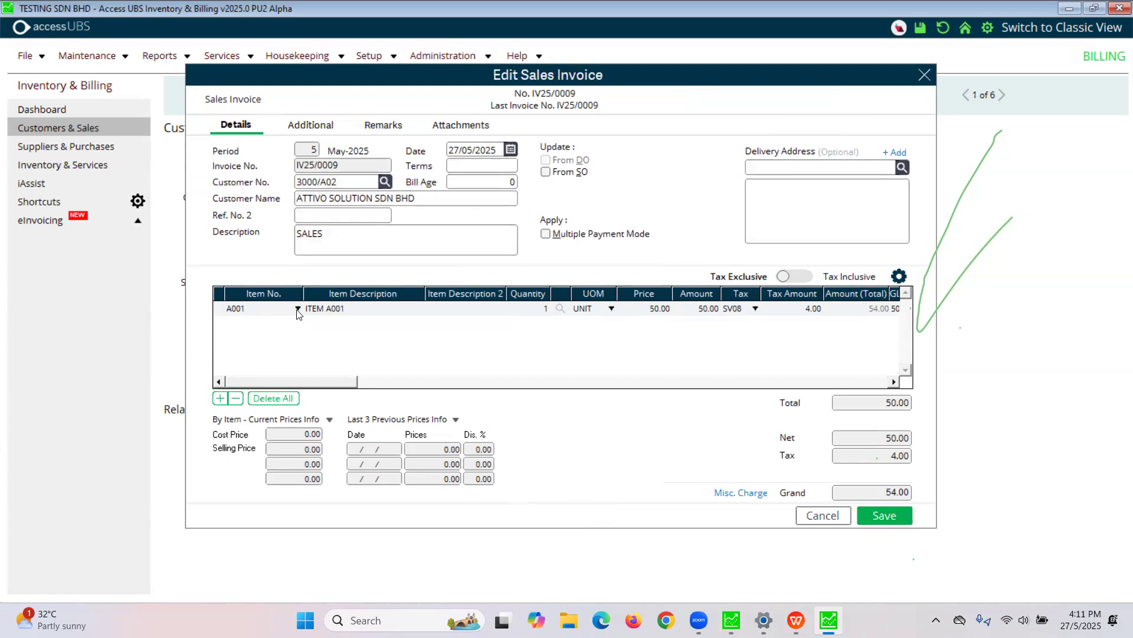
{"action": "left_click", "coordinate": [631, 310]}
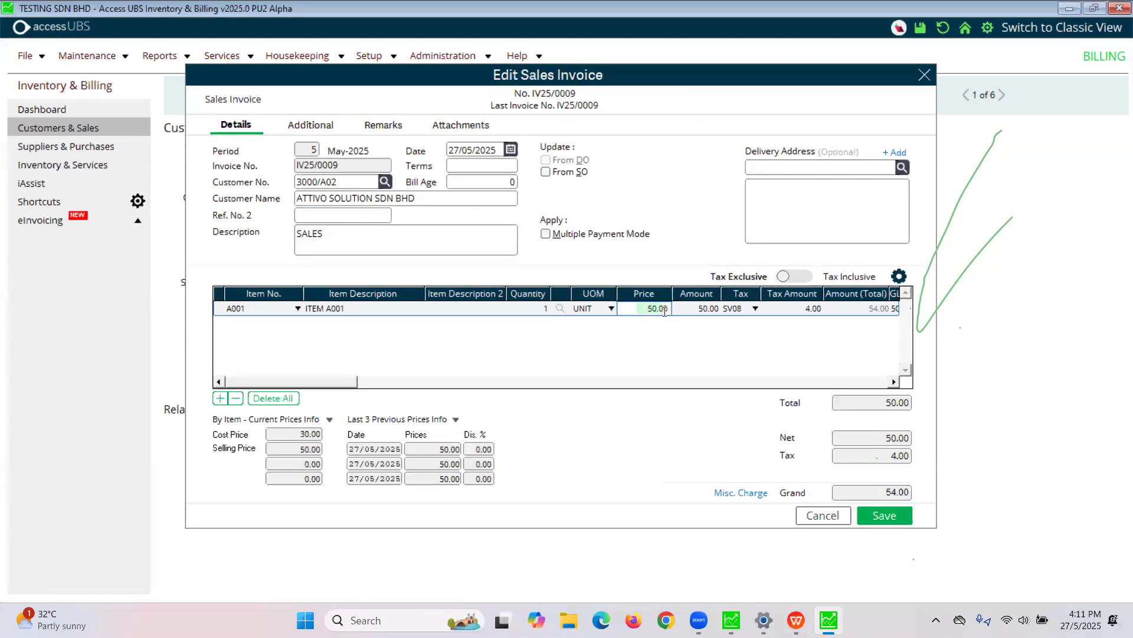
{"action": "type", "text": "500"}
{"action": "key", "text": "Tab"}
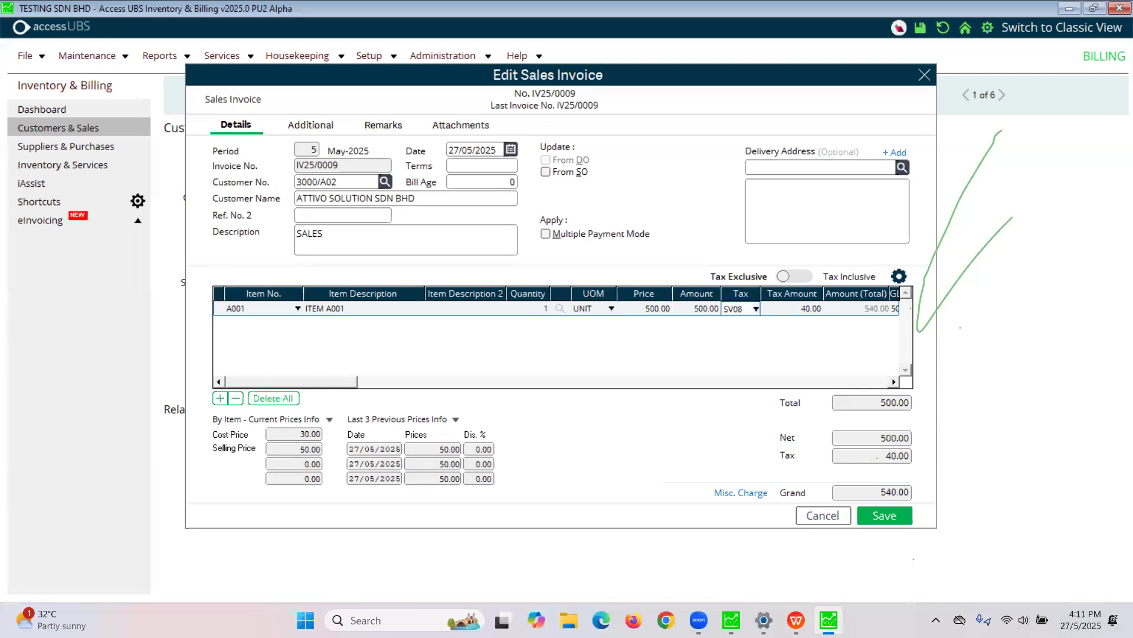
{"action": "left_click", "coordinate": [892, 518]}
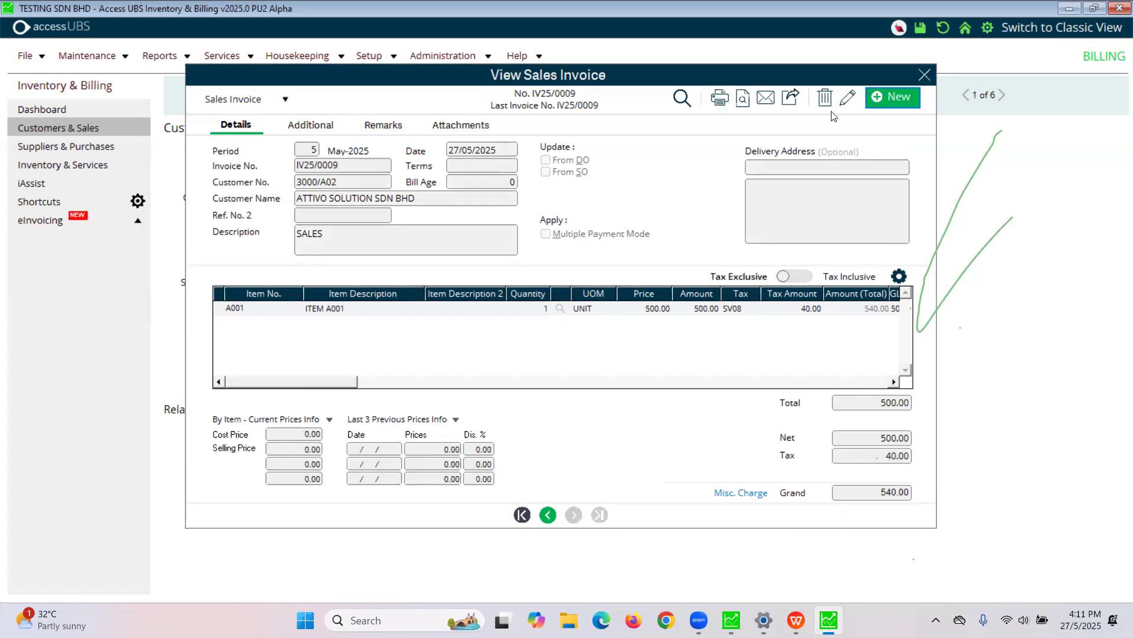
{"action": "left_click", "coordinate": [924, 74]}
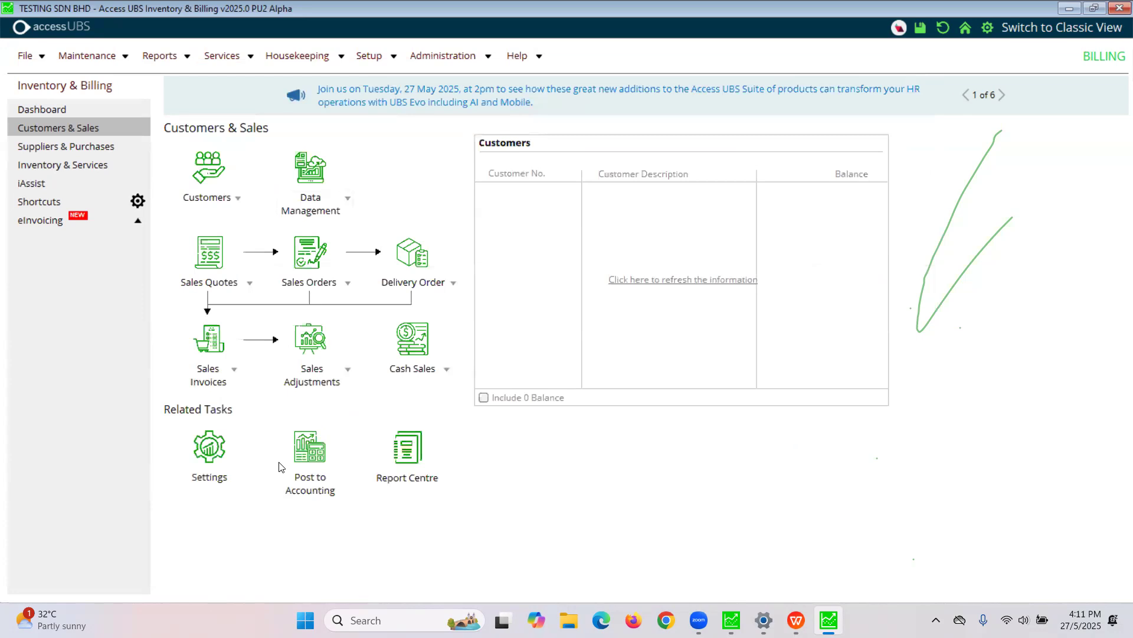
Start reposting bills to accounting, accept the overwrite caution and select invoice IV25/0009.
{"action": "left_click", "coordinate": [318, 494]}
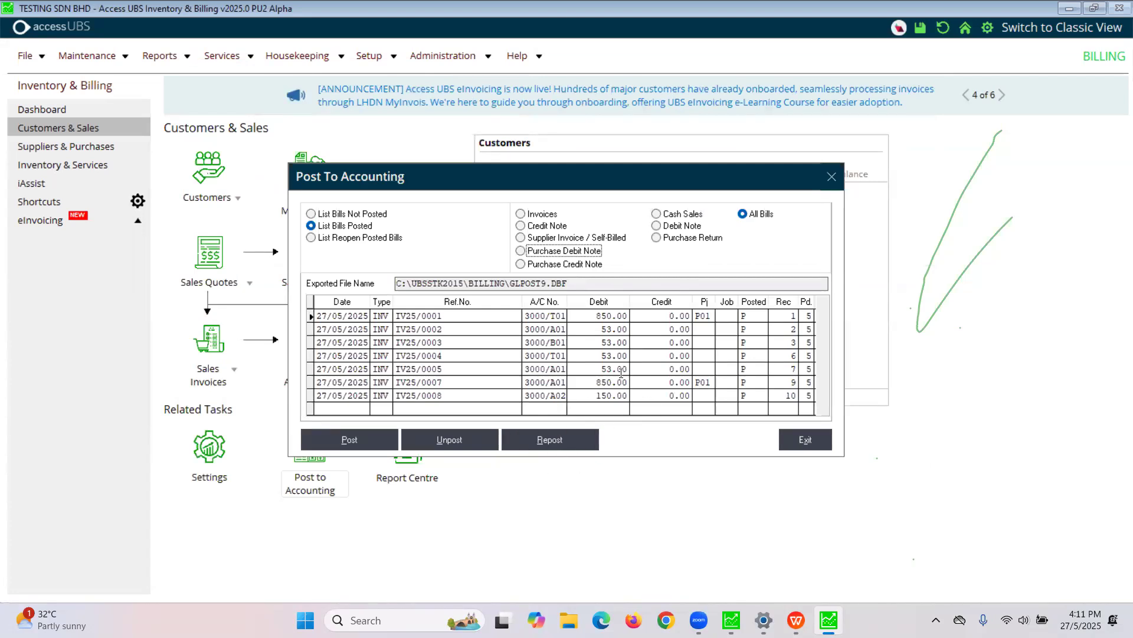
{"action": "left_click", "coordinate": [551, 441]}
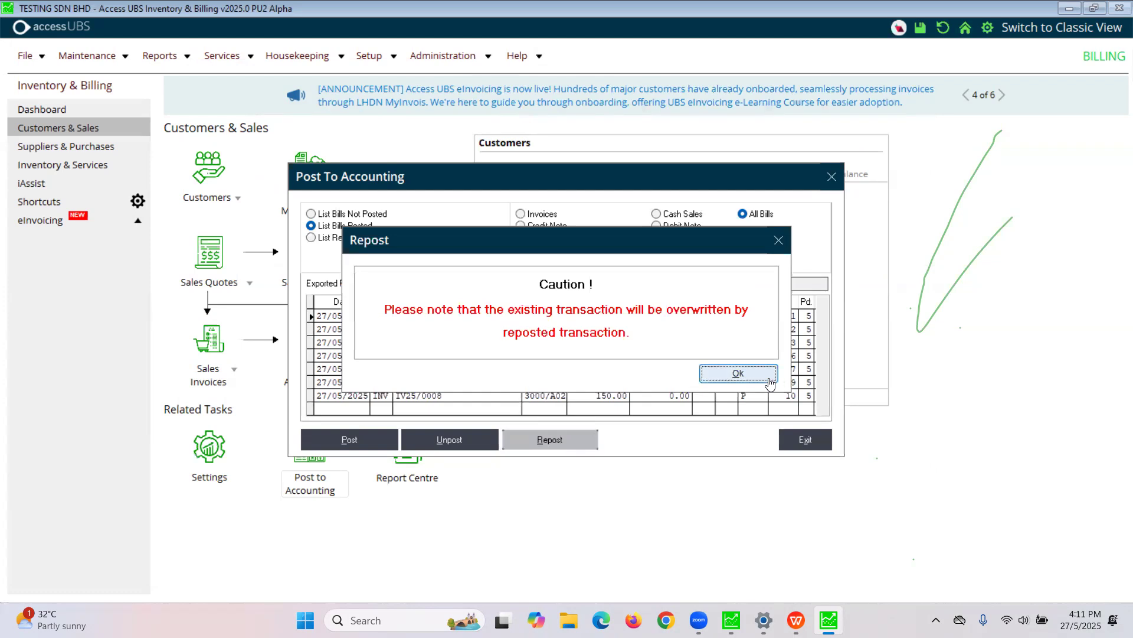
{"action": "left_click", "coordinate": [739, 374]}
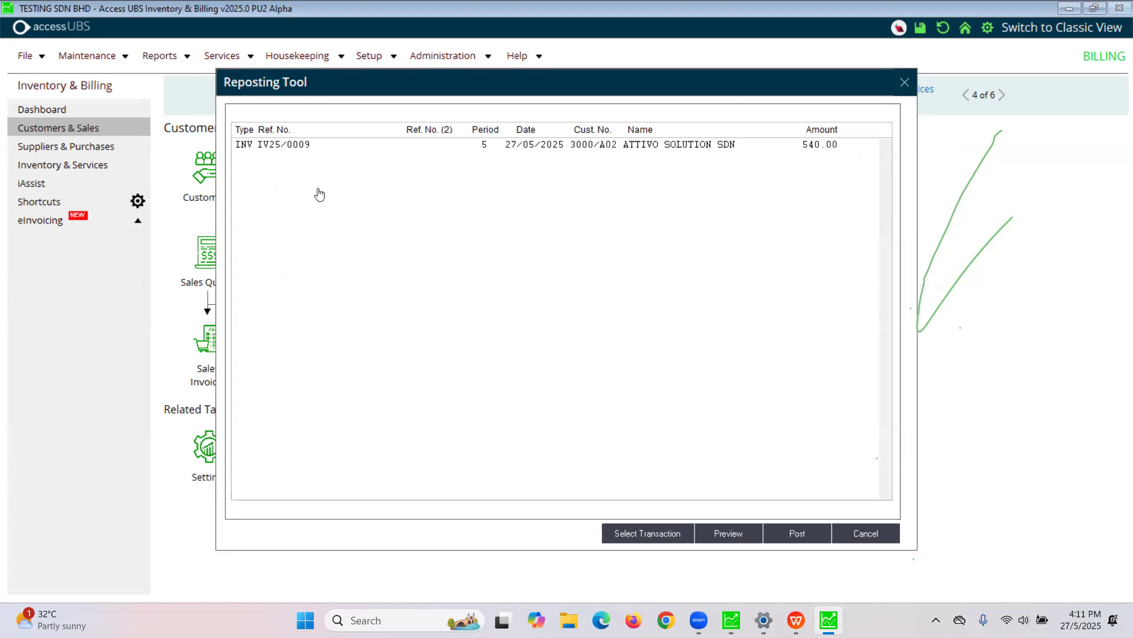
{"action": "left_click", "coordinate": [281, 148]}
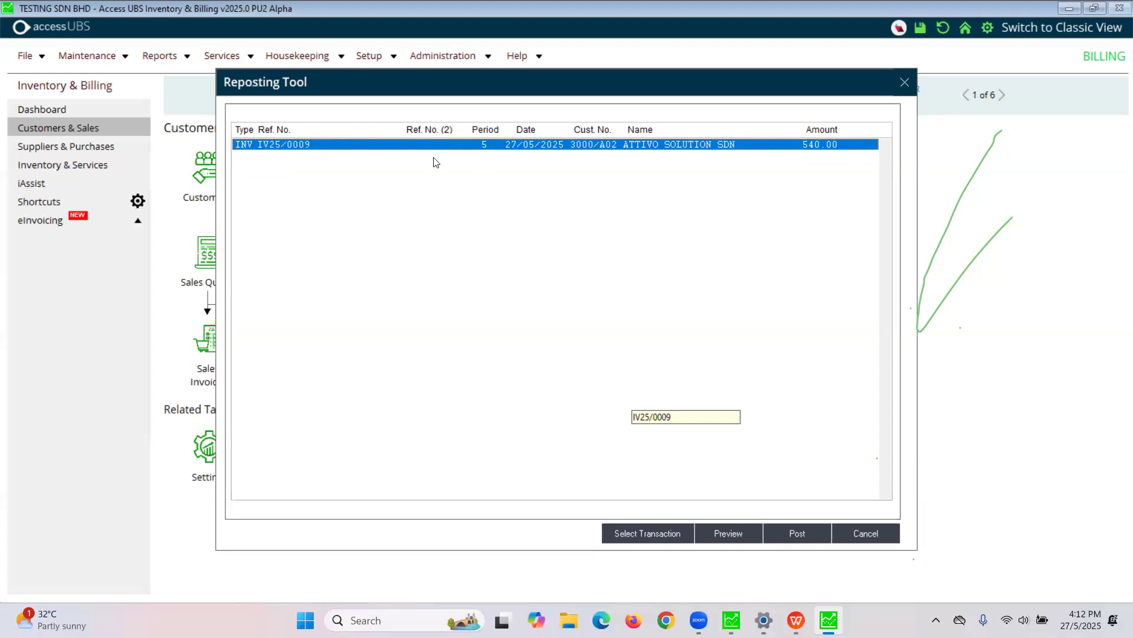
Preview the repost of invoice IV25/0009 and compare its posted accounting entries with the expected result after reposting.
{"action": "left_click", "coordinate": [741, 537]}
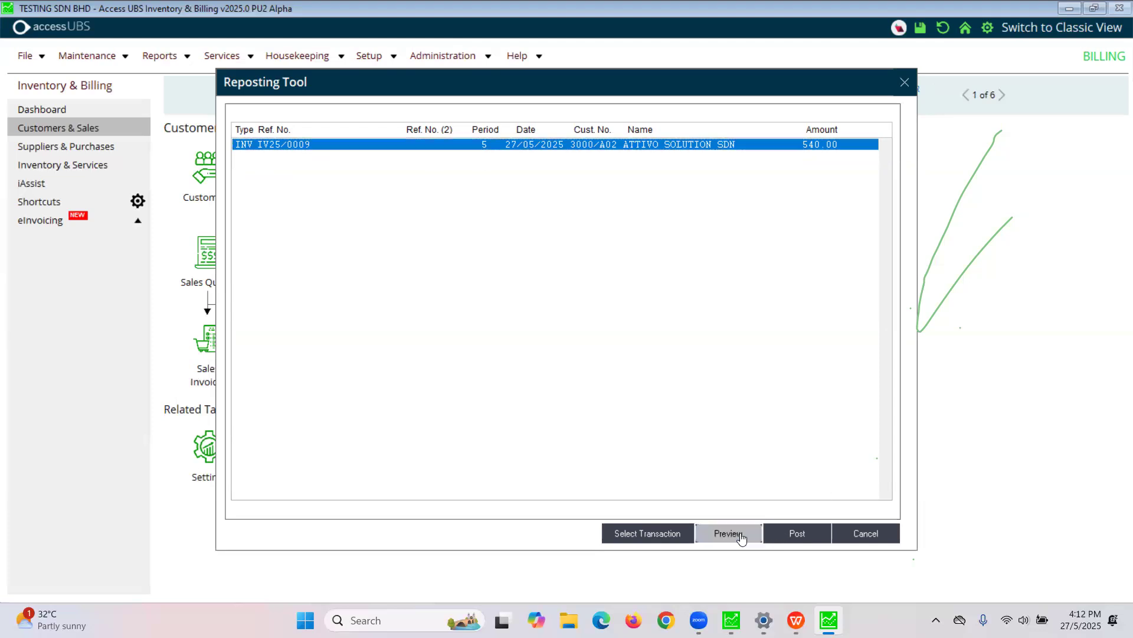
{"action": "left_click", "coordinate": [408, 168]}
{"action": "left_click", "coordinate": [404, 183]}
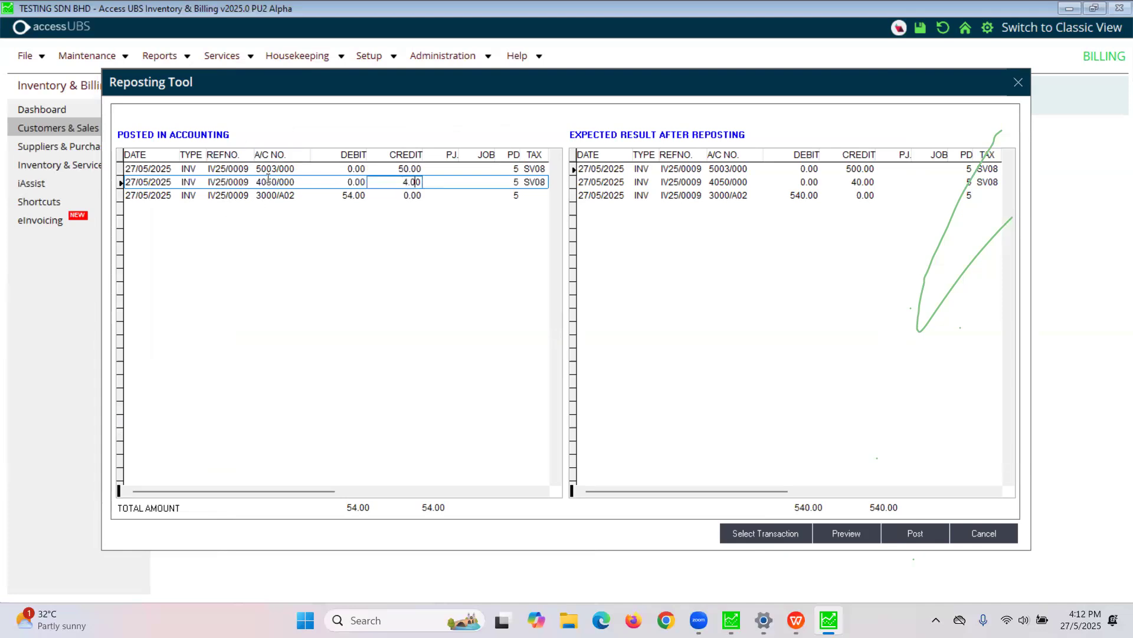
{"action": "left_click", "coordinate": [860, 169]}
{"action": "key", "text": "Down"}
{"action": "key", "text": "Down"}
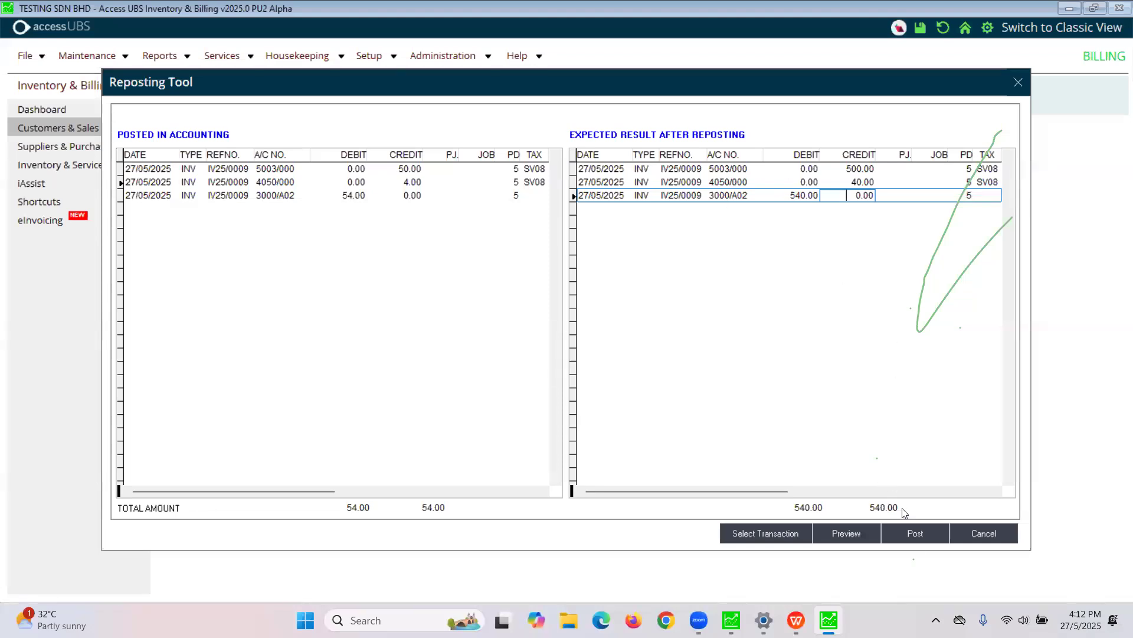
Repost invoice IV25/0009, confirm overwriting the existing transaction and leave the reposting and posting windows.
{"action": "left_click", "coordinate": [916, 534]}
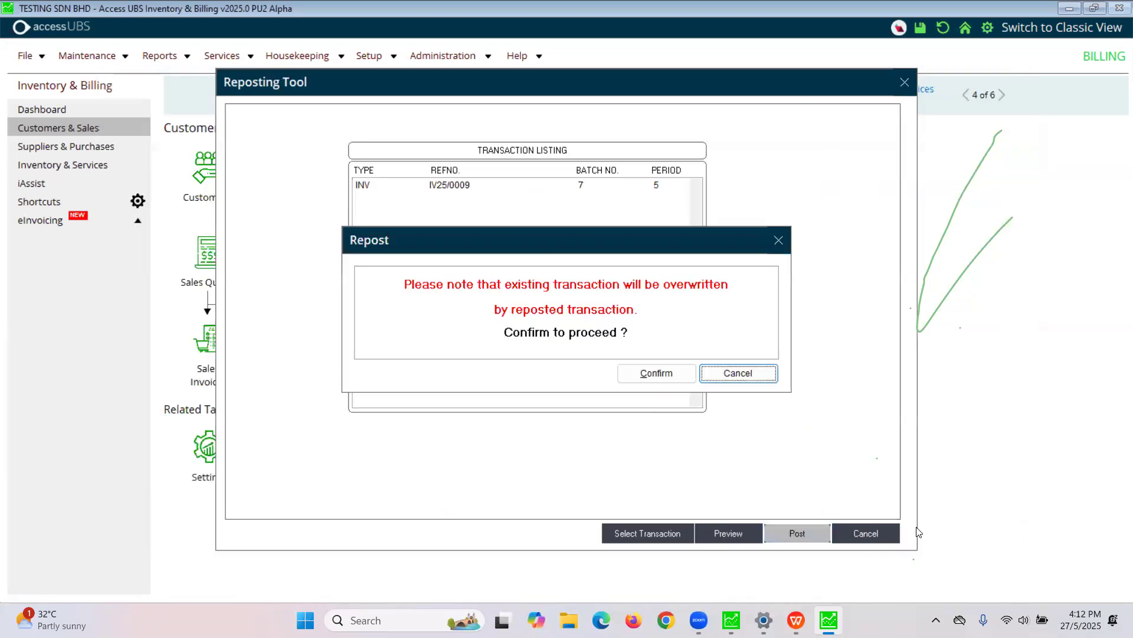
{"action": "left_click", "coordinate": [660, 381]}
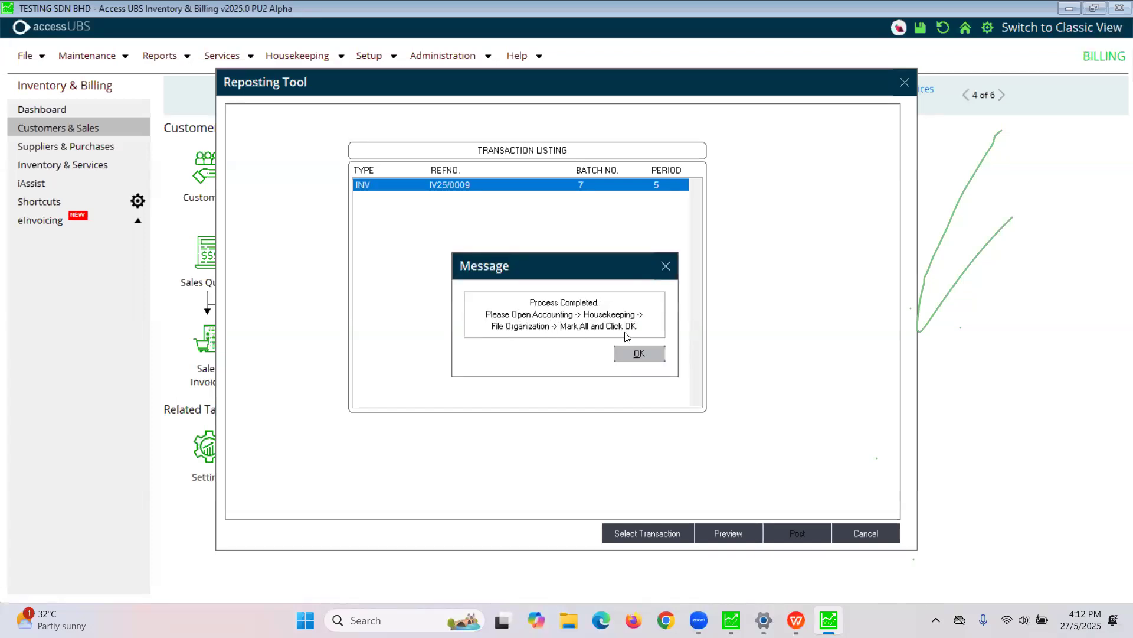
{"action": "left_click", "coordinate": [629, 353]}
{"action": "left_click", "coordinate": [824, 444]}
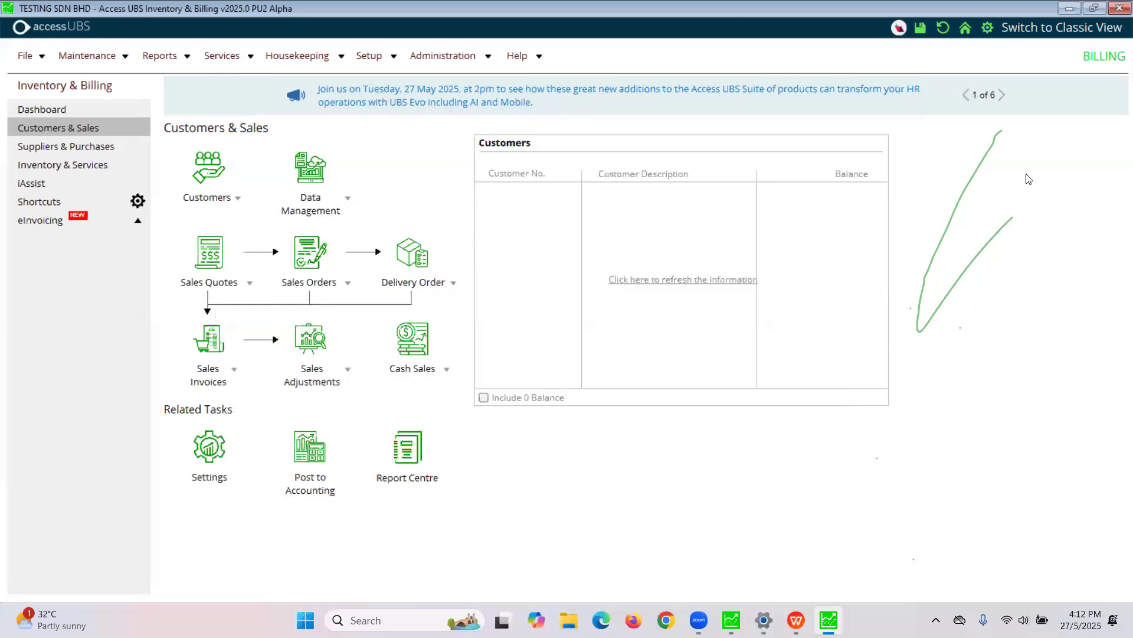
Minimize Inventory & Billing and open the BILLING company in UBS Accounting.
{"action": "left_click", "coordinate": [1069, 10]}
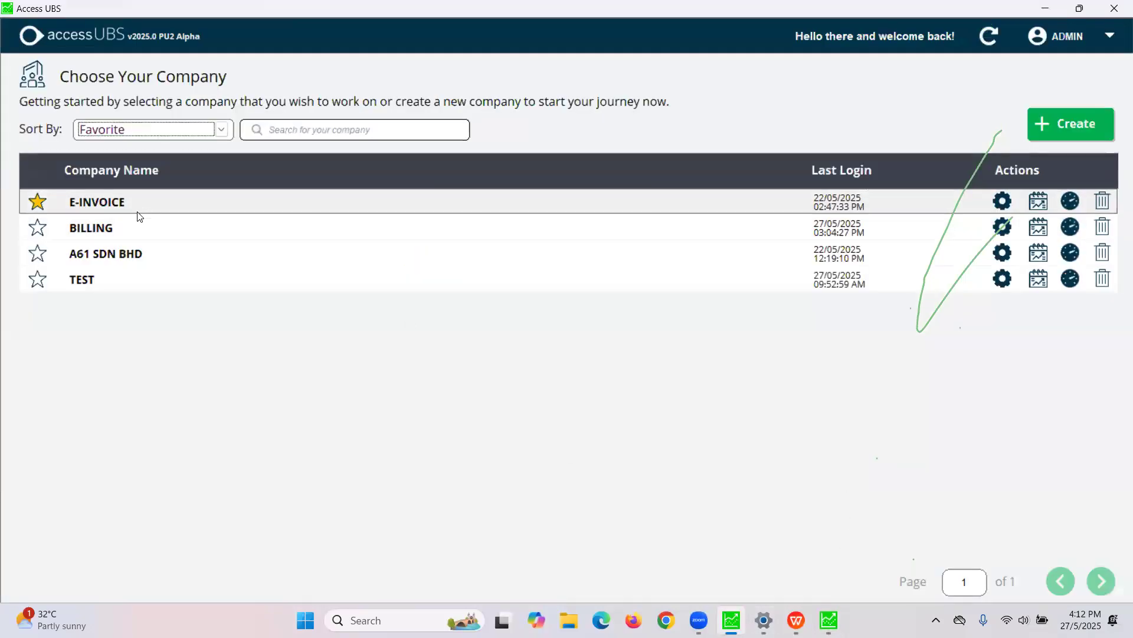
{"action": "left_click", "coordinate": [193, 228]}
{"action": "left_click", "coordinate": [521, 294]}
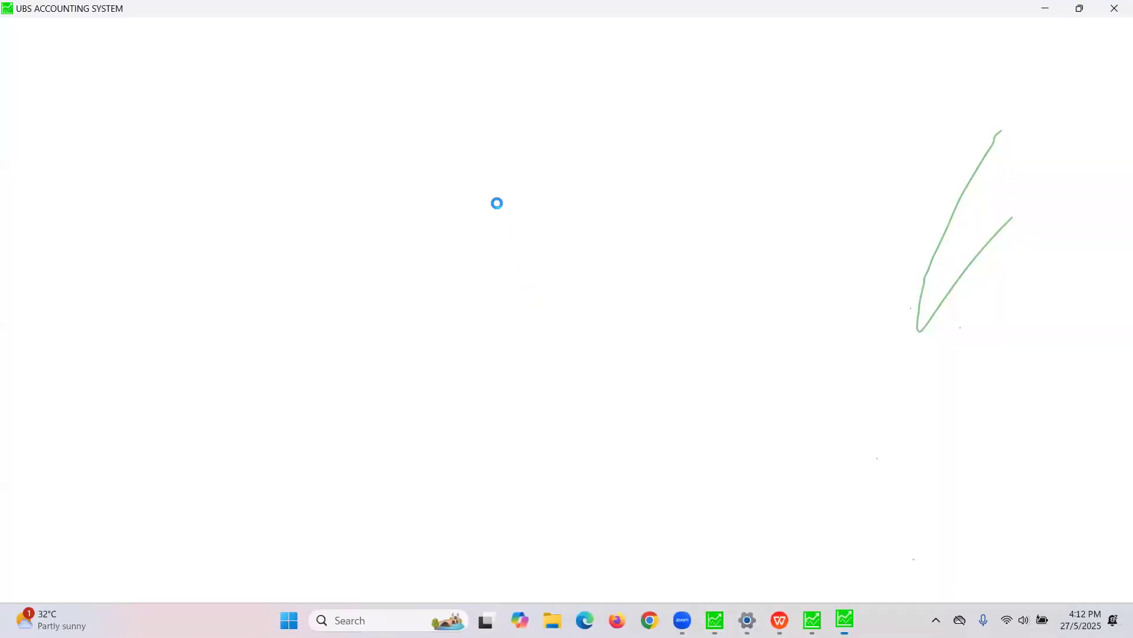
{"action": "key", "text": "Return"}
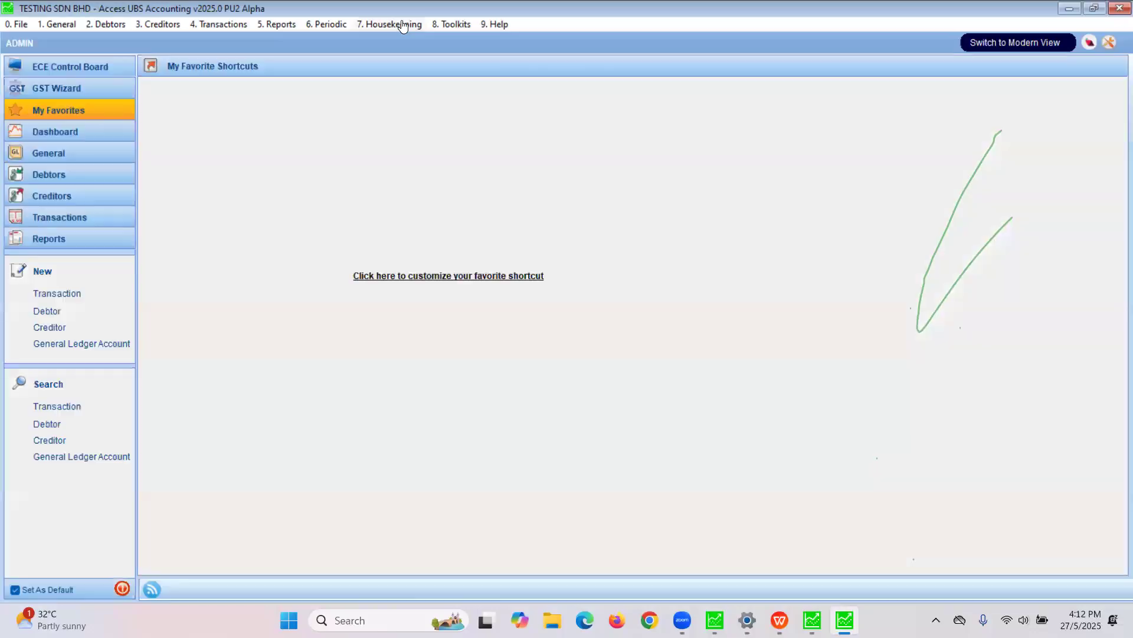
Run File Organisation in accounting with all its options marked, confirm it and close the window.
{"action": "left_click", "coordinate": [401, 24]}
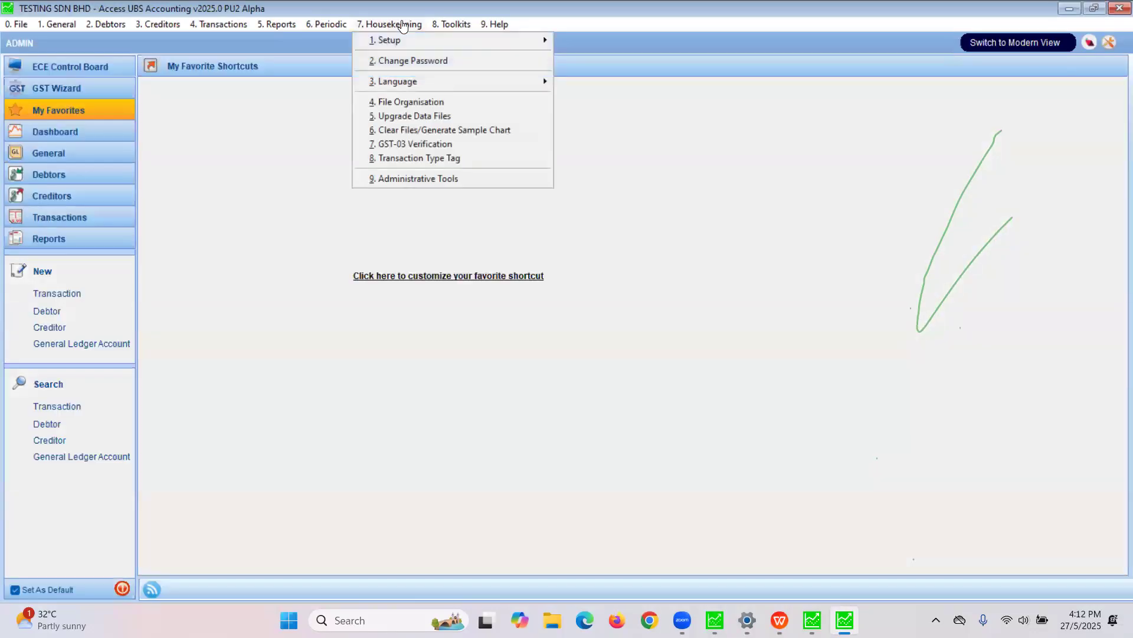
{"action": "left_click", "coordinate": [415, 102]}
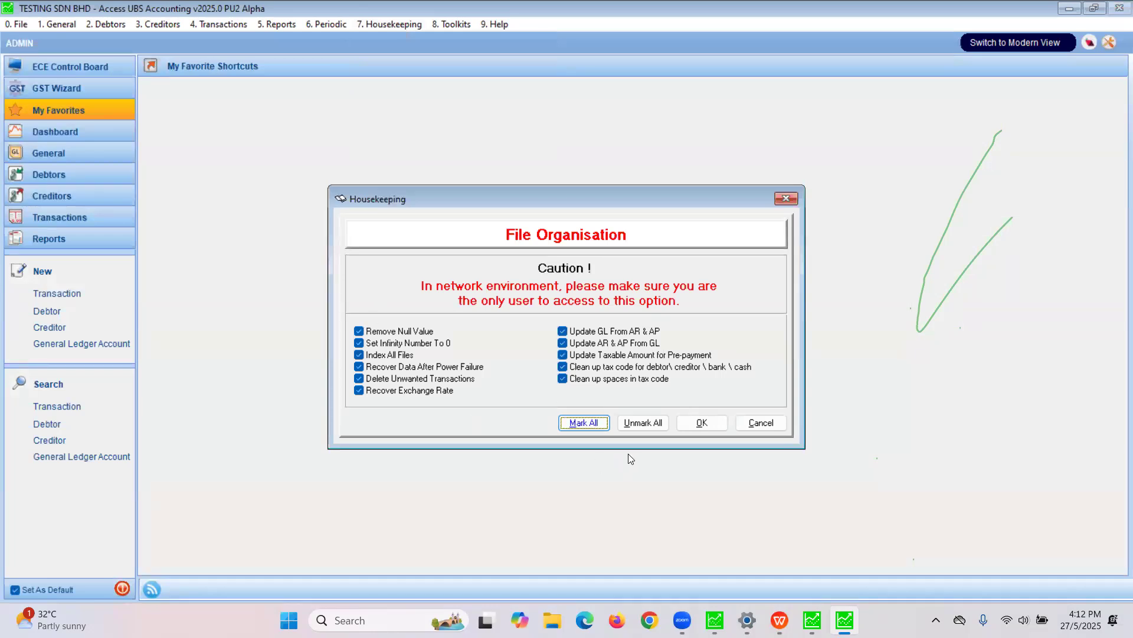
{"action": "left_click", "coordinate": [716, 430]}
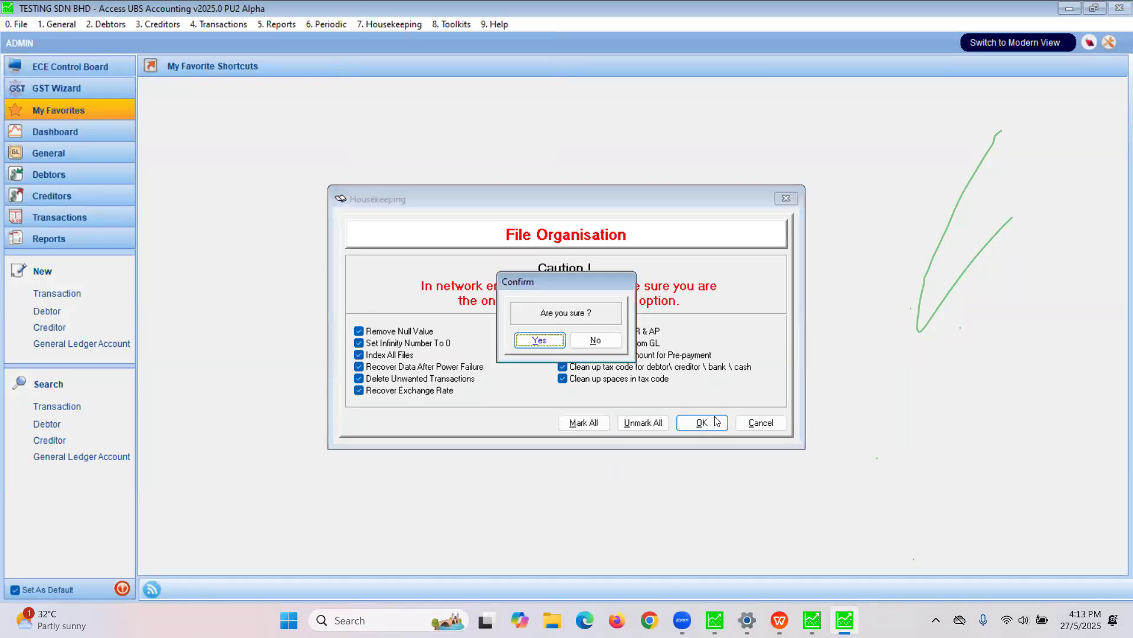
{"action": "left_click", "coordinate": [554, 347]}
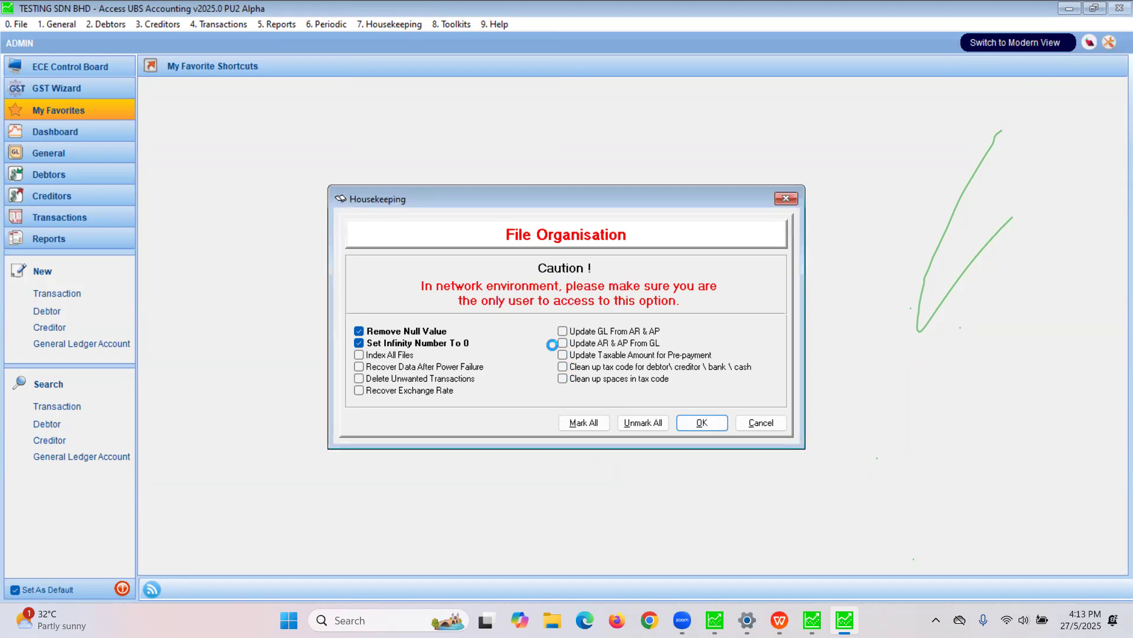
{"action": "left_click", "coordinate": [592, 341]}
{"action": "left_click", "coordinate": [762, 423]}
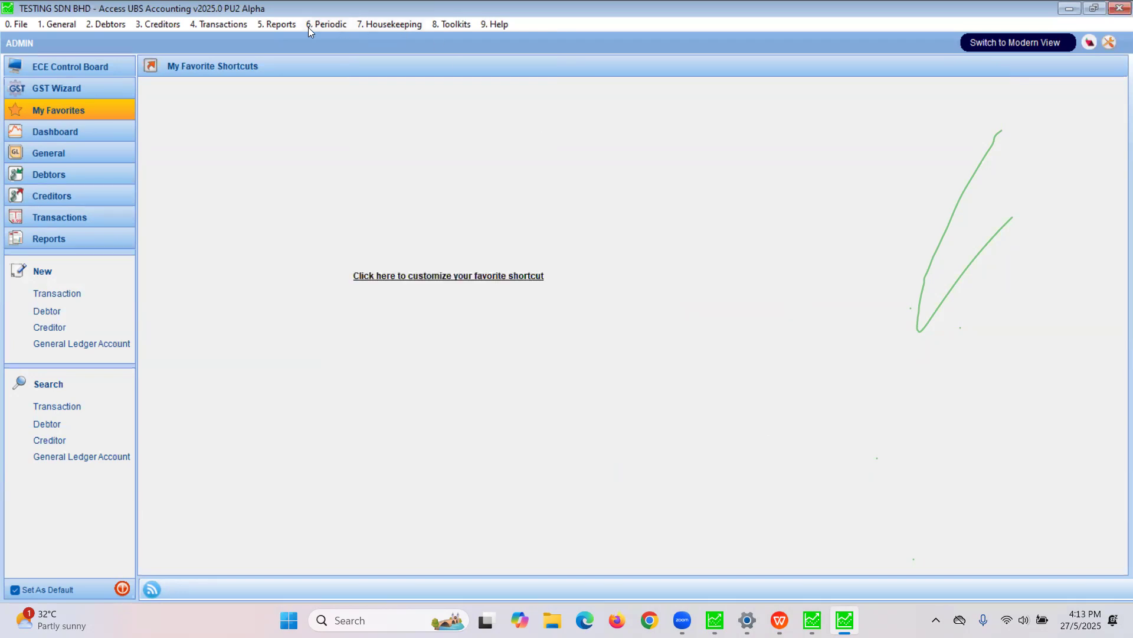
Go to the last batch in Transactions File Maintenance and examine the sales, tax and debtor entries of IV25/0009.
{"action": "left_click", "coordinate": [219, 24]}
{"action": "left_click", "coordinate": [254, 38]}
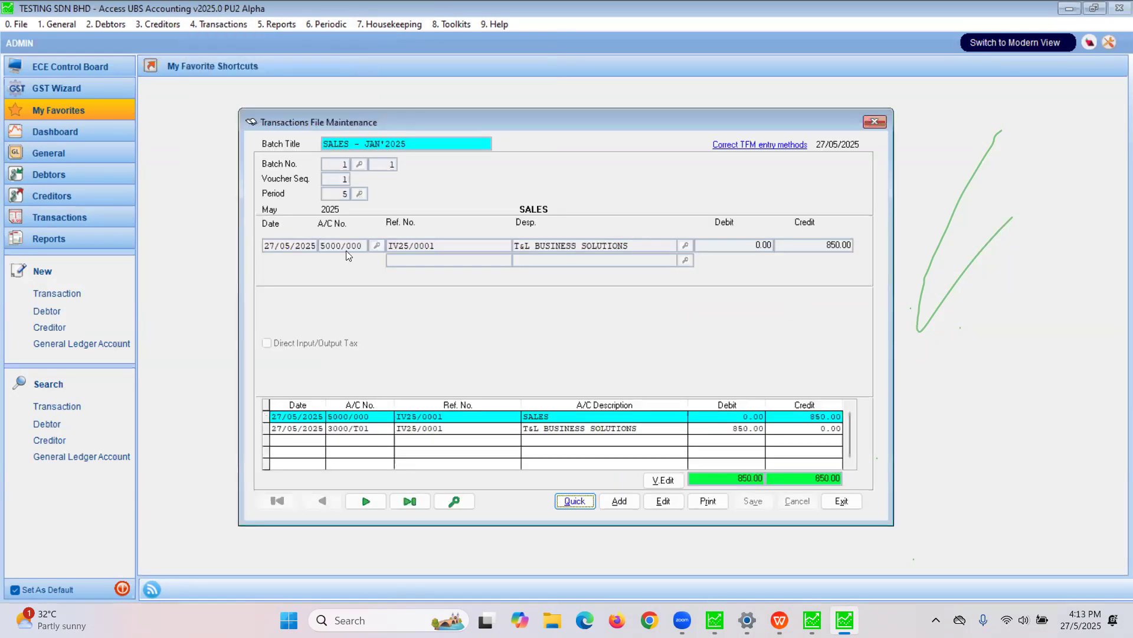
{"action": "left_click", "coordinate": [410, 499]}
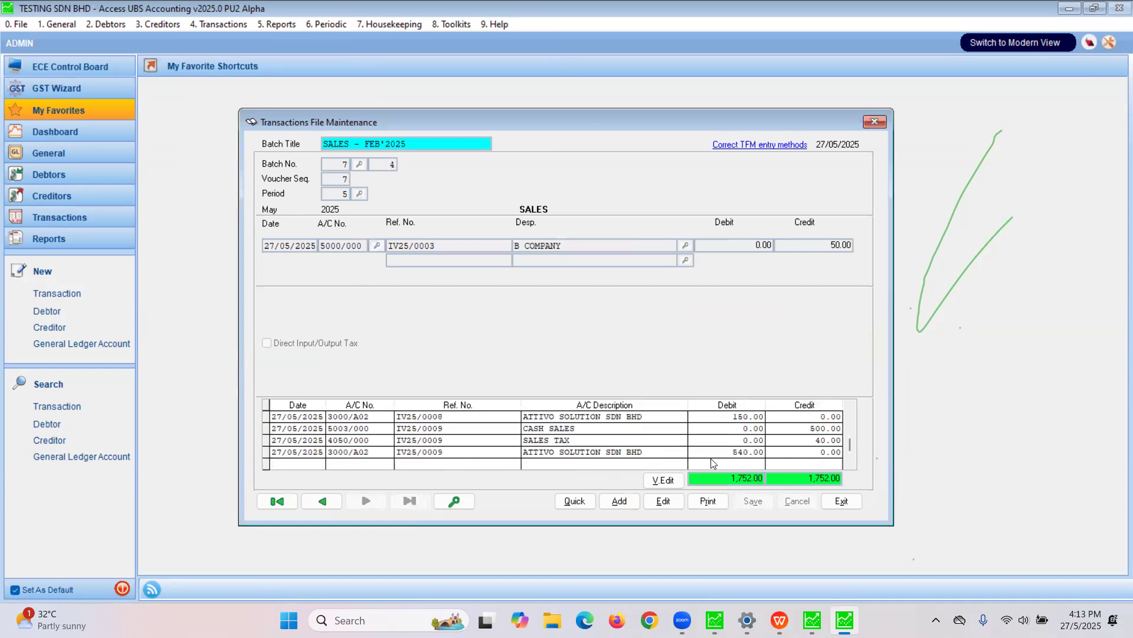
{"action": "left_click", "coordinate": [624, 430]}
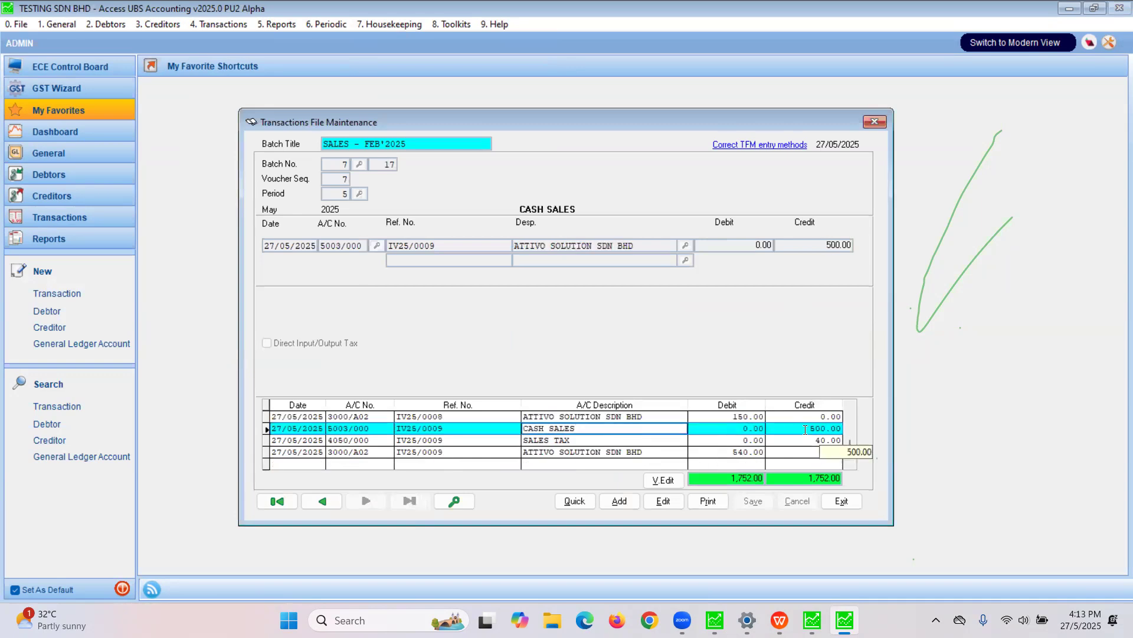
{"action": "left_click", "coordinate": [813, 441]}
{"action": "left_click", "coordinate": [759, 453]}
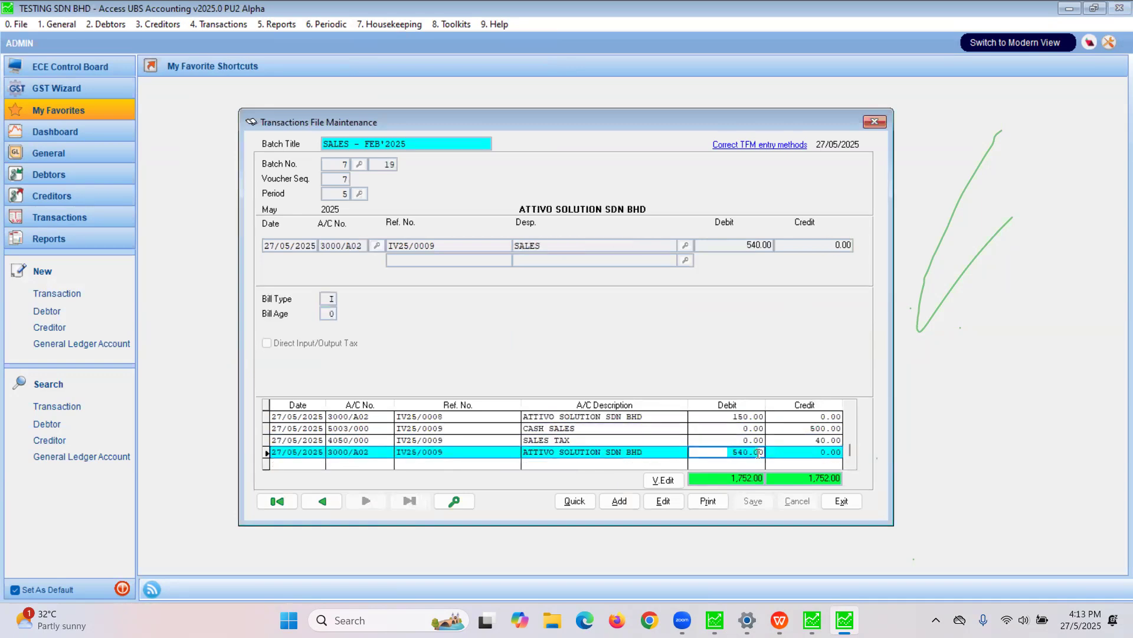
Leave the transactions window, close UBS Accounting and switch back to Inventory & Billing.
{"action": "left_click", "coordinate": [844, 500]}
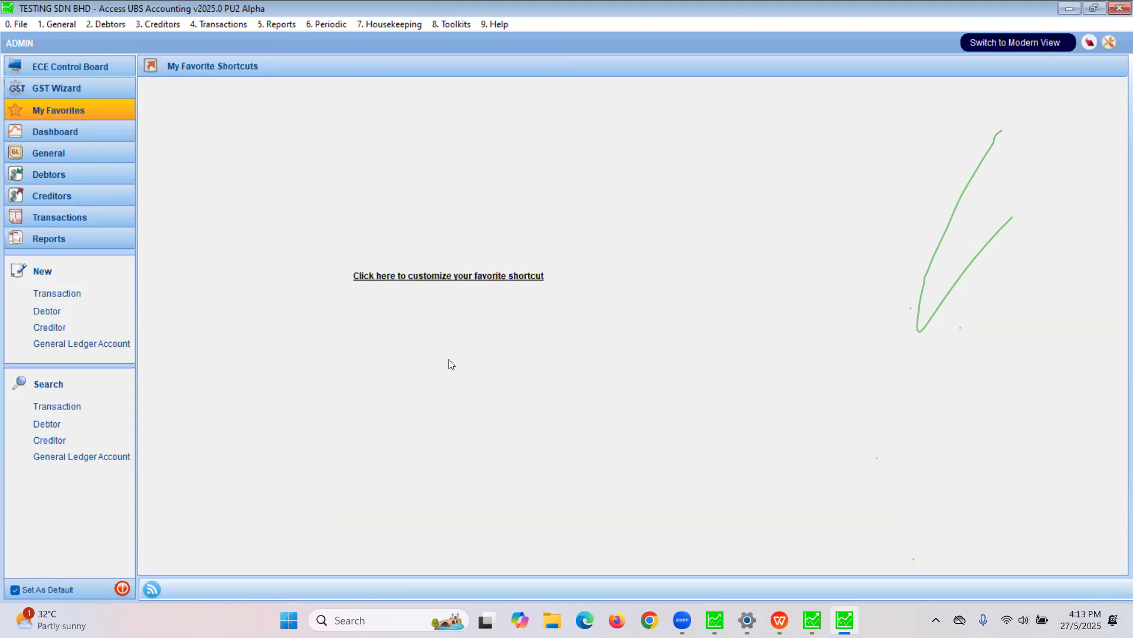
{"action": "left_click", "coordinate": [1118, 8]}
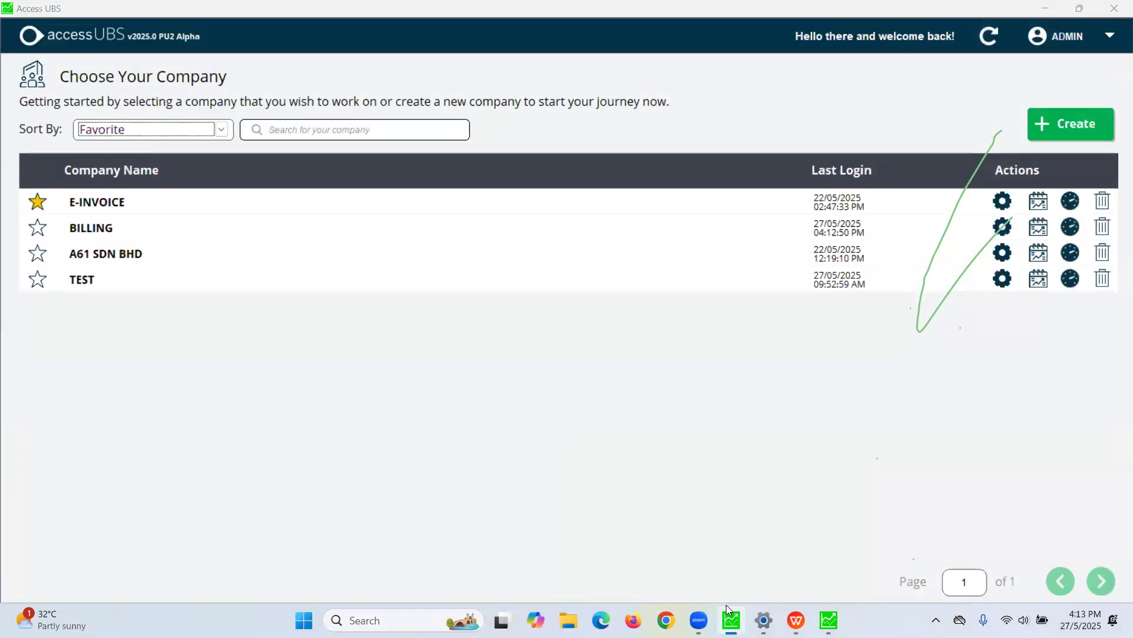
{"action": "left_click", "coordinate": [829, 620]}
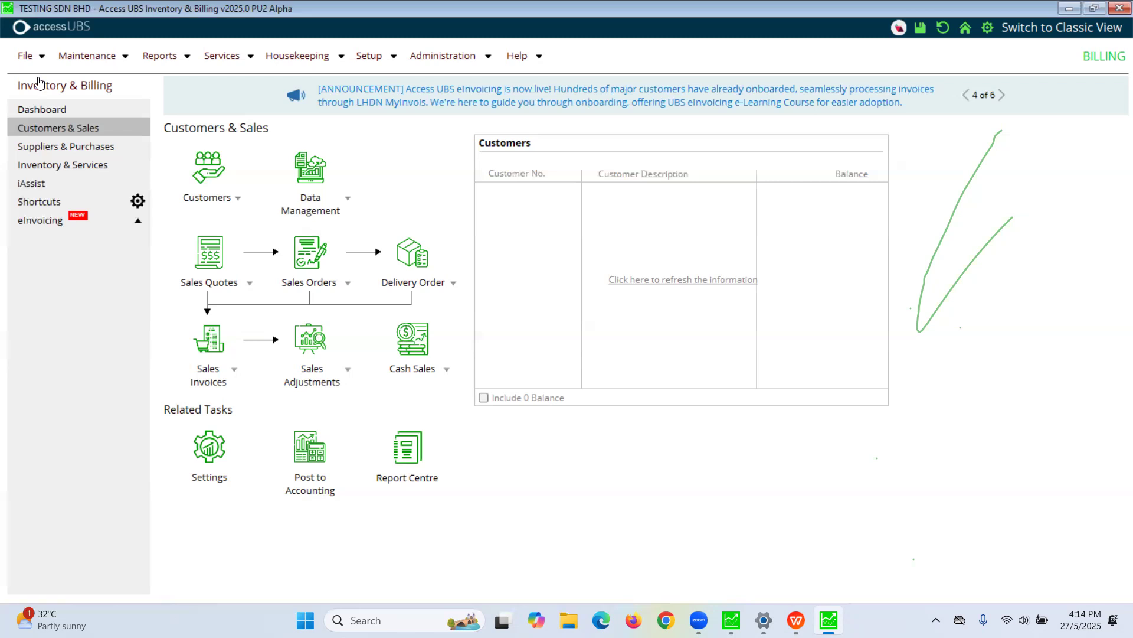
{"action": "left_click", "coordinate": [118, 61]}
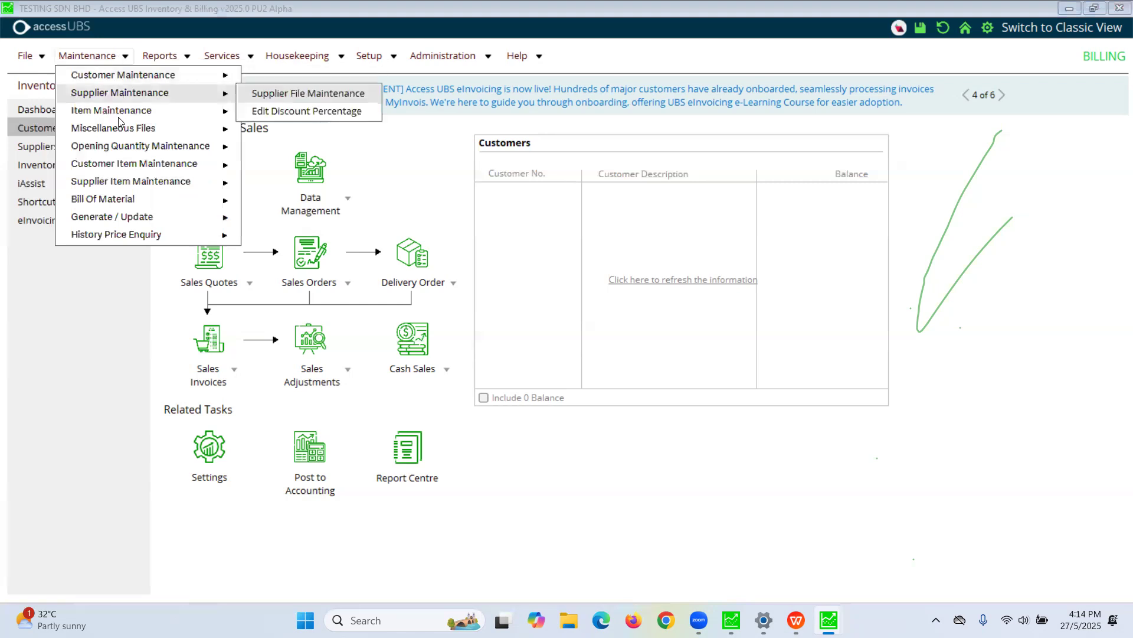
{"action": "mouse_move", "coordinate": [126, 220]}
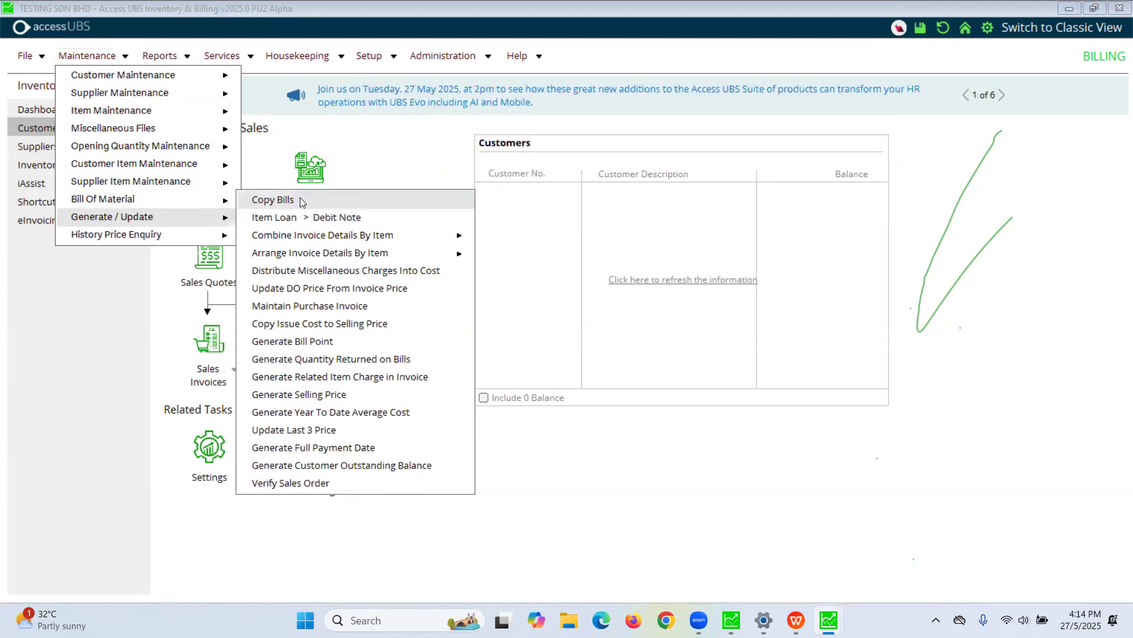
{"action": "left_click", "coordinate": [362, 147]}
Open the customization of the Shortcuts page and browse the available Transaction menus at Level 2.
{"action": "left_click", "coordinate": [39, 207]}
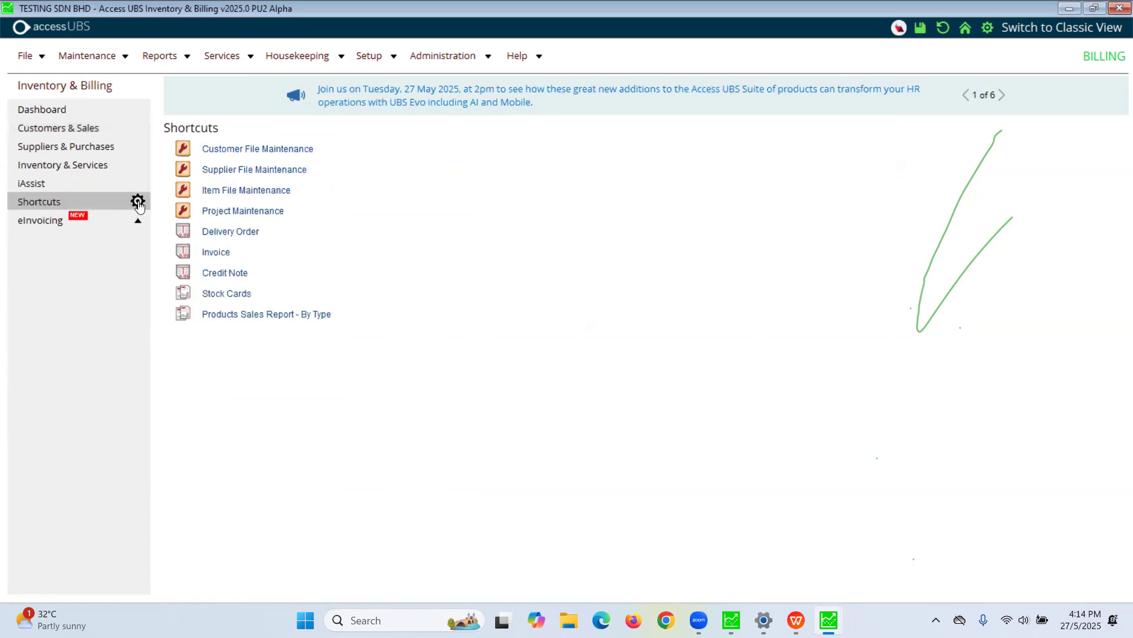
{"action": "left_click", "coordinate": [138, 201]}
{"action": "left_click", "coordinate": [283, 217]}
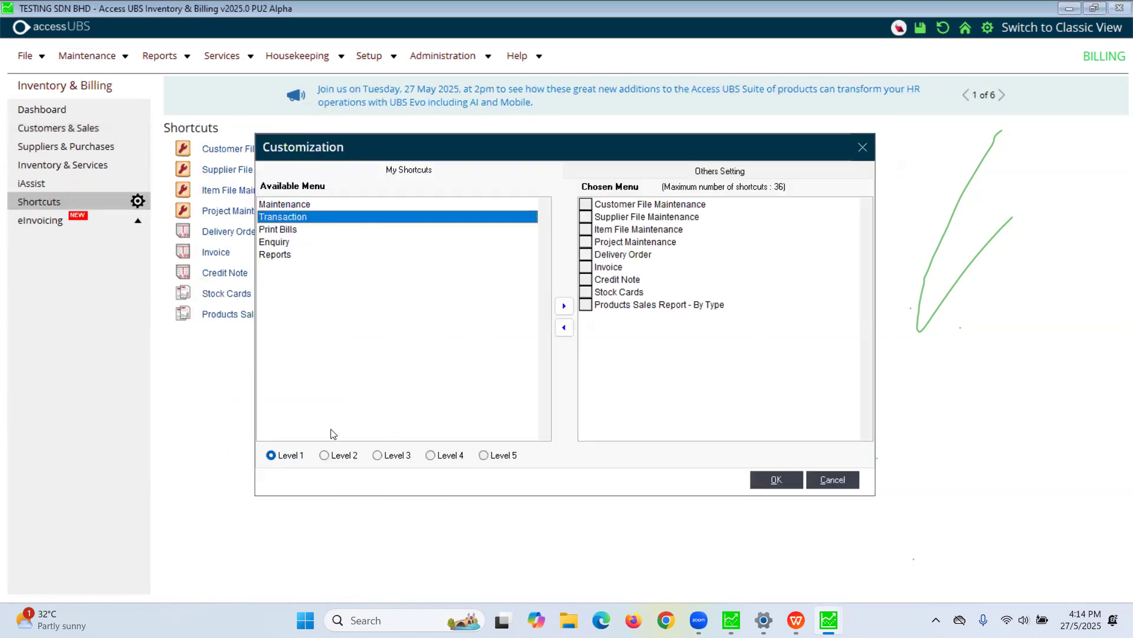
{"action": "left_click", "coordinate": [348, 455]}
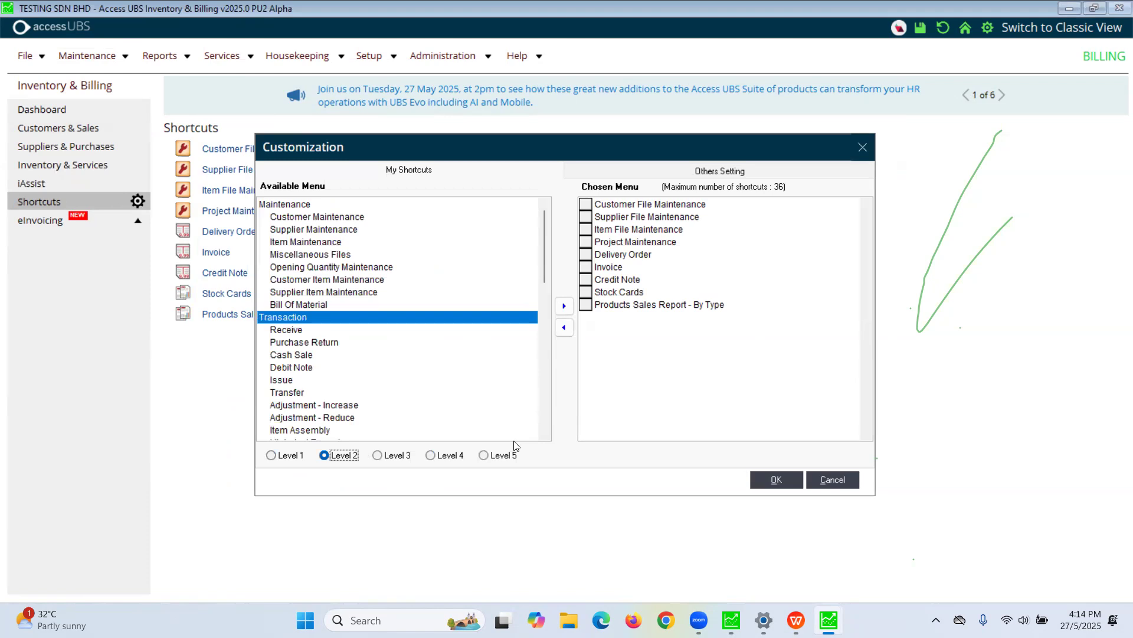
{"action": "left_click", "coordinate": [543, 423]}
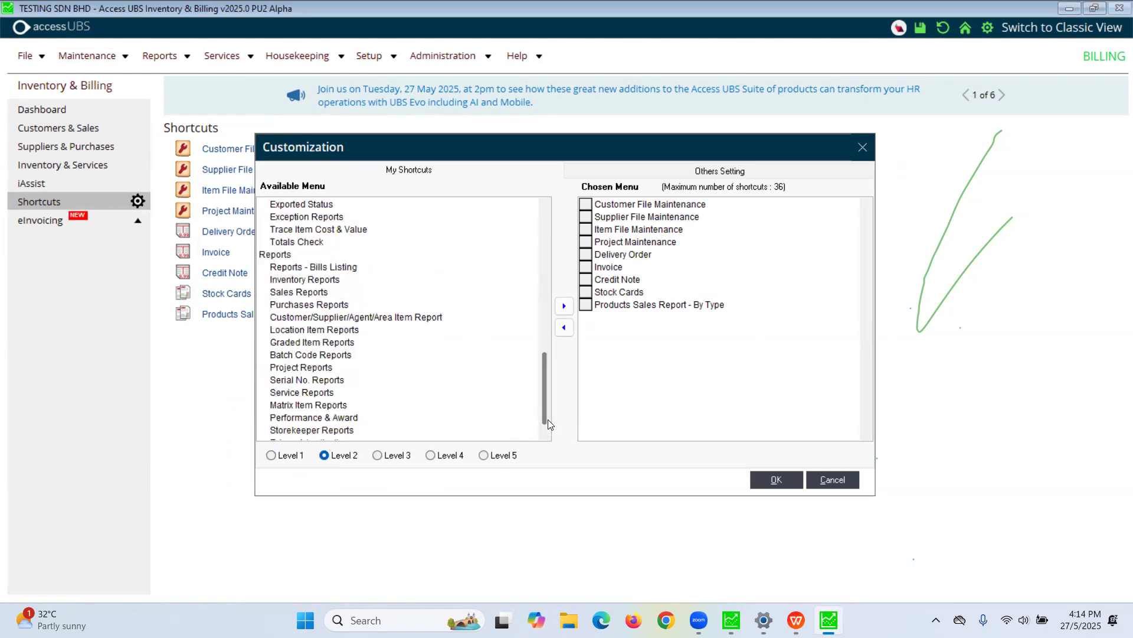
{"action": "left_click", "coordinate": [544, 213]}
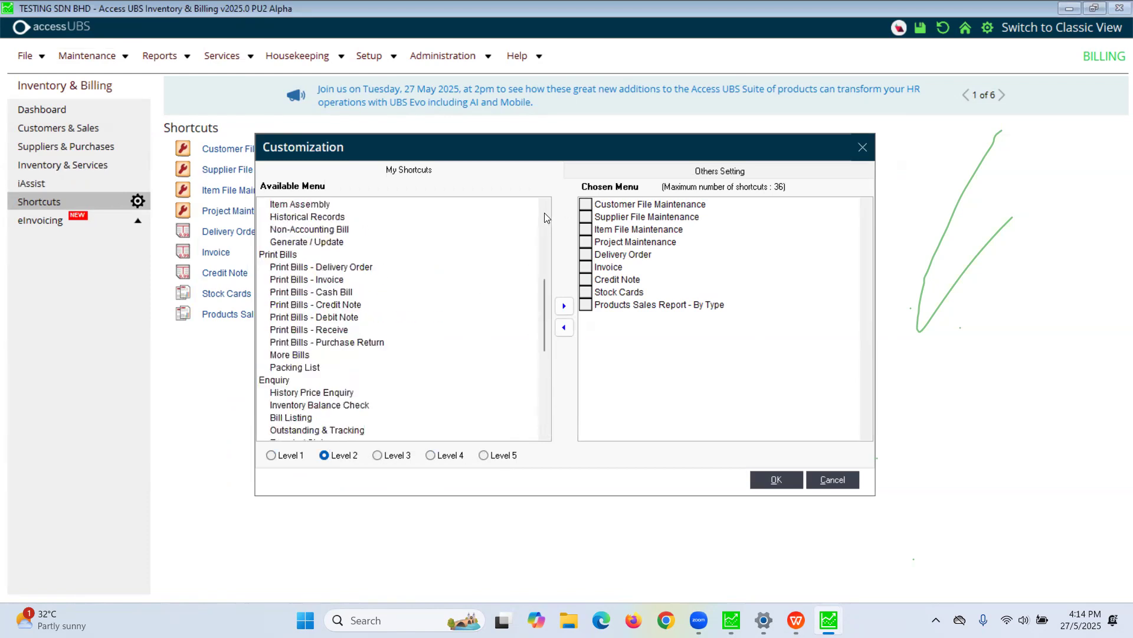
{"action": "left_click", "coordinate": [545, 216]}
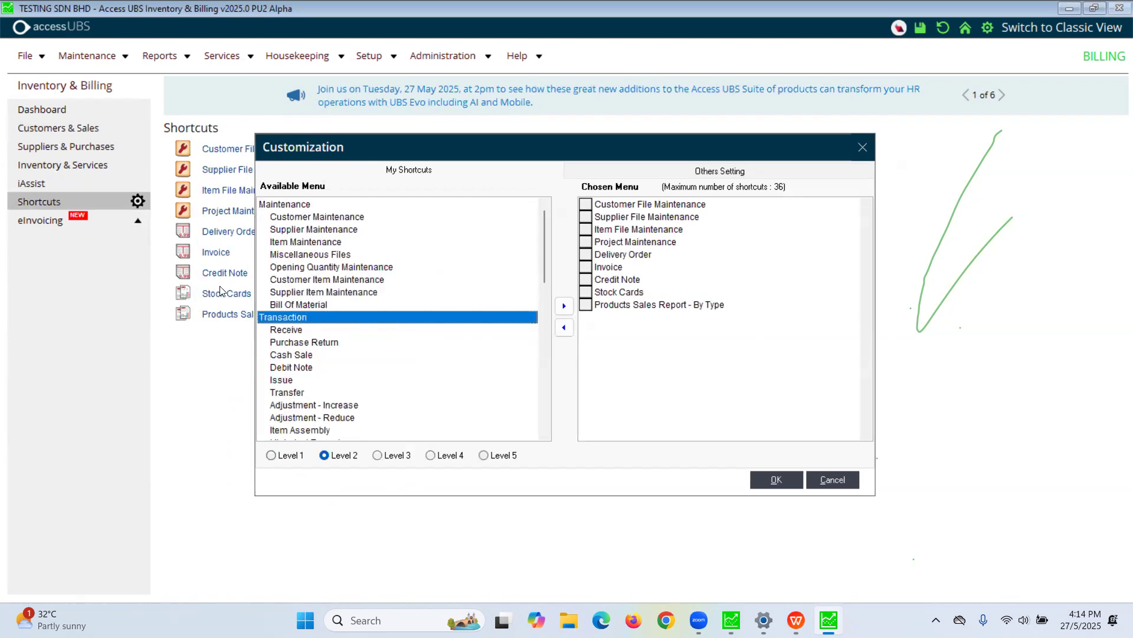
Add Copy Bills, found under Generate / Update at Level 3, to the chosen shortcuts and confirm the customization.
{"action": "scroll", "coordinate": [319, 333], "scroll_direction": "down", "scroll_amount": 4}
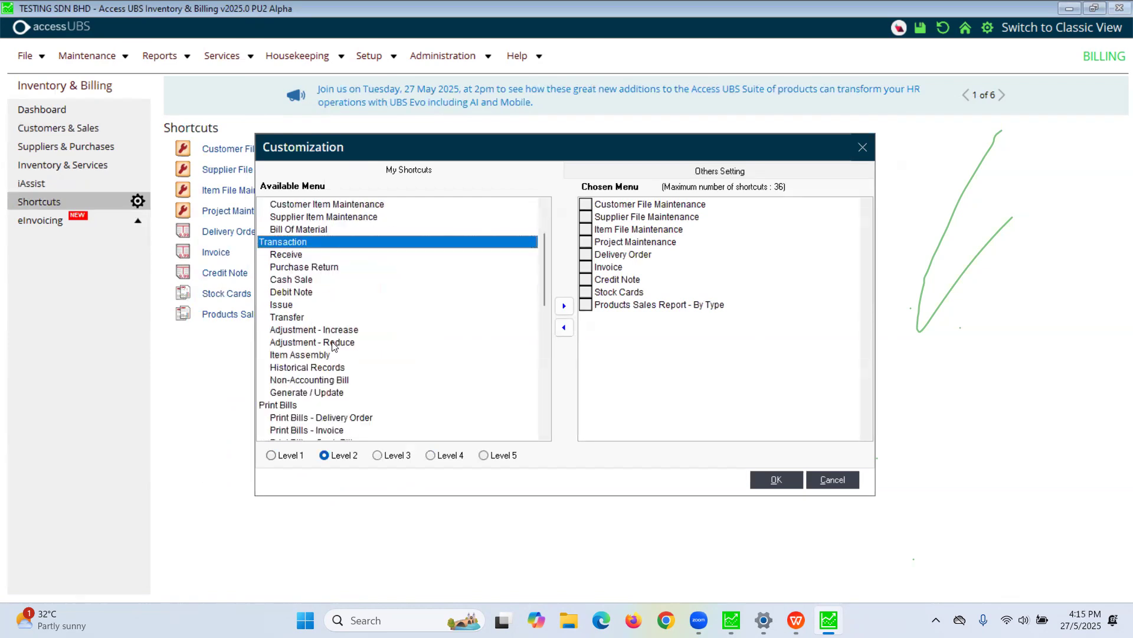
{"action": "left_click", "coordinate": [313, 394]}
{"action": "left_click", "coordinate": [389, 455]}
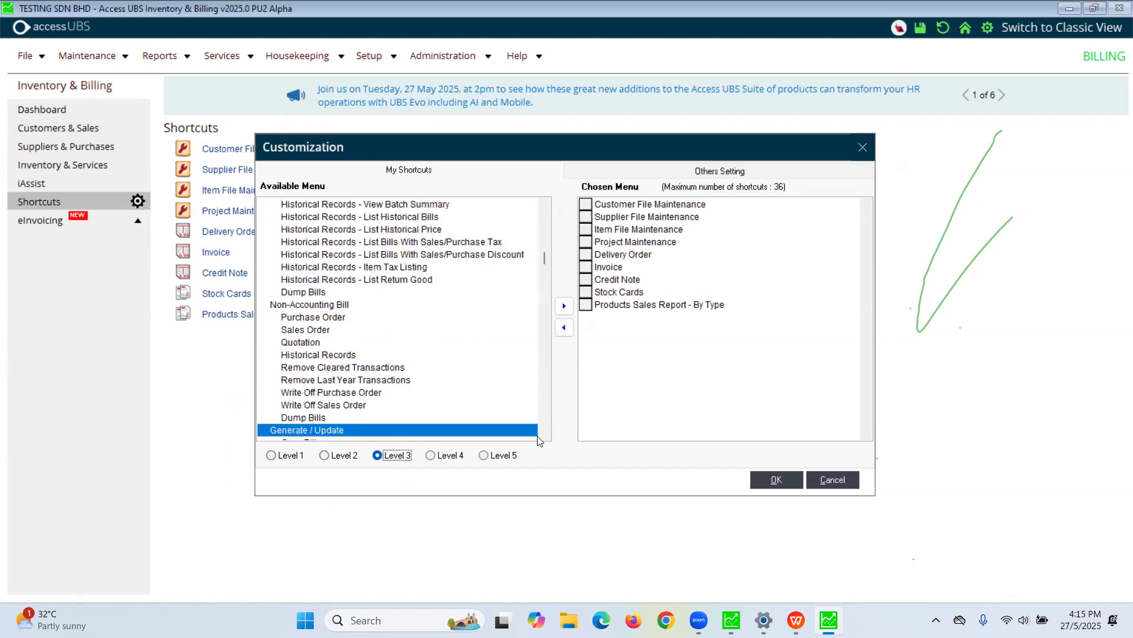
{"action": "scroll", "coordinate": [543, 433], "scroll_direction": "down", "scroll_amount": 2}
{"action": "scroll", "coordinate": [531, 428], "scroll_direction": "down", "scroll_amount": 1}
{"action": "left_click", "coordinate": [299, 380]}
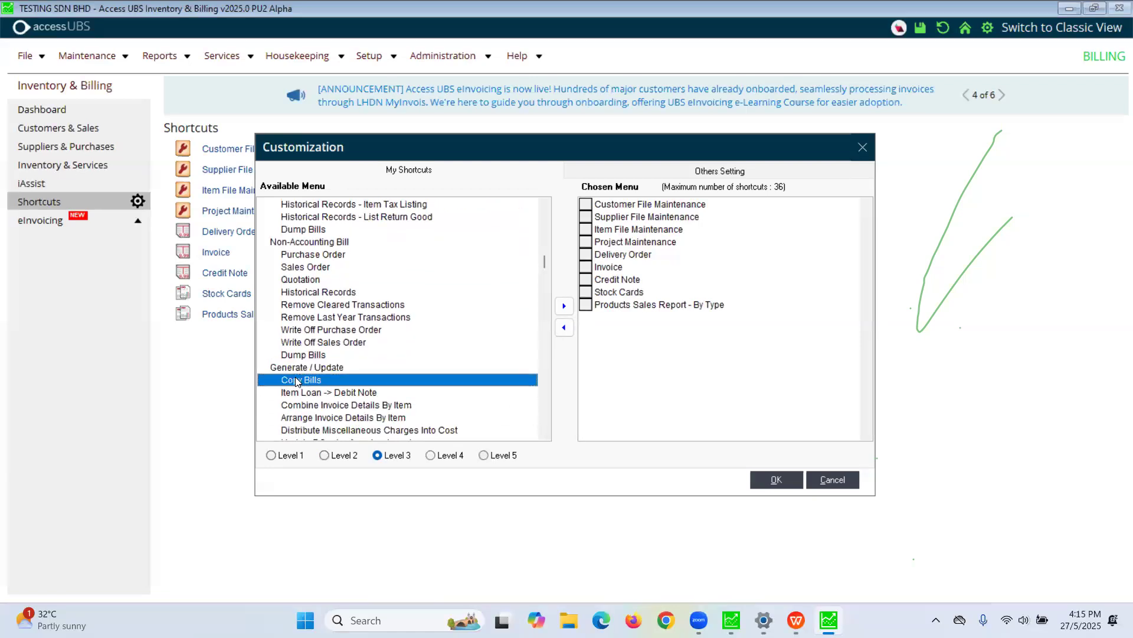
{"action": "left_click", "coordinate": [564, 306]}
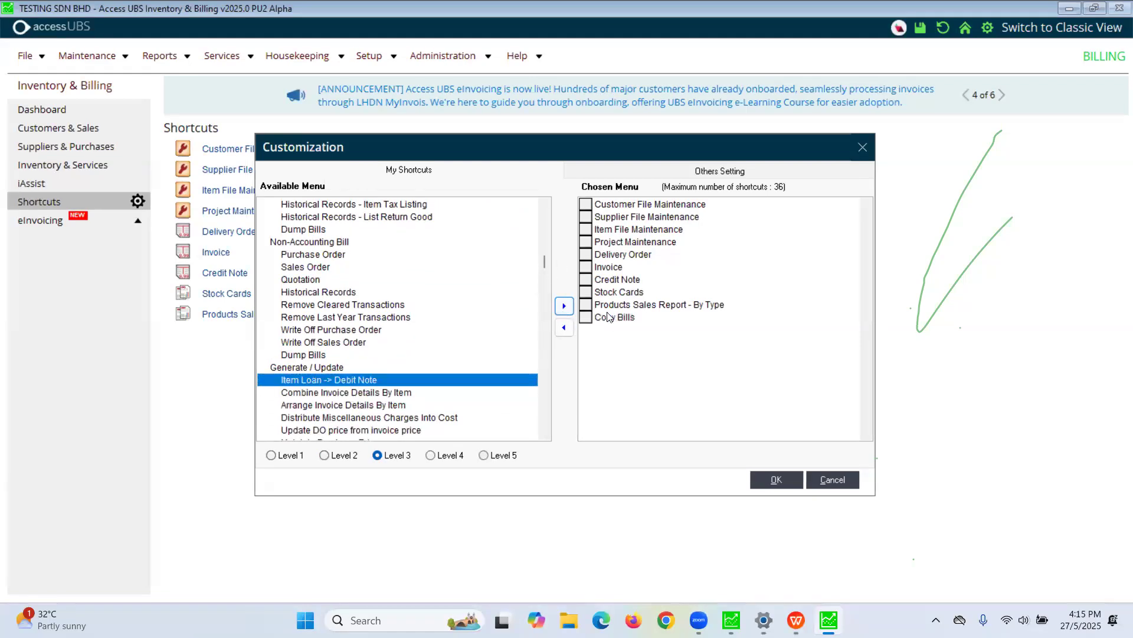
{"action": "left_click", "coordinate": [777, 478]}
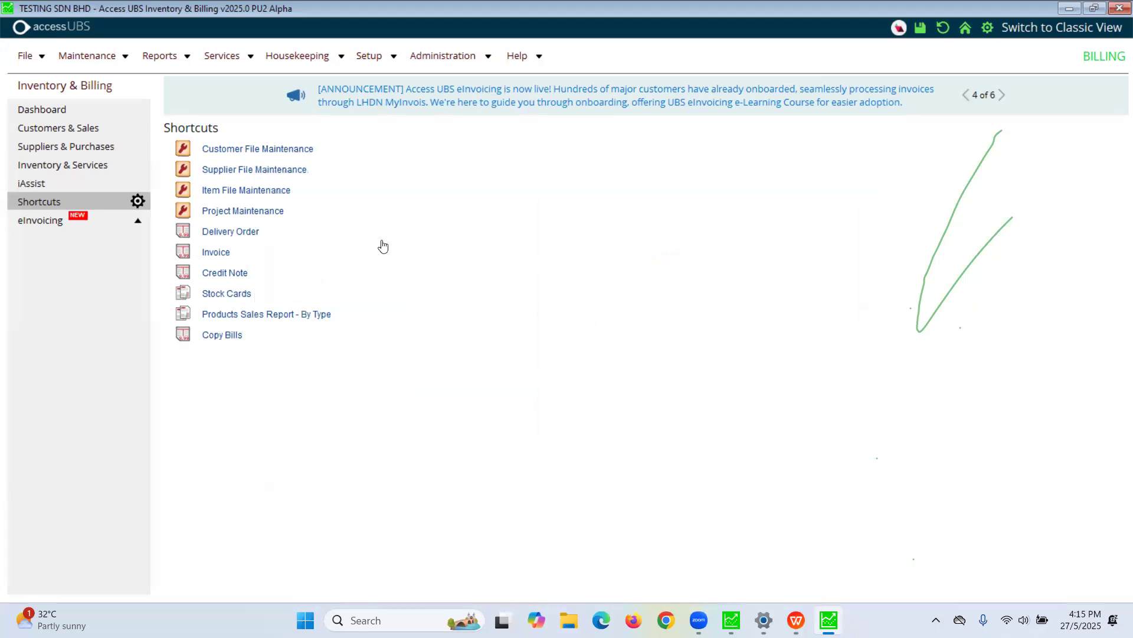
Open Copy Bills from the new shortcut and set both the source and the target bill type to Invoice.
{"action": "left_click", "coordinate": [91, 56]}
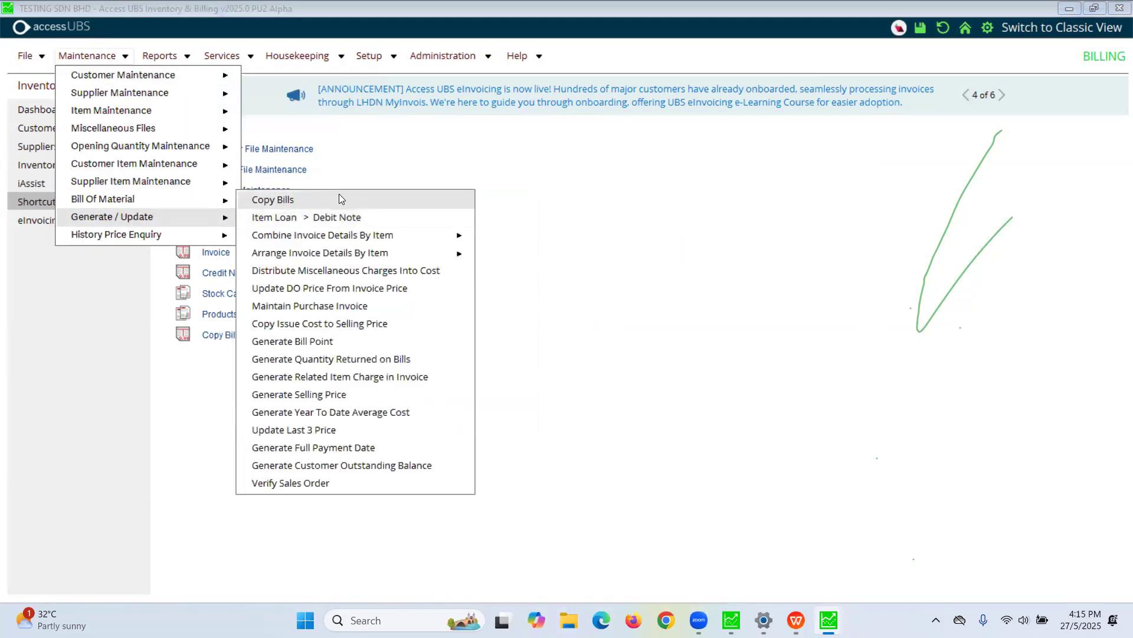
{"action": "left_click", "coordinate": [425, 165]}
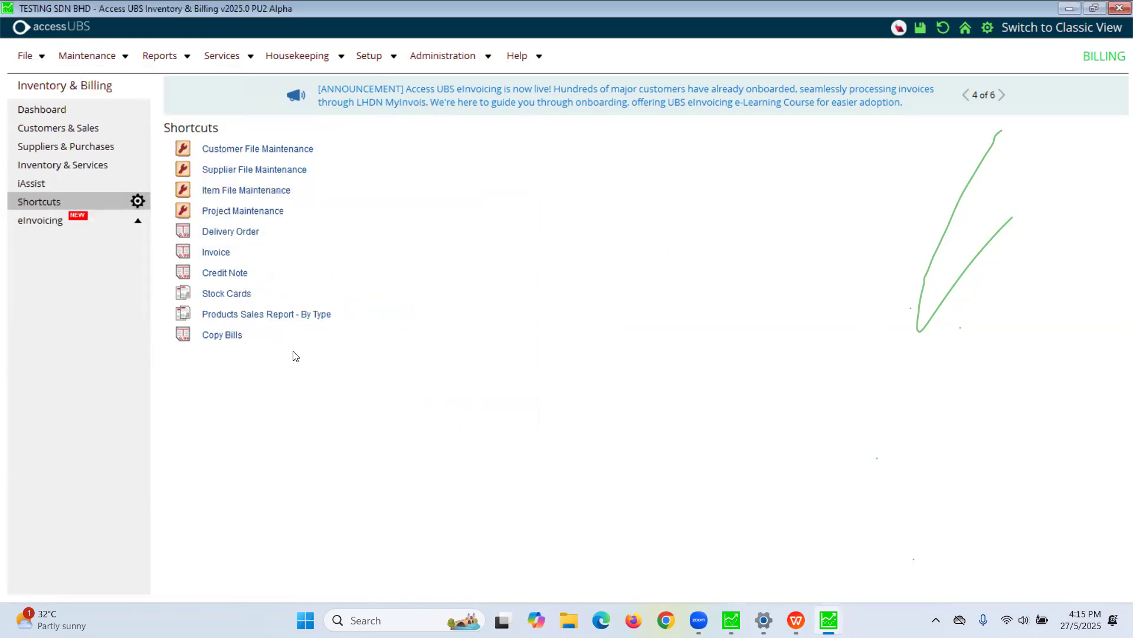
{"action": "left_click", "coordinate": [228, 334]}
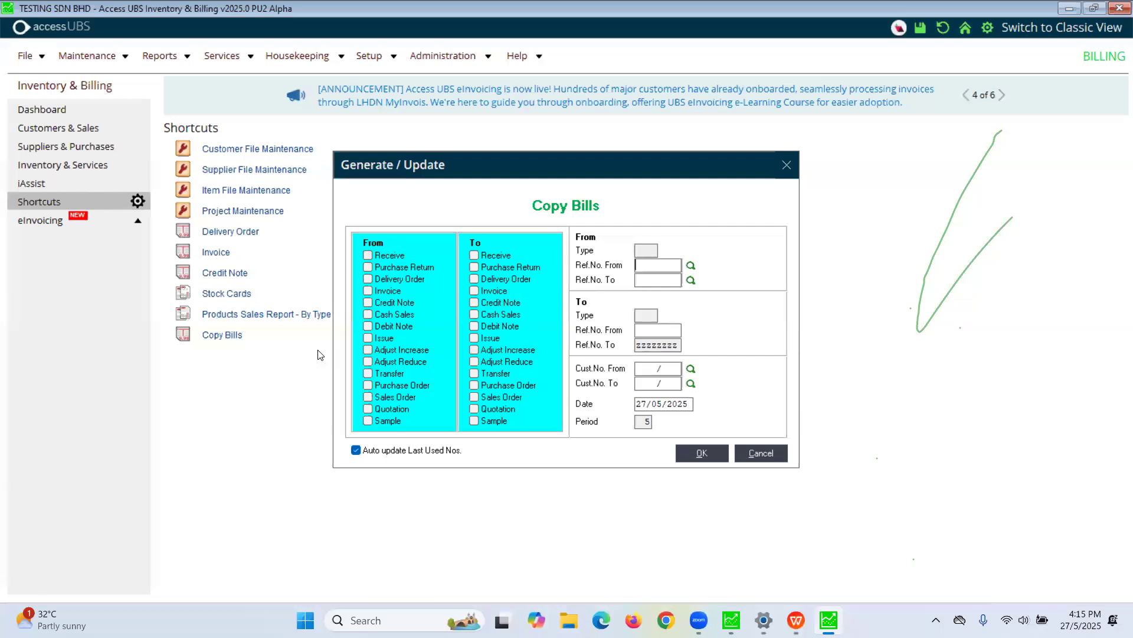
{"action": "left_click", "coordinate": [379, 290]}
{"action": "left_click", "coordinate": [493, 291]}
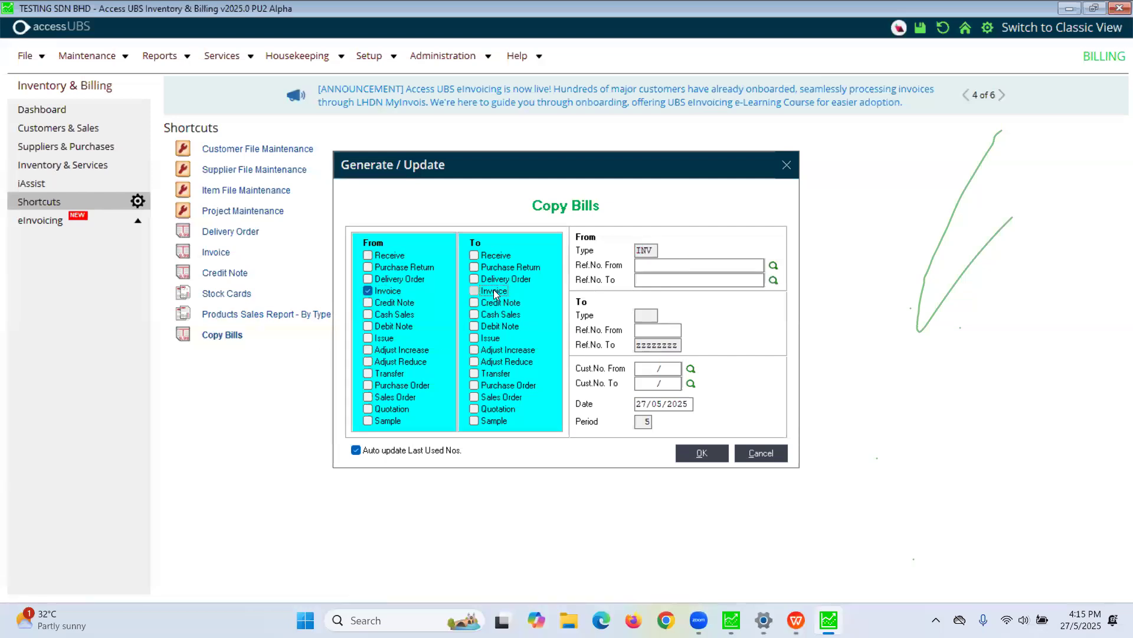
{"action": "left_click", "coordinate": [390, 291]}
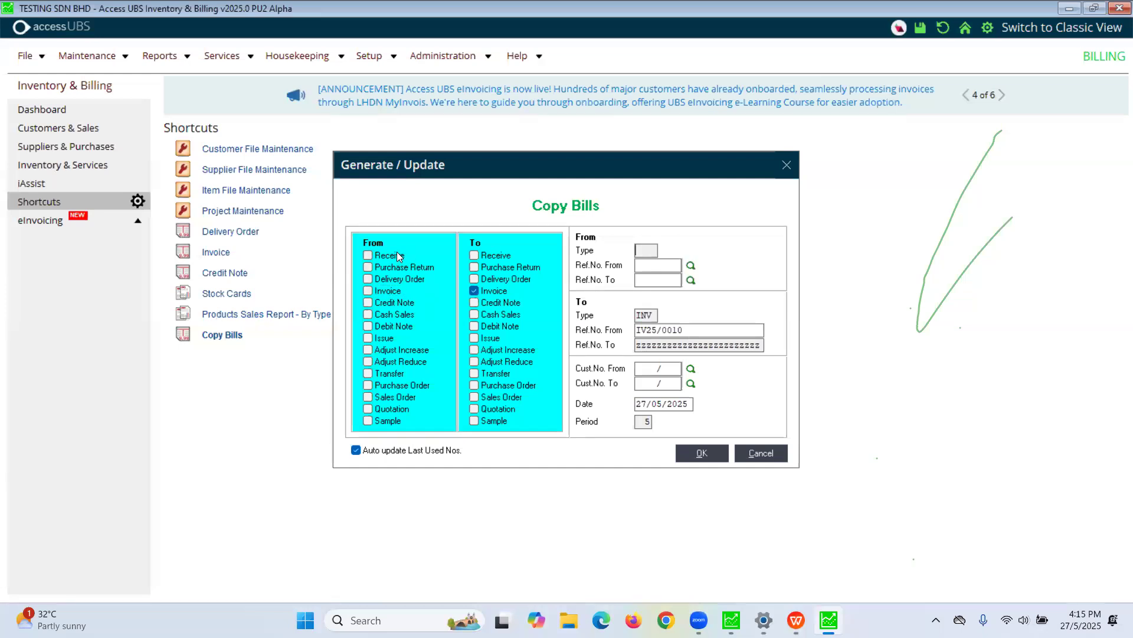
{"action": "left_click", "coordinate": [390, 255]}
{"action": "left_click", "coordinate": [391, 294]}
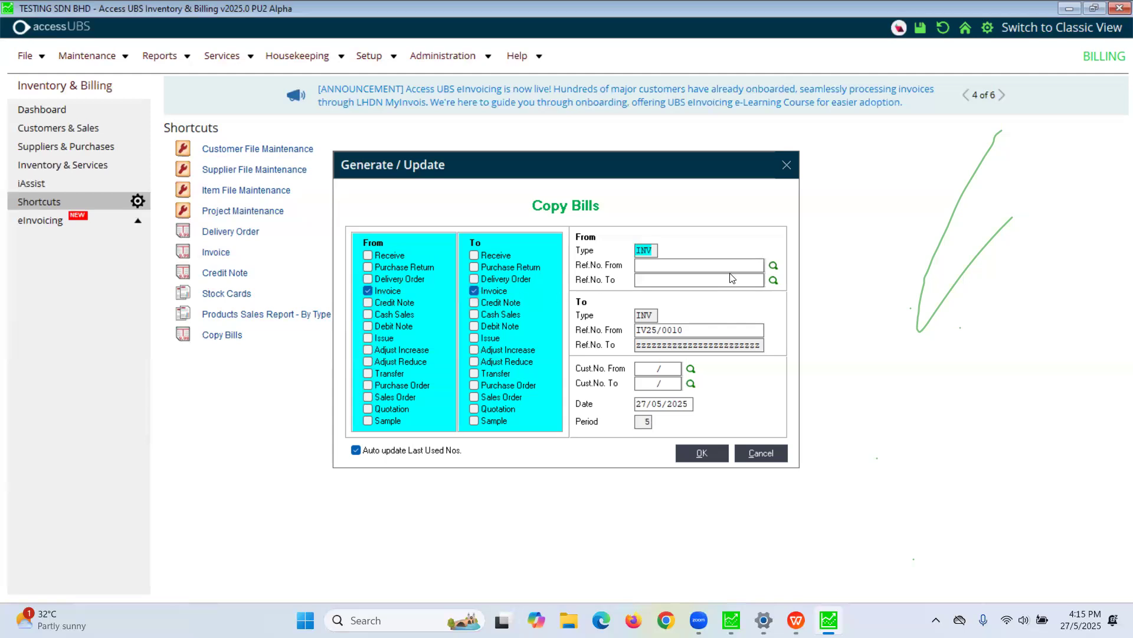
Select IV25/0001 as the first and IV25/0005 as the last source invoice from the transaction listing.
{"action": "left_click", "coordinate": [773, 266]}
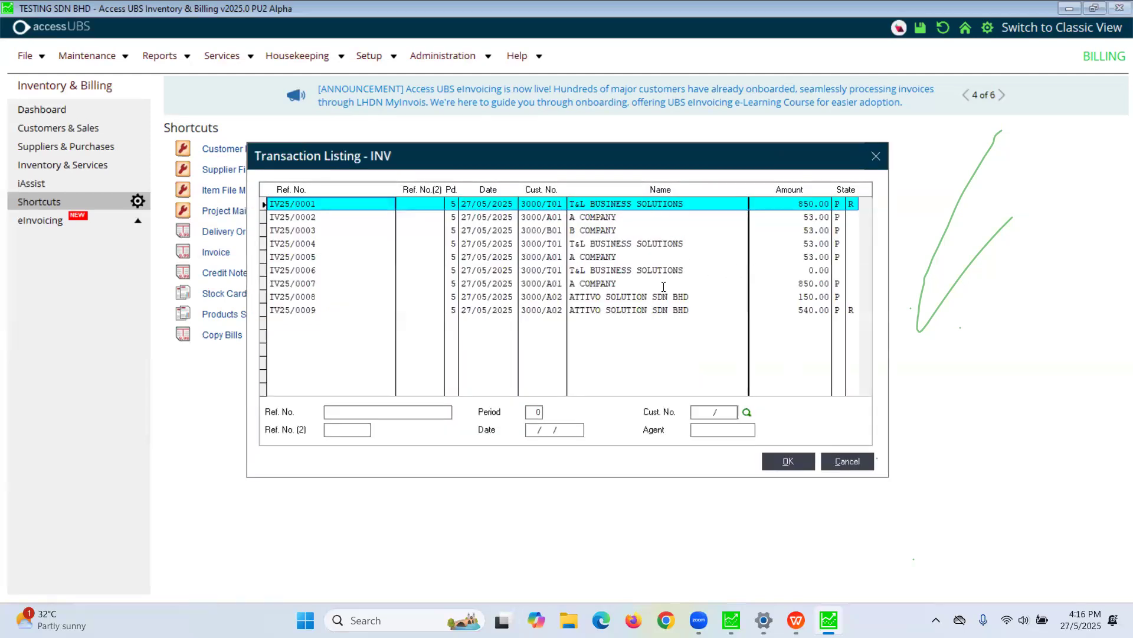
{"action": "left_click", "coordinate": [636, 296]}
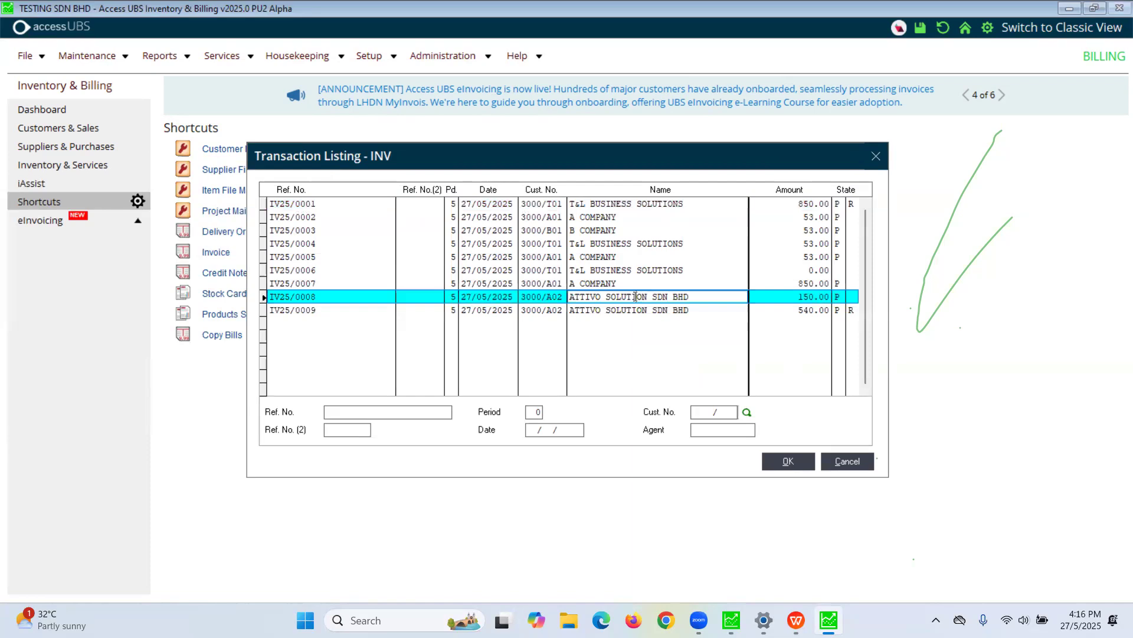
{"action": "double_click", "coordinate": [618, 203]}
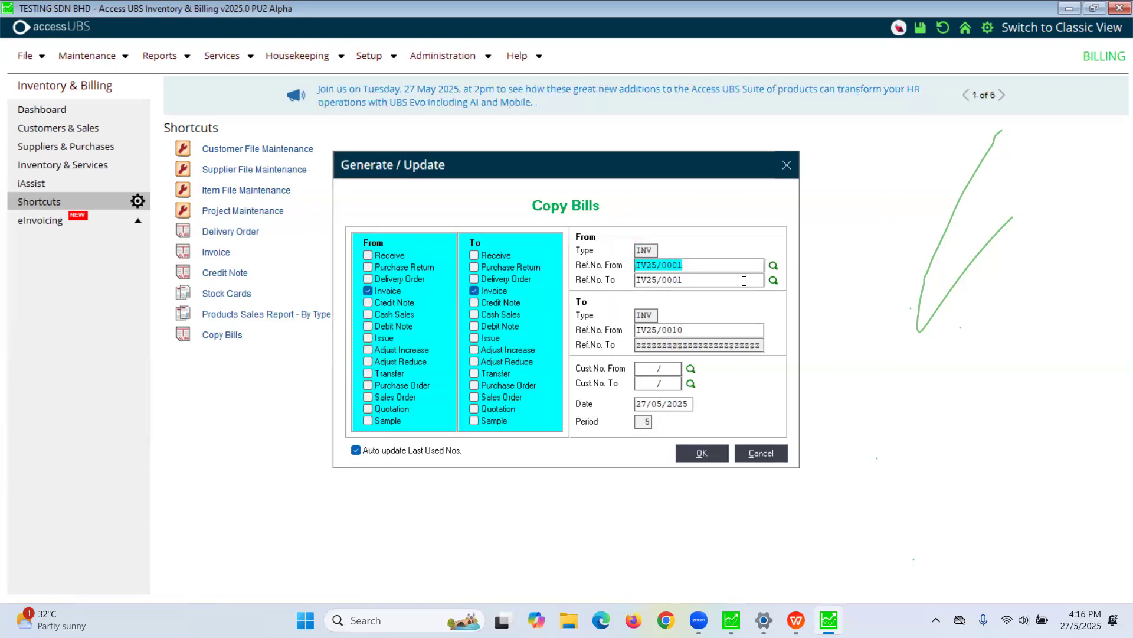
{"action": "left_click", "coordinate": [774, 279]}
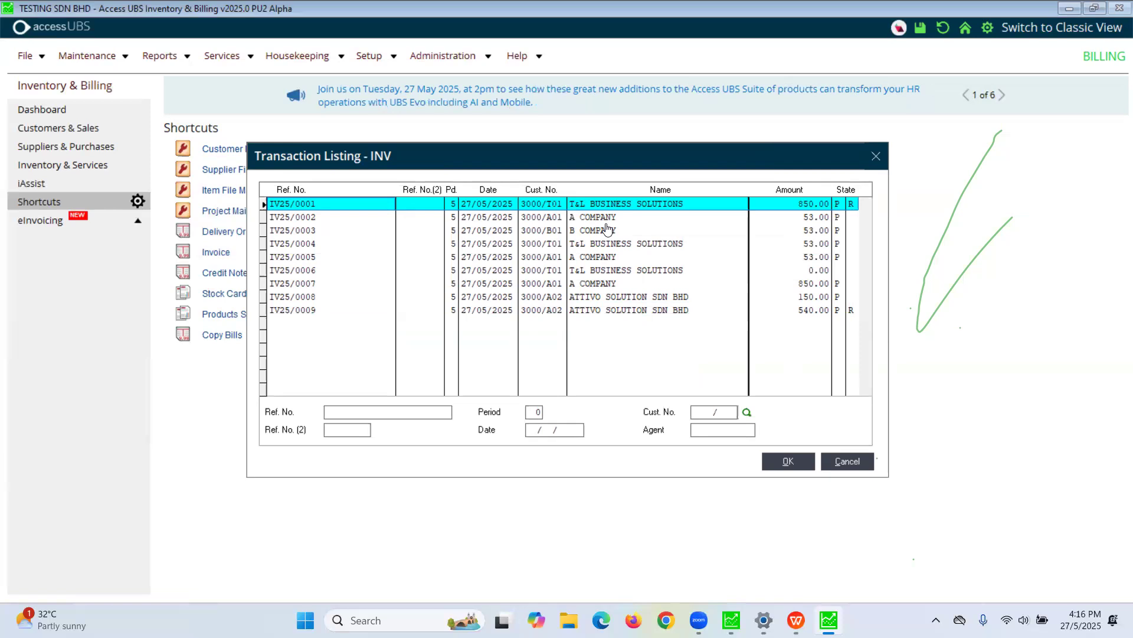
{"action": "double_click", "coordinate": [565, 259]}
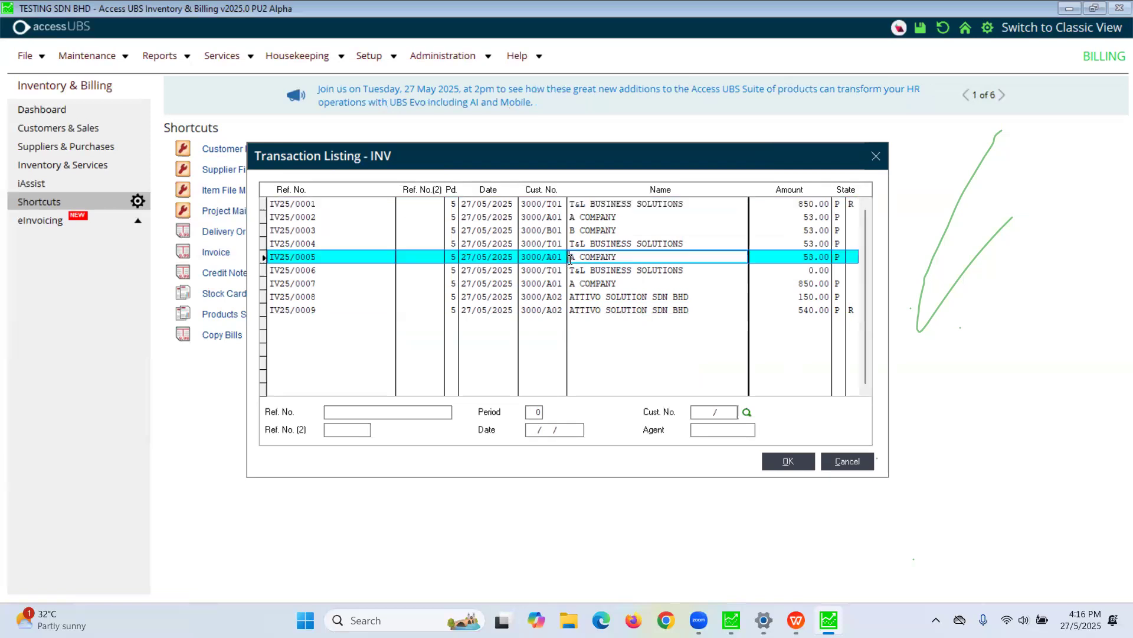
Reselect IV25/0001 as the starting source invoice and enter IV25/0005 as the ending reference number.
{"action": "left_click", "coordinate": [774, 265]}
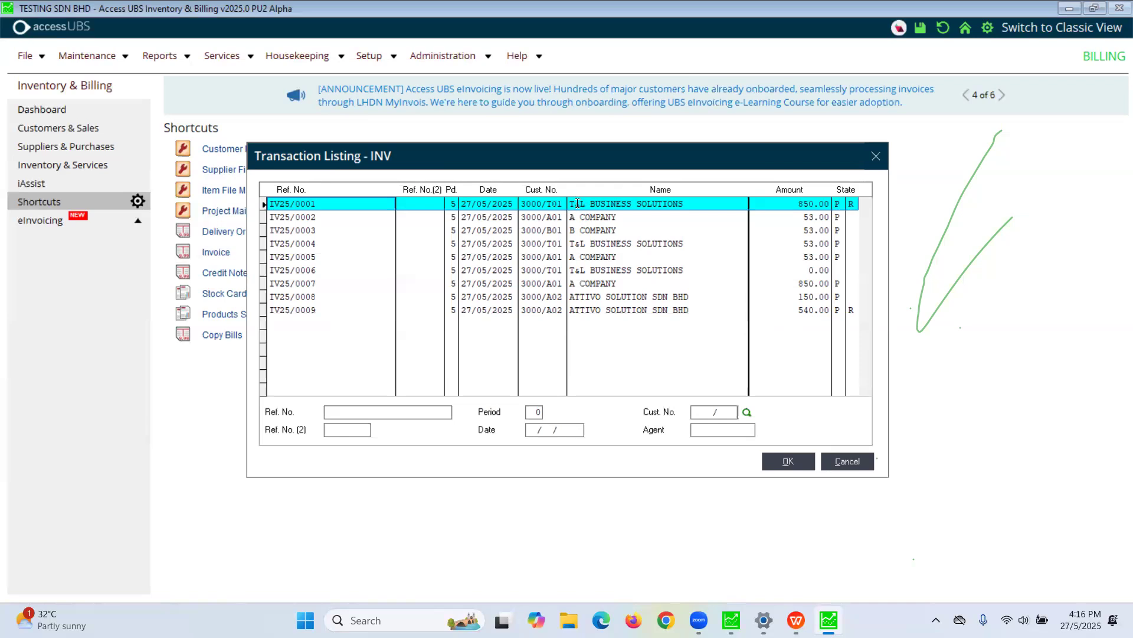
{"action": "left_click", "coordinate": [579, 229]}
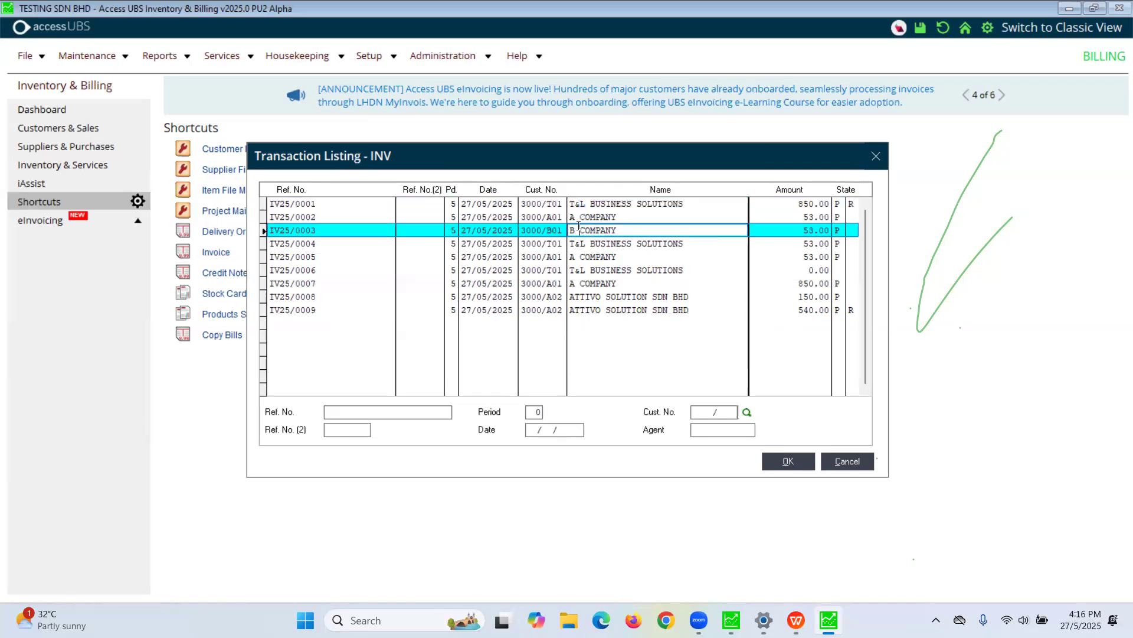
{"action": "left_click", "coordinate": [583, 256]}
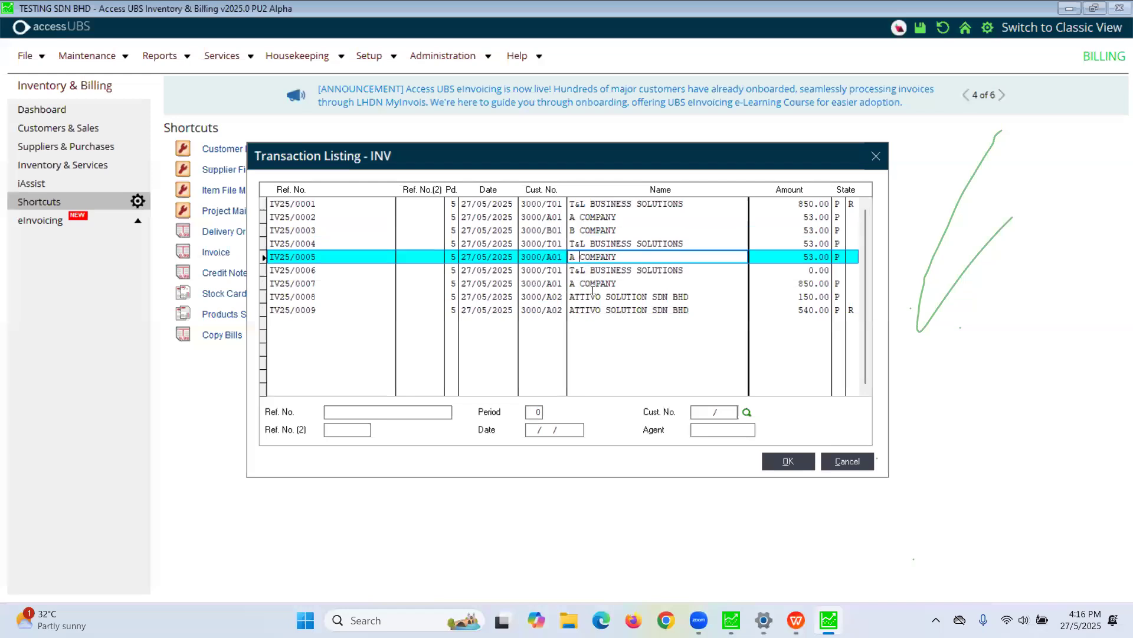
{"action": "left_click", "coordinate": [591, 284]}
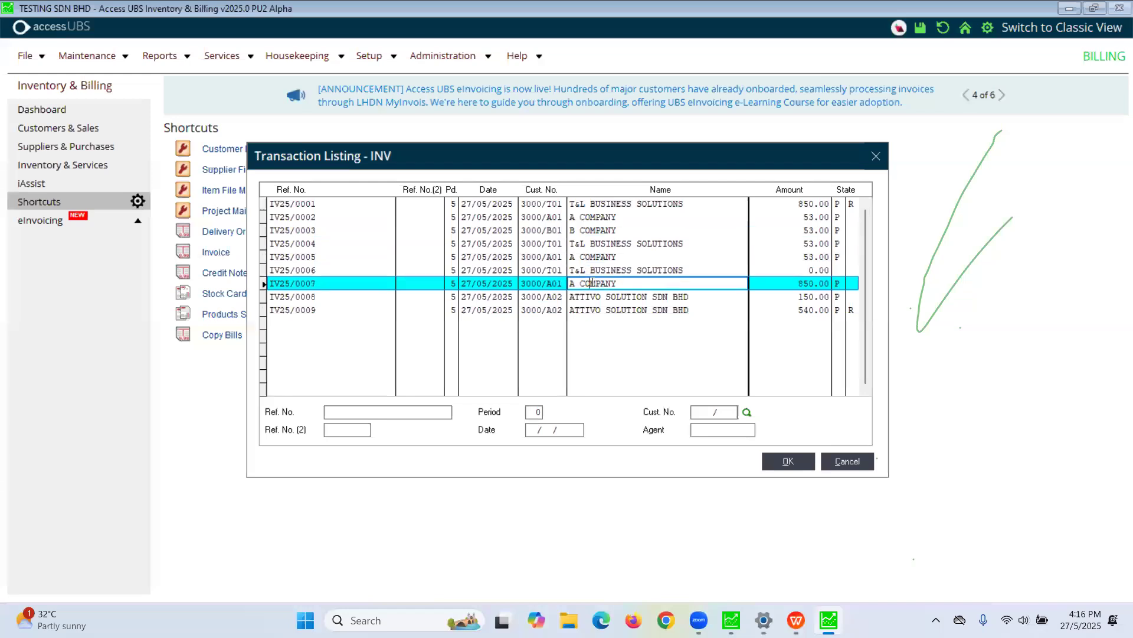
{"action": "double_click", "coordinate": [589, 205]}
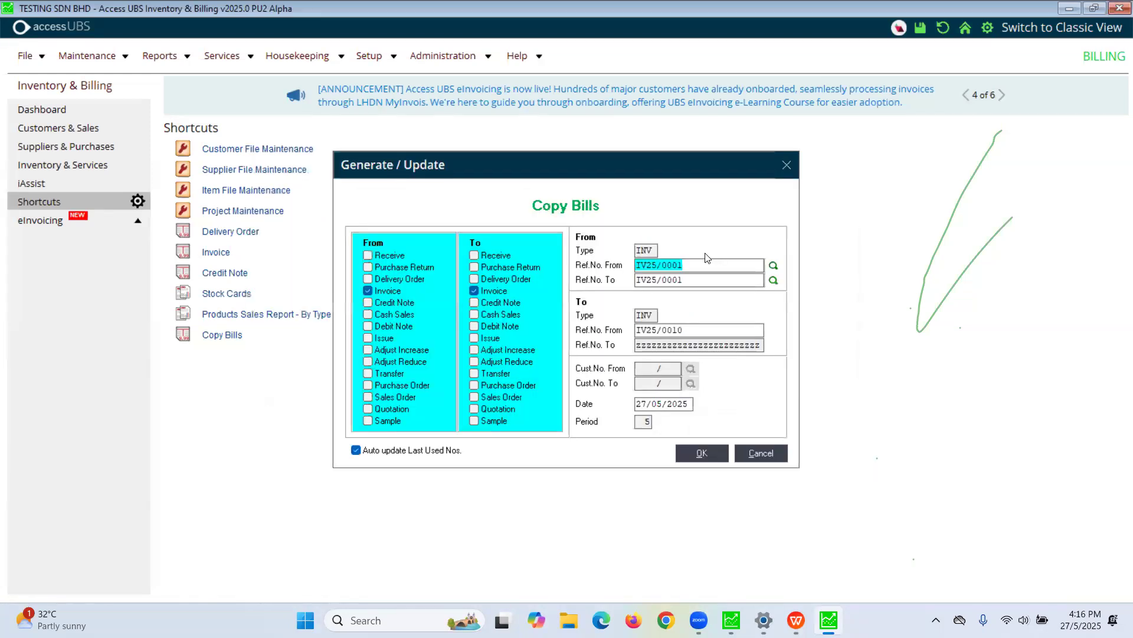
{"action": "left_click", "coordinate": [712, 280]}
{"action": "key", "text": "BackSpace"}
{"action": "type", "text": "5"}
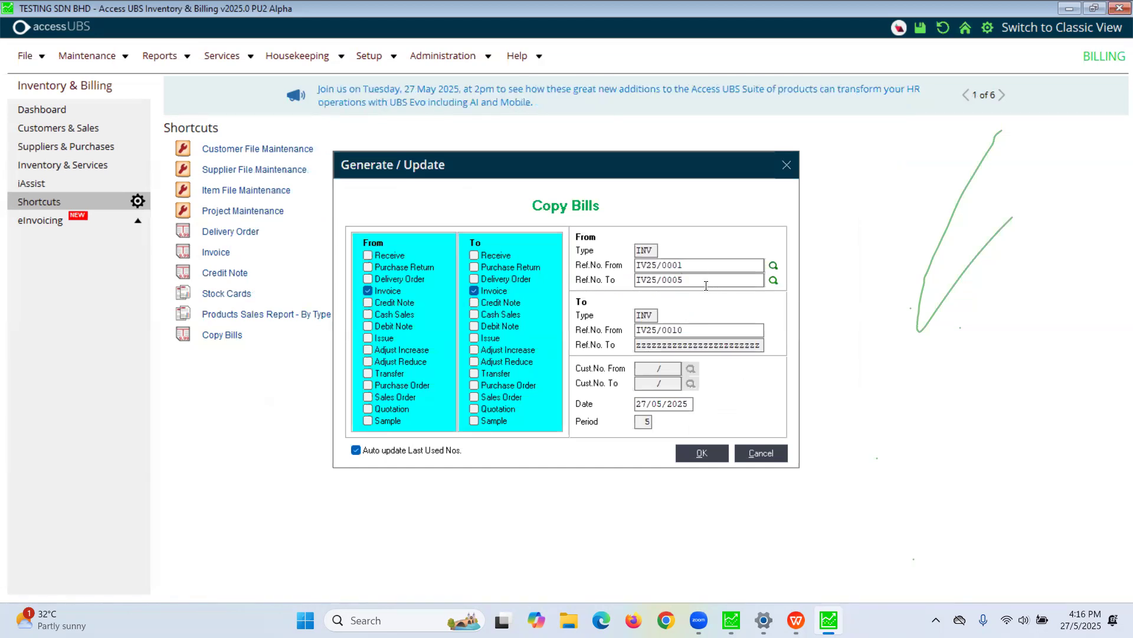
{"action": "key", "text": "Tab"}
Set the ending source reference number to IV25/0001 and go to the starting customer number field.
{"action": "left_click", "coordinate": [692, 281]}
{"action": "key", "text": "BackSpace"}
{"action": "type", "text": "1"}
{"action": "key", "text": "Tab"}
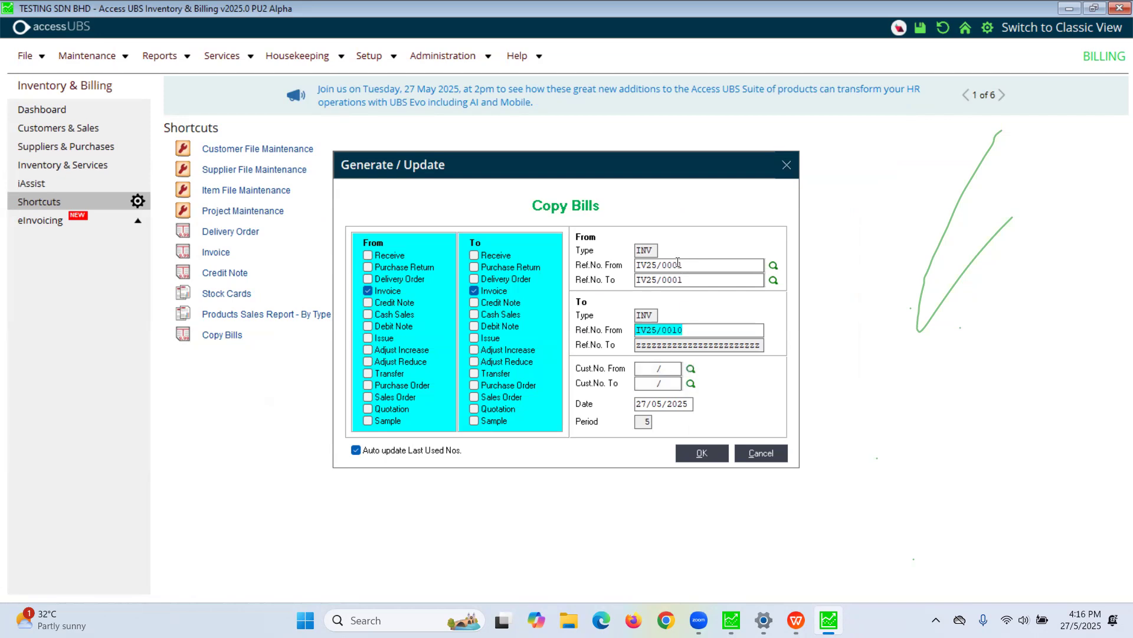
{"action": "left_click", "coordinate": [636, 369]}
Set the ending source reference number back to IV25/0005, then run the bill copy and confirm it.
{"action": "left_click", "coordinate": [711, 278]}
{"action": "key", "text": "BackSpace"}
{"action": "type", "text": "5"}
{"action": "key", "text": "Tab"}
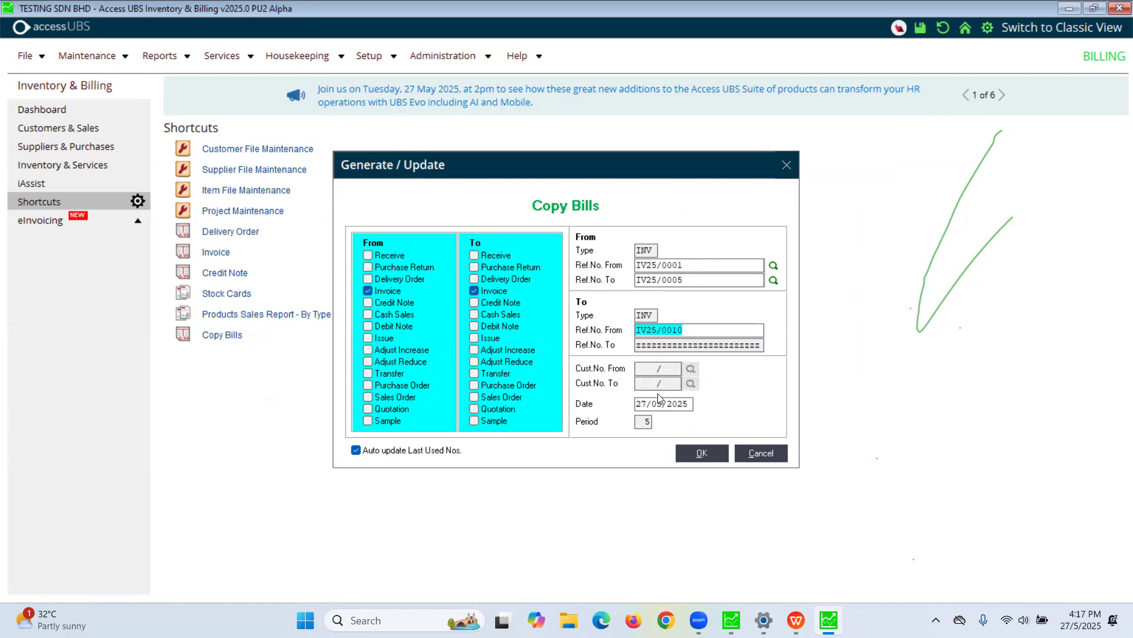
{"action": "left_click", "coordinate": [713, 451]}
{"action": "left_click", "coordinate": [538, 343]}
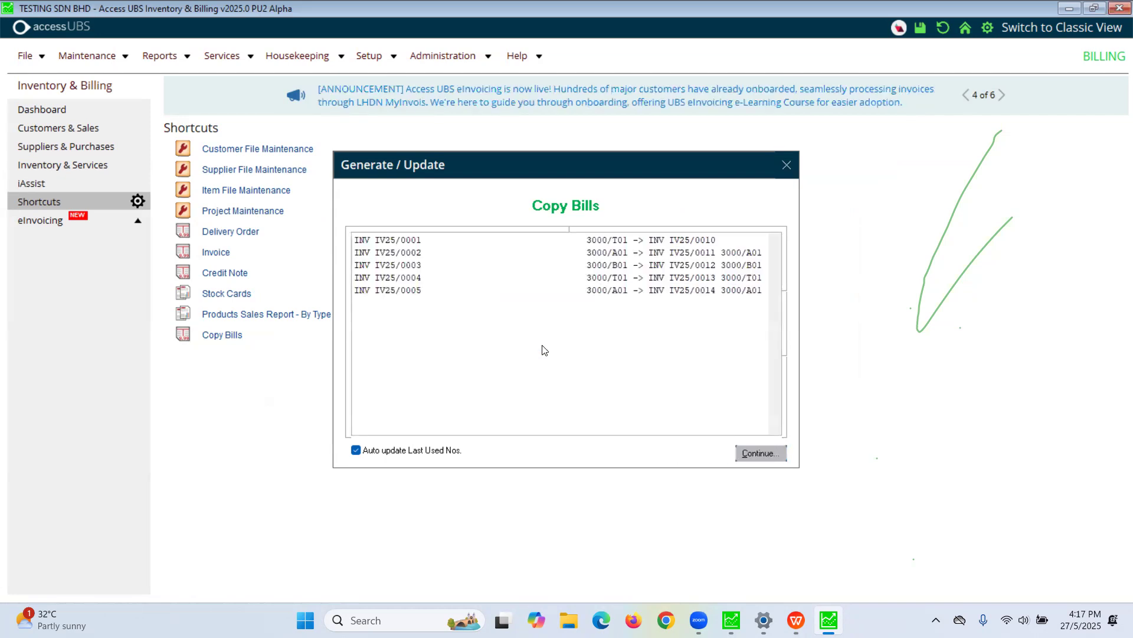
Check which new invoice numbers IV25/0001 to IV25/0005 were copied to, then return to the Copy Bills form.
{"action": "left_click", "coordinate": [421, 243]}
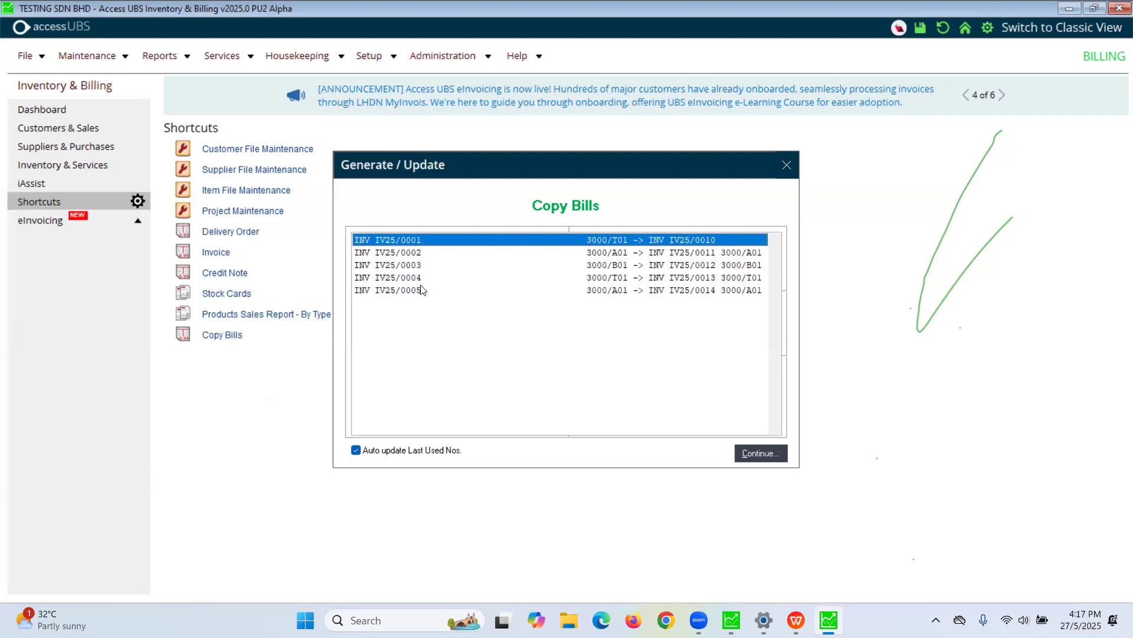
{"action": "left_click", "coordinate": [422, 292]}
{"action": "left_click", "coordinate": [715, 241]}
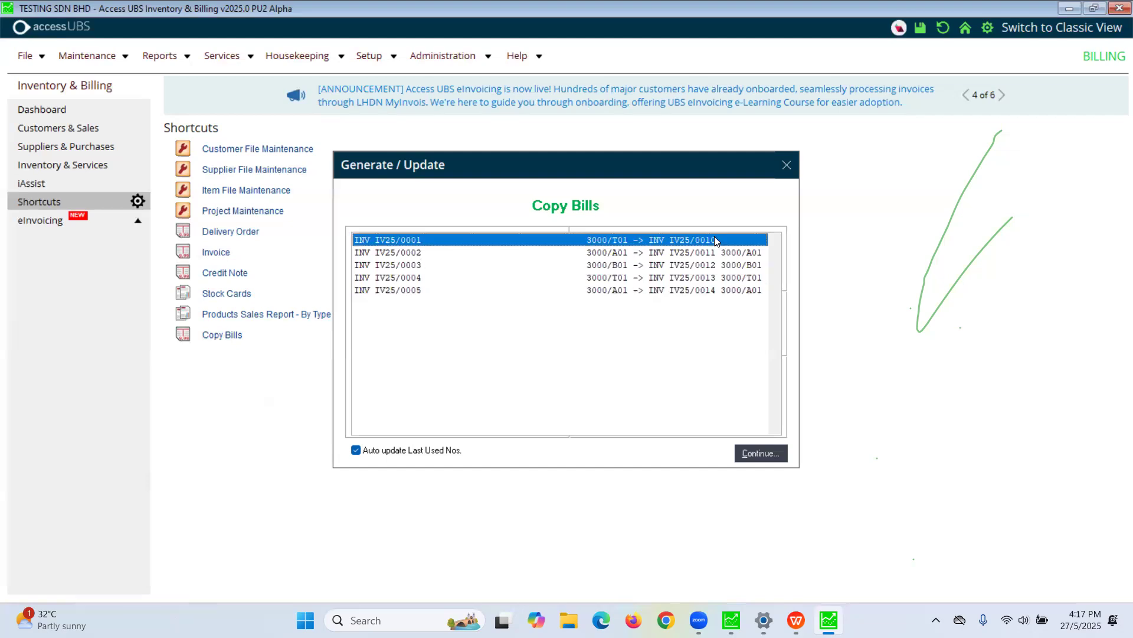
{"action": "left_click", "coordinate": [717, 294]}
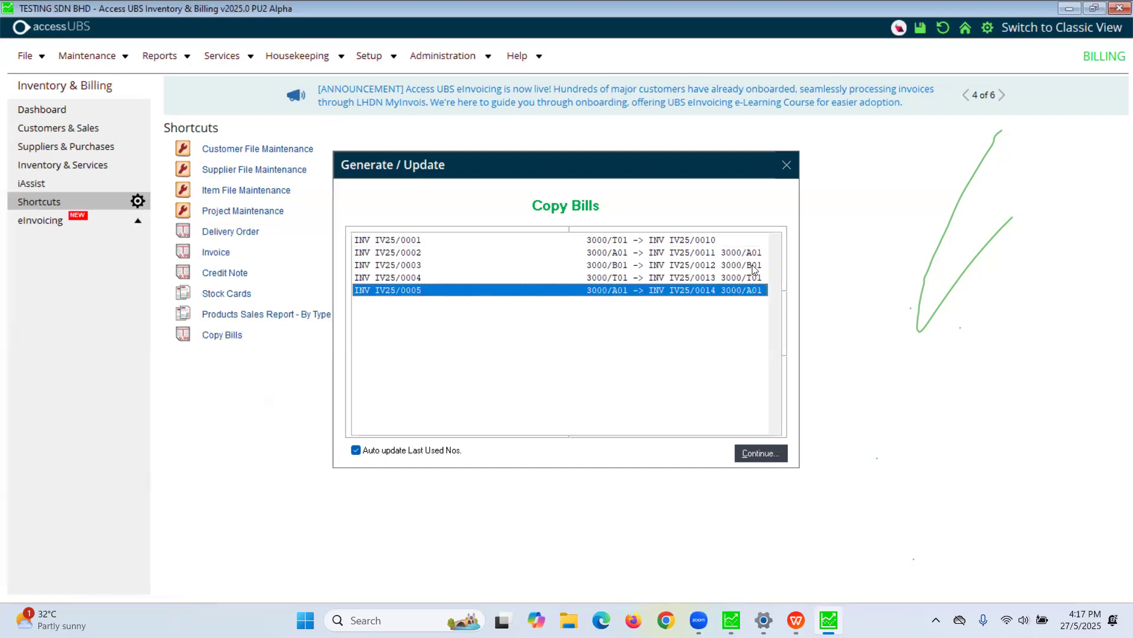
{"action": "left_click", "coordinate": [773, 453]}
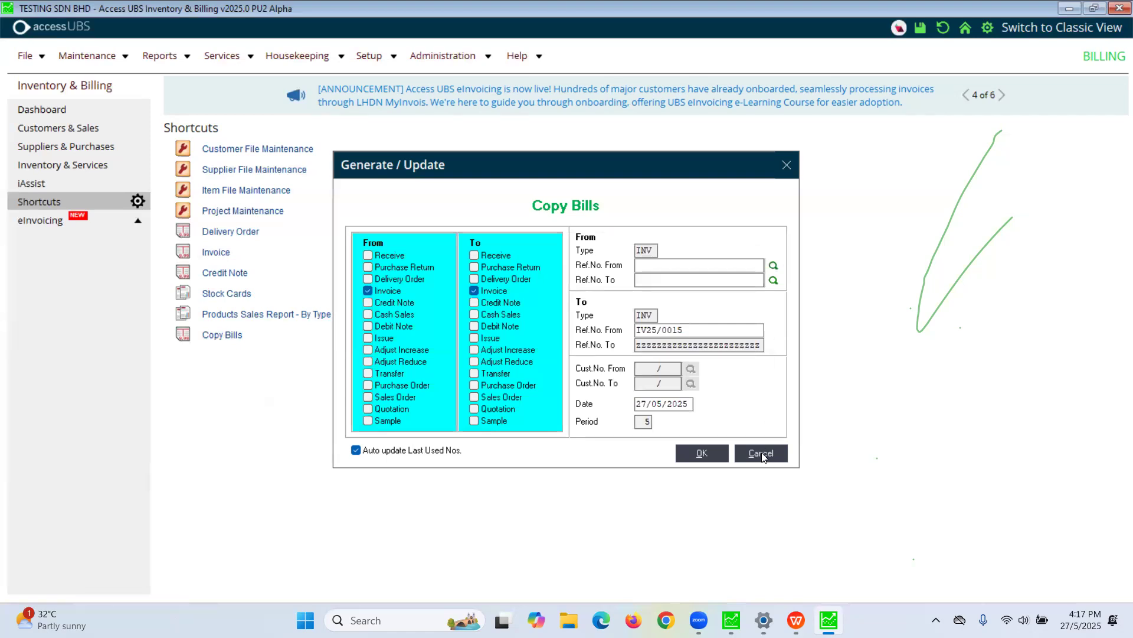
Close the Copy Bills form and compare the amounts of invoices IV25/0001 to IV25/0005 with the copied ones in the invoice listing.
{"action": "left_click", "coordinate": [761, 453]}
{"action": "left_click", "coordinate": [217, 253]}
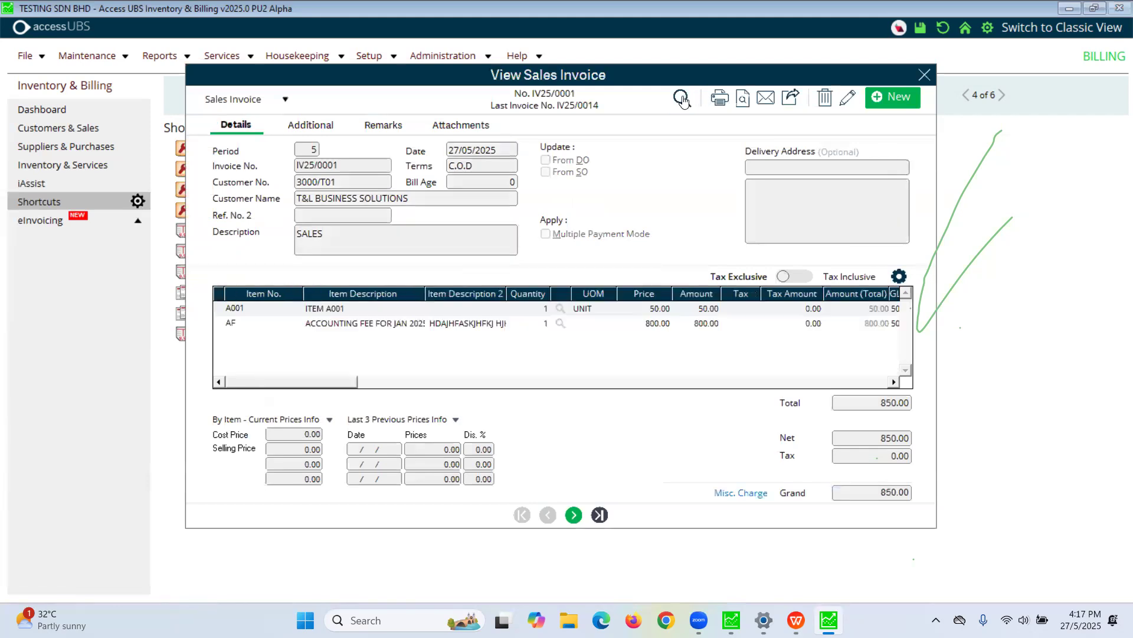
{"action": "left_click", "coordinate": [683, 99]}
{"action": "left_click", "coordinate": [812, 206]}
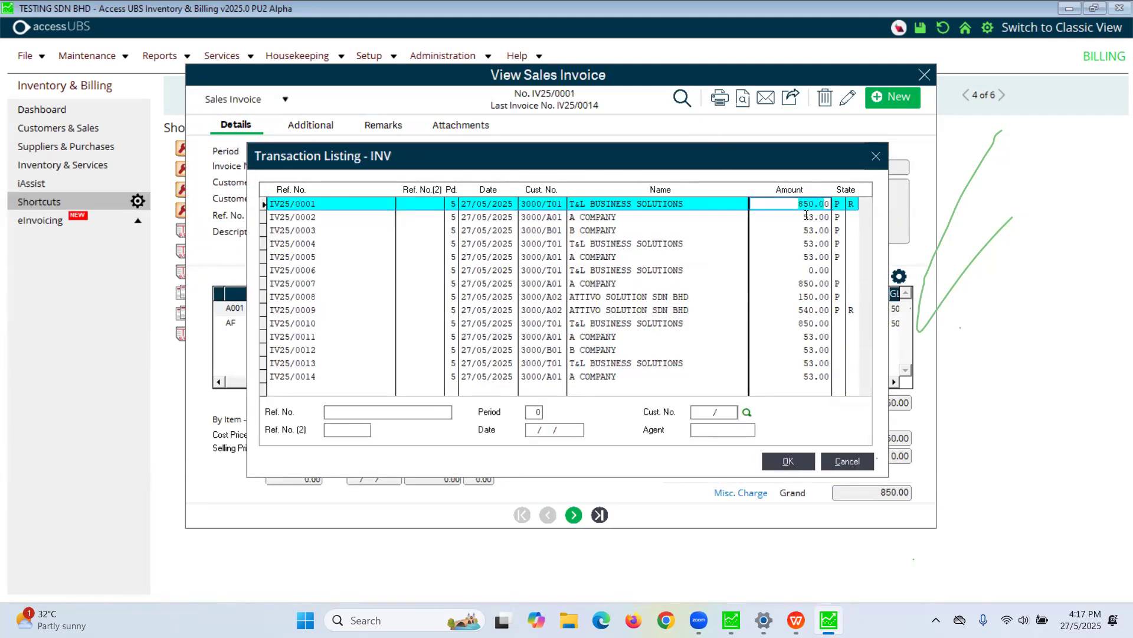
{"action": "left_click", "coordinate": [807, 217]}
{"action": "left_click", "coordinate": [806, 230]}
{"action": "left_click", "coordinate": [806, 243]}
{"action": "left_click", "coordinate": [808, 257]}
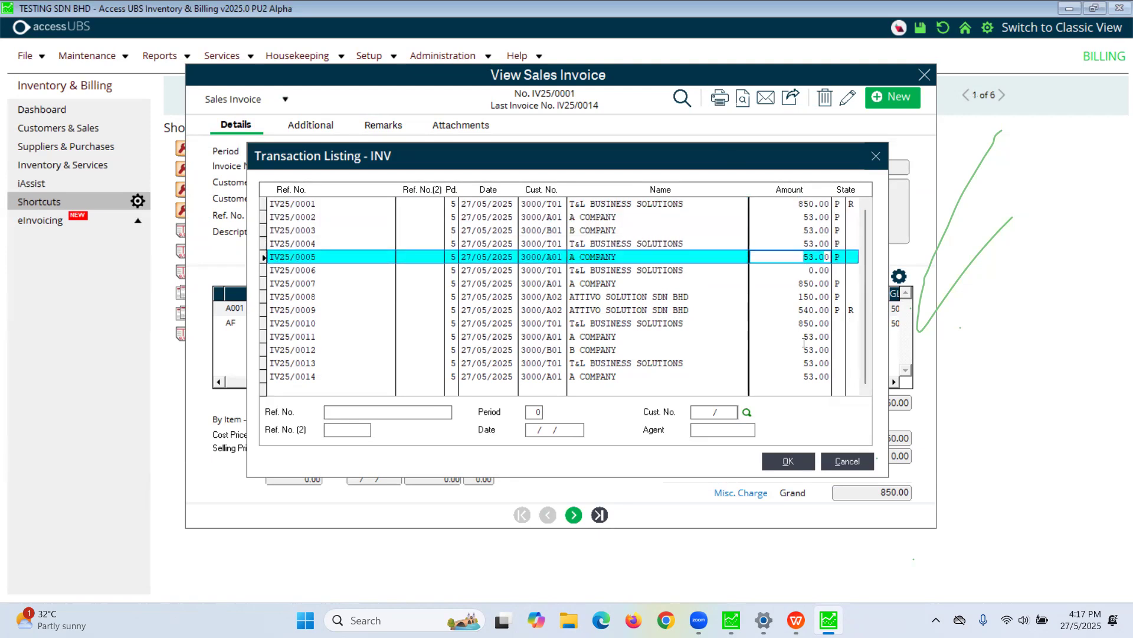
{"action": "left_click", "coordinate": [813, 323]}
{"action": "left_click", "coordinate": [814, 337]}
{"action": "left_click", "coordinate": [813, 349]}
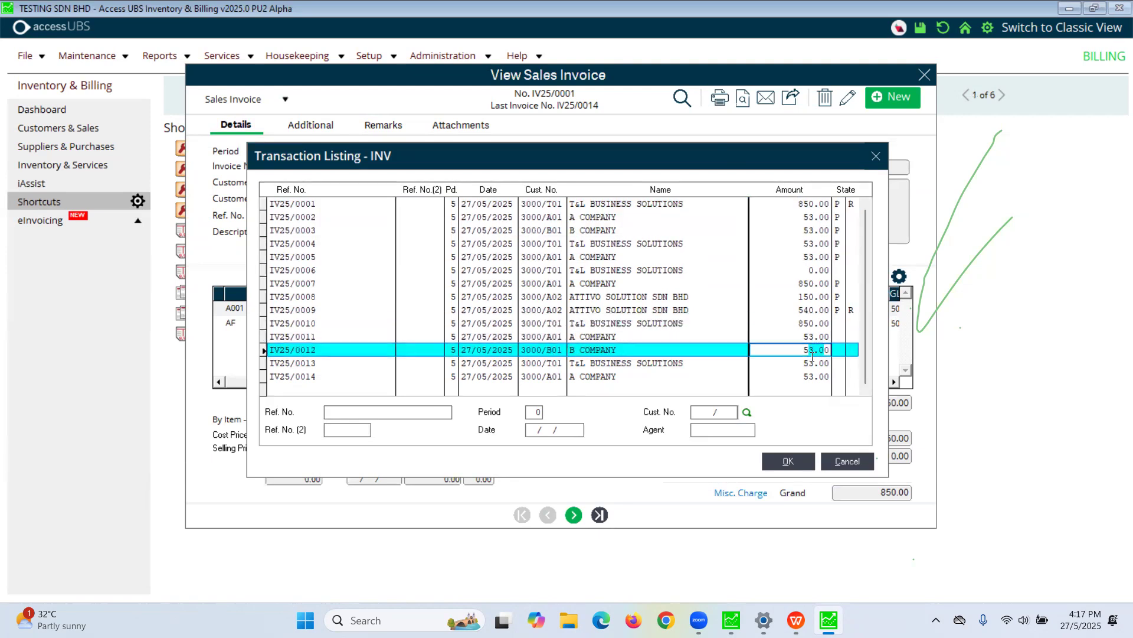
Compare the customer names and dates of the copied invoices IV25/0010 to IV25/0014 with those of the source invoices.
{"action": "left_click", "coordinate": [599, 204]}
{"action": "left_click", "coordinate": [597, 324]}
{"action": "left_click", "coordinate": [592, 336]}
{"action": "left_click", "coordinate": [590, 350]}
{"action": "left_click", "coordinate": [590, 377]}
{"action": "left_click", "coordinate": [482, 337]}
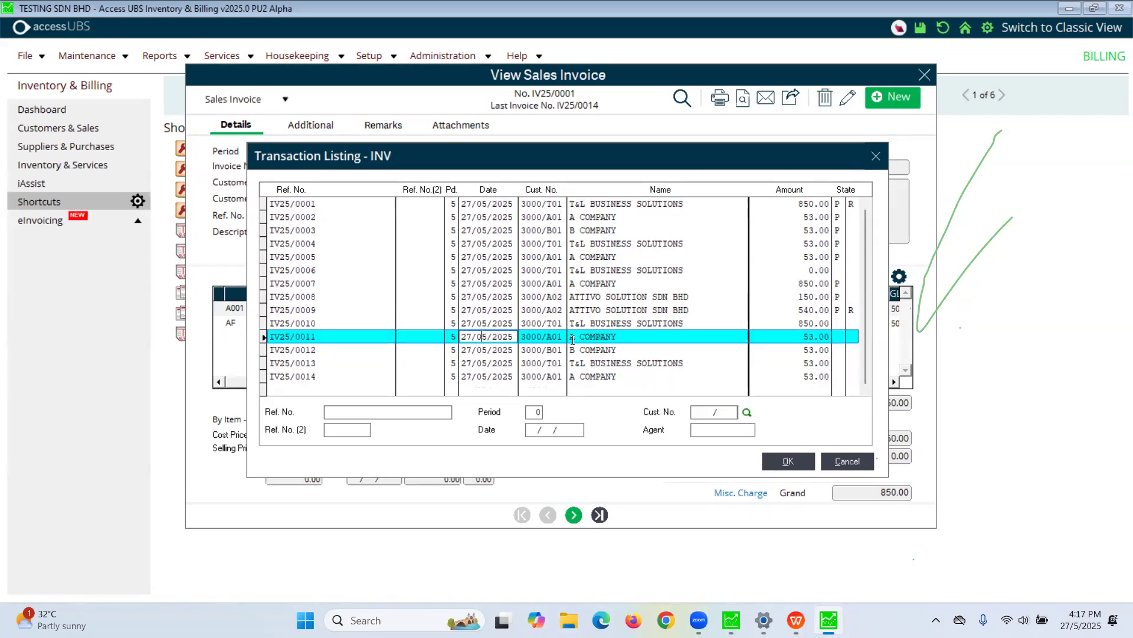
Open the copied invoice IV25/0010 from the listing and examine the descriptions of its two item lines.
{"action": "left_click", "coordinate": [577, 324]}
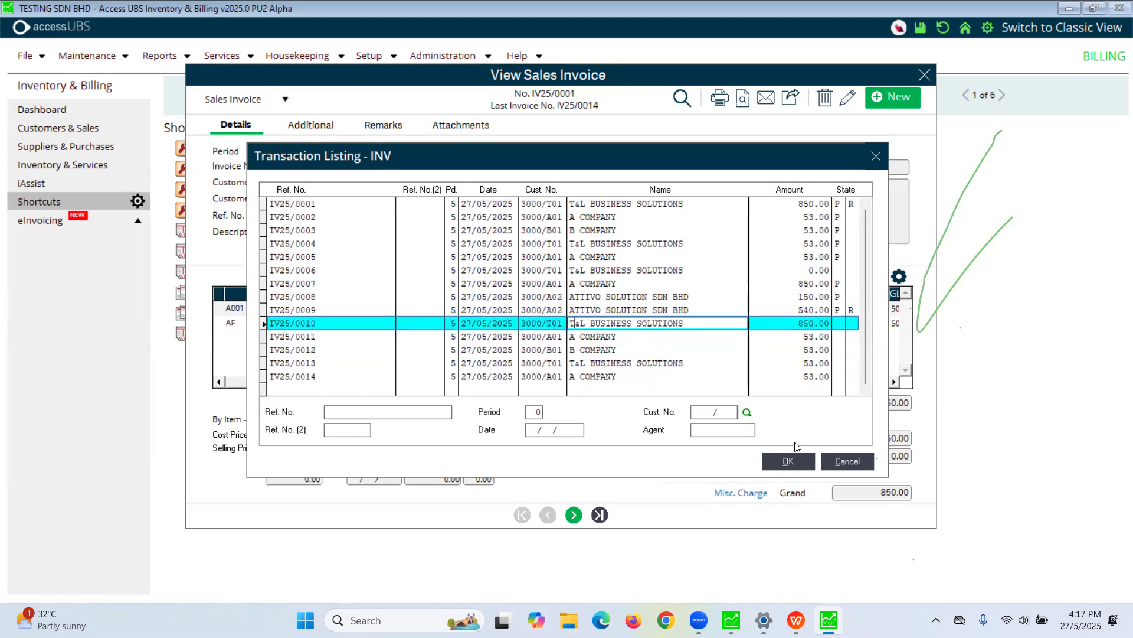
{"action": "left_click", "coordinate": [789, 460]}
{"action": "left_click", "coordinate": [399, 313]}
{"action": "left_click", "coordinate": [390, 323]}
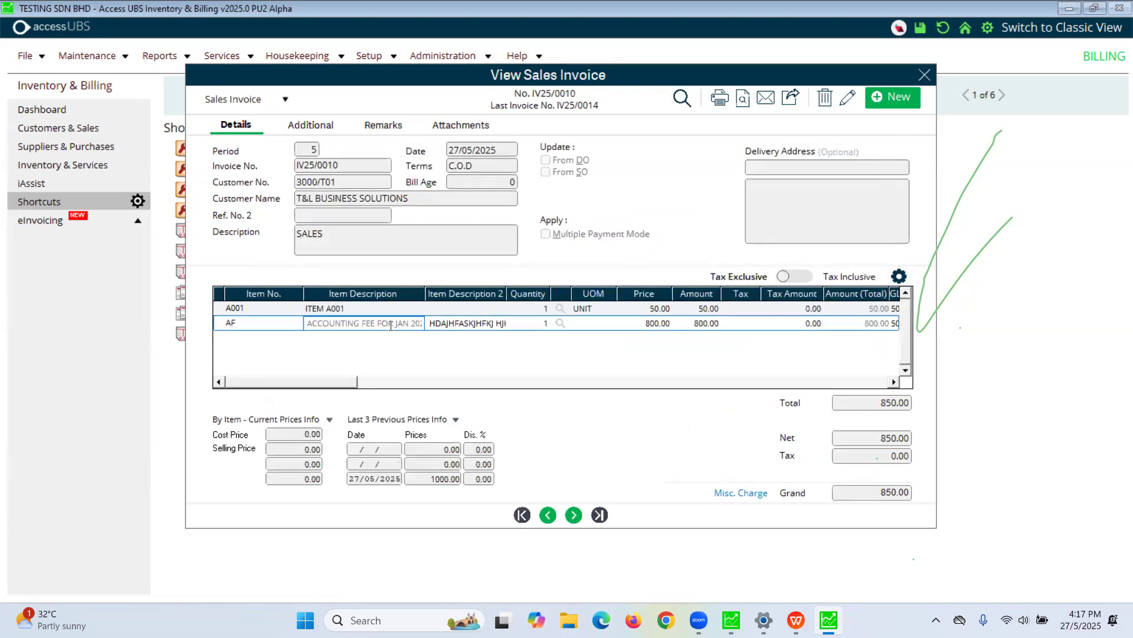
Edit invoice IV25/0010 so the AF line's description reads ACCOUNTING FEE FOR FEB 2025, then save it without printing.
{"action": "left_click", "coordinate": [847, 97]}
{"action": "left_click_drag", "start_coordinate": [394, 324], "coordinate": [411, 324]}
{"action": "type", "text": "feb"}
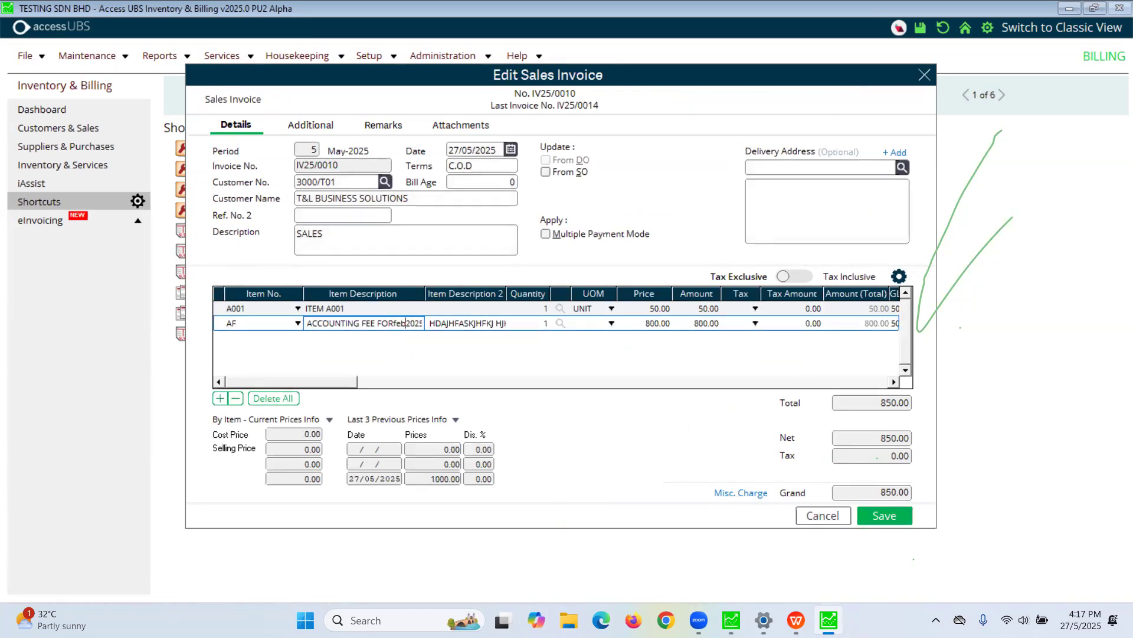
{"action": "key", "text": "BackSpace"}
{"action": "key", "text": "BackSpace"}
{"action": "type", "text": "FEB"}
{"action": "left_click", "coordinate": [881, 514]}
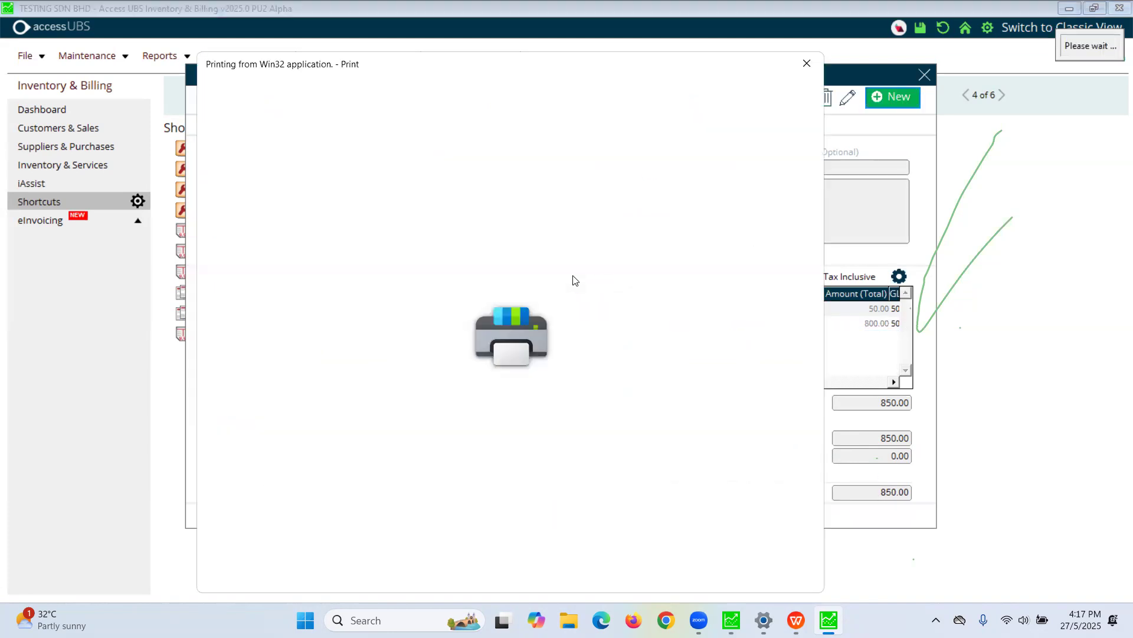
{"action": "left_click", "coordinate": [753, 558]}
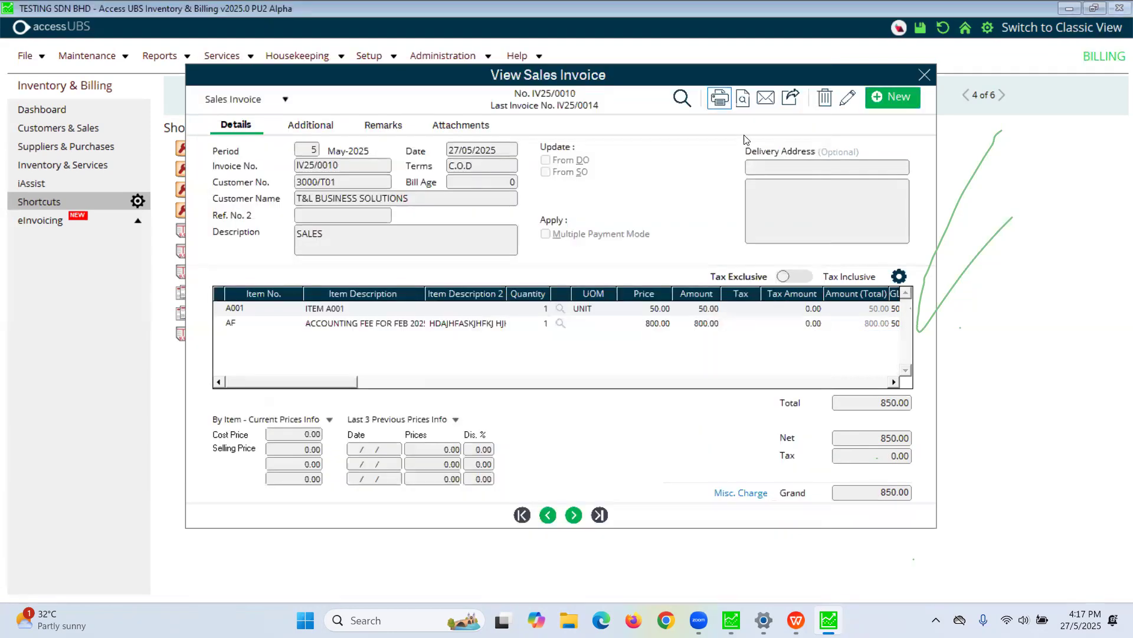
Preview invoice IV25/0010, review its item descriptions and totals, then close the preview and the invoice window.
{"action": "left_click", "coordinate": [742, 98]}
{"action": "left_click", "coordinate": [532, 300]}
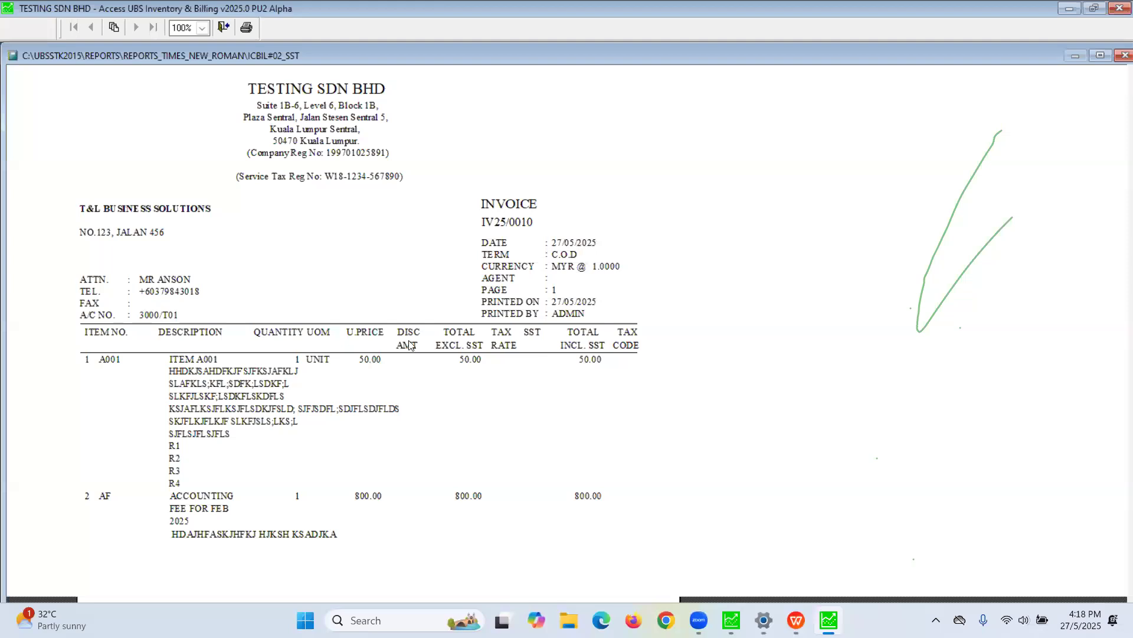
{"action": "scroll", "coordinate": [524, 356], "scroll_direction": "down", "scroll_amount": 5}
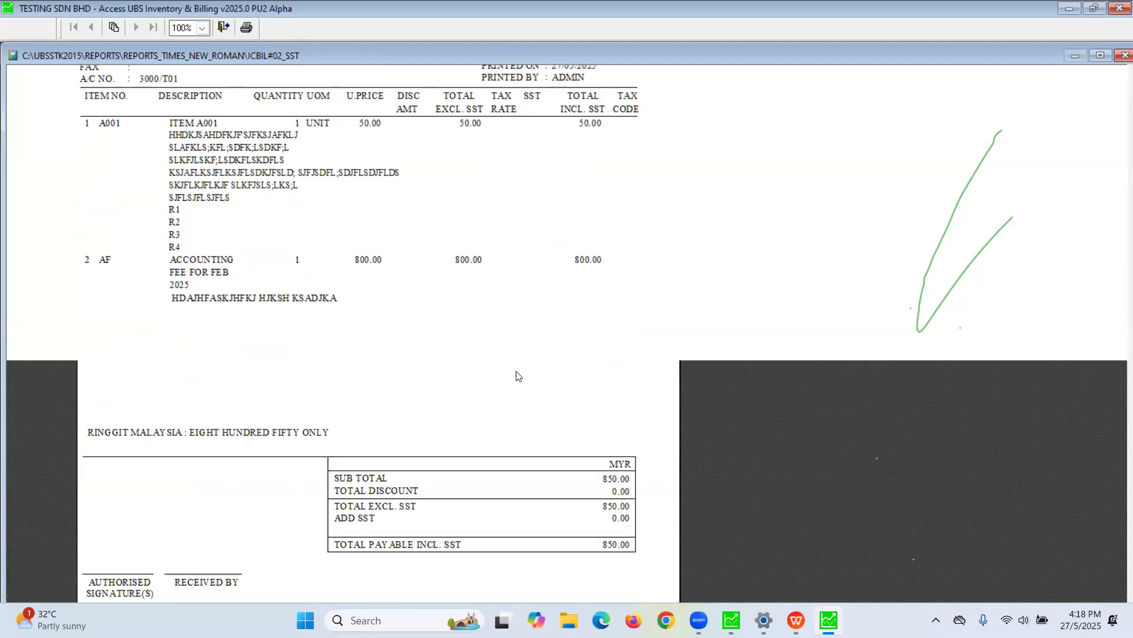
{"action": "key", "text": "Escape"}
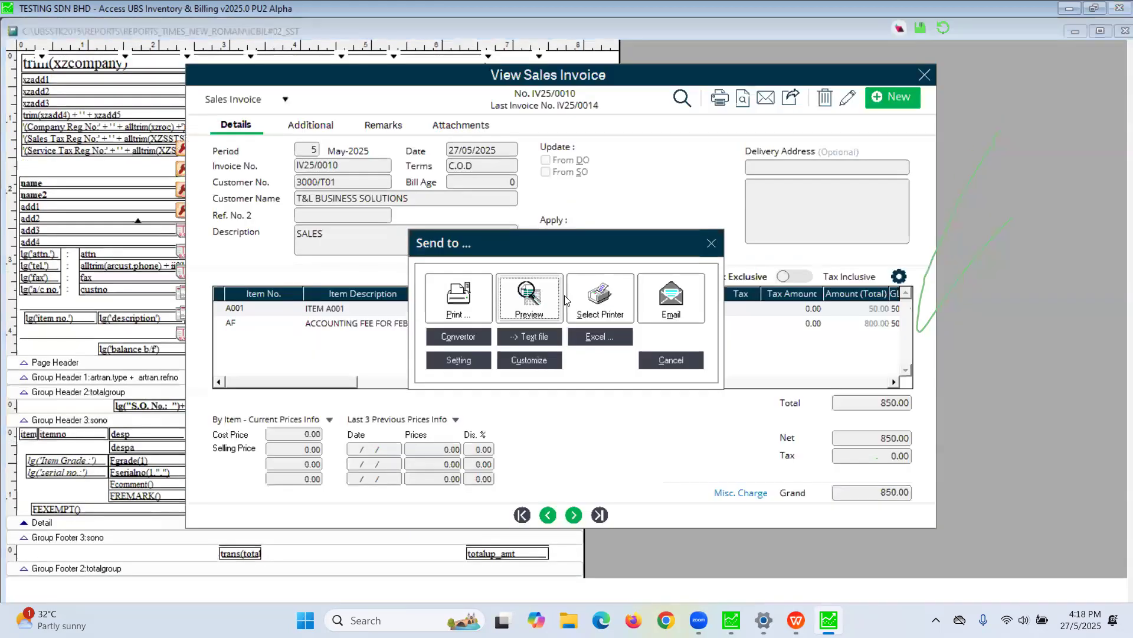
{"action": "key", "text": "Escape"}
{"action": "left_click", "coordinate": [376, 325]}
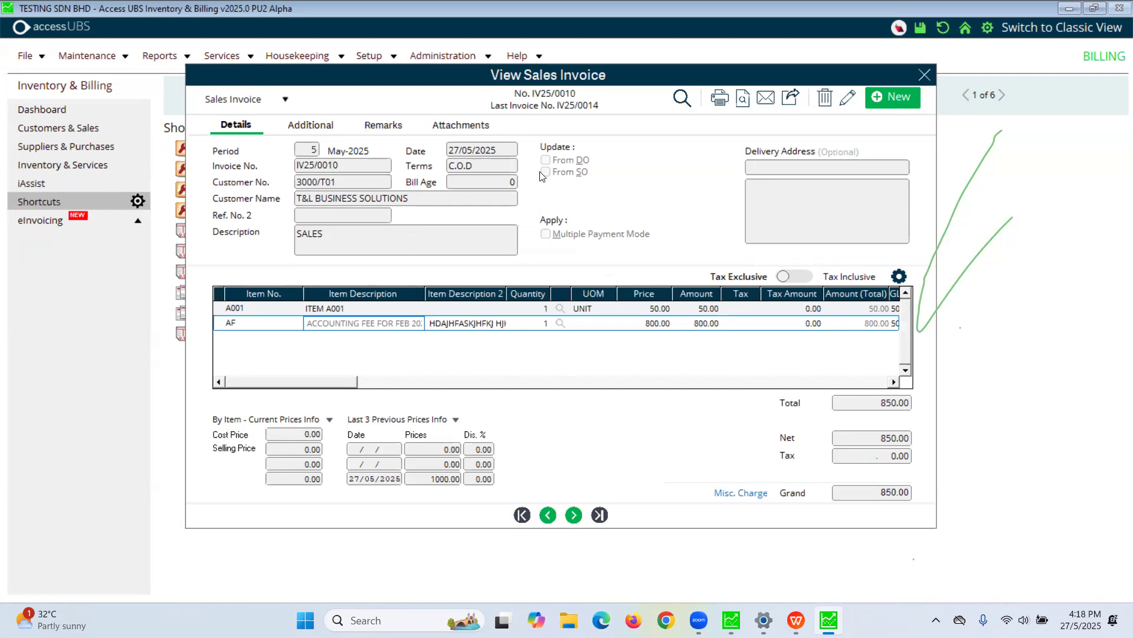
{"action": "left_click", "coordinate": [924, 75]}
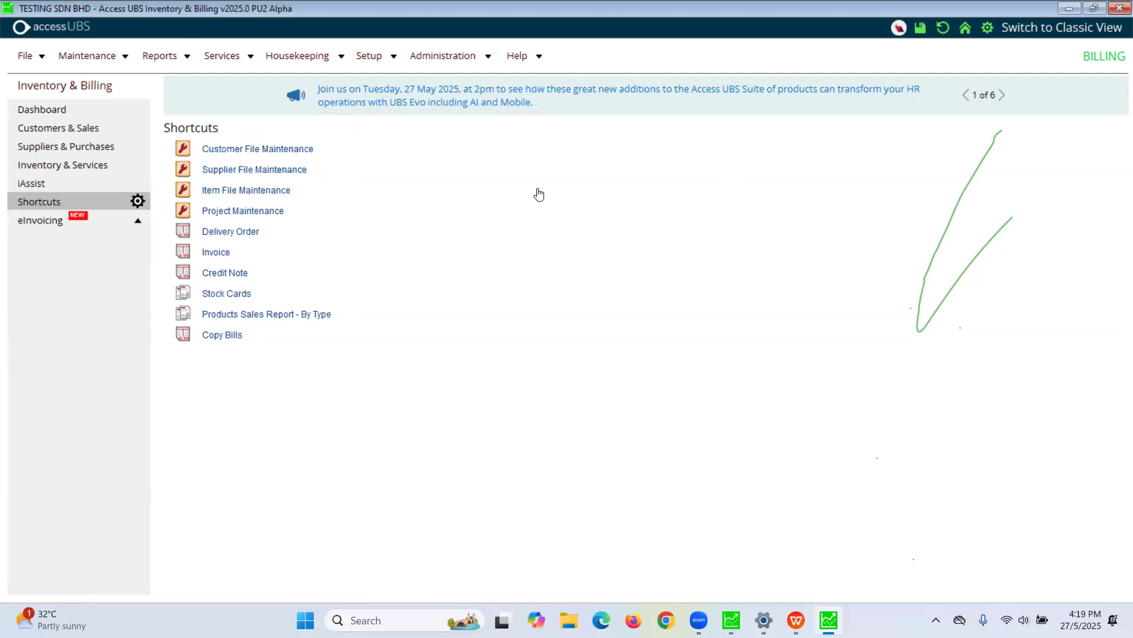
Switch to Classic View and reopen the BILLING company in Inventory & Billing.
{"action": "left_click", "coordinate": [1028, 30]}
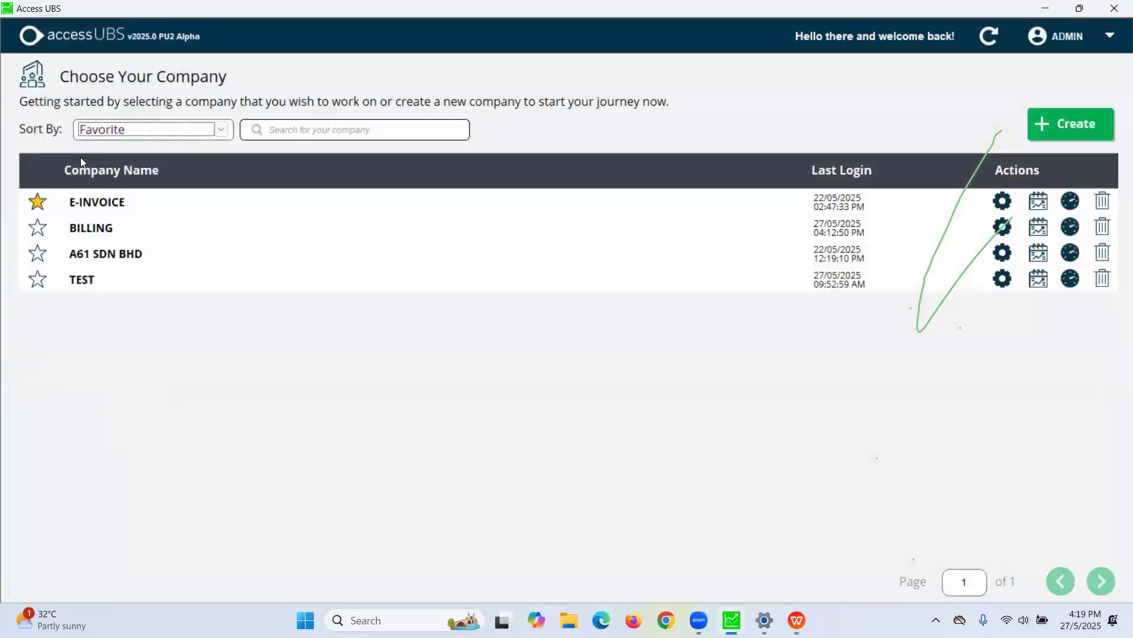
{"action": "left_click", "coordinate": [747, 620]}
{"action": "left_click", "coordinate": [747, 620]}
{"action": "left_click", "coordinate": [211, 227]}
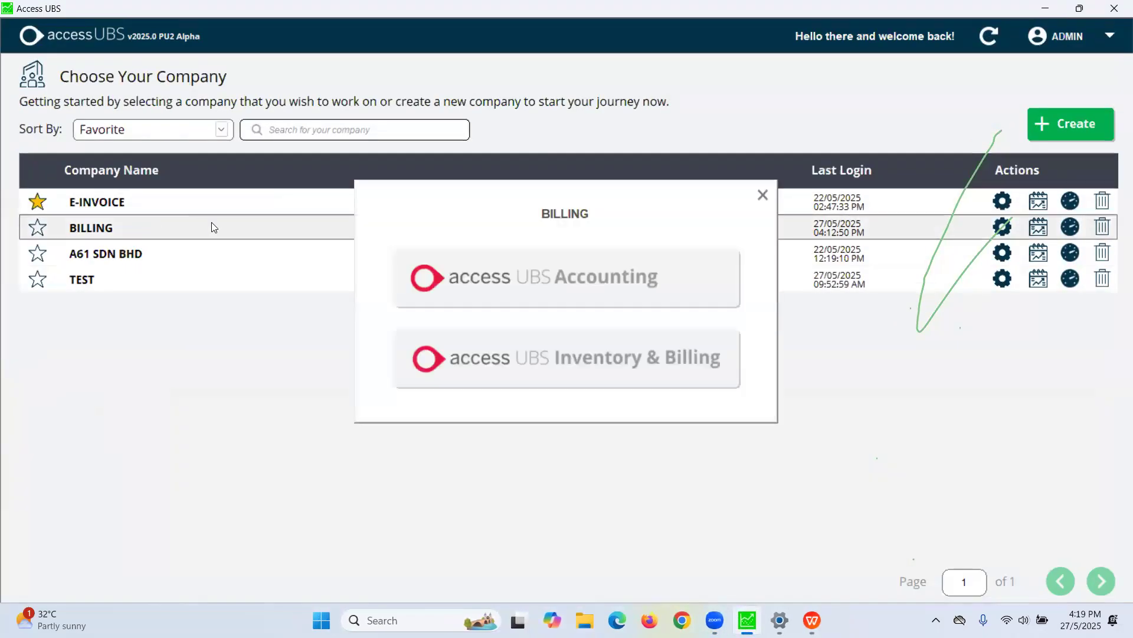
{"action": "left_click", "coordinate": [489, 334]}
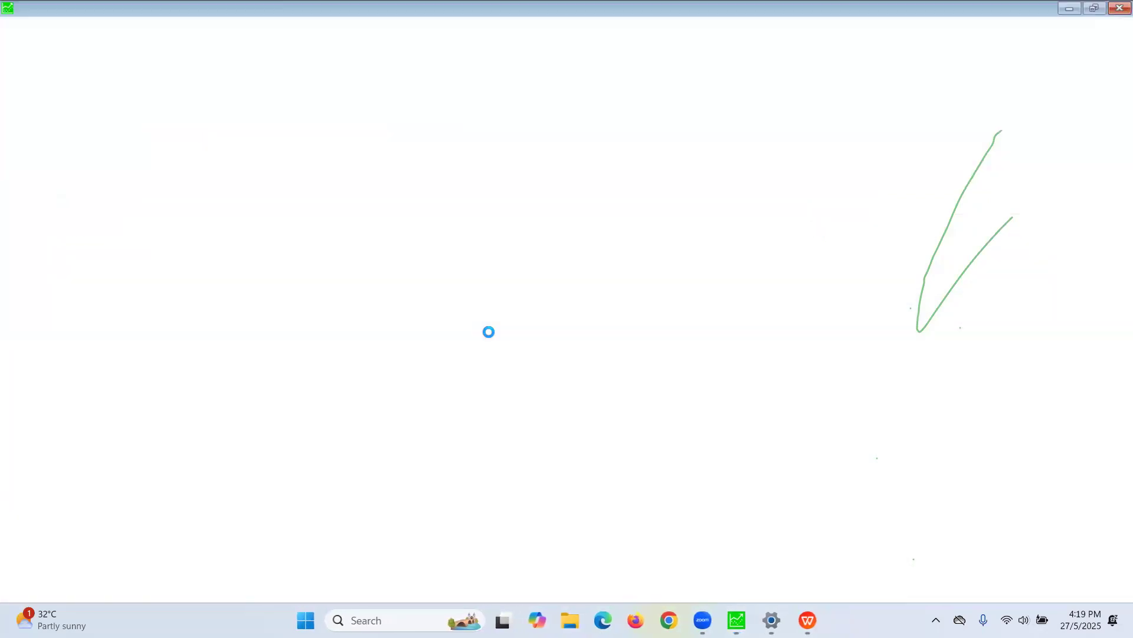
{"action": "left_click", "coordinate": [683, 381]}
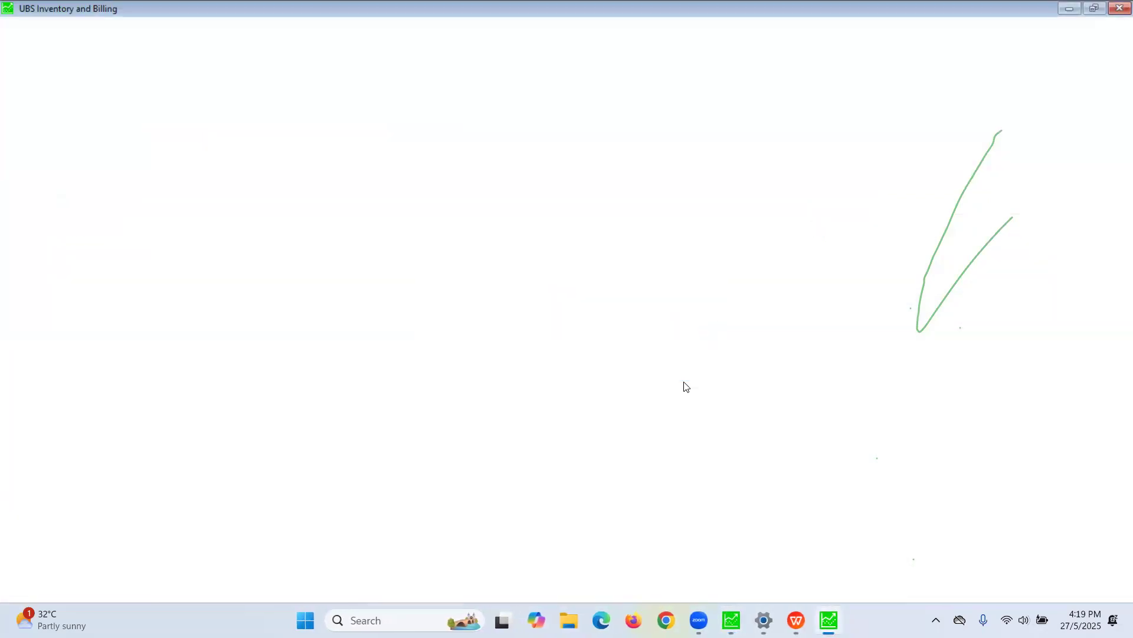
{"action": "left_click", "coordinate": [812, 162]}
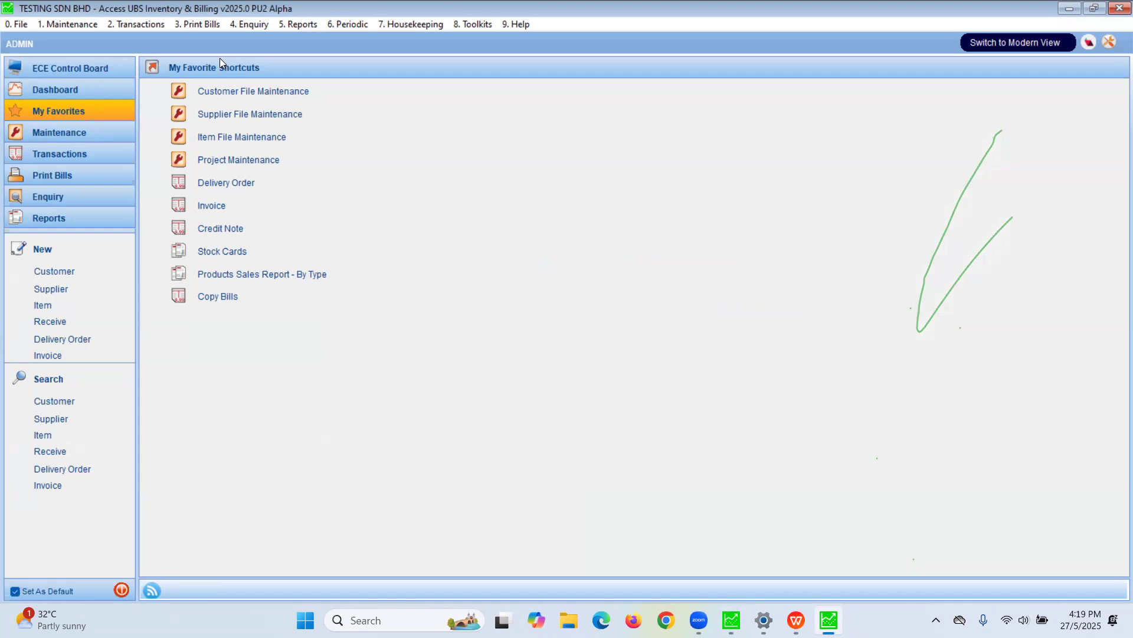
Switch back to Modern View and accept the Windows scale setting notice.
{"action": "left_click", "coordinate": [1017, 43]}
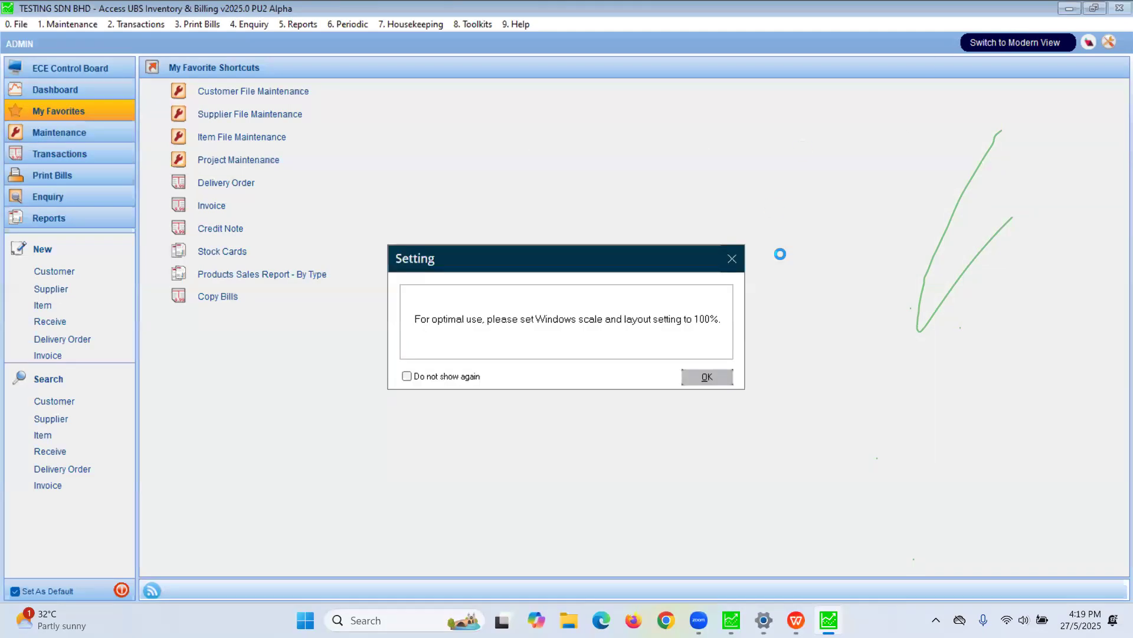
{"action": "left_click", "coordinate": [714, 376]}
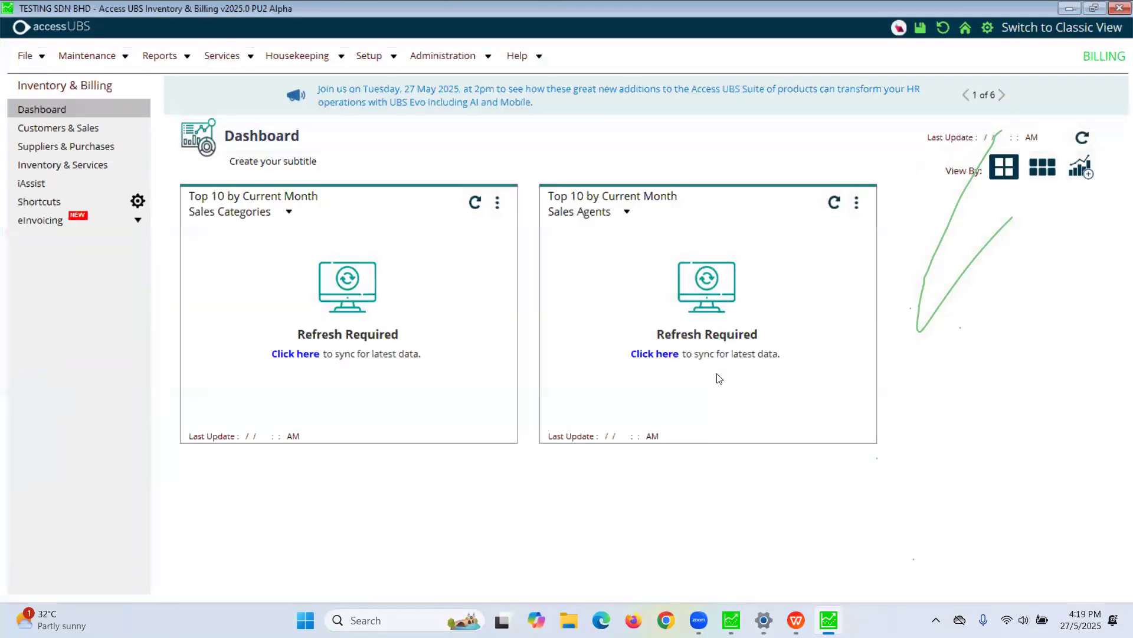
Start a new sales invoice from Customers & Sales, then discard it to reach the existing sales invoices.
{"action": "left_click", "coordinate": [71, 131]}
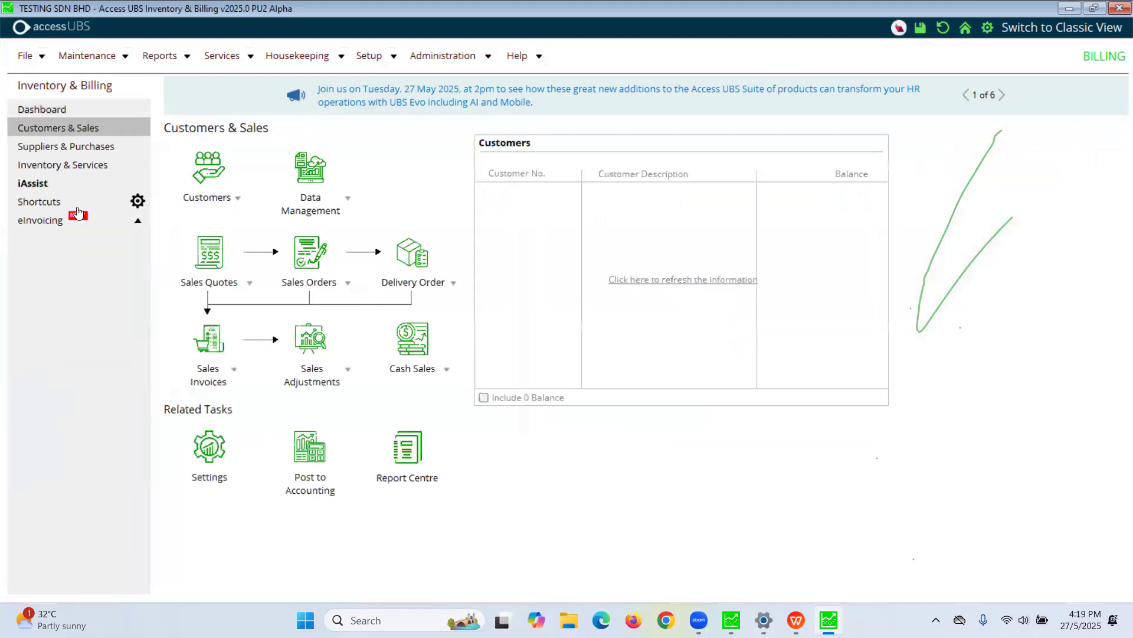
{"action": "left_click", "coordinate": [217, 374]}
{"action": "left_click", "coordinate": [229, 400]}
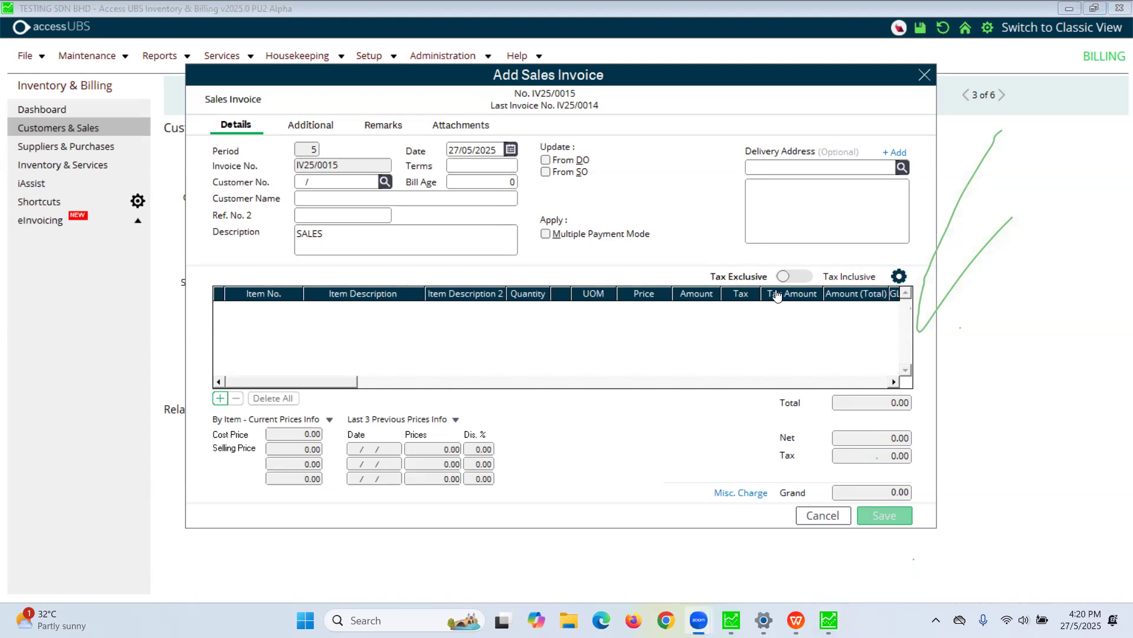
{"action": "left_click", "coordinate": [830, 516]}
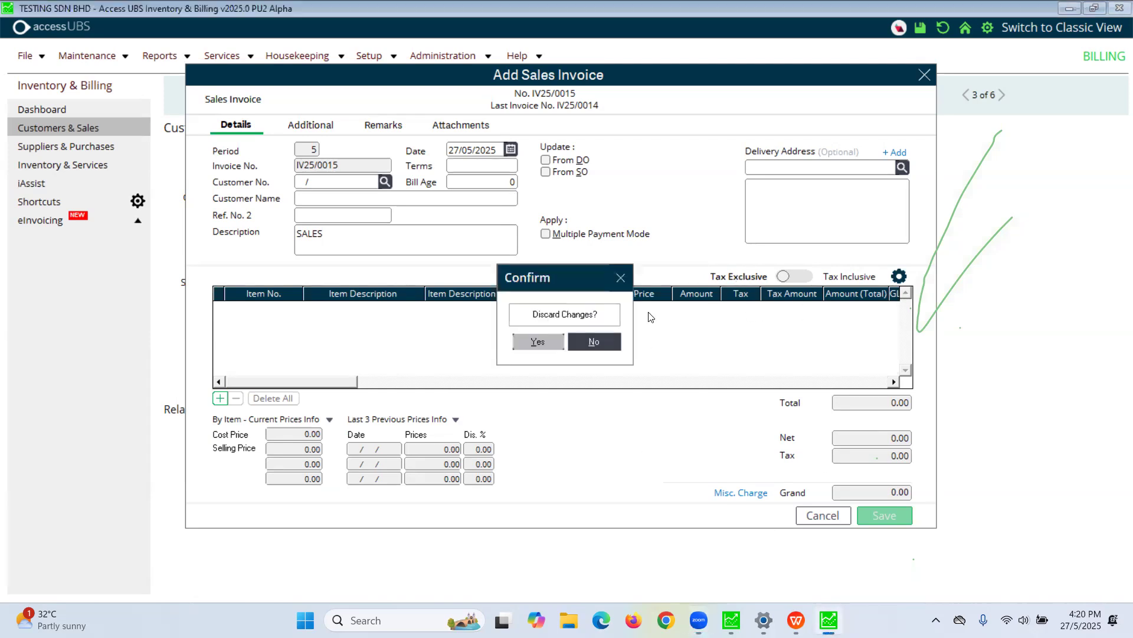
{"action": "left_click", "coordinate": [546, 340]}
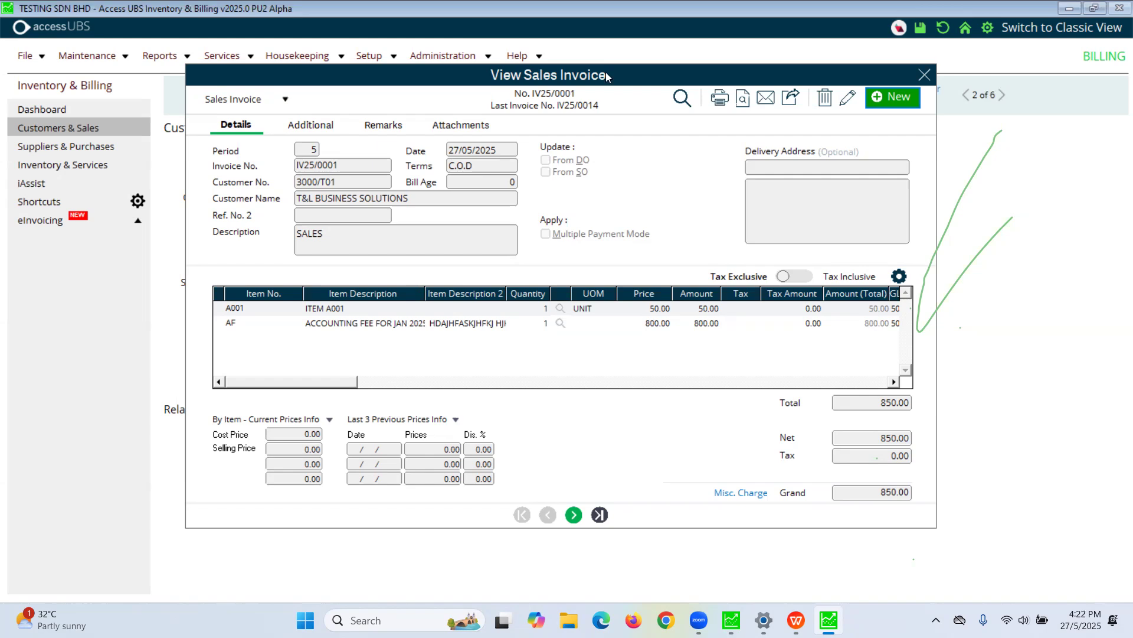
Go to the last invoice, IV25/0014, preview it, examine its header, item line and totals, then close the preview.
{"action": "left_click", "coordinate": [599, 515]}
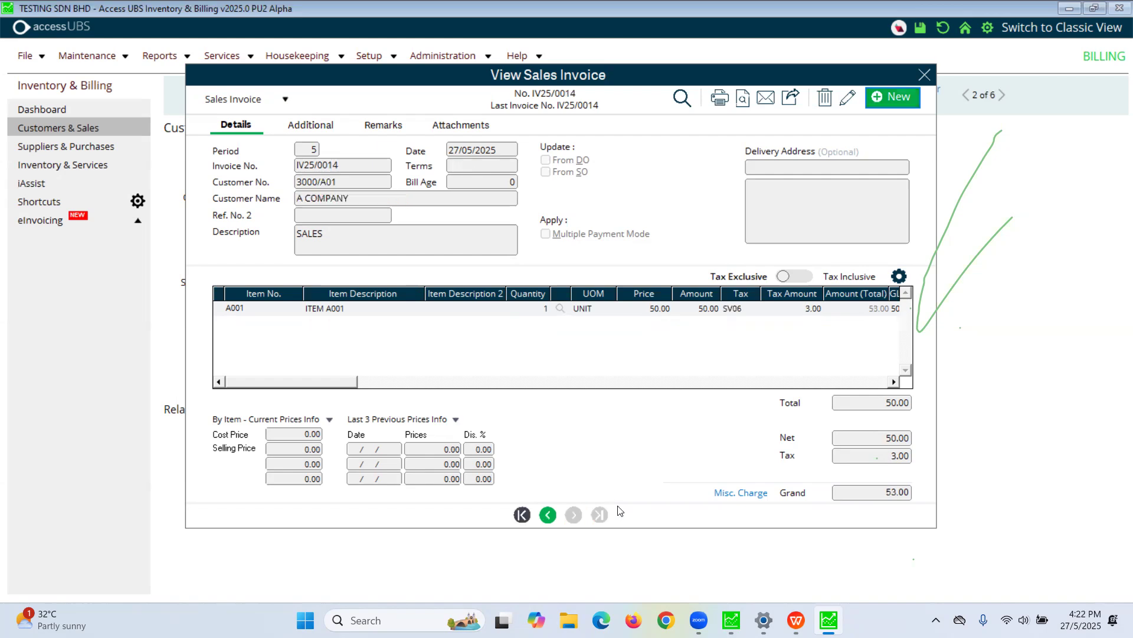
{"action": "left_click", "coordinate": [743, 98]}
{"action": "left_click", "coordinate": [544, 316]}
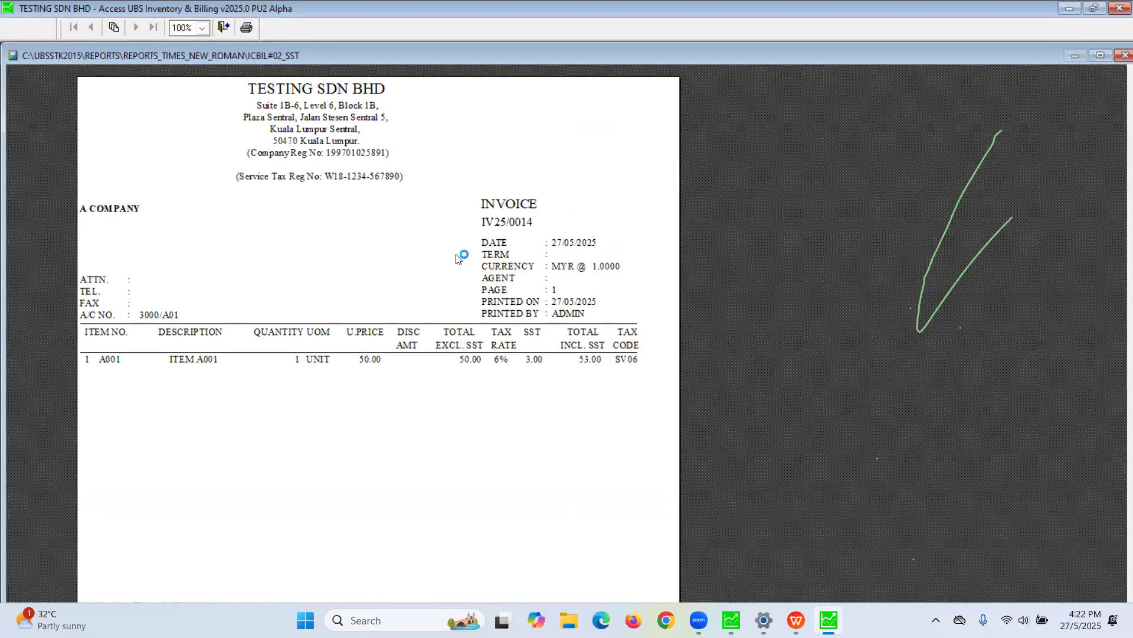
{"action": "scroll", "coordinate": [558, 236], "scroll_direction": "down", "scroll_amount": 5}
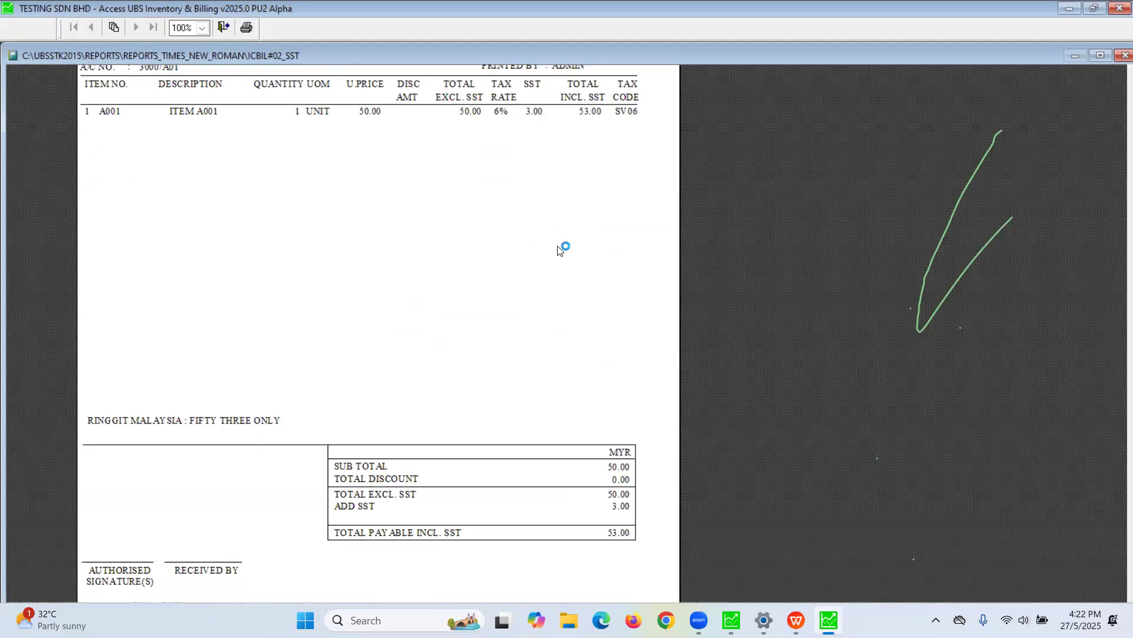
{"action": "scroll", "coordinate": [404, 329], "scroll_direction": "up", "scroll_amount": 5}
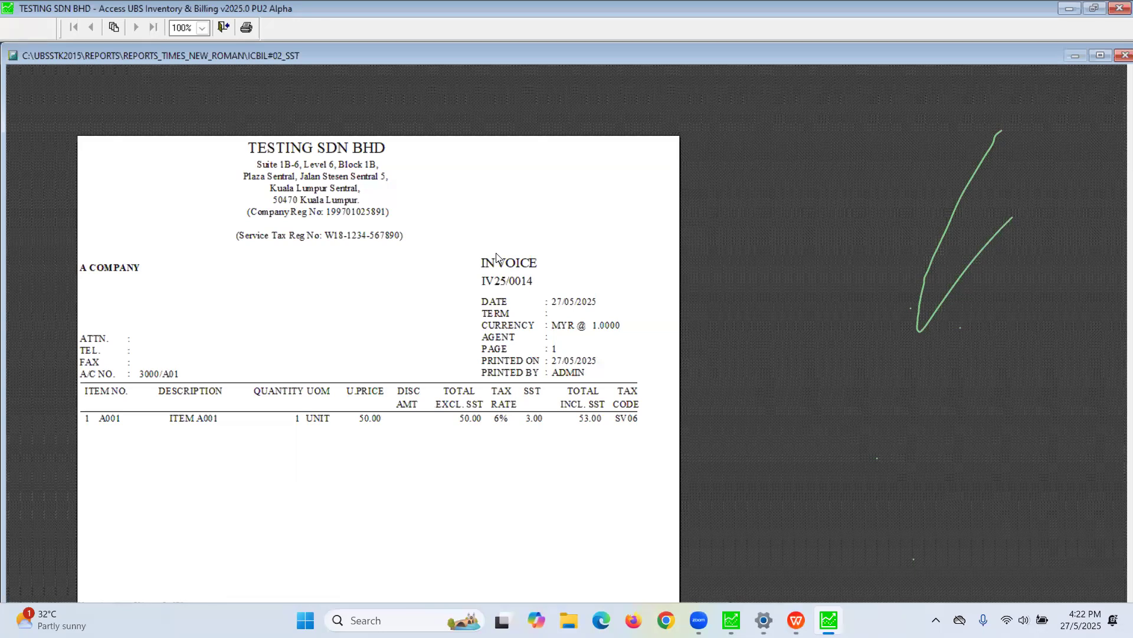
{"action": "scroll", "coordinate": [496, 258], "scroll_direction": "down", "scroll_amount": 4}
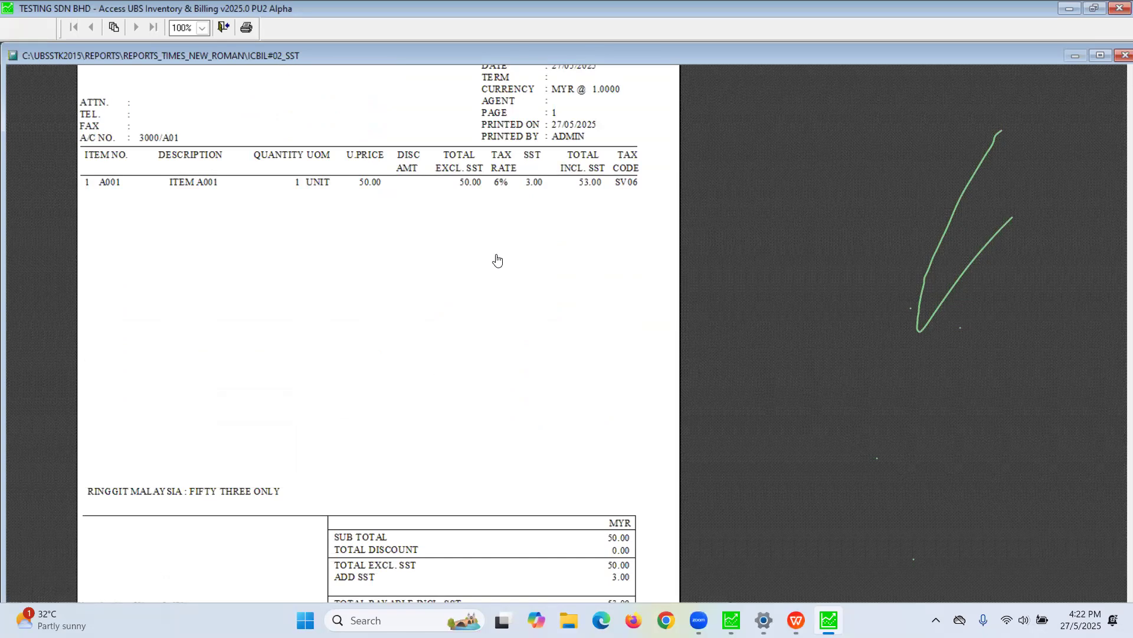
{"action": "scroll", "coordinate": [499, 261], "scroll_direction": "down", "scroll_amount": 1}
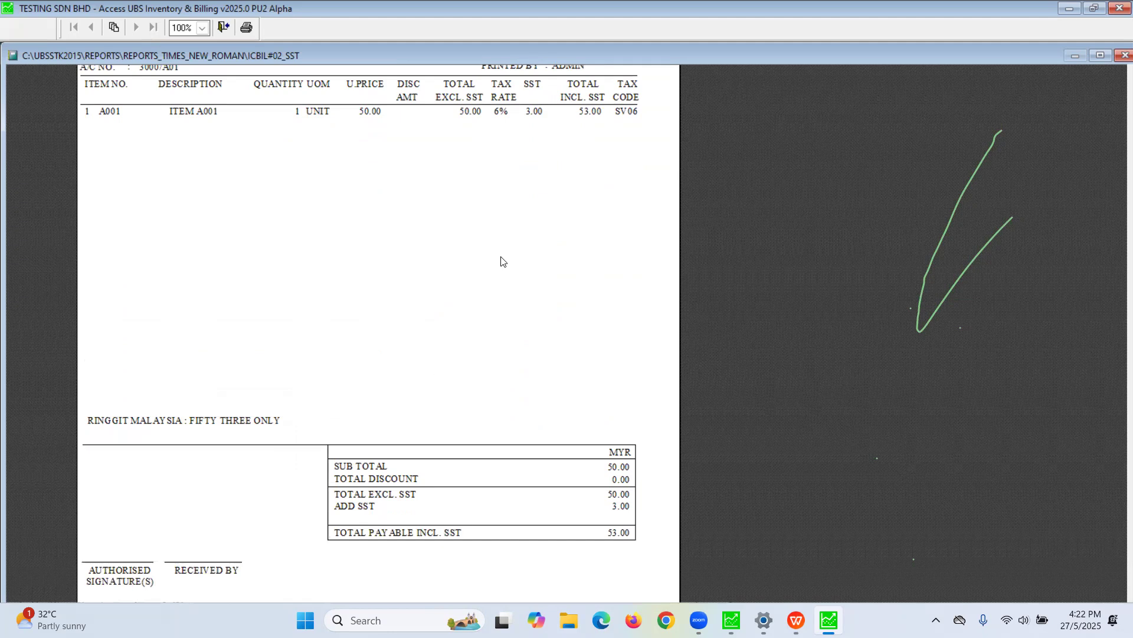
{"action": "scroll", "coordinate": [284, 106], "scroll_direction": "up", "scroll_amount": 5}
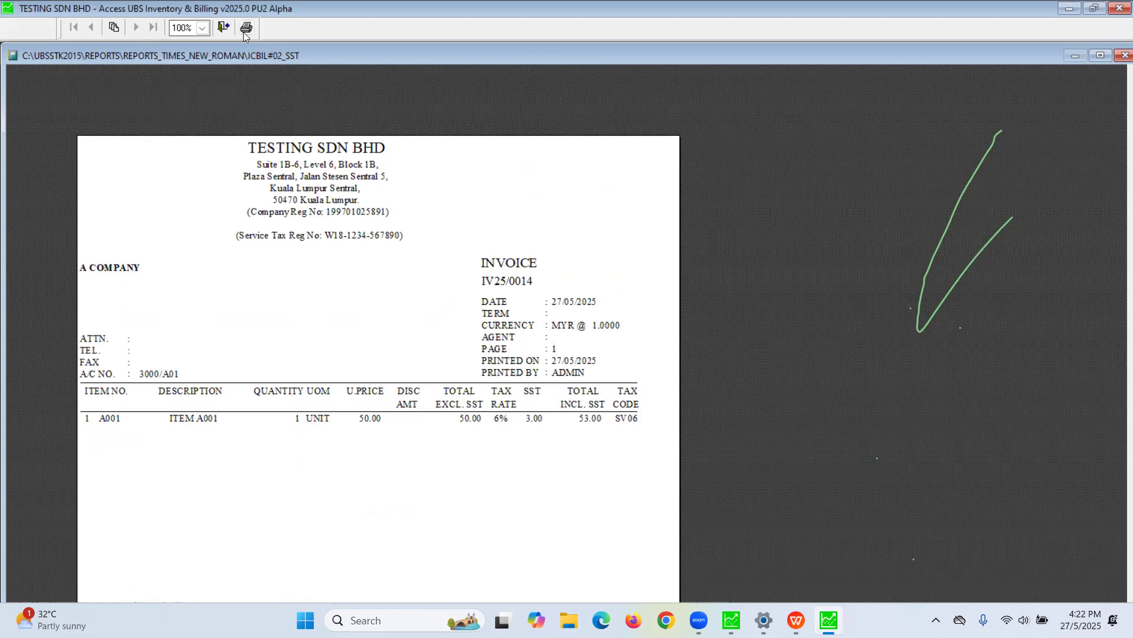
{"action": "key", "text": "Escape"}
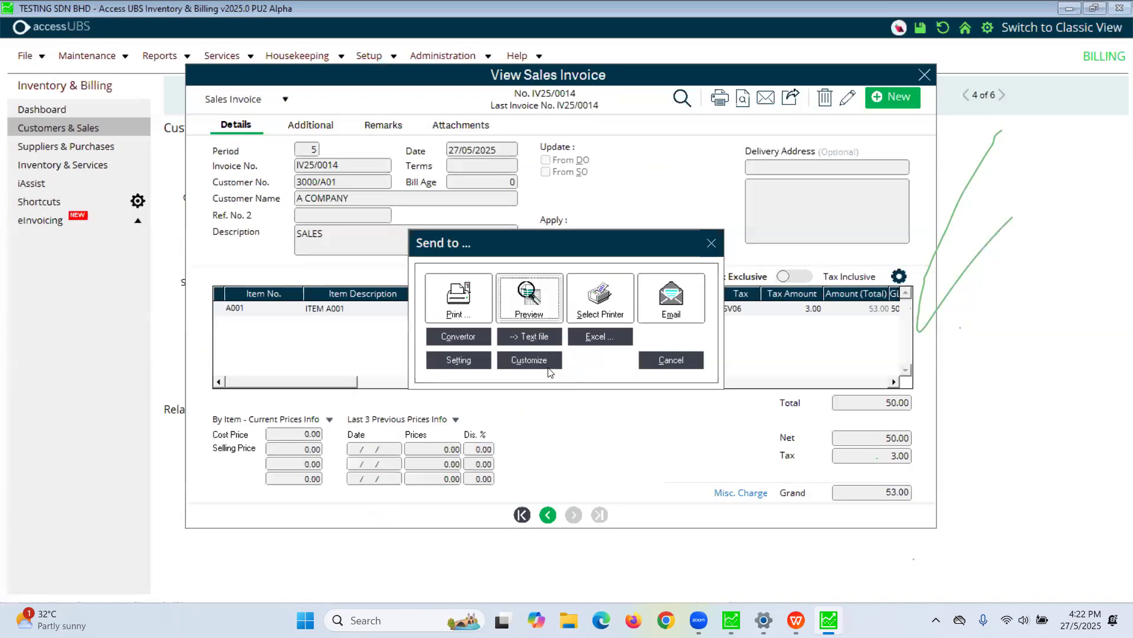
Preview invoice IV25/0014 in the customized format, using the icbil#02_sst.frx report from the sst format folder in UBSSTK2015.
{"action": "left_click", "coordinate": [545, 364]}
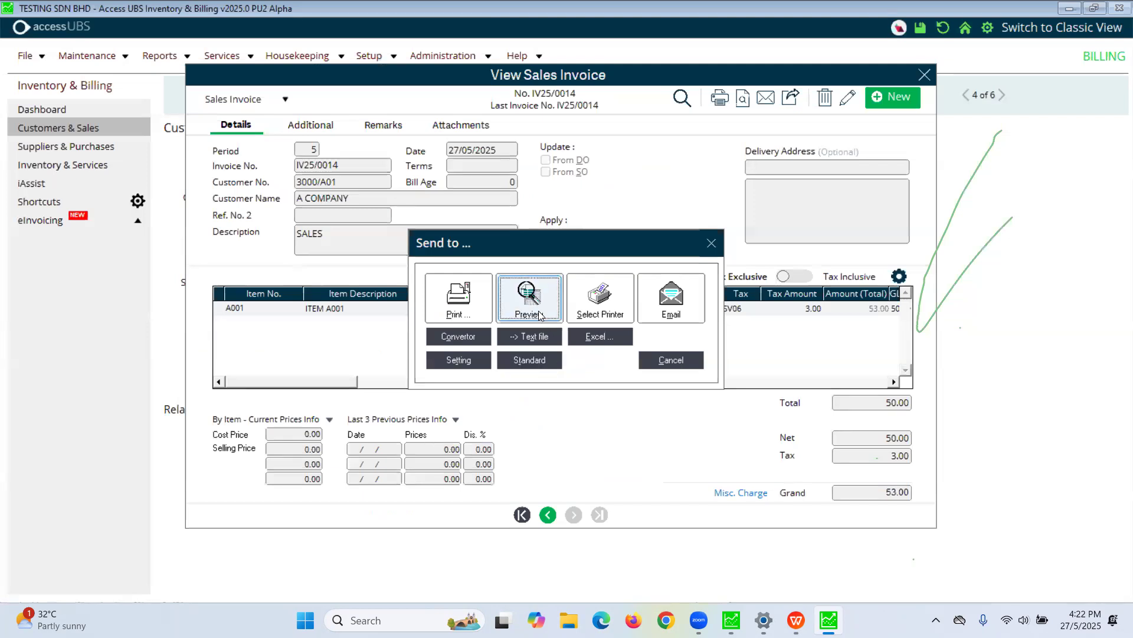
{"action": "left_click", "coordinate": [514, 303]}
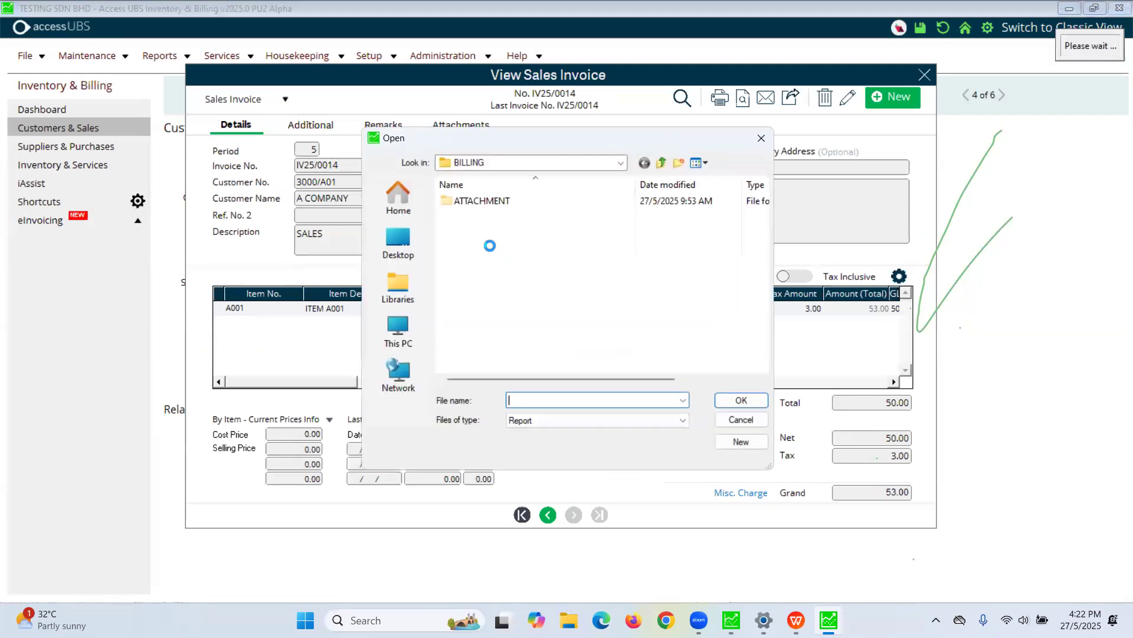
{"action": "left_click", "coordinate": [662, 164]}
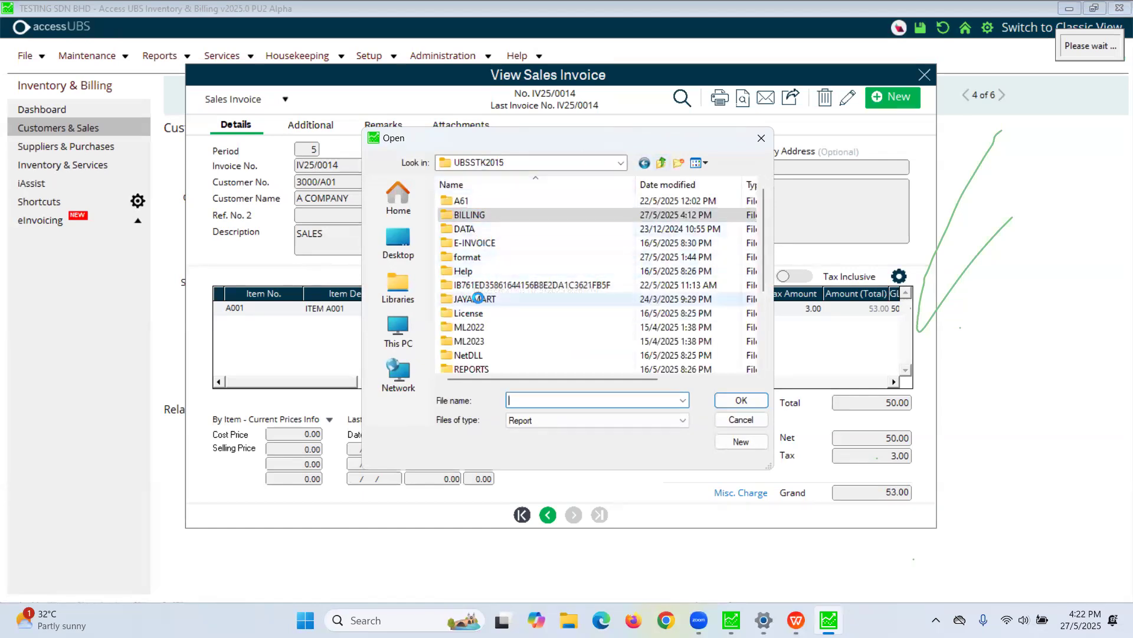
{"action": "scroll", "coordinate": [486, 252], "scroll_direction": "down", "scroll_amount": 2}
{"action": "scroll", "coordinate": [486, 251], "scroll_direction": "down", "scroll_amount": 1}
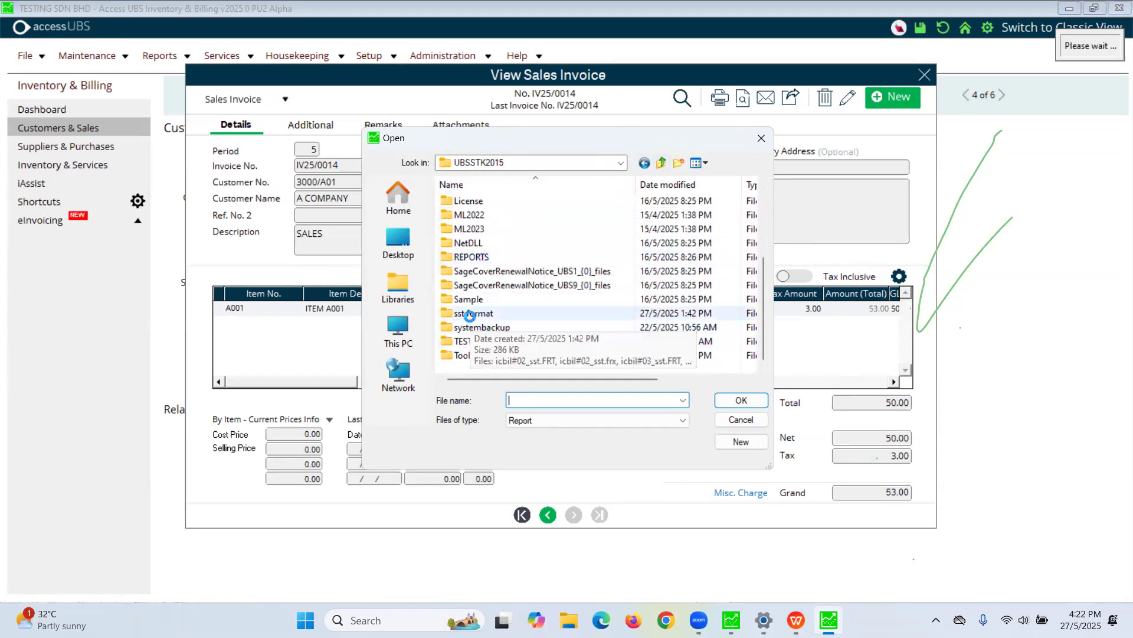
{"action": "double_click", "coordinate": [473, 313]}
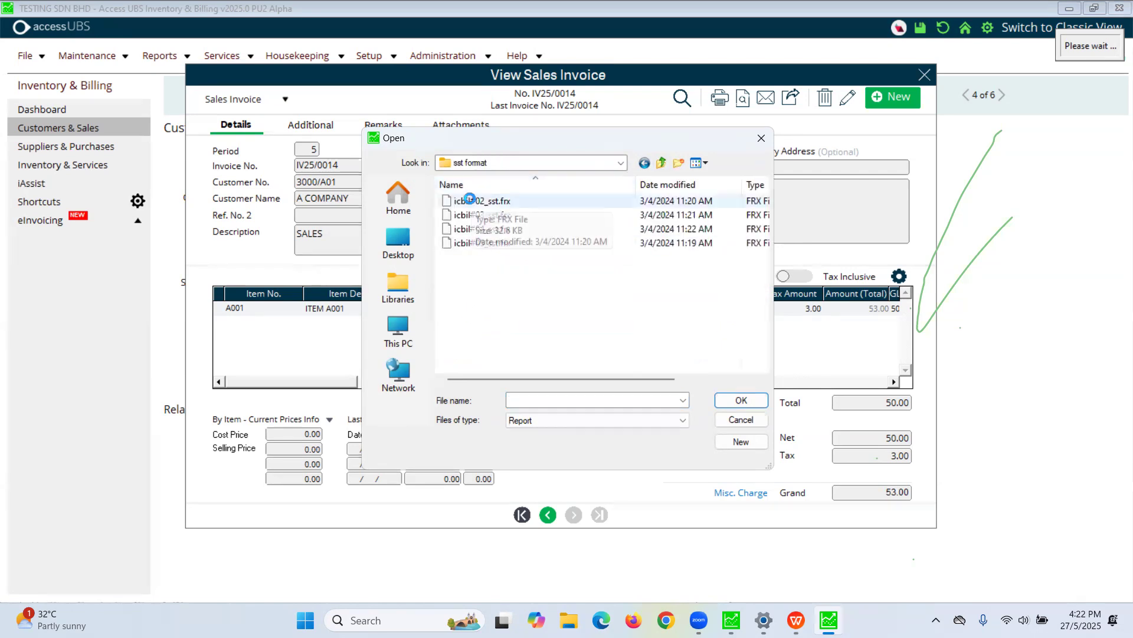
{"action": "double_click", "coordinate": [483, 201]}
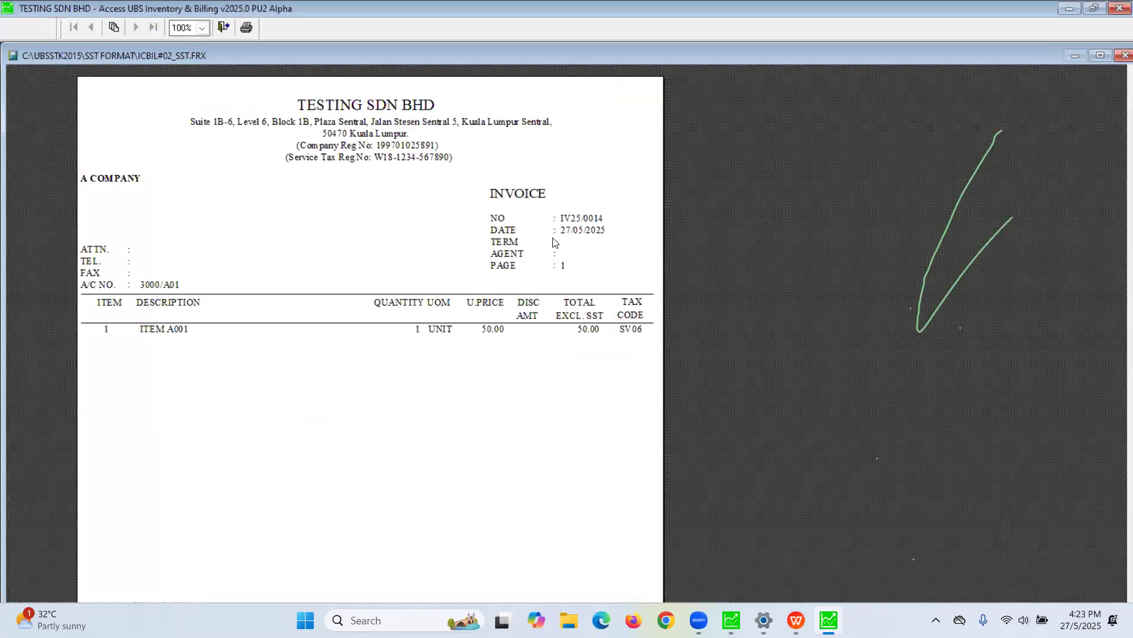
Examine the previewed invoice from its header to the SST totals, then close the preview and the sales invoice.
{"action": "scroll", "coordinate": [441, 177], "scroll_direction": "down", "scroll_amount": 5}
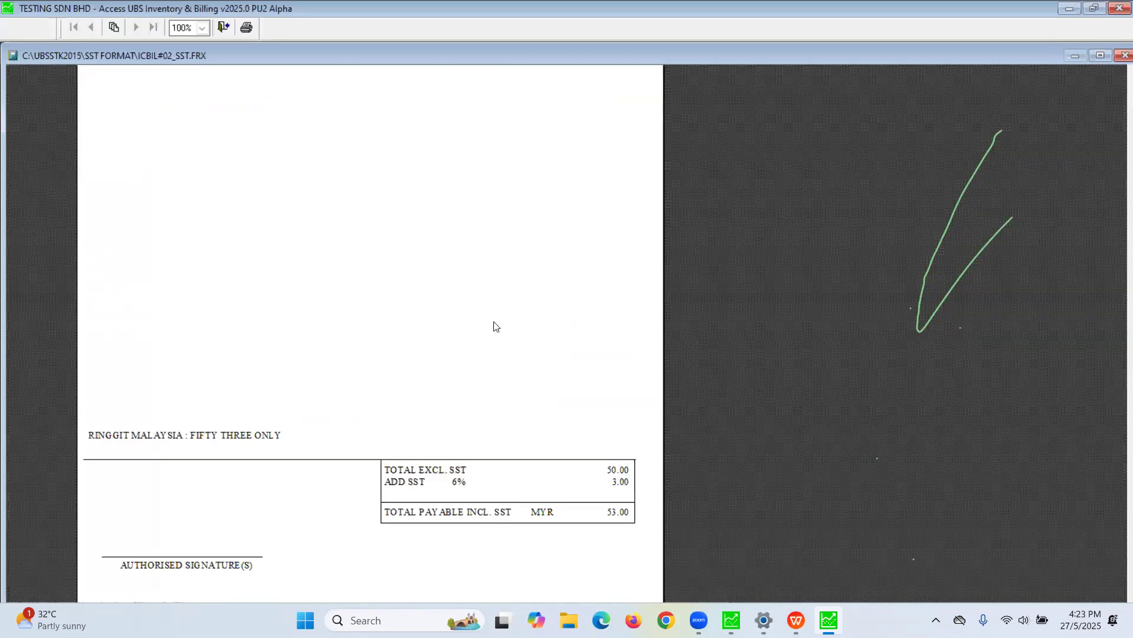
{"action": "scroll", "coordinate": [495, 323], "scroll_direction": "up", "scroll_amount": 5}
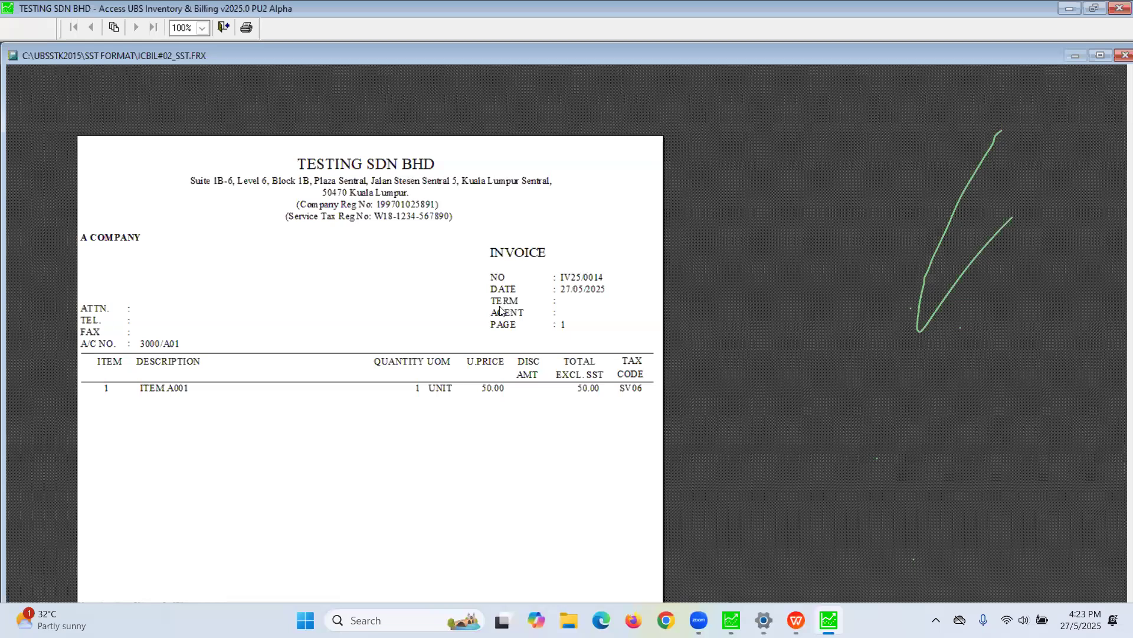
{"action": "scroll", "coordinate": [500, 311], "scroll_direction": "down", "scroll_amount": 3}
{"action": "scroll", "coordinate": [500, 311], "scroll_direction": "up", "scroll_amount": 3}
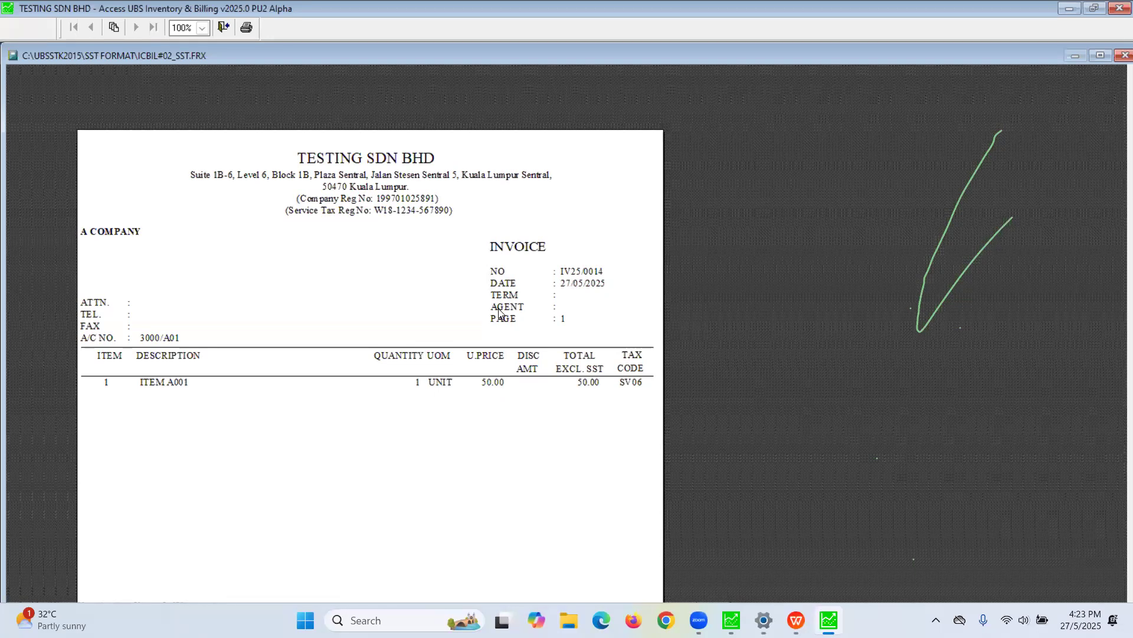
{"action": "scroll", "coordinate": [500, 311], "scroll_direction": "up", "scroll_amount": 1}
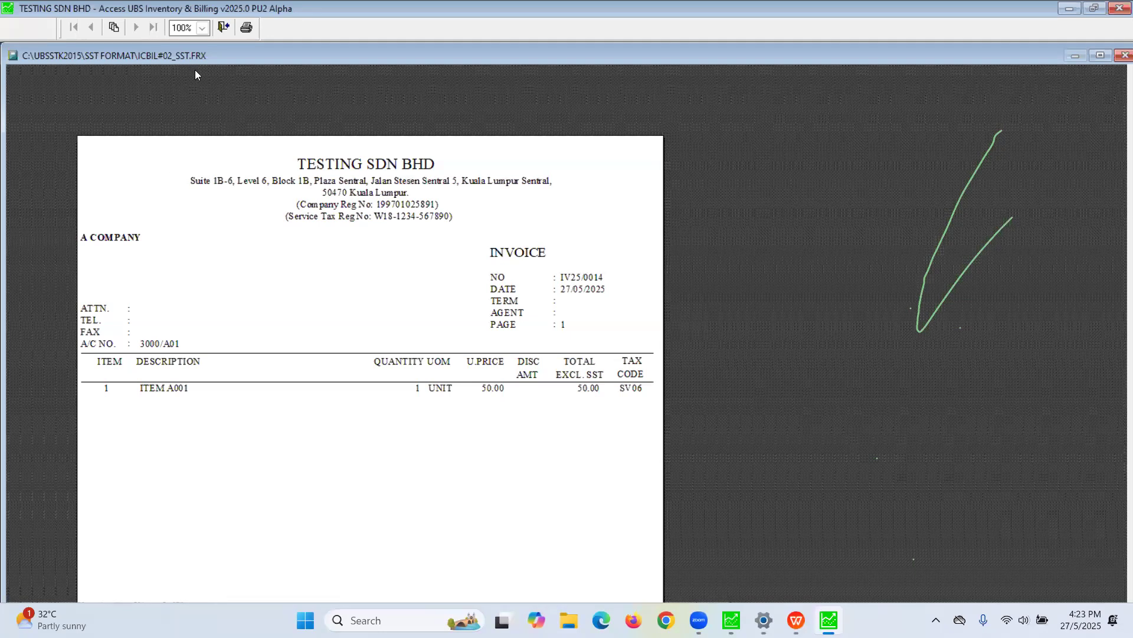
{"action": "left_click", "coordinate": [223, 27]}
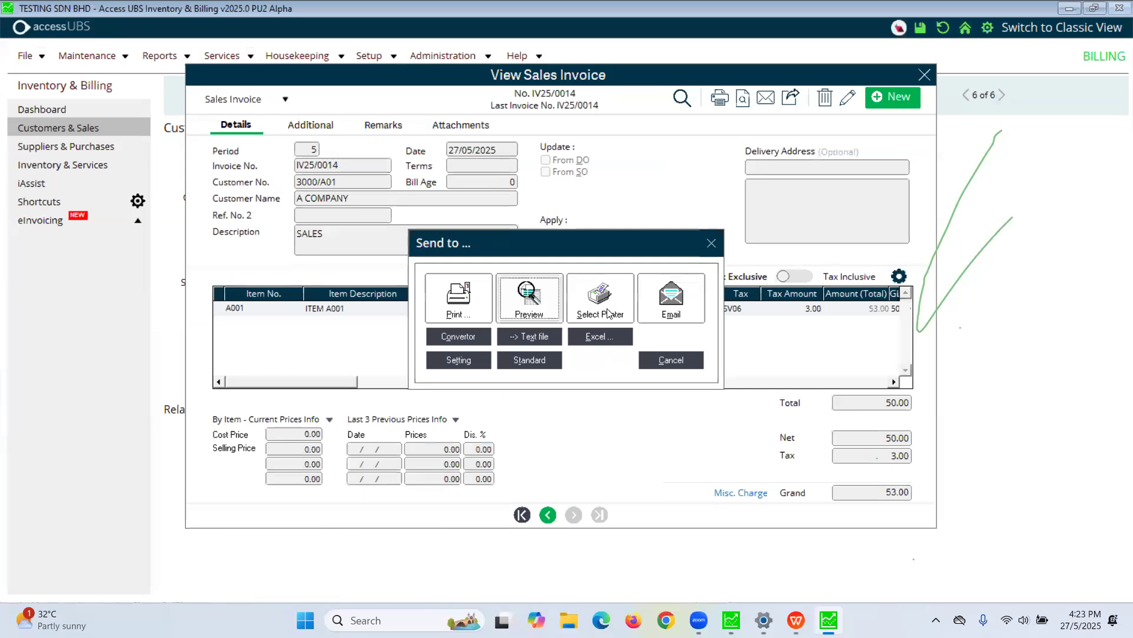
{"action": "left_click", "coordinate": [664, 362]}
{"action": "left_click", "coordinate": [925, 74]}
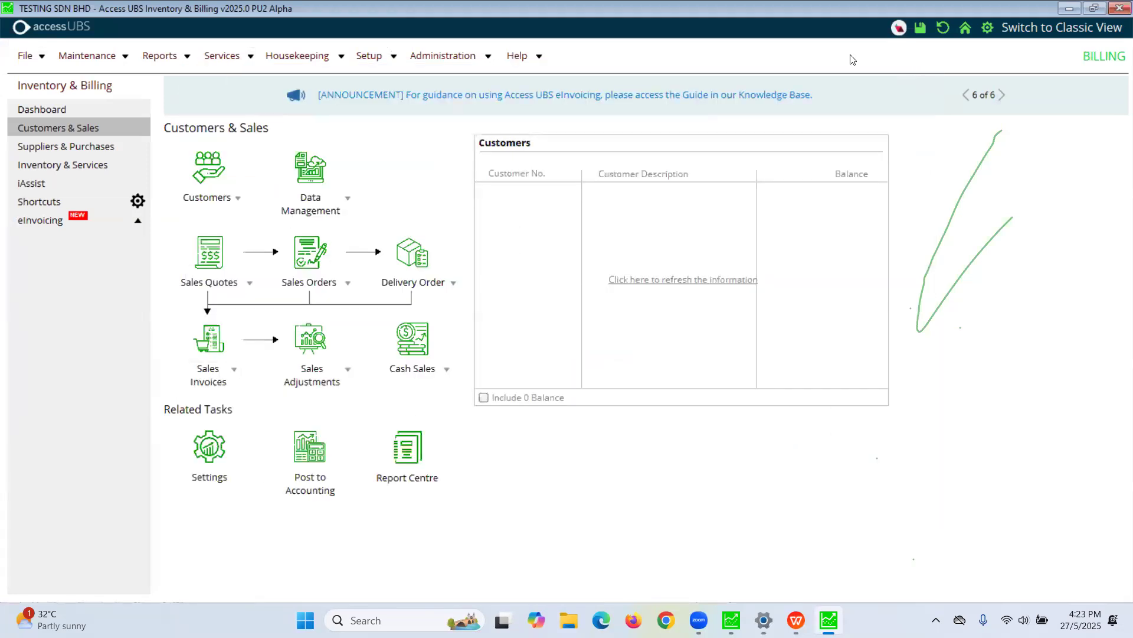
Open customer 3000/A01 A COMPANY for editing, check the available record fields, and exit without changing them.
{"action": "left_click", "coordinate": [200, 196]}
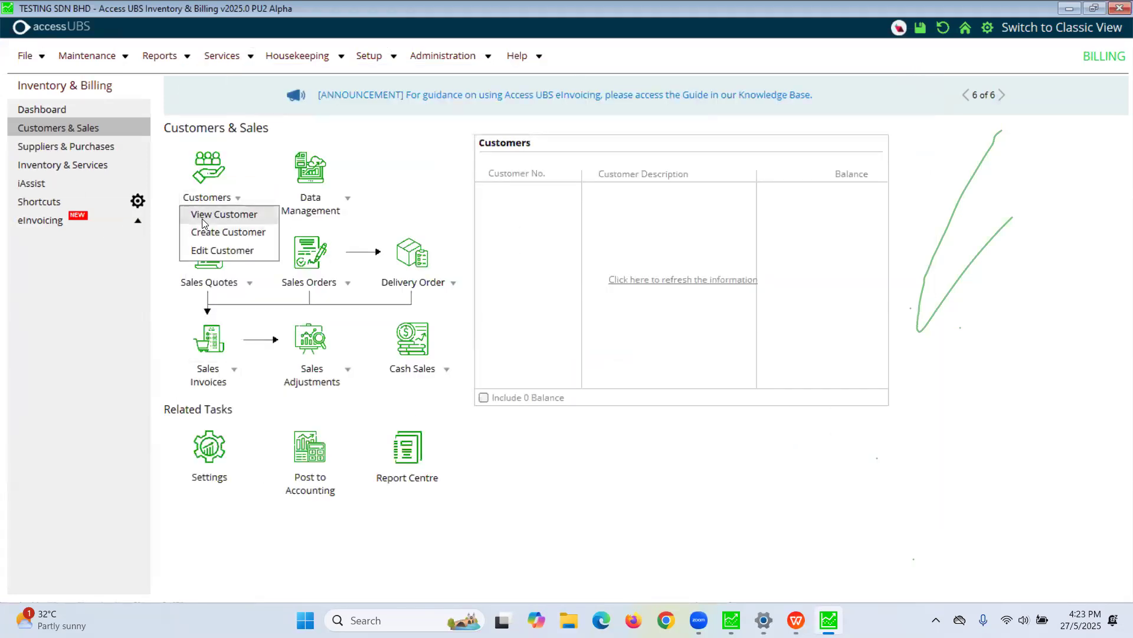
{"action": "left_click", "coordinate": [210, 250]}
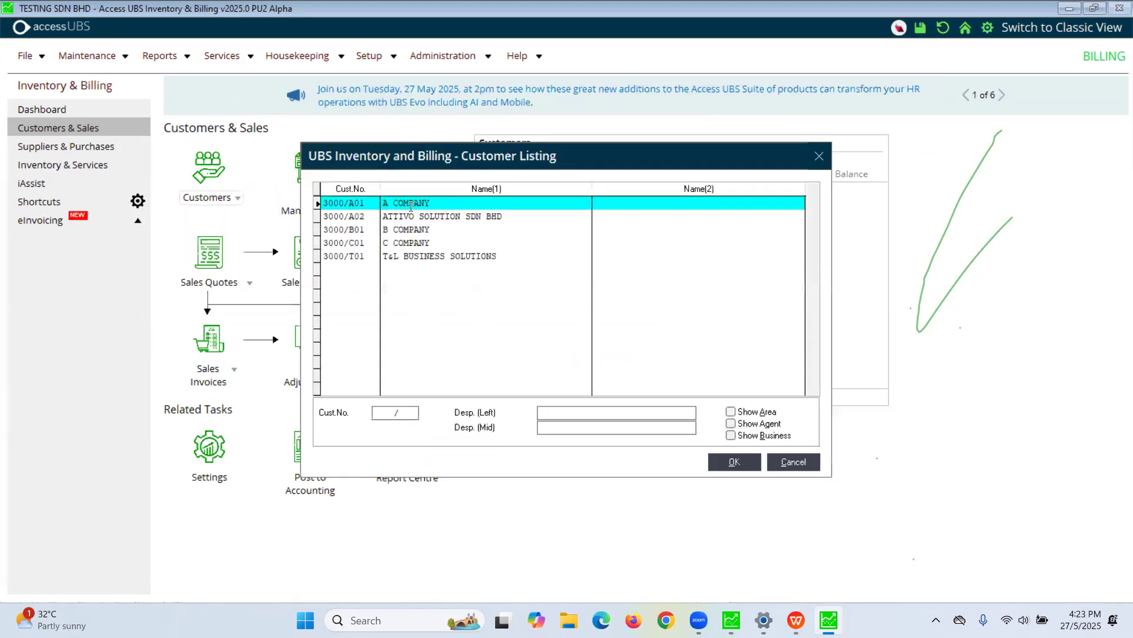
{"action": "double_click", "coordinate": [412, 203]}
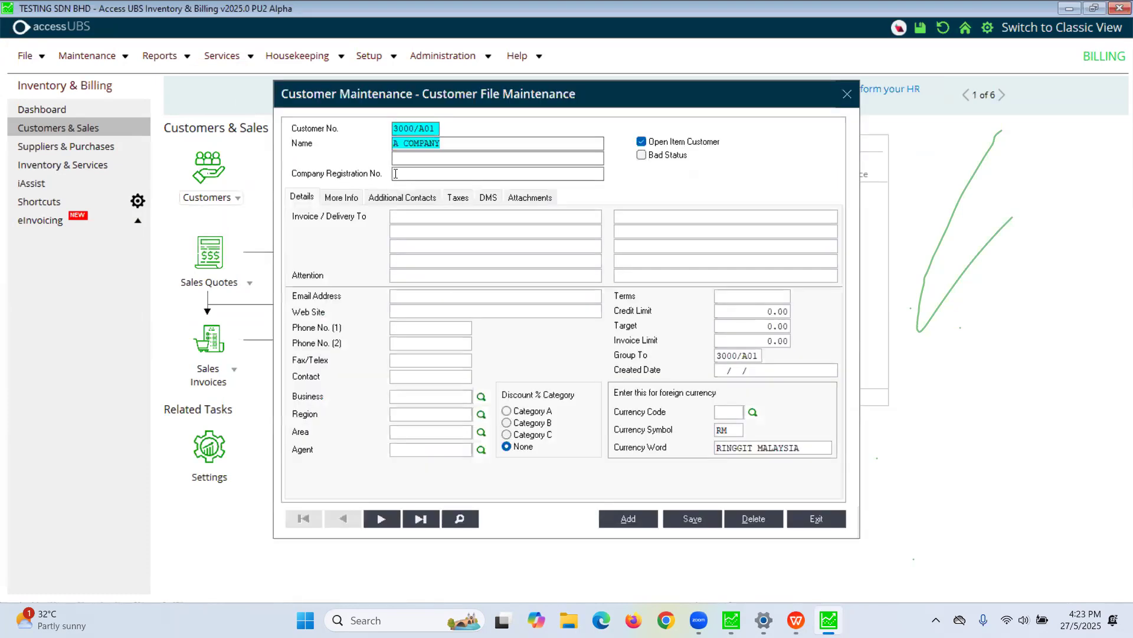
{"action": "left_click", "coordinate": [395, 174]}
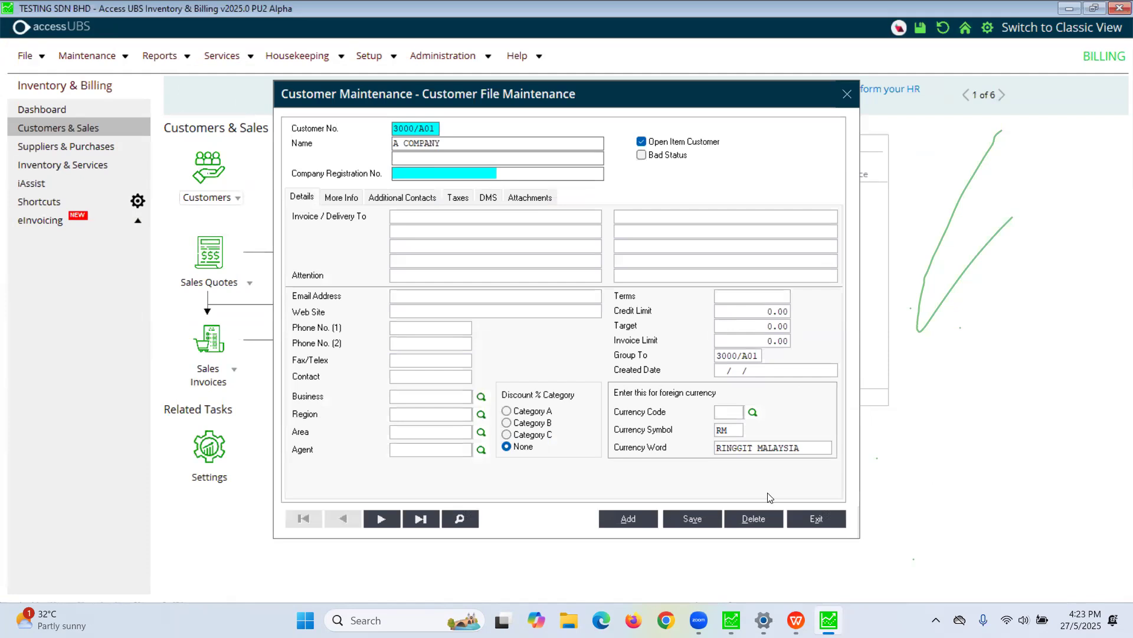
{"action": "left_click", "coordinate": [820, 518]}
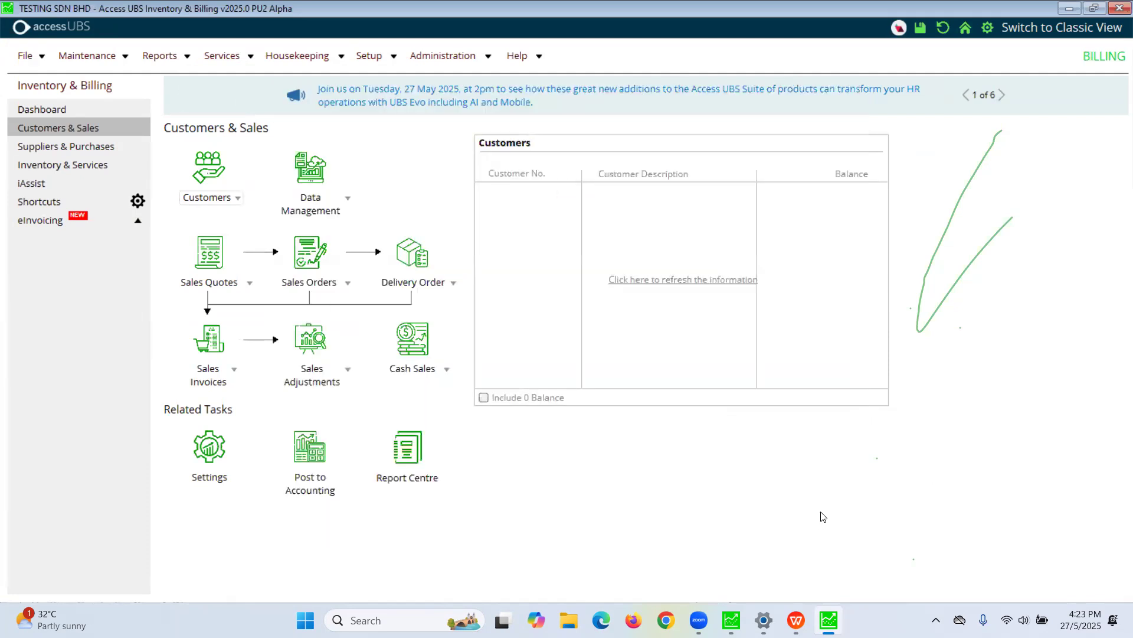
In the transaction settings of Run Setup, disable selecting the tax code from tax code maintenance and save.
{"action": "left_click", "coordinate": [447, 68]}
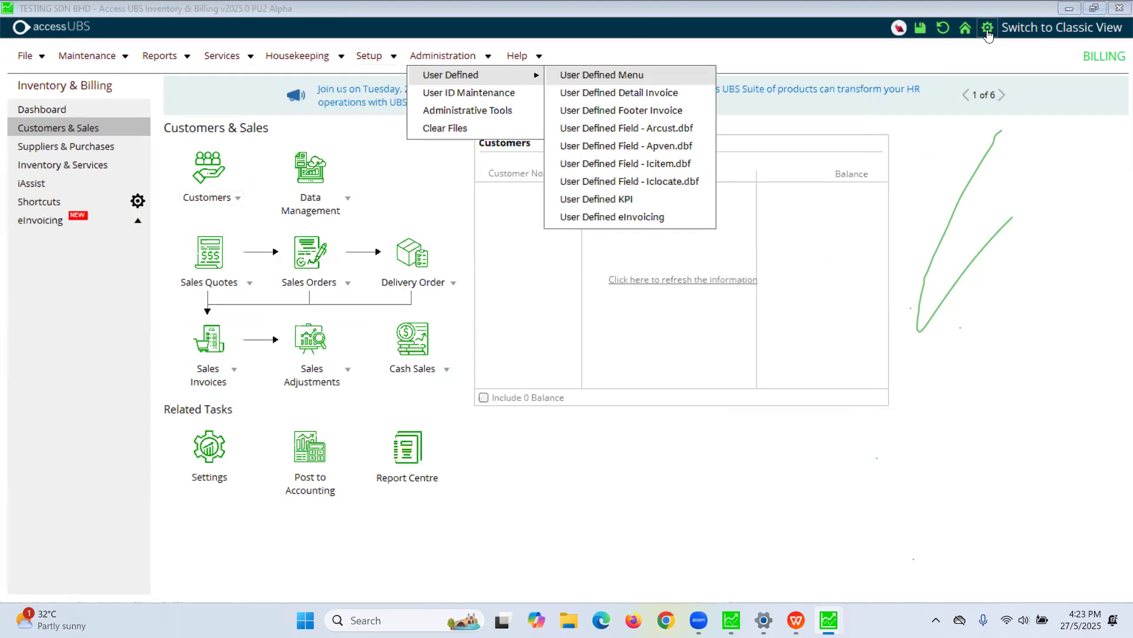
{"action": "left_click", "coordinate": [988, 30]}
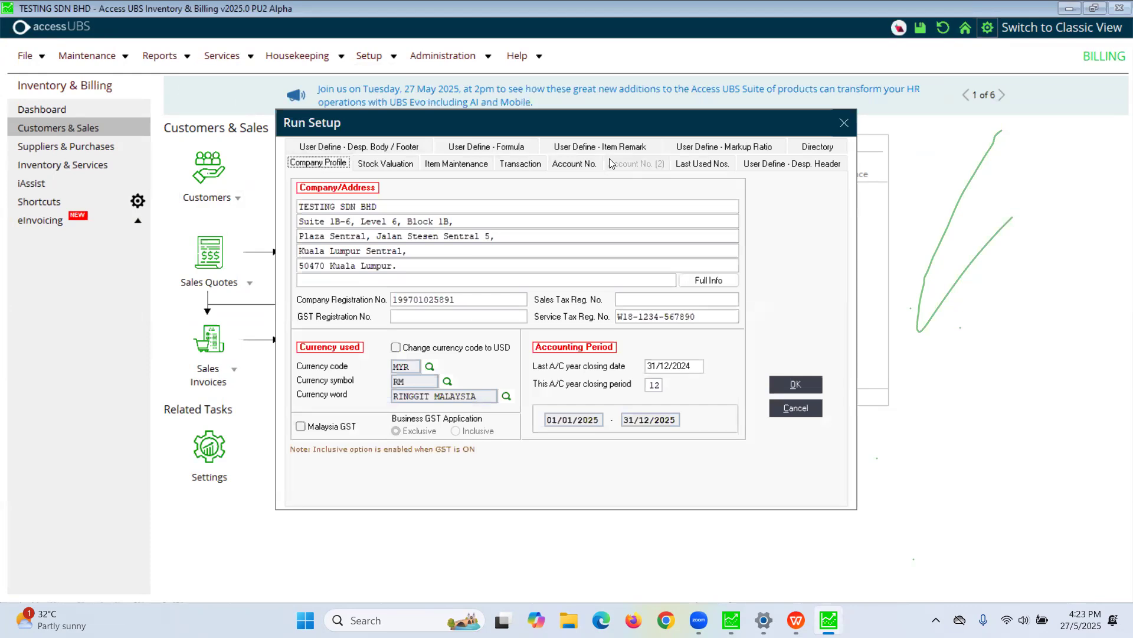
{"action": "left_click", "coordinate": [514, 166]}
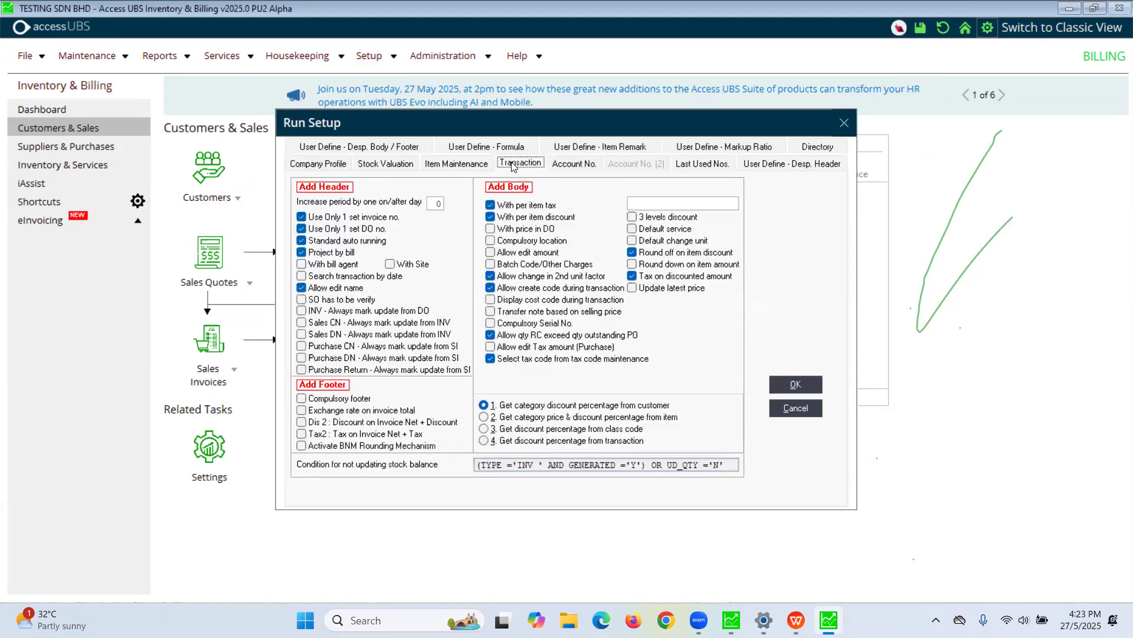
{"action": "left_click", "coordinate": [528, 361]}
{"action": "left_click", "coordinate": [503, 360]}
{"action": "left_click", "coordinate": [509, 360]}
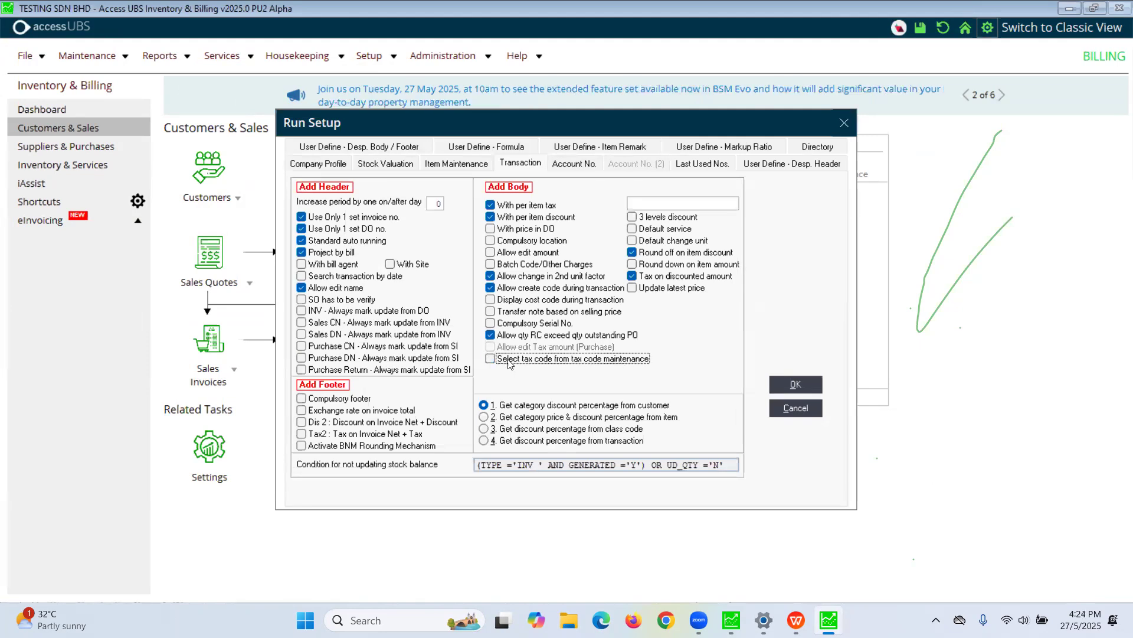
{"action": "left_click", "coordinate": [775, 385]}
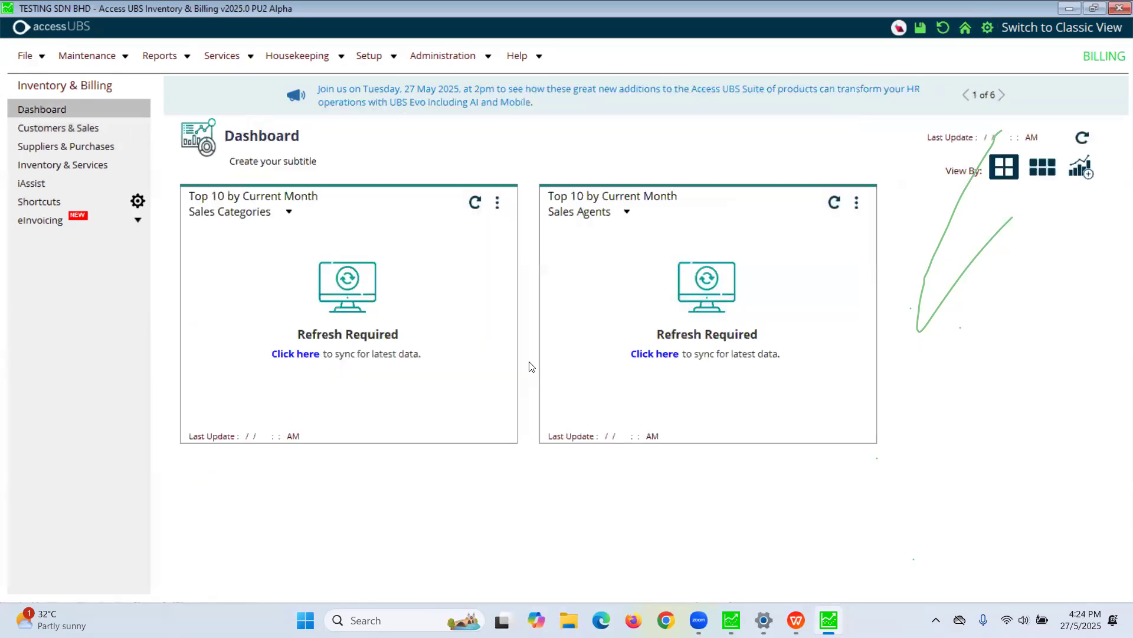
Reopen customer 3000/A01 A COMPANY for editing from Customers & Sales, check its record sections, and exit.
{"action": "left_click", "coordinate": [68, 129]}
{"action": "left_click", "coordinate": [211, 197]}
{"action": "left_click", "coordinate": [222, 251]}
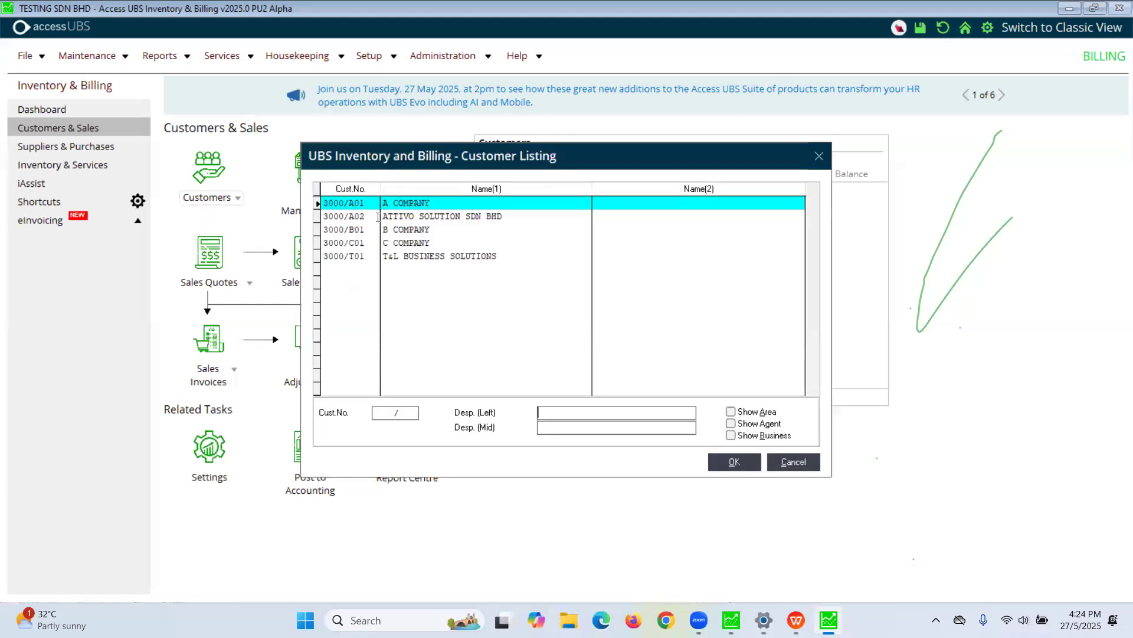
{"action": "double_click", "coordinate": [378, 210]}
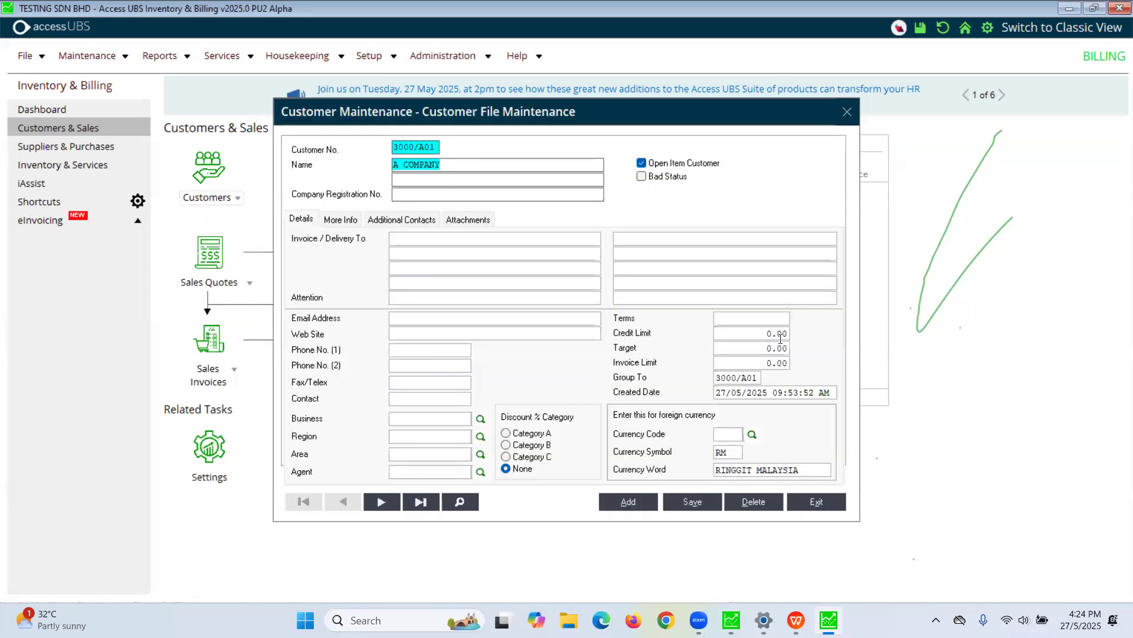
{"action": "left_click", "coordinate": [817, 501]}
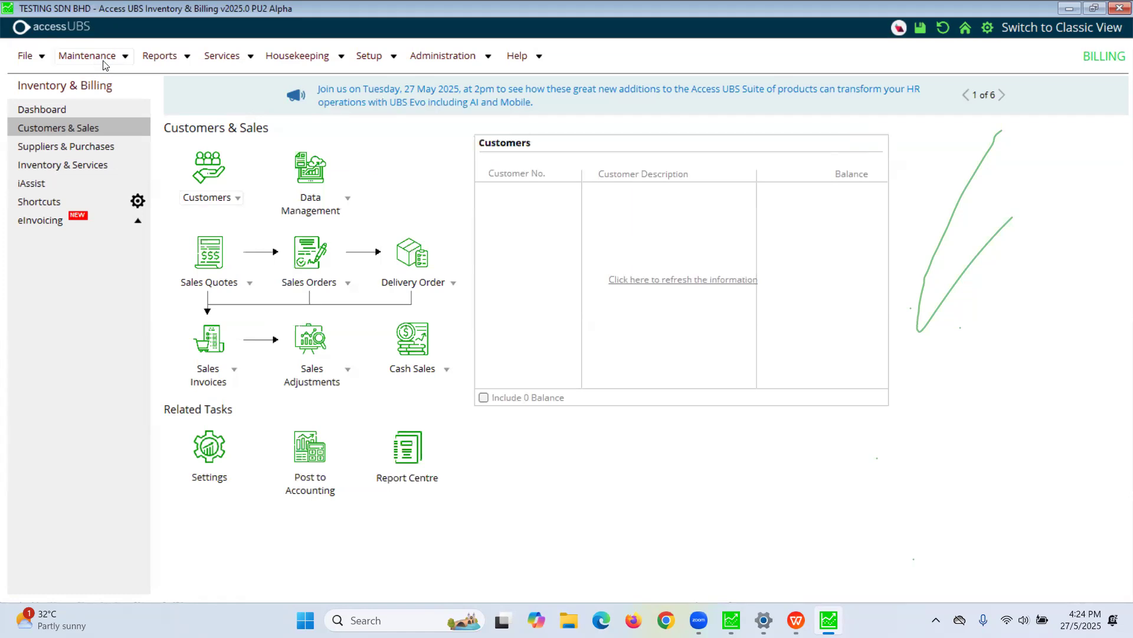
Open Customer File Maintenance directly, check which sections the customer record offers, and exit.
{"action": "left_click", "coordinate": [89, 55]}
{"action": "mouse_move", "coordinate": [147, 75]}
{"action": "left_click", "coordinate": [269, 75]}
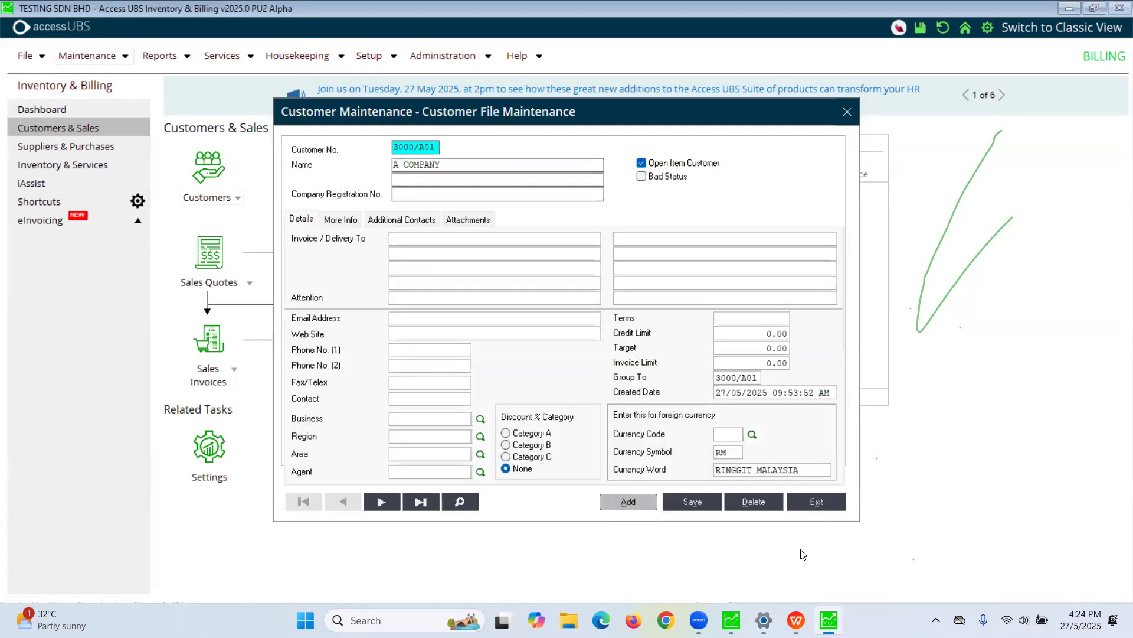
{"action": "left_click", "coordinate": [807, 500]}
Reopen Run Setup and enable selecting the tax code from tax code maintenance in the transaction settings.
{"action": "left_click", "coordinate": [474, 55]}
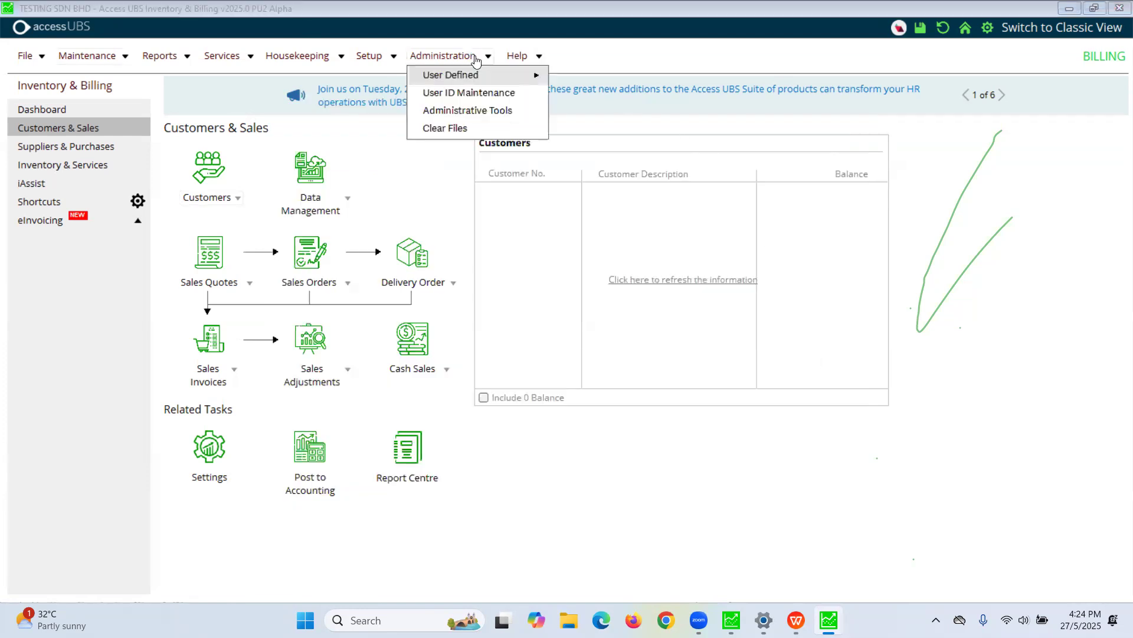
{"action": "mouse_move", "coordinate": [477, 75]}
{"action": "left_click", "coordinate": [368, 56]}
{"action": "mouse_move", "coordinate": [425, 75]}
{"action": "left_click", "coordinate": [558, 77]}
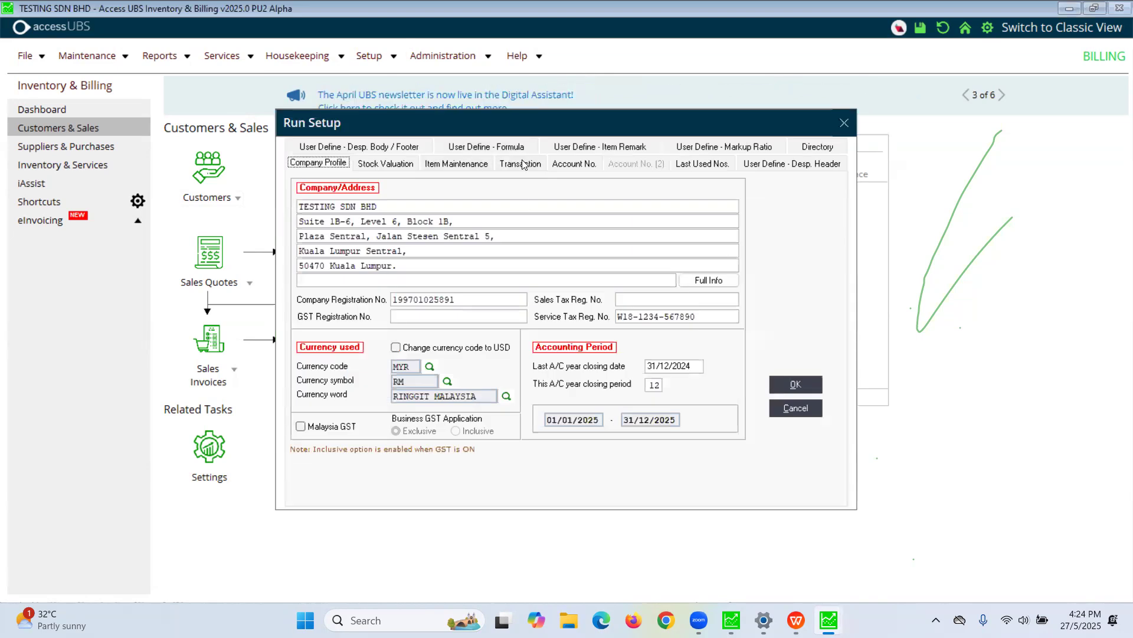
{"action": "left_click", "coordinate": [562, 165]}
{"action": "left_click", "coordinate": [530, 165]}
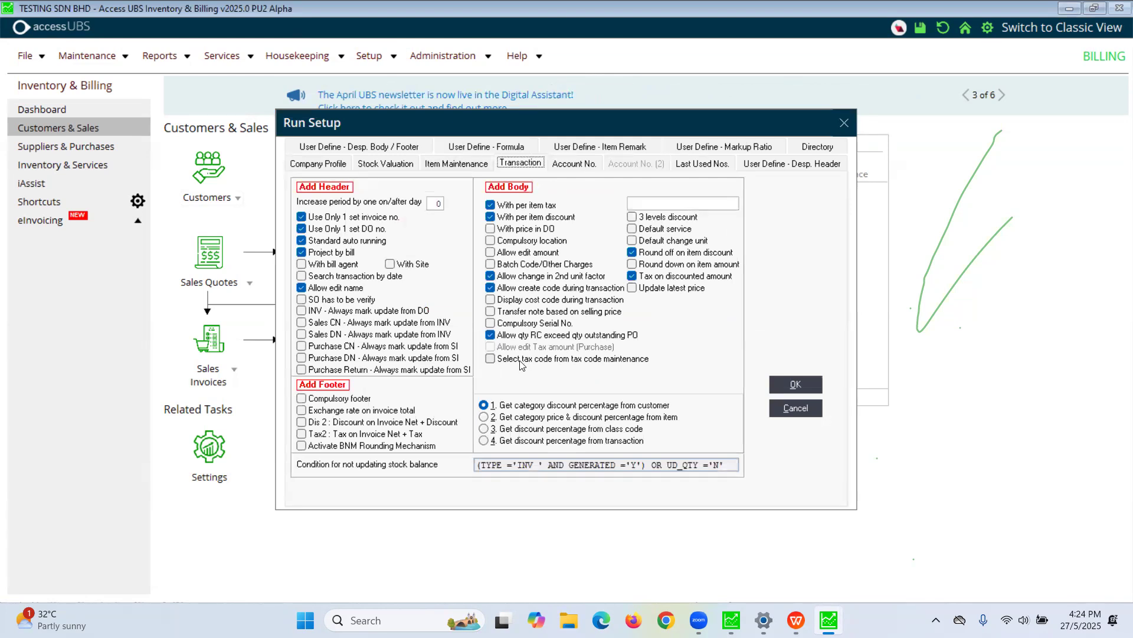
{"action": "left_click", "coordinate": [522, 360]}
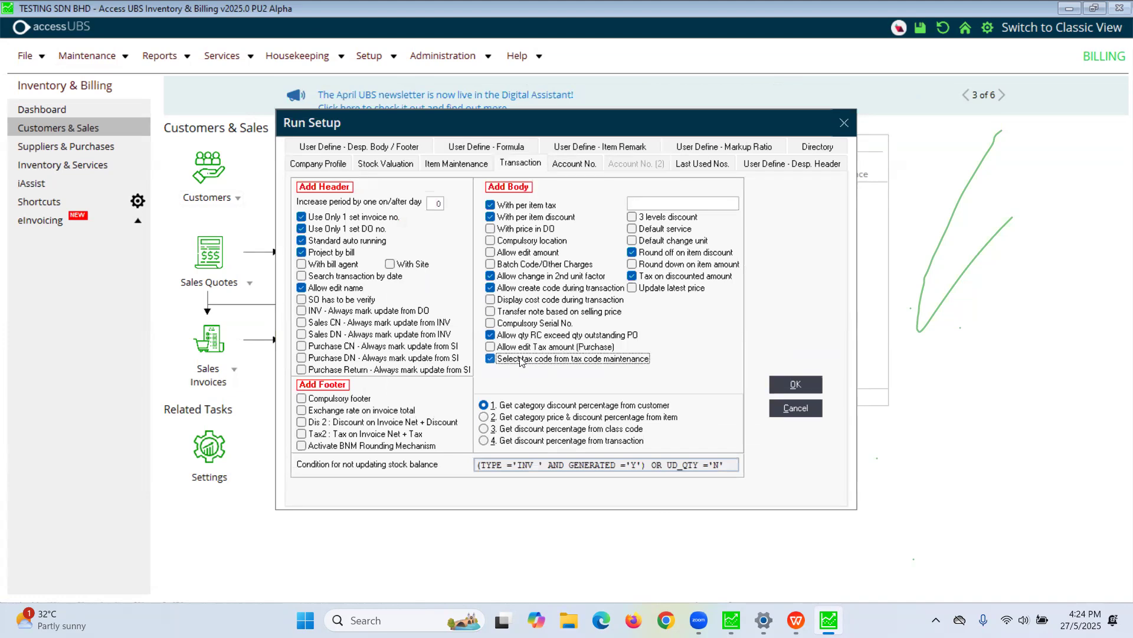
Review the account number, item maintenance and company profile settings, then cancel out of Run Setup.
{"action": "left_click", "coordinate": [578, 168]}
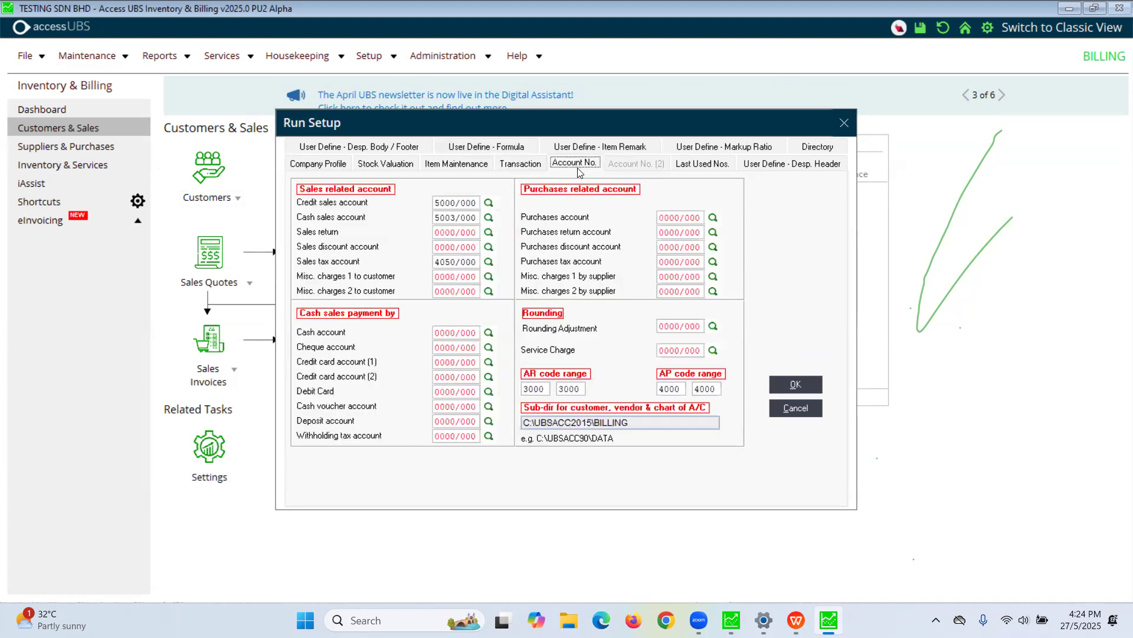
{"action": "left_click", "coordinate": [533, 166]}
{"action": "left_click", "coordinate": [473, 168]}
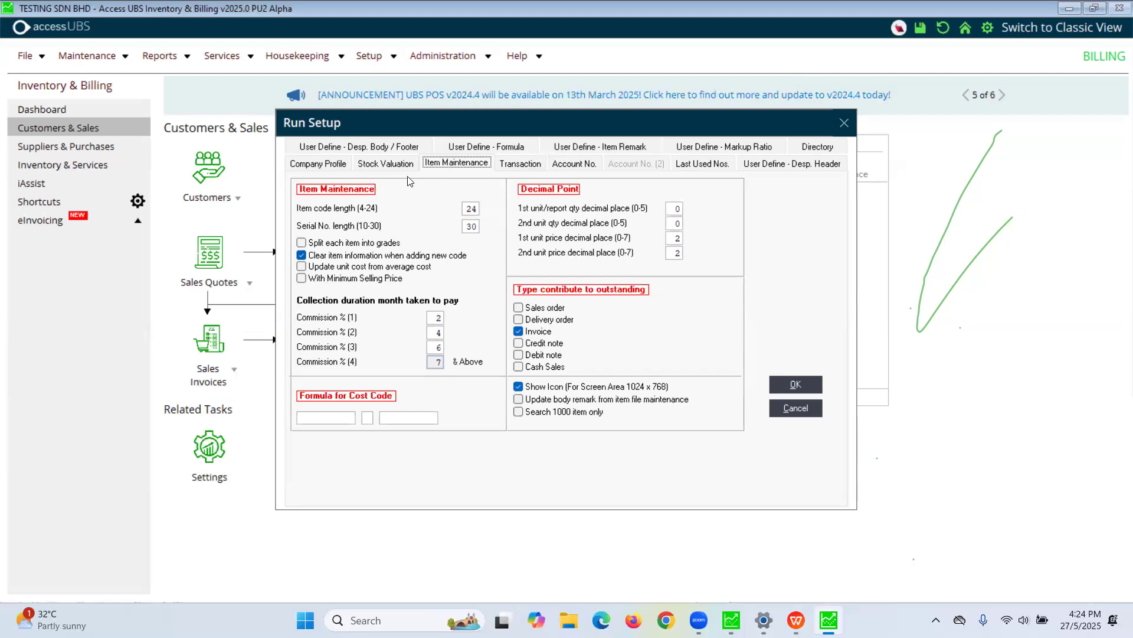
{"action": "key", "text": "Left"}
{"action": "key", "text": "Left"}
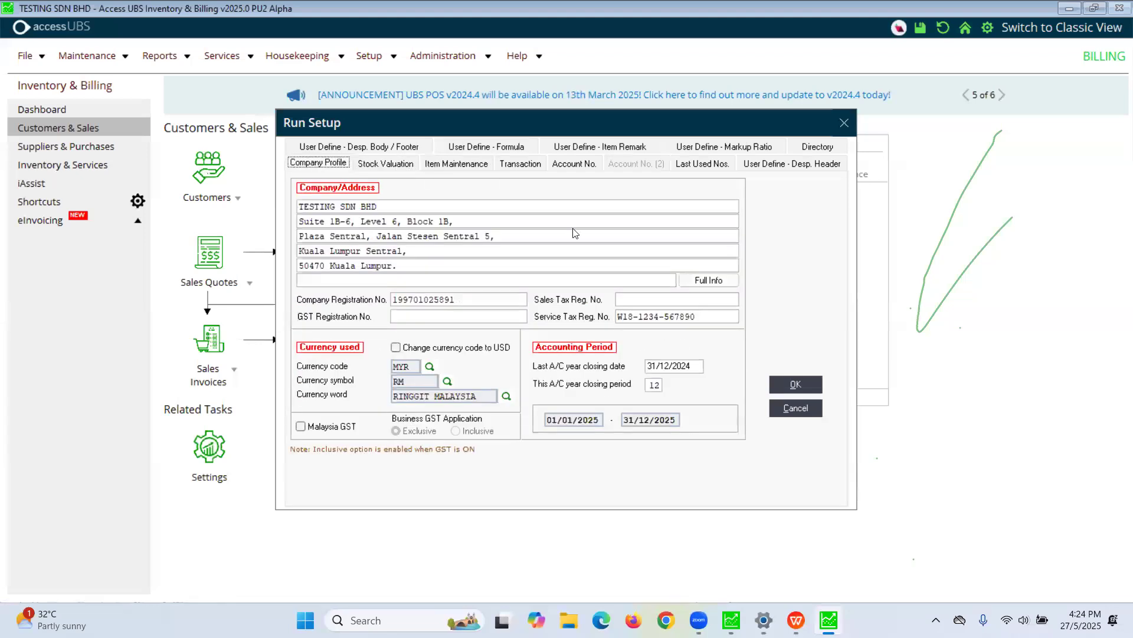
{"action": "left_click", "coordinate": [796, 408]}
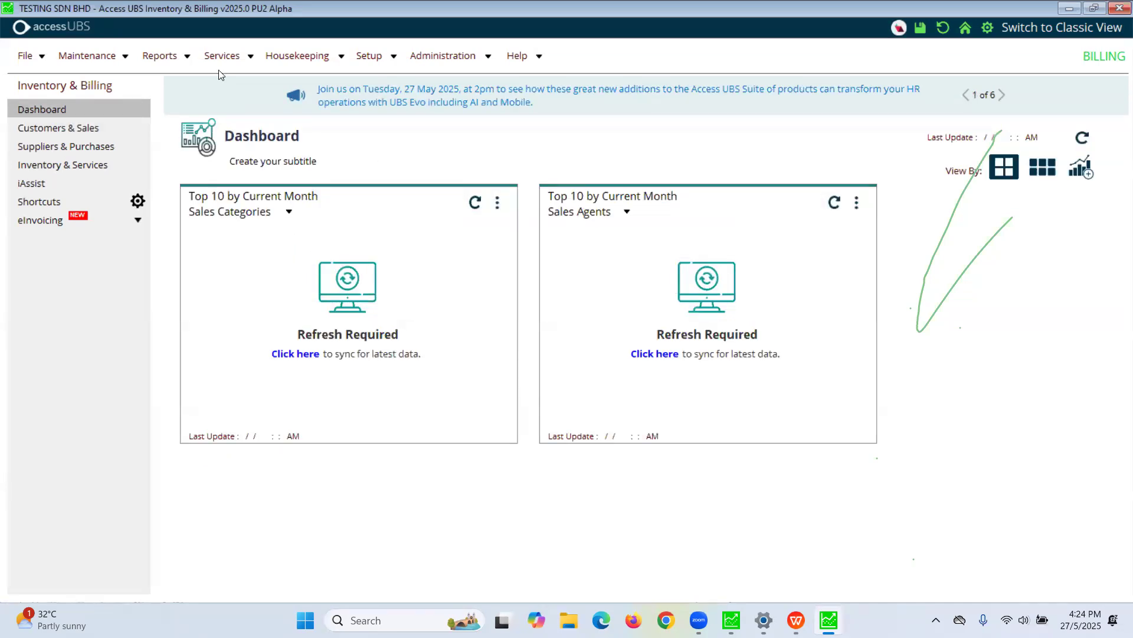
Open the sales invoices from the shortcuts, find invoice IV25/0011 in the transaction listing, and delete it with related SO recovery.
{"action": "left_click", "coordinate": [84, 170]}
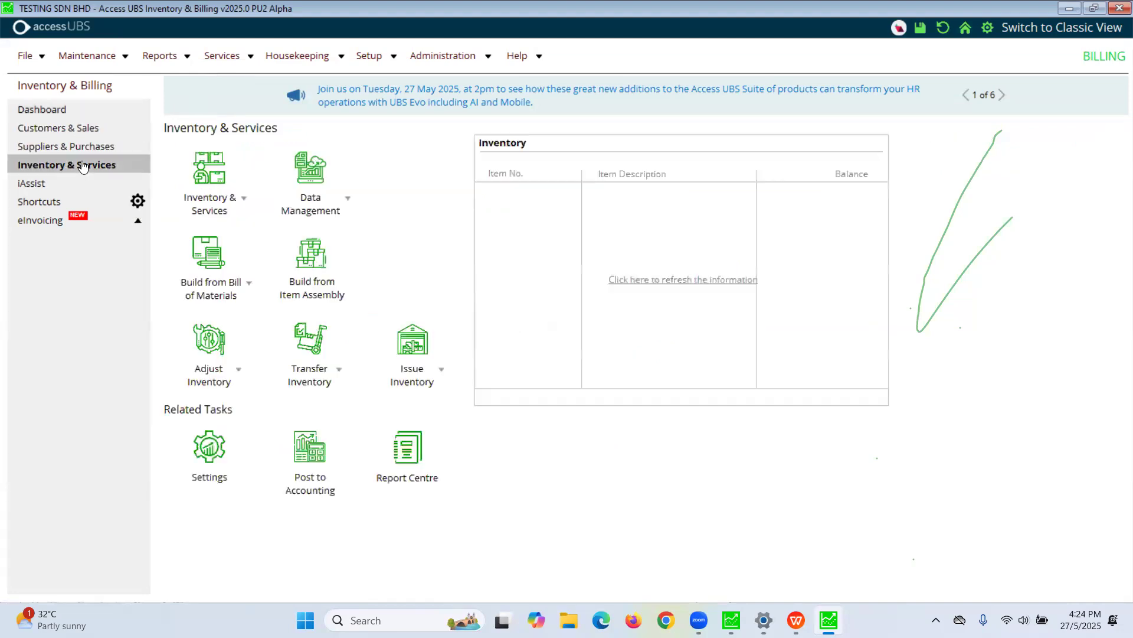
{"action": "left_click", "coordinate": [39, 202]}
{"action": "left_click", "coordinate": [214, 253]}
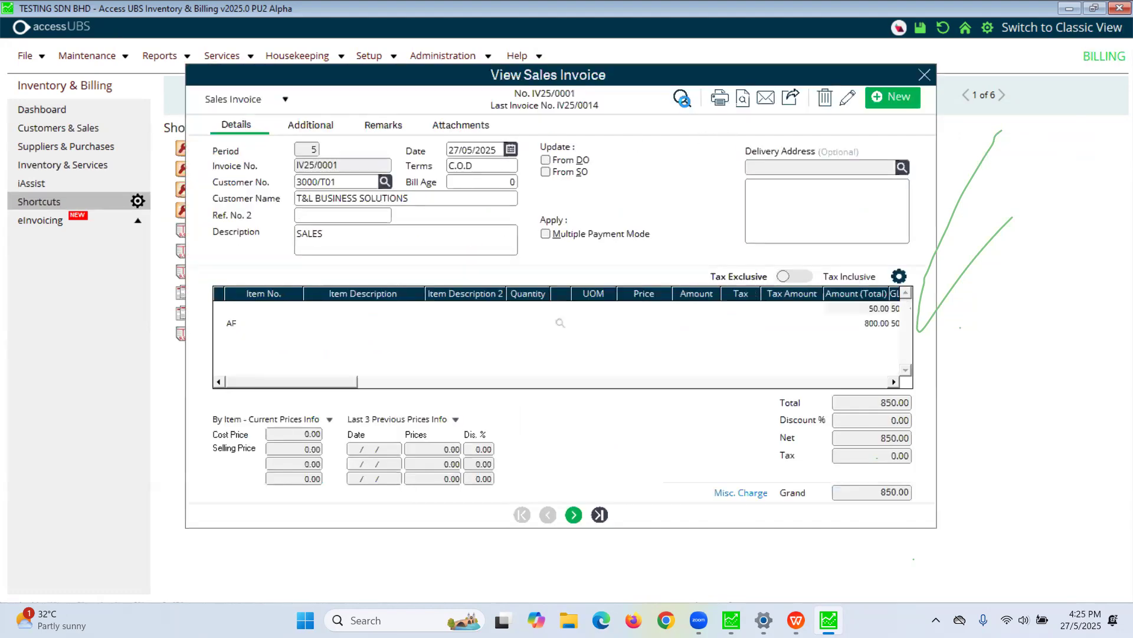
{"action": "left_click", "coordinate": [682, 97]}
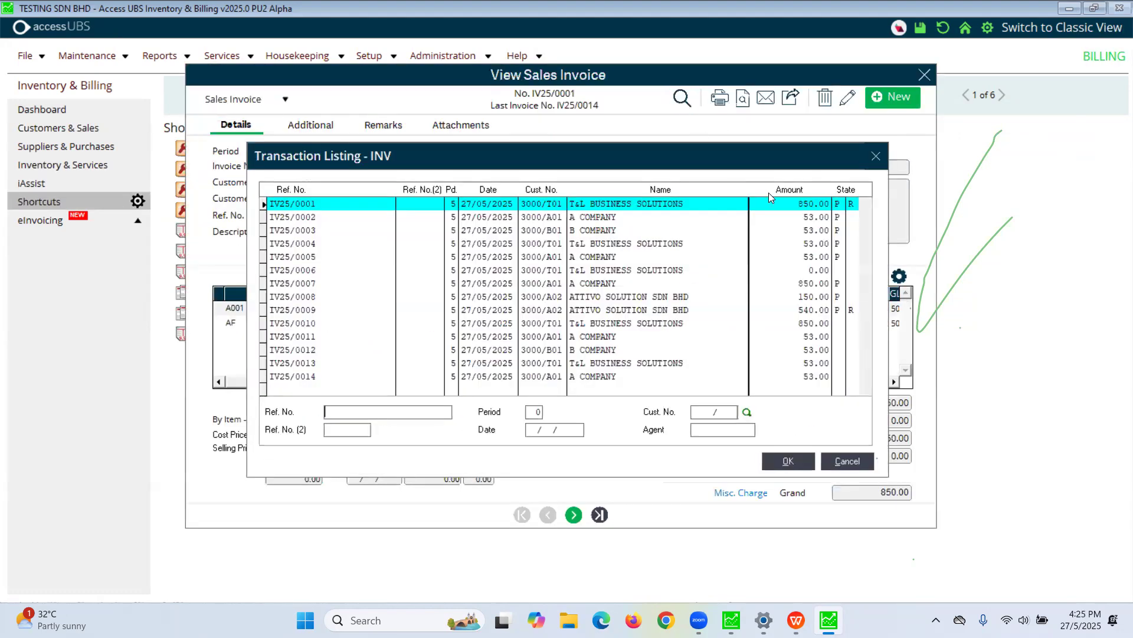
{"action": "left_click", "coordinate": [825, 337]}
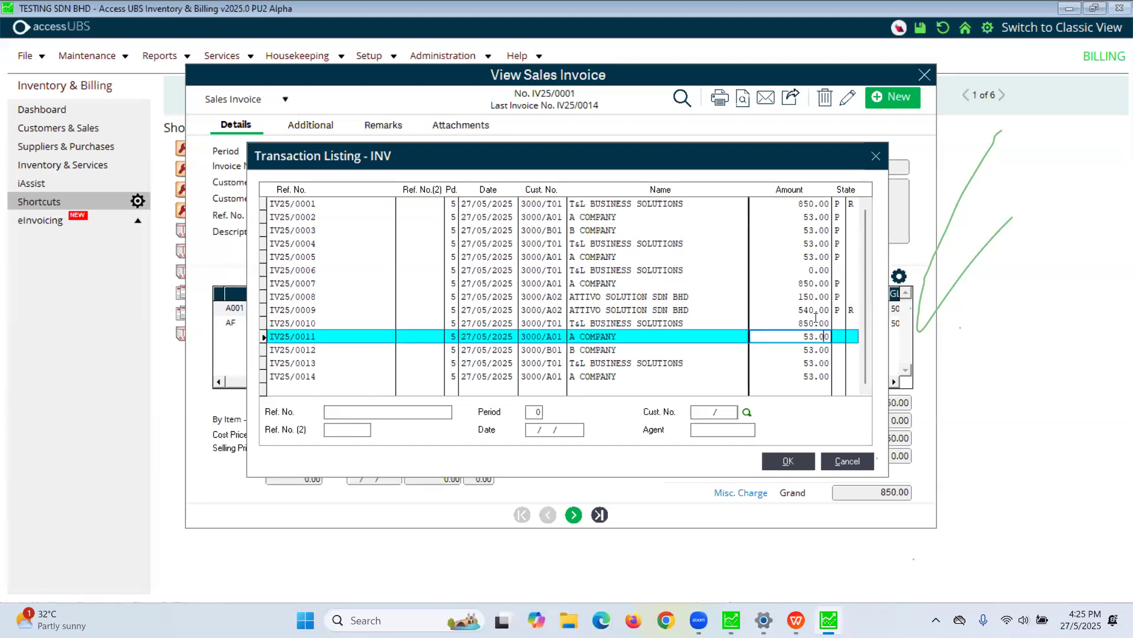
{"action": "left_click", "coordinate": [316, 324]}
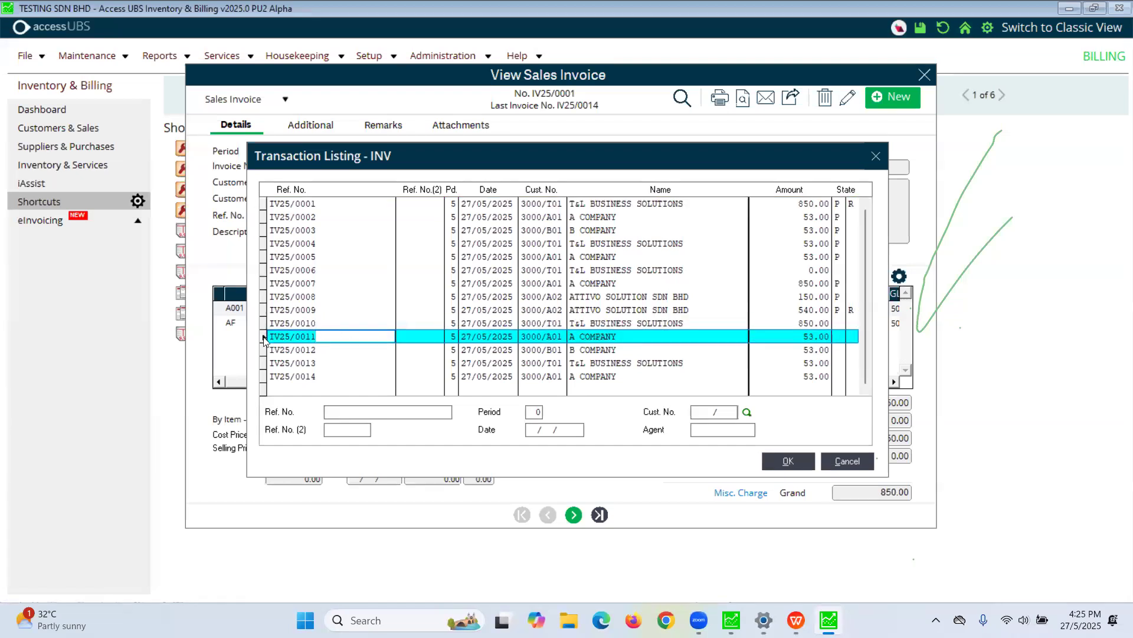
{"action": "left_click", "coordinate": [802, 462]}
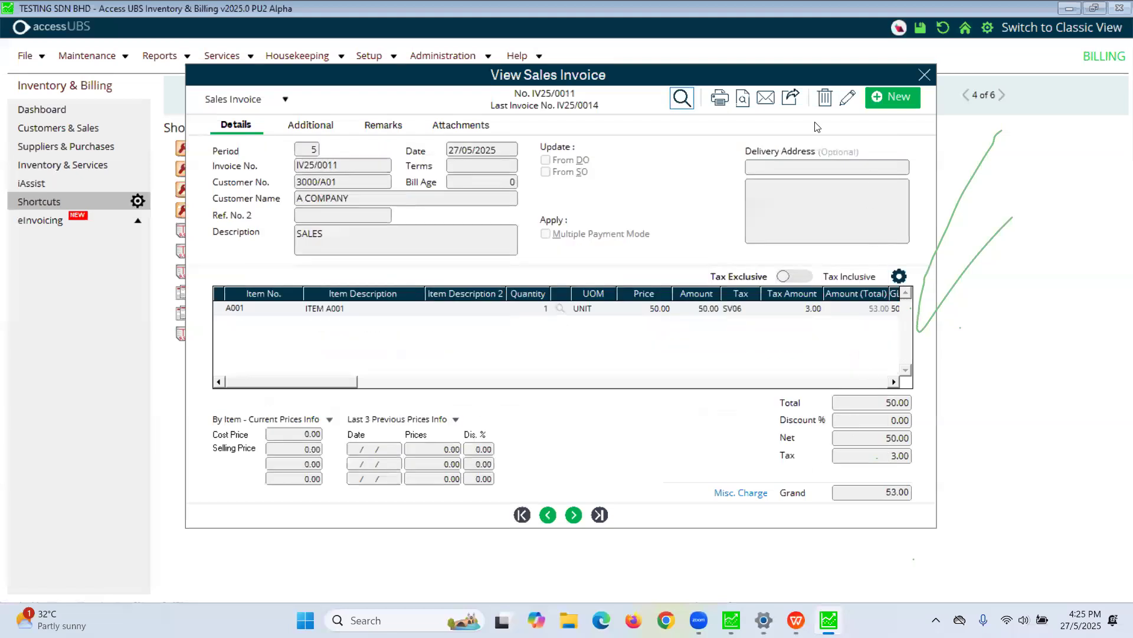
{"action": "left_click", "coordinate": [825, 100]}
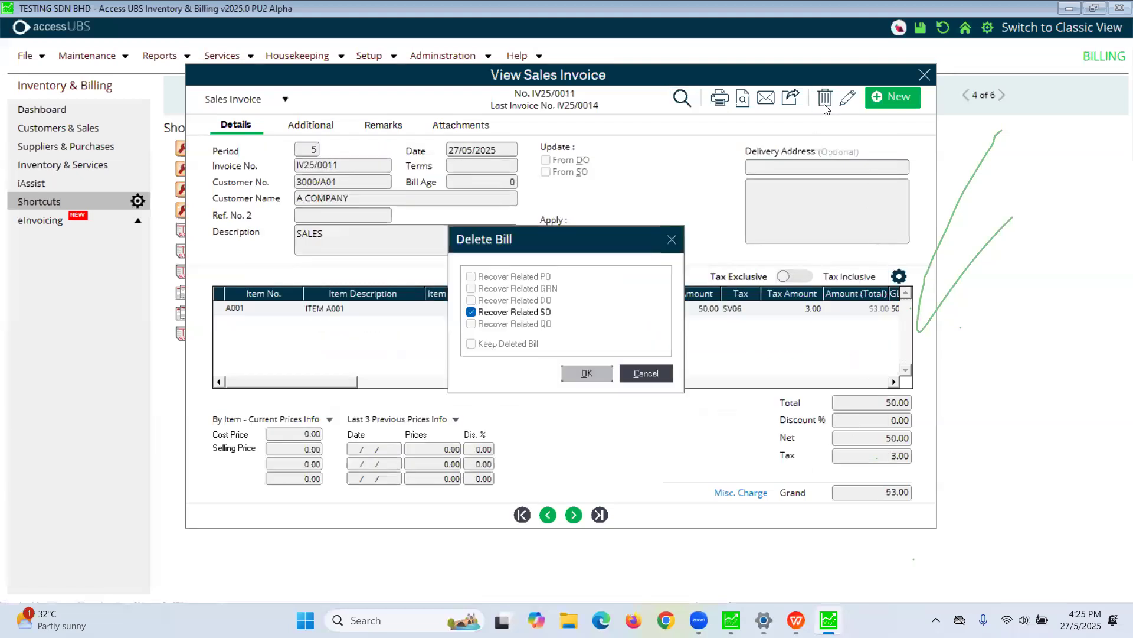
{"action": "left_click", "coordinate": [589, 374]}
Try to delete the posted invoice IV25/0005 of A COMPANY found through the transaction listing, and close the invoice window.
{"action": "left_click", "coordinate": [682, 98]}
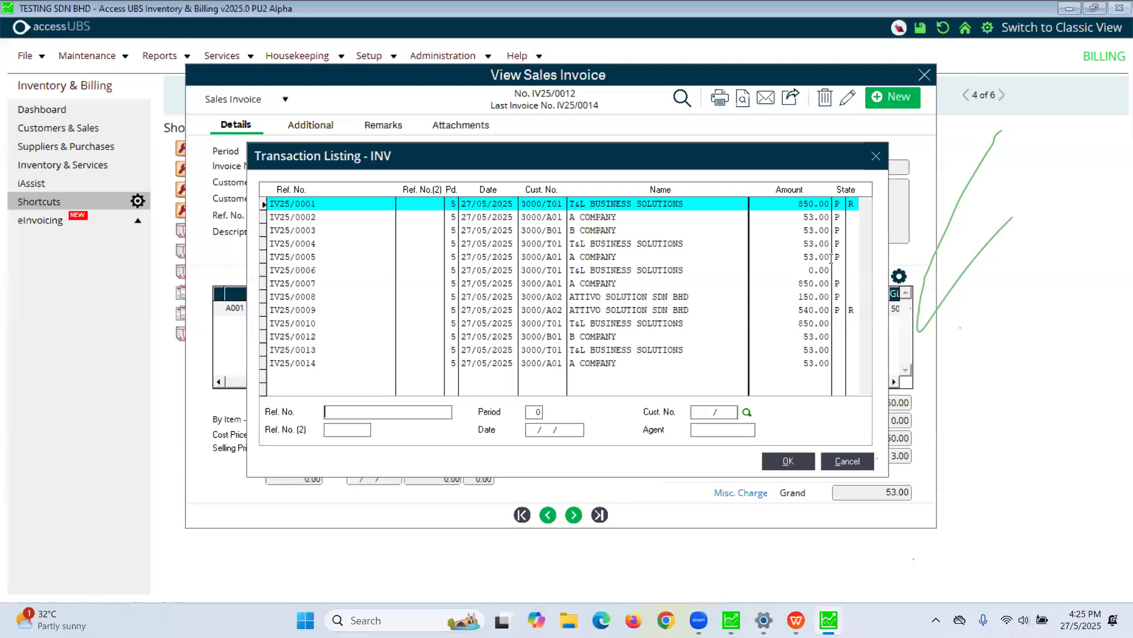
{"action": "left_click", "coordinate": [322, 336]}
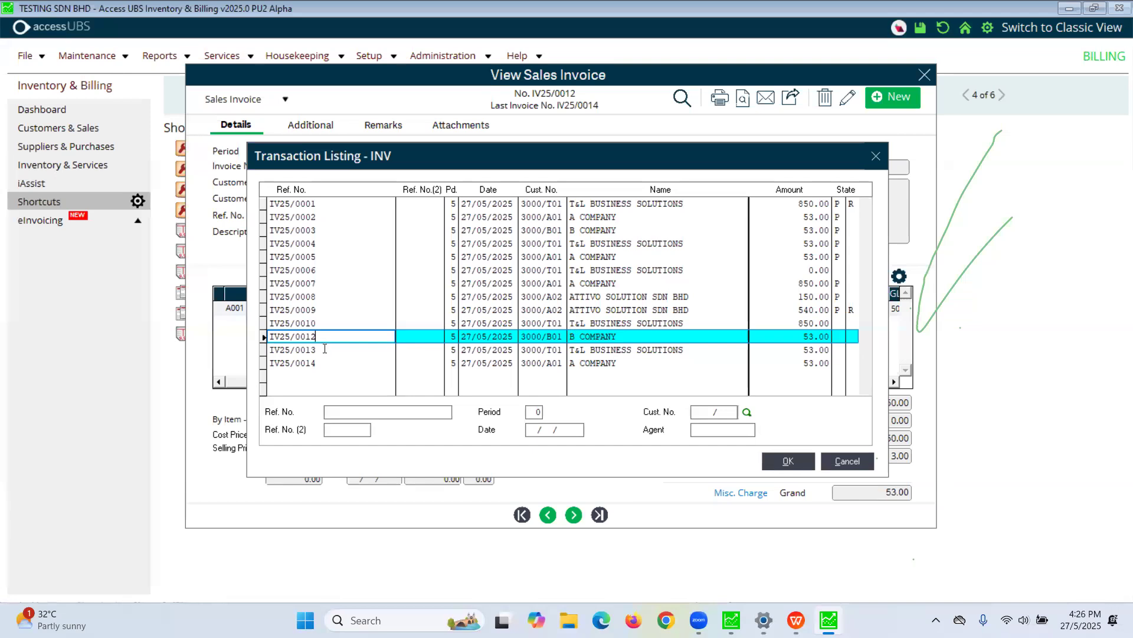
{"action": "left_click", "coordinate": [801, 258]}
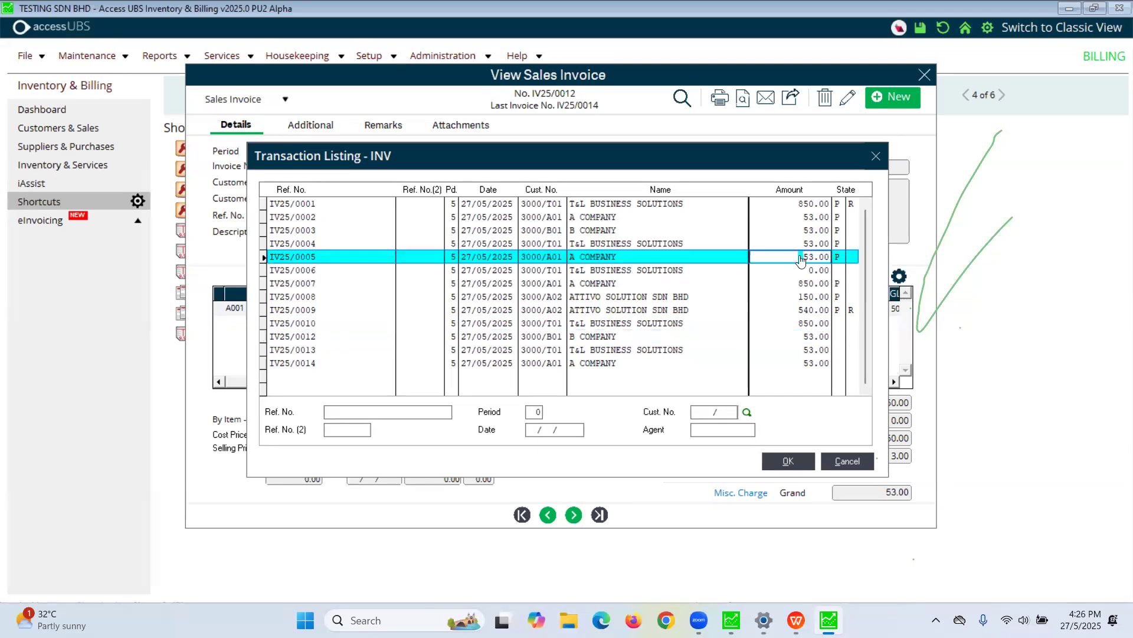
{"action": "left_click", "coordinate": [809, 465]}
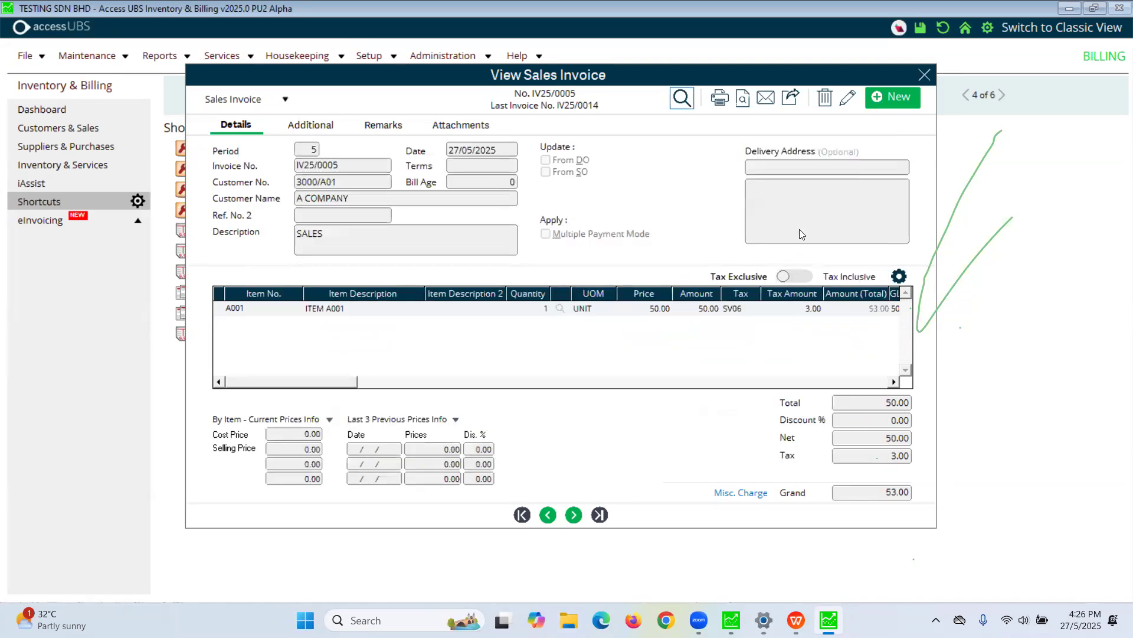
{"action": "left_click", "coordinate": [824, 98]}
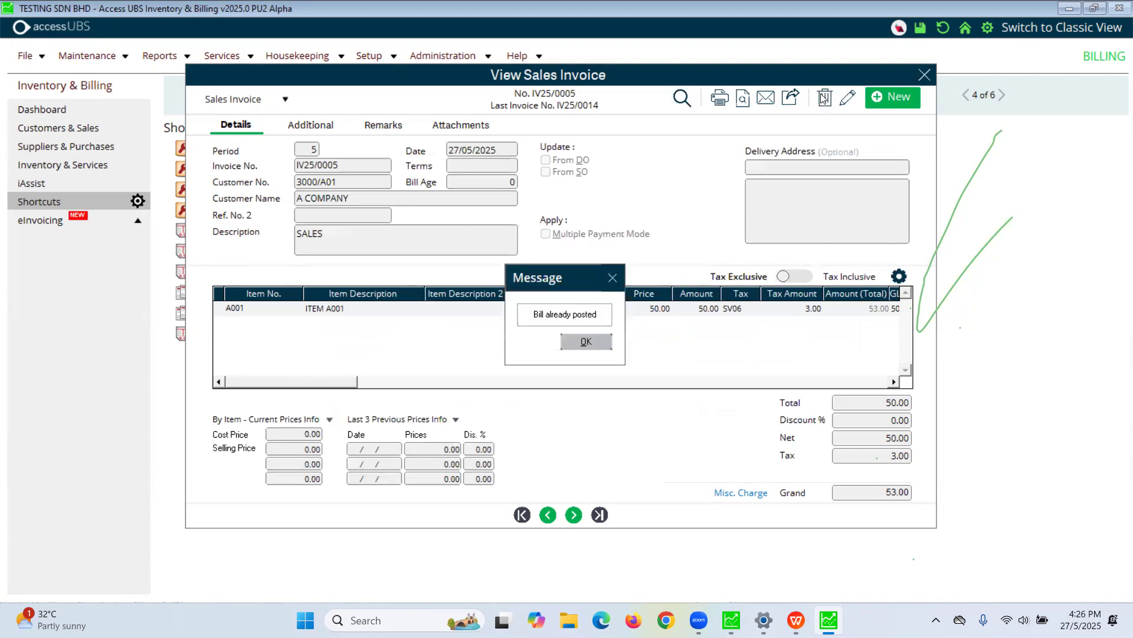
{"action": "left_click", "coordinate": [586, 343]}
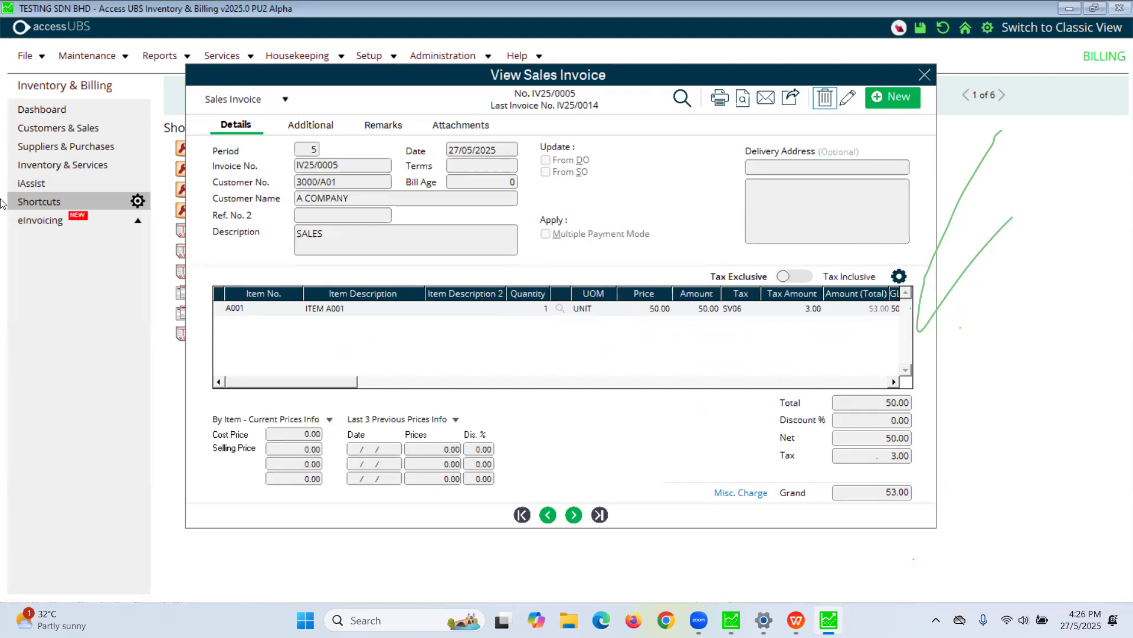
{"action": "left_click", "coordinate": [924, 75]}
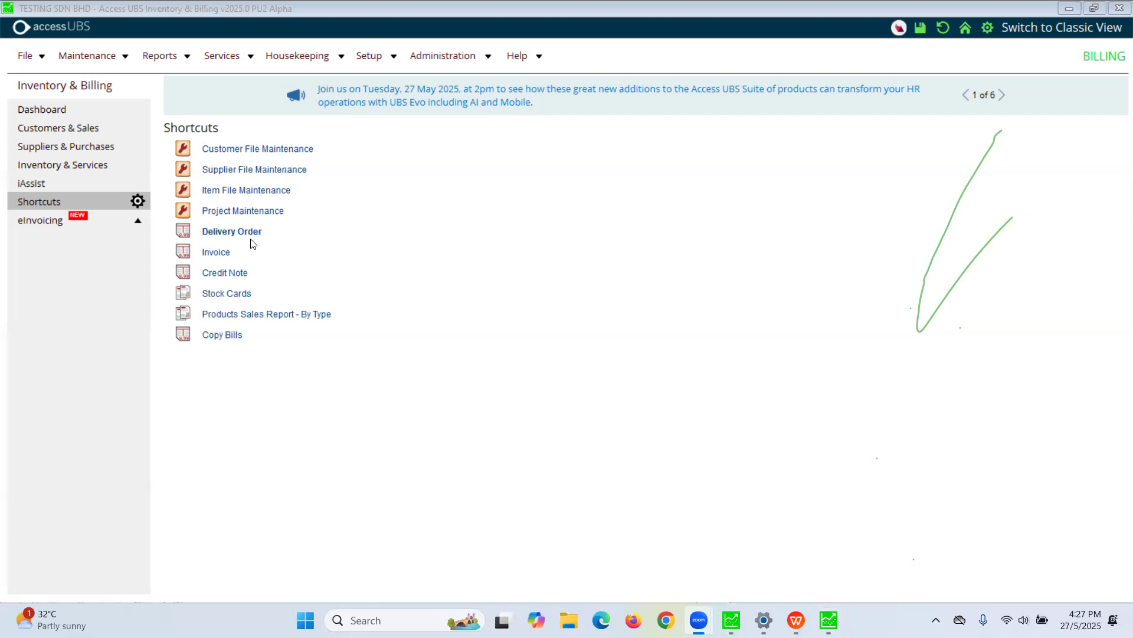
Reopen the sales invoices, check the invoice numbers remaining in the transaction listing, and close both windows.
{"action": "left_click", "coordinate": [219, 252]}
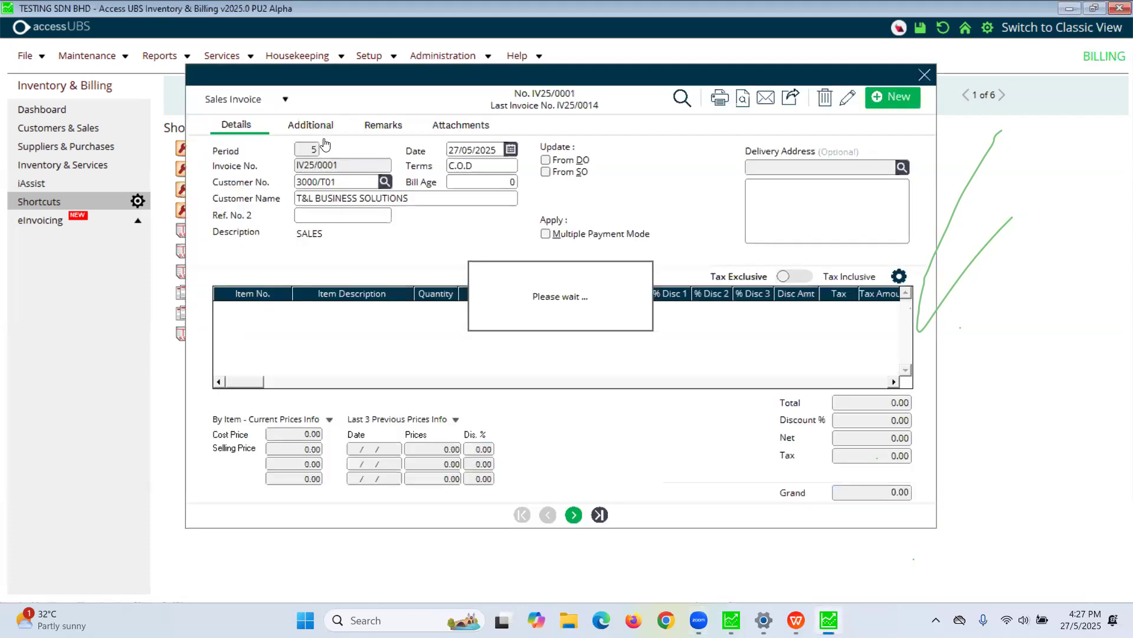
{"action": "left_click", "coordinate": [683, 112]}
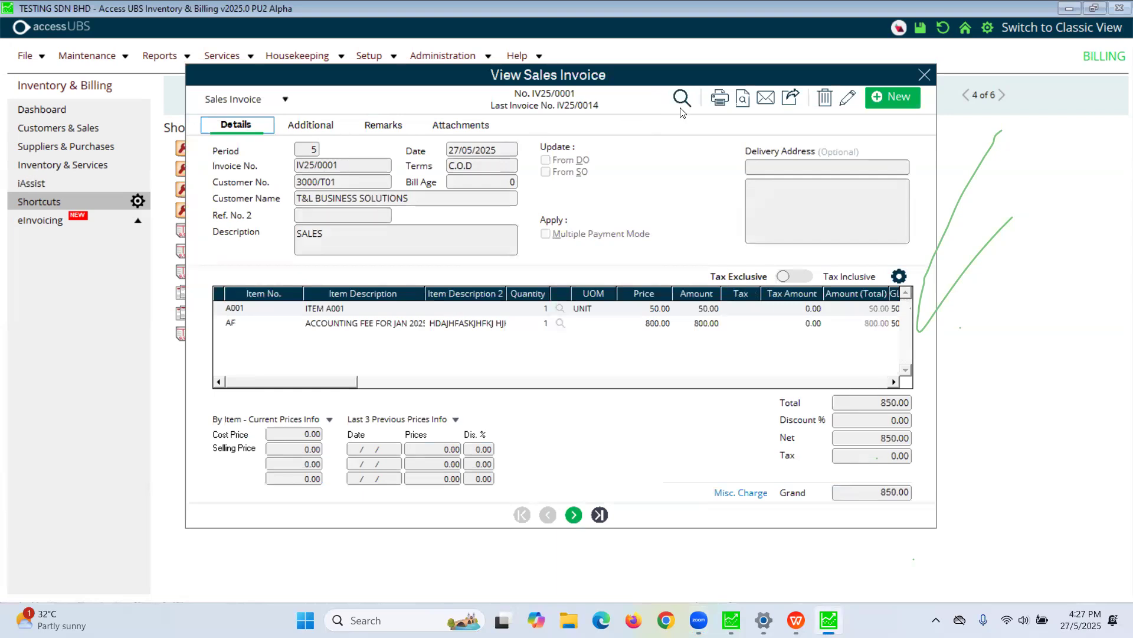
{"action": "left_click", "coordinate": [682, 109]}
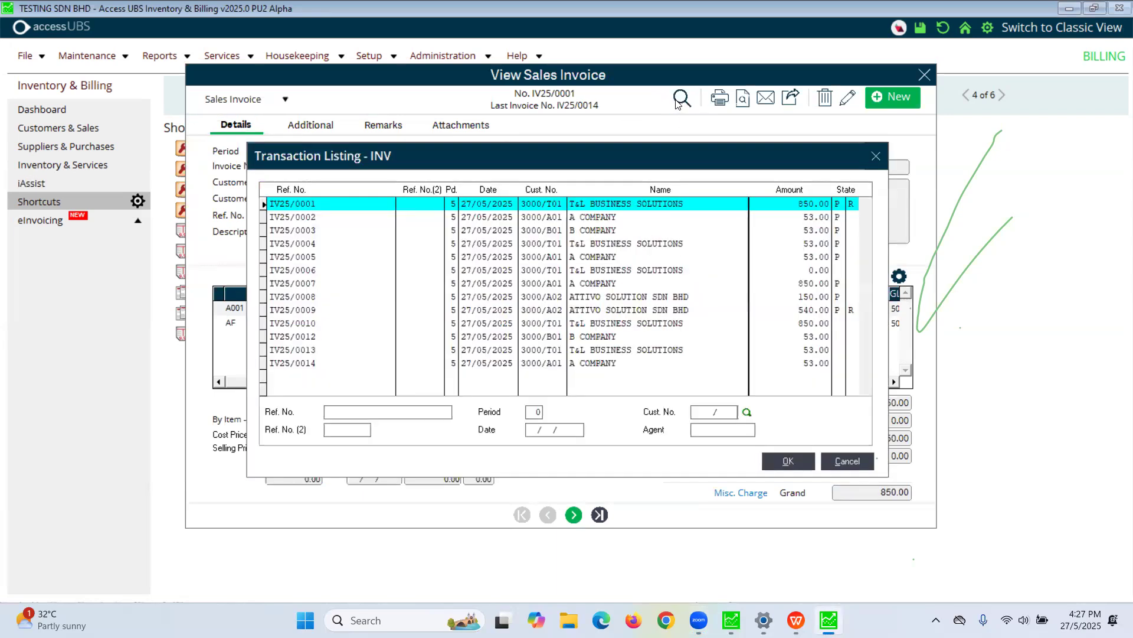
{"action": "left_click", "coordinate": [635, 321]}
{"action": "left_click", "coordinate": [876, 156]}
{"action": "left_click", "coordinate": [924, 75]}
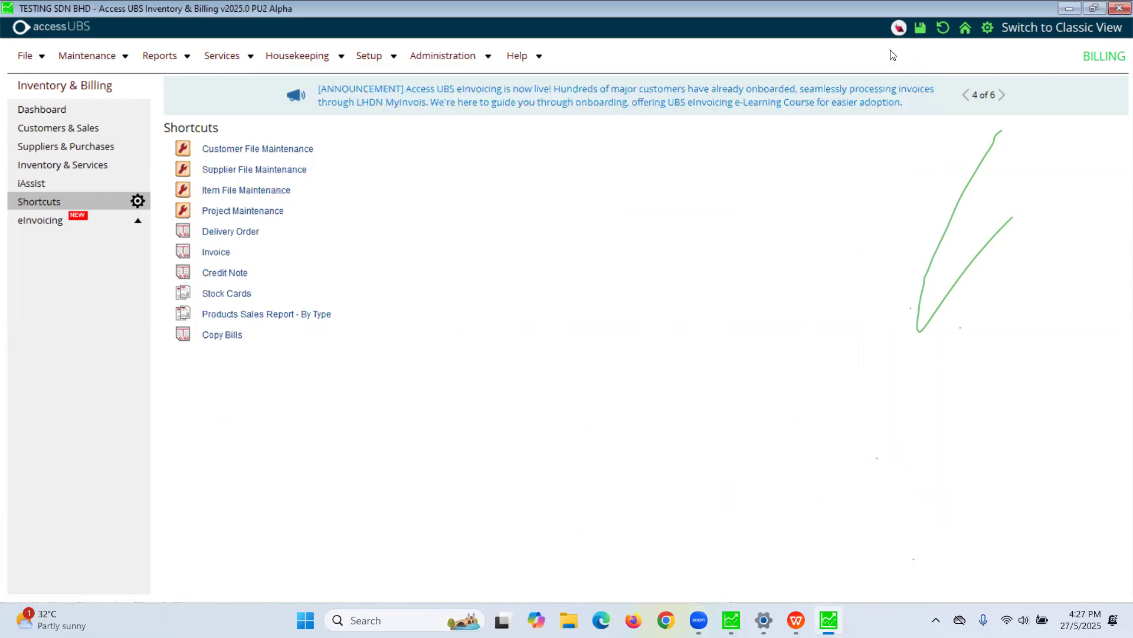
{"action": "left_click", "coordinate": [431, 59]}
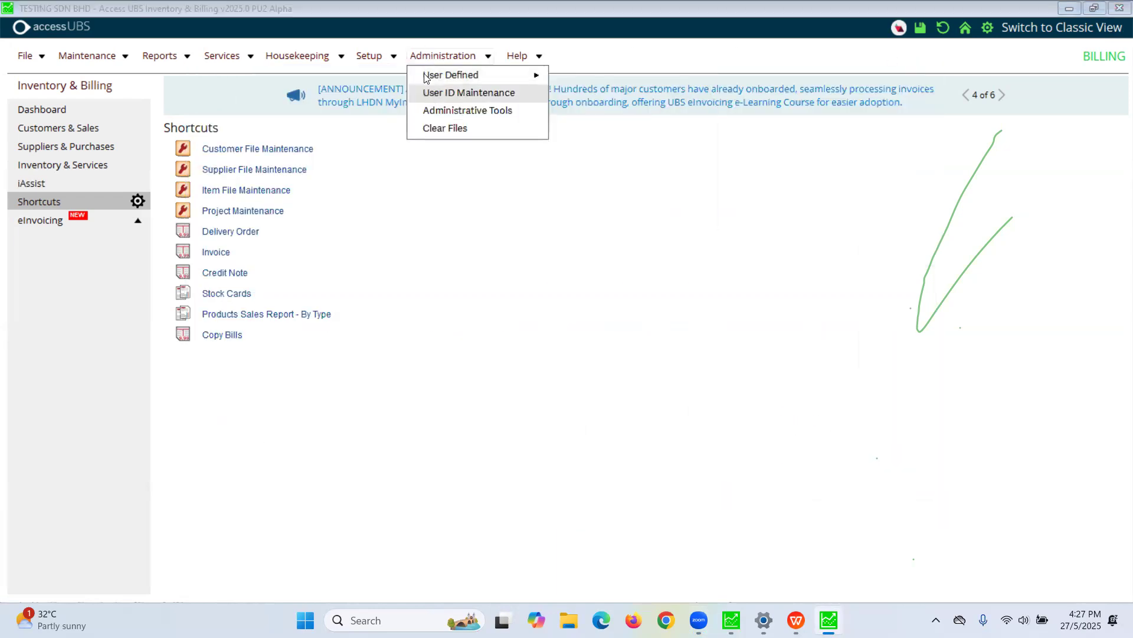
{"action": "left_click", "coordinate": [469, 110]}
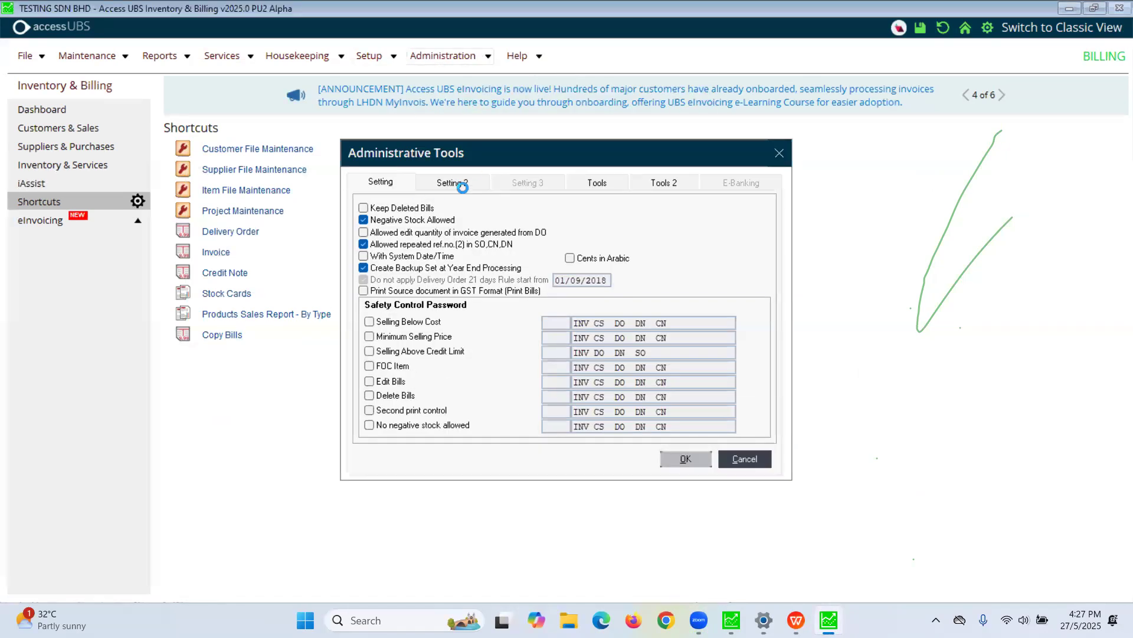
{"action": "left_click", "coordinate": [776, 155]}
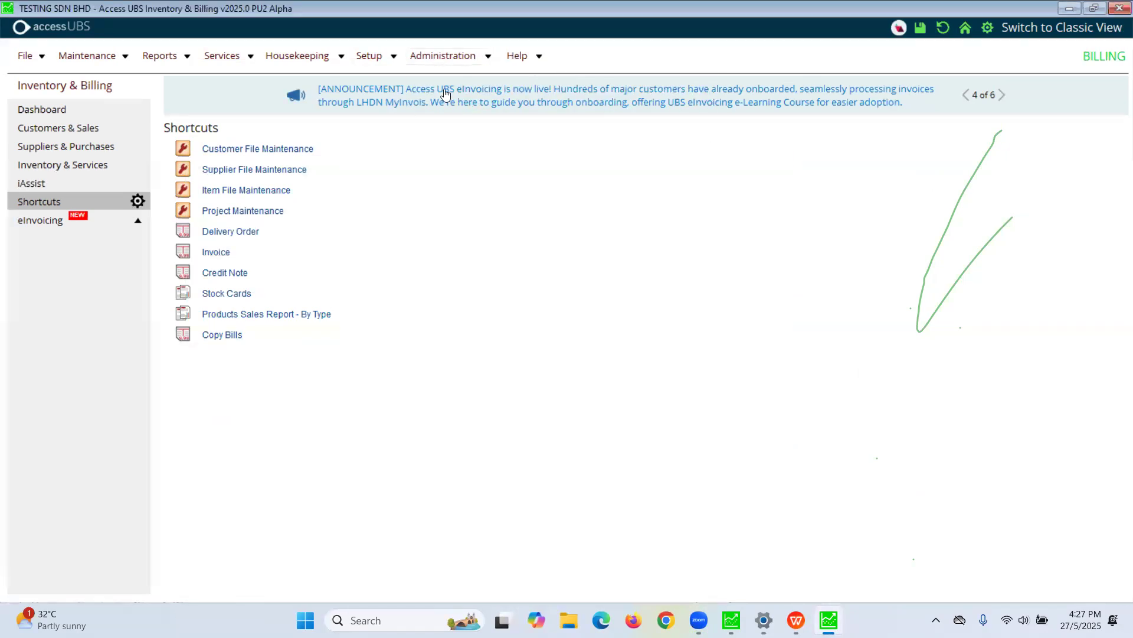
Enable Keep Deleted Bills in the Administrative Tools settings and save the change.
{"action": "left_click", "coordinate": [449, 57]}
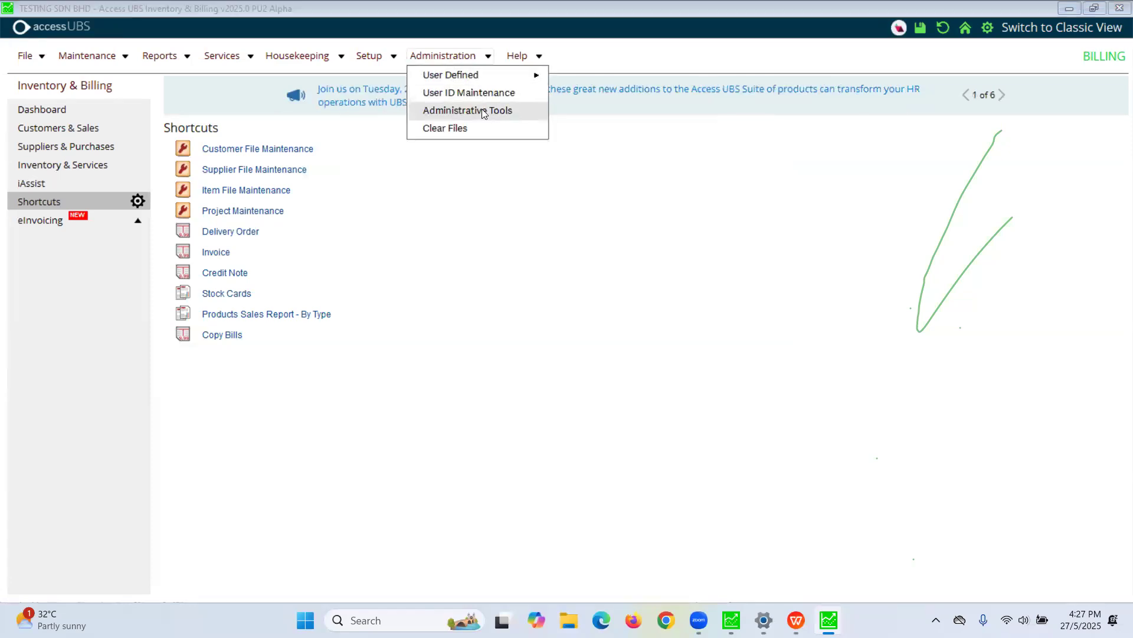
{"action": "left_click", "coordinate": [495, 116]}
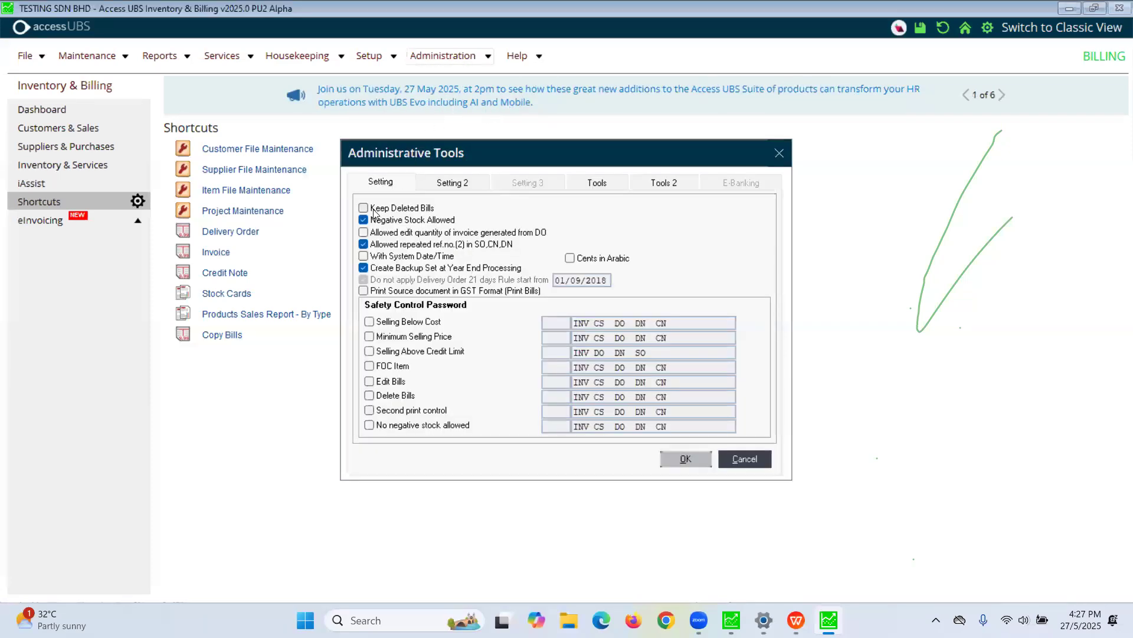
{"action": "left_click", "coordinate": [406, 209]}
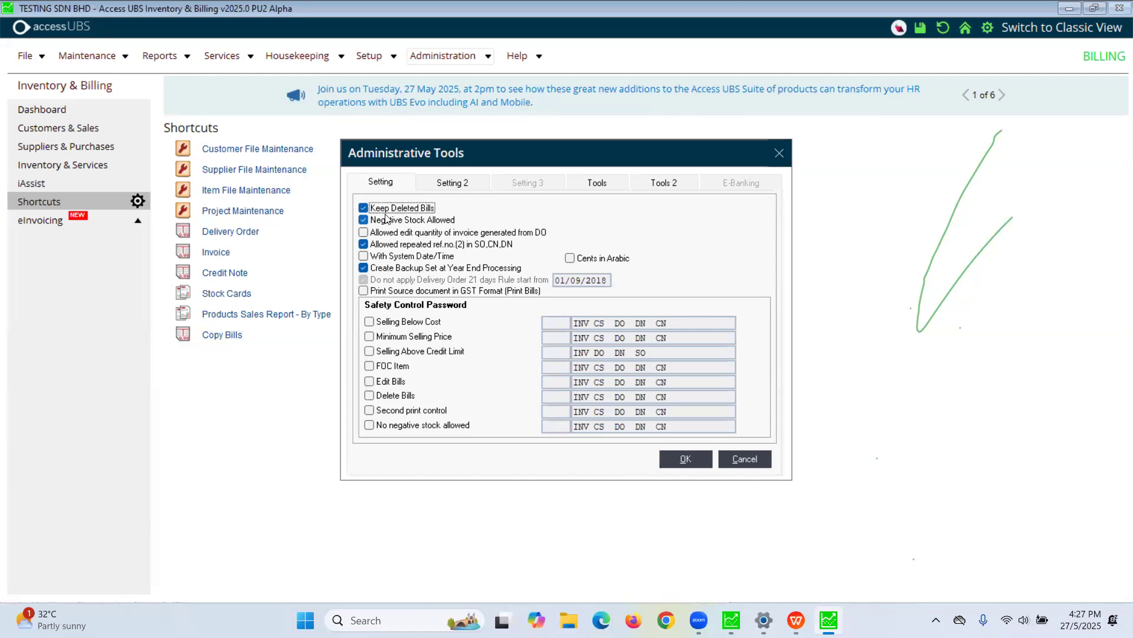
{"action": "left_click", "coordinate": [697, 456]}
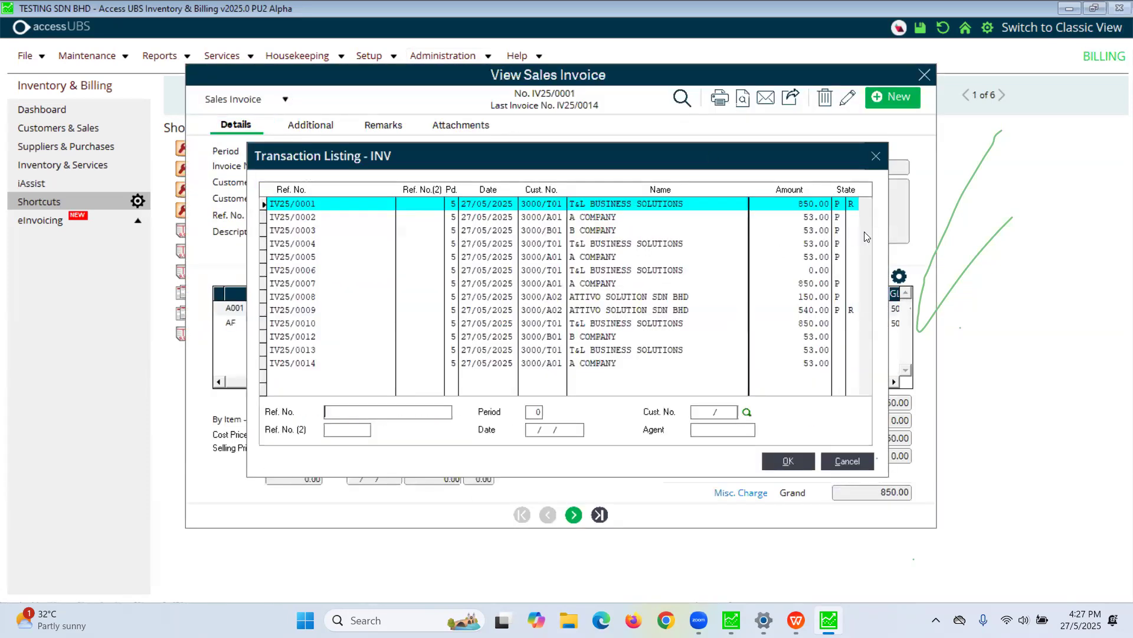
Find invoice IV25/0012 of B COMPANY in the transaction listing and delete it with Keep Deleted Bill enabled.
{"action": "left_click", "coordinate": [325, 334]}
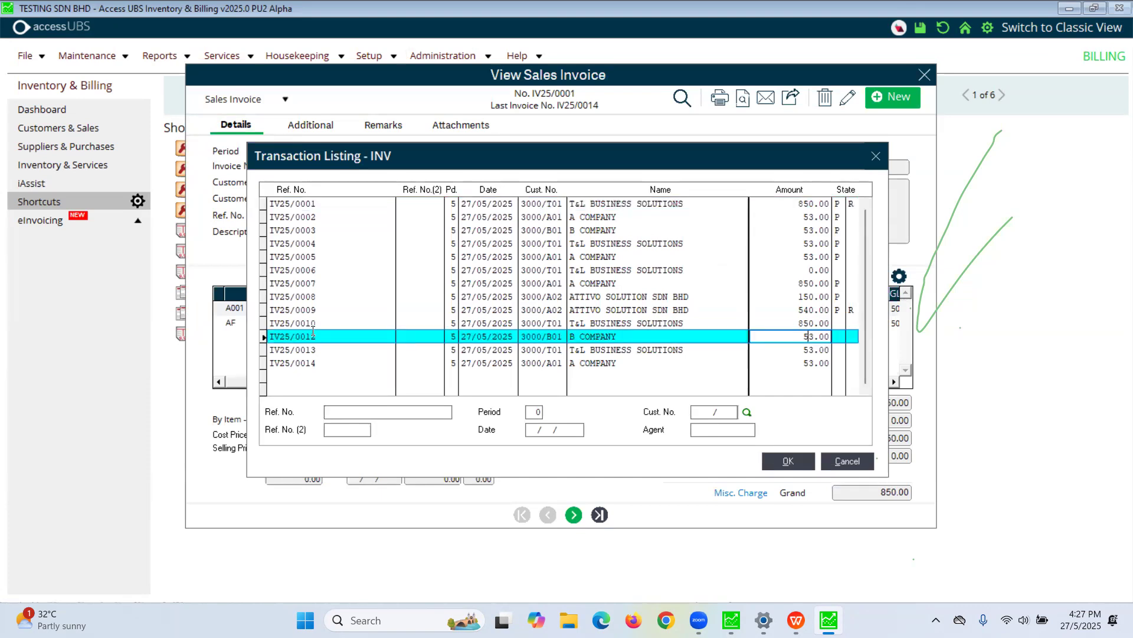
{"action": "left_click", "coordinate": [326, 322]}
{"action": "left_click", "coordinate": [314, 336]}
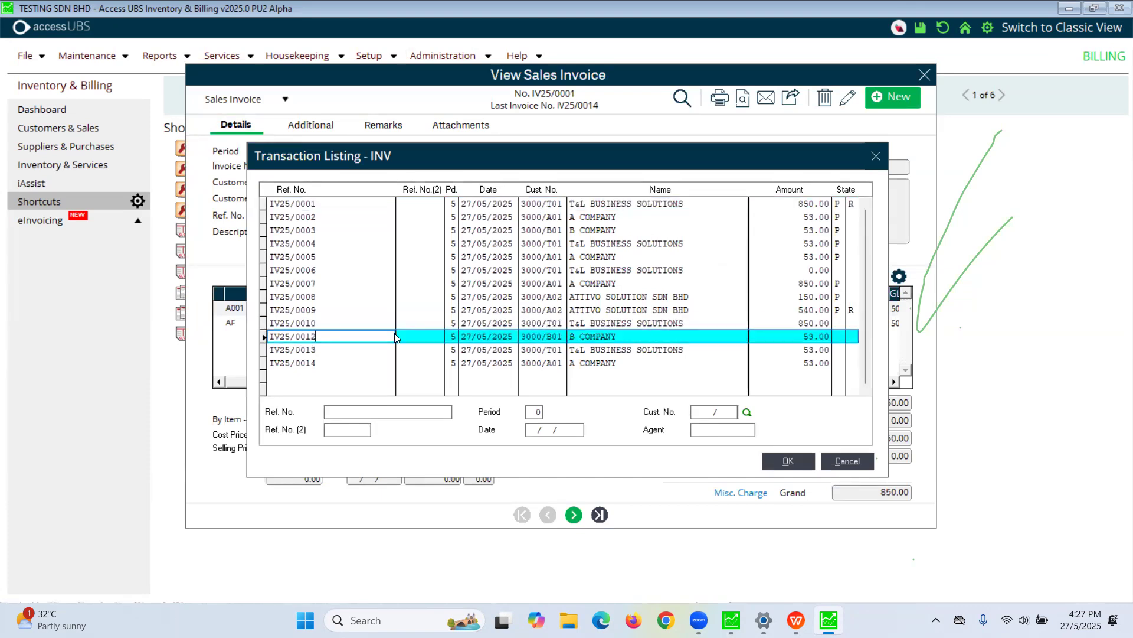
{"action": "left_click", "coordinate": [788, 460]}
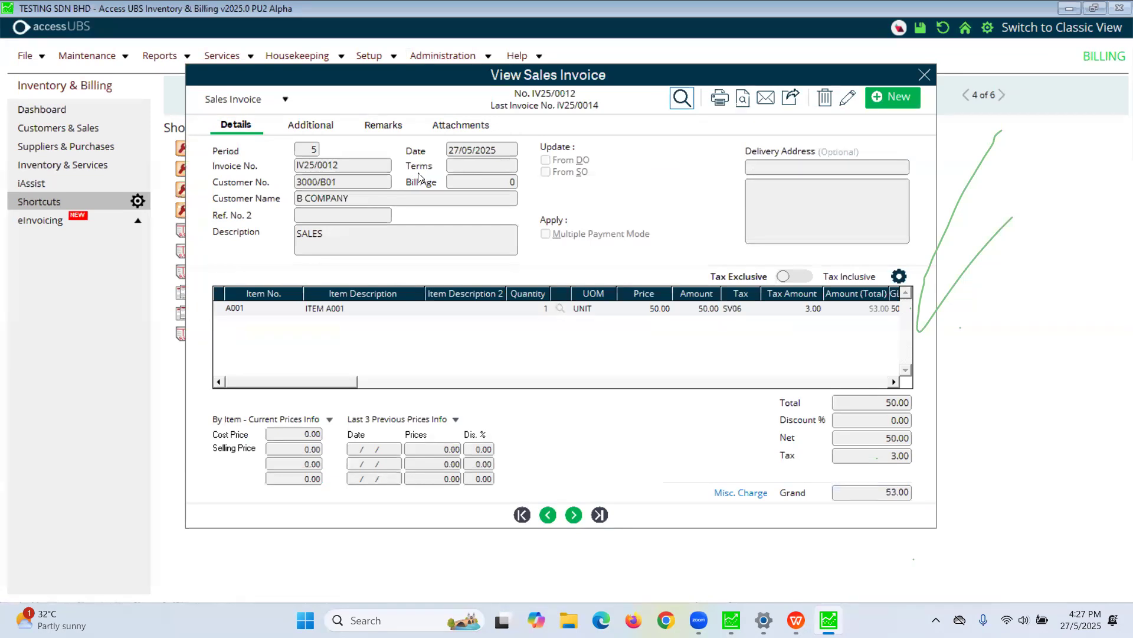
{"action": "left_click", "coordinate": [828, 101]}
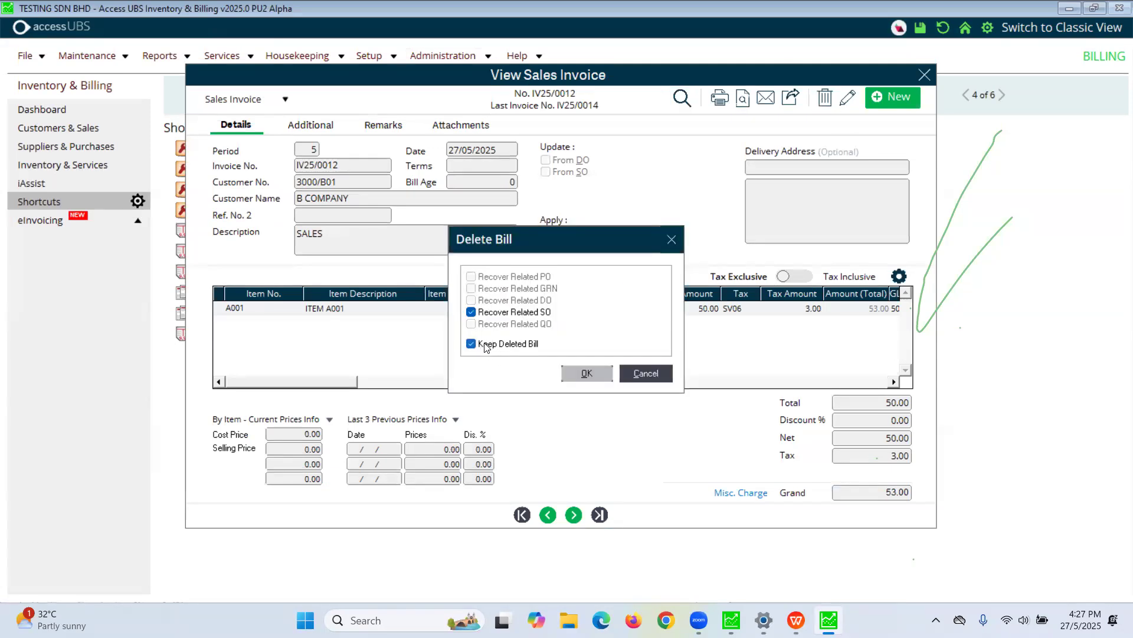
{"action": "left_click", "coordinate": [584, 374]}
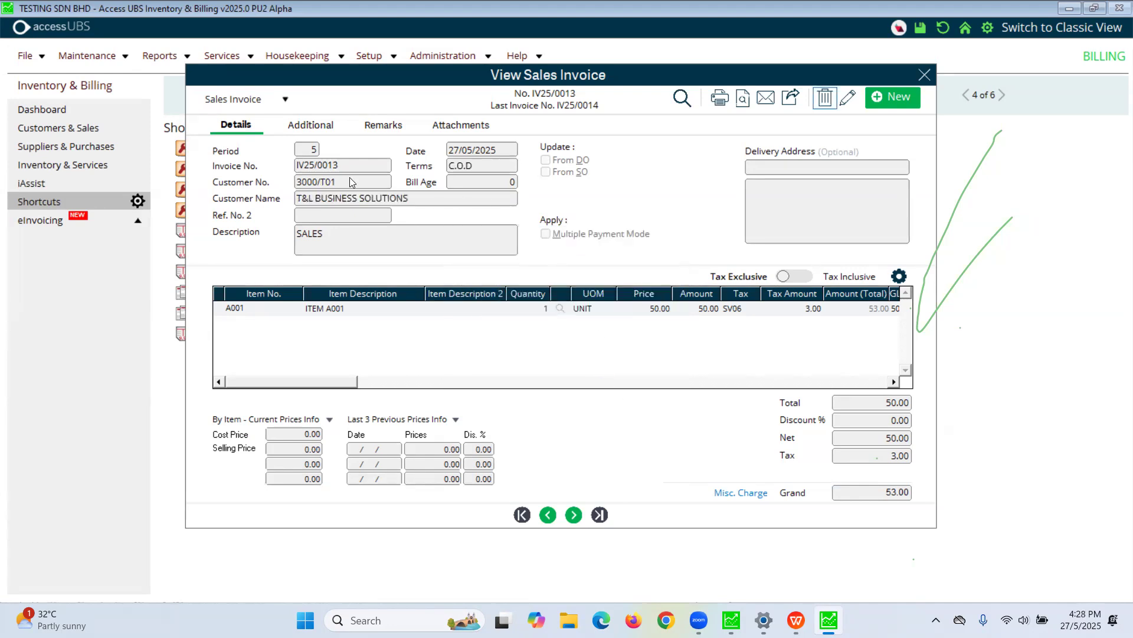
Check the state of deleted invoice IV25/0012 in the transaction listing, open the invoice for viewing, and return to its listing entry.
{"action": "left_click", "coordinate": [682, 98]}
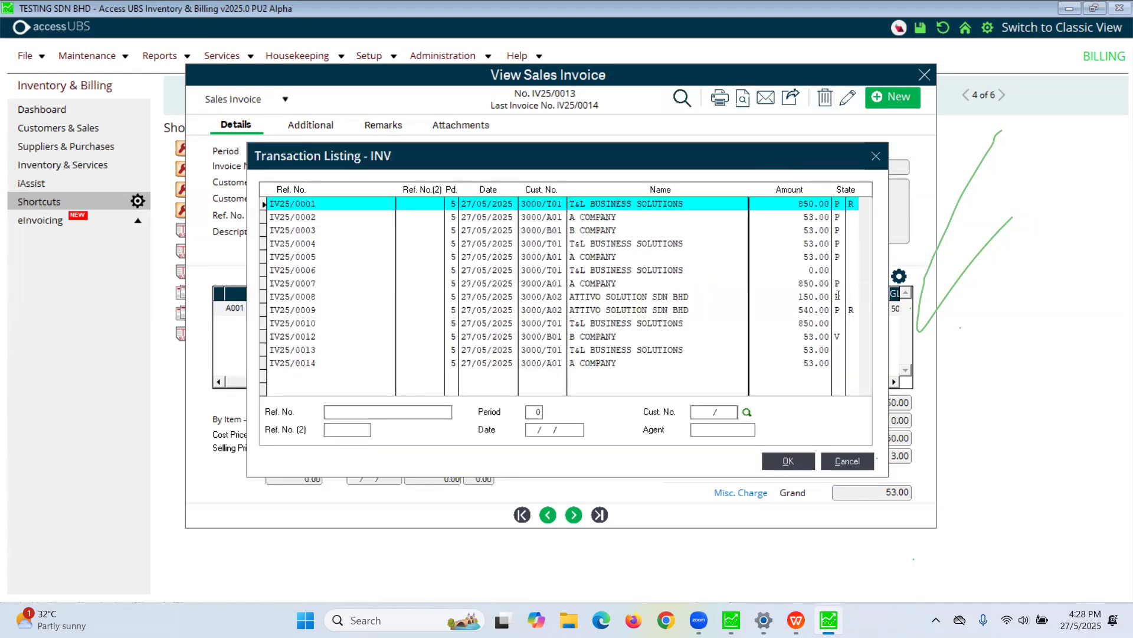
{"action": "left_click", "coordinate": [812, 337]}
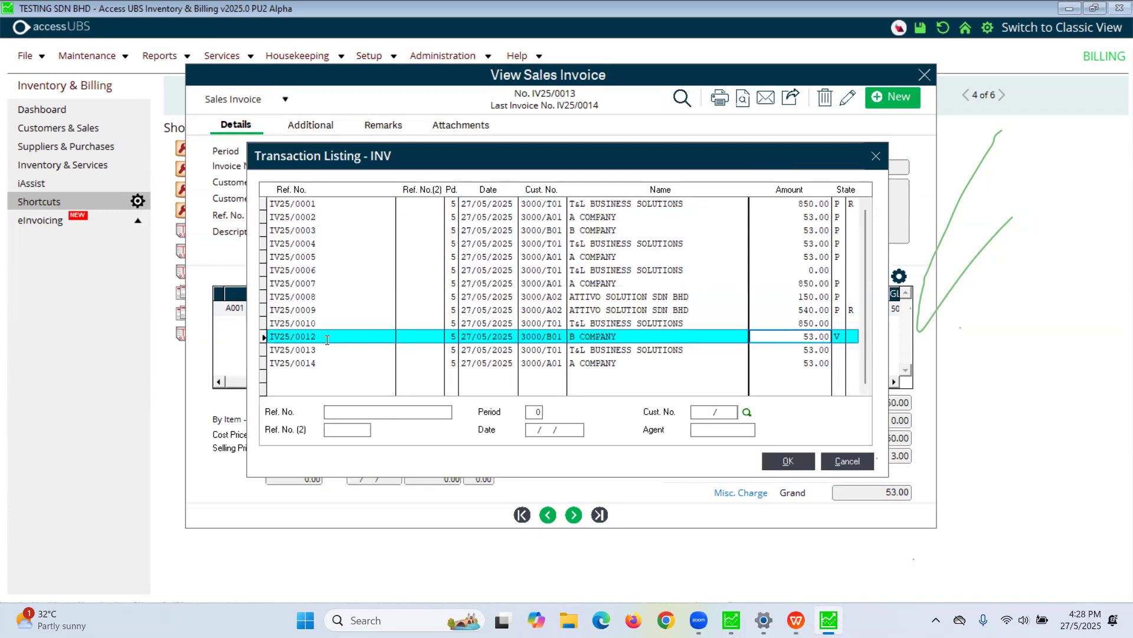
{"action": "left_click", "coordinate": [841, 335]}
{"action": "left_click", "coordinate": [808, 338]}
{"action": "left_click", "coordinate": [807, 461]}
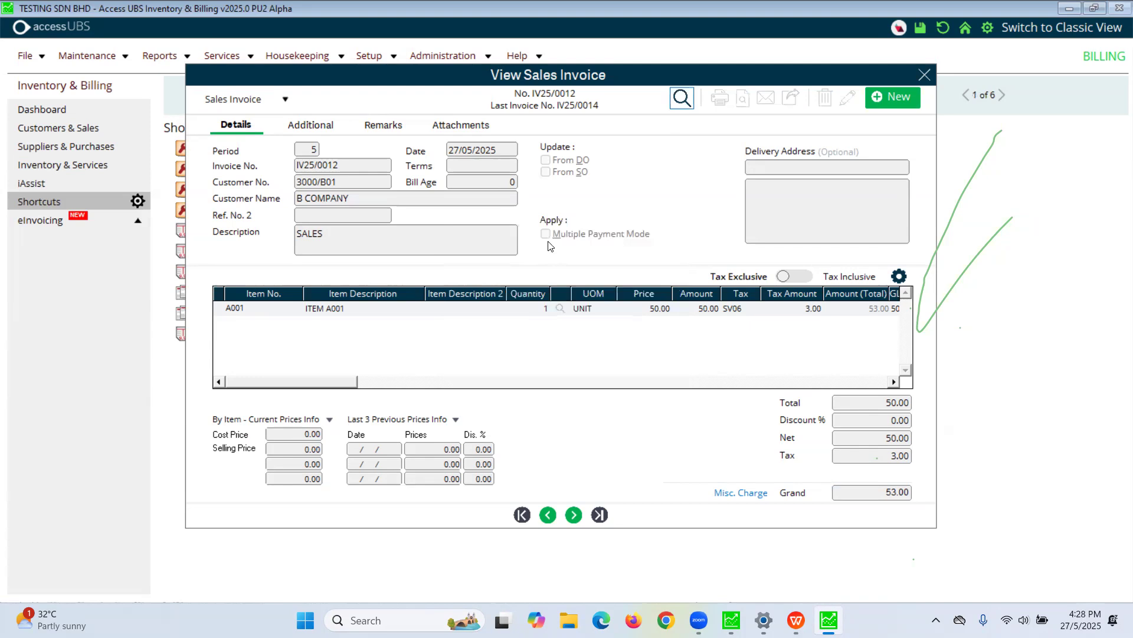
{"action": "left_click", "coordinate": [681, 98]}
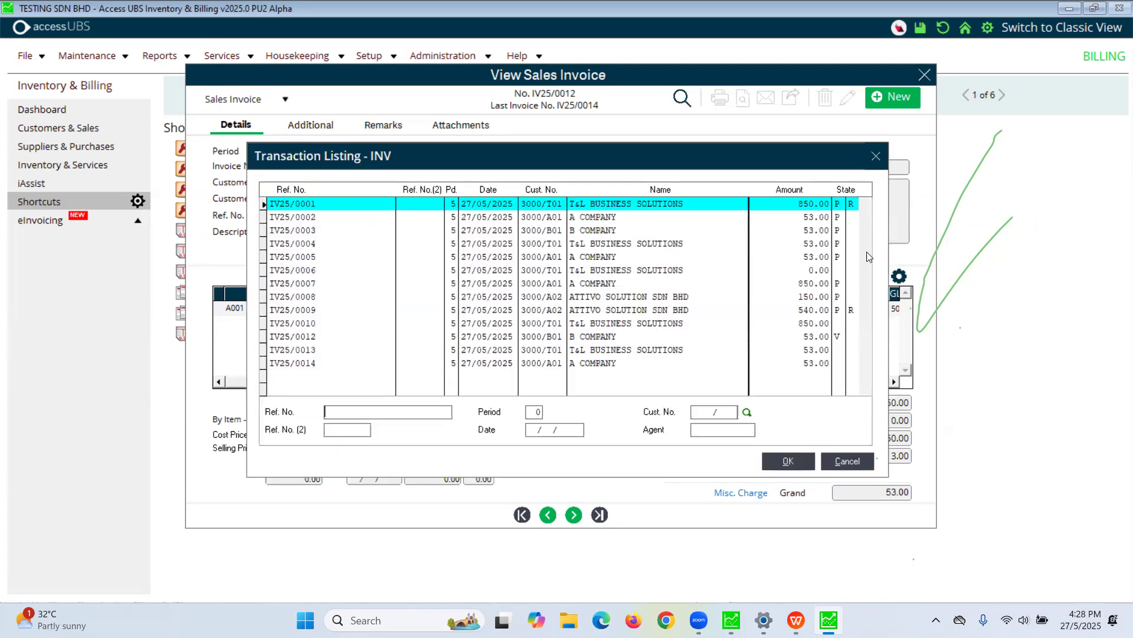
{"action": "left_click", "coordinate": [828, 336]}
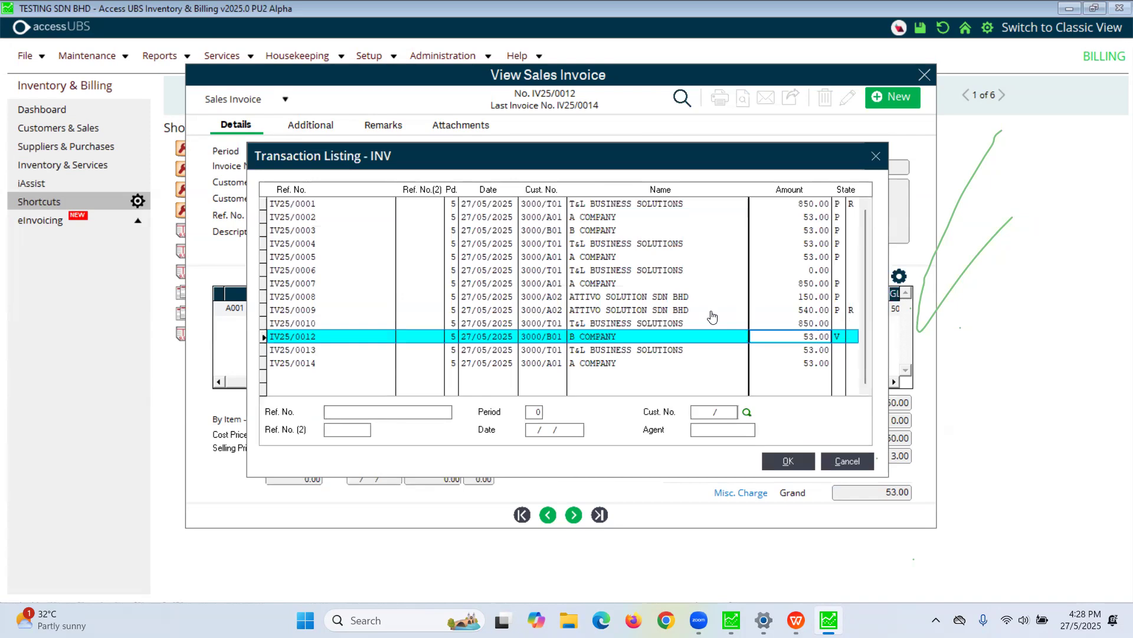
Close the invoice windows and open the Unvoid Transactions list from the Administrative Tools.
{"action": "left_click", "coordinate": [876, 156]}
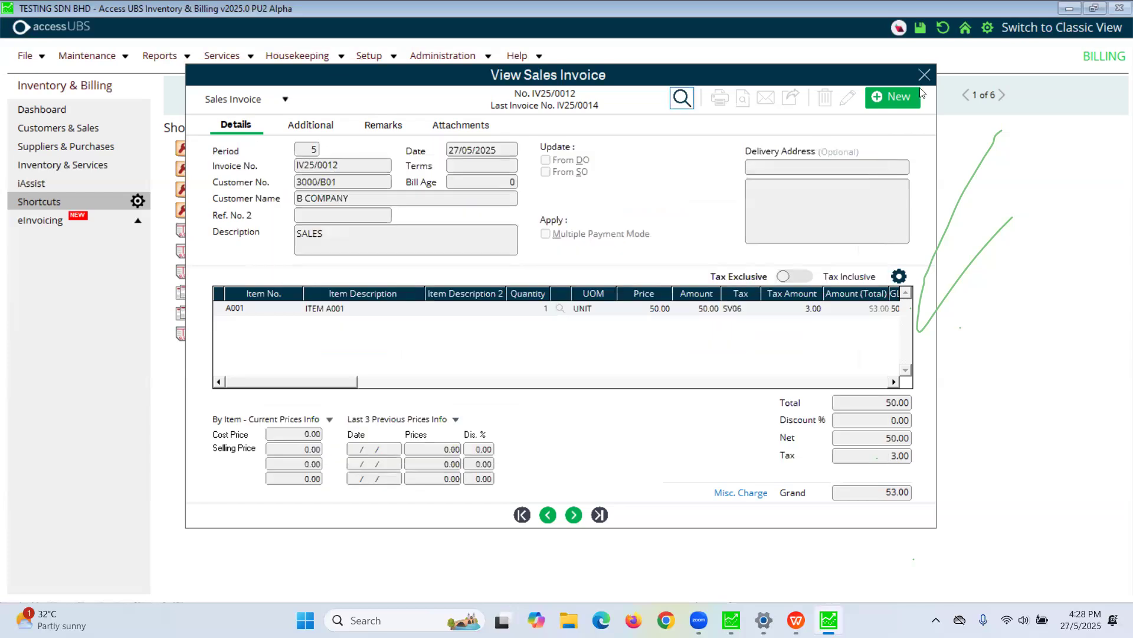
{"action": "left_click", "coordinate": [924, 75]}
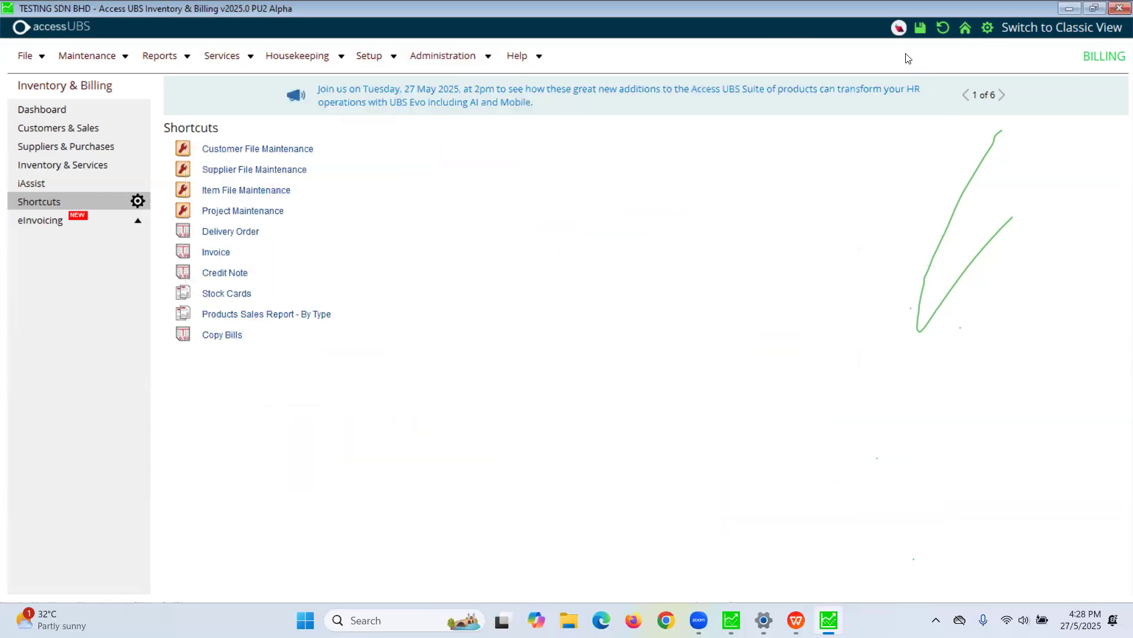
{"action": "left_click", "coordinate": [437, 59]}
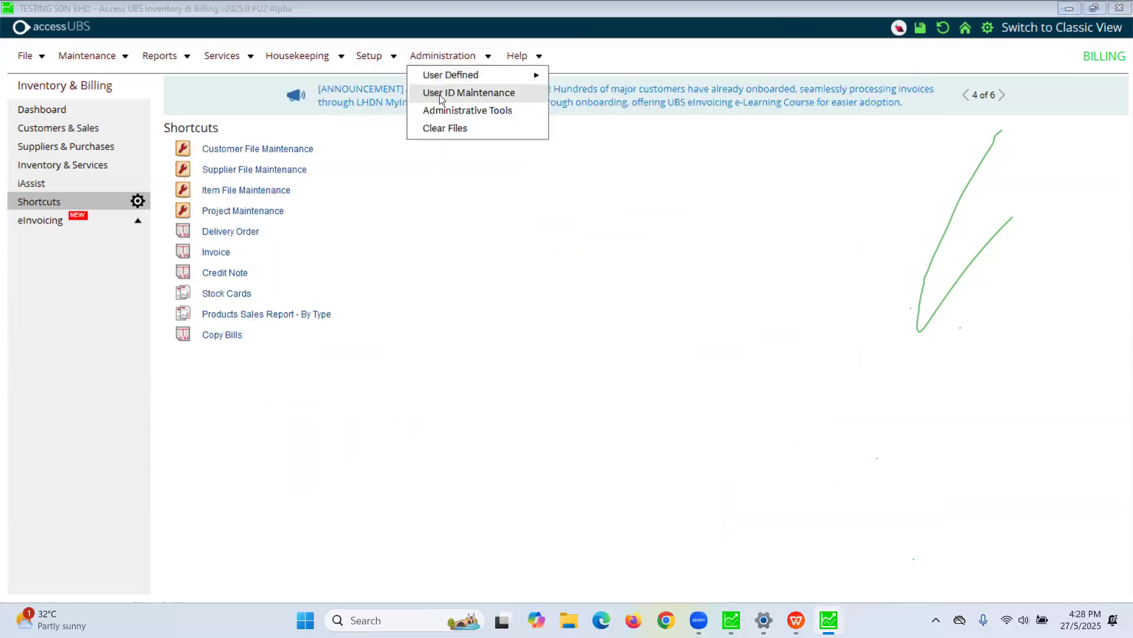
{"action": "left_click", "coordinate": [443, 112]}
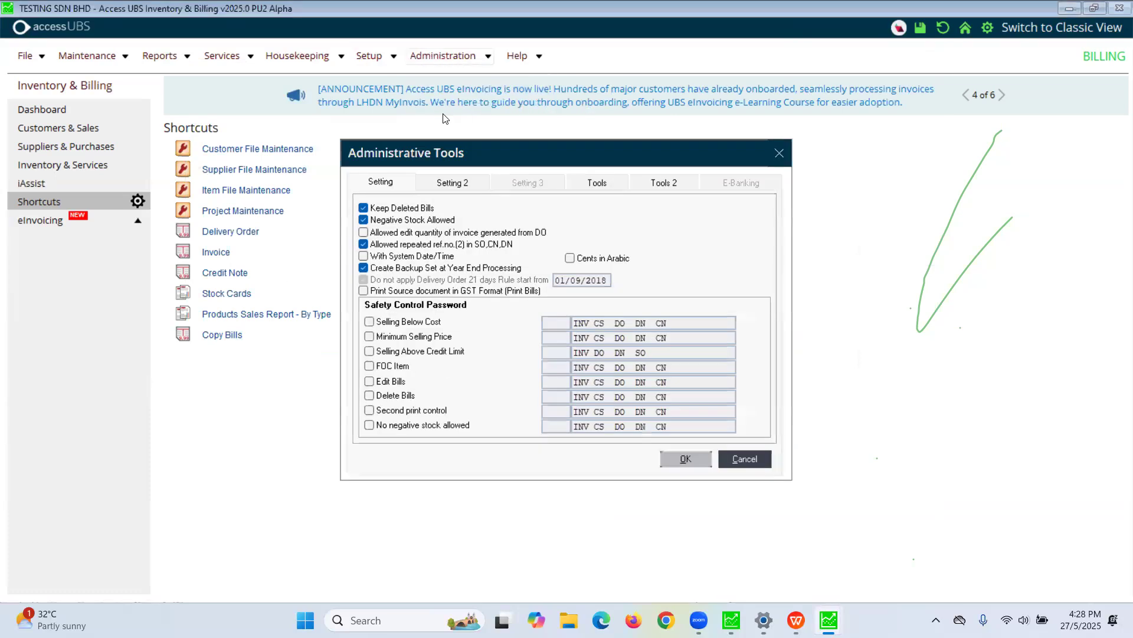
{"action": "left_click", "coordinate": [452, 185]}
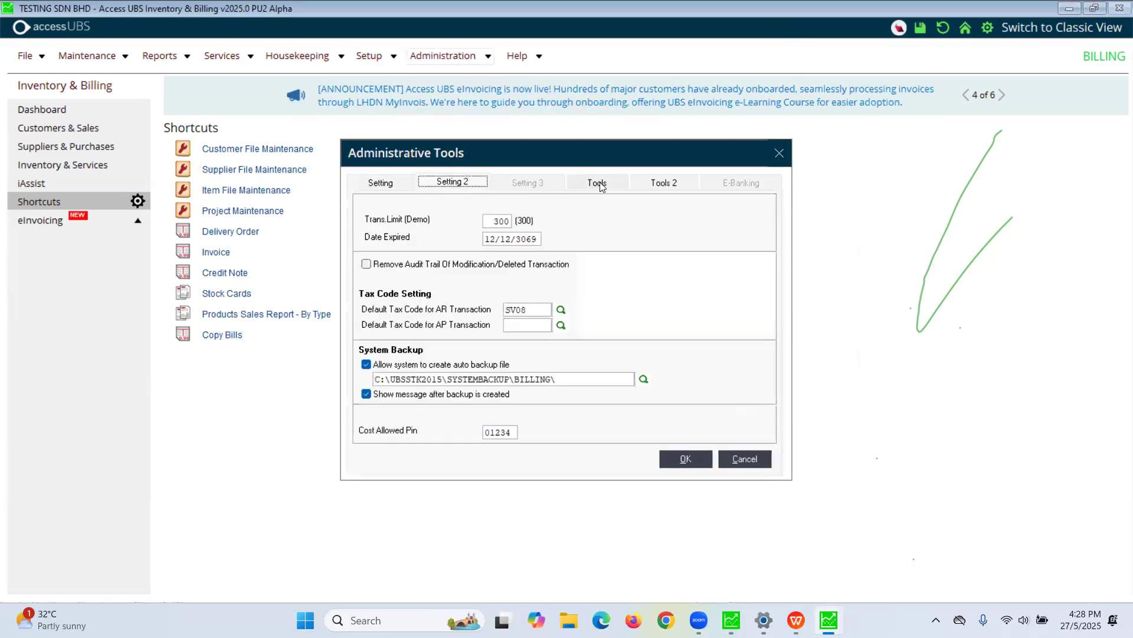
{"action": "left_click", "coordinate": [599, 182]}
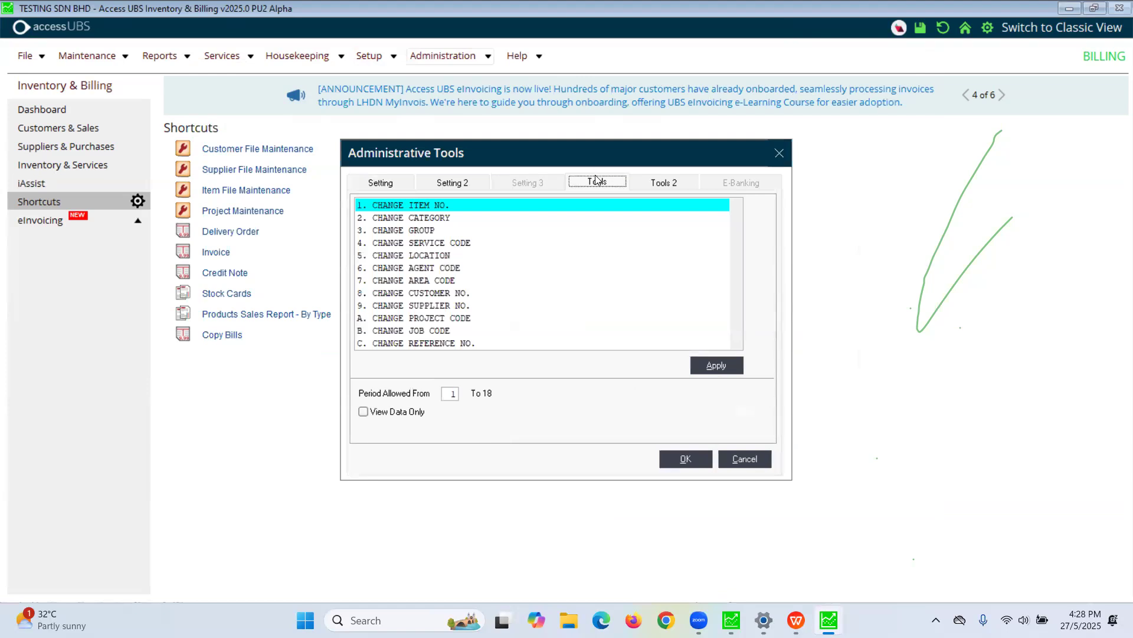
{"action": "left_click", "coordinate": [645, 184]}
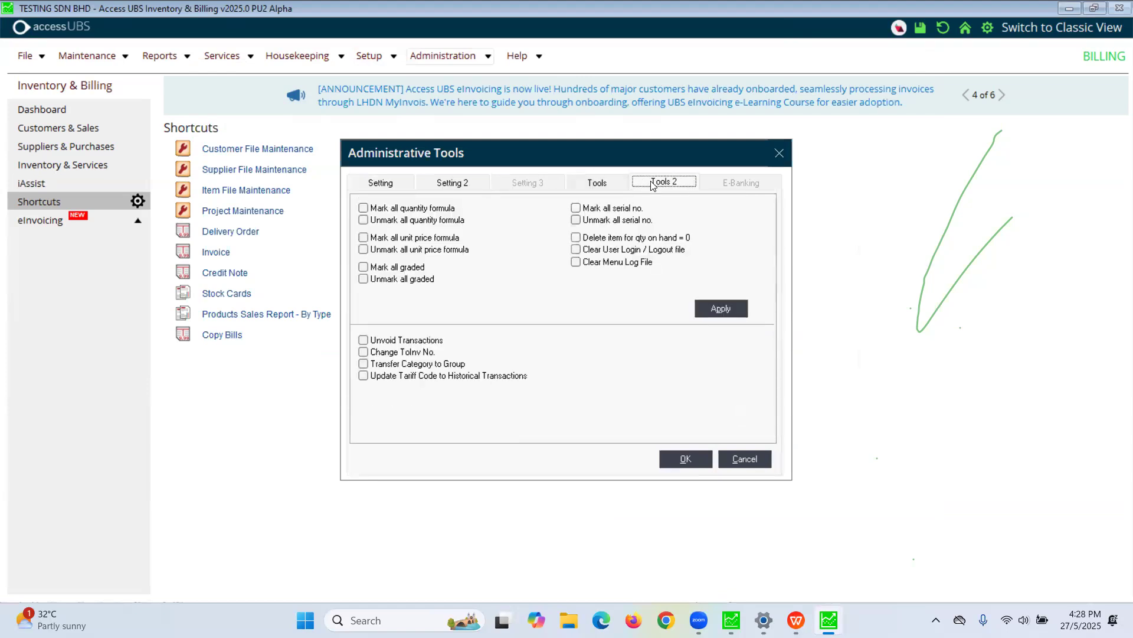
{"action": "left_click", "coordinate": [382, 184]}
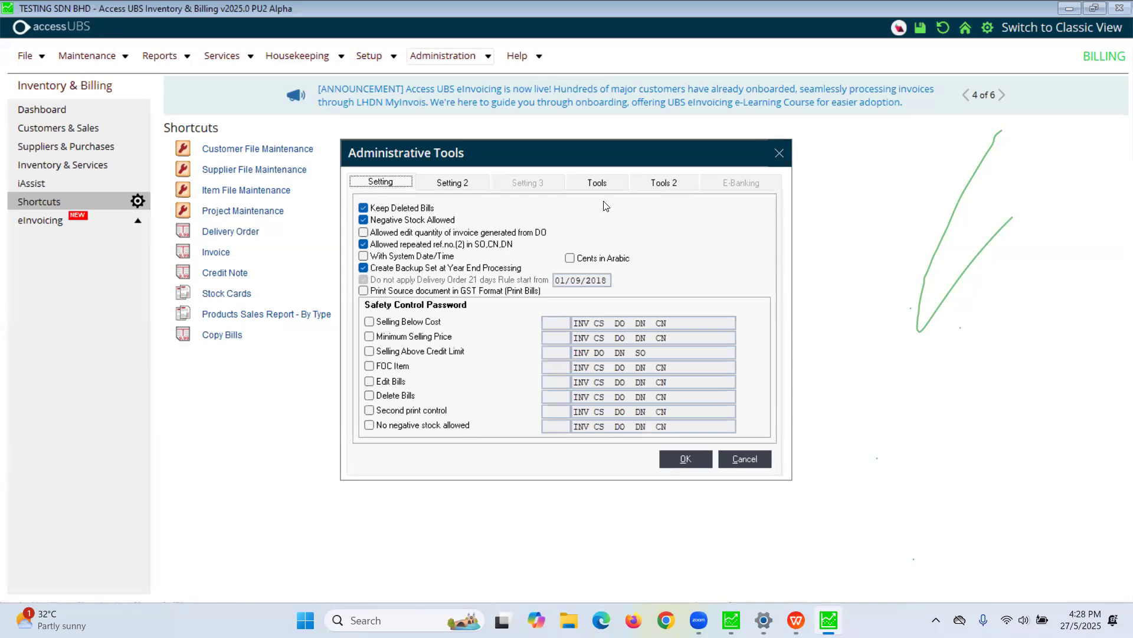
{"action": "left_click", "coordinate": [677, 186]}
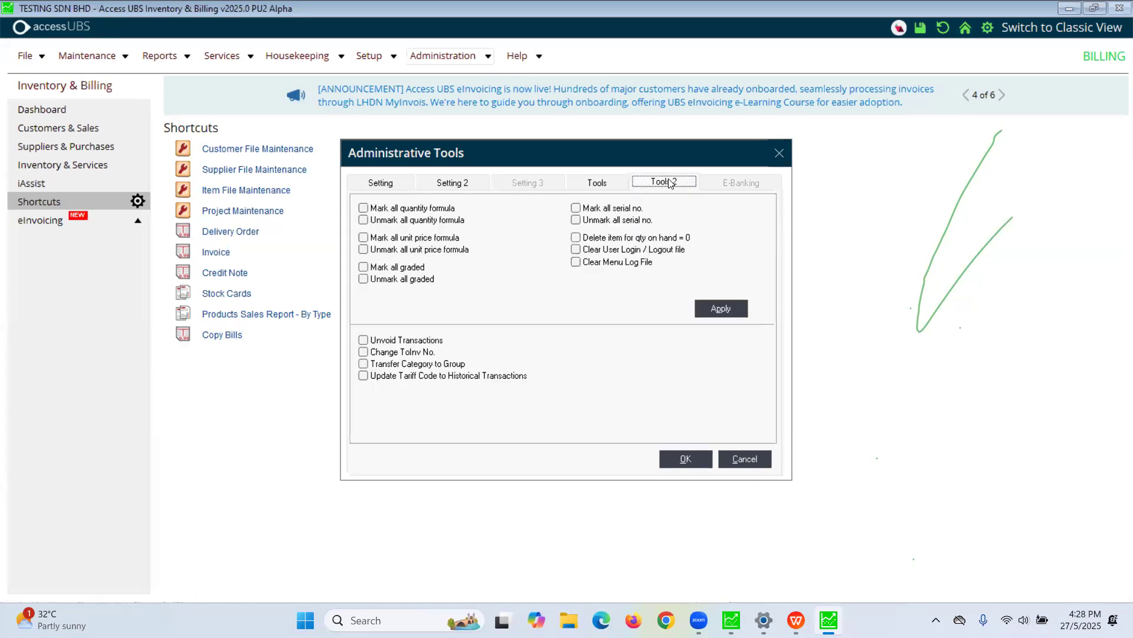
{"action": "left_click", "coordinate": [390, 341]}
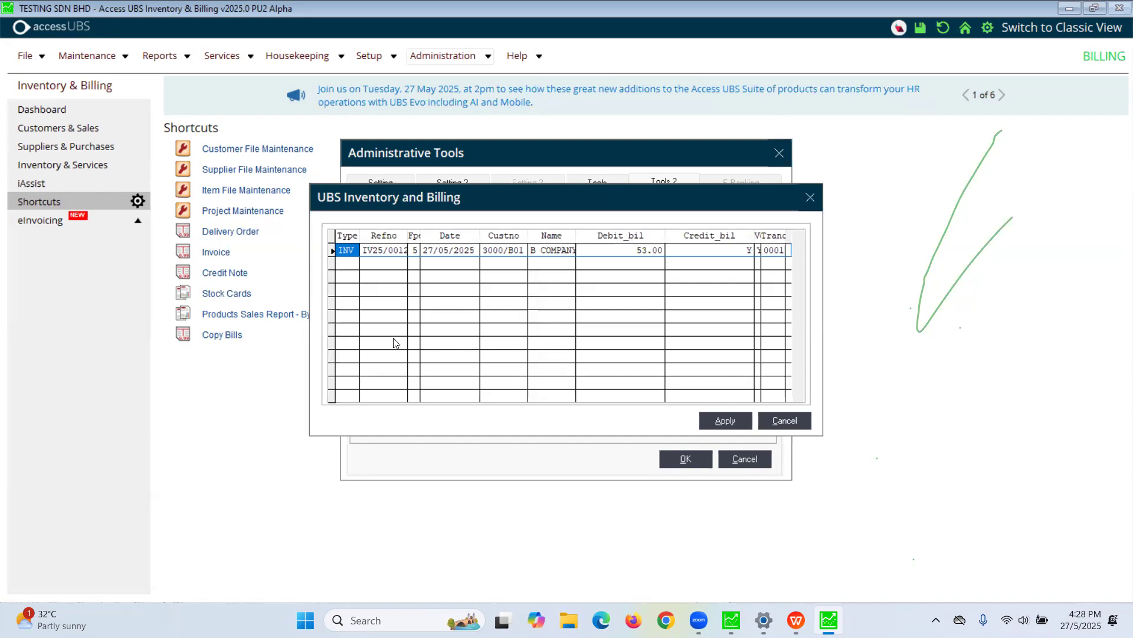
Clear the Void mark of invoice IV25/0012, apply the change and confirm the Administrative Tools settings.
{"action": "left_click", "coordinate": [735, 250]}
{"action": "left_click_drag", "start_coordinate": [732, 250], "coordinate": [762, 251]}
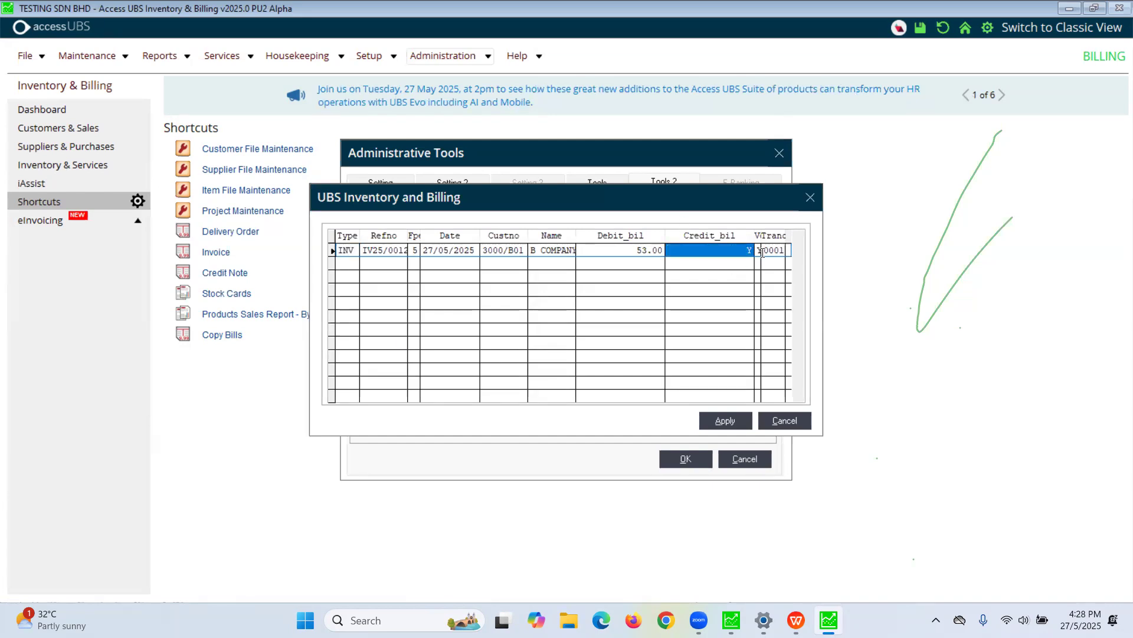
{"action": "left_click", "coordinate": [760, 251]}
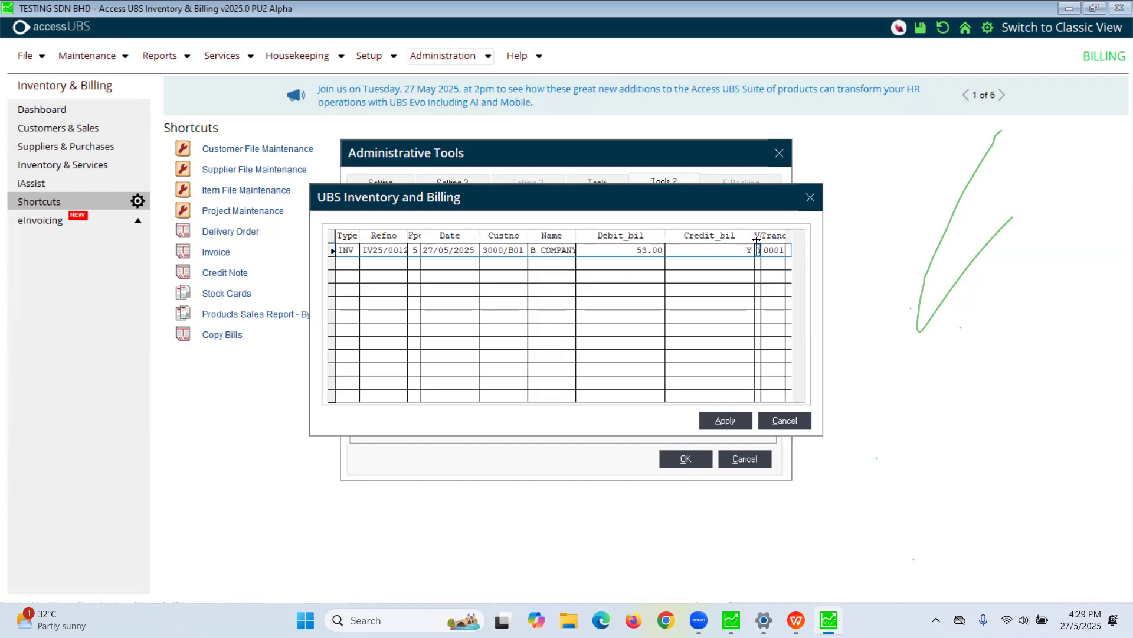
{"action": "left_click_drag", "start_coordinate": [755, 237], "coordinate": [742, 237]}
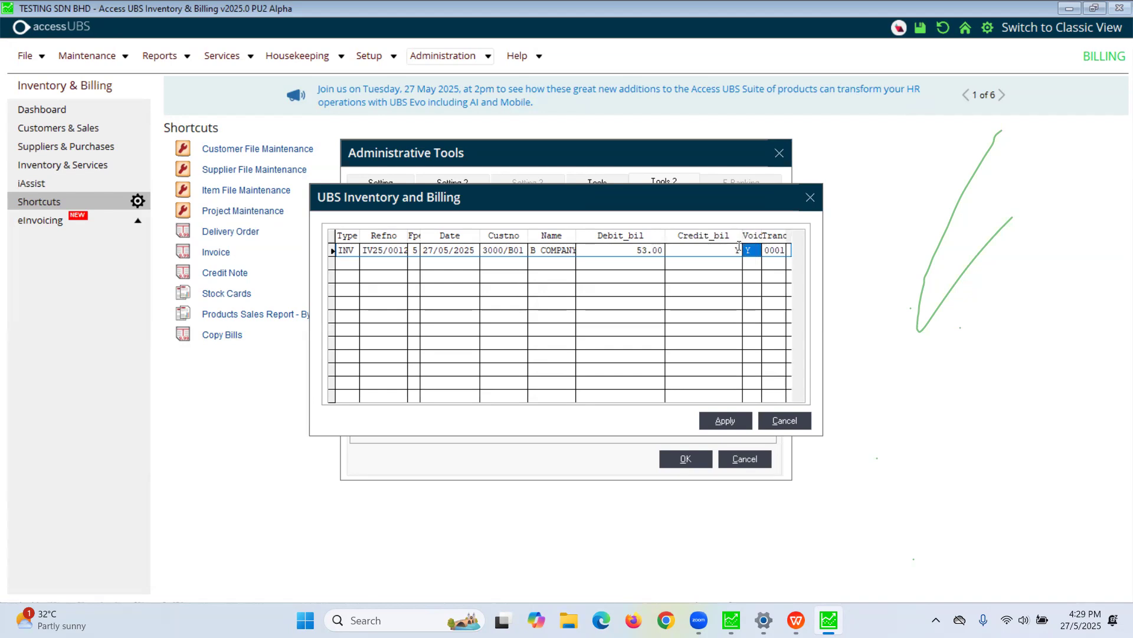
{"action": "key", "text": "BackSpace"}
{"action": "left_click", "coordinate": [736, 420]}
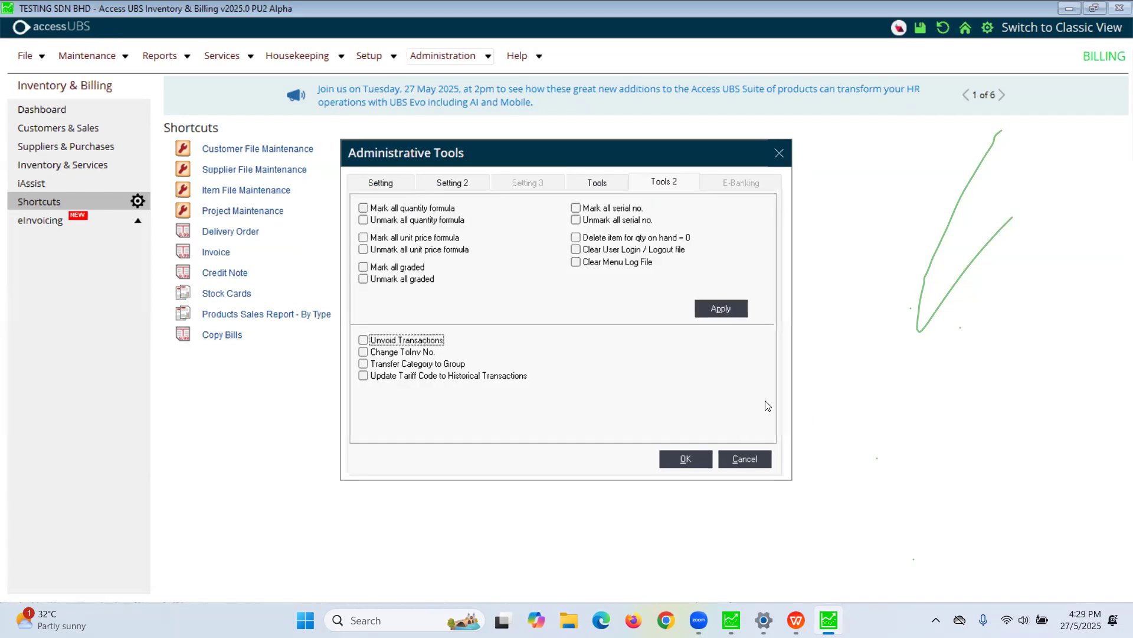
{"action": "left_click", "coordinate": [689, 460]}
Check the state of invoice IV25/0012 in the sales invoice transaction listing, view its details, and close the invoice.
{"action": "left_click", "coordinate": [231, 254]}
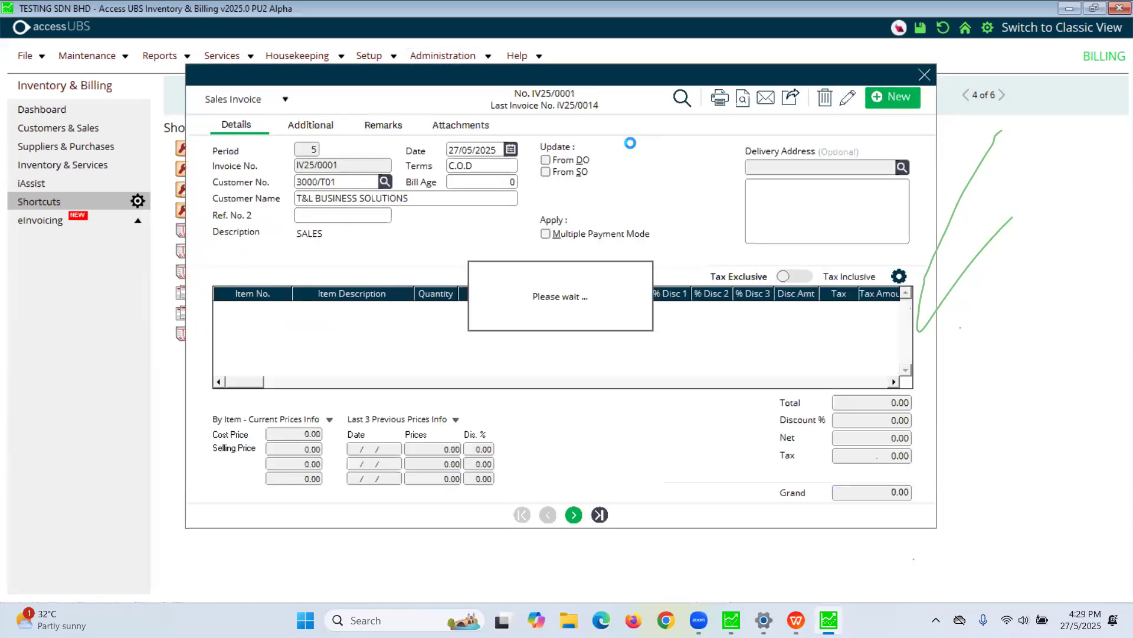
{"action": "left_click", "coordinate": [682, 97]}
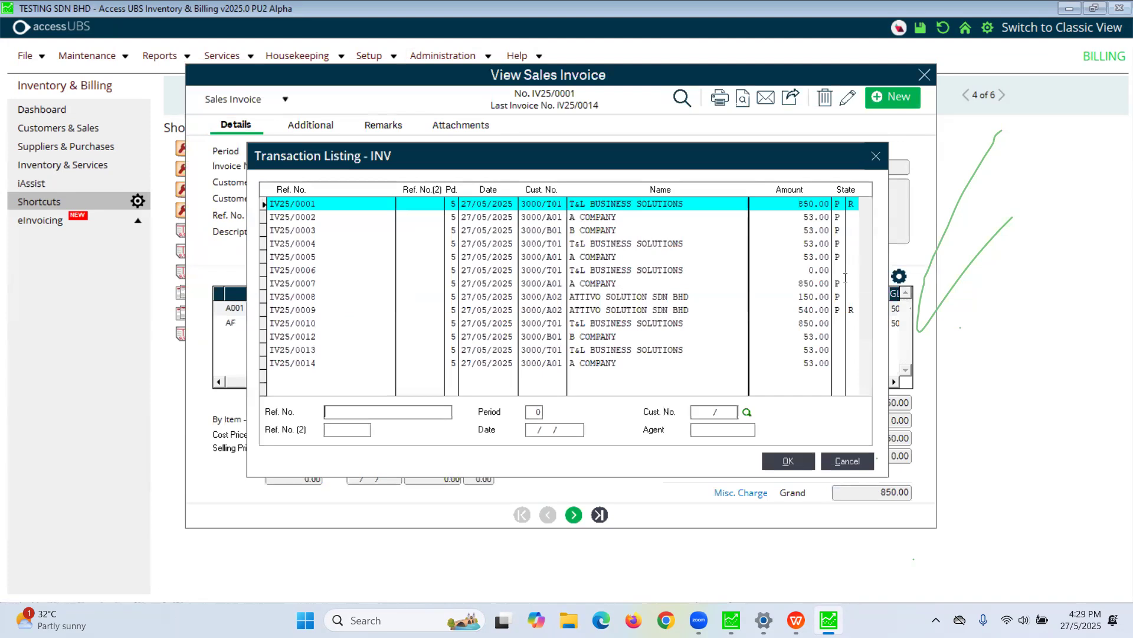
{"action": "left_click", "coordinate": [822, 336]}
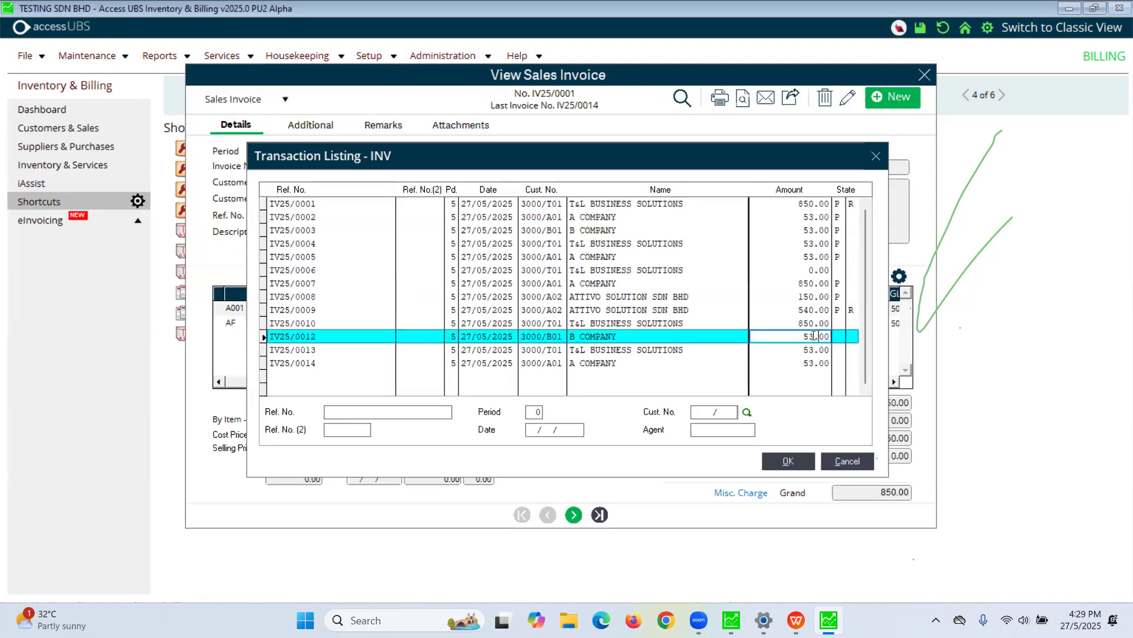
{"action": "left_click", "coordinate": [810, 464]}
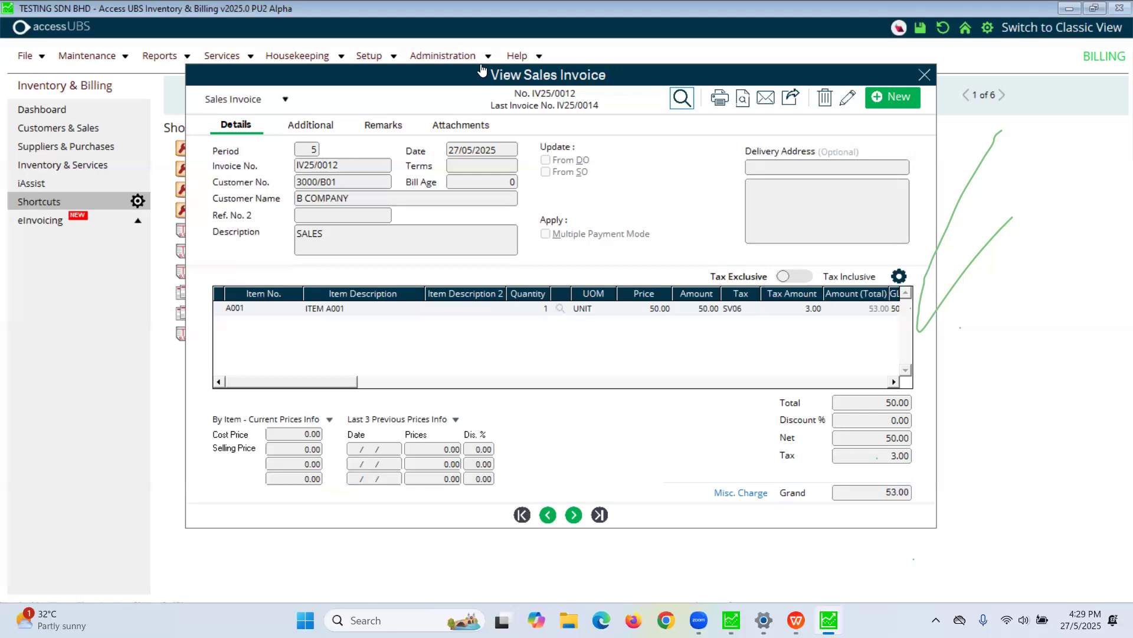
{"action": "left_click", "coordinate": [563, 309]}
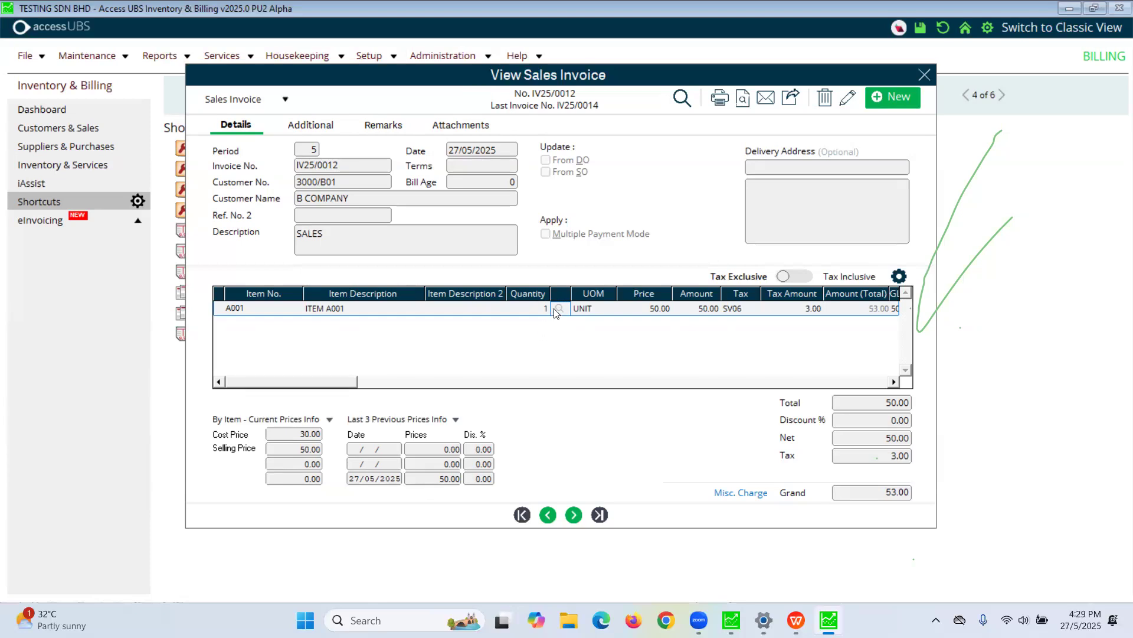
{"action": "left_click", "coordinate": [925, 75]}
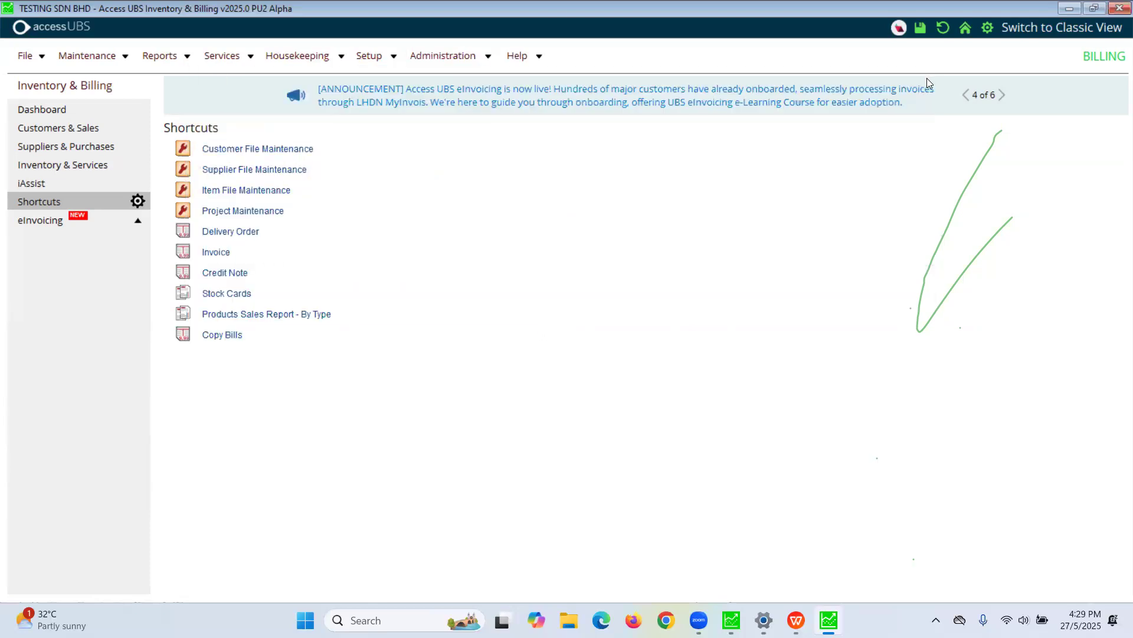